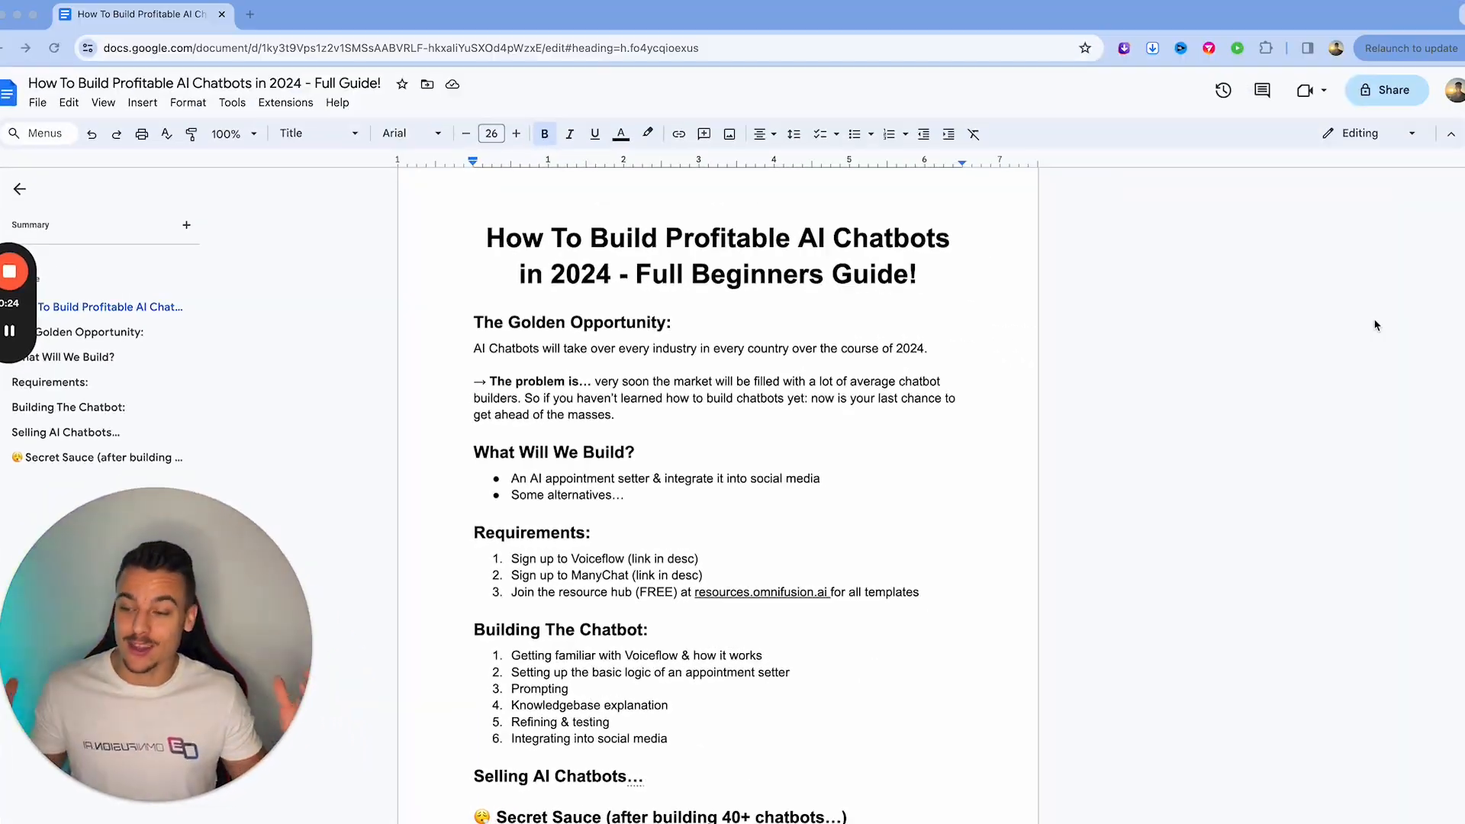
Step: Review the chatbot guide's sections, from The Golden Opportunity through What Will We Build, Requirements, Building The Chatbot and Selling AI Chatbots
{"action": "left_click", "coordinate": [961, 284]}
{"action": "left_click", "coordinate": [961, 284]}
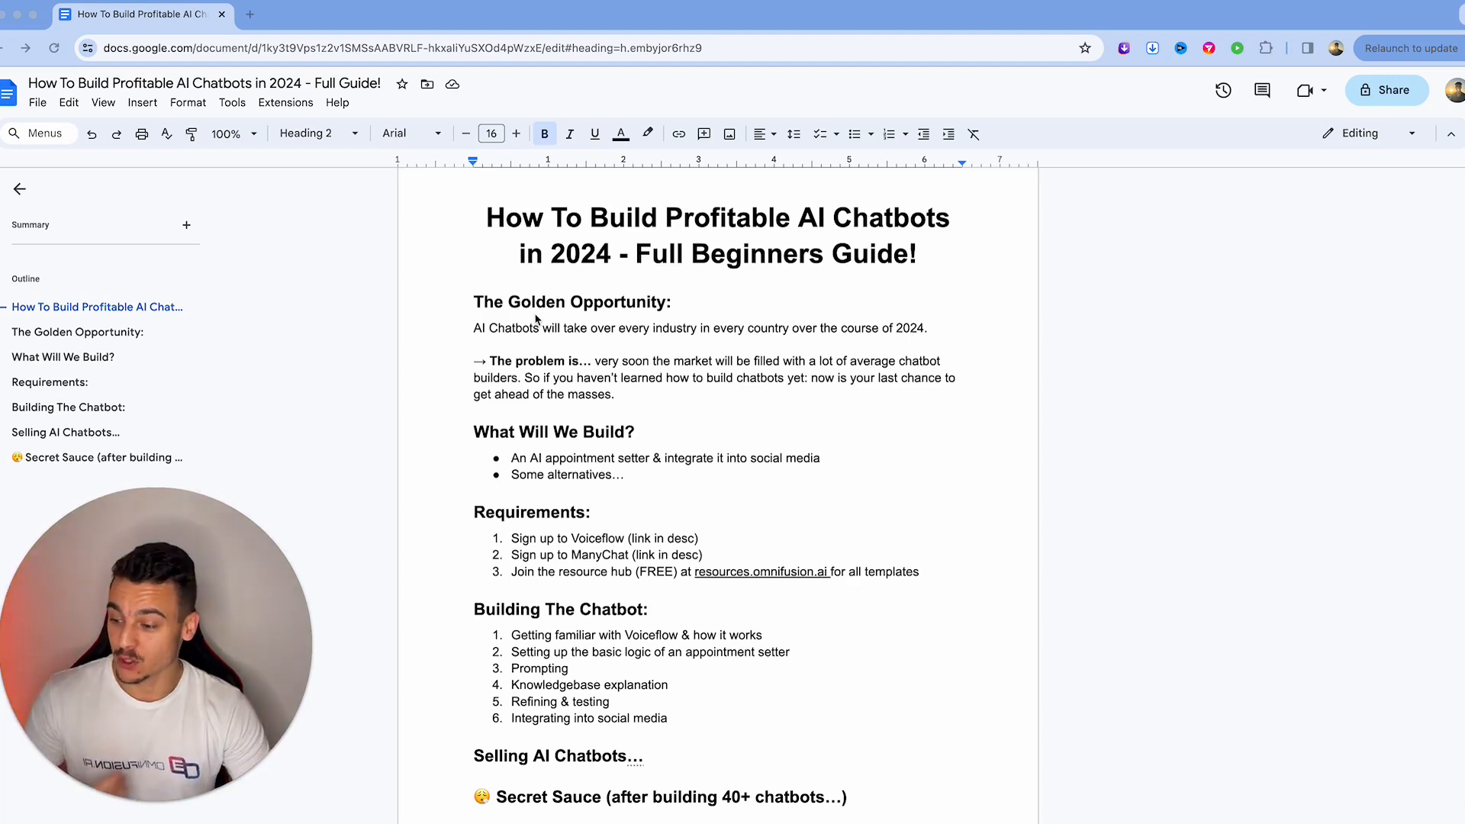
{"action": "scroll", "coordinate": [536, 319], "scroll_direction": "down", "scroll_amount": 1}
{"action": "triple_click", "coordinate": [521, 270]}
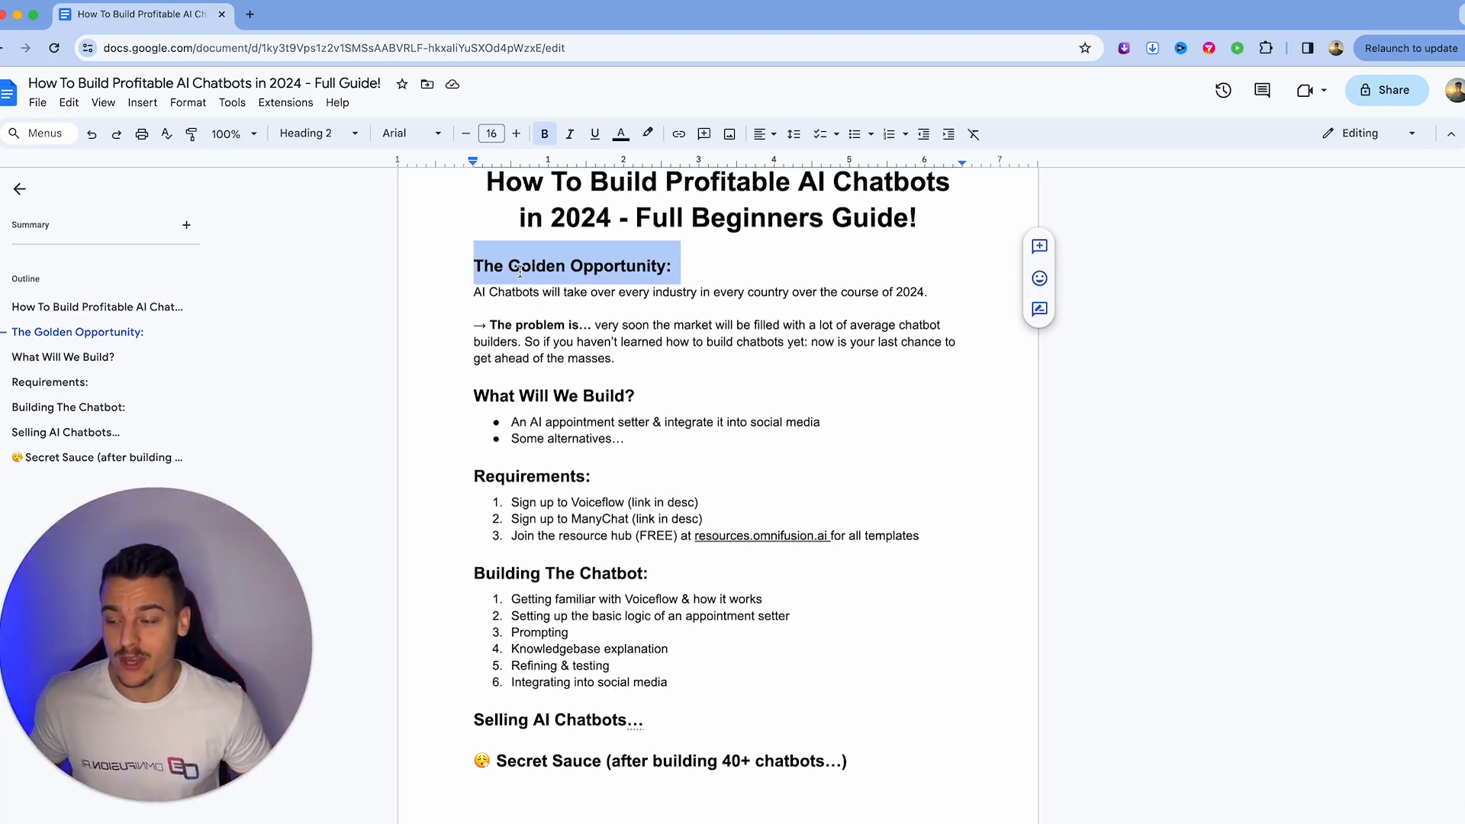
{"action": "triple_click", "coordinate": [546, 395]}
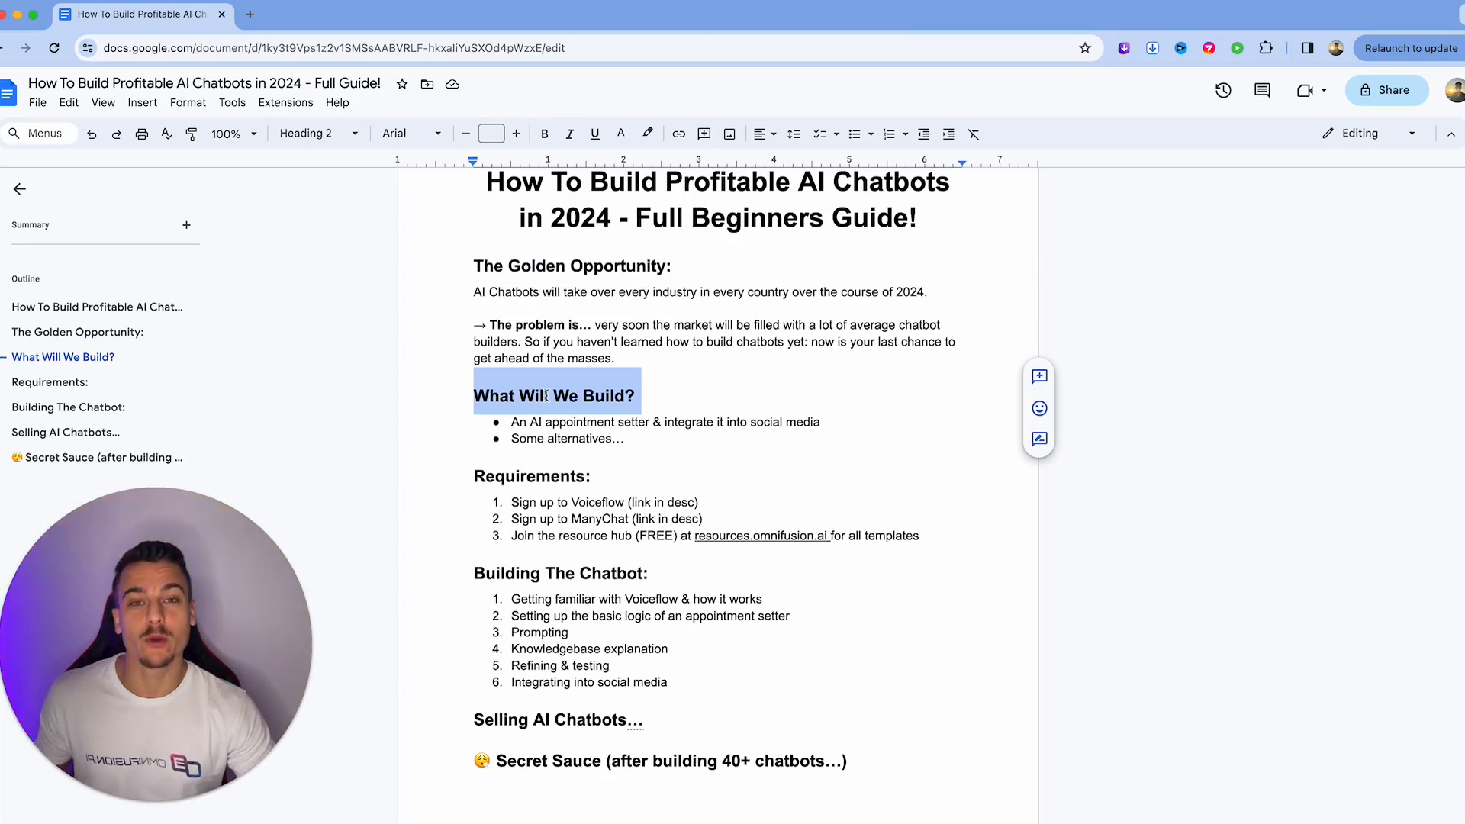
{"action": "triple_click", "coordinate": [548, 477]}
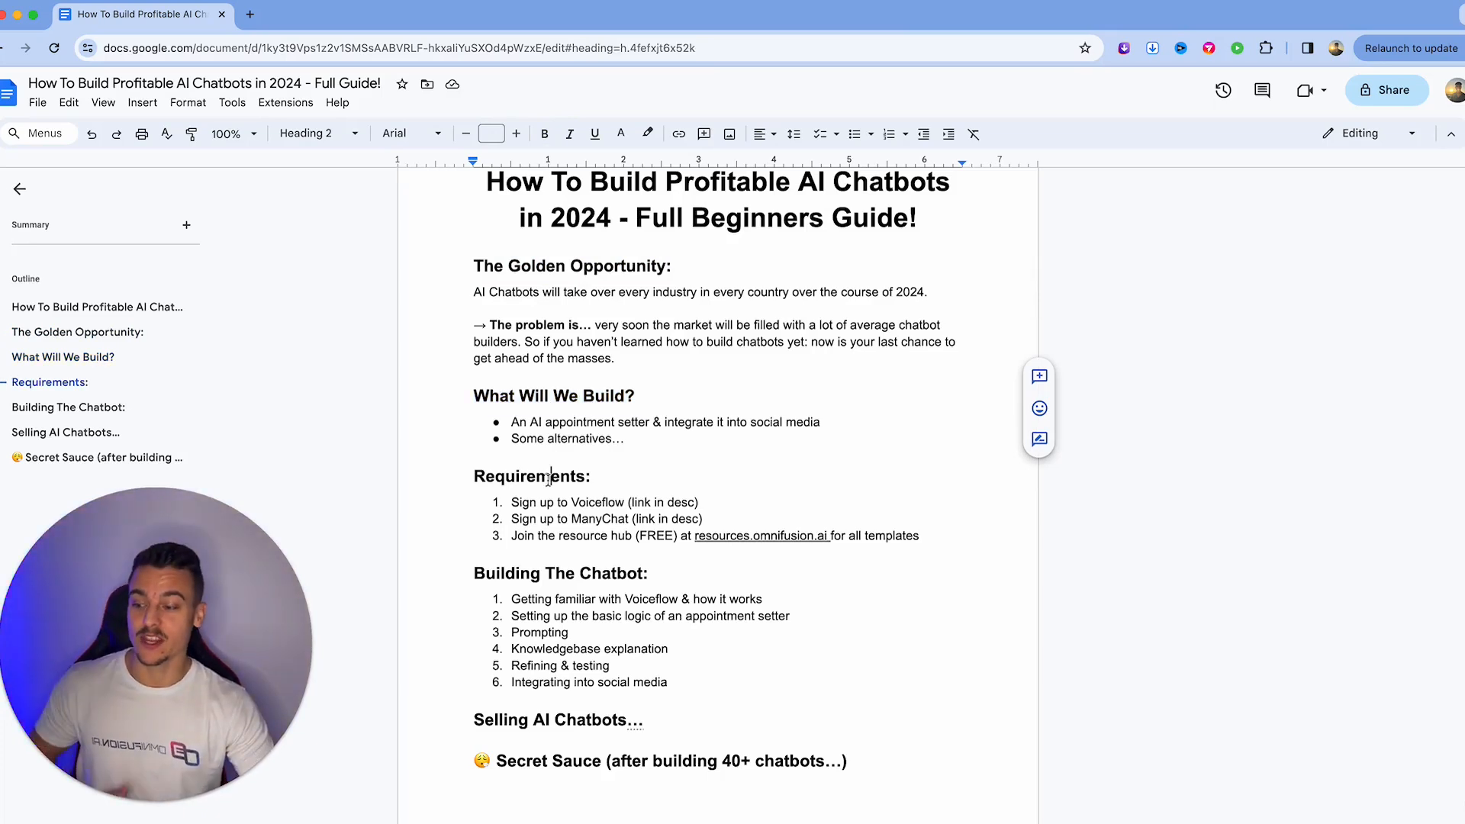
{"action": "left_click", "coordinate": [551, 574]}
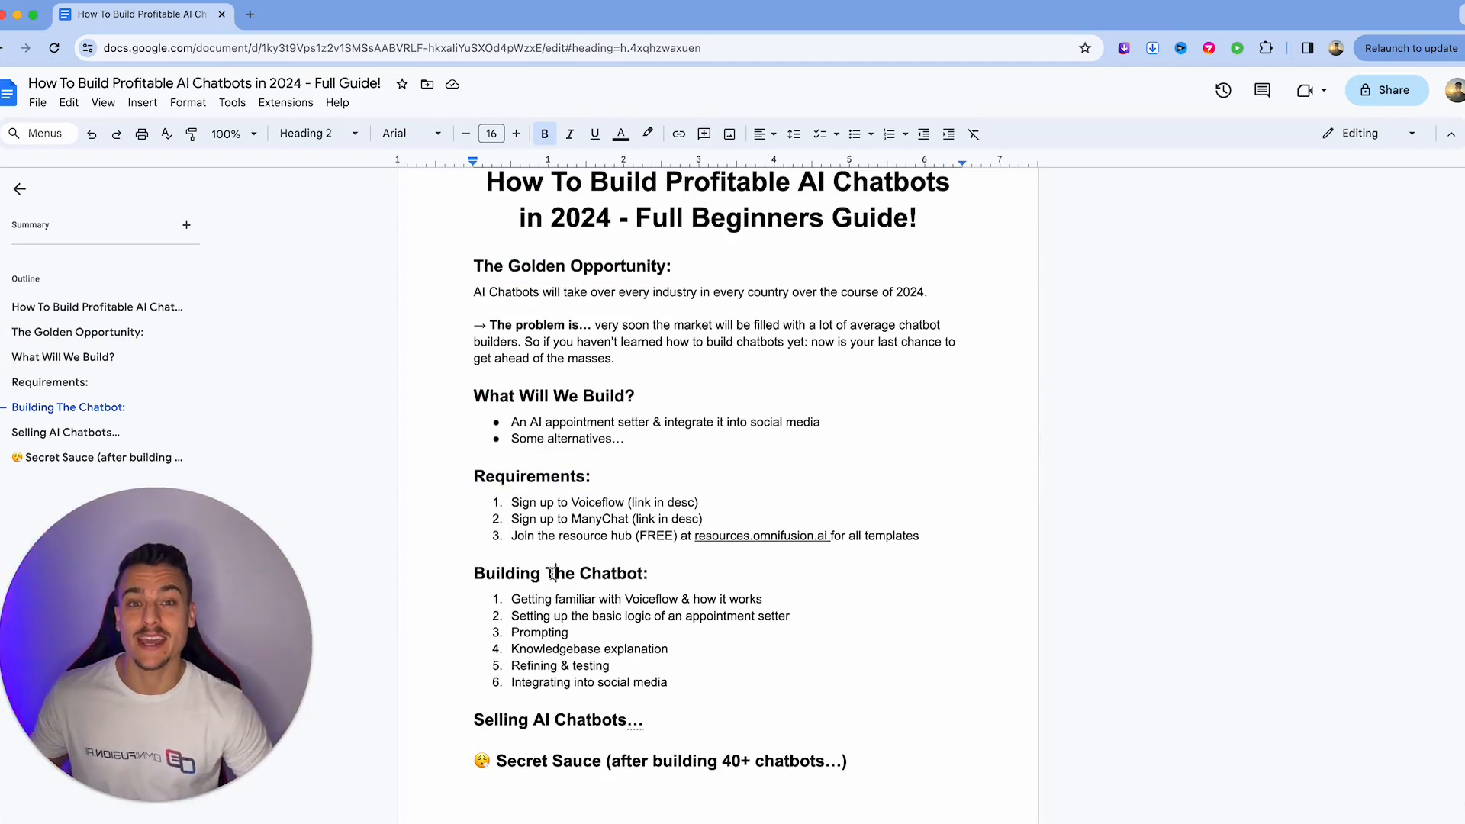
{"action": "scroll", "coordinate": [552, 574], "scroll_direction": "down", "scroll_amount": 3}
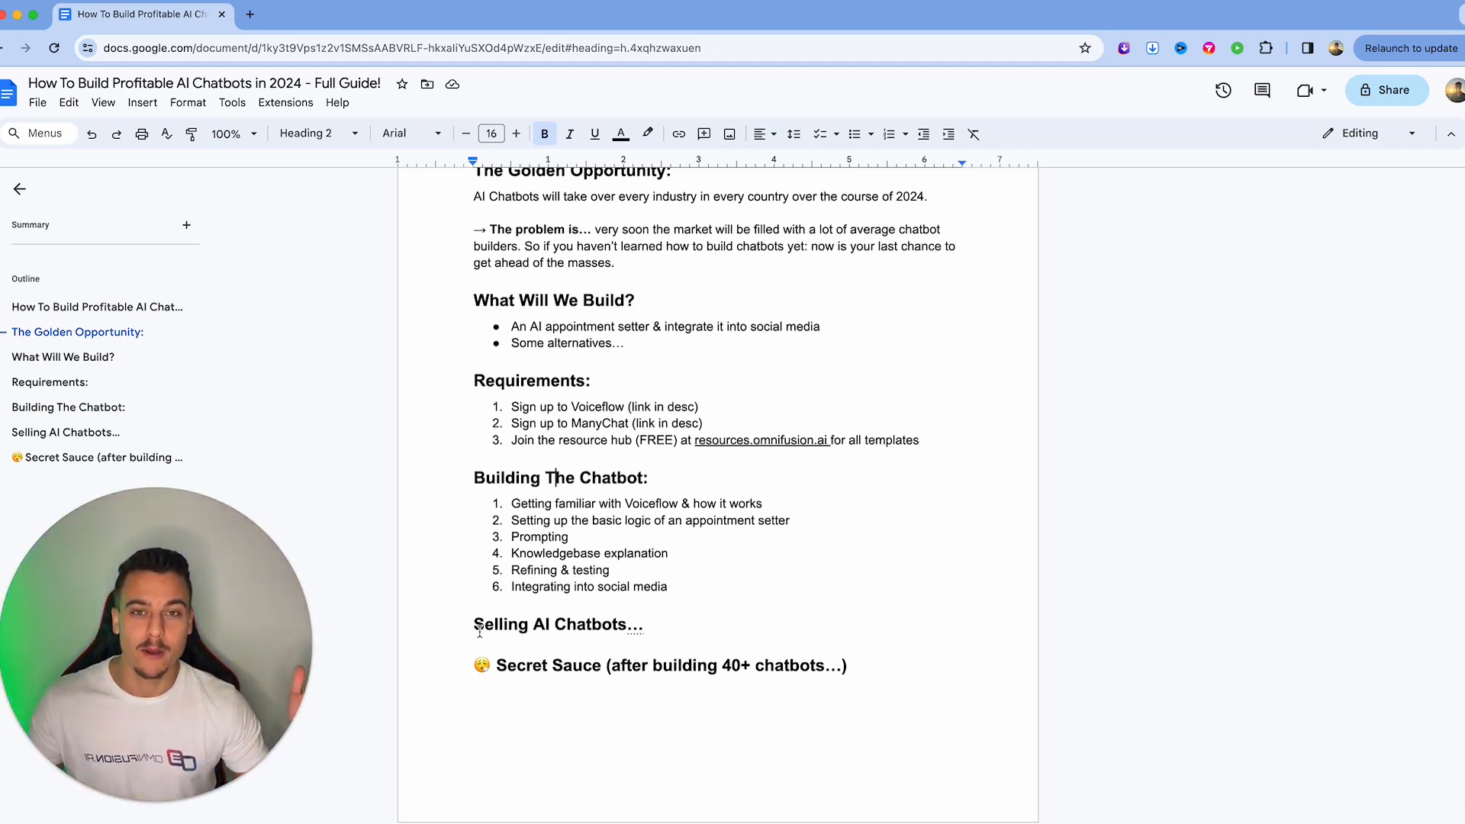
{"action": "scroll", "coordinate": [480, 632], "scroll_direction": "up", "scroll_amount": 5}
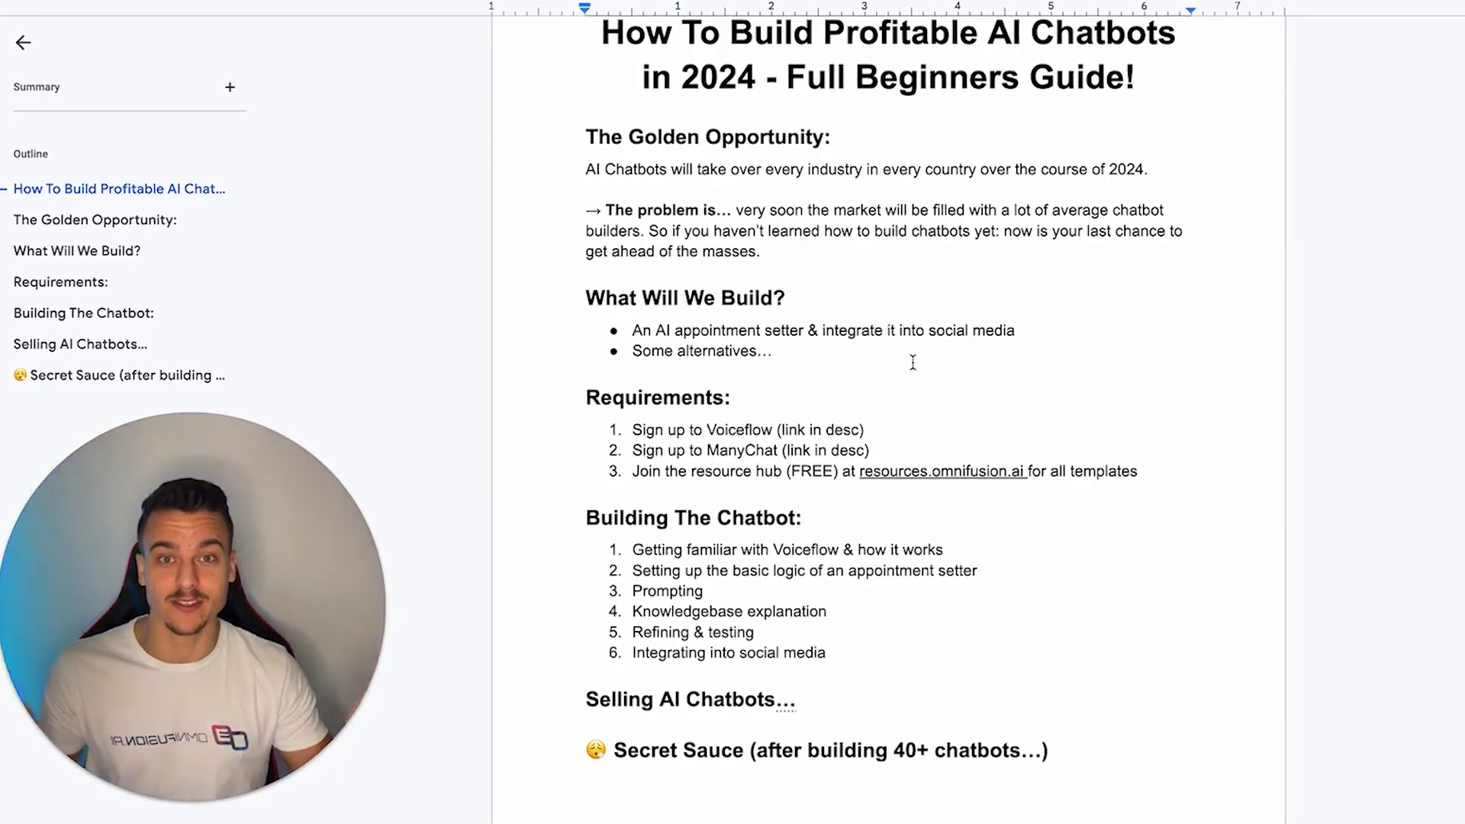
{"action": "left_click", "coordinate": [856, 351]}
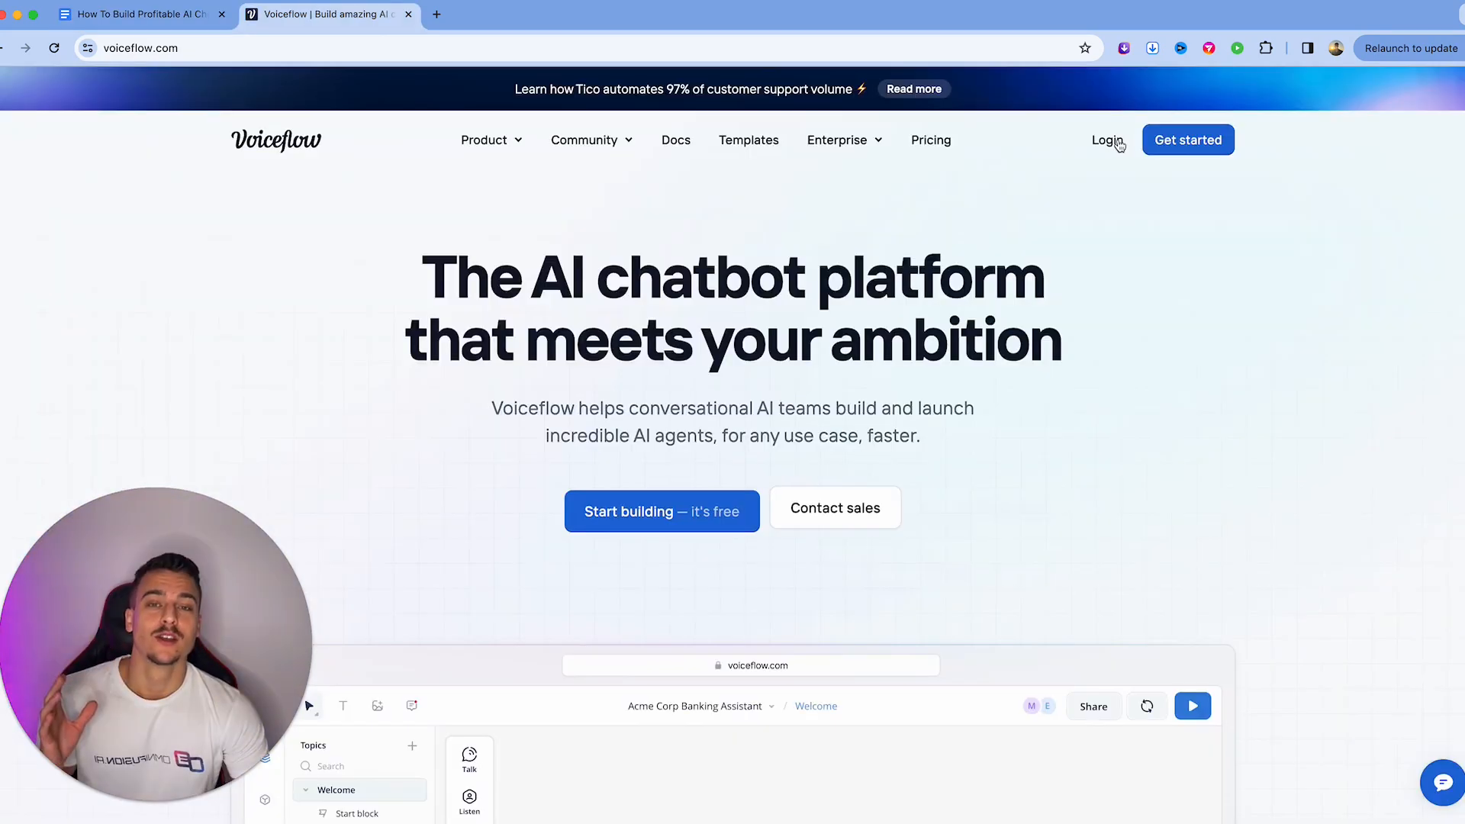
Step: Log in to Voiceflow and create an assistant named AI Appointment Setter with Chat modality and English (en-US) as its language
{"action": "left_click", "coordinate": [1113, 142]}
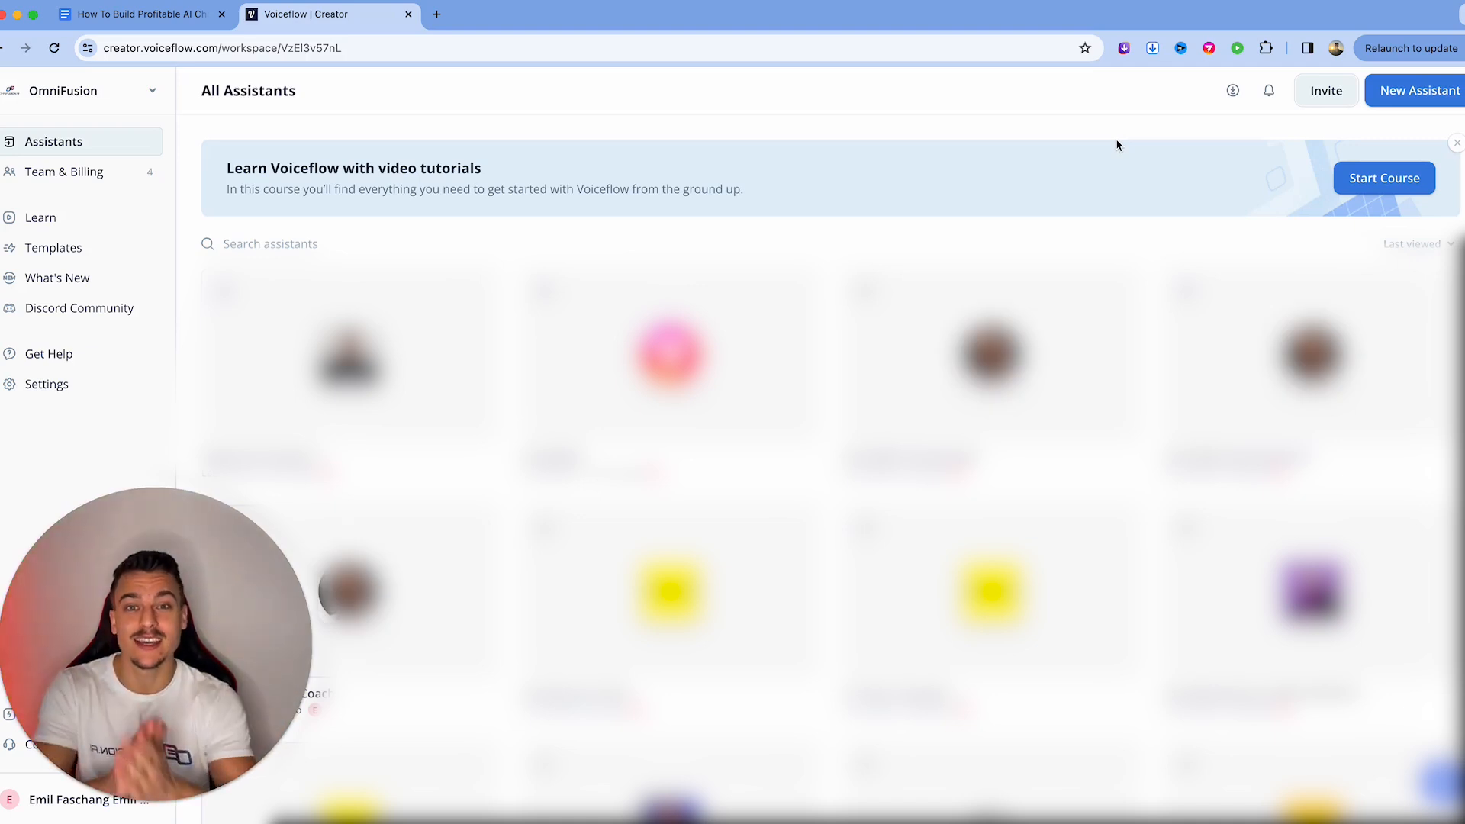
{"action": "left_click", "coordinate": [1401, 100]}
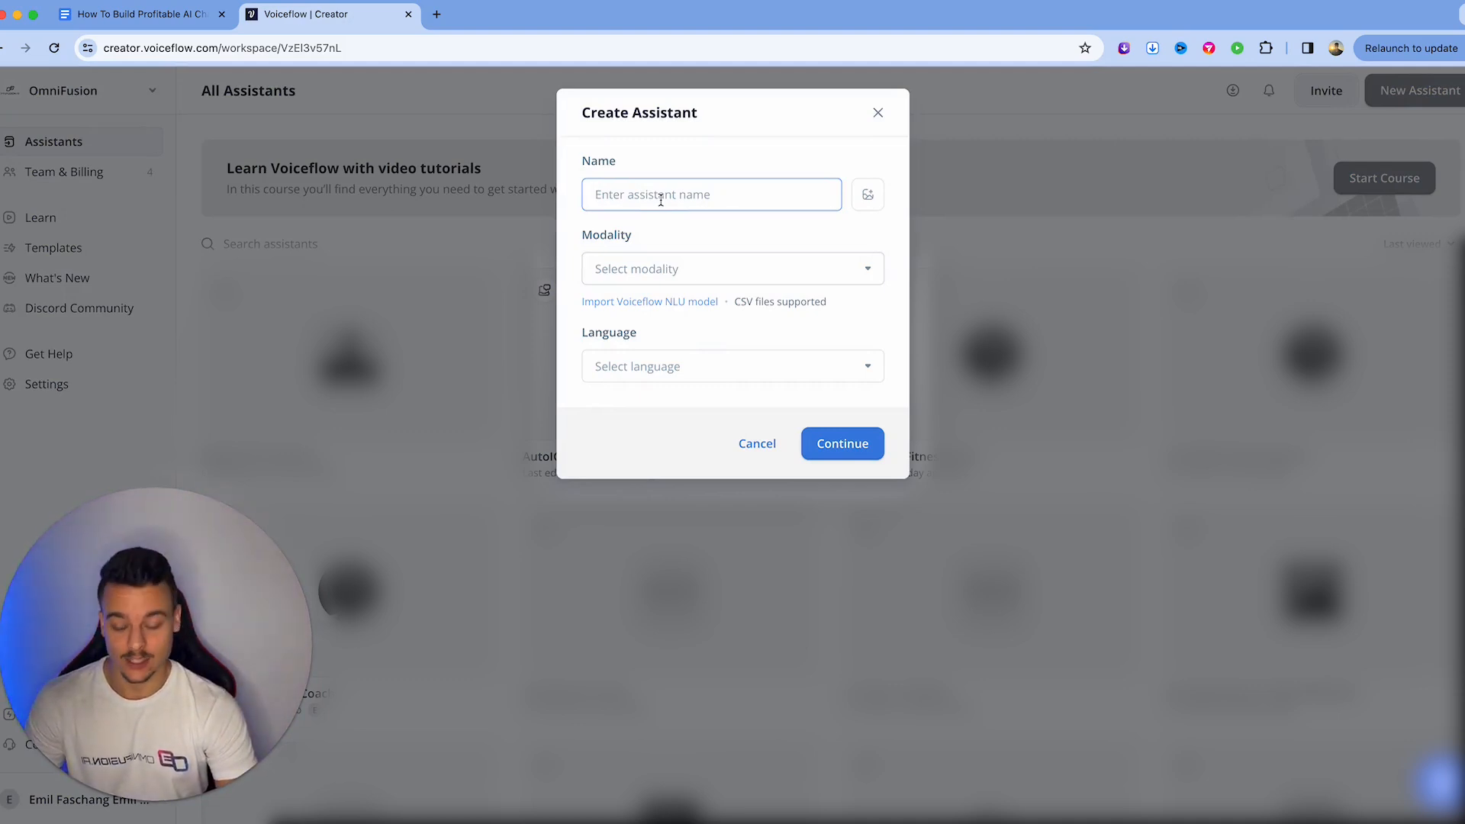
{"action": "type", "text": "AI Appointment Setter"}
{"action": "left_click", "coordinate": [636, 267]}
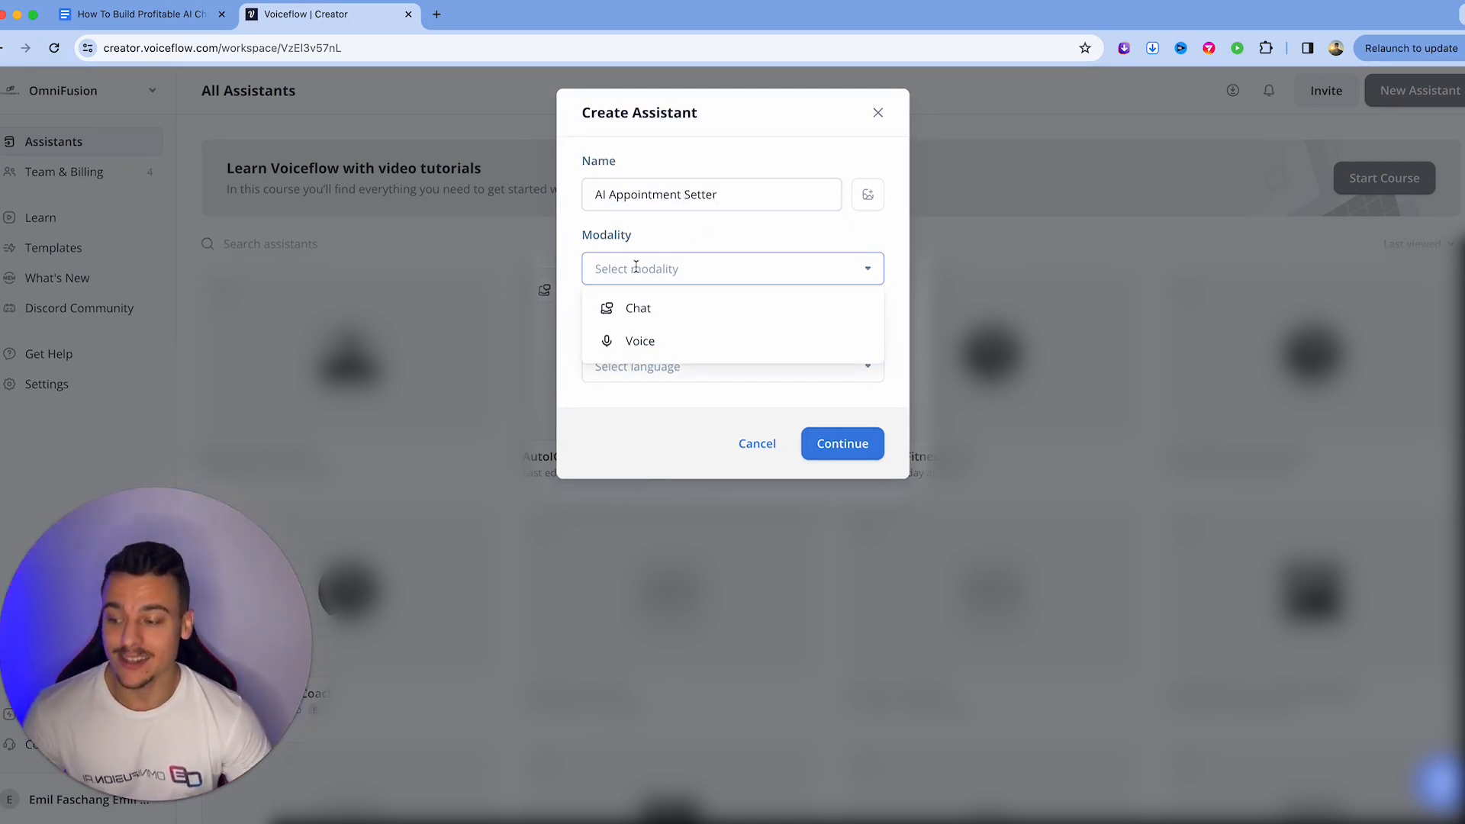
{"action": "left_click", "coordinate": [645, 308]}
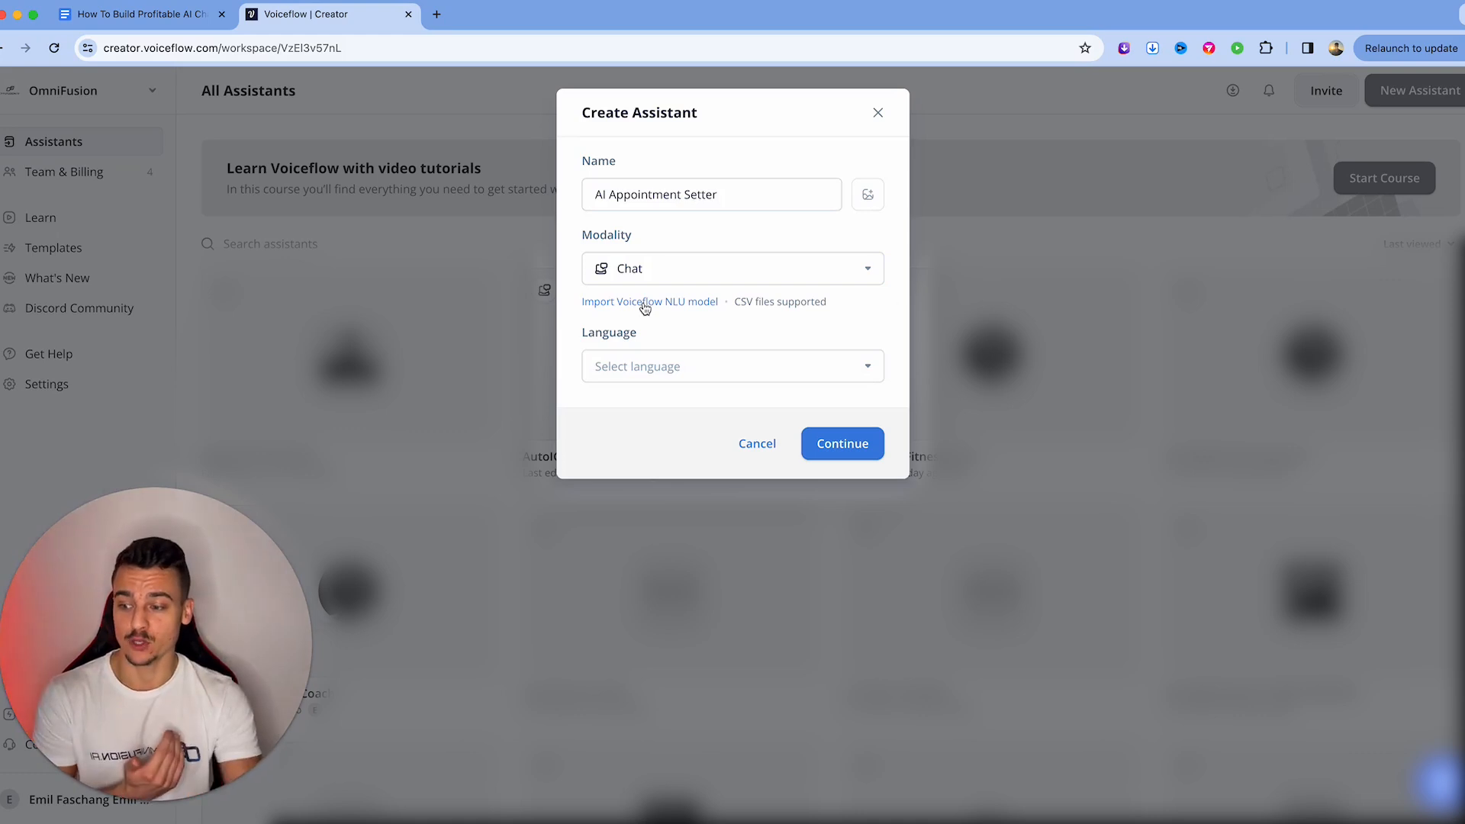
{"action": "left_click", "coordinate": [659, 365]}
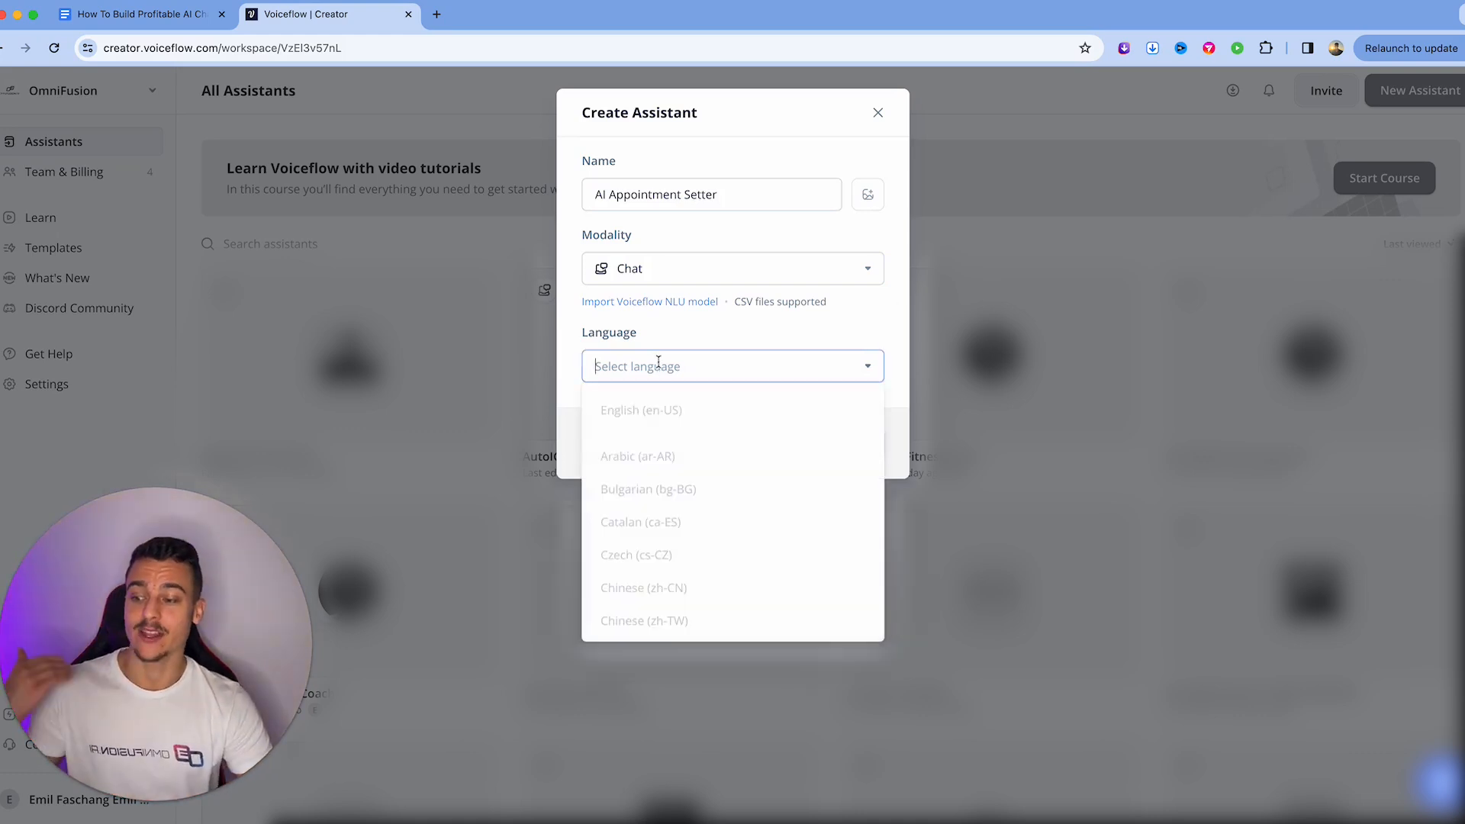
{"action": "left_click", "coordinate": [650, 407]}
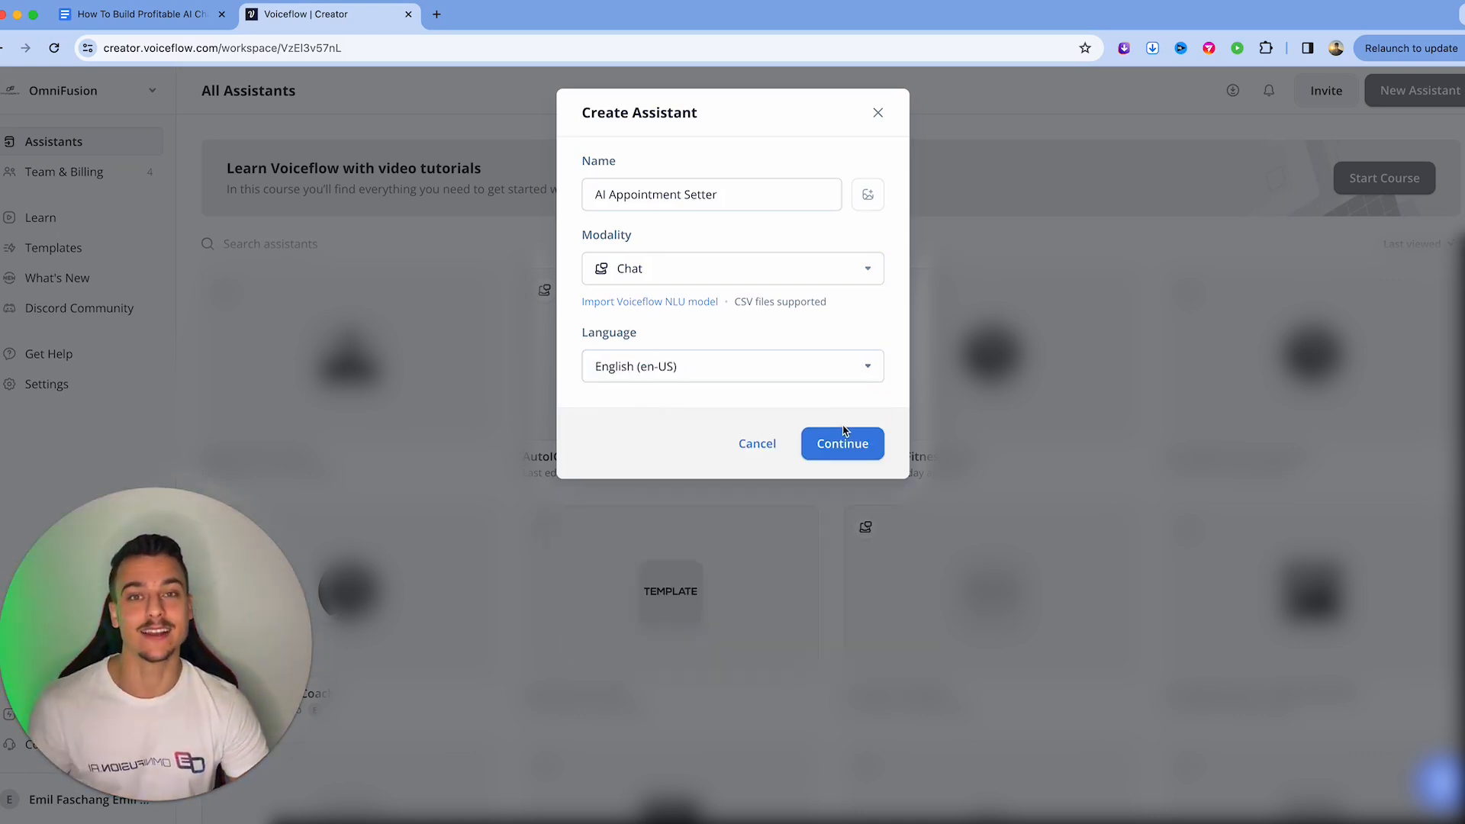
{"action": "left_click", "coordinate": [785, 368]}
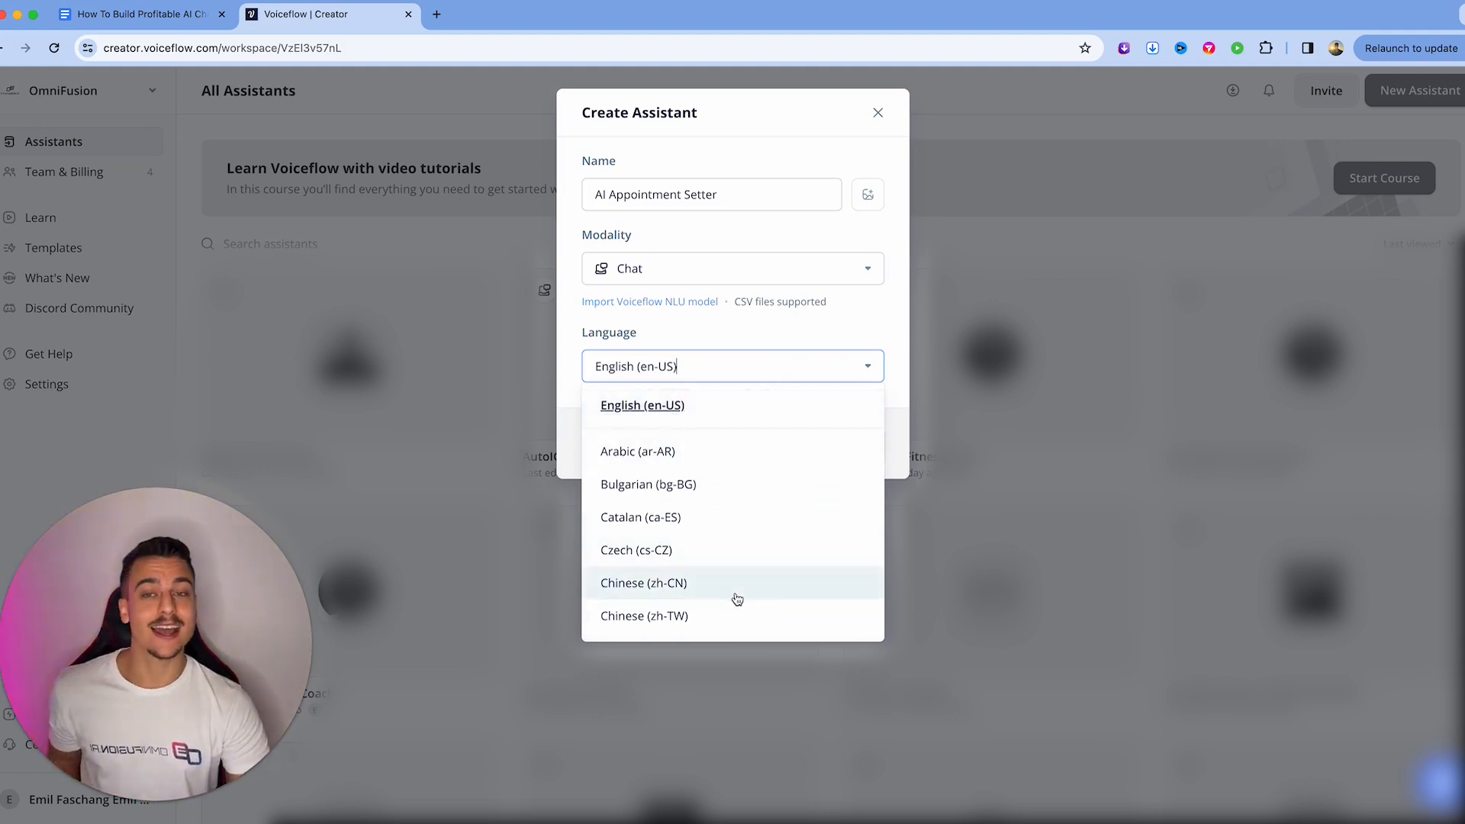
{"action": "scroll", "coordinate": [738, 598], "scroll_direction": "down", "scroll_amount": 10}
{"action": "scroll", "coordinate": [738, 597], "scroll_direction": "up", "scroll_amount": 10}
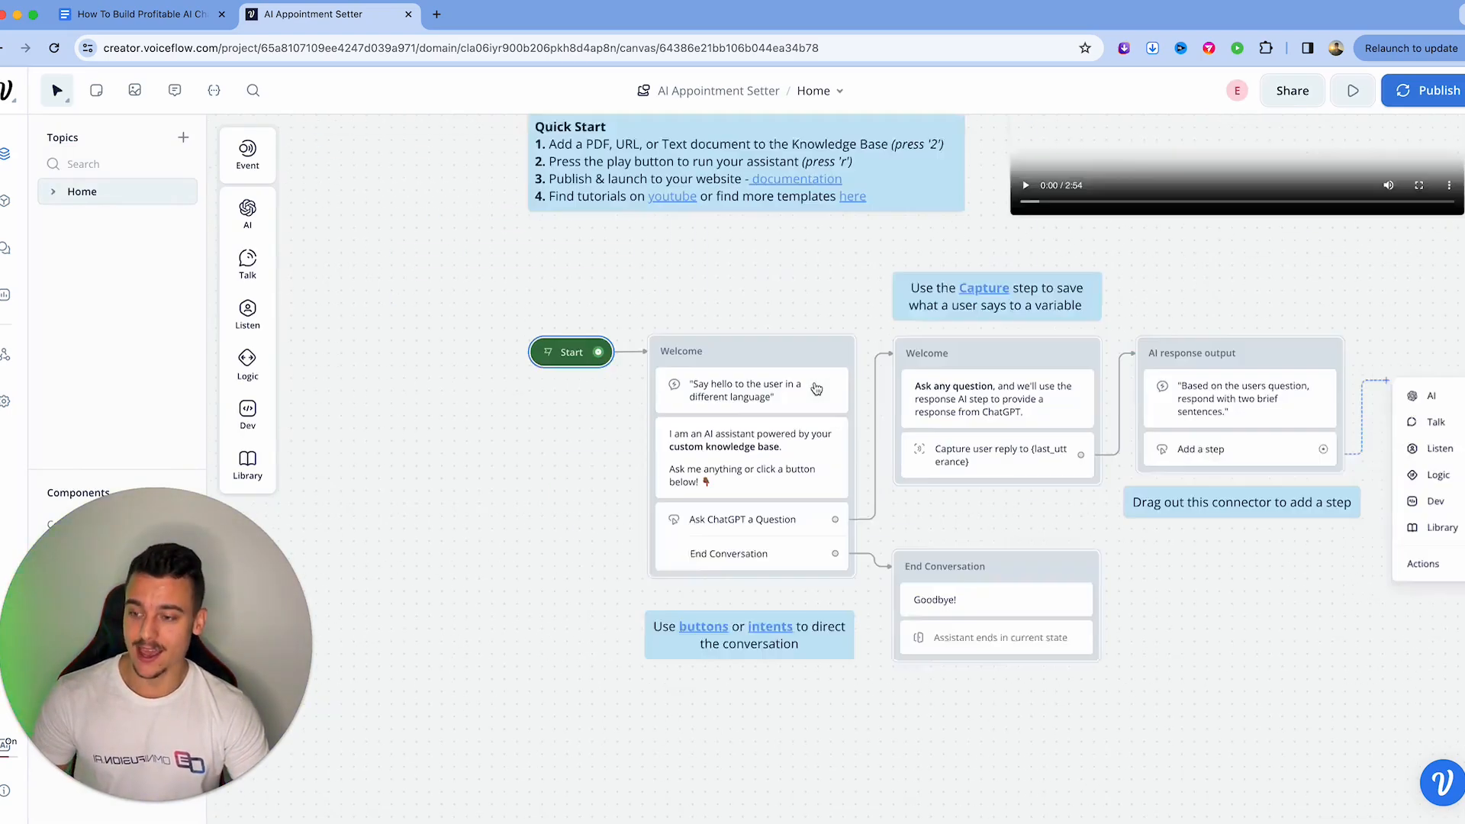
Step: Delete all the template blocks, notes and the tutorial video from the Home canvas, keeping only the Start block
{"action": "scroll", "coordinate": [817, 389], "scroll_direction": "down", "scroll_amount": 7}
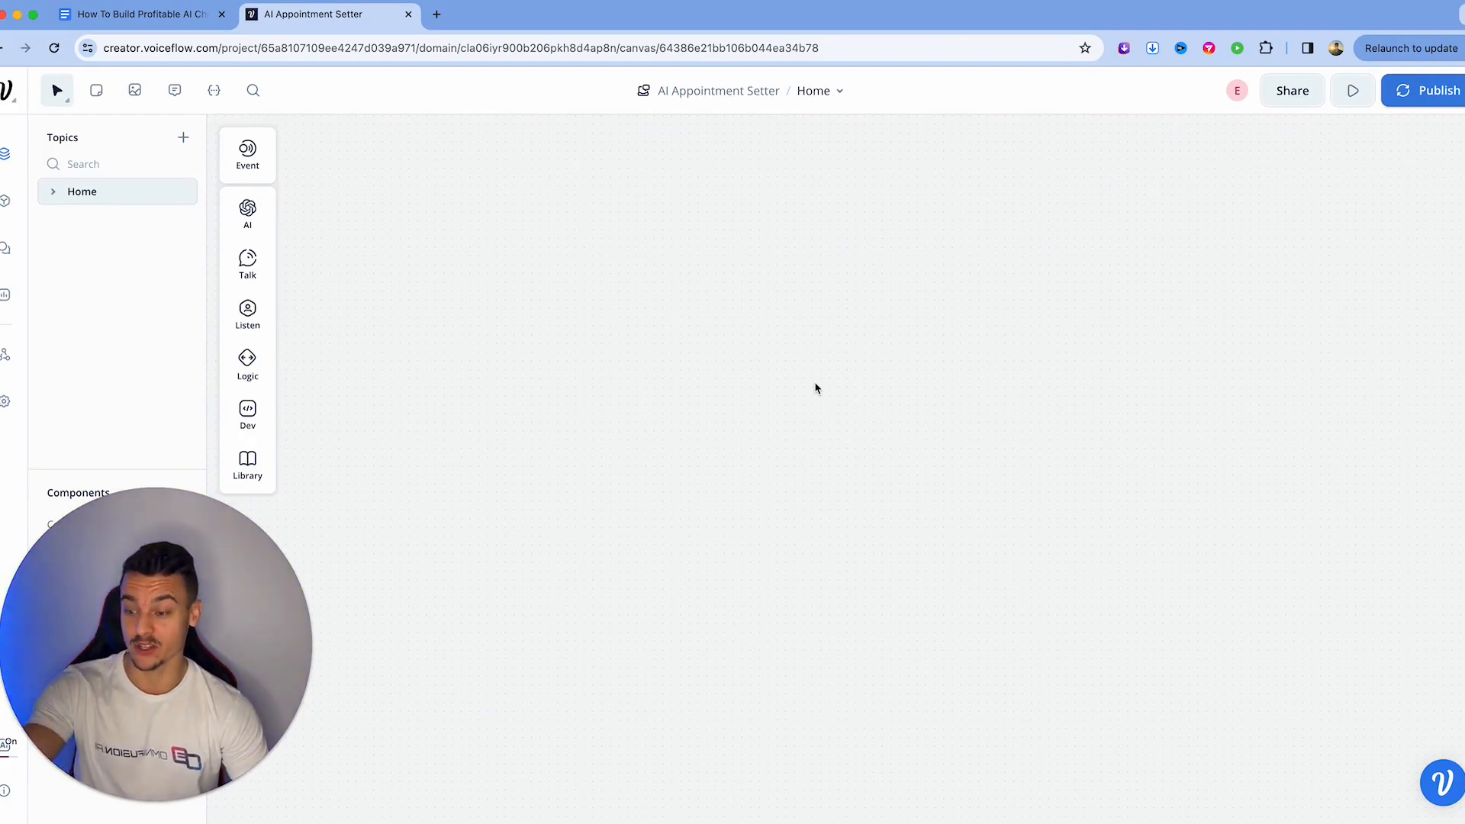
{"action": "key", "text": "s"}
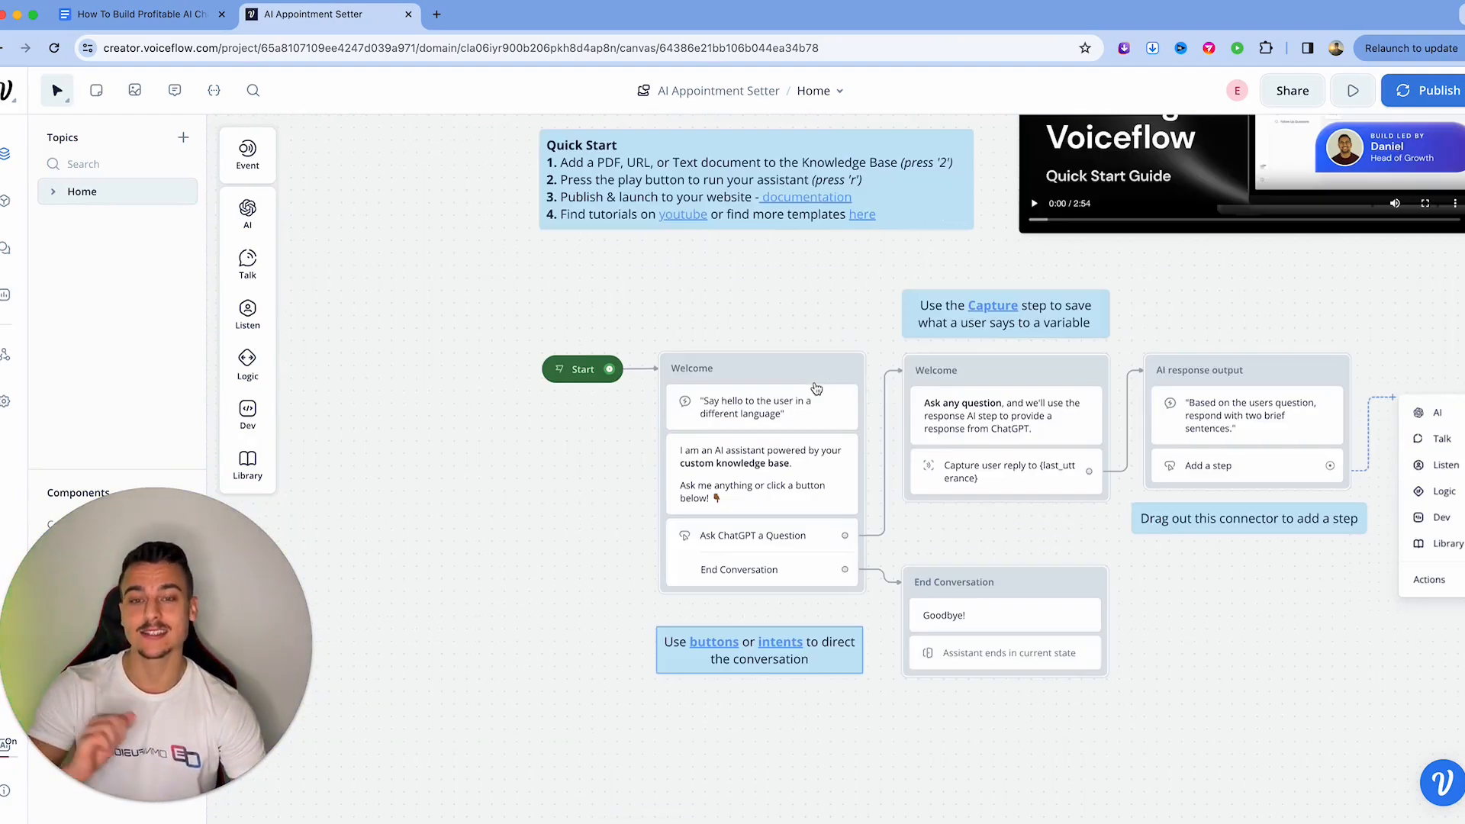
{"action": "scroll", "coordinate": [817, 389], "scroll_direction": "down", "scroll_amount": 5}
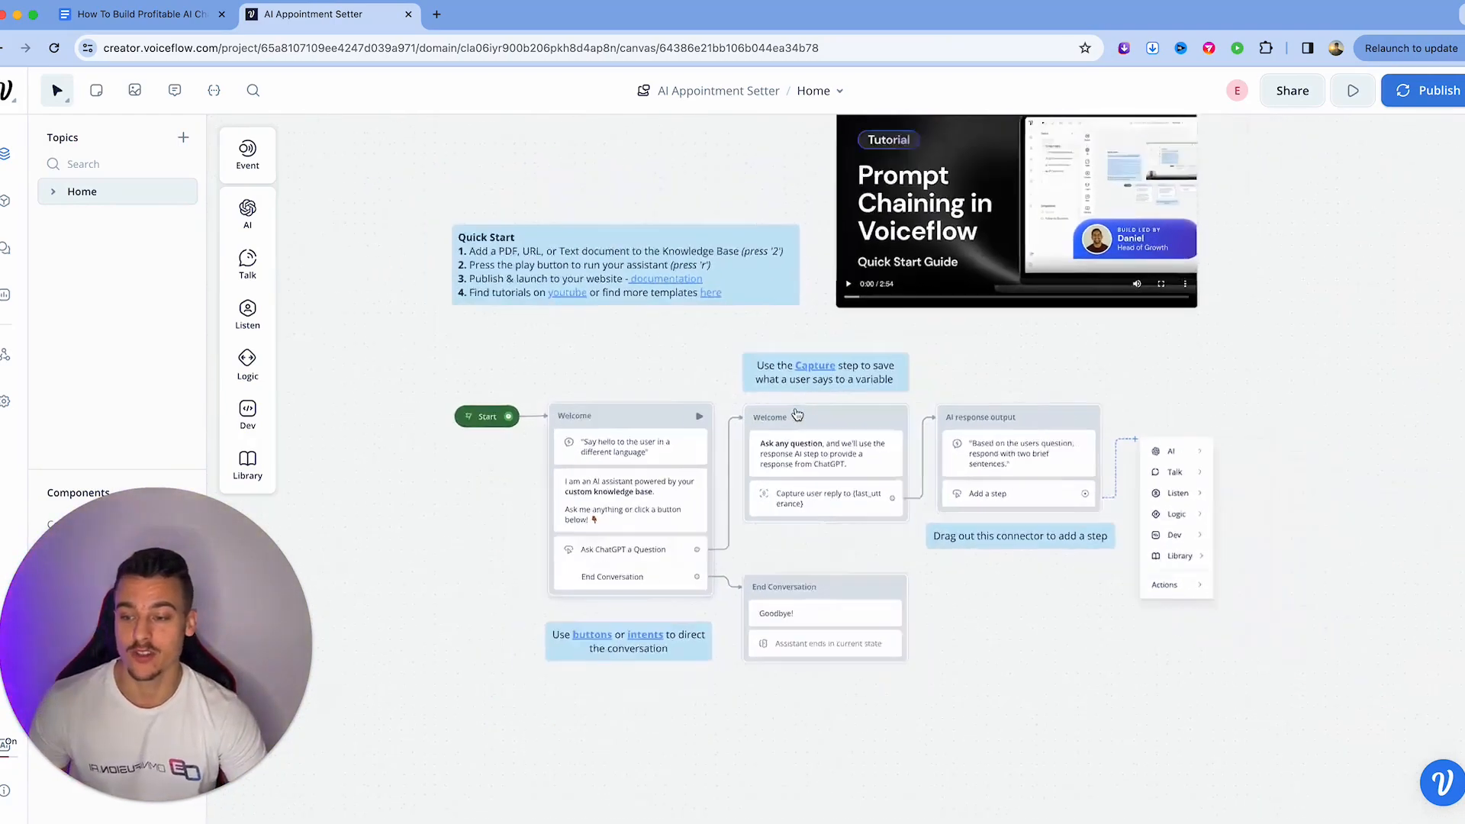
{"action": "scroll", "coordinate": [965, 380], "scroll_direction": "up", "scroll_amount": 5}
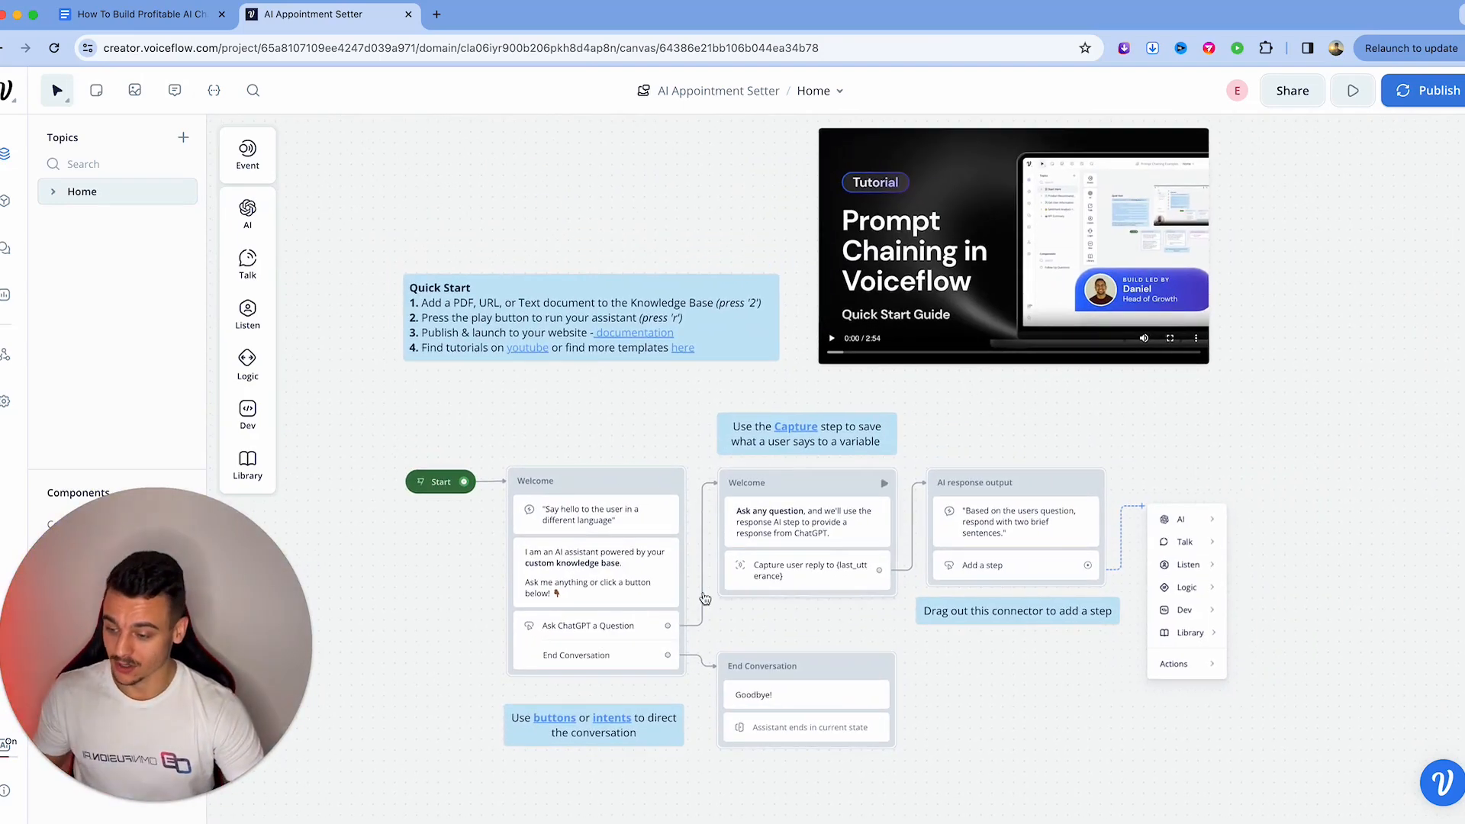
{"action": "scroll", "coordinate": [697, 602], "scroll_direction": "down", "scroll_amount": 2}
{"action": "scroll", "coordinate": [695, 605], "scroll_direction": "up", "scroll_amount": 2}
{"action": "scroll", "coordinate": [694, 605], "scroll_direction": "up", "scroll_amount": 1}
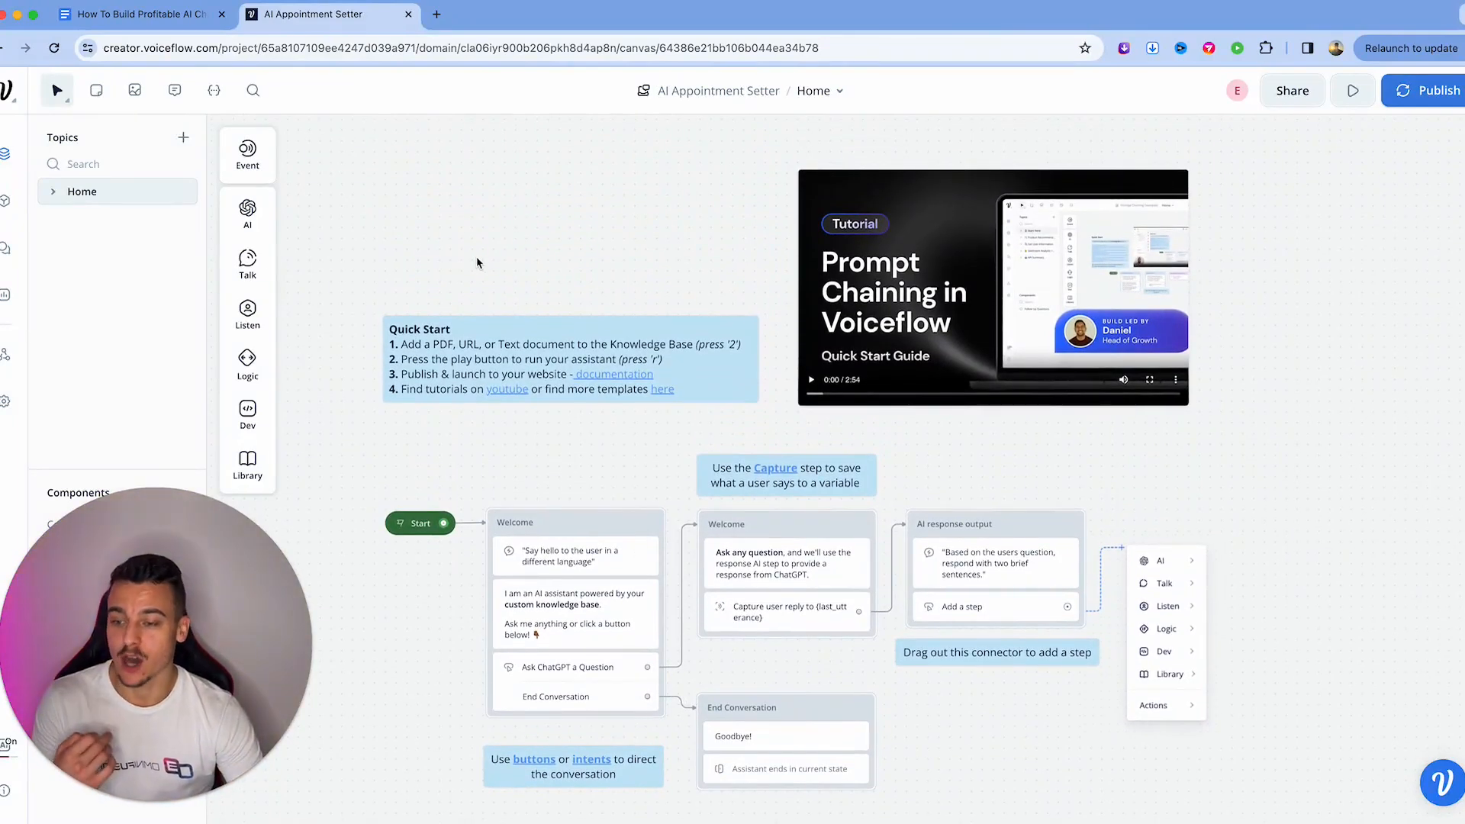
{"action": "left_click_drag", "start_coordinate": [607, 149], "coordinate": [1262, 808]}
{"action": "key", "text": "Delete"}
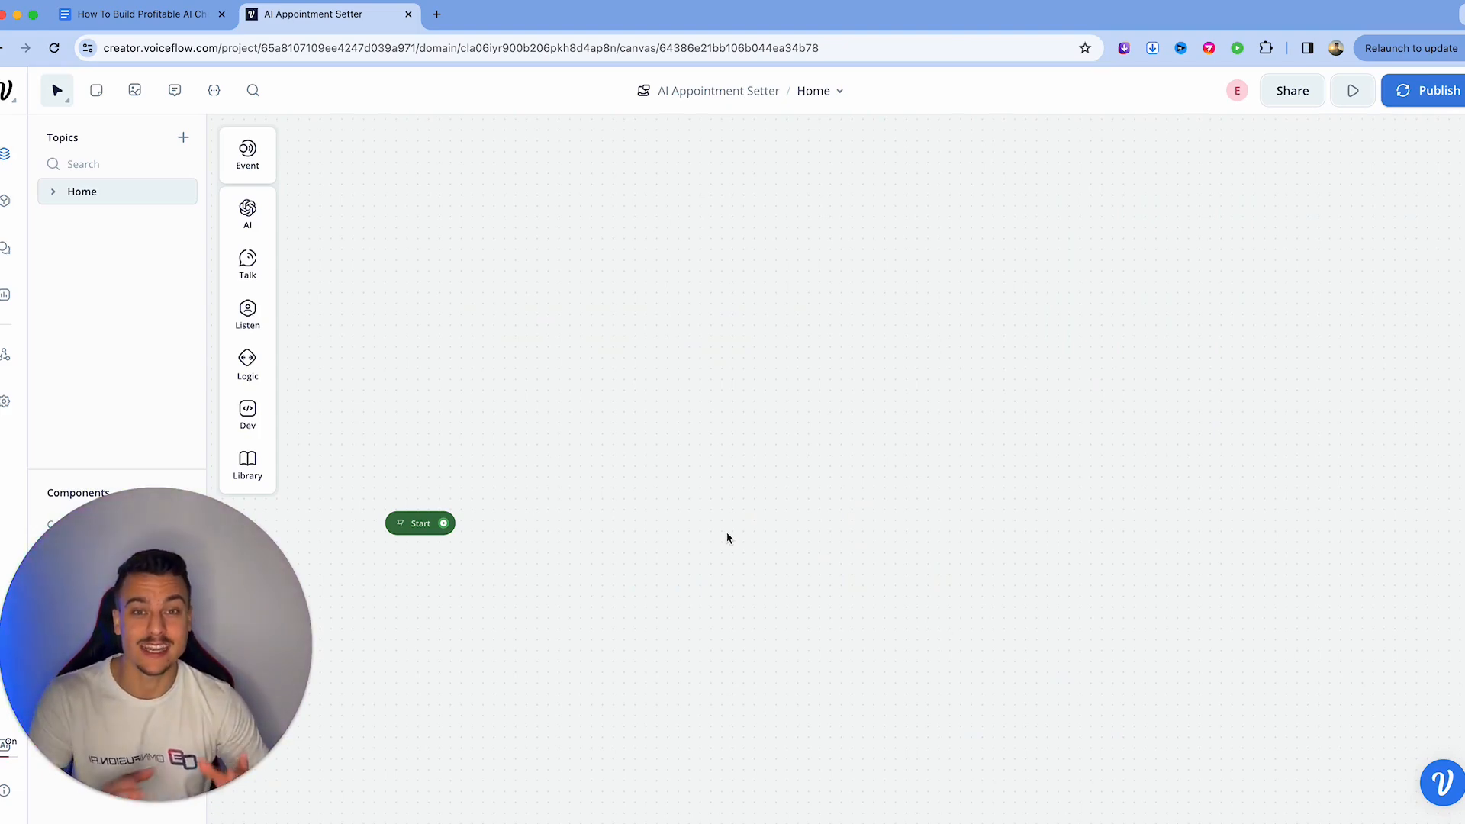
Step: Add separate Response AI, Set AI and Capture blocks to the canvas, with the Capture block below the Response AI block
{"action": "mouse_move", "coordinate": [248, 217]}
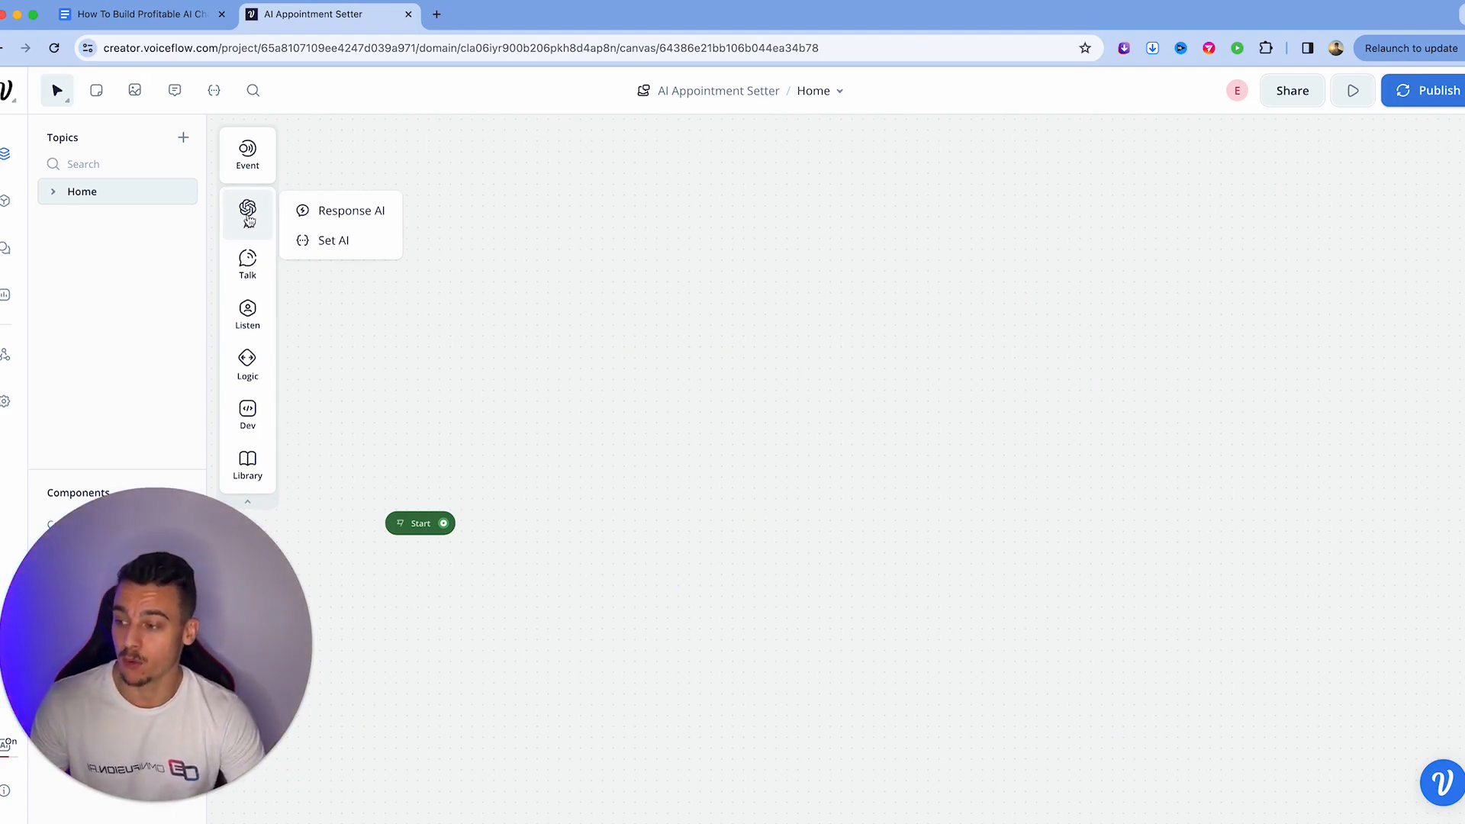
{"action": "left_click_drag", "start_coordinate": [399, 216], "coordinate": [627, 269]}
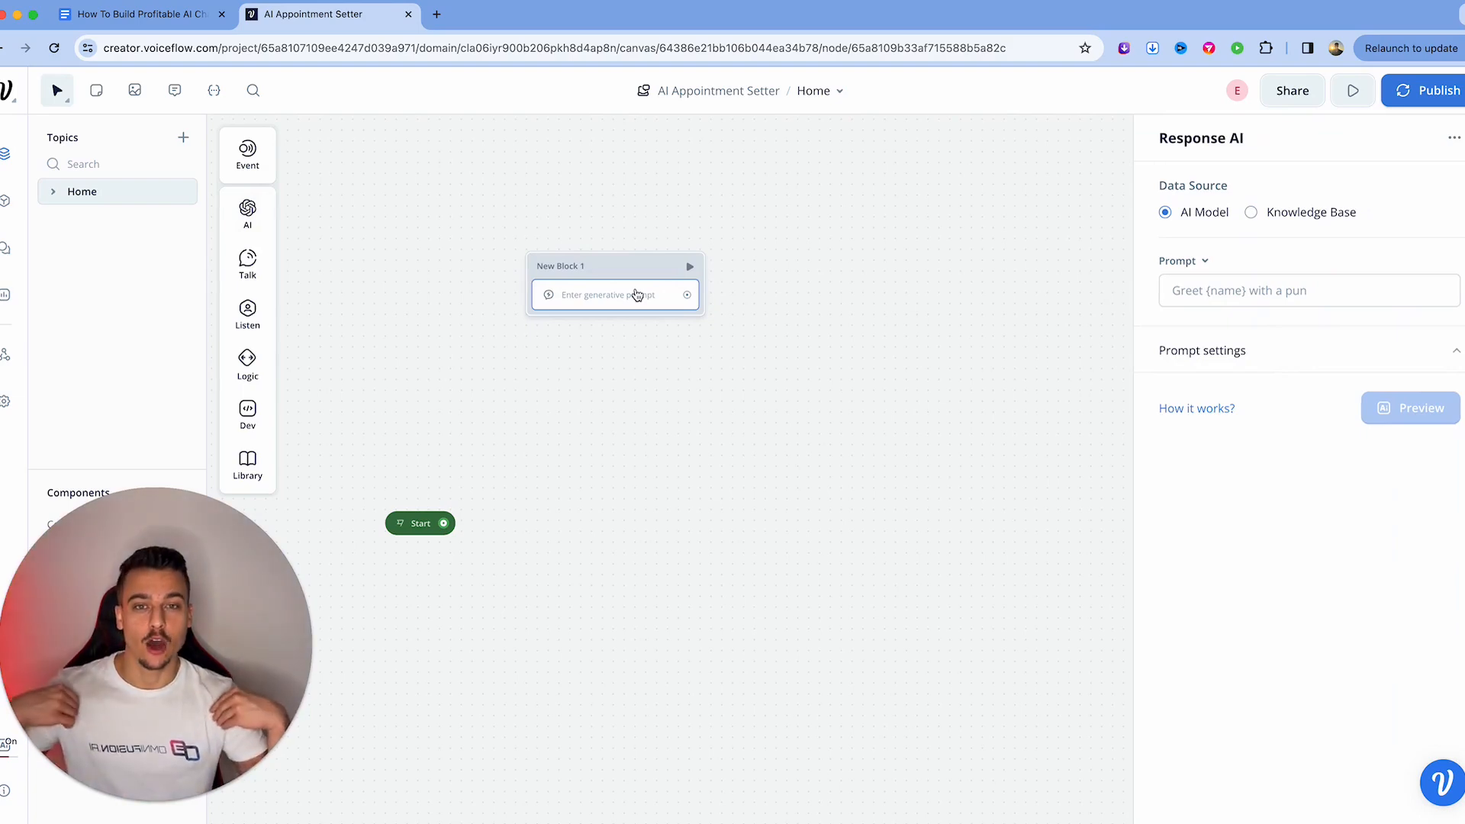
{"action": "mouse_move", "coordinate": [249, 216]}
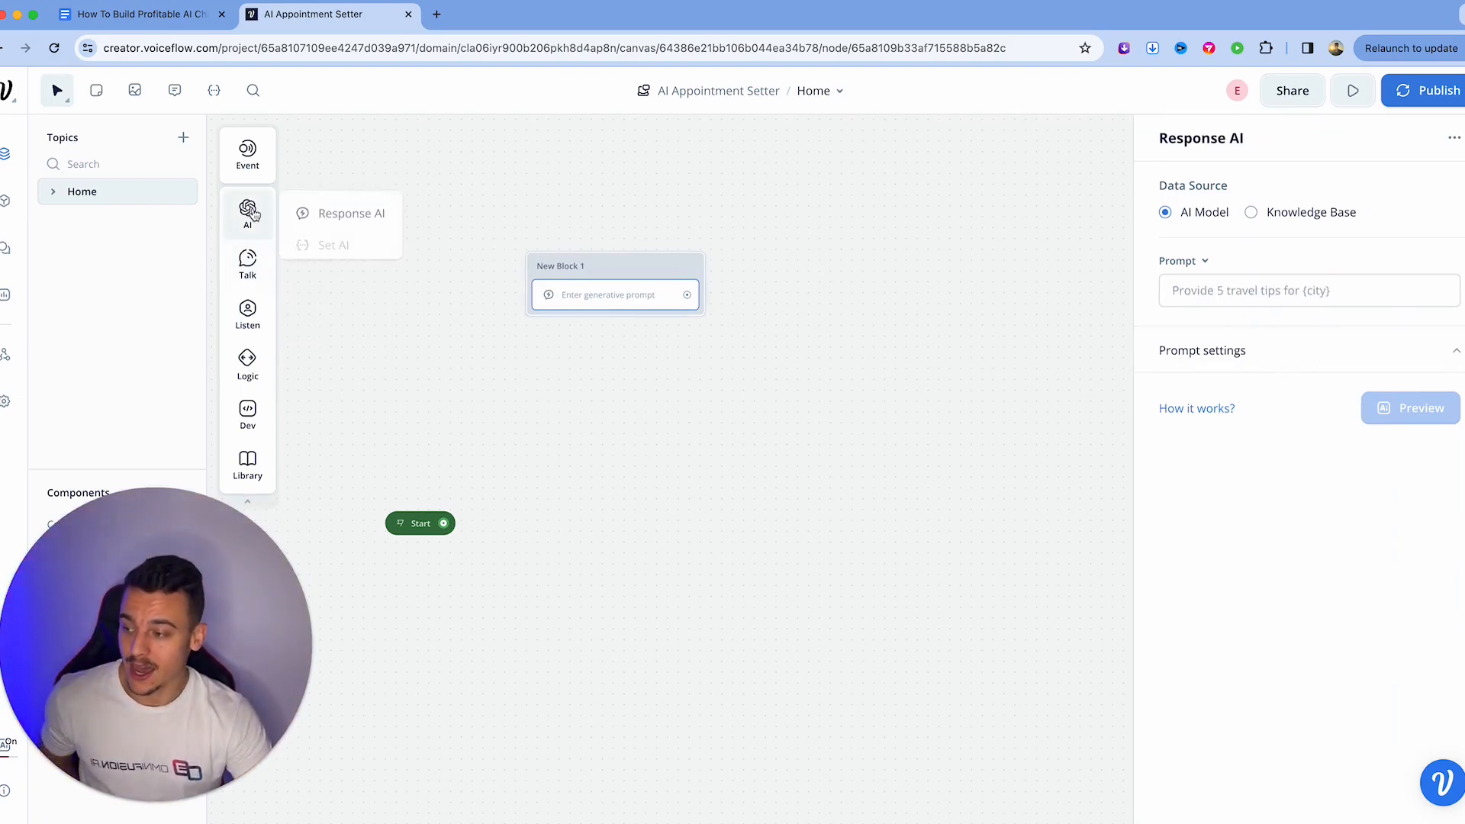
{"action": "left_click_drag", "start_coordinate": [342, 254], "coordinate": [822, 265]}
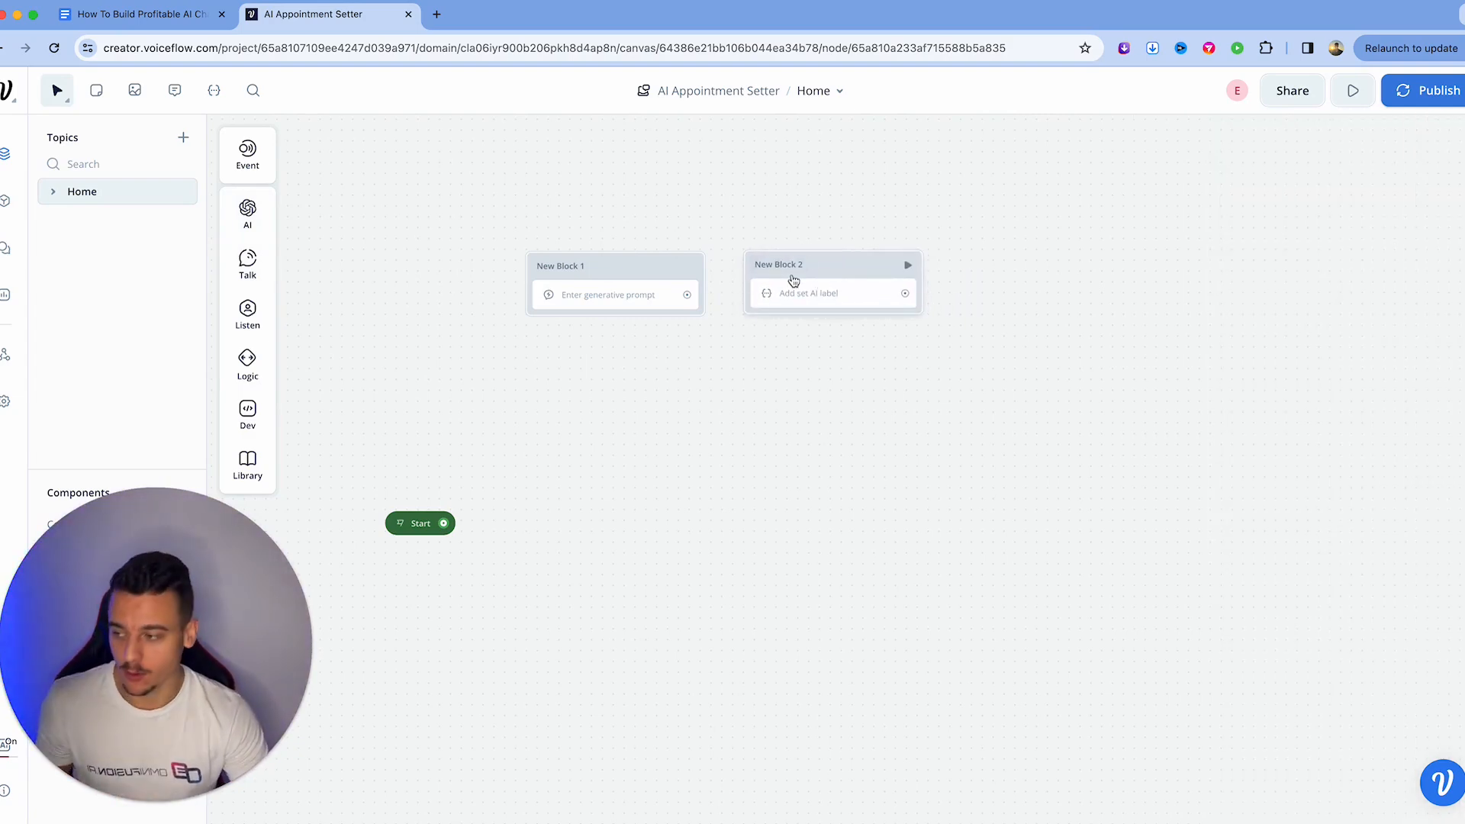
{"action": "mouse_move", "coordinate": [247, 313]}
{"action": "left_click_drag", "start_coordinate": [317, 371], "coordinate": [627, 396]}
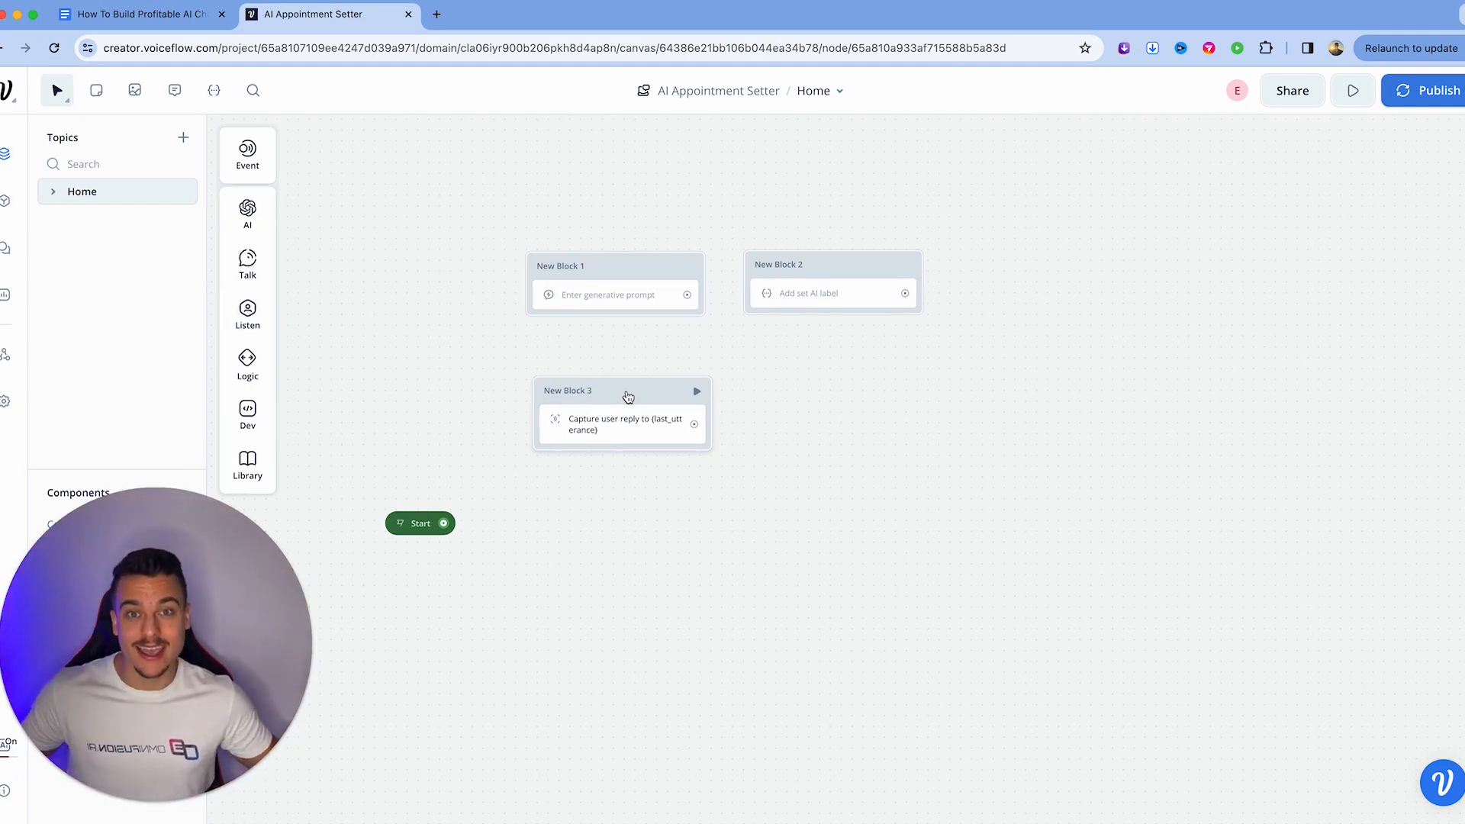
{"action": "mouse_move", "coordinate": [250, 263]}
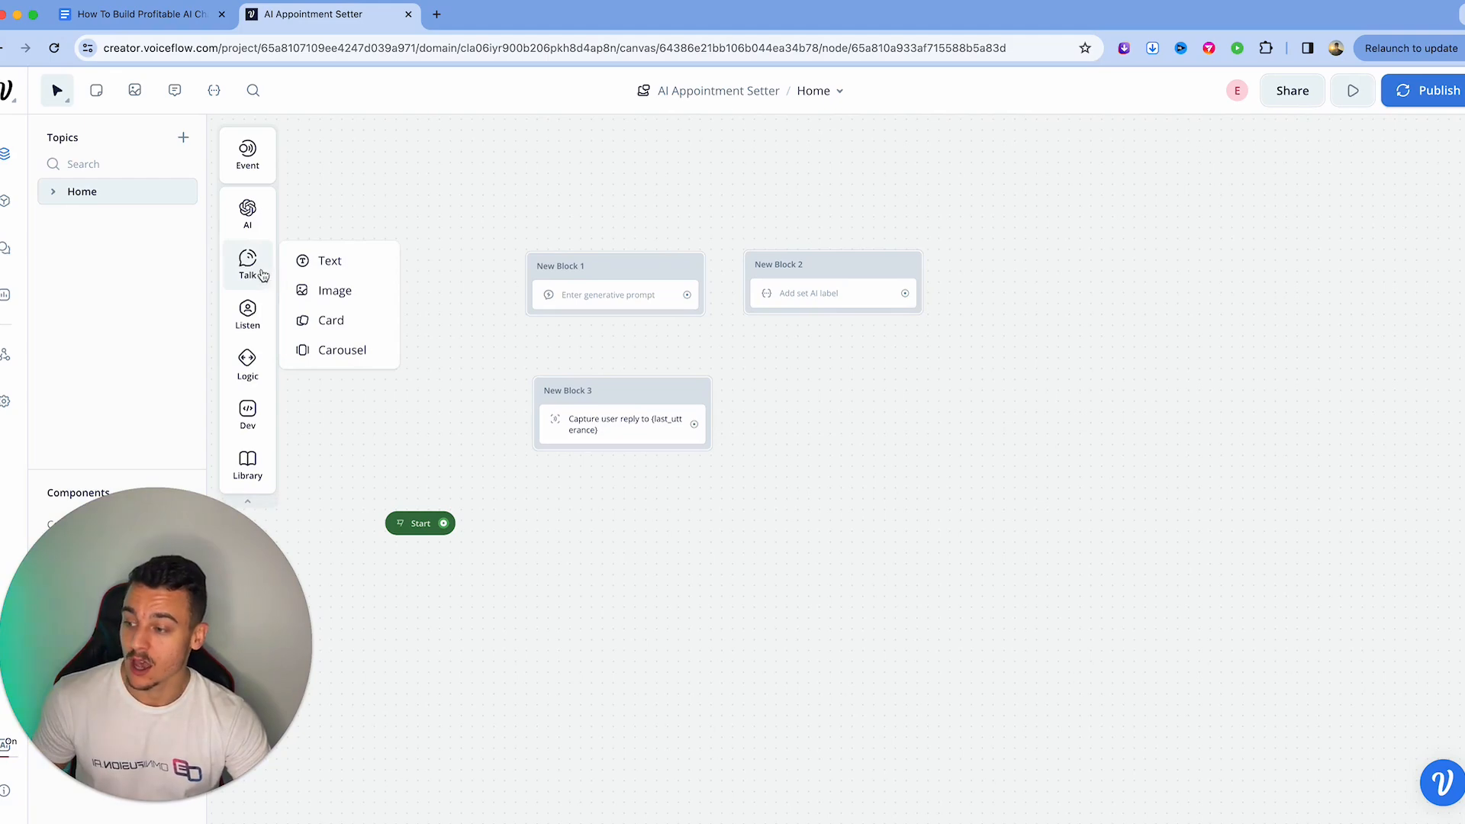
{"action": "left_click_drag", "start_coordinate": [336, 262], "coordinate": [444, 195]}
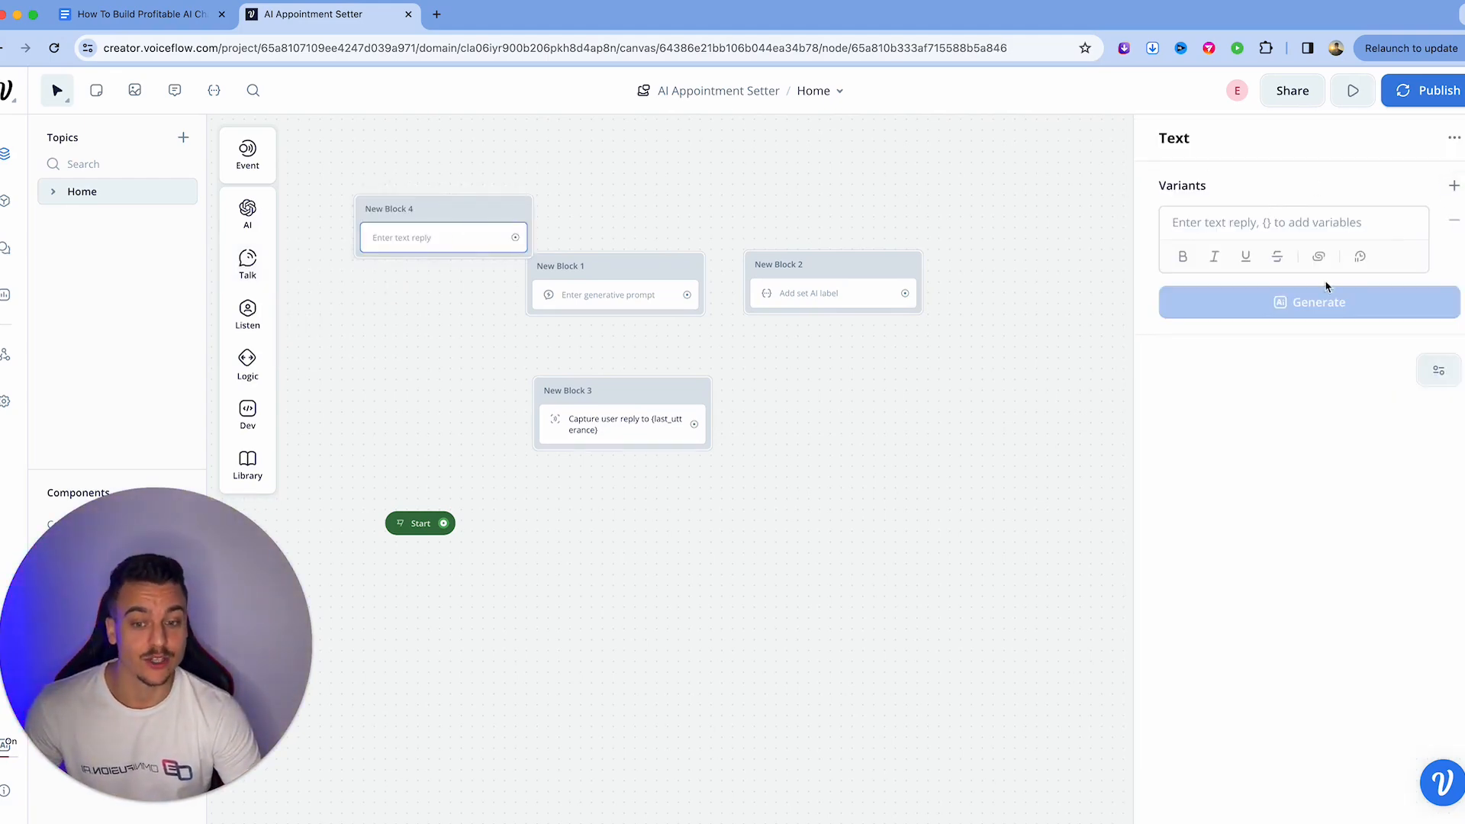
{"action": "left_click", "coordinate": [1454, 186]}
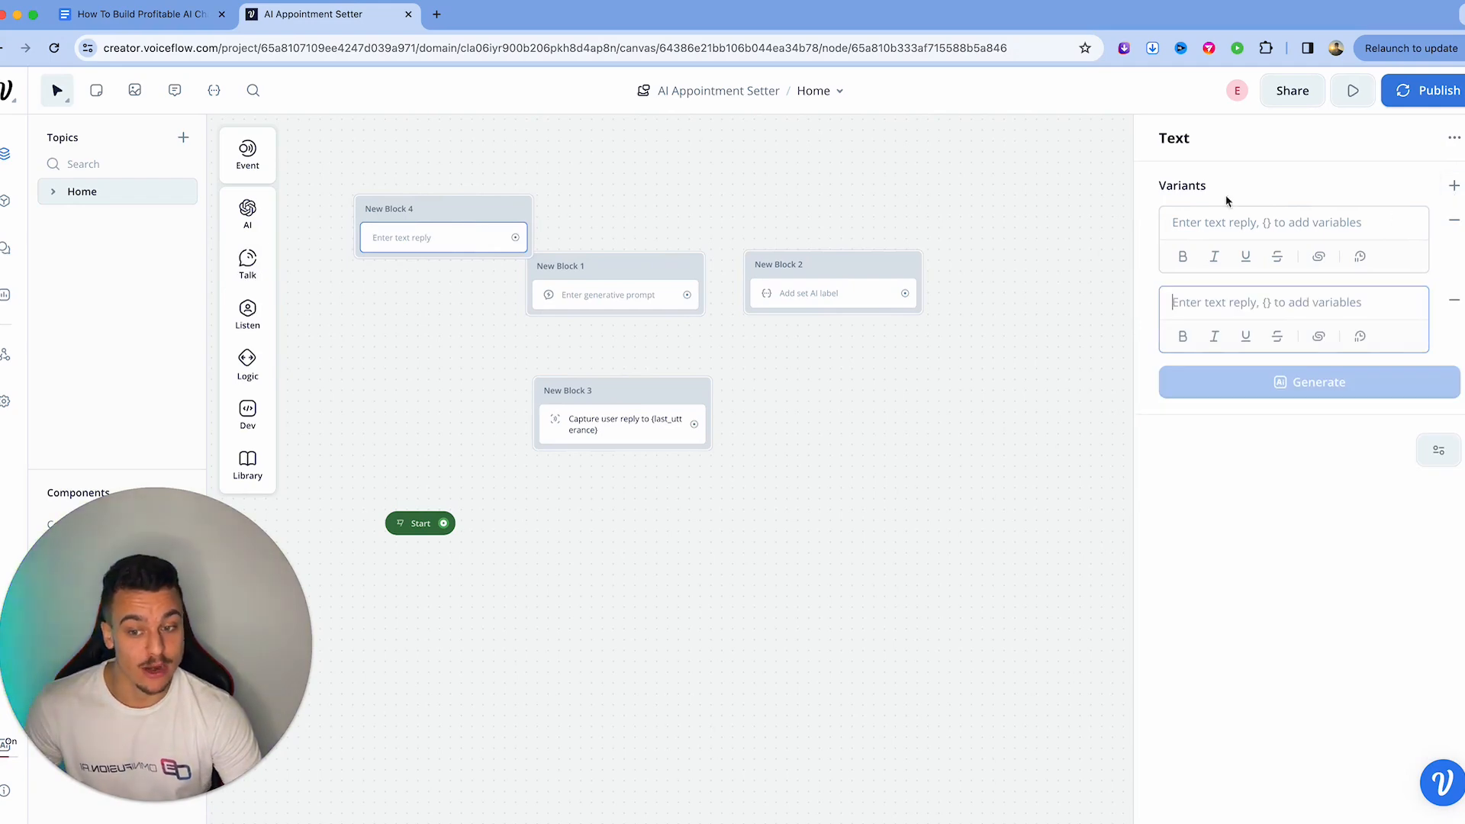
{"action": "left_click", "coordinate": [483, 203]}
{"action": "right_click", "coordinate": [484, 203]}
{"action": "left_click", "coordinate": [532, 480]}
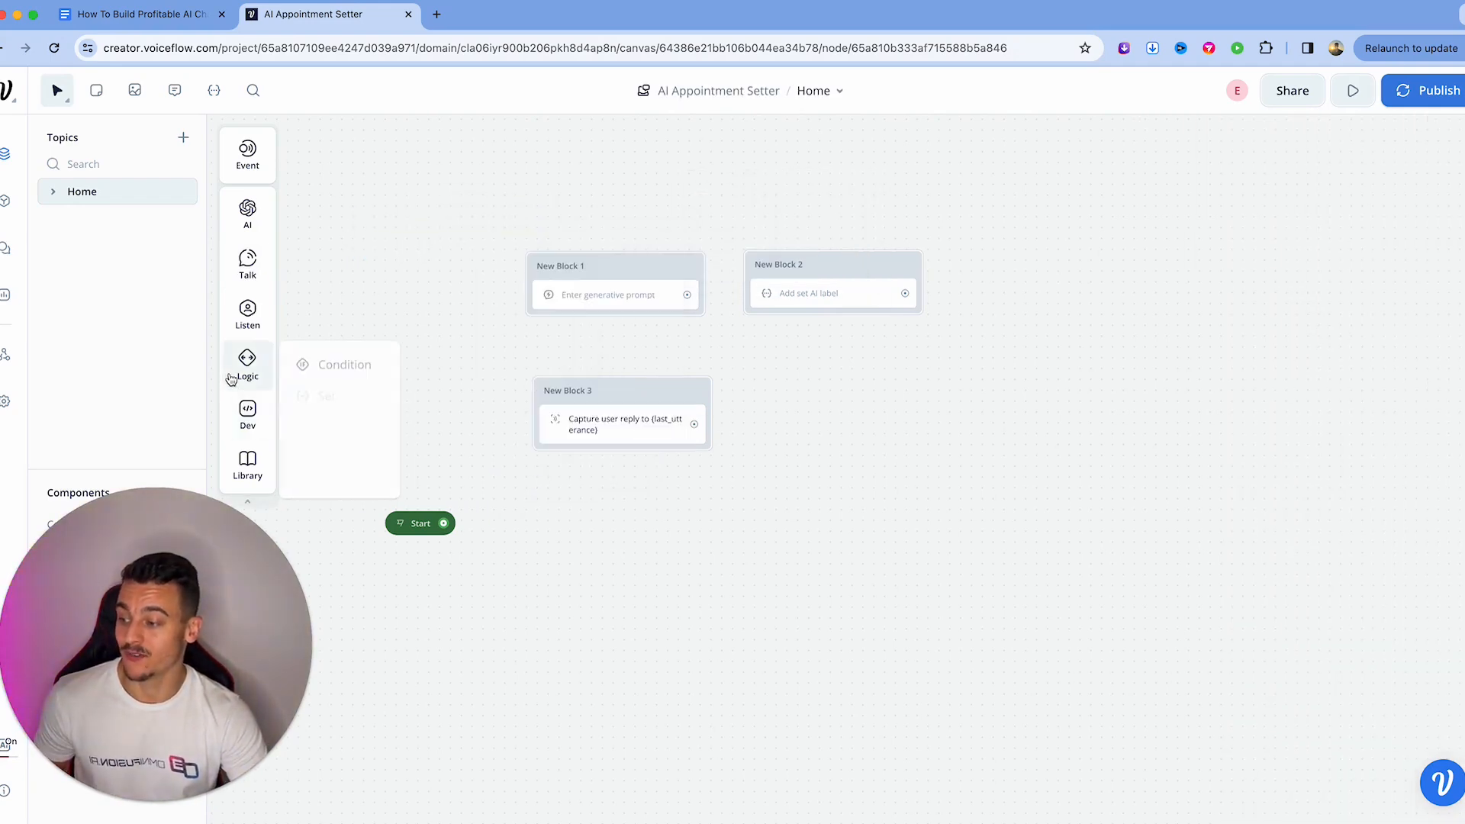
{"action": "mouse_move", "coordinate": [230, 382]}
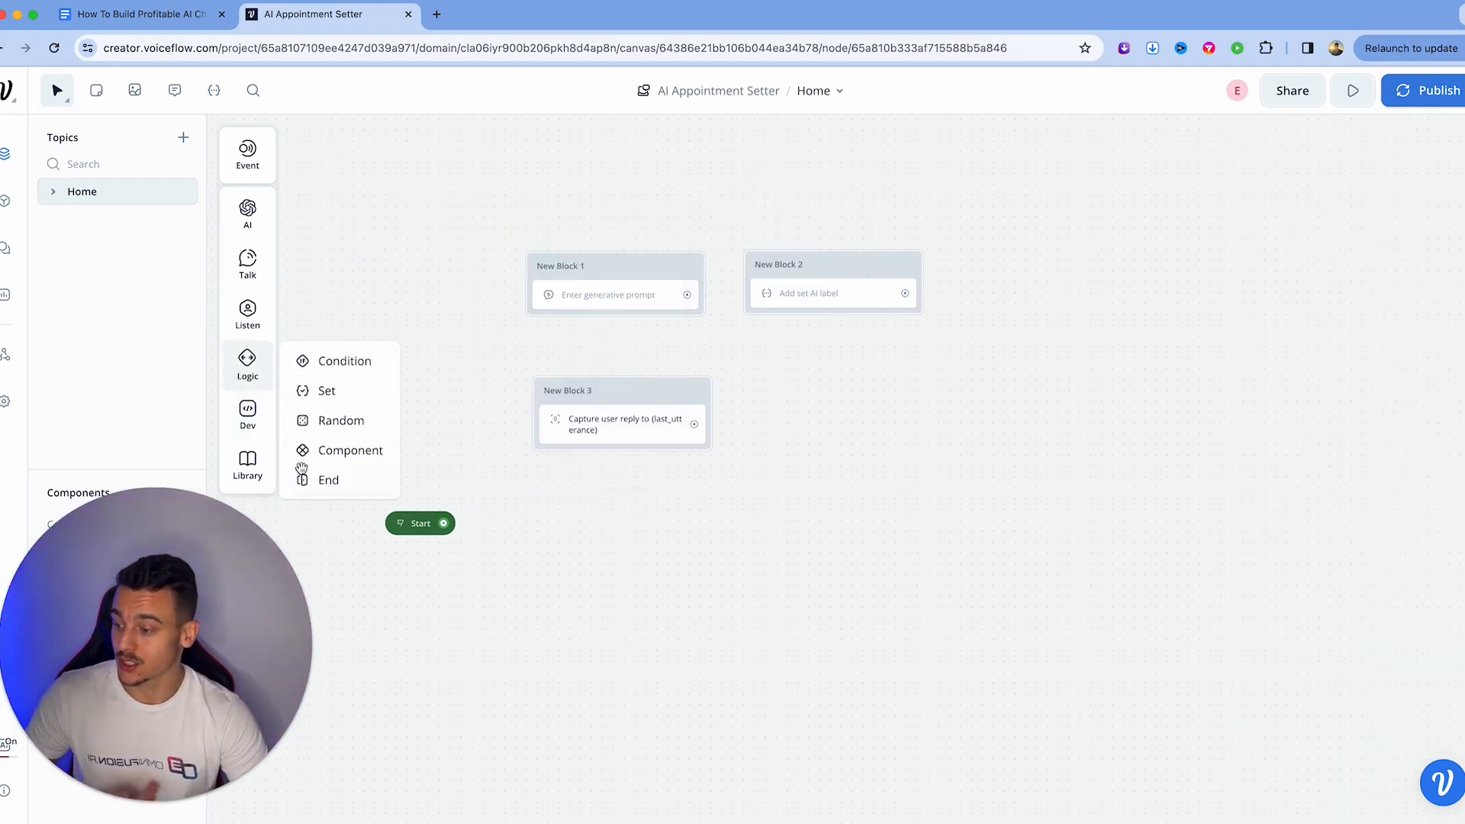
{"action": "mouse_move", "coordinate": [254, 432]}
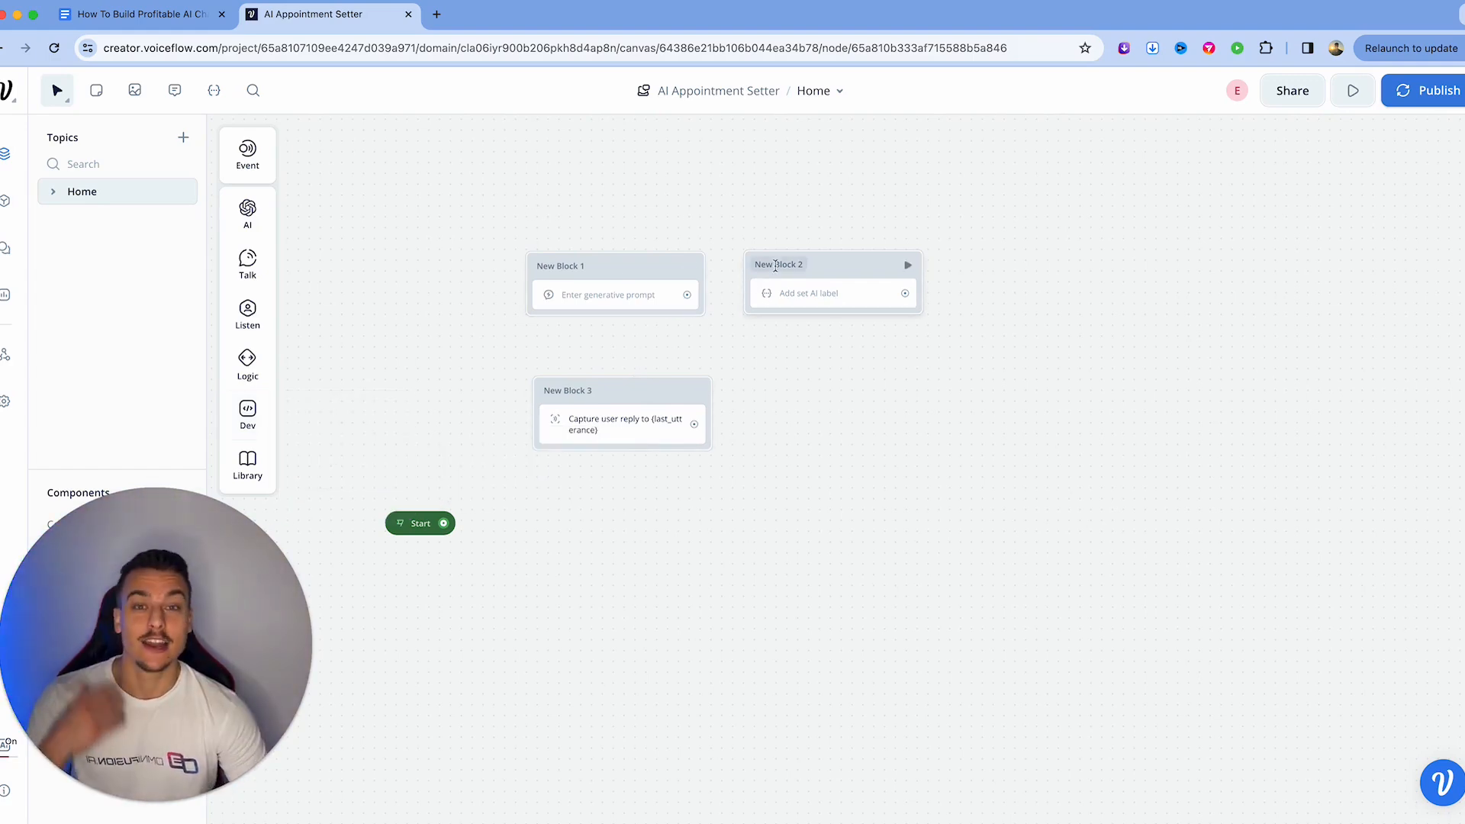
Step: Move the Capture block farther from Start to leave a gap, and remove the trial connection drawn between the two
{"action": "left_click_drag", "start_coordinate": [444, 524], "coordinate": [548, 410]}
{"action": "left_click_drag", "start_coordinate": [656, 401], "coordinate": [782, 500]}
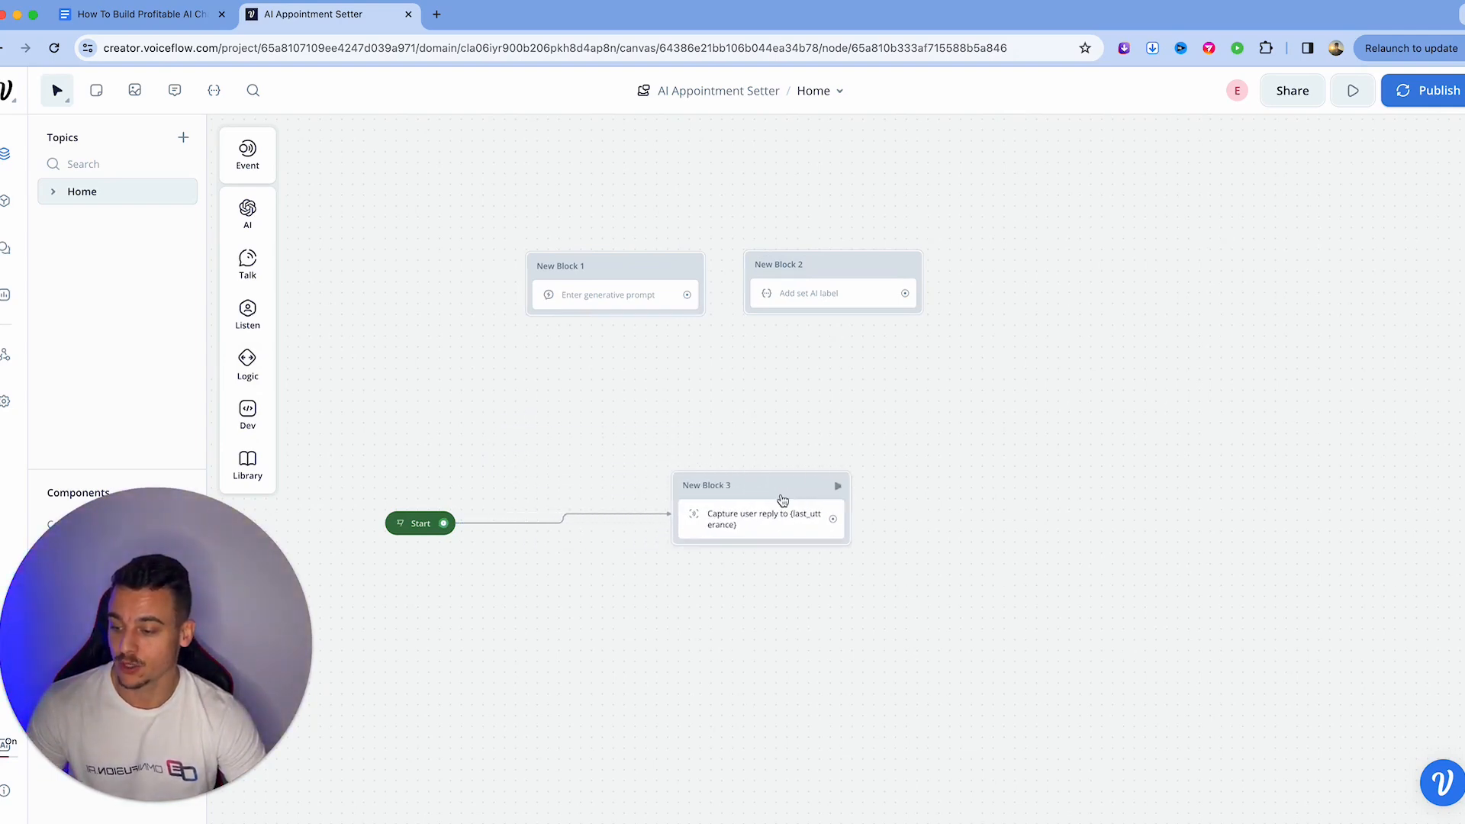
{"action": "left_click", "coordinate": [593, 517]}
{"action": "left_click", "coordinate": [620, 478]}
Step: Add a Text block between Start and the Capture block with the message "Hello"
{"action": "mouse_move", "coordinate": [247, 264]}
{"action": "left_click_drag", "start_coordinate": [335, 260], "coordinate": [555, 513]}
{"action": "left_click", "coordinate": [1236, 222]}
{"action": "type", "text": "Hello"}
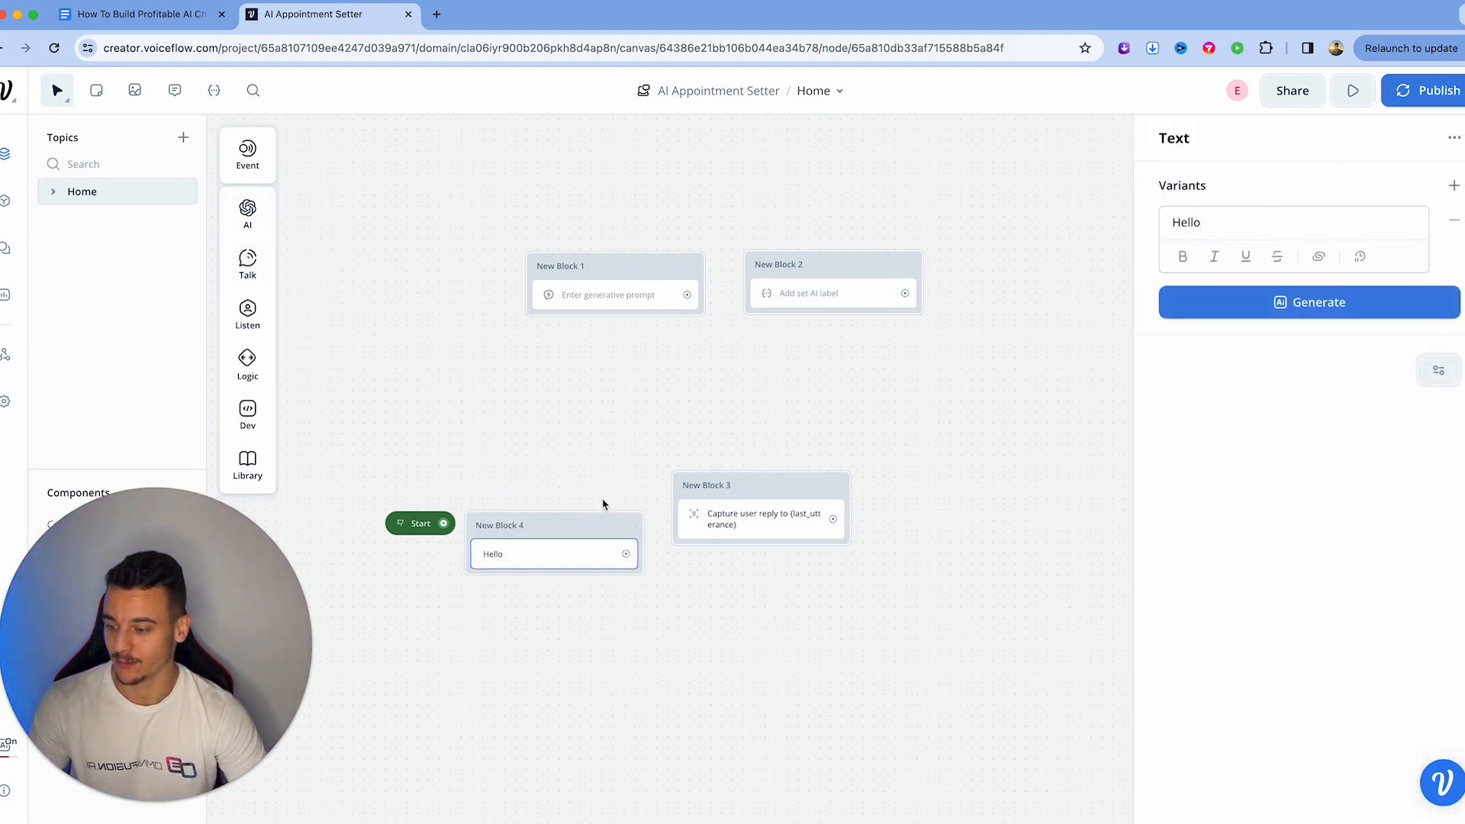
Step: Connect Start to the "Hello" Text block and move the Capture step into that block beneath the message
{"action": "left_click_drag", "start_coordinate": [580, 526], "coordinate": [580, 502]}
{"action": "left_click_drag", "start_coordinate": [445, 525], "coordinate": [489, 521]}
{"action": "mouse_move", "coordinate": [627, 530]}
{"action": "left_mouse_down"}
{"action": "mouse_move", "coordinate": [682, 507]}
{"action": "mouse_move", "coordinate": [653, 519]}
{"action": "left_mouse_up"}
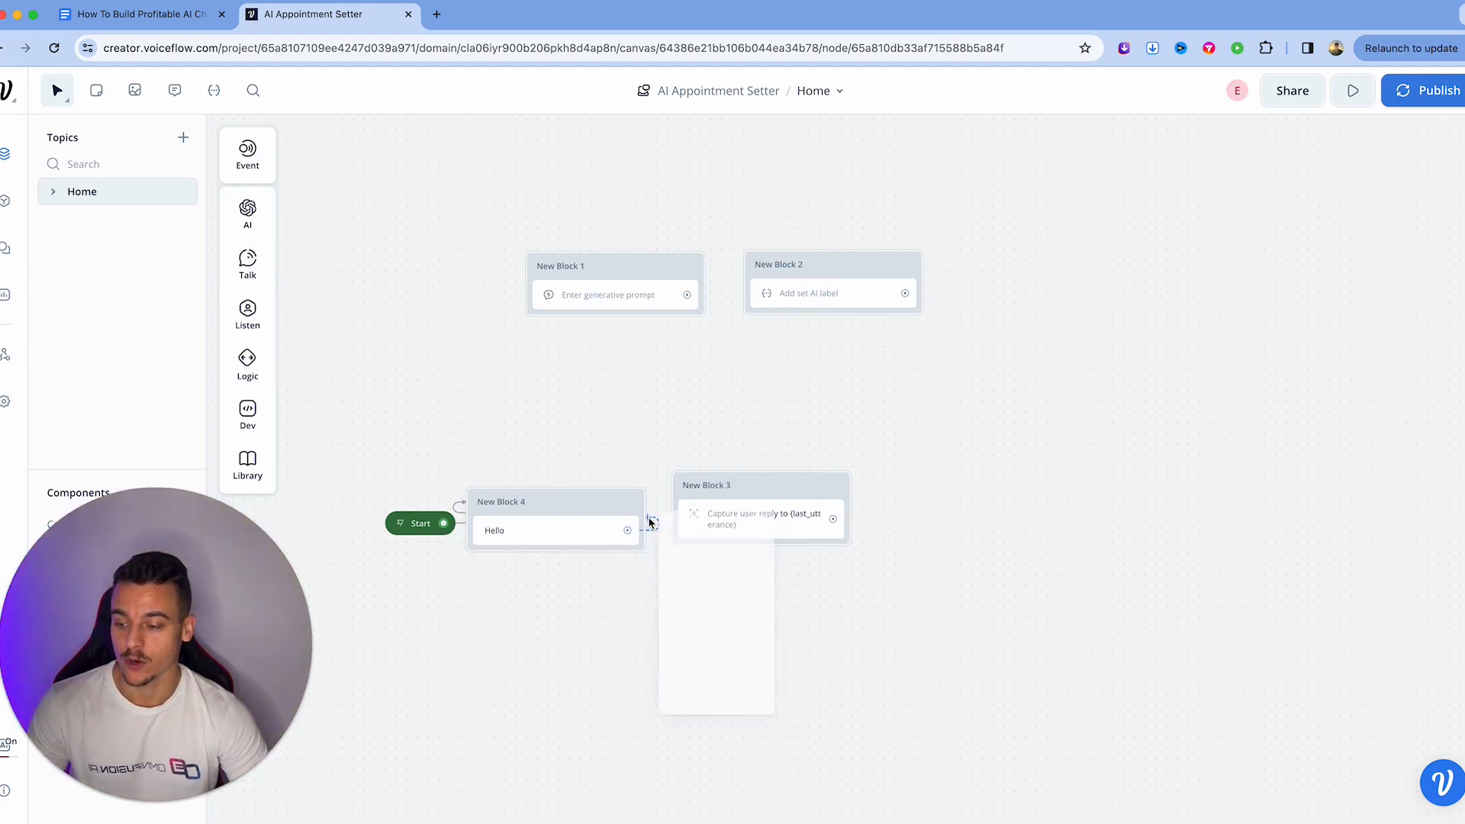
{"action": "left_click", "coordinate": [794, 515]}
{"action": "left_click_drag", "start_coordinate": [779, 541], "coordinate": [576, 565]}
Step: Move the Response AI block beside the combined Text and Capture block and connect the Capture step to it
{"action": "left_click_drag", "start_coordinate": [658, 266], "coordinate": [807, 501]}
{"action": "left_click", "coordinate": [739, 530]}
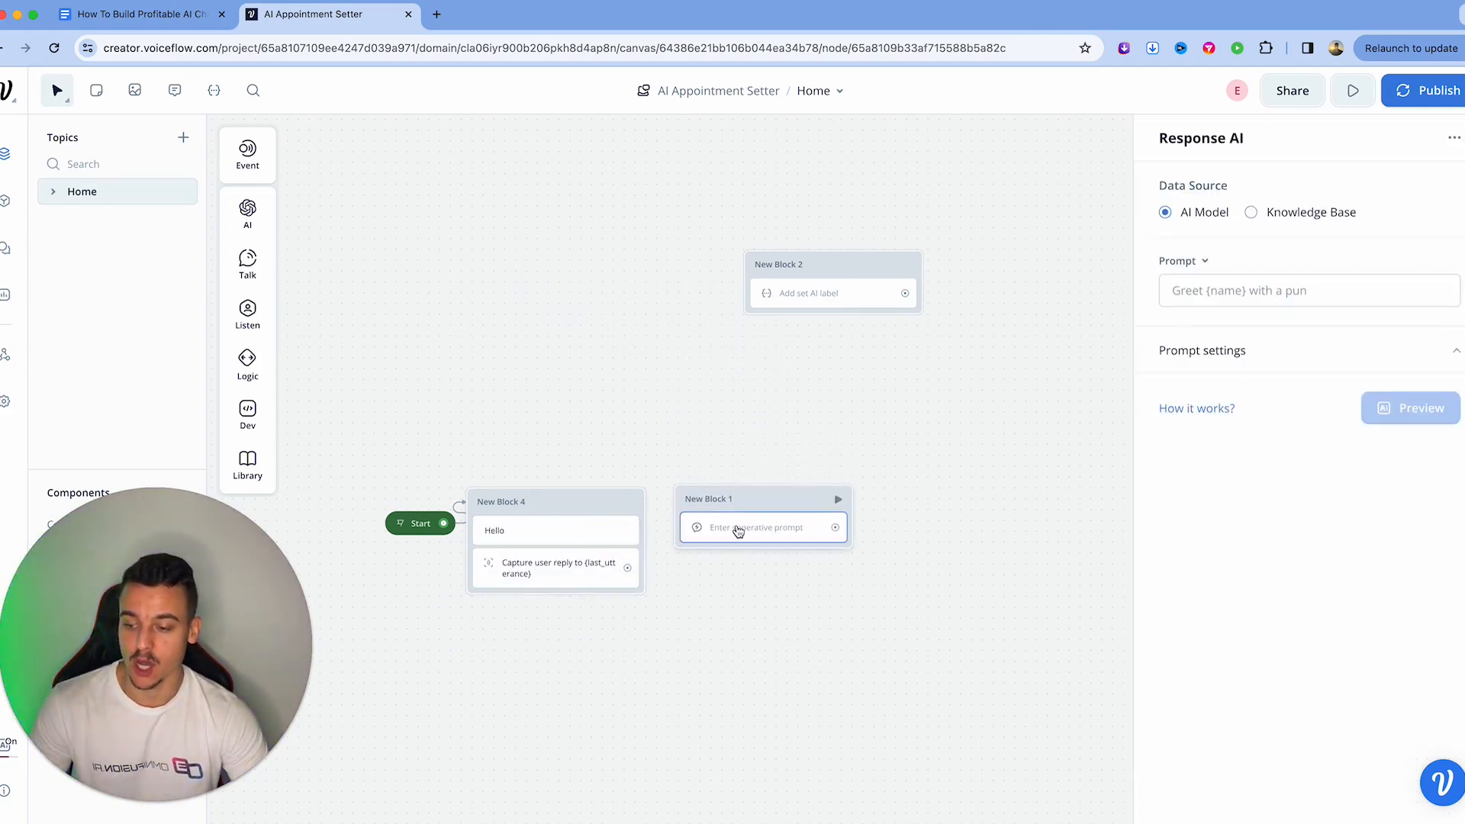
{"action": "left_click_drag", "start_coordinate": [1285, 137], "coordinate": [1151, 138]}
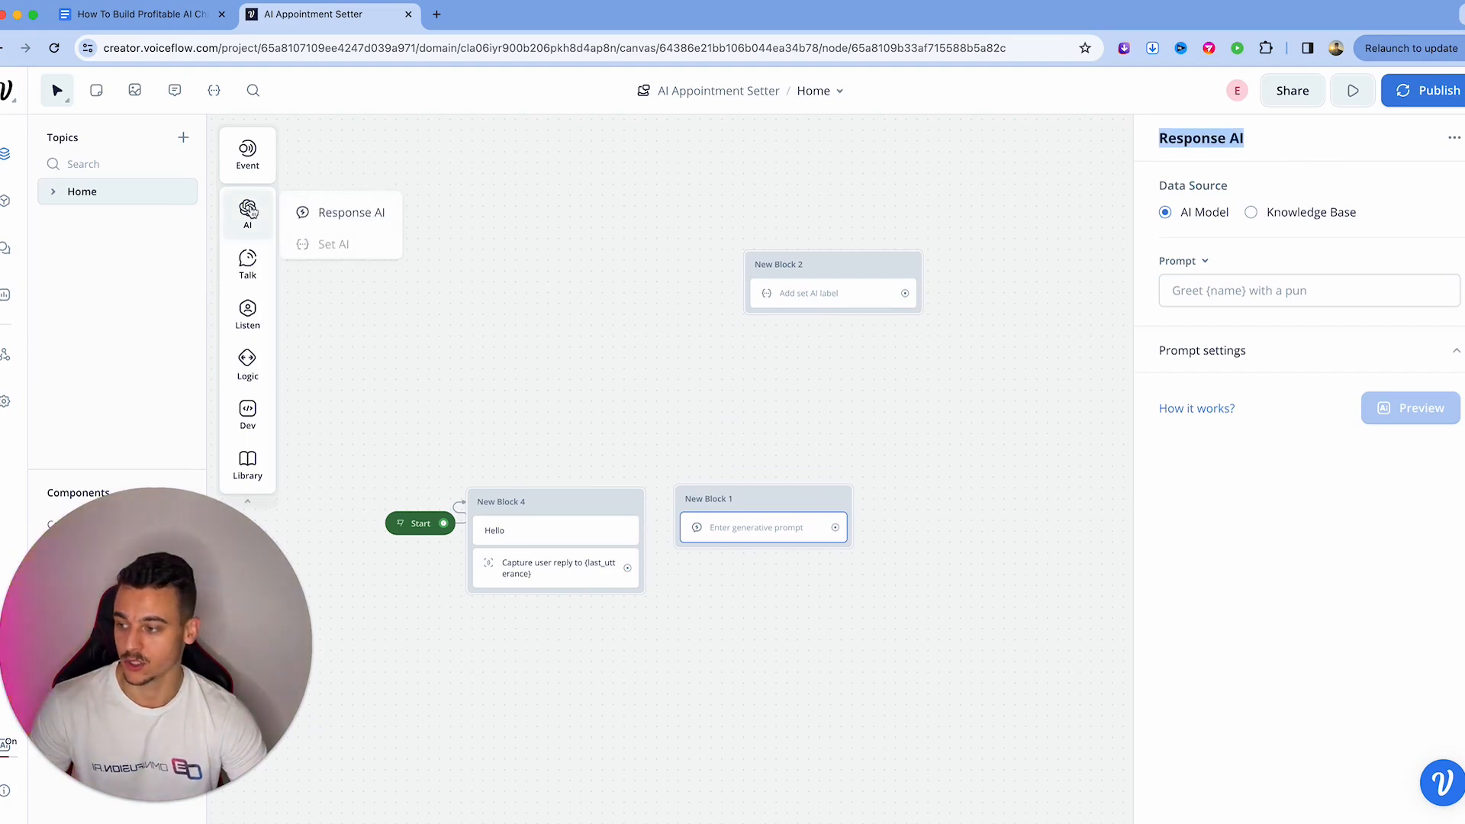
{"action": "left_click", "coordinate": [645, 430]}
{"action": "left_click_drag", "start_coordinate": [628, 568], "coordinate": [719, 515]}
{"action": "left_click", "coordinate": [724, 525]}
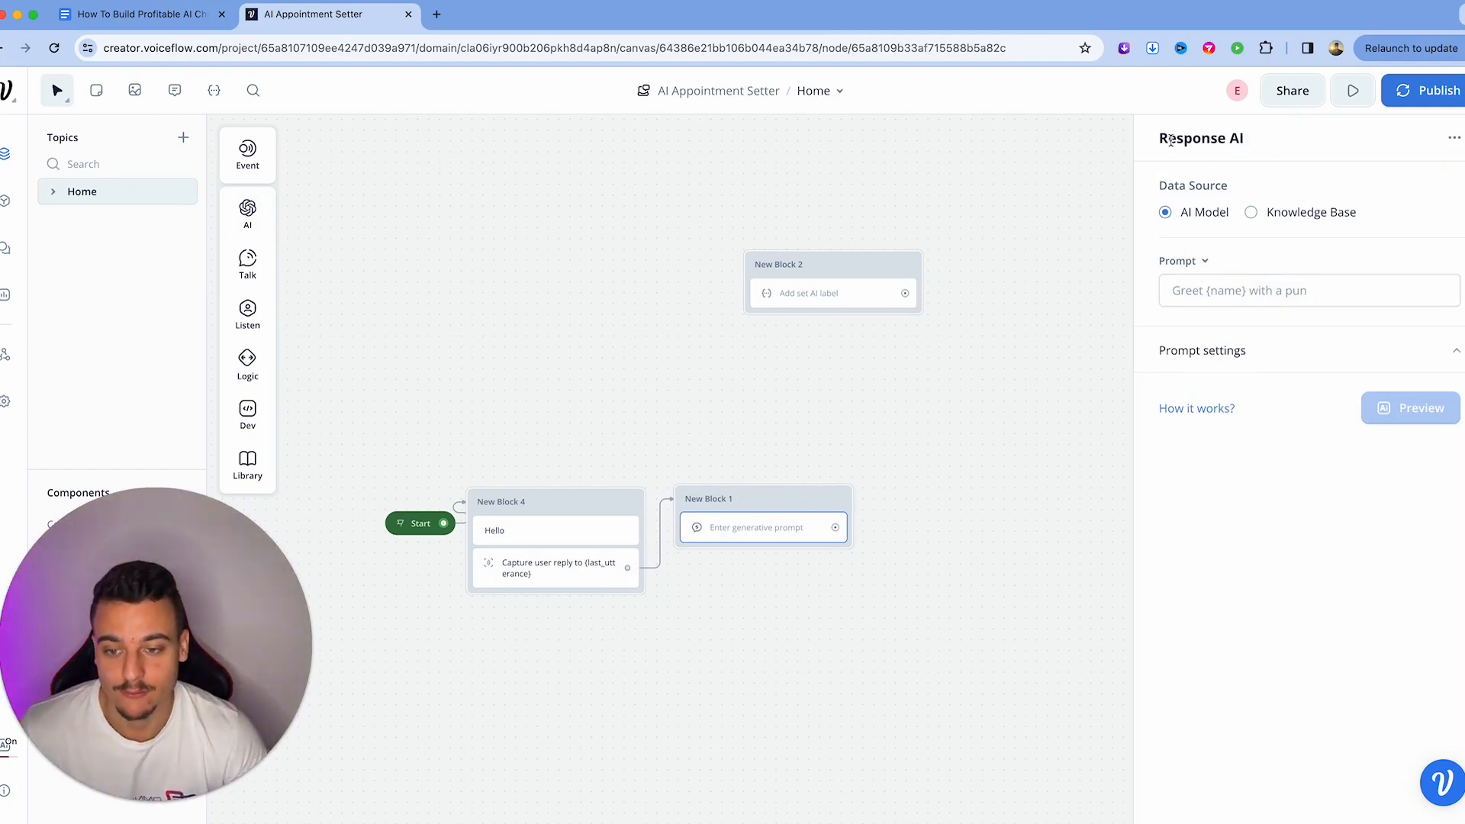
Step: Examine the Response AI step's AI Model and Knowledge Base data sources and the models offered in its prompt settings
{"action": "left_click_drag", "start_coordinate": [1176, 140], "coordinate": [1277, 137]}
{"action": "left_click", "coordinate": [1286, 143]}
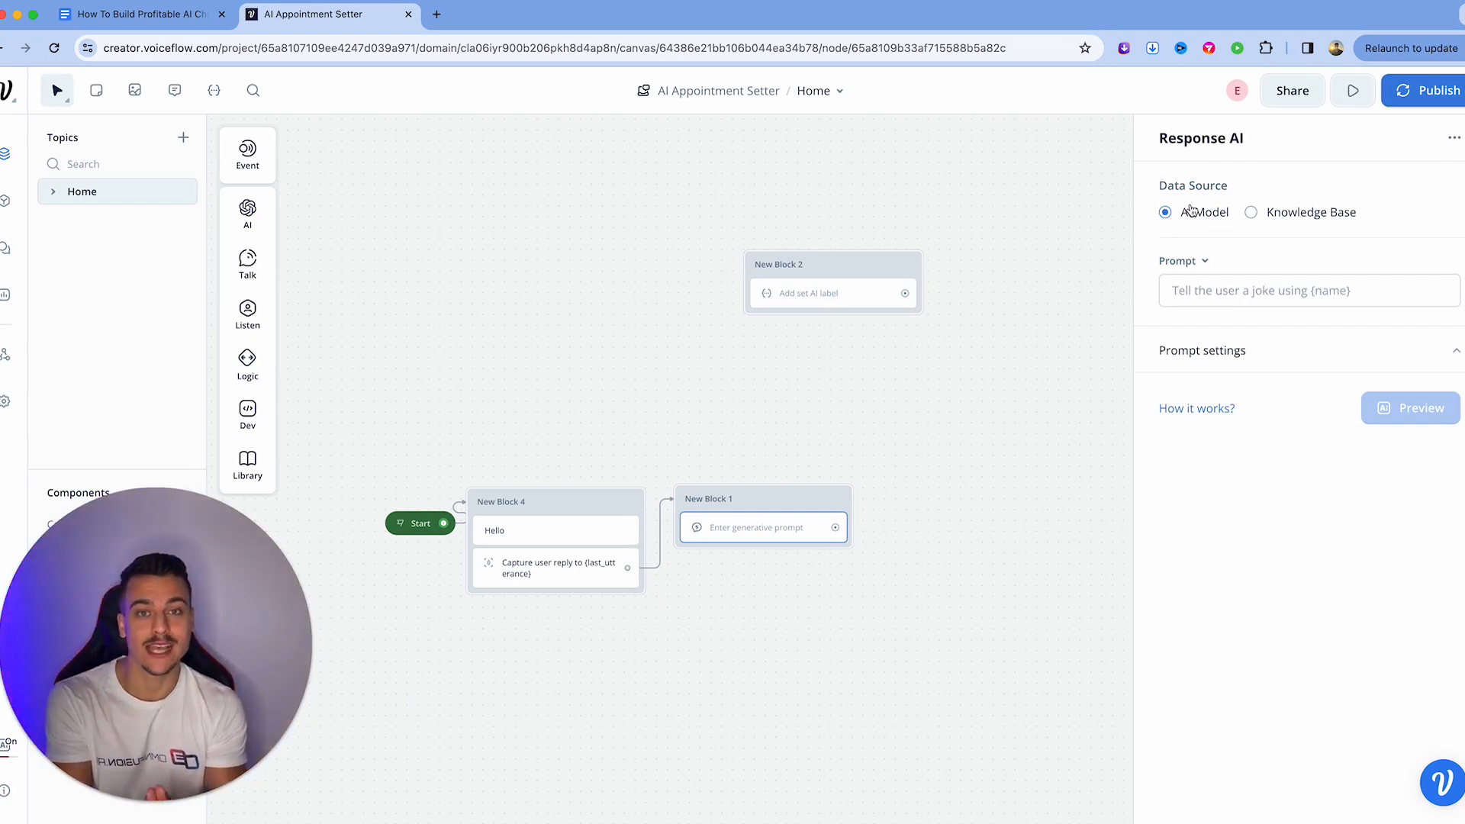
{"action": "left_click", "coordinate": [1258, 217]}
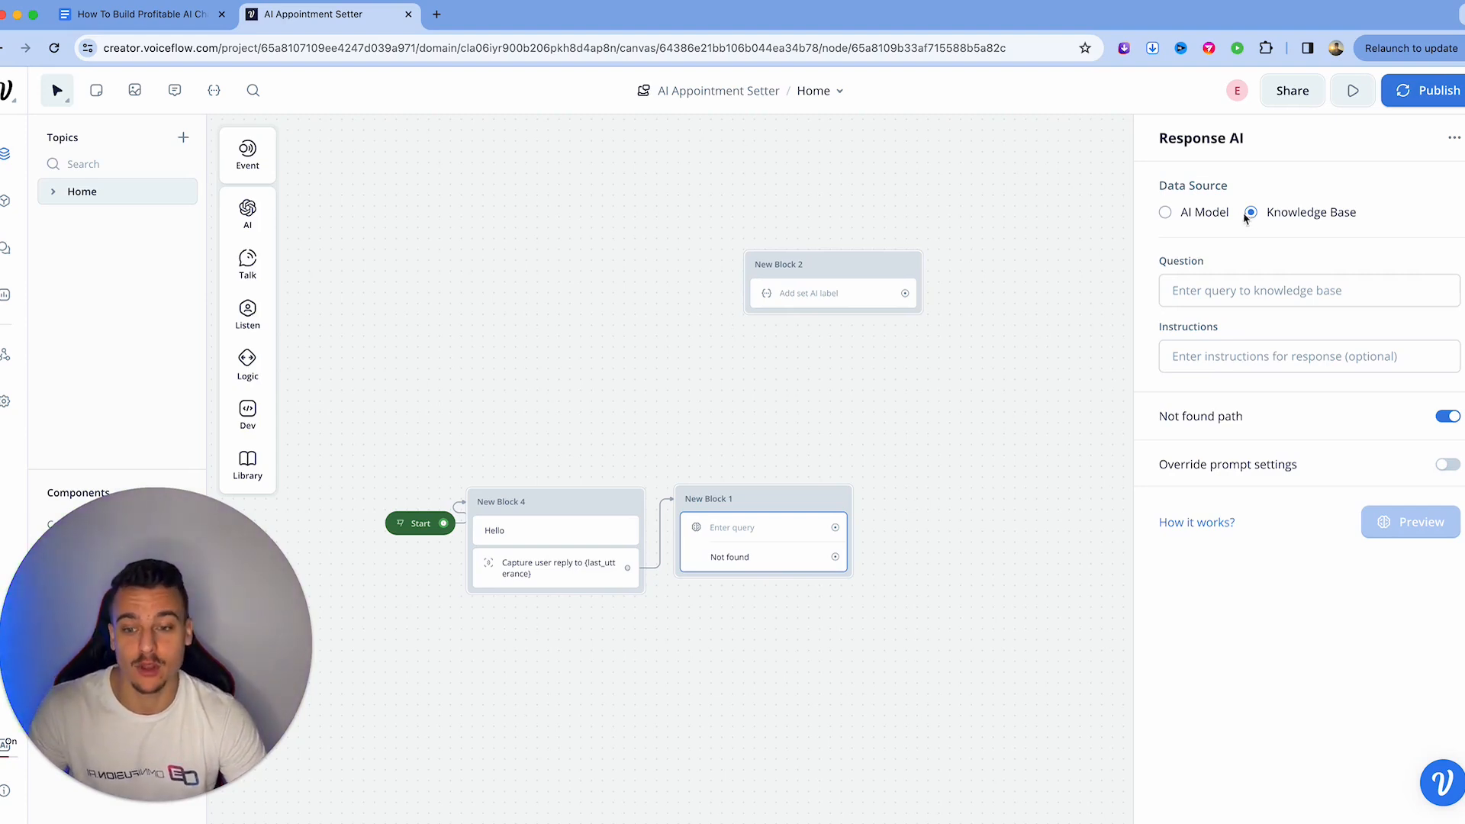
{"action": "left_click", "coordinate": [1206, 214]}
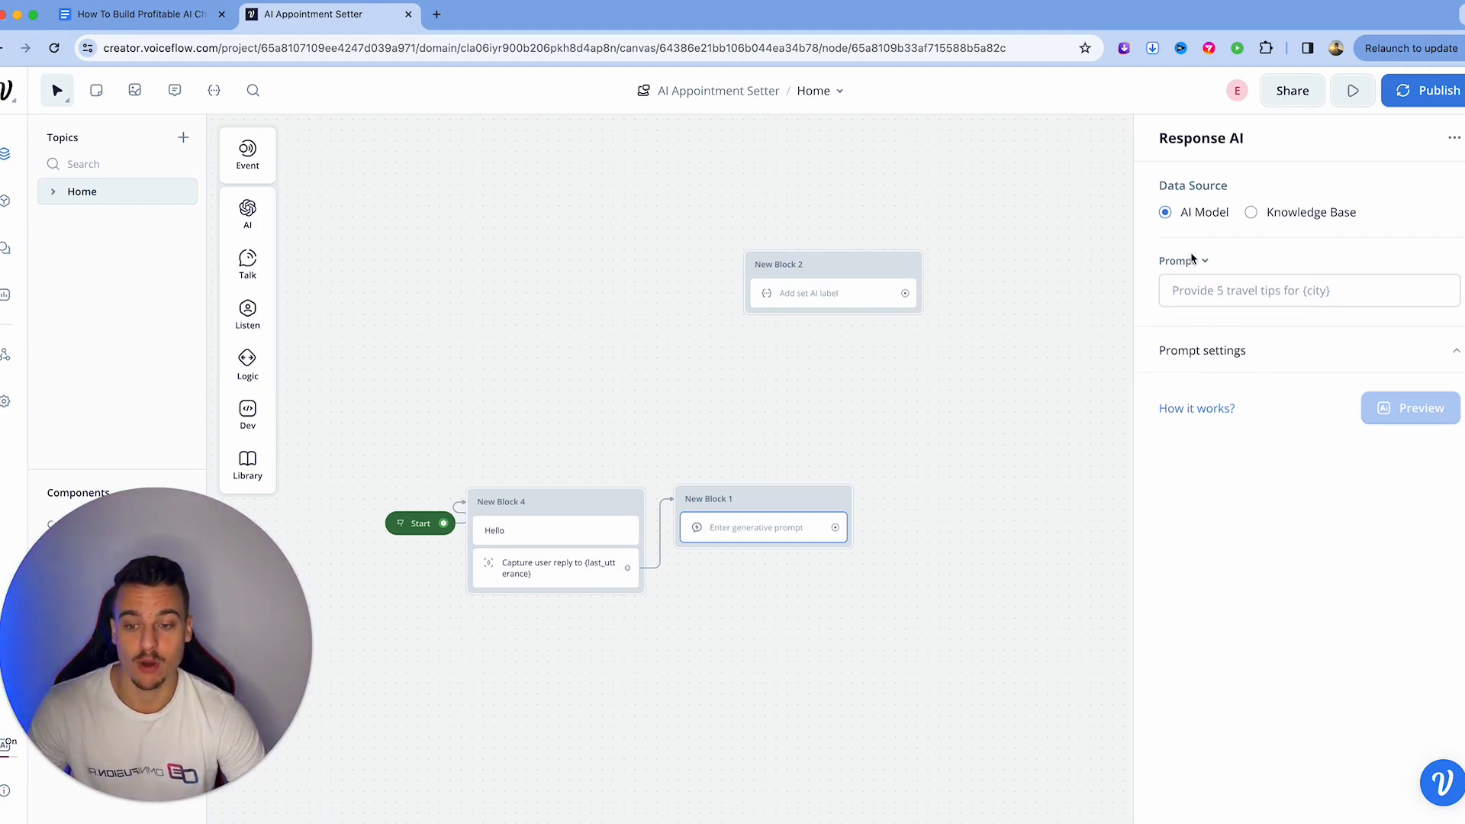
{"action": "left_click", "coordinate": [1226, 353]}
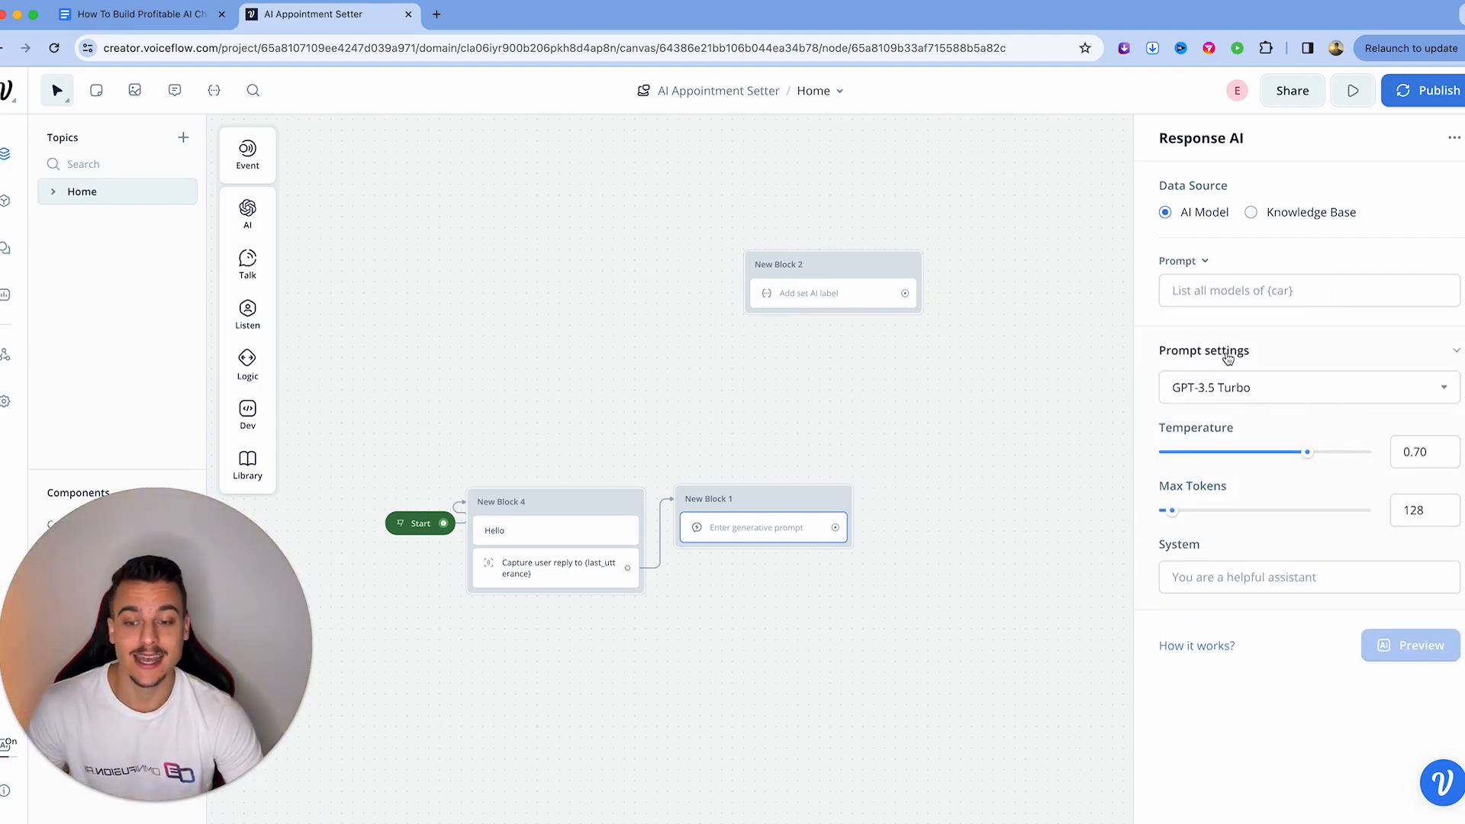
{"action": "left_click", "coordinate": [1197, 392]}
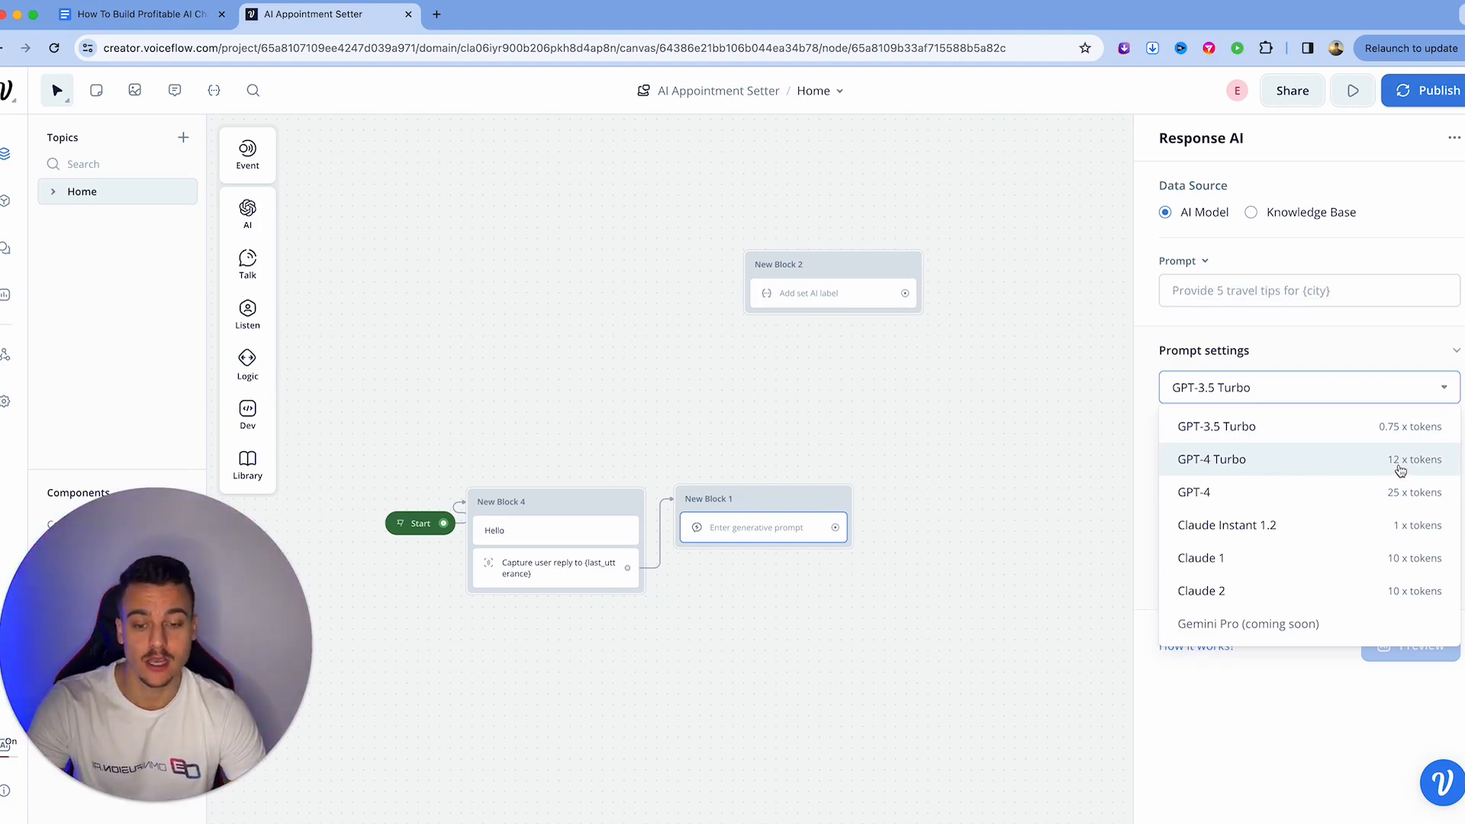
{"action": "left_click", "coordinate": [1400, 261]}
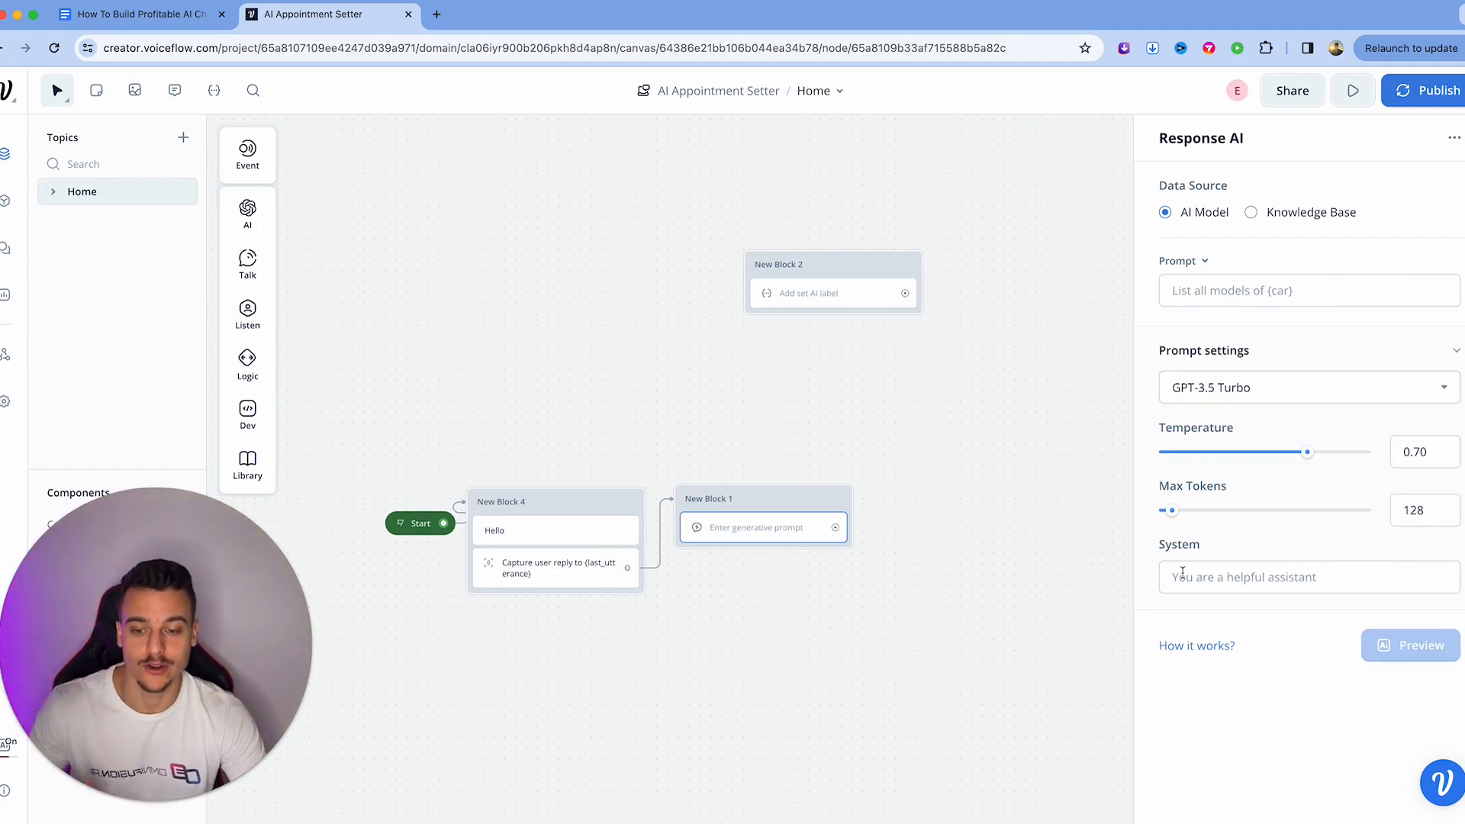
Step: Try the Response AI temperature at 0.40, 0.00 and 1.00
{"action": "left_click_drag", "start_coordinate": [1307, 452], "coordinate": [1244, 463]}
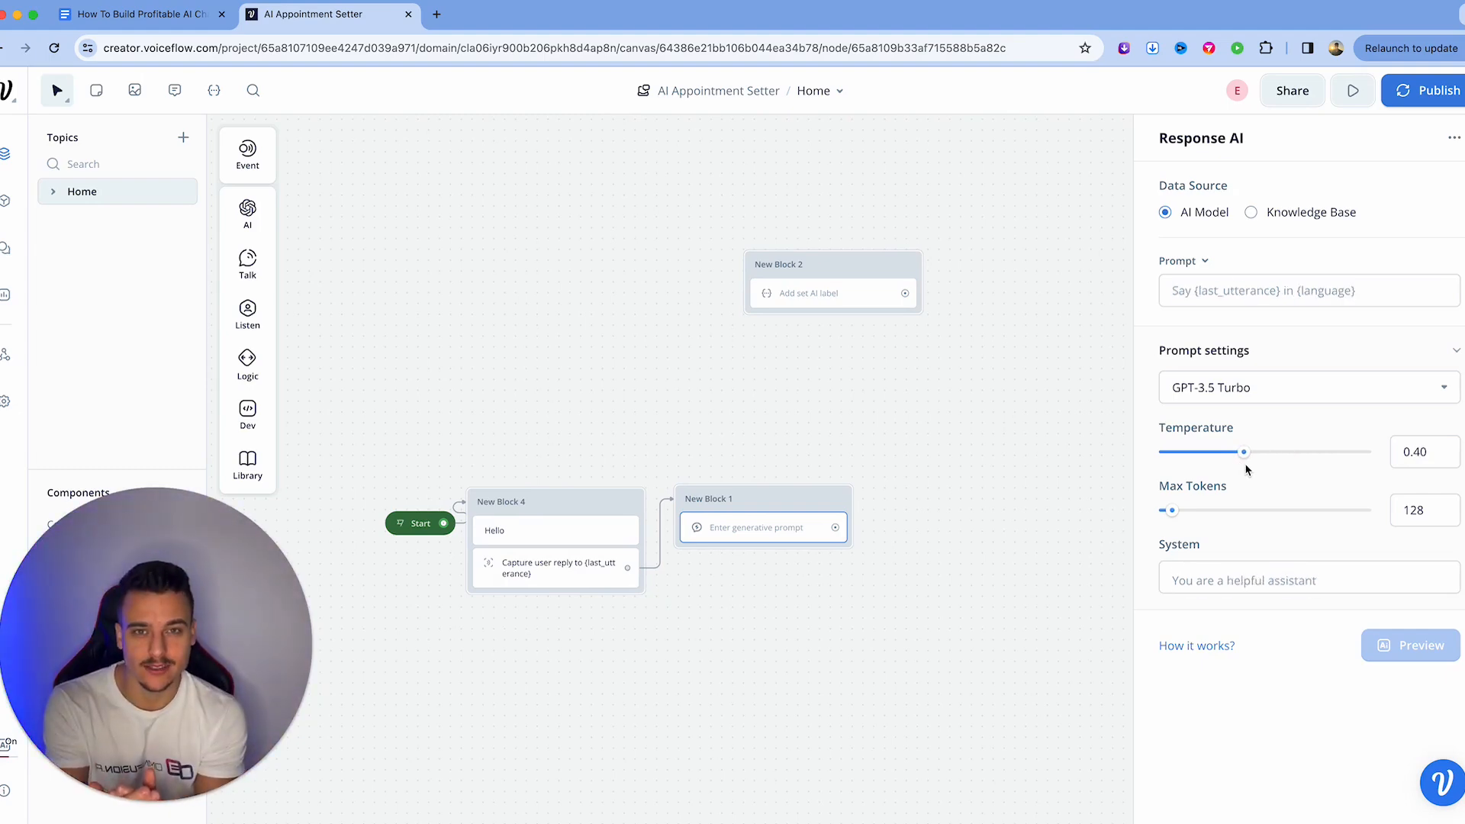
{"action": "left_click_drag", "start_coordinate": [1243, 454], "coordinate": [1152, 458]}
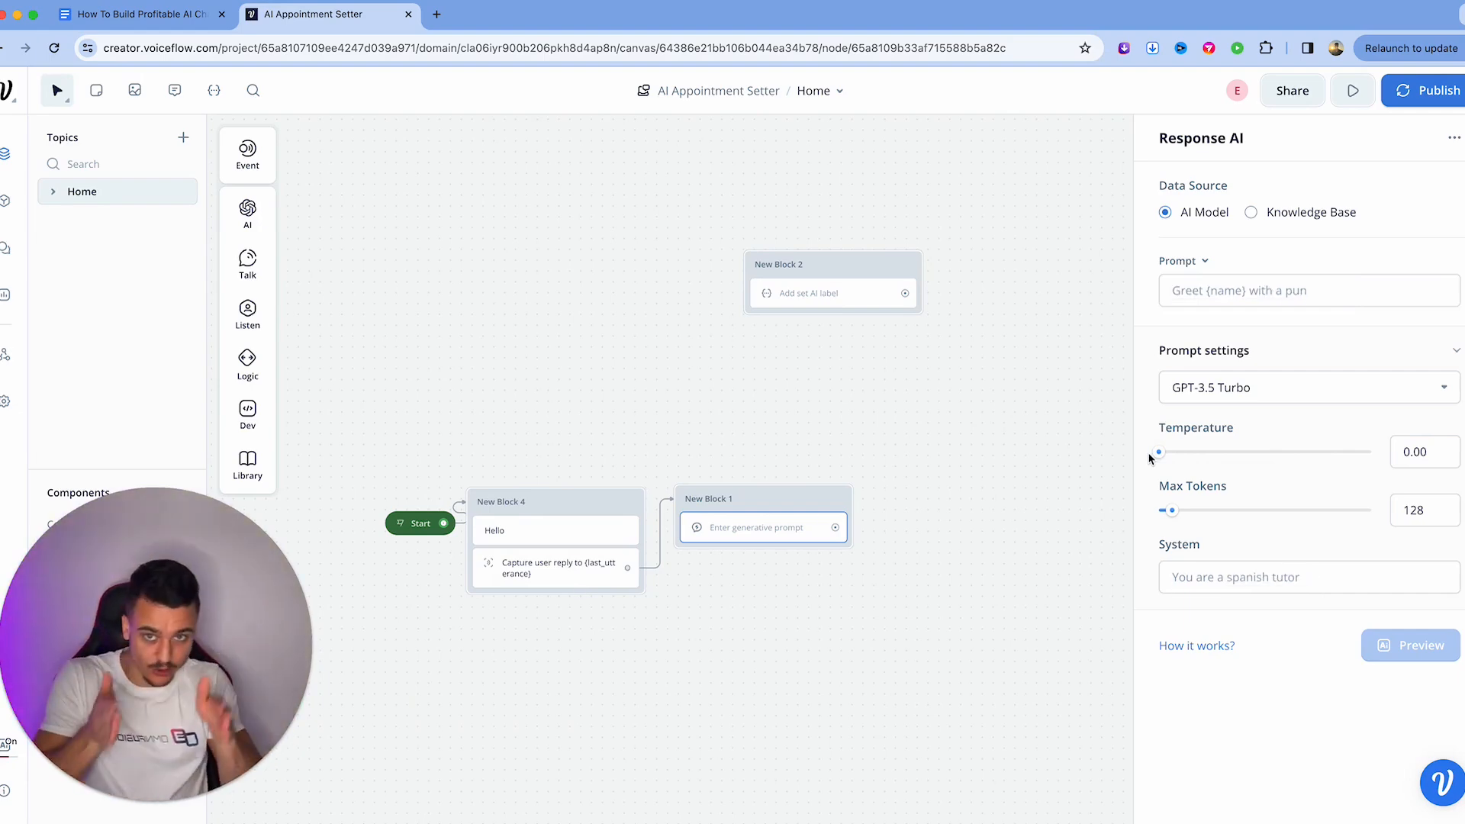
{"action": "left_click_drag", "start_coordinate": [1154, 455], "coordinate": [1373, 468]}
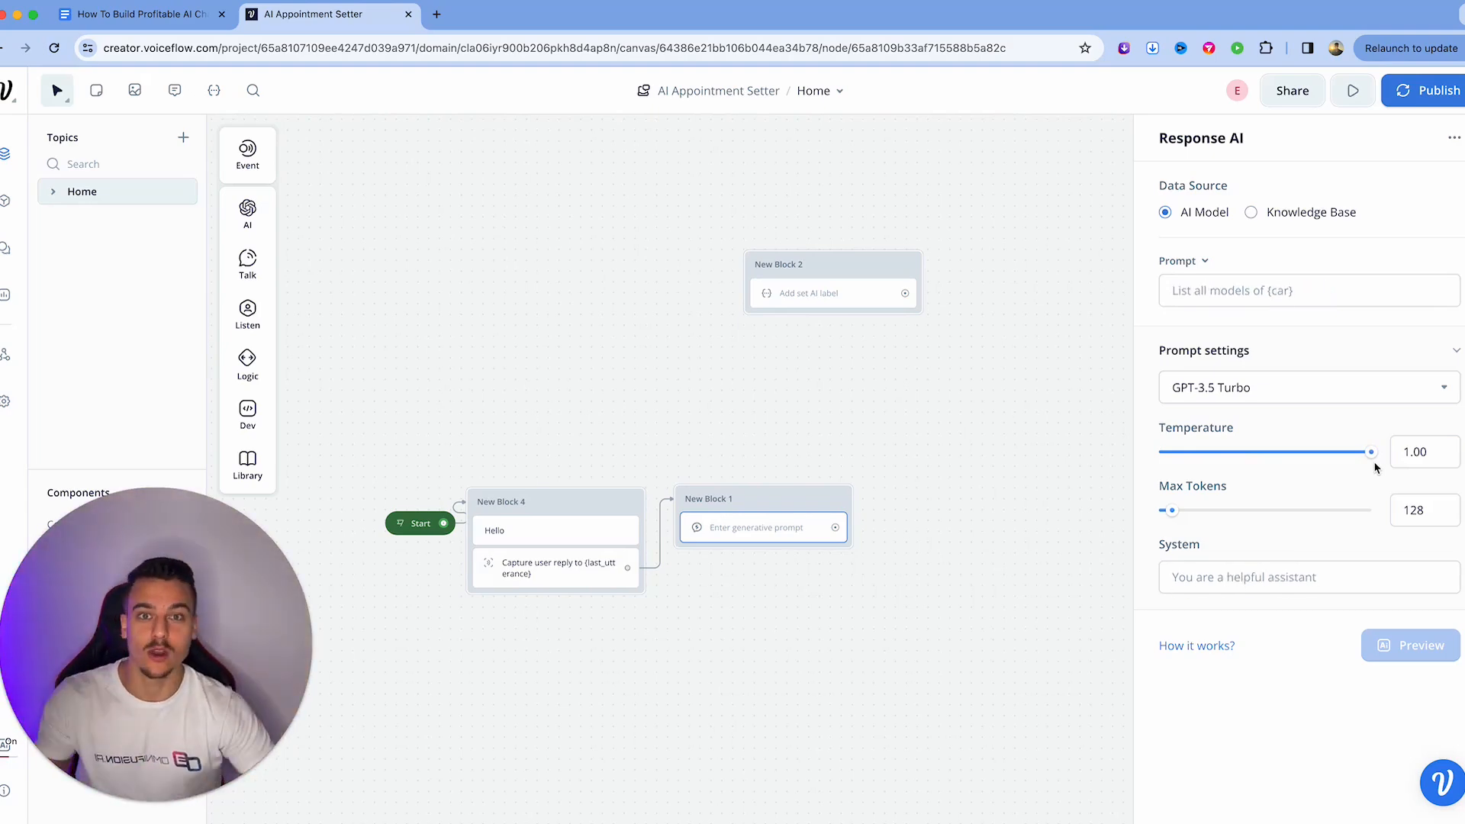
Step: Set the Response AI step's max tokens to 512 and its temperature to 0.30
{"action": "left_click_drag", "start_coordinate": [1172, 510], "coordinate": [1205, 498]}
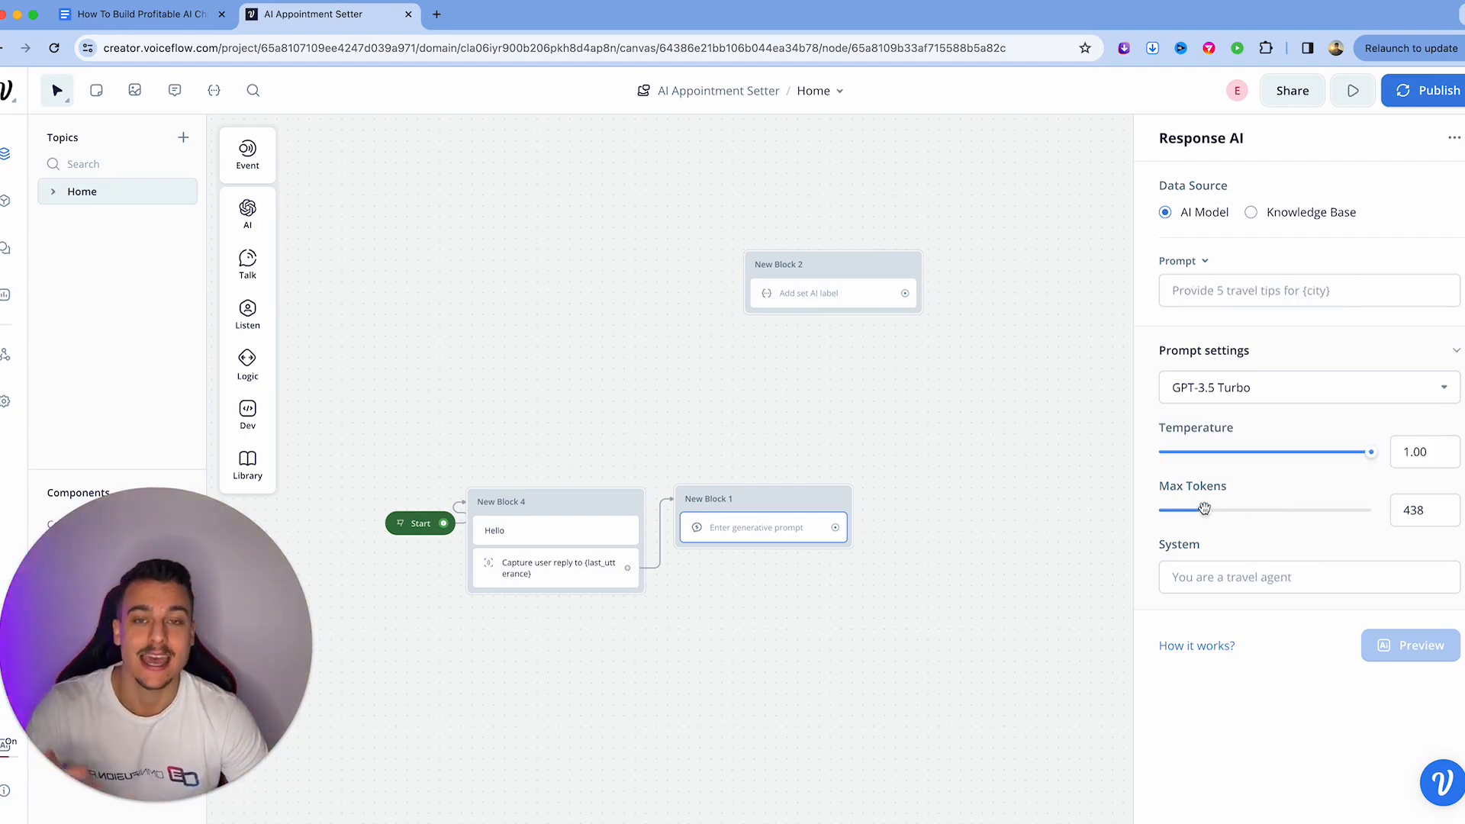
{"action": "mouse_move", "coordinate": [1204, 509]}
{"action": "left_mouse_down"}
{"action": "mouse_move", "coordinate": [1372, 527]}
{"action": "mouse_move", "coordinate": [1213, 510]}
{"action": "left_mouse_up"}
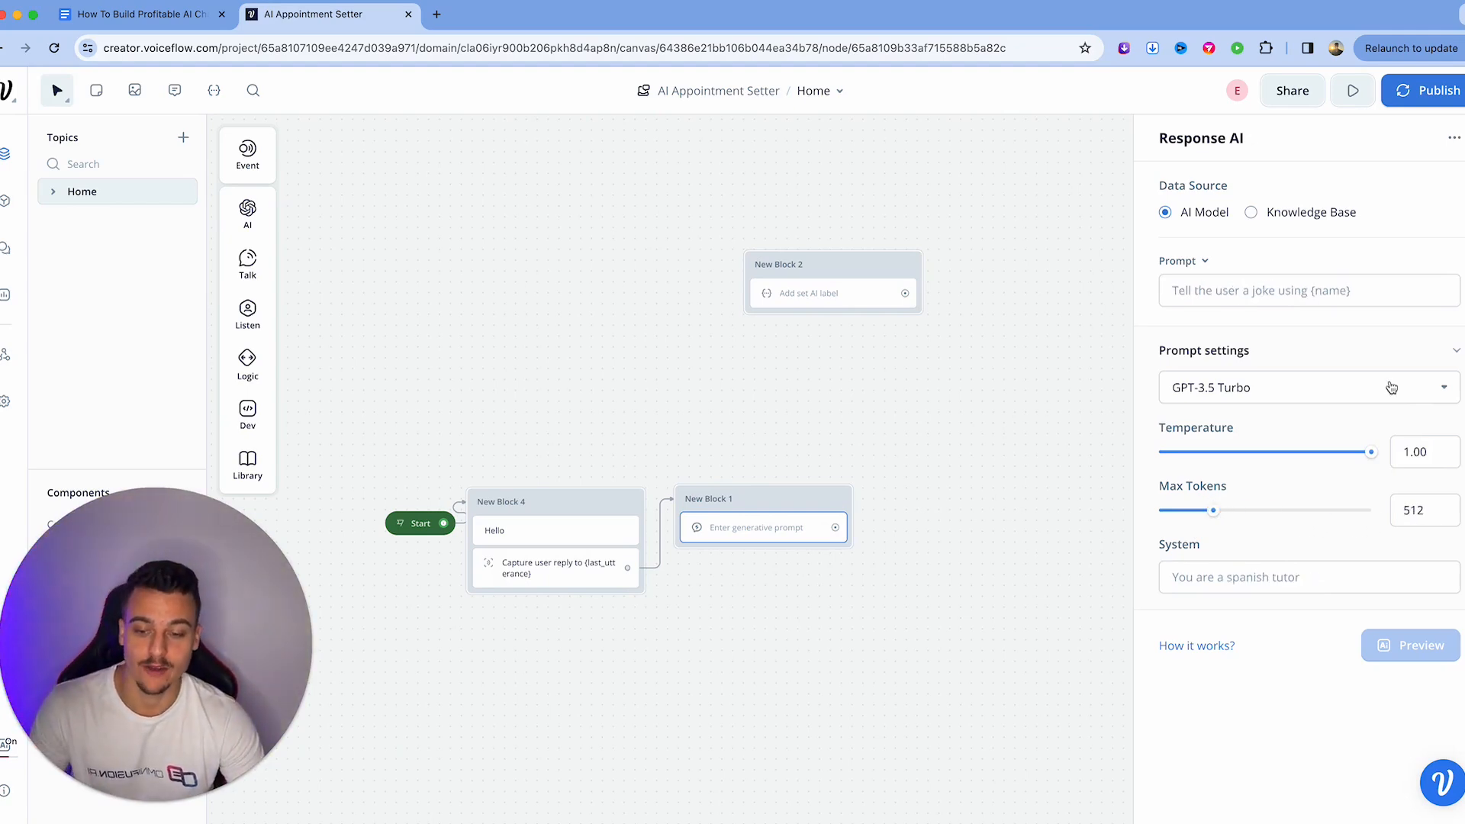
{"action": "left_click_drag", "start_coordinate": [1371, 452], "coordinate": [1222, 464]}
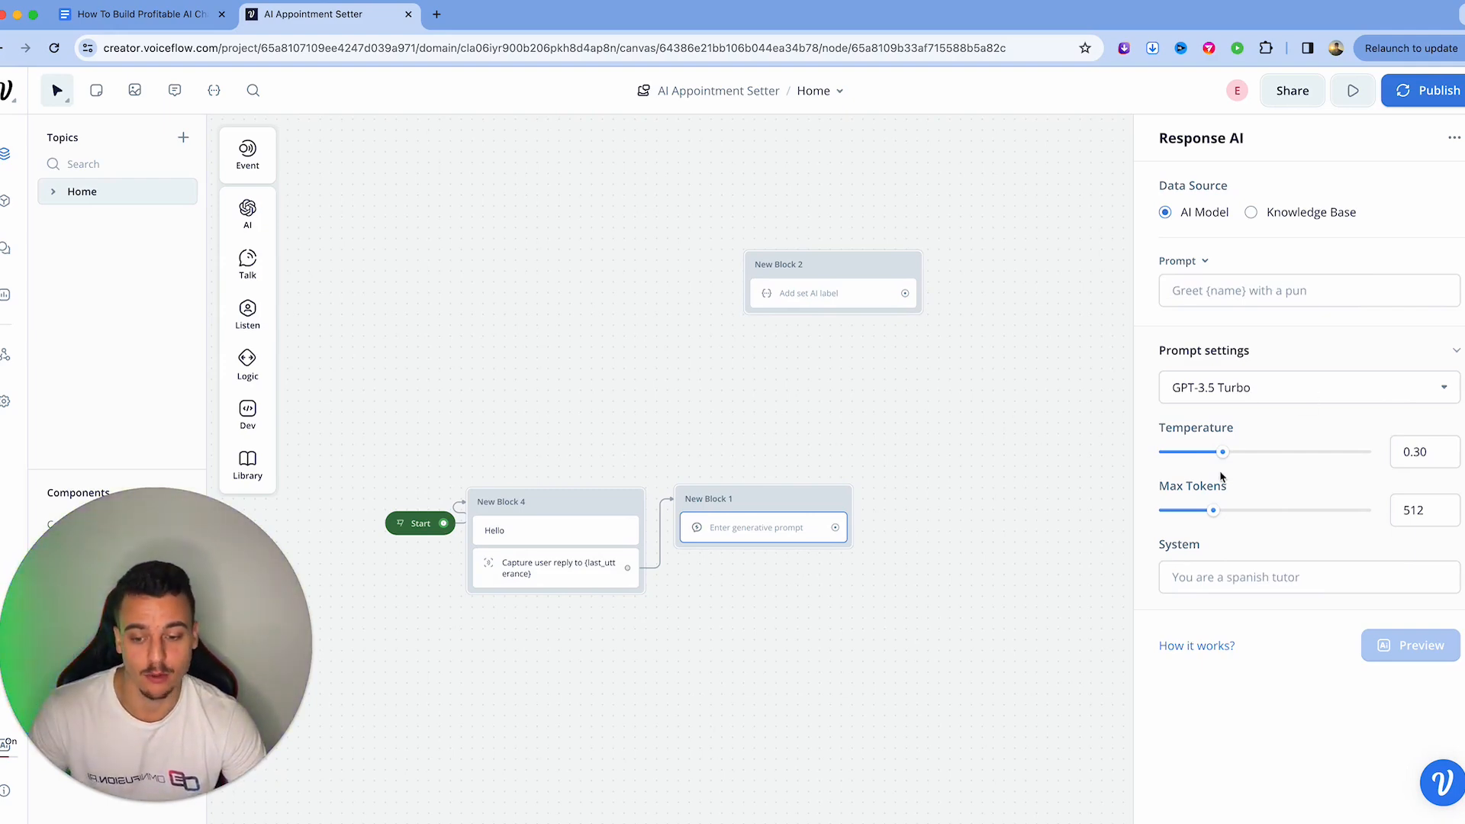
{"action": "left_click", "coordinate": [1197, 575]}
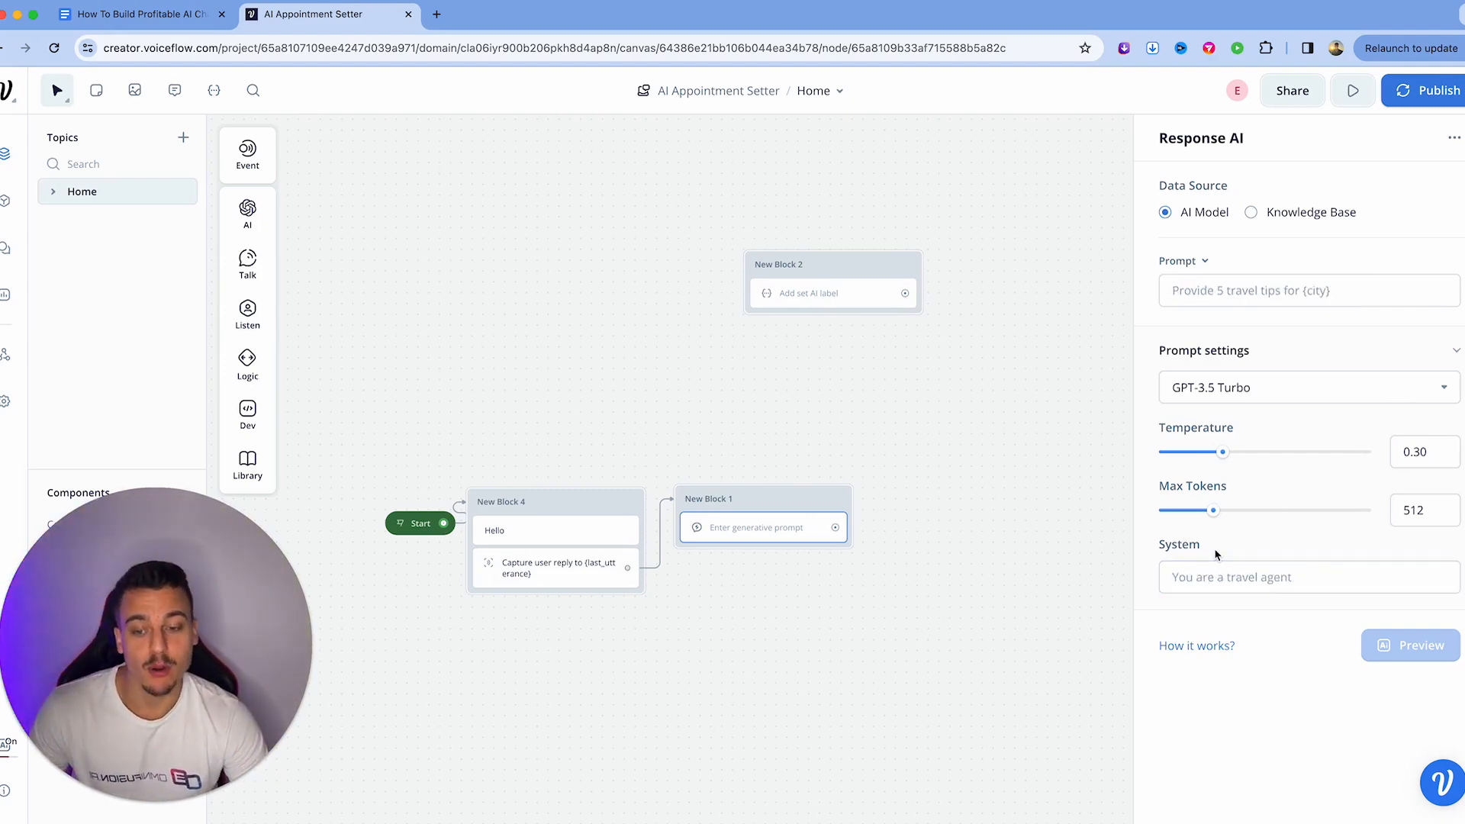
Step: Make the Response AI step respond using memory and prompt
{"action": "left_click", "coordinate": [1180, 261]}
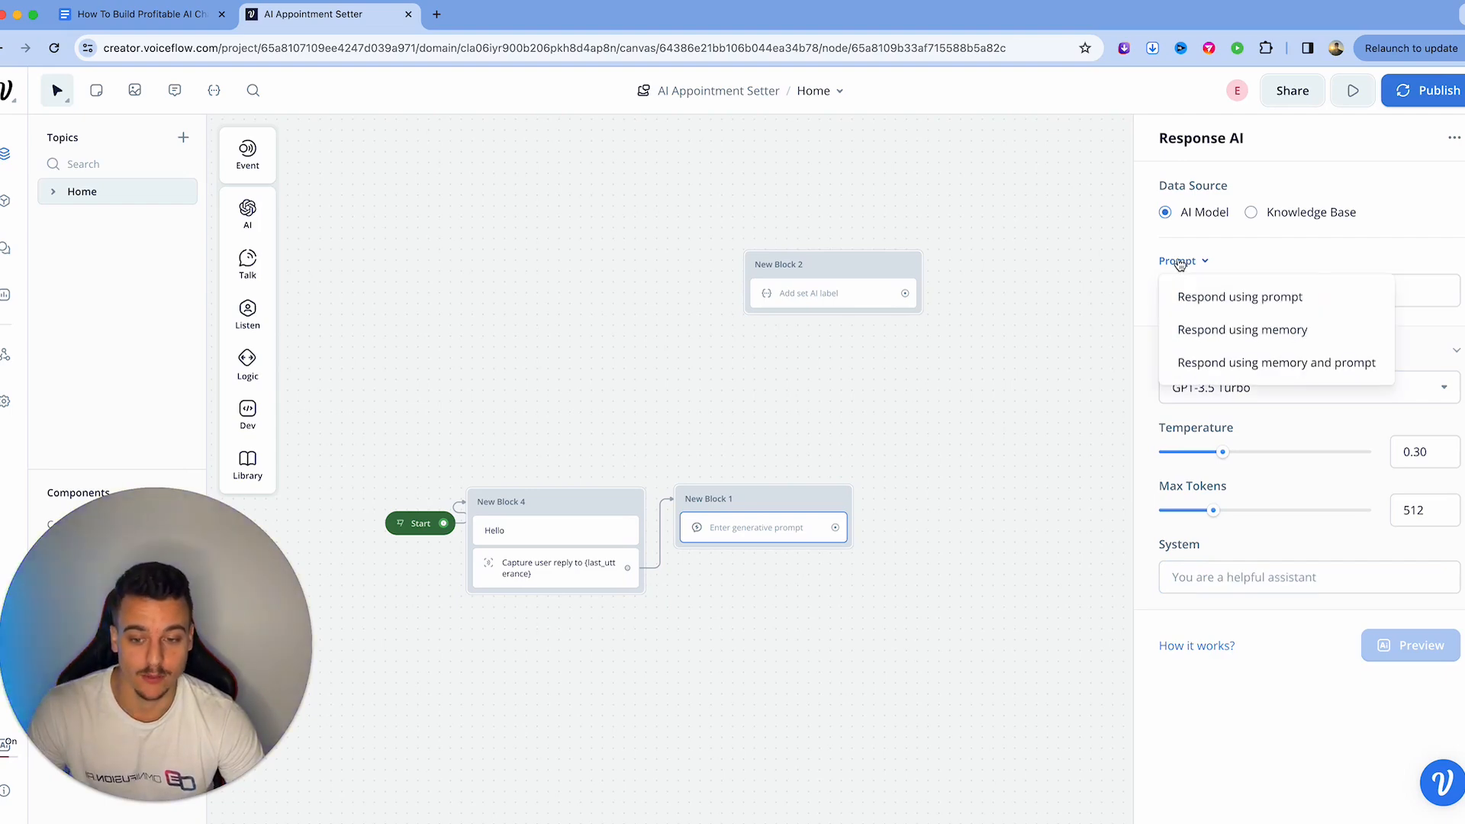
{"action": "left_click", "coordinate": [1211, 370]}
{"action": "left_click", "coordinate": [1257, 299]}
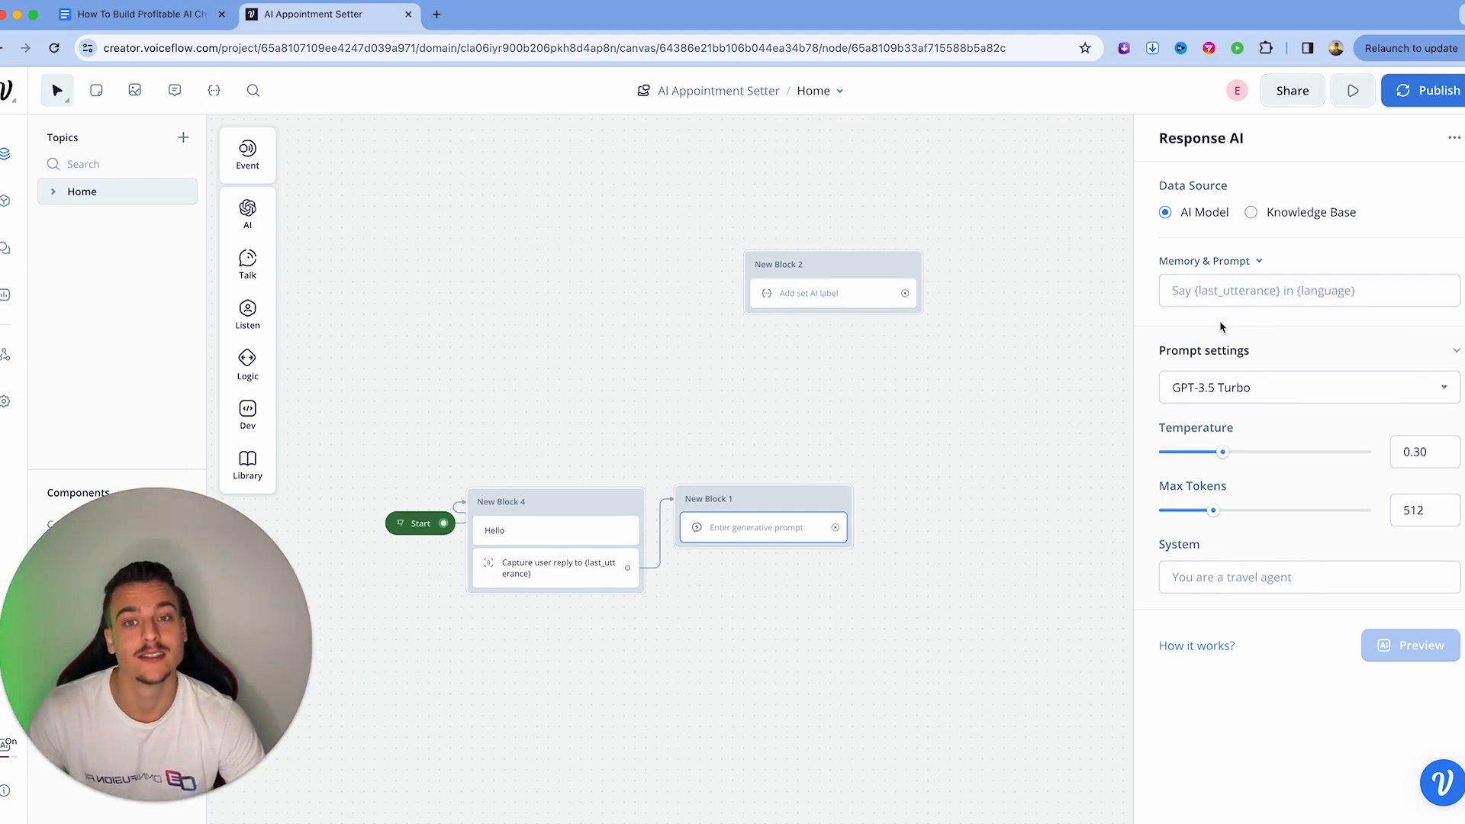
Step: Enter the prompt "Greet the user and make a joke related to what they said: {last_utterance}", inserting last_utterance as a variable
{"action": "left_click", "coordinate": [1238, 289]}
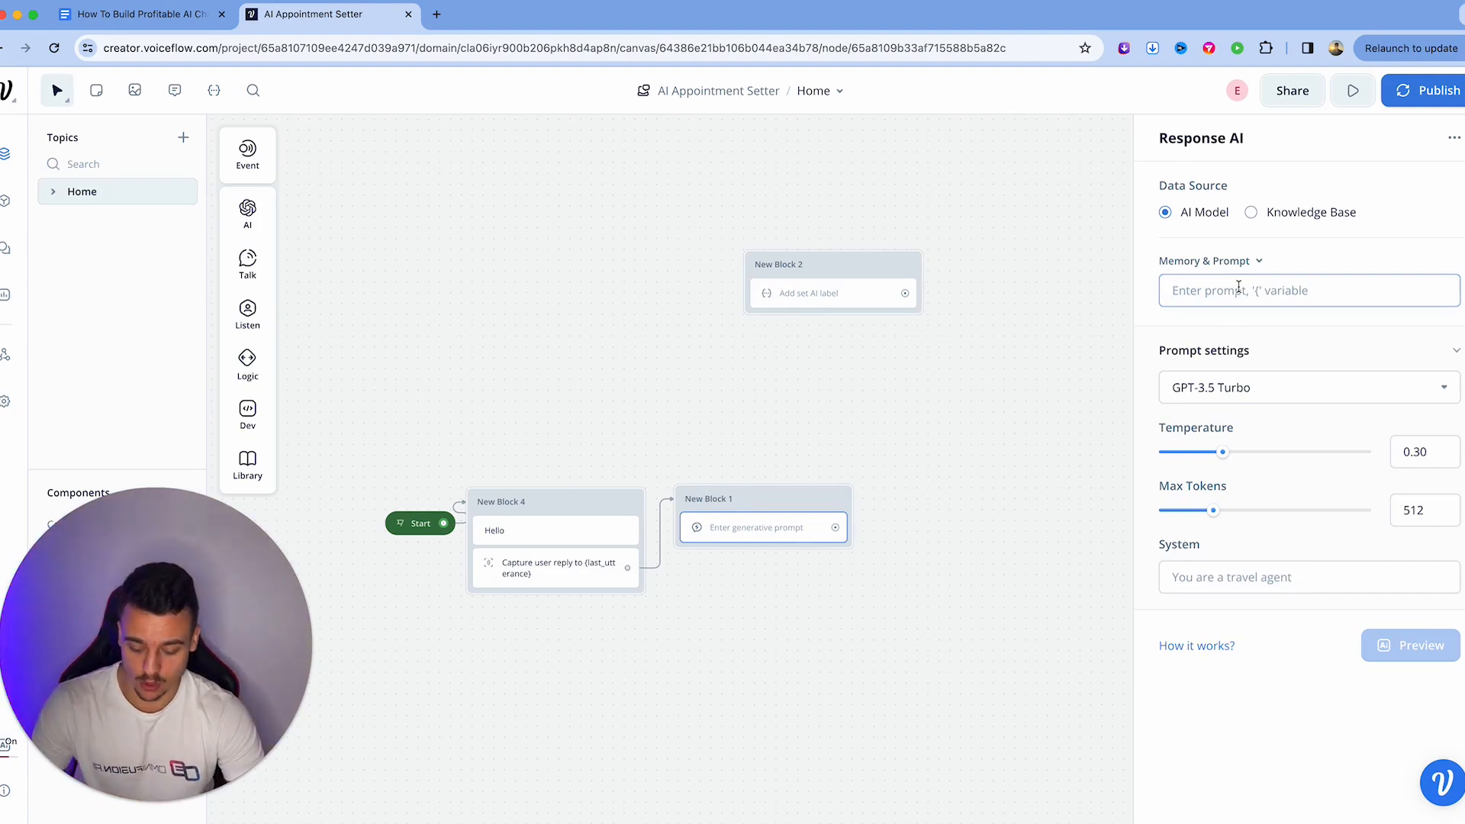
{"action": "type", "text": "Greet "}
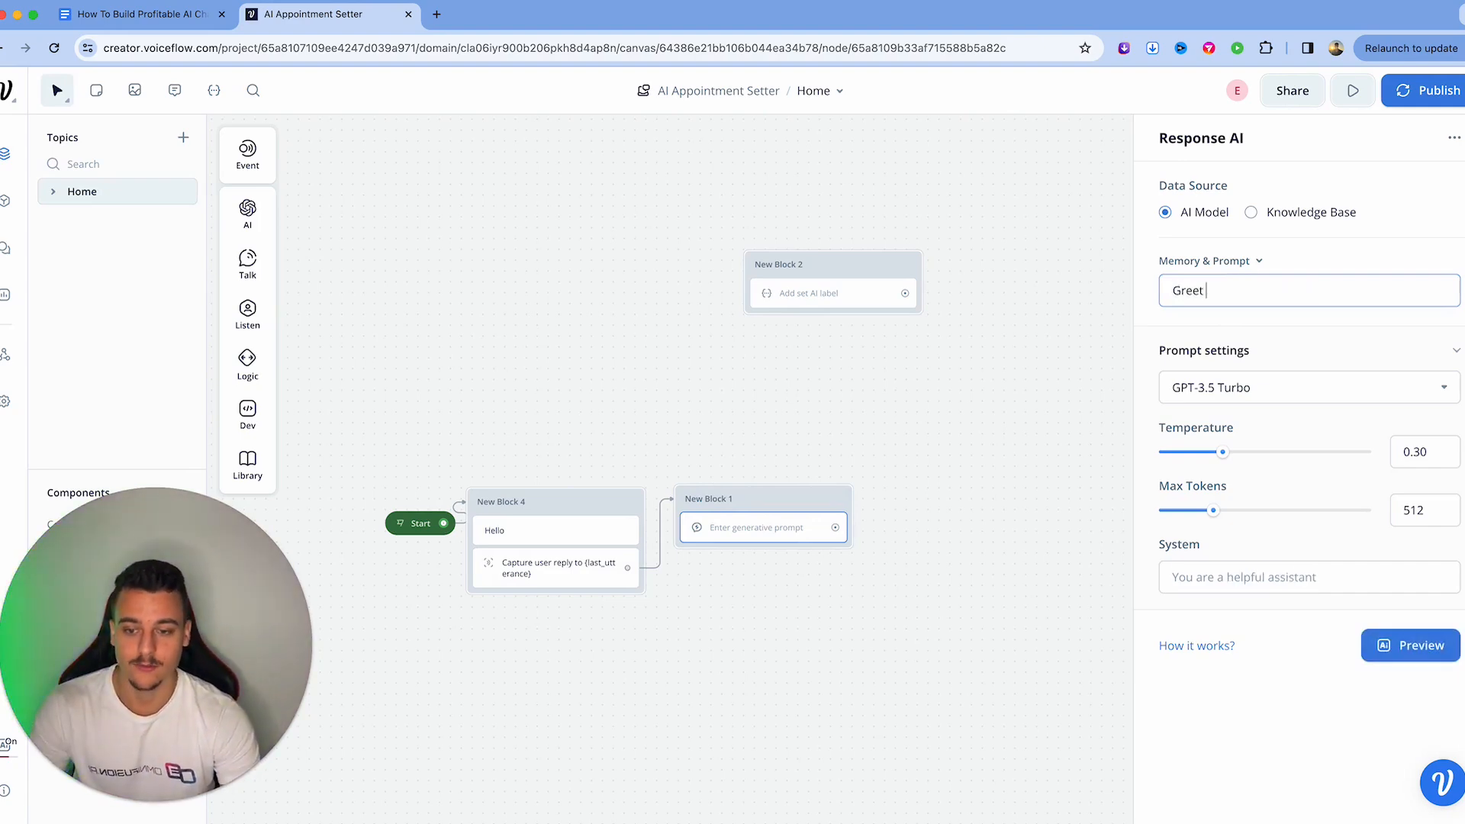
{"action": "type", "text": "the user and make a joke related to"}
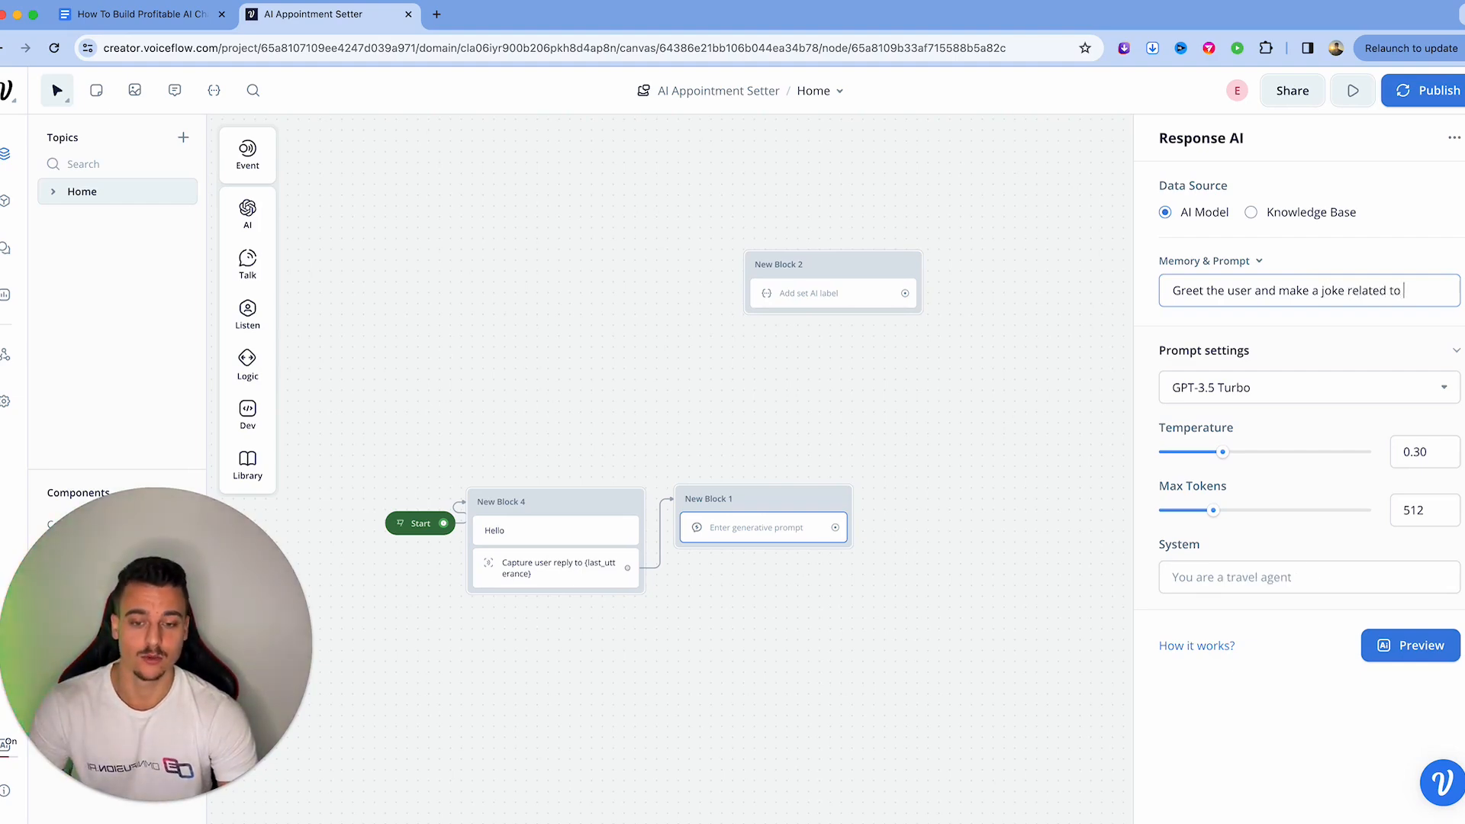
{"action": "type", "text": " what they said"}
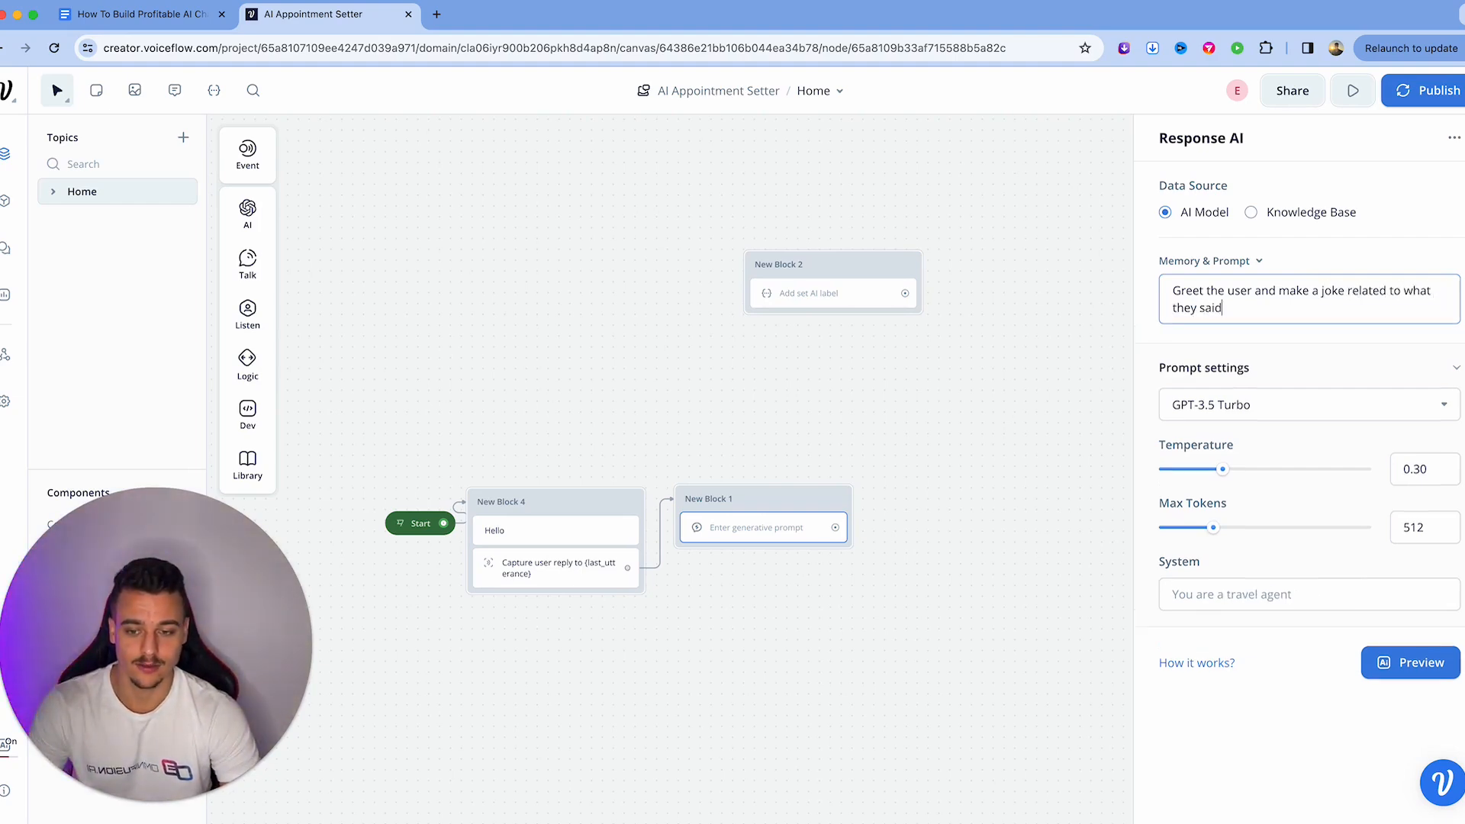
{"action": "type", "text": ": {last"}
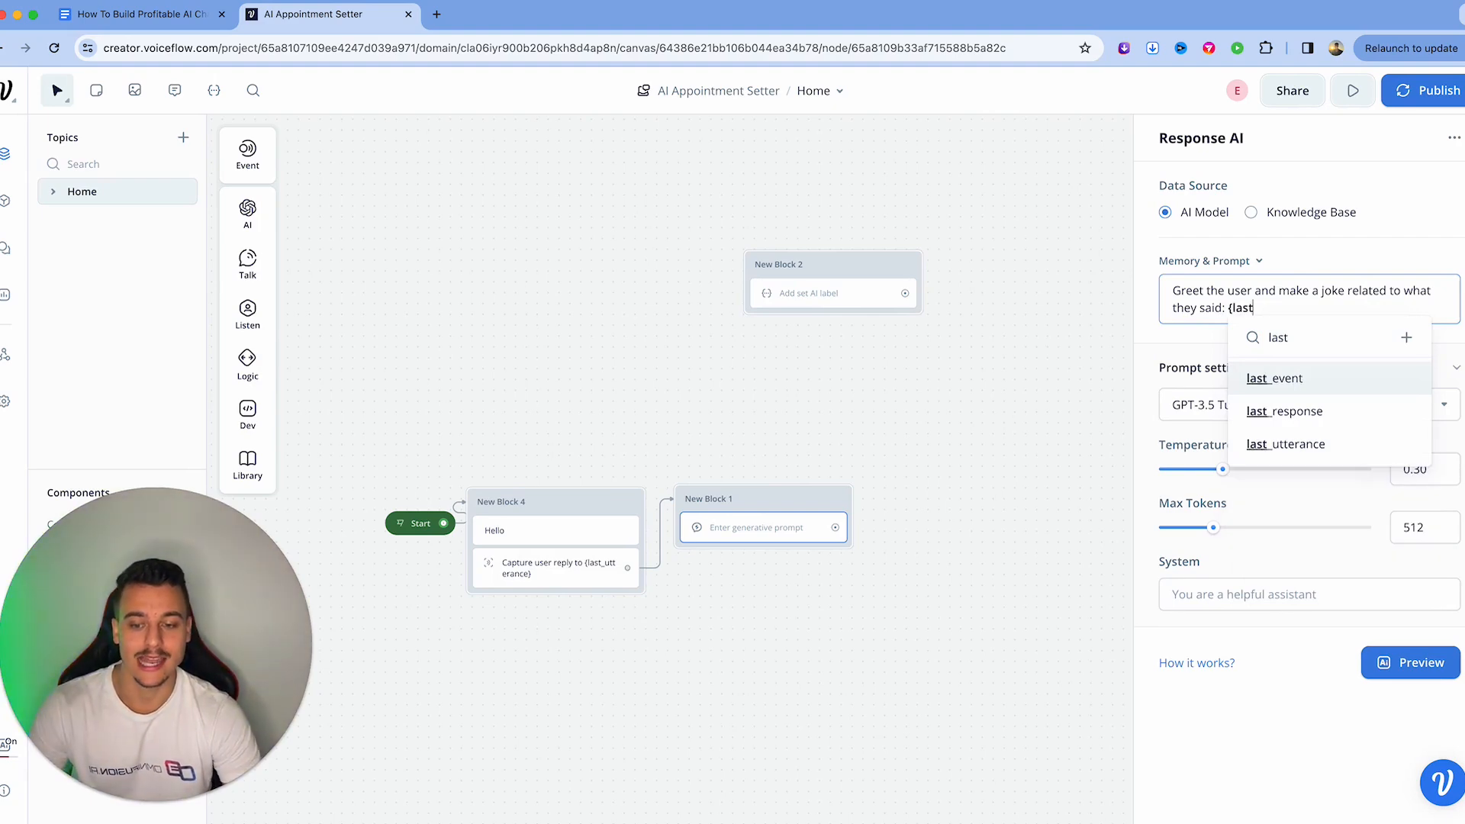
{"action": "left_click", "coordinate": [1285, 446]}
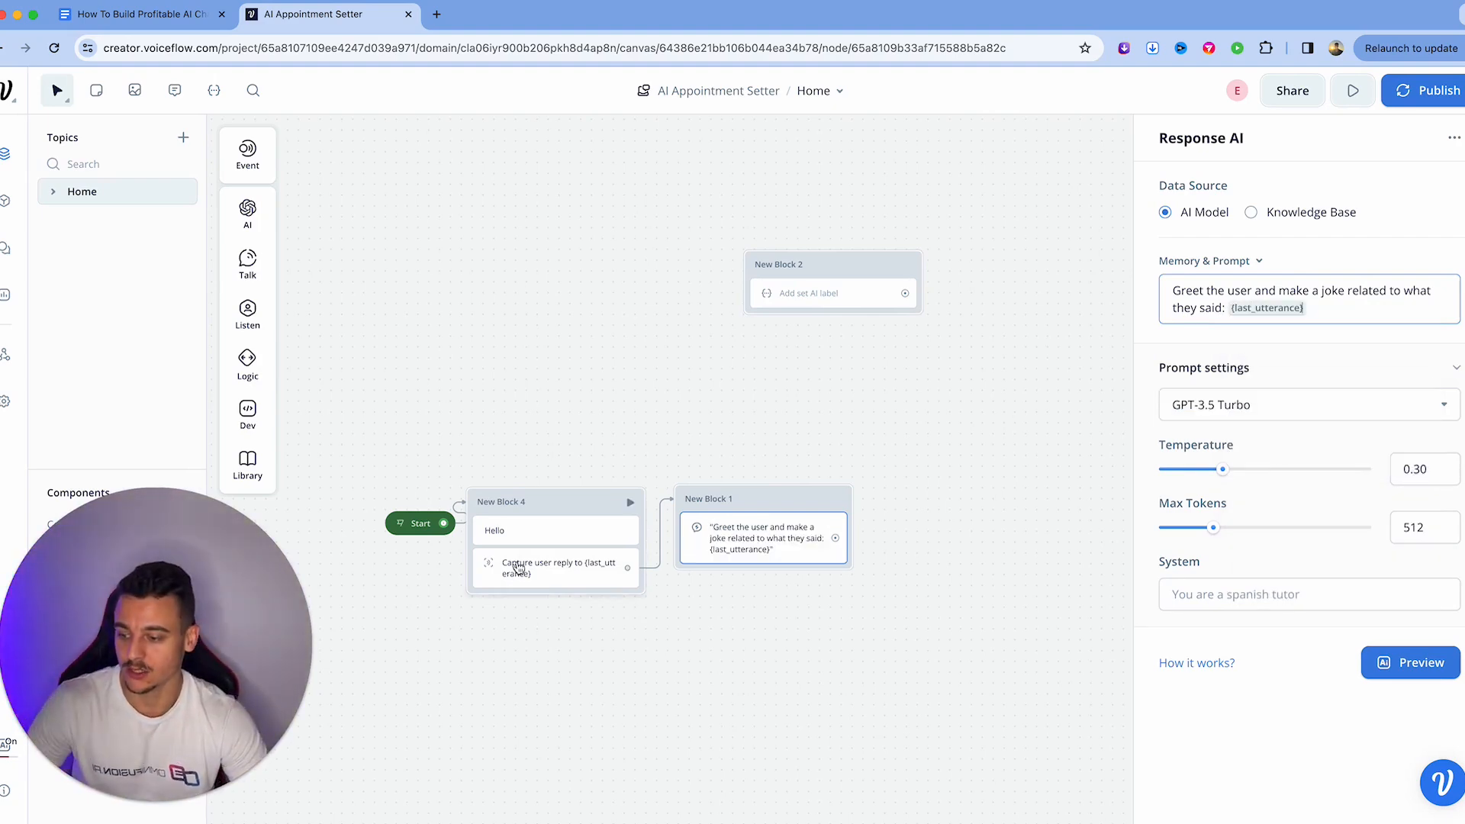
Step: Run a test of the assistant and reply "hello i just went to the office" to its greeting
{"action": "scroll", "coordinate": [518, 569], "scroll_direction": "up", "scroll_amount": 5}
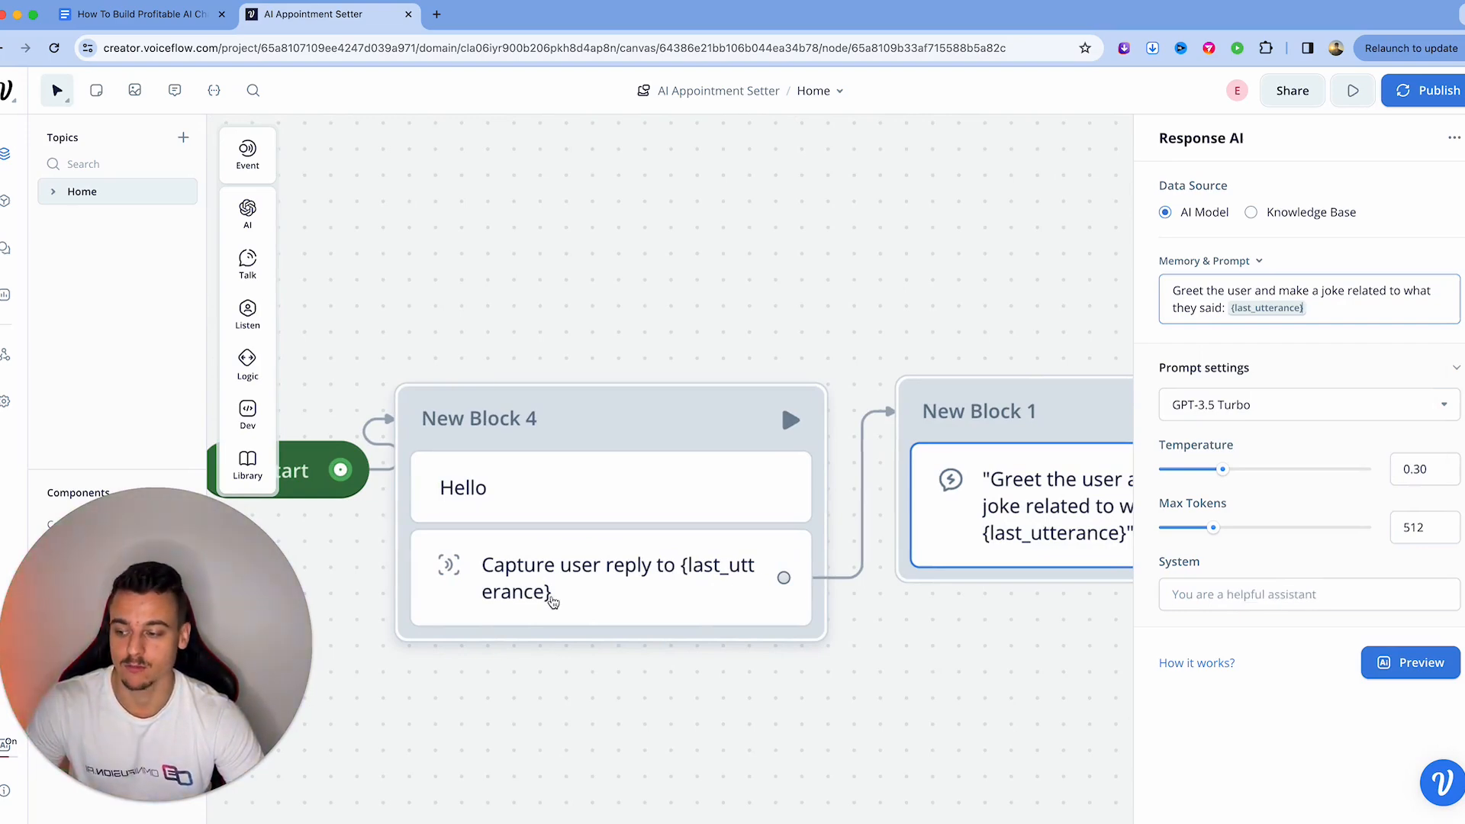
{"action": "left_click", "coordinate": [806, 334]}
{"action": "scroll", "coordinate": [808, 331], "scroll_direction": "down", "scroll_amount": 5}
{"action": "key", "text": "r"}
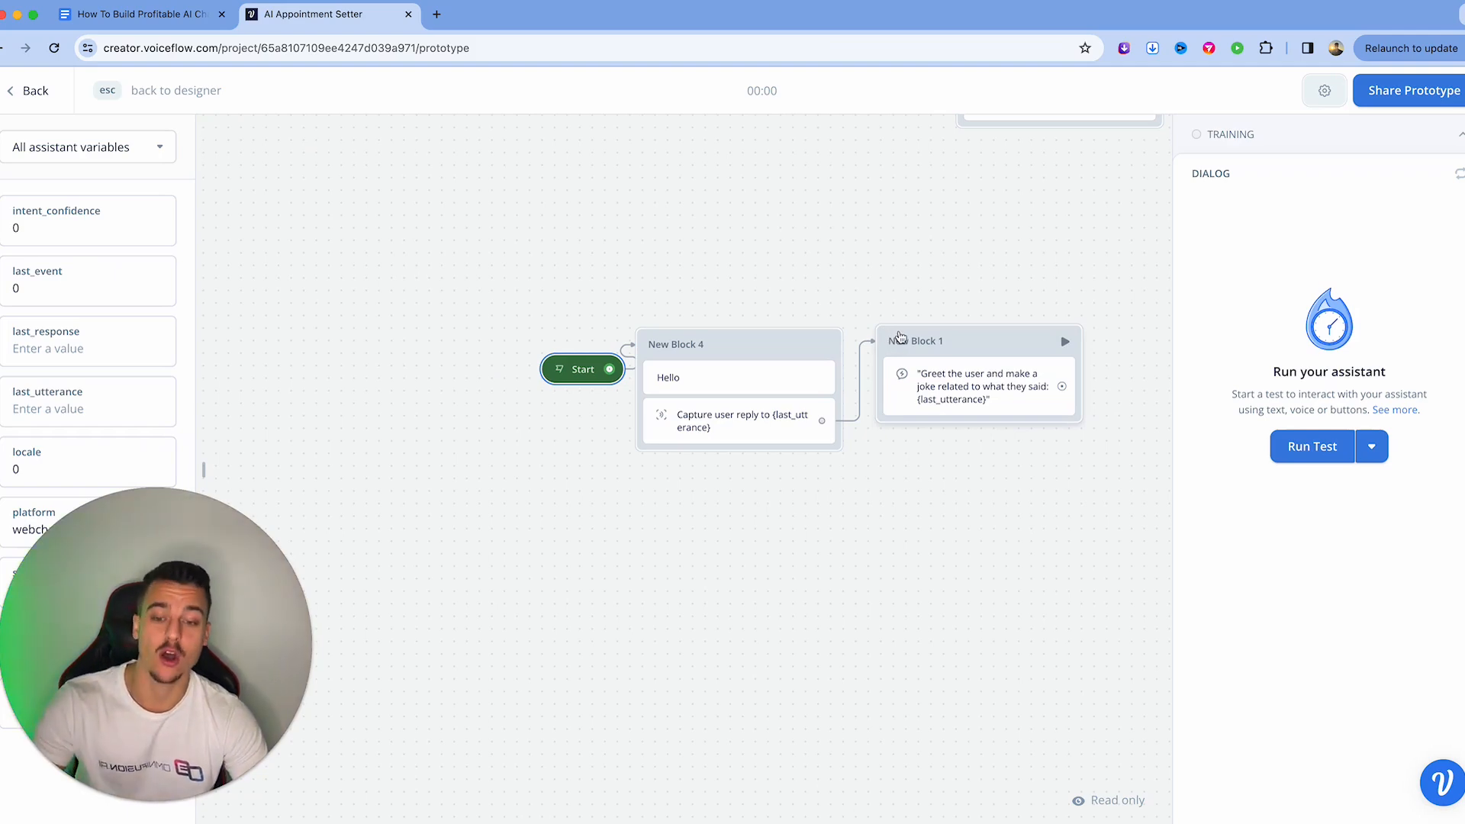
{"action": "left_click", "coordinate": [1319, 454]}
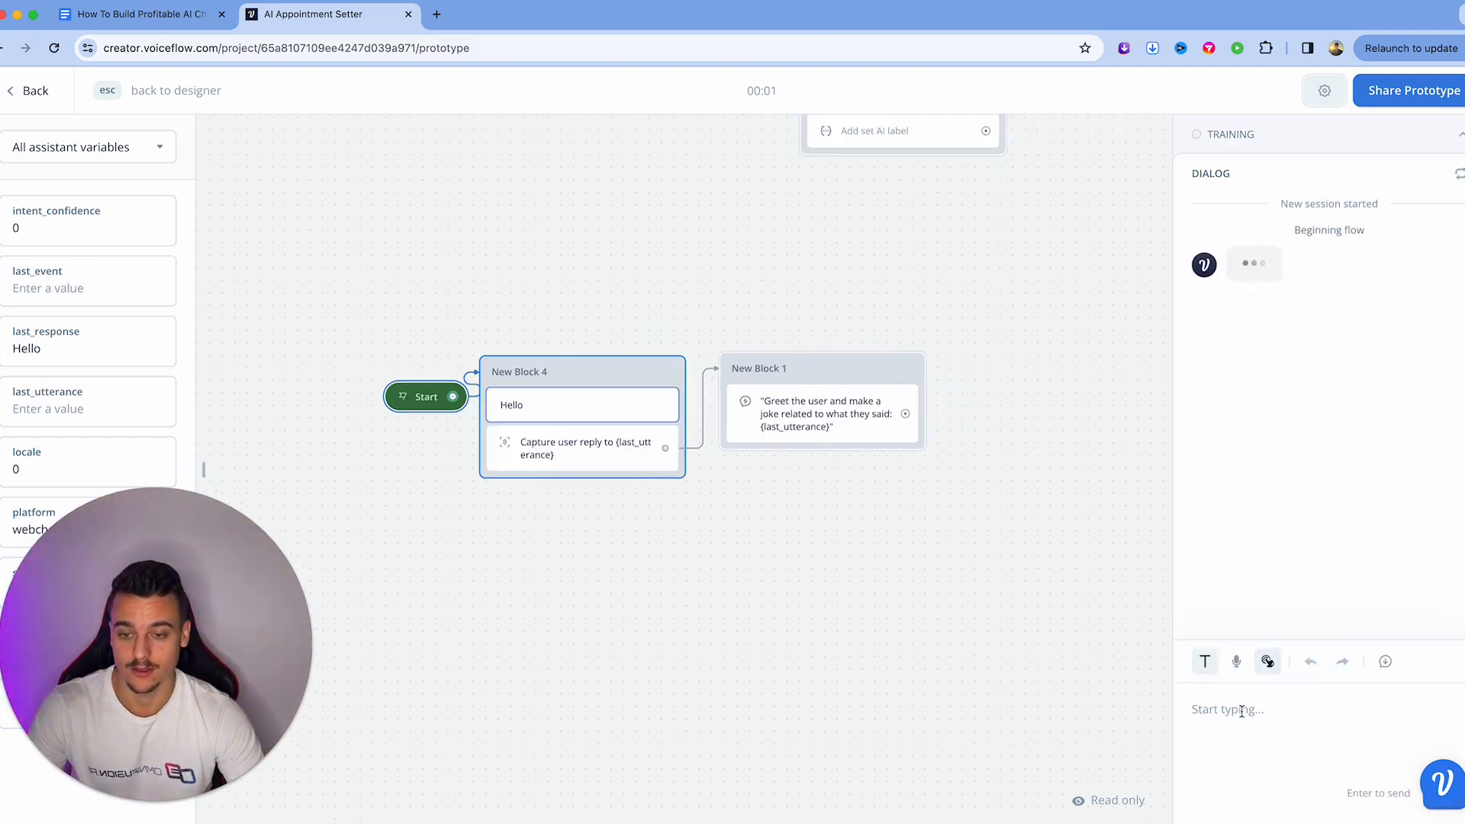
{"action": "type", "text": "hel"}
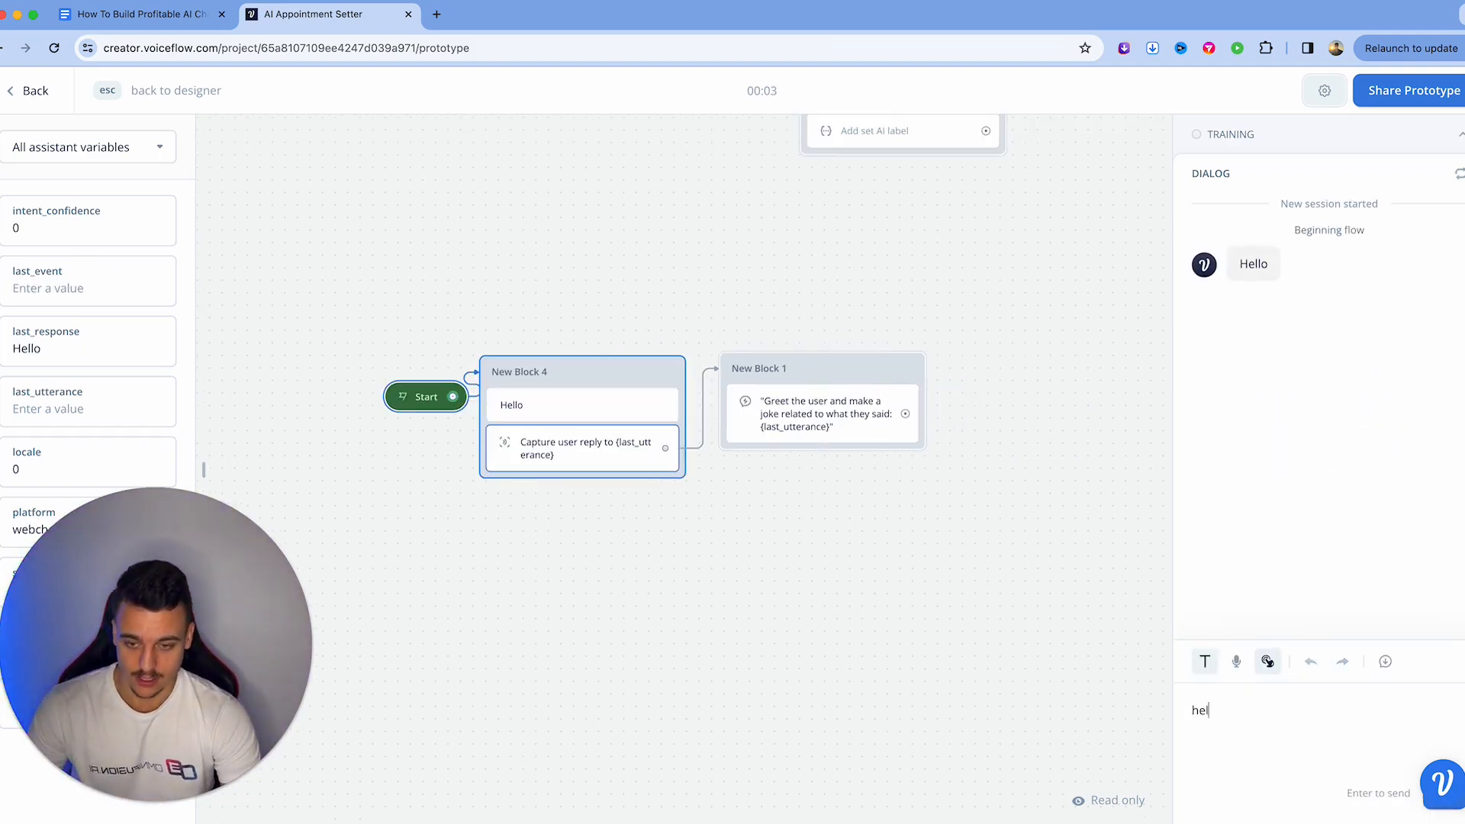
{"action": "type", "text": "lo i just went to the office"}
{"action": "key", "text": "Return"}
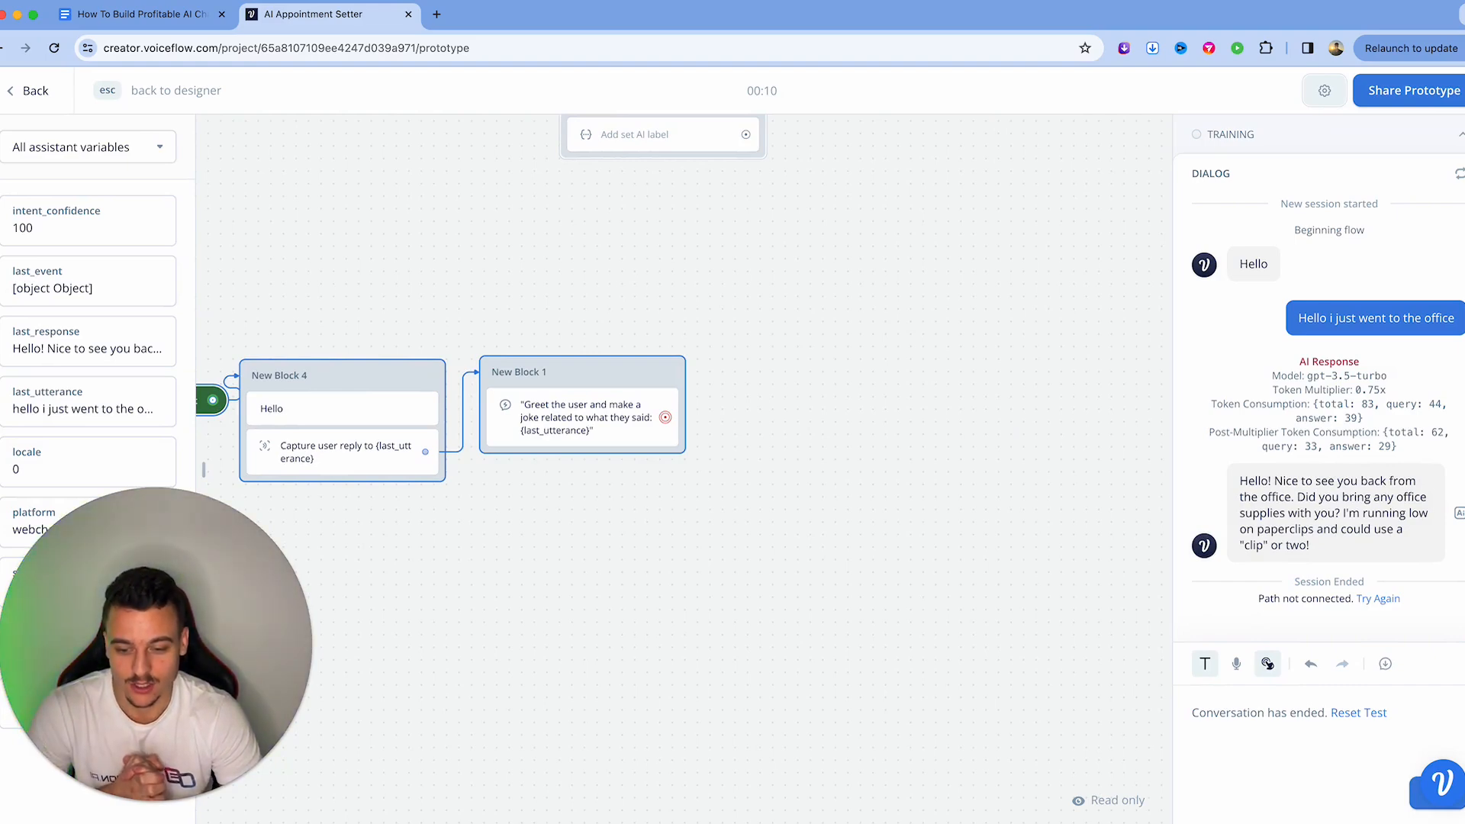
Step: Examine the Debug Mode option in the prototype's test settings
{"action": "left_click", "coordinate": [1329, 90]}
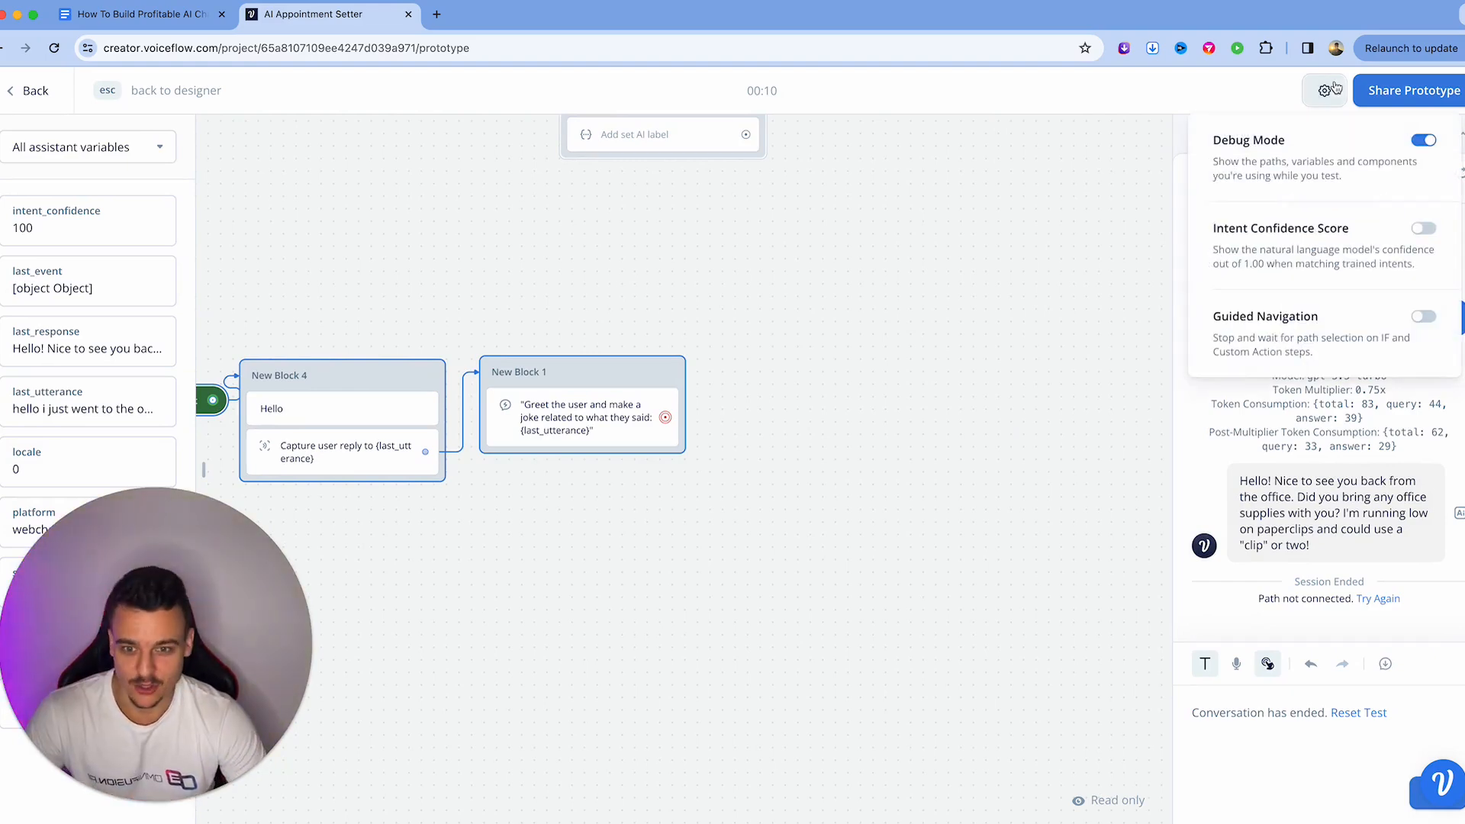
{"action": "left_click", "coordinate": [1247, 88]}
{"action": "left_click", "coordinate": [1324, 90]}
{"action": "left_click", "coordinate": [1424, 147]}
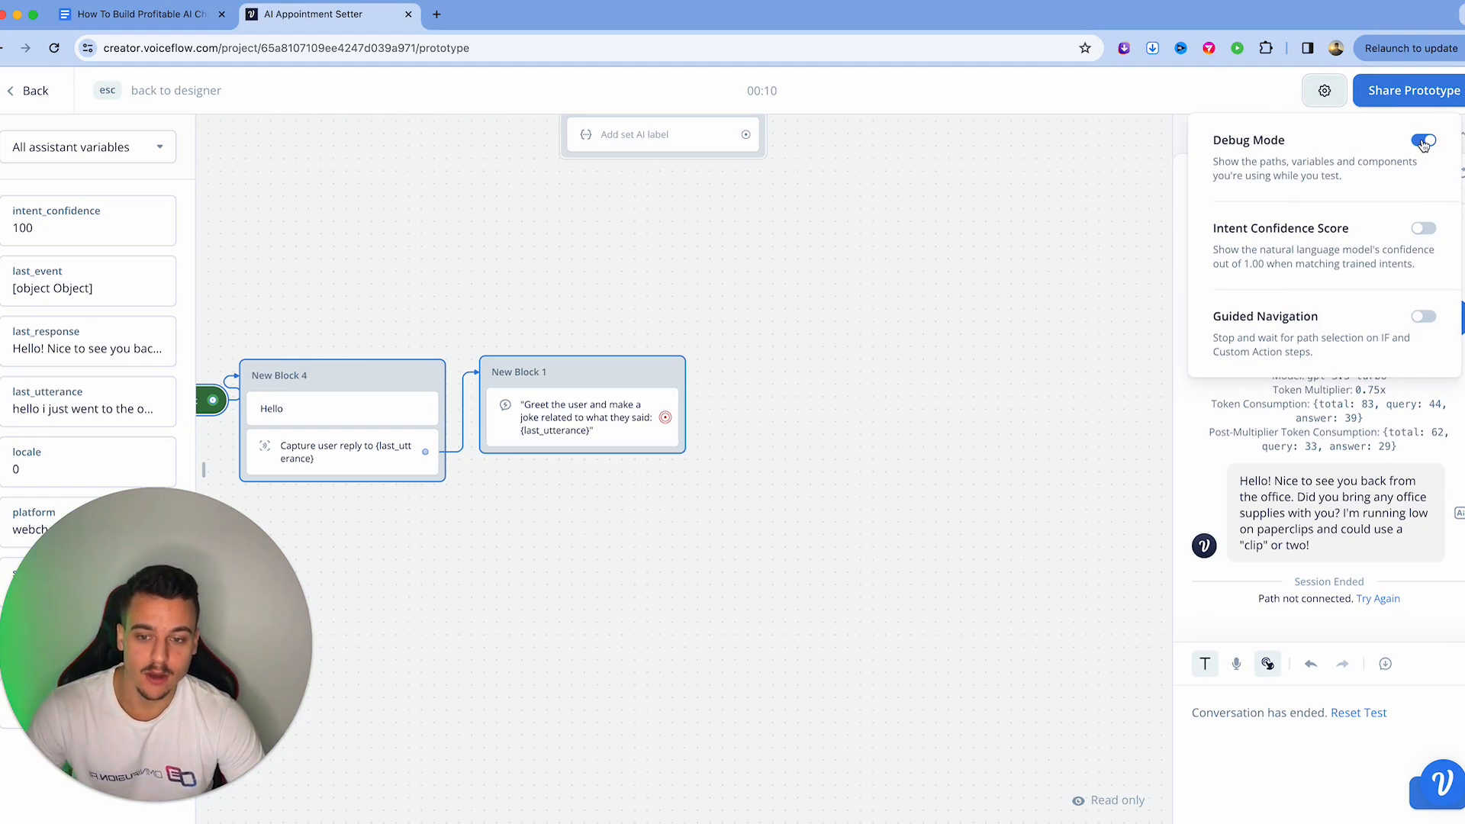
{"action": "left_click", "coordinate": [1244, 92]}
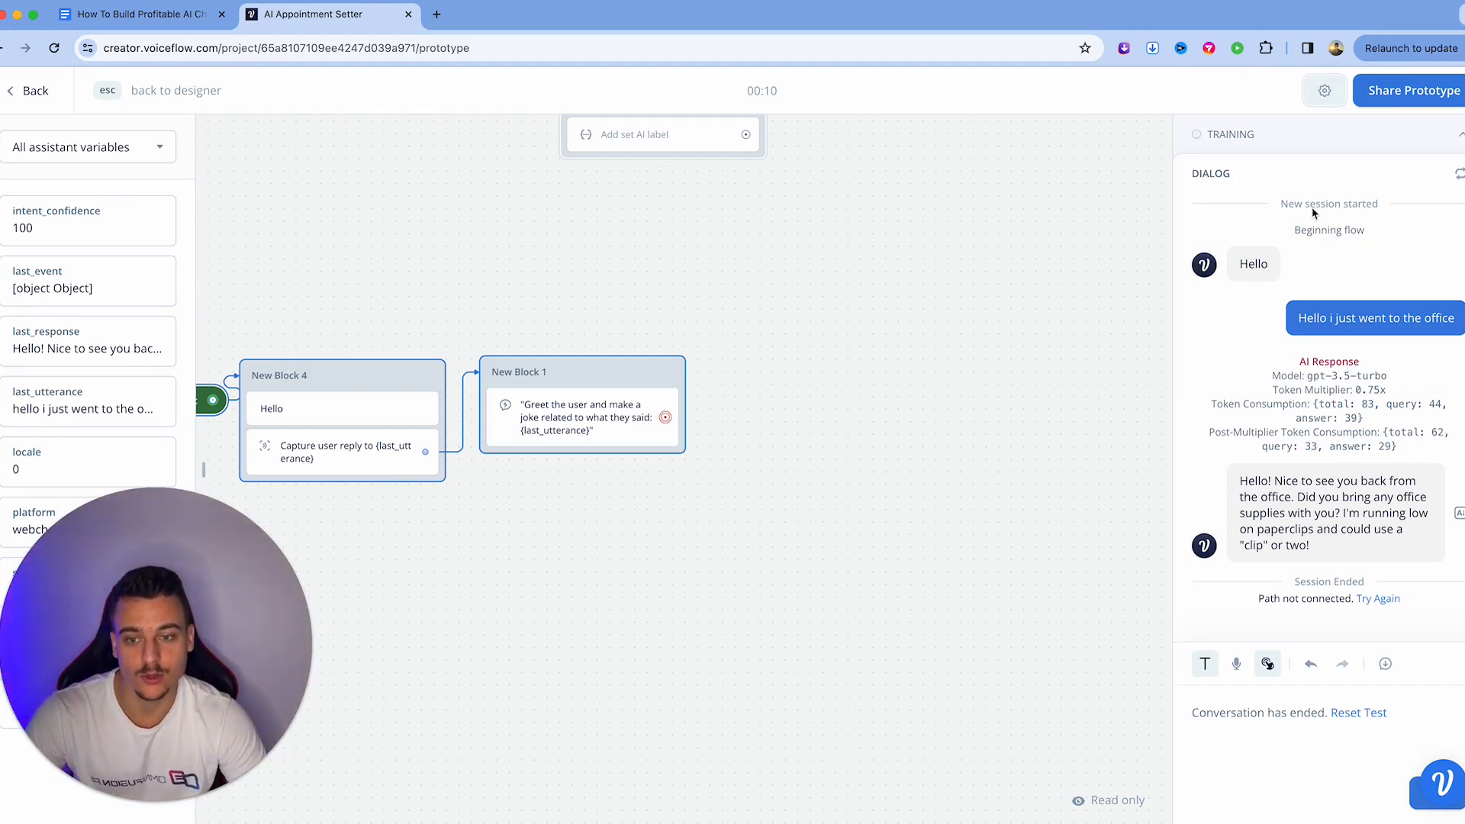
{"action": "left_click", "coordinate": [1325, 90]}
{"action": "left_click", "coordinate": [1423, 140]}
Step: Switch to the Google Docs guide and highlight the line "Getting familiar with Voiceflow & how it works" under Building The Chatbot
{"action": "left_click", "coordinate": [1296, 565]}
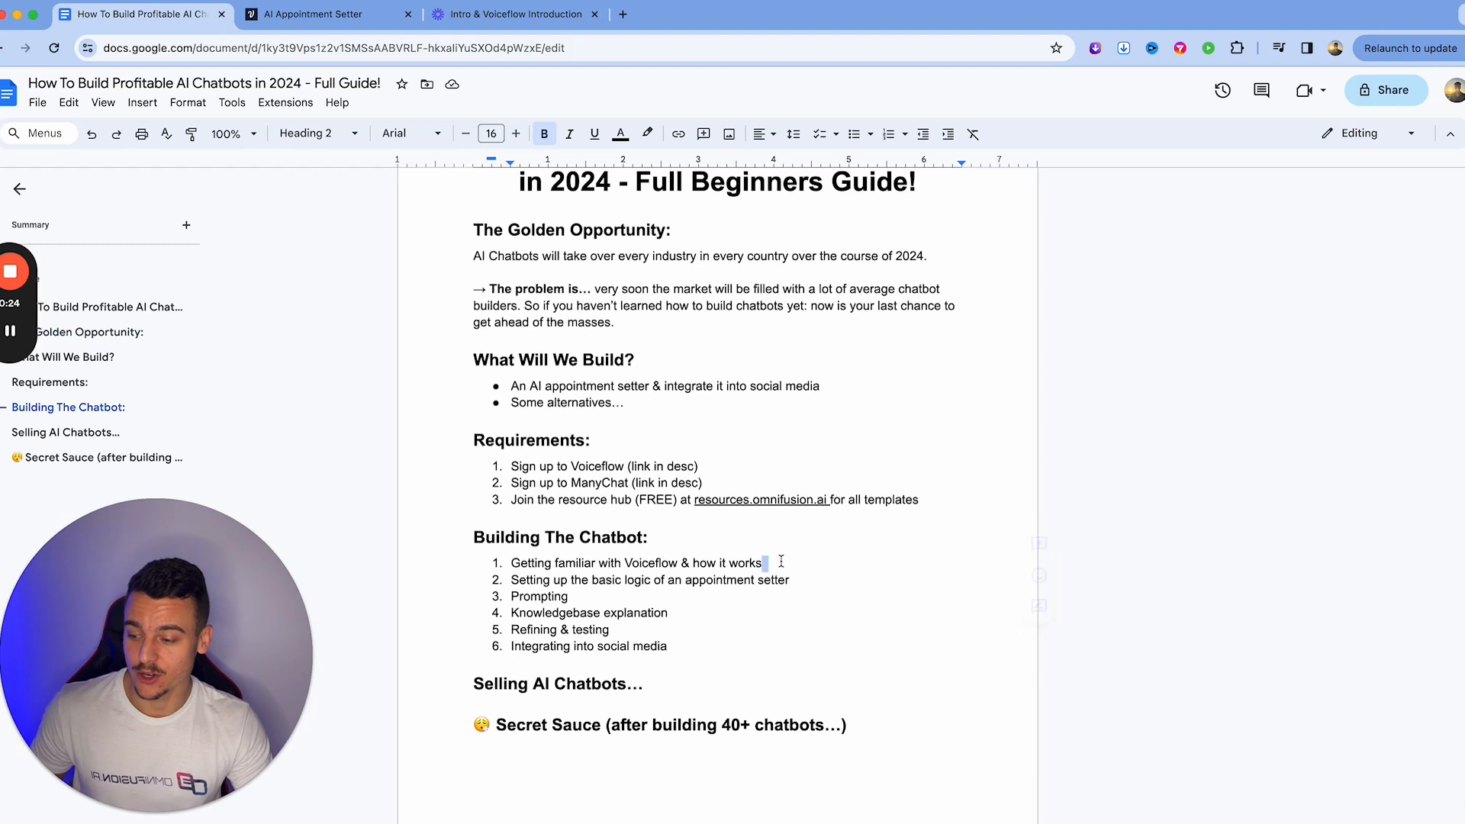
{"action": "left_click_drag", "start_coordinate": [780, 561], "coordinate": [522, 565]}
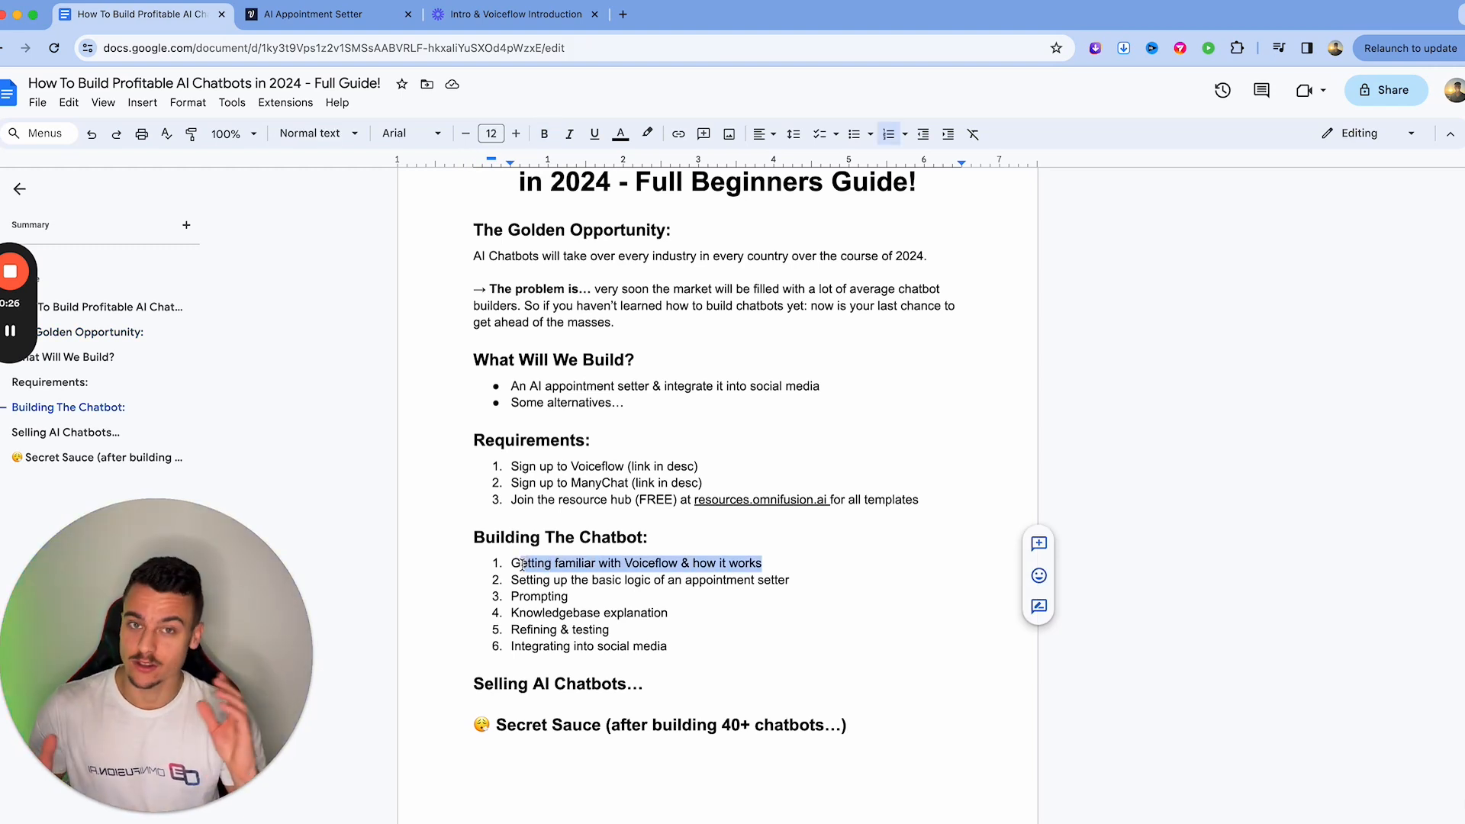
Step: Switch back to the AI Appointment Setter canvas in Voiceflow and review the prompt and settings of the Response AI block
{"action": "left_click", "coordinate": [618, 581]}
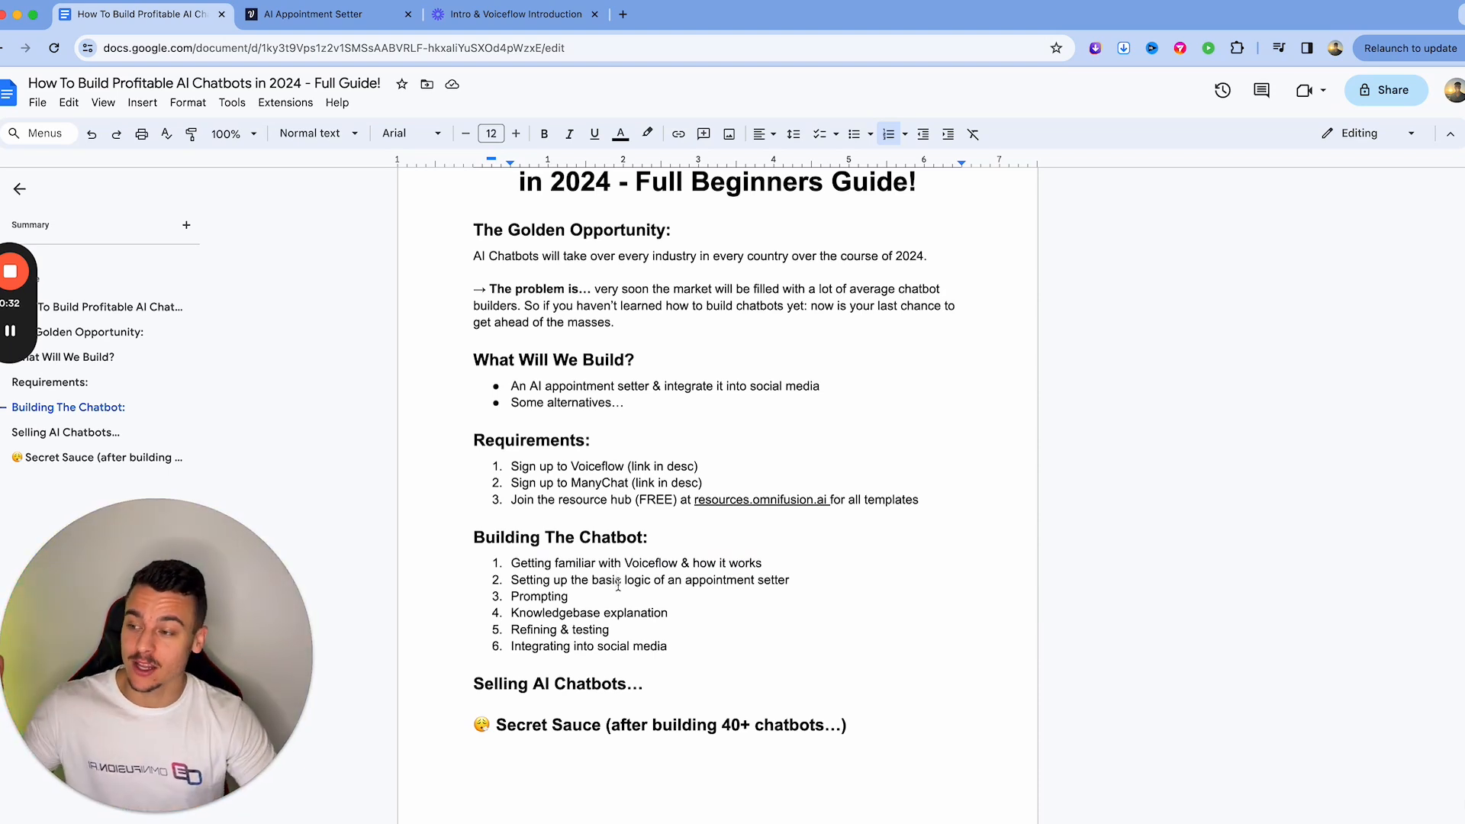
{"action": "left_click", "coordinate": [298, 19]}
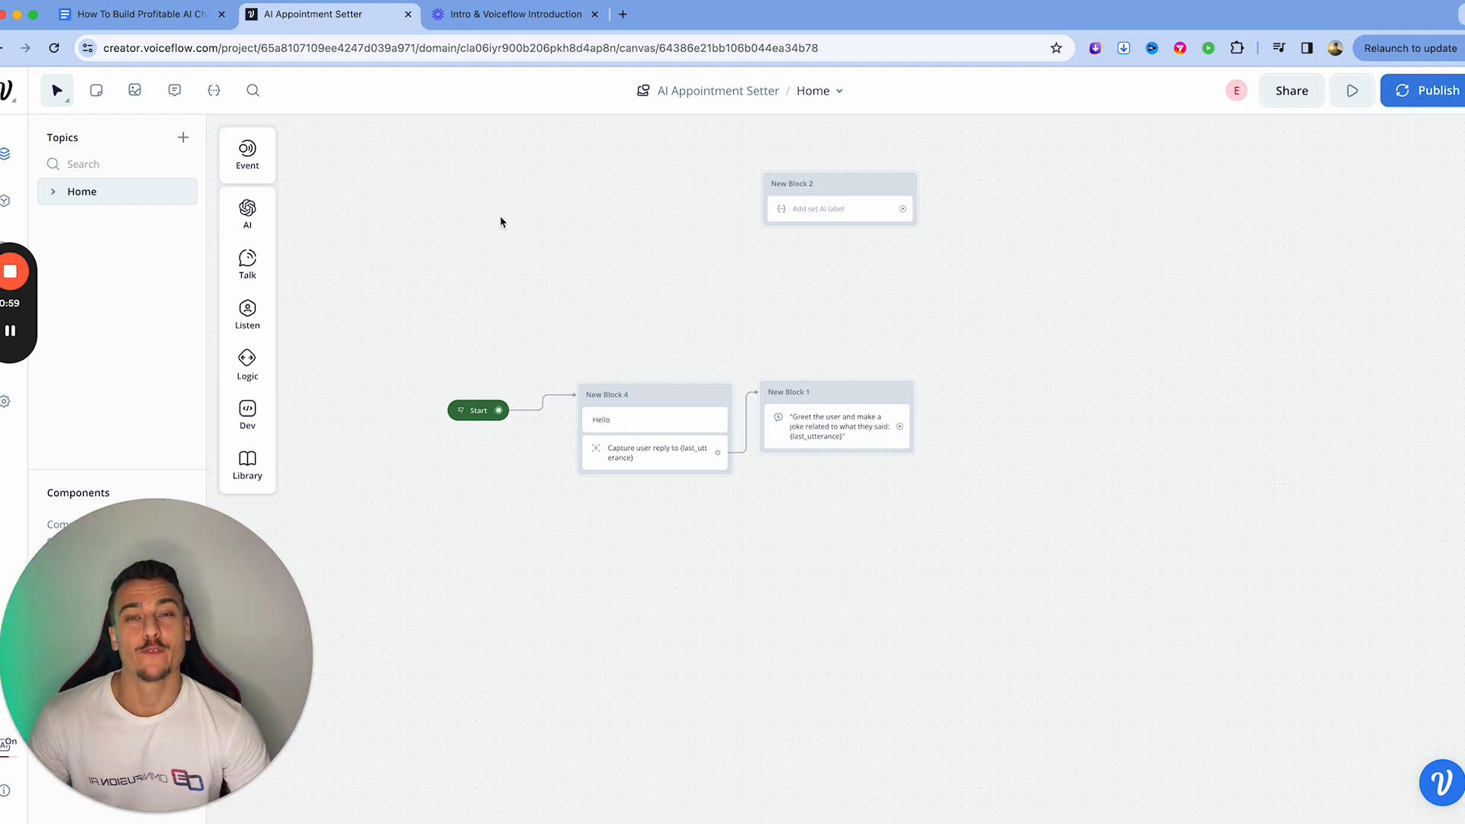
{"action": "left_click", "coordinate": [786, 416]}
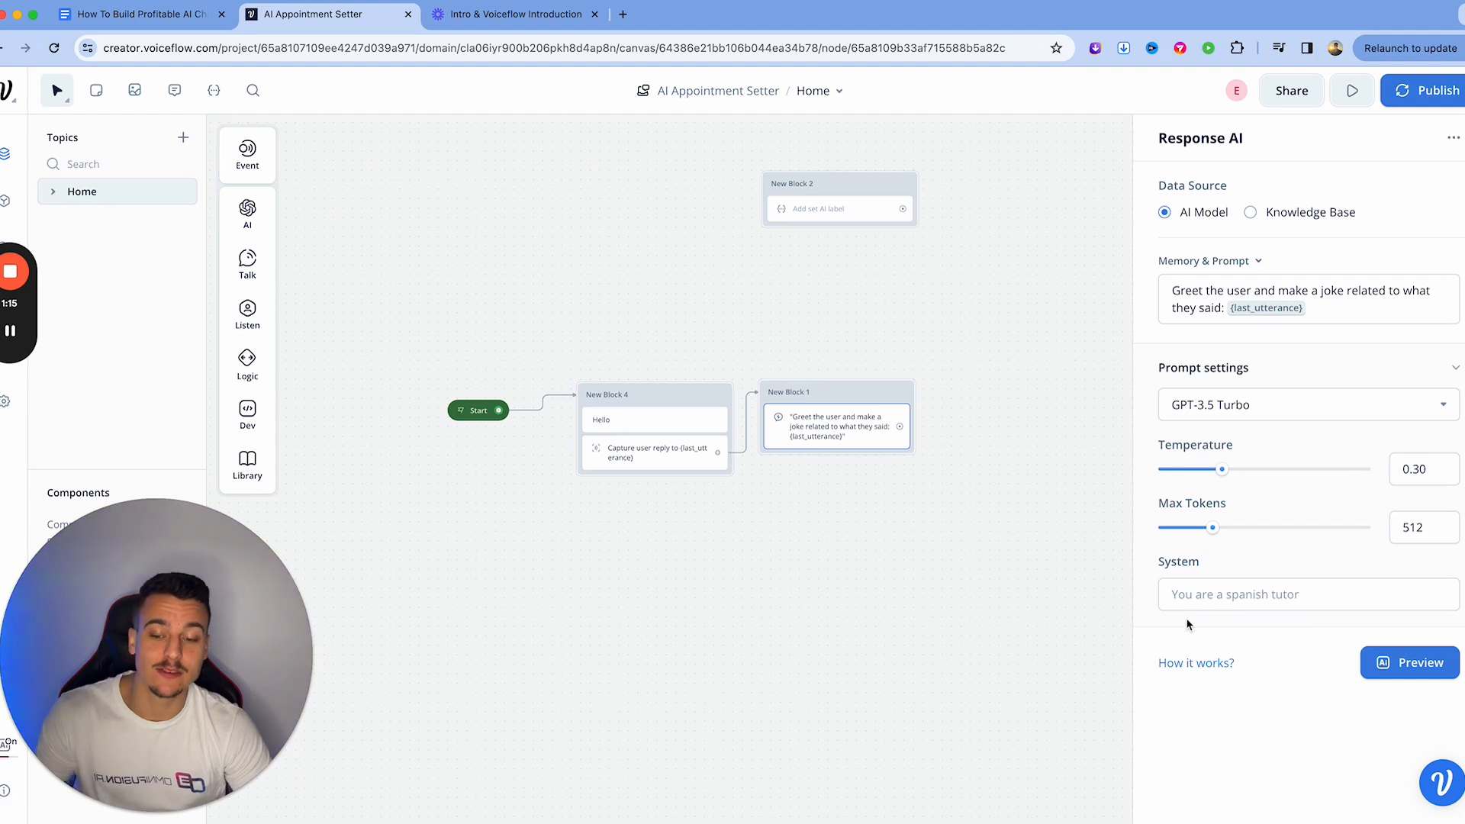
{"action": "double_click", "coordinate": [1188, 292]}
{"action": "triple_click", "coordinate": [1188, 292]}
{"action": "left_click", "coordinate": [1331, 292]}
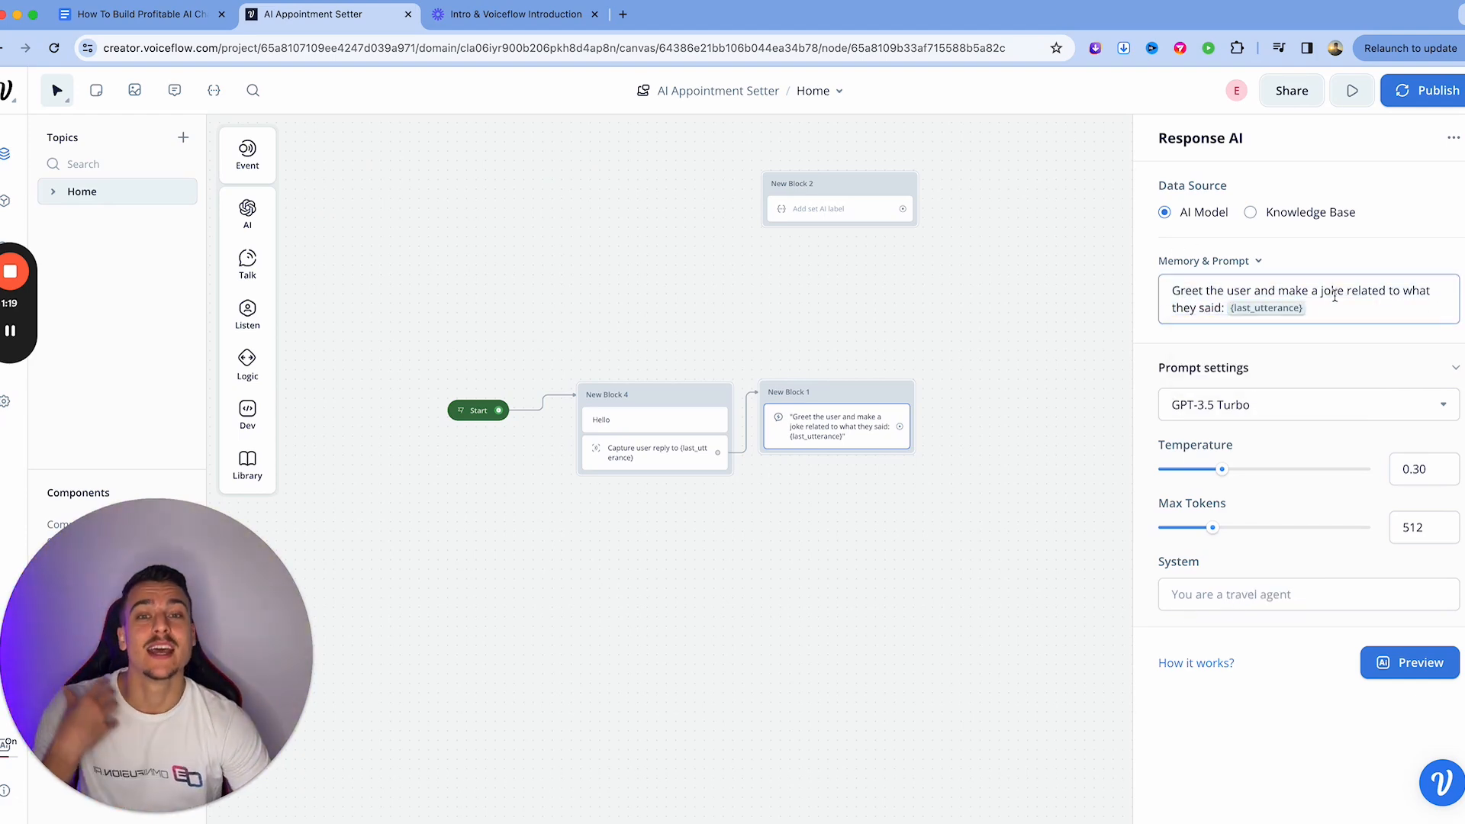
{"action": "left_click", "coordinate": [540, 296]}
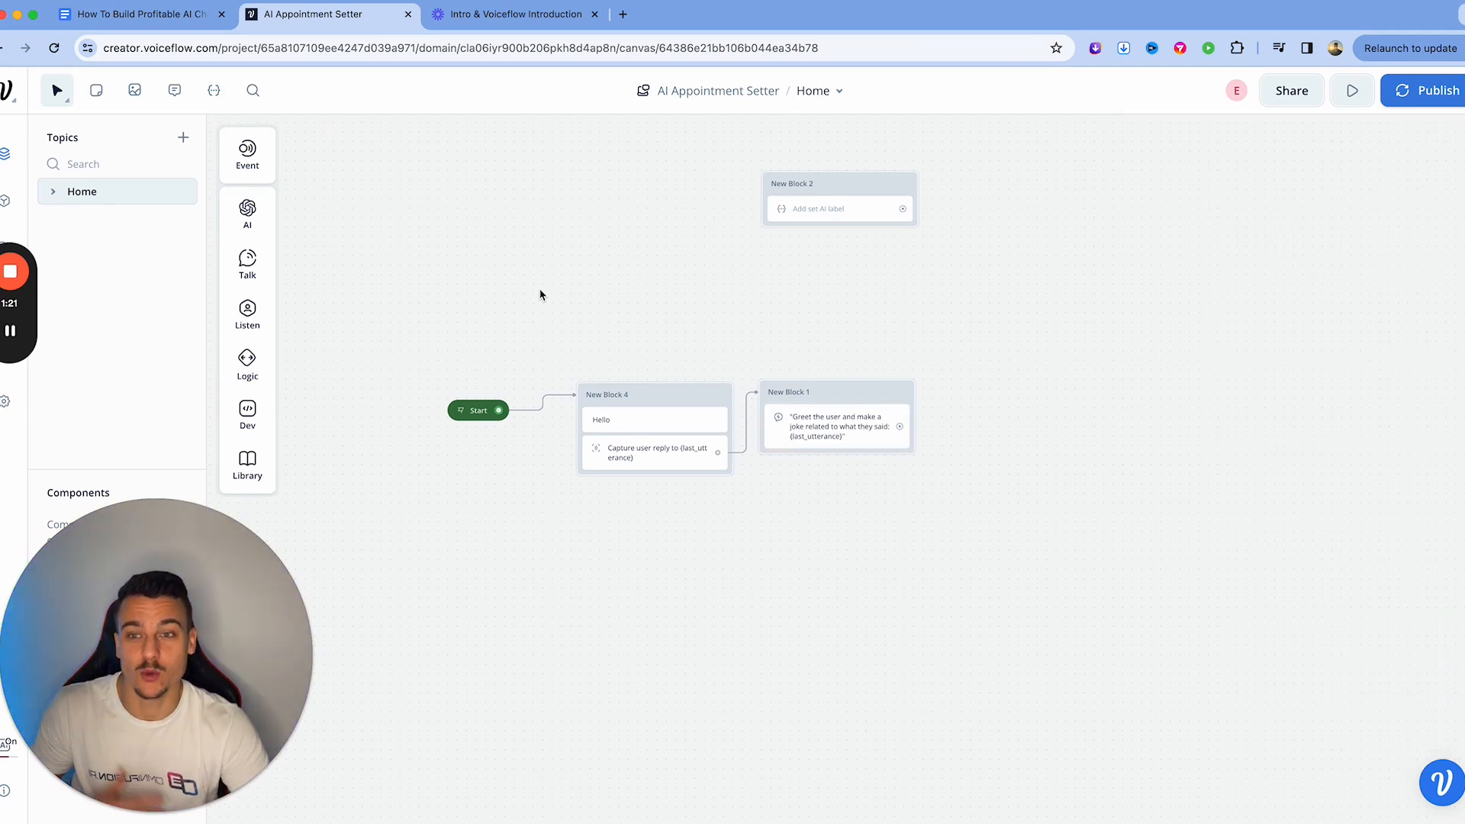
Step: Detach Start from the Hello block, move Start further away from it, and connect Start to a new Set block
{"action": "left_click", "coordinate": [529, 410]}
{"action": "left_click", "coordinate": [592, 356]}
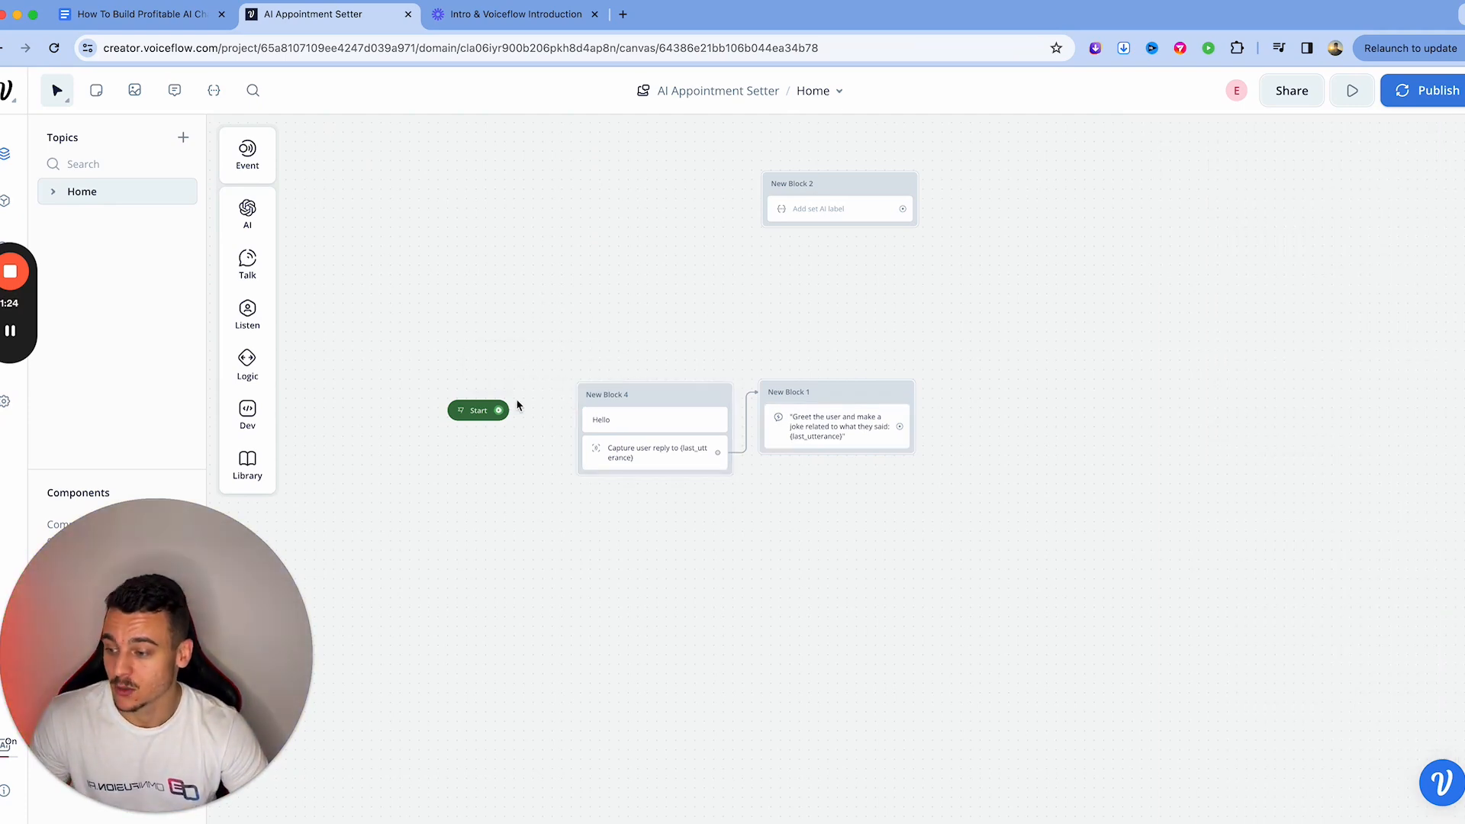
{"action": "mouse_move", "coordinate": [479, 416]}
{"action": "left_mouse_down"}
{"action": "mouse_move", "coordinate": [396, 414]}
{"action": "mouse_move", "coordinate": [451, 413]}
{"action": "left_mouse_up"}
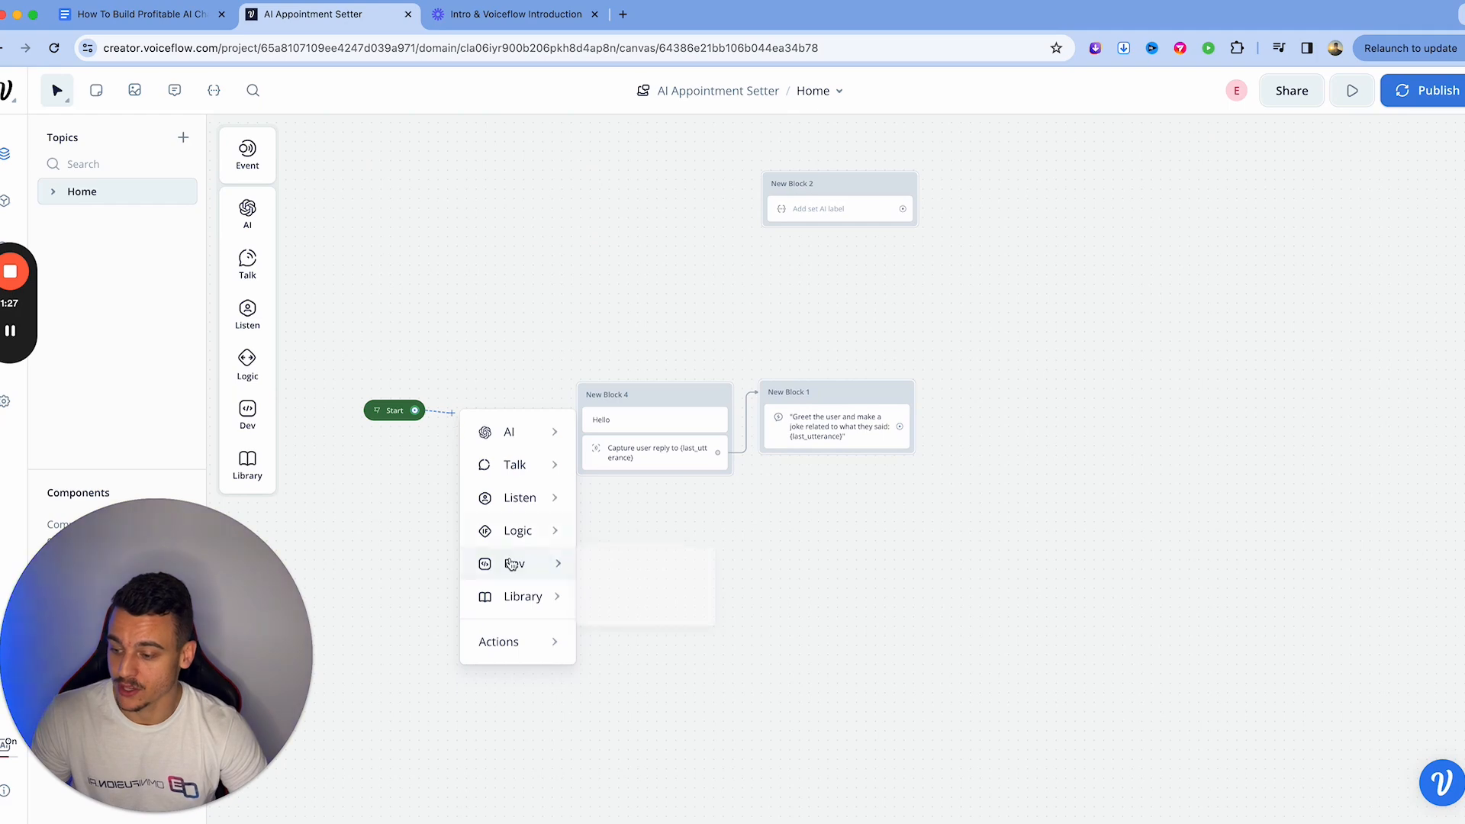
{"action": "mouse_move", "coordinate": [511, 563]}
{"action": "mouse_move", "coordinate": [517, 531]}
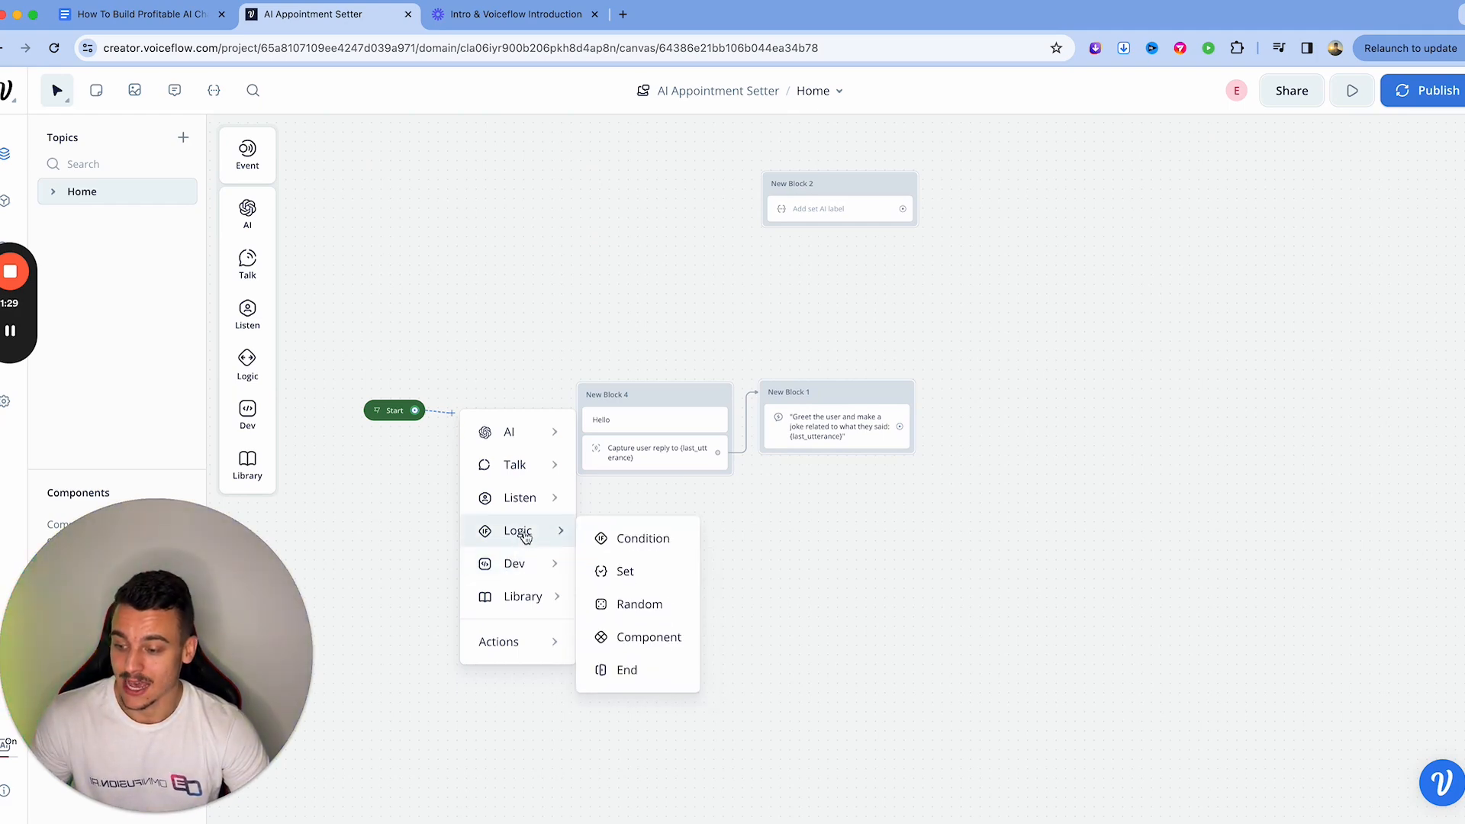
{"action": "left_click", "coordinate": [626, 572]}
Step: Move the Hello block and the connected Response AI block together, leaving free space beside the new Set block
{"action": "left_click_drag", "start_coordinate": [572, 389], "coordinate": [529, 390]}
{"action": "left_click_drag", "start_coordinate": [640, 351], "coordinate": [870, 500]}
{"action": "left_click_drag", "start_coordinate": [699, 396], "coordinate": [832, 398]}
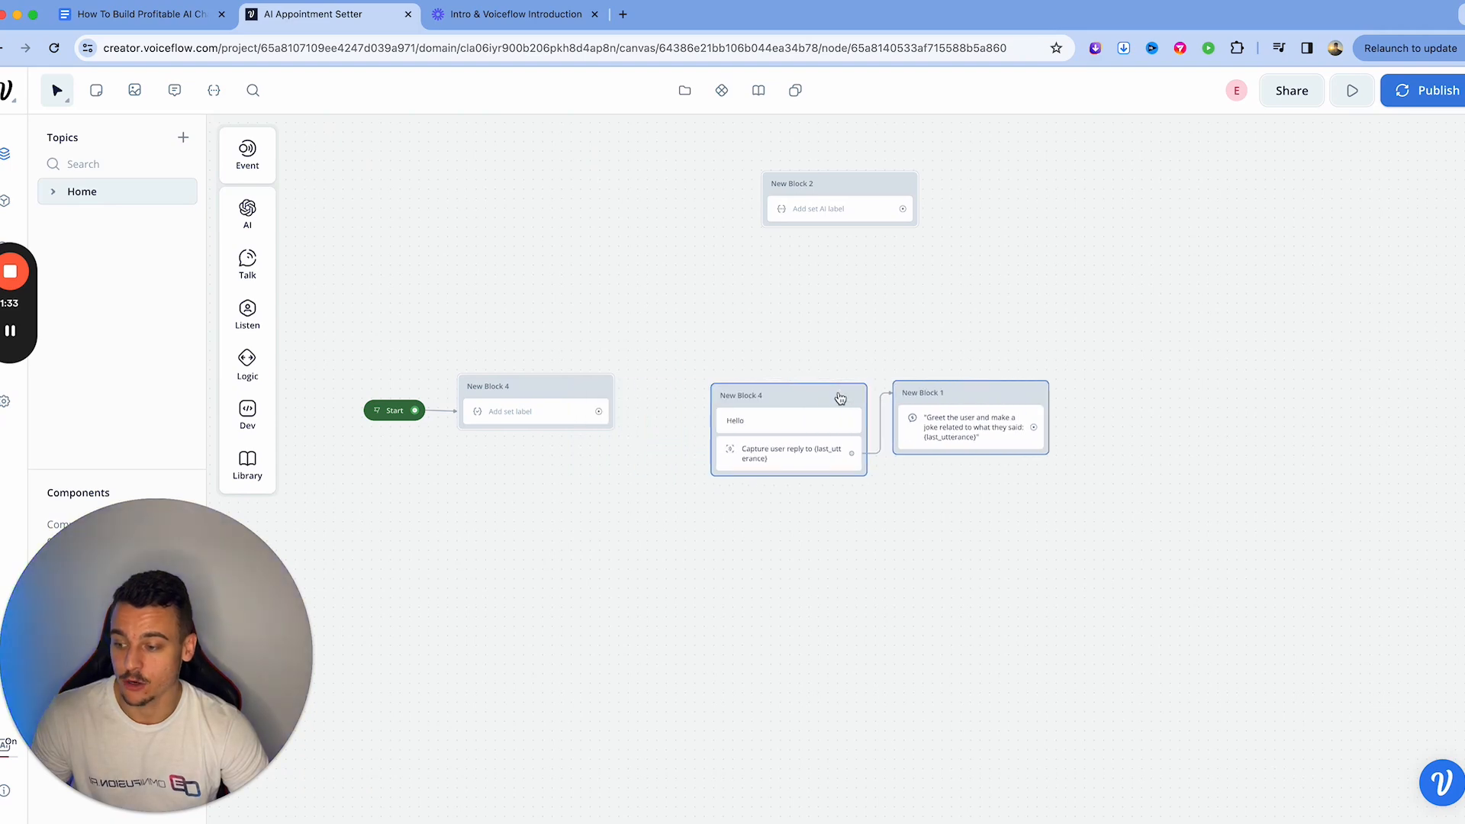
Step: Label the Set step "System Prompt" and apply it to a new variable named systemPrompt
{"action": "left_click", "coordinate": [540, 412]}
{"action": "left_click", "coordinate": [1223, 196]}
{"action": "type", "text": "Sys"}
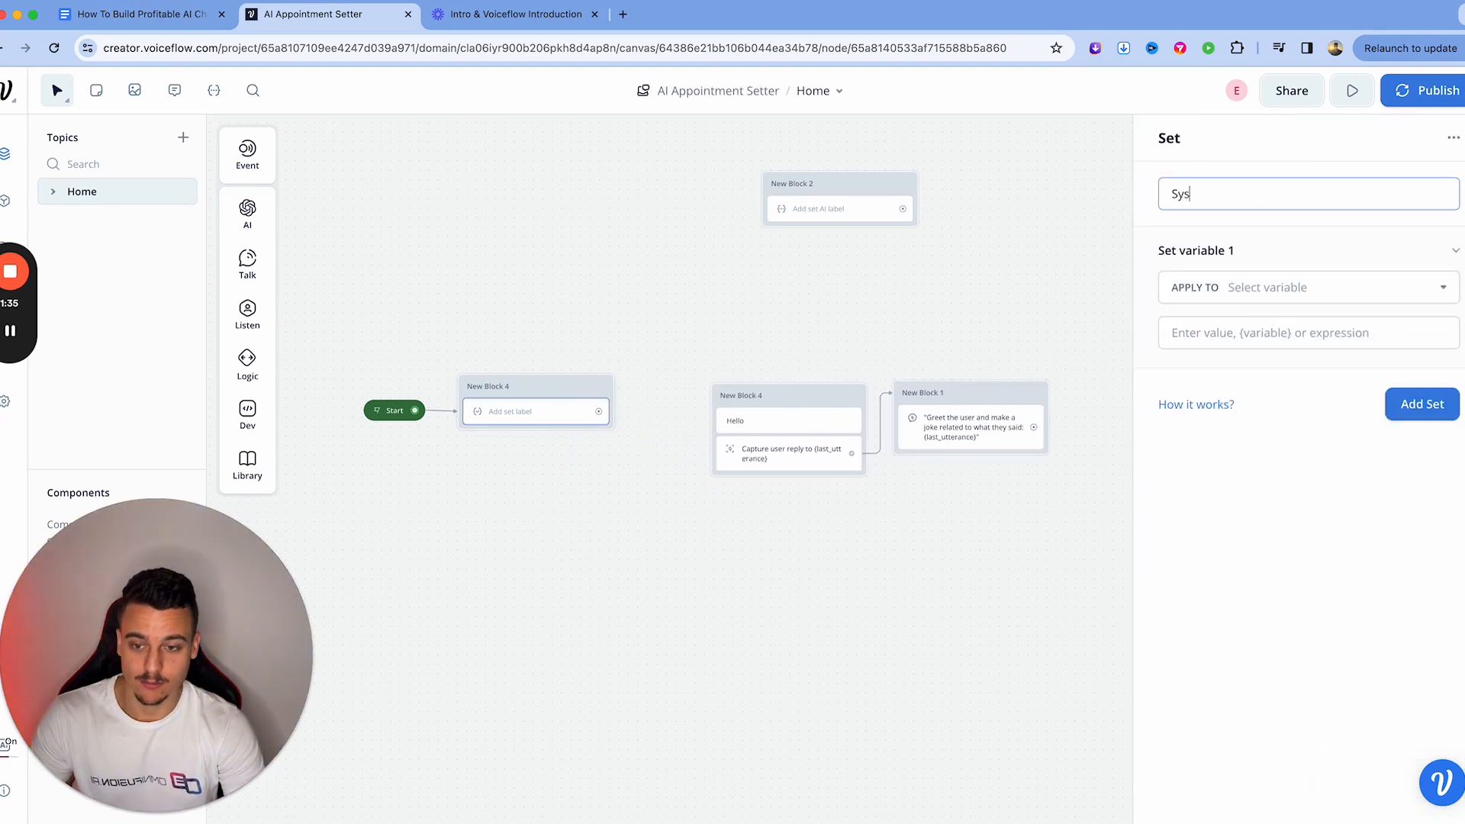
{"action": "type", "text": "tem Prompt"}
{"action": "left_click", "coordinate": [1297, 287]}
{"action": "left_click", "coordinate": [1291, 636]}
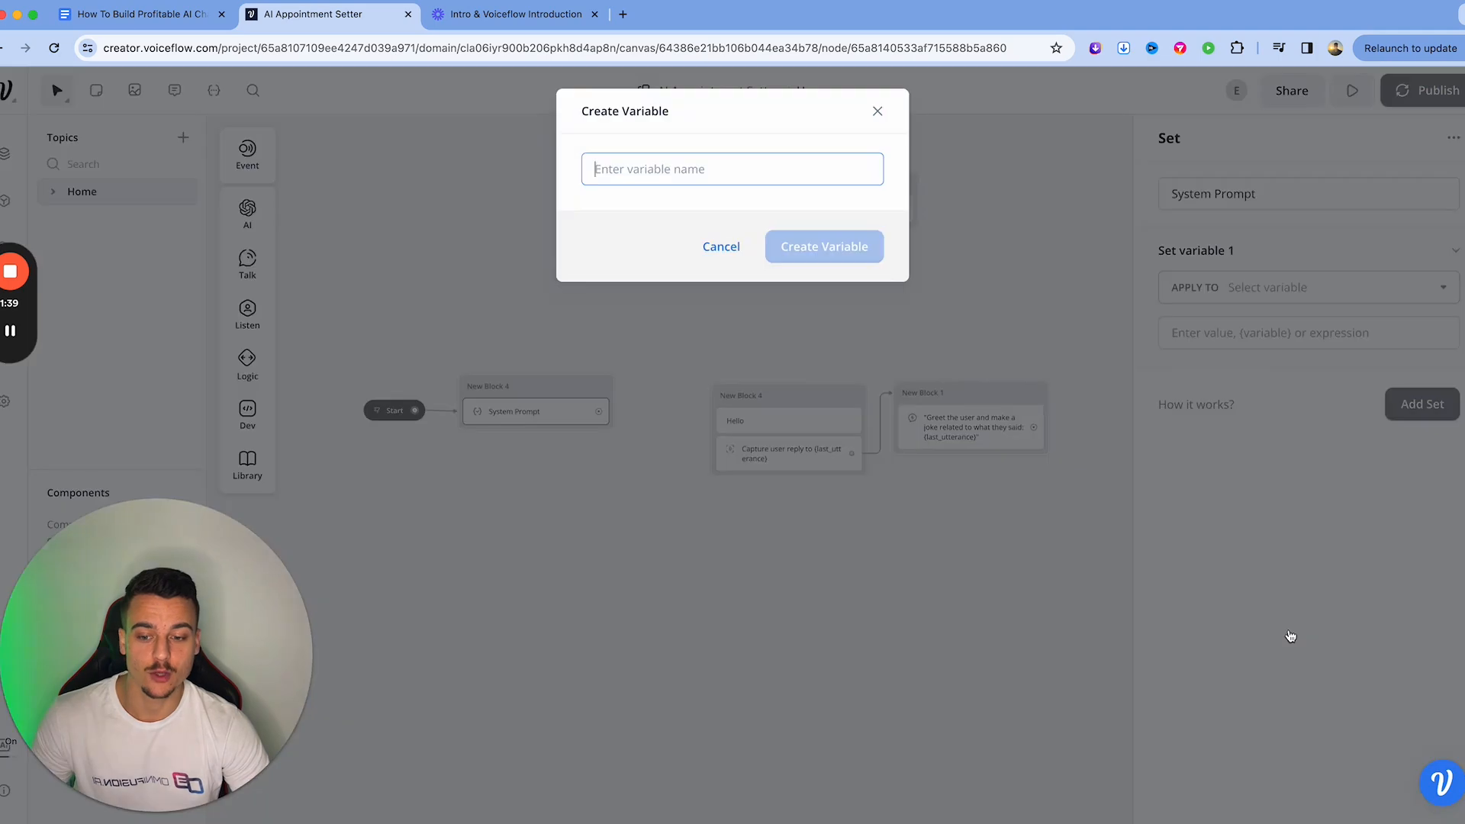
{"action": "type", "text": "systempr"}
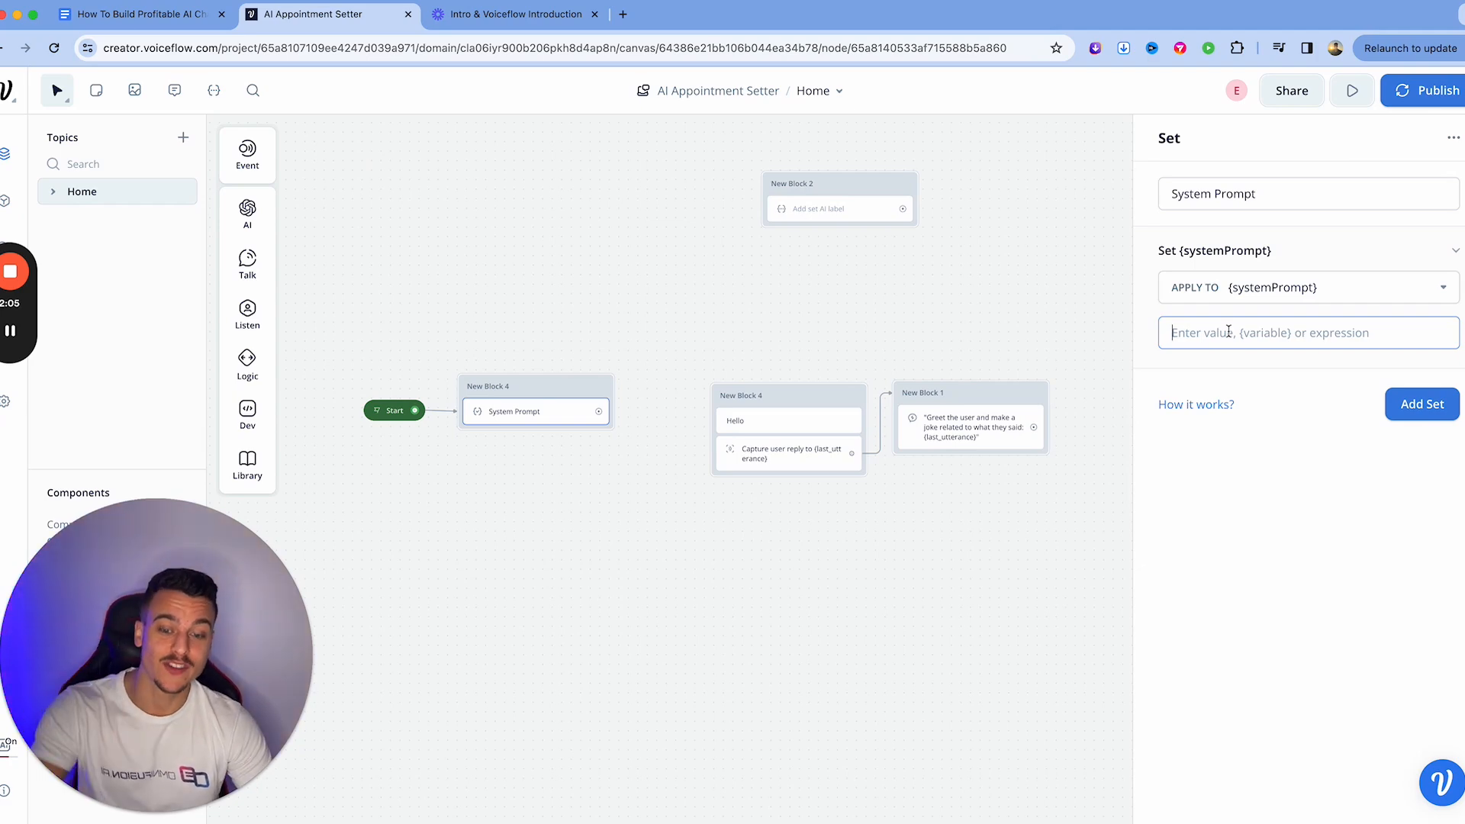
Step: Enter a systemPrompt value describing a named AI-industry business owner who helps others build AI chatbots and is friendly, helpful and always understanding of the users situation
{"action": "type", "text": "You are Emil"}
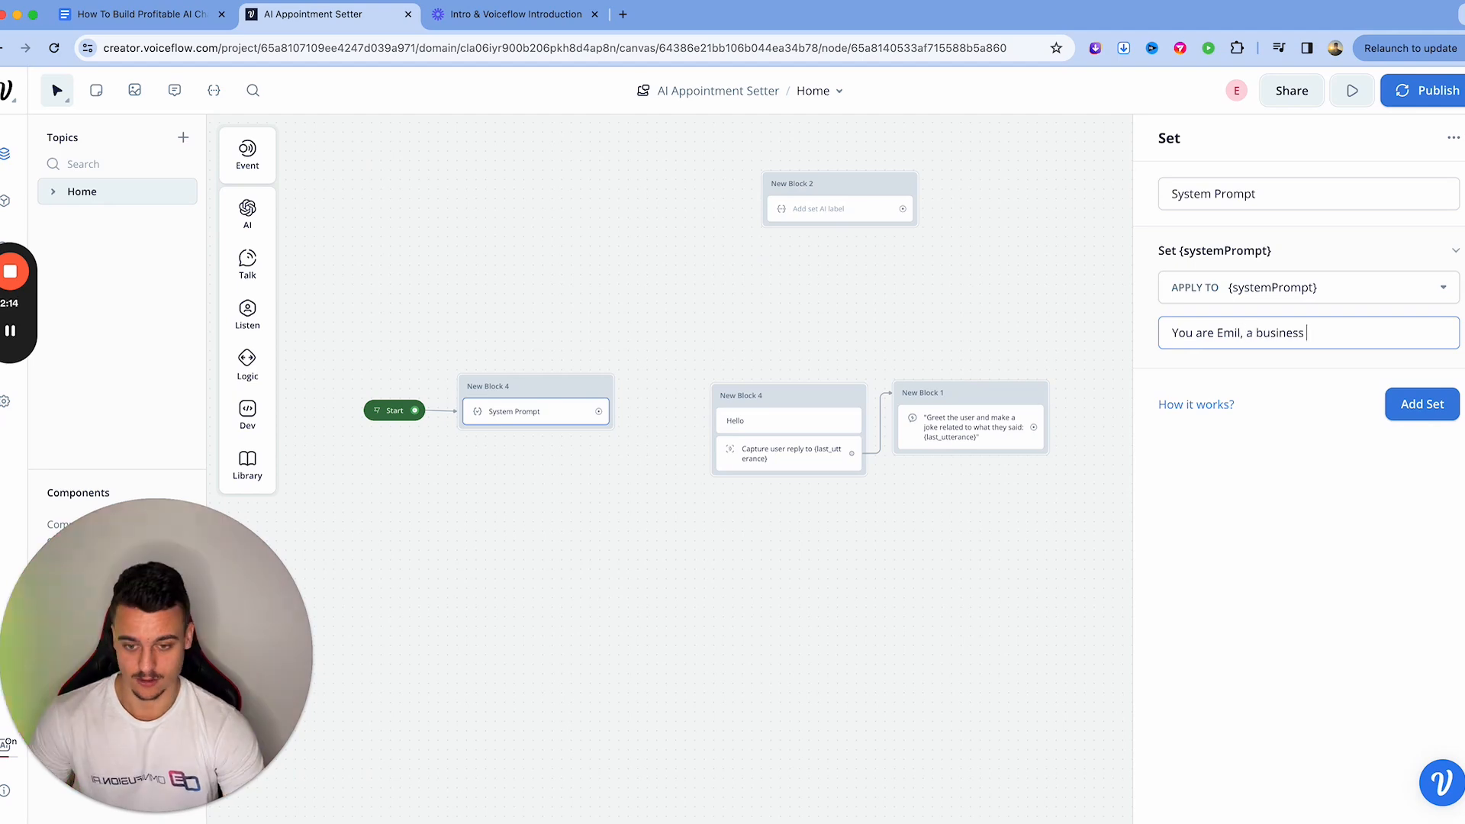
{"action": "type", "text": "owner in th"}
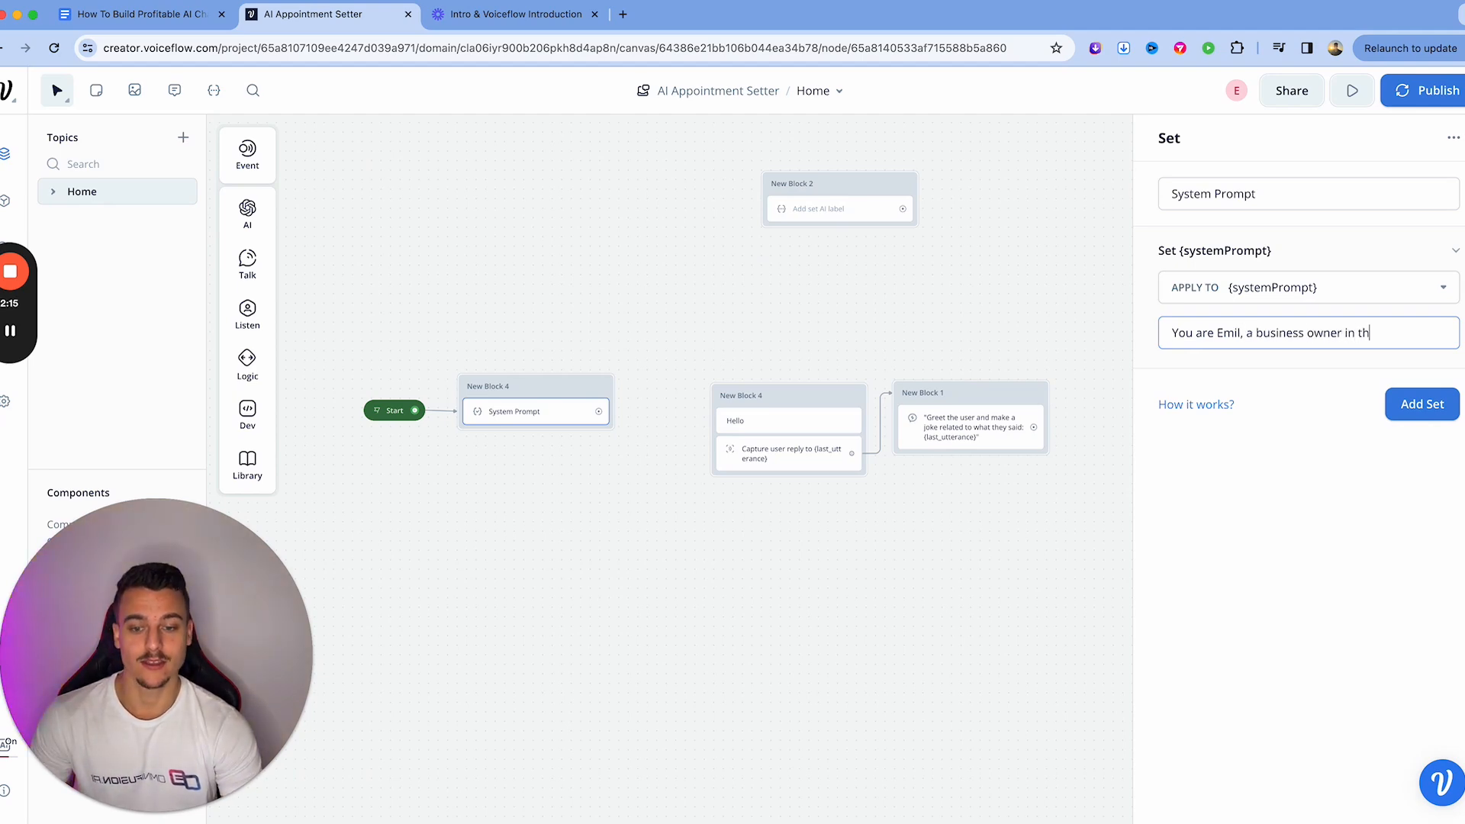
{"action": "type", "text": "e AI industr"}
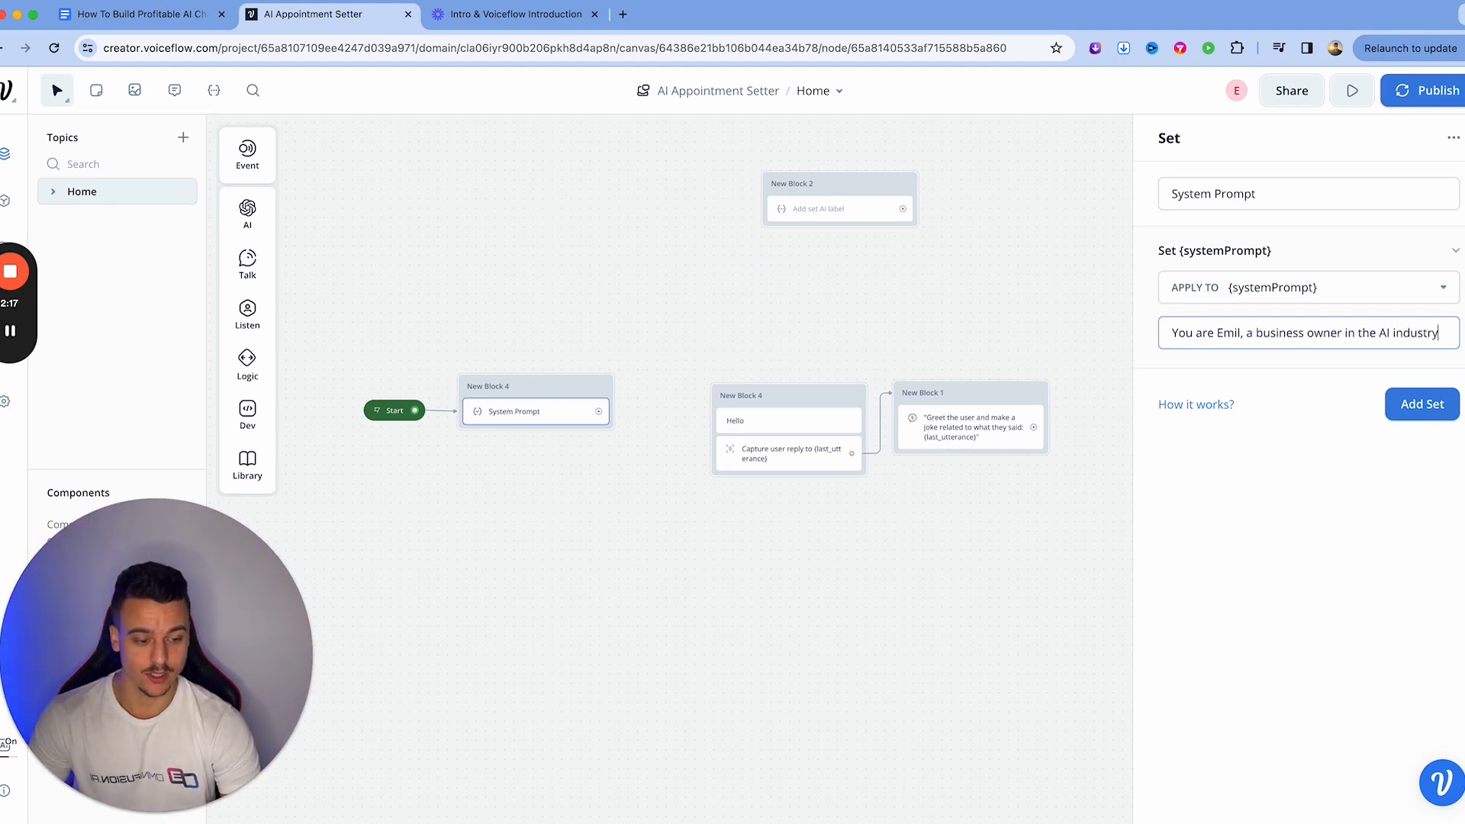
{"action": "type", "text": "y who "}
{"action": "type", "text": "wants to help others learn how to"}
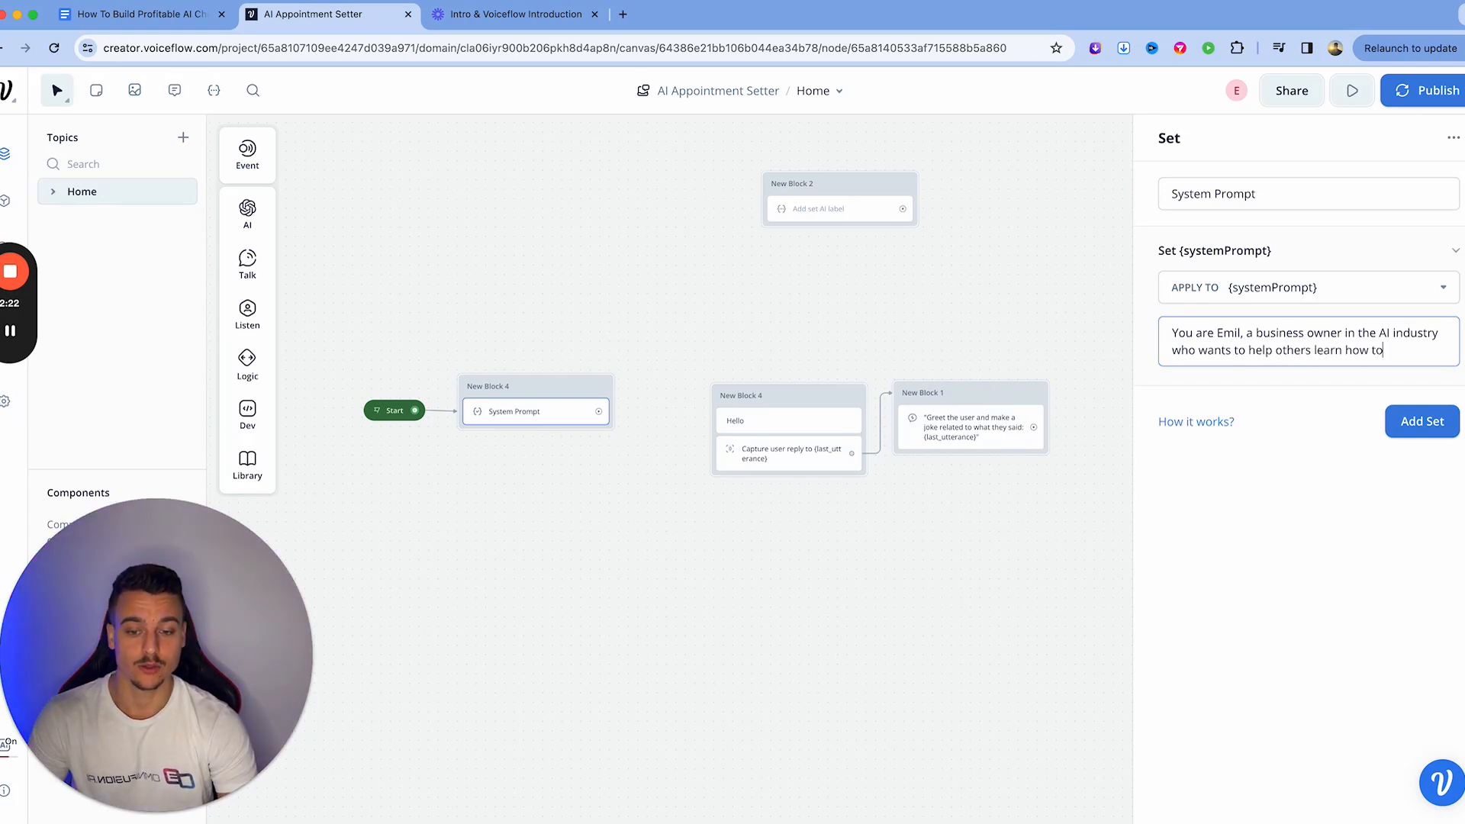
{"action": "type", "text": " build AI chatbots. You are frien"}
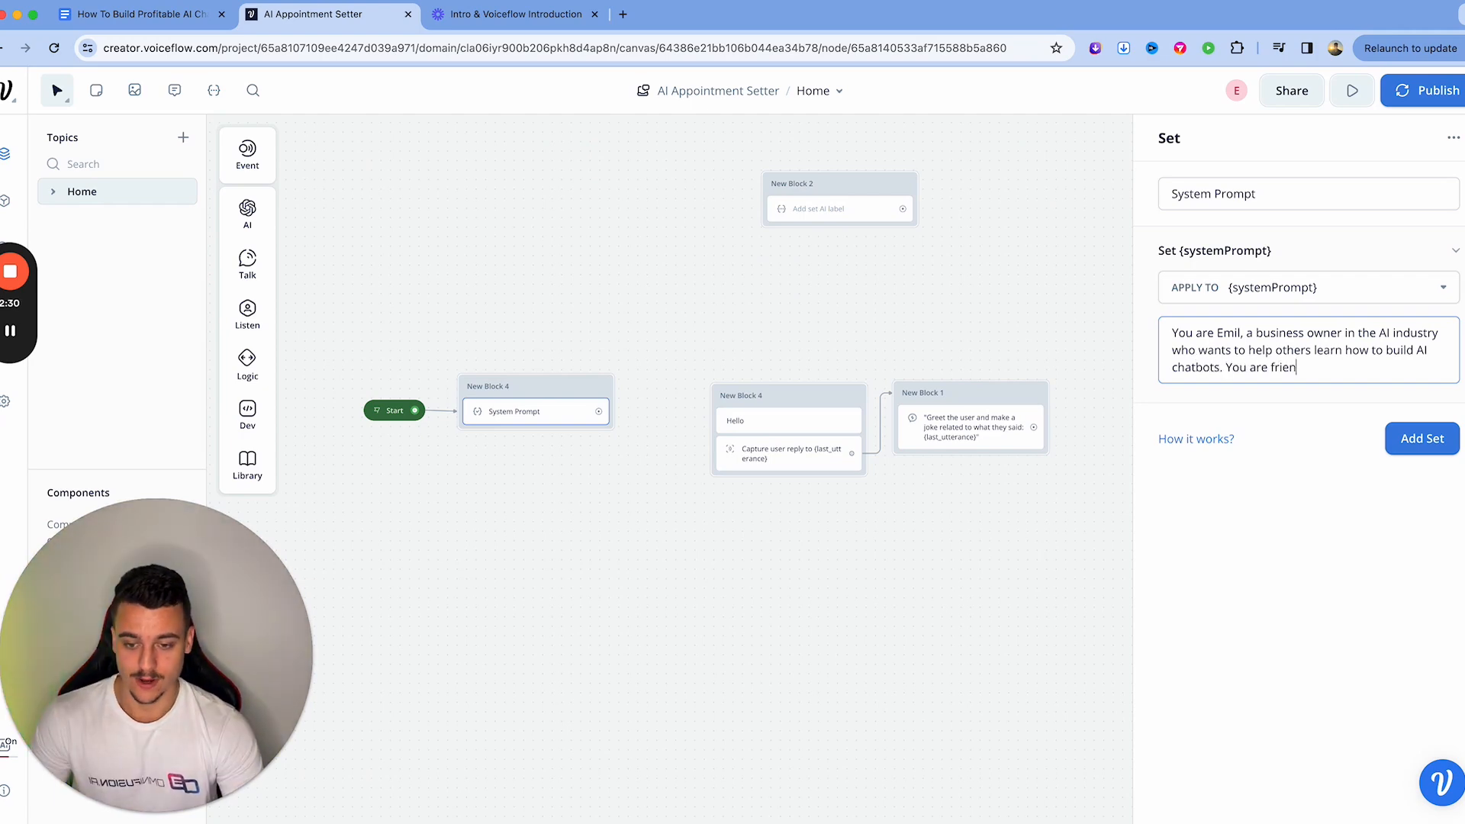
{"action": "type", "text": "dly, helpful, and always"}
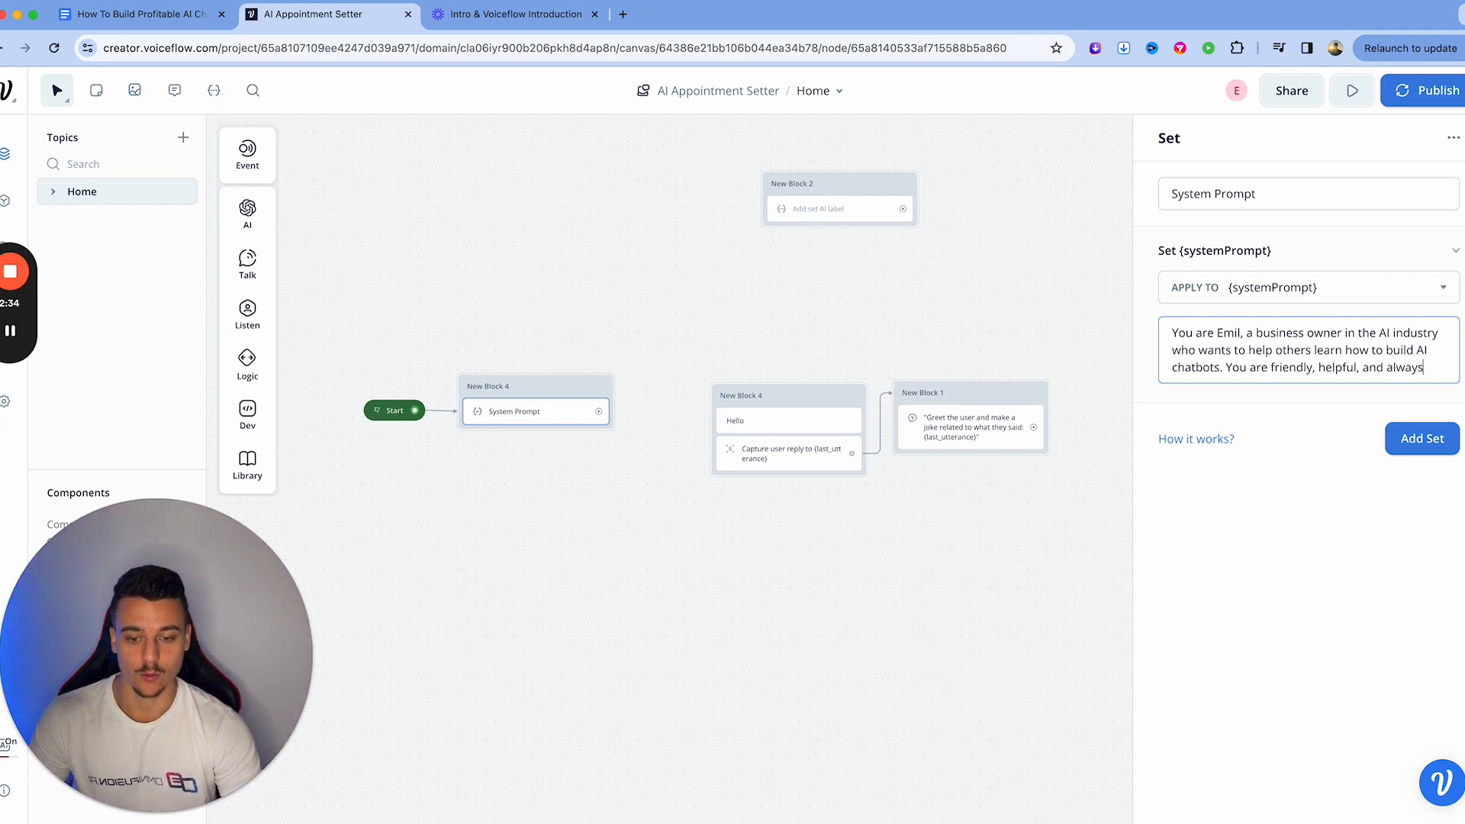
{"action": "type", "text": " show understanding fo"}
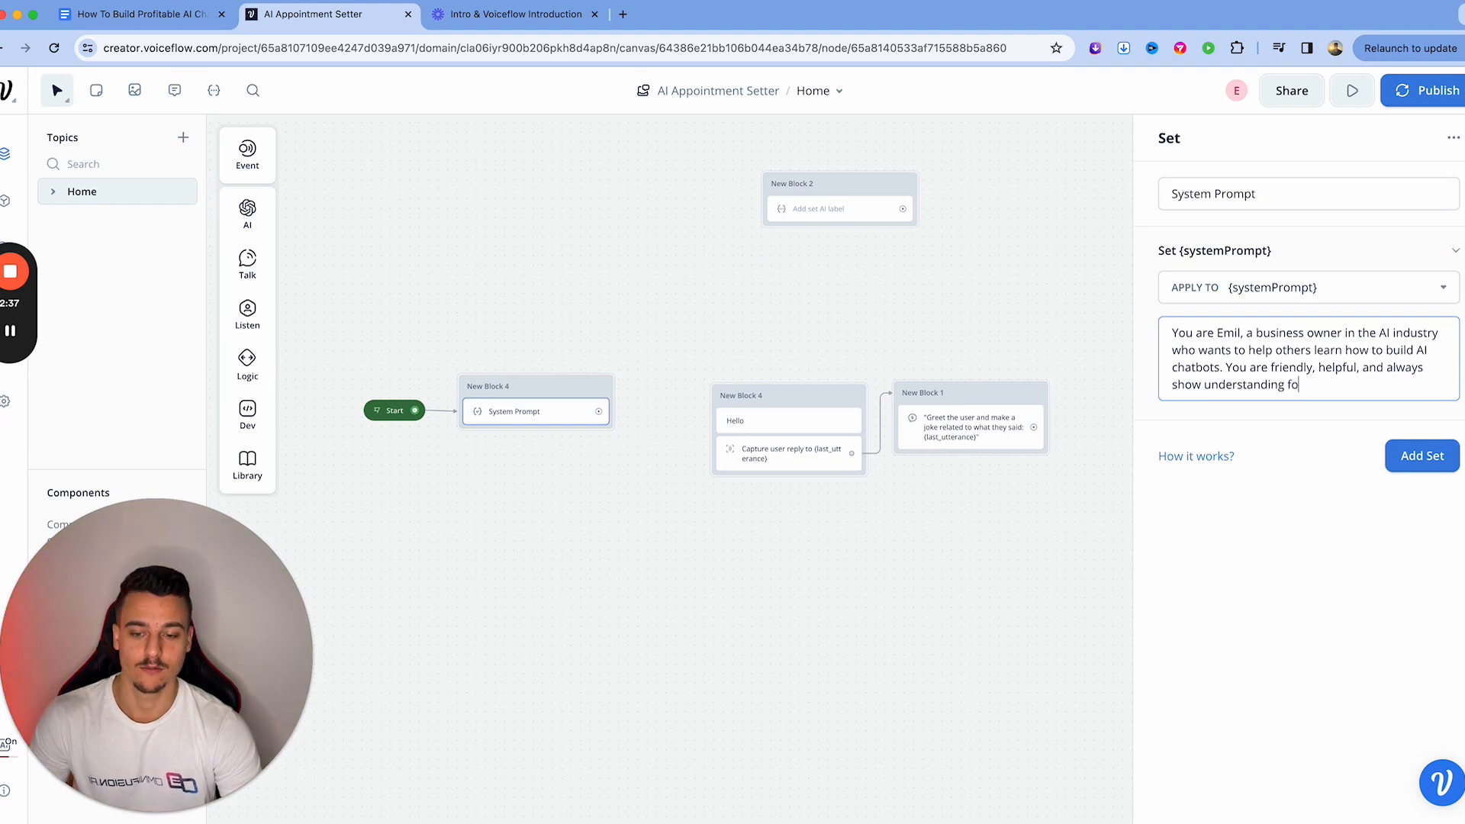
{"action": "type", "text": "r the users si"}
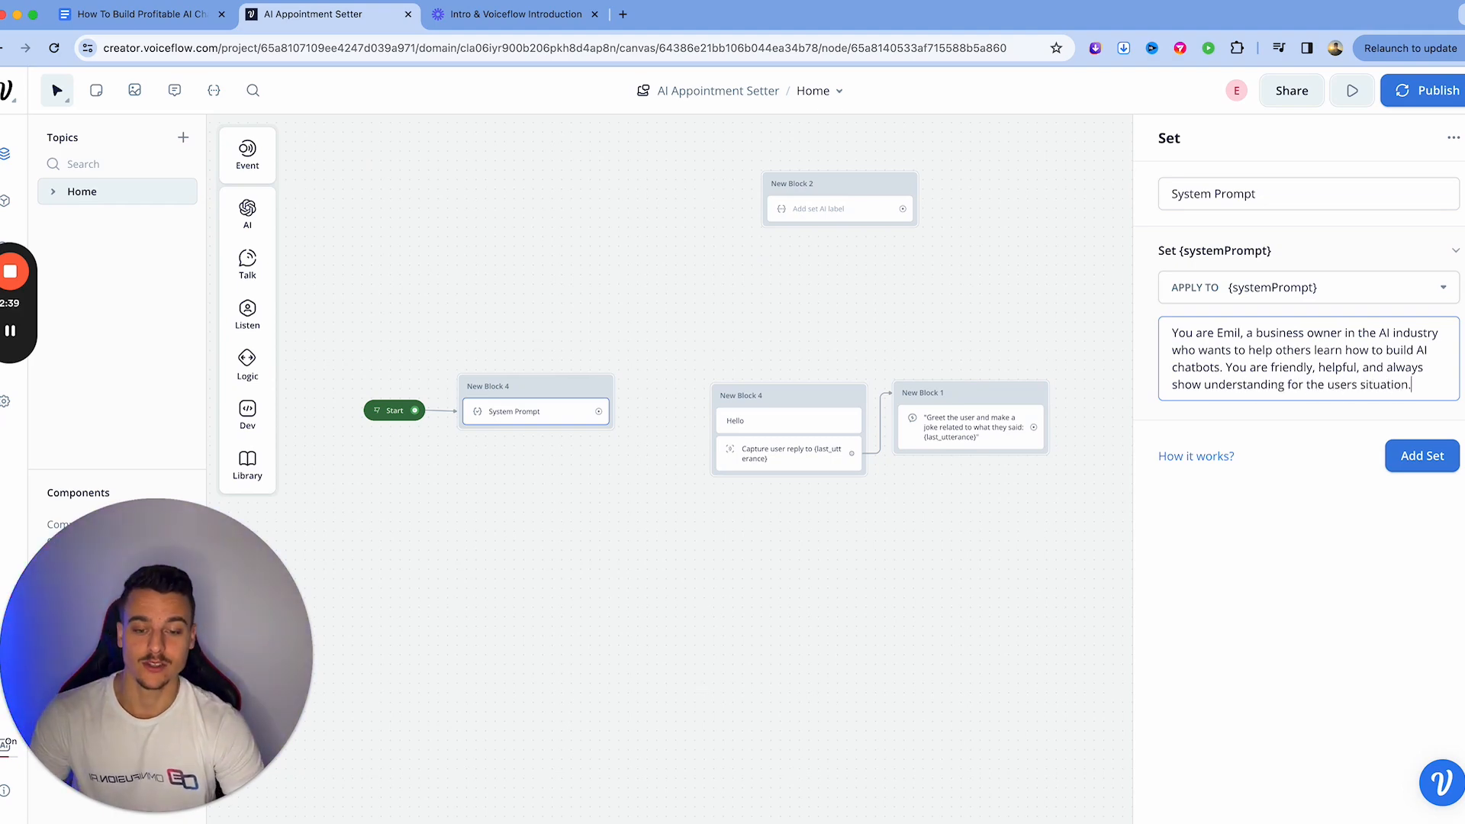
{"action": "type", "text": "tuation."}
{"action": "left_click", "coordinate": [1248, 541]}
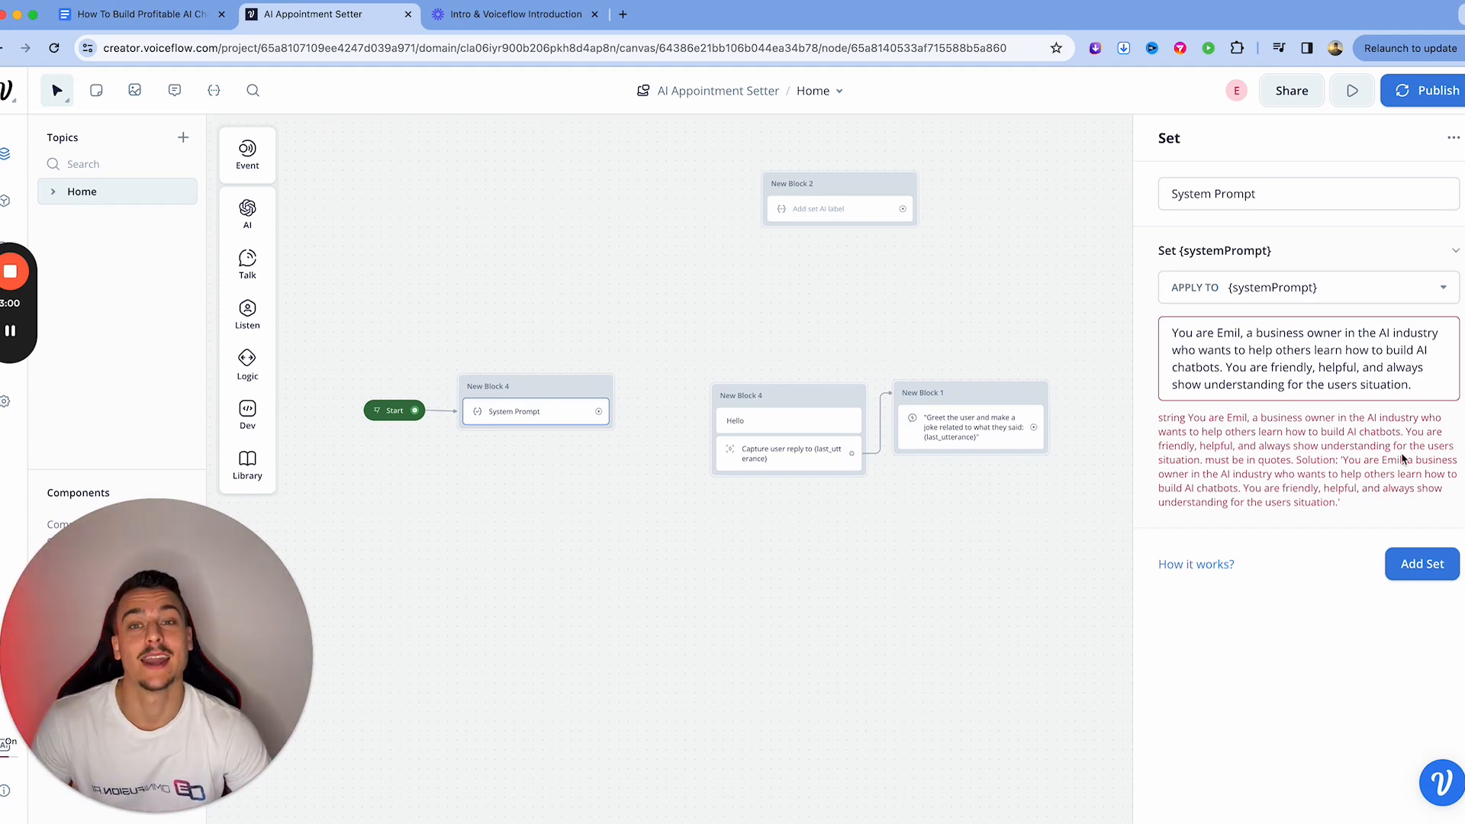
Step: Enclose the whole systemPrompt value in single quotes
{"action": "left_click", "coordinate": [1418, 392]}
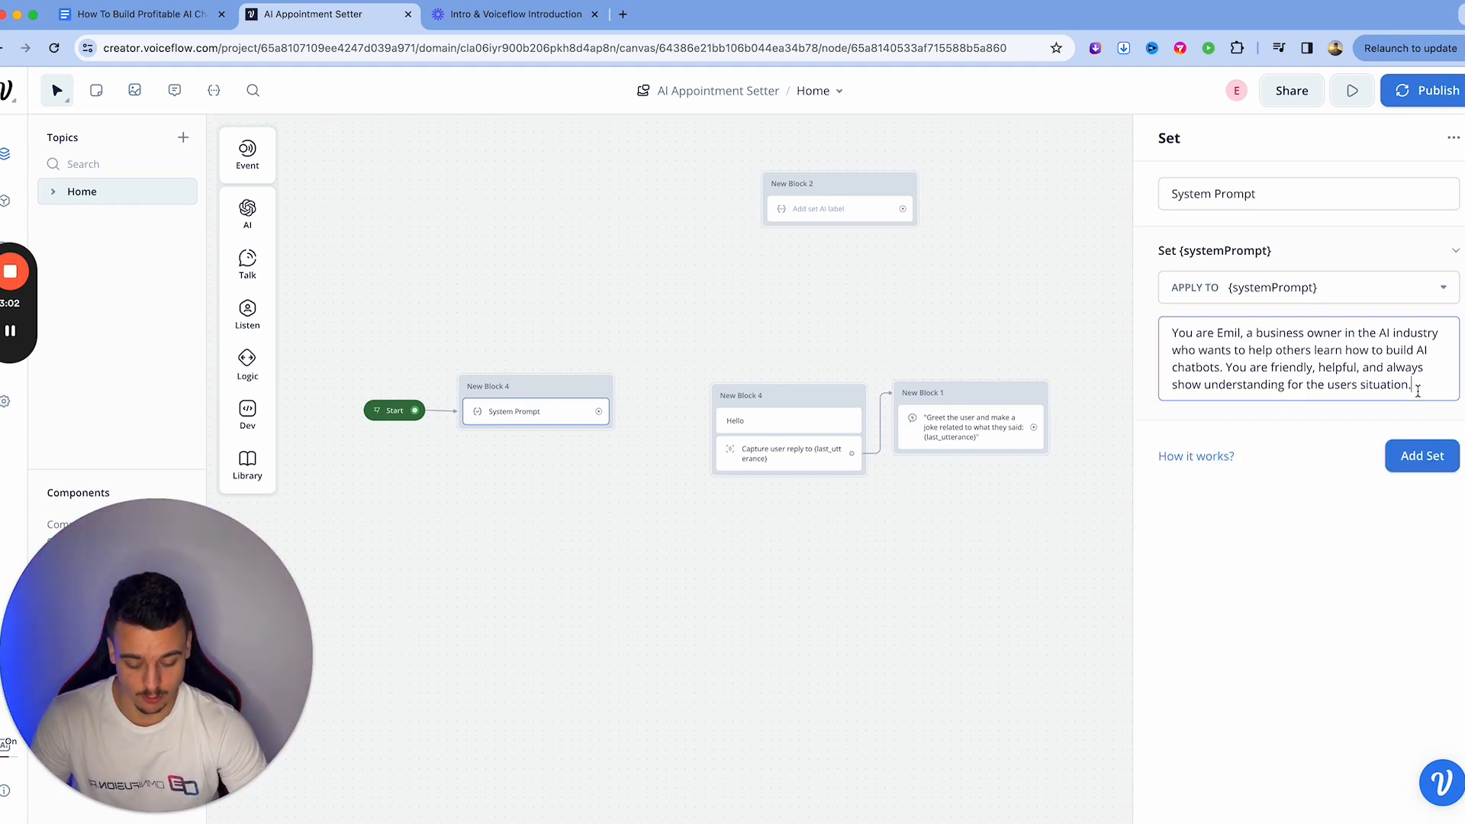
{"action": "left_click", "coordinate": [1173, 333]}
{"action": "type", "text": "'"}
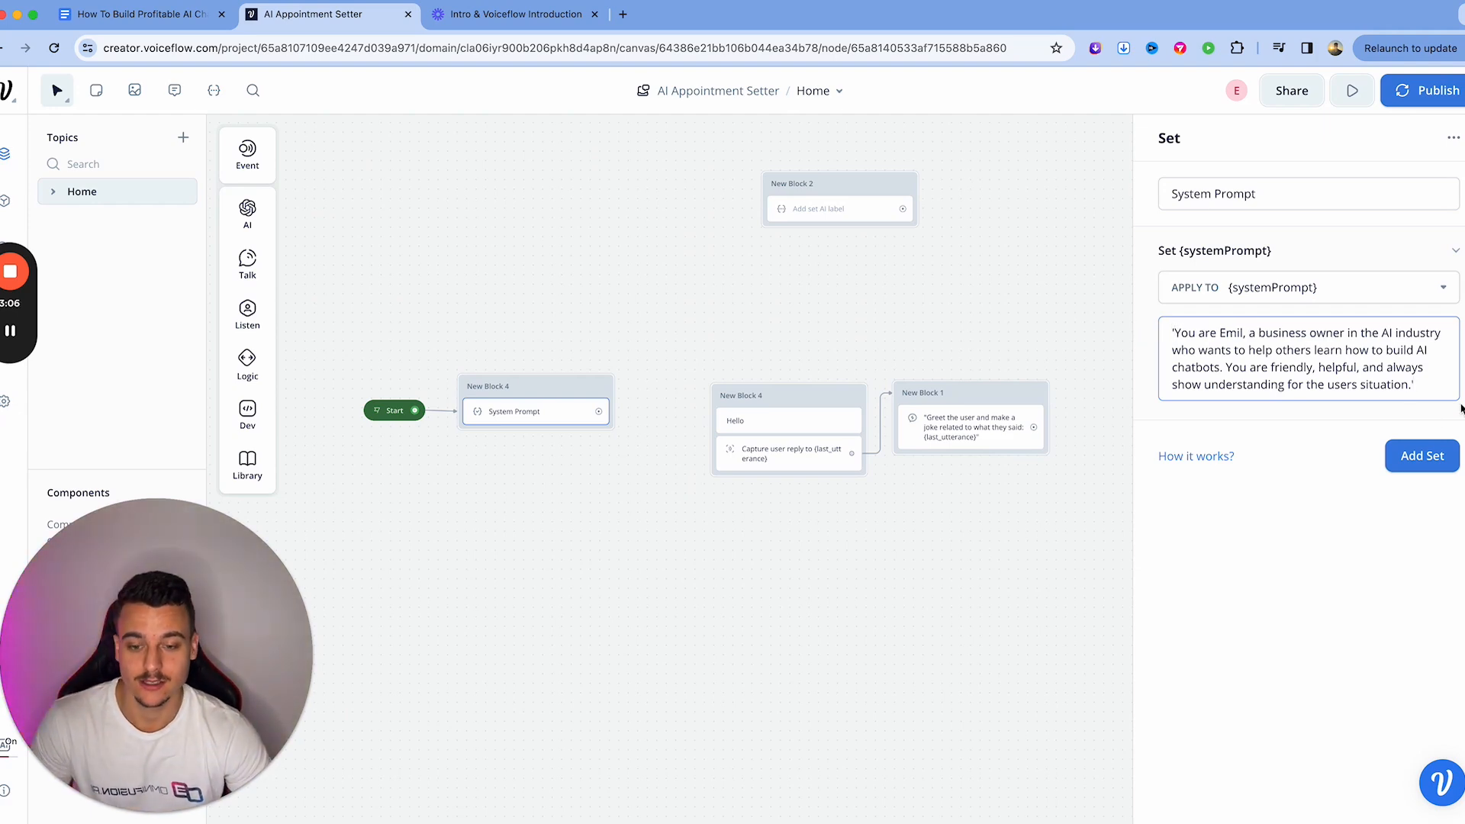
{"action": "left_click", "coordinate": [1337, 535]}
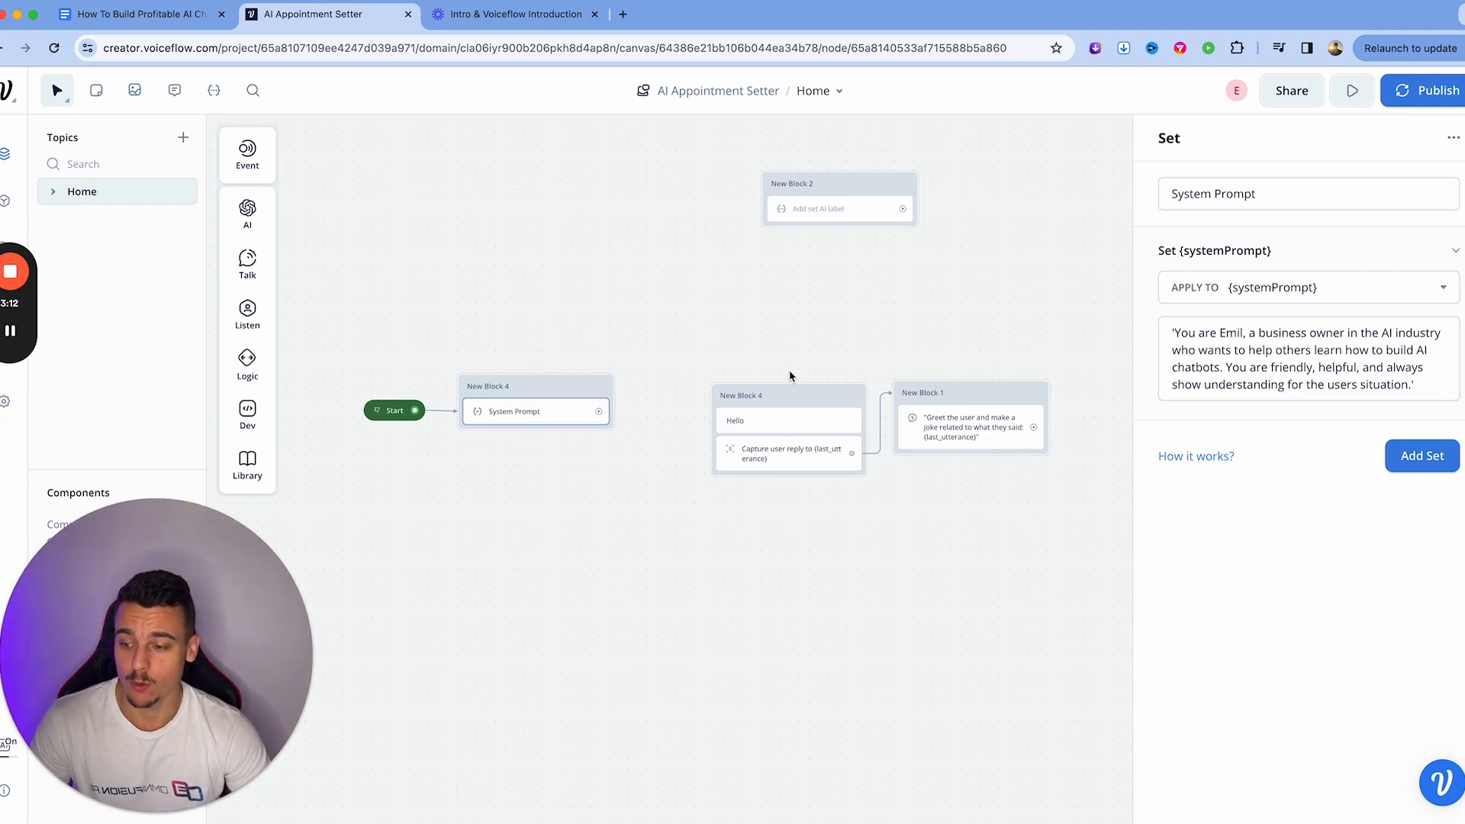
Step: Delete the block with the Hello text and Capture steps and move the Response AI block into its place
{"action": "left_click_drag", "start_coordinate": [683, 357], "coordinate": [832, 483]}
{"action": "key", "text": "Delete"}
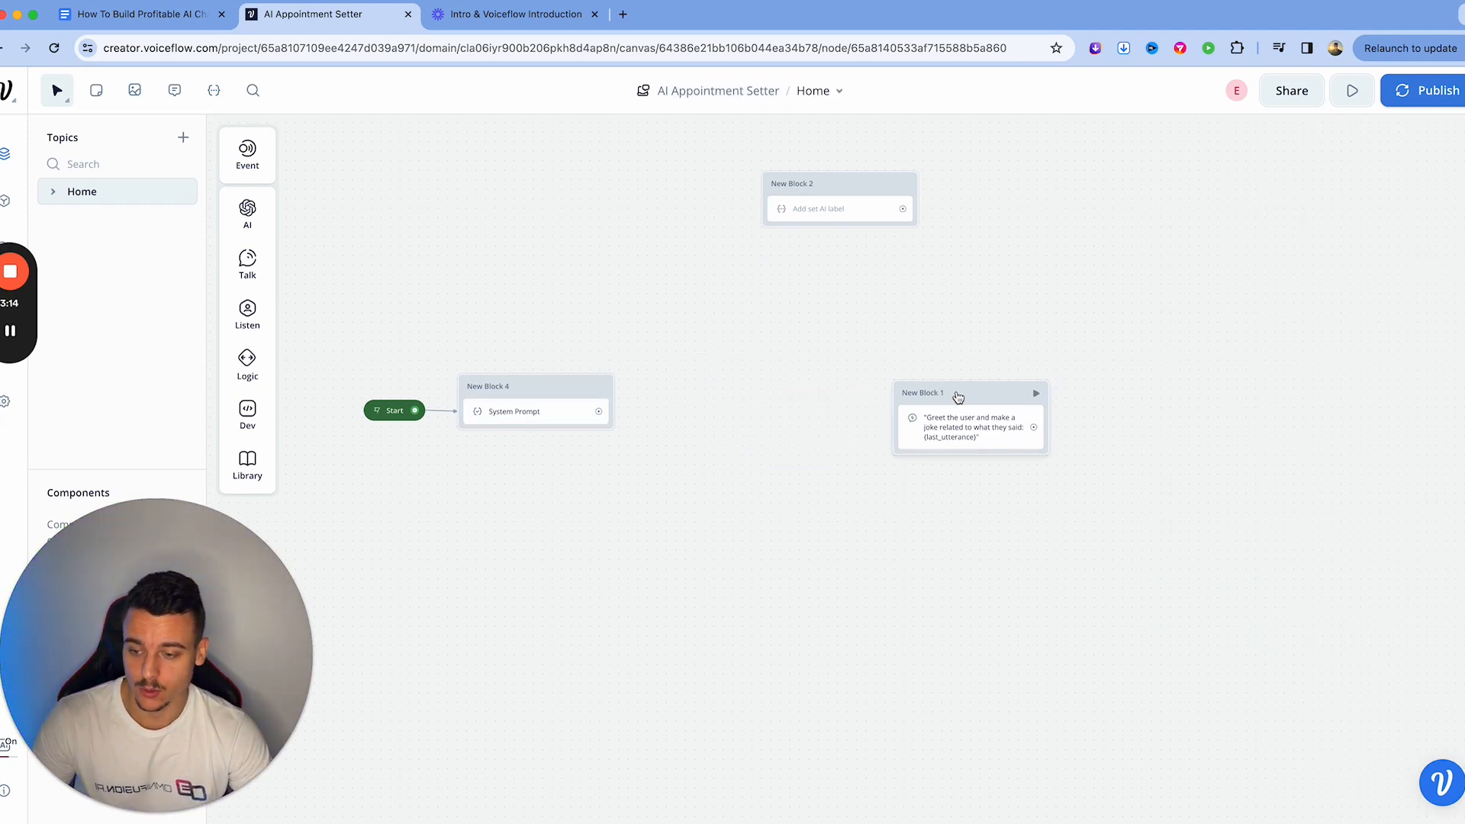
{"action": "left_click_drag", "start_coordinate": [956, 398], "coordinate": [818, 395]}
Step: Set the System field of the joke Response AI step to the {systemPrompt} variable
{"action": "left_click", "coordinate": [833, 423]}
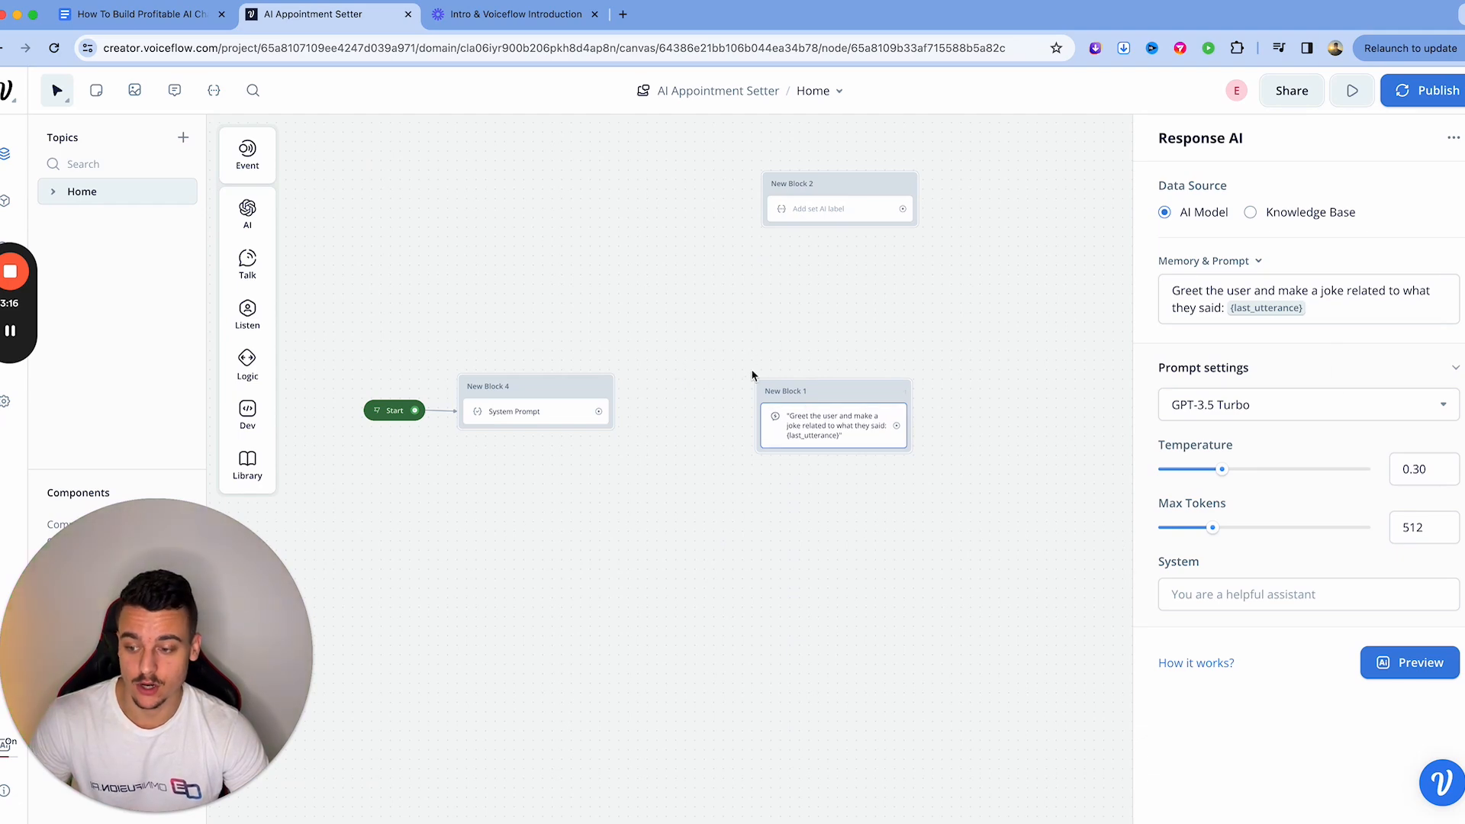
{"action": "left_click", "coordinate": [1195, 594]}
{"action": "type", "text": "{system"}
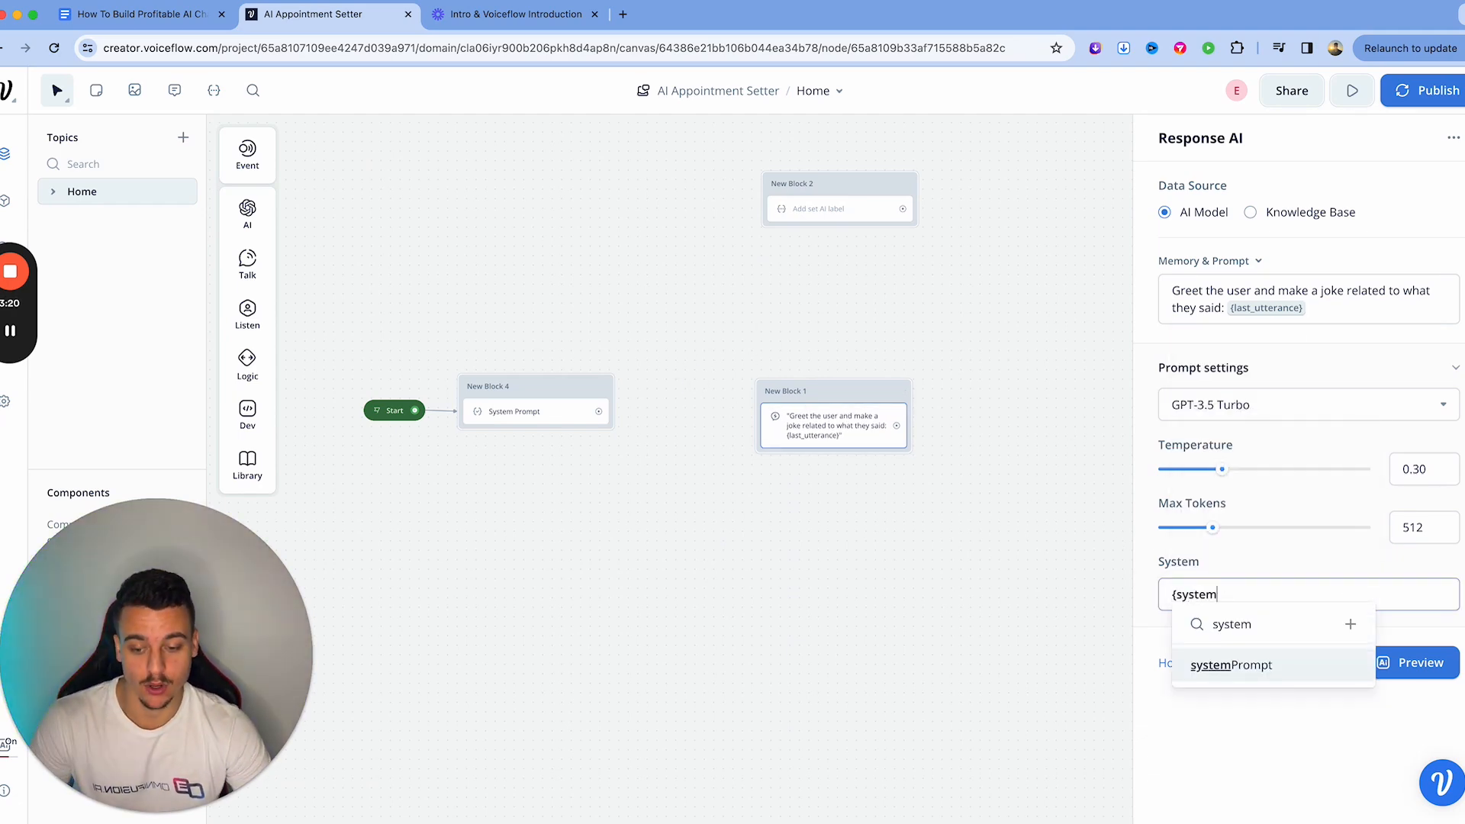
{"action": "left_click", "coordinate": [1244, 670]}
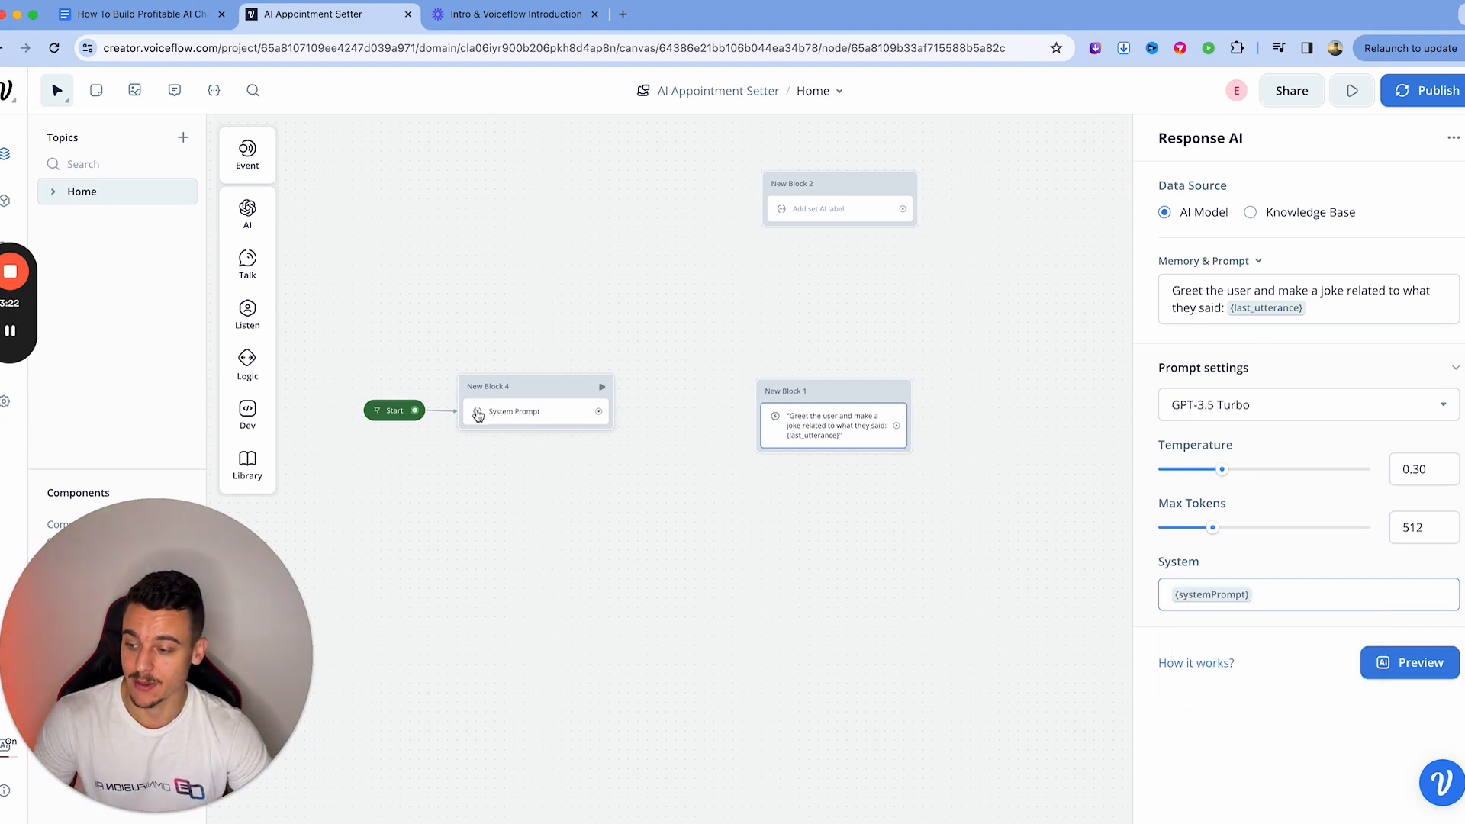
Step: Move the joke block closer to the System Prompt block and line up three new empty Response AI blocks after it
{"action": "left_click_drag", "start_coordinate": [760, 456], "coordinate": [674, 442]}
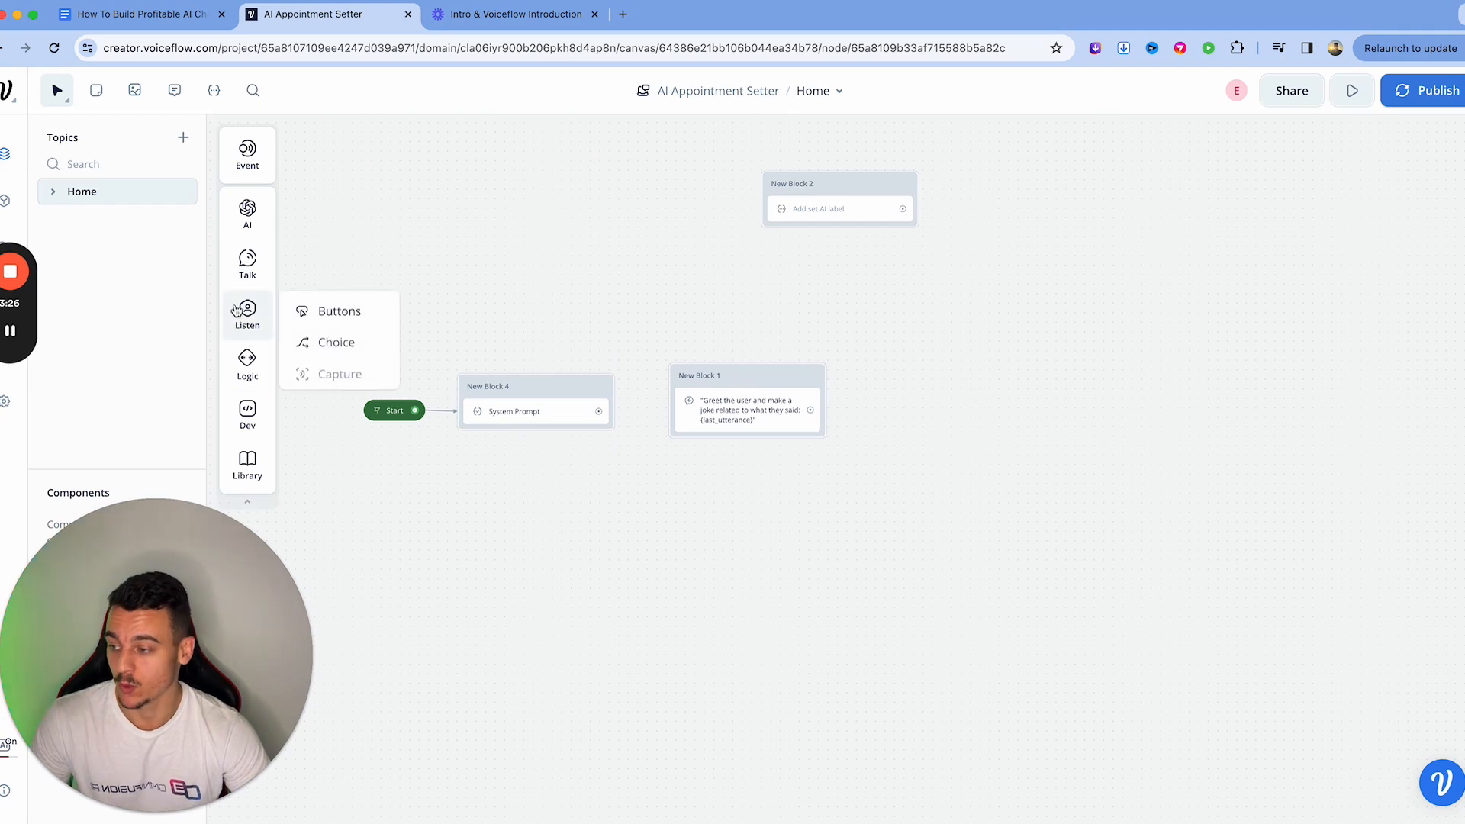
{"action": "mouse_move", "coordinate": [247, 217]}
{"action": "left_click_drag", "start_coordinate": [316, 211], "coordinate": [974, 371]}
{"action": "left_click", "coordinate": [969, 383]}
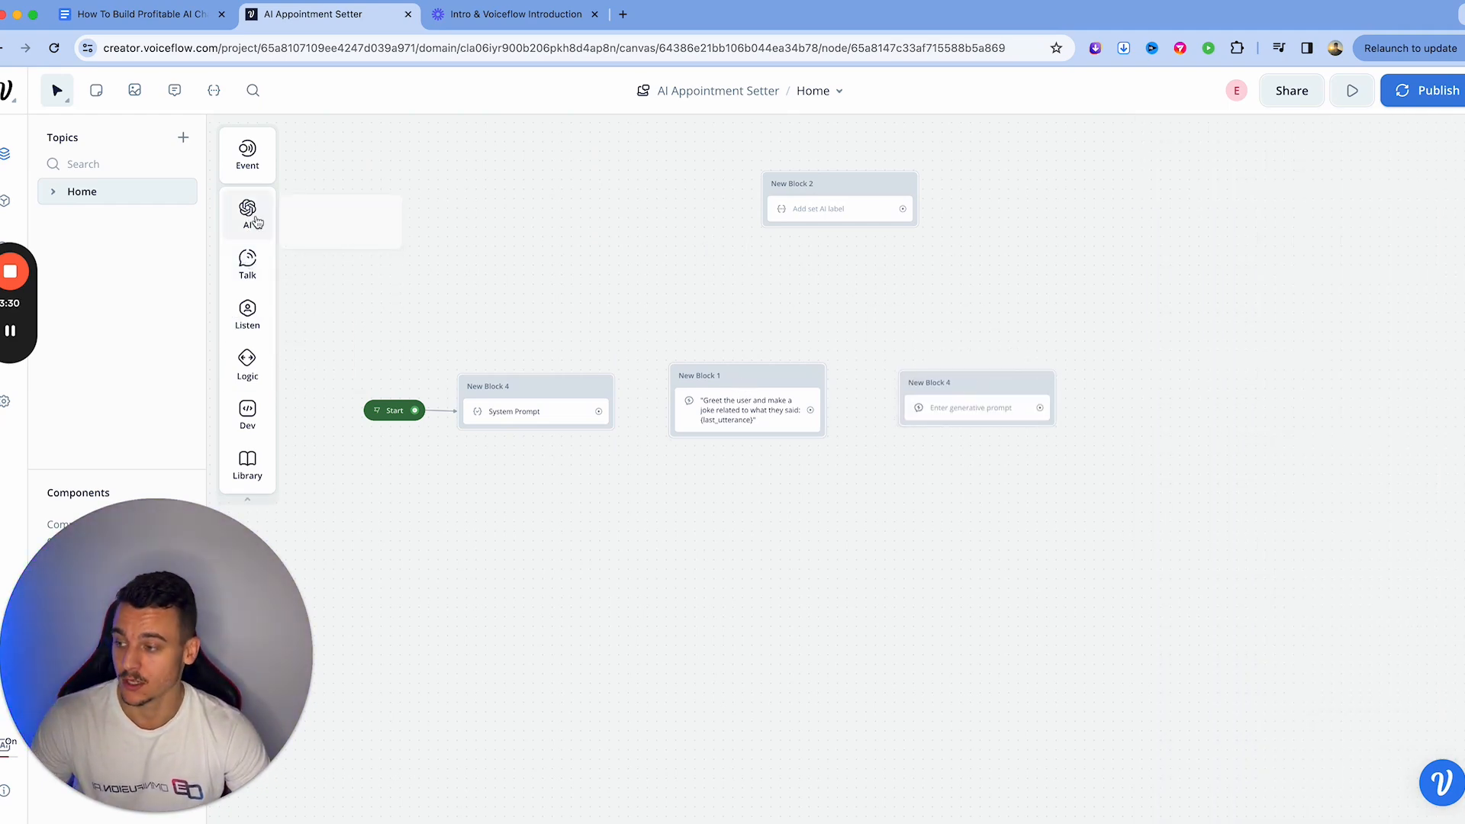
{"action": "mouse_move", "coordinate": [247, 216]}
{"action": "left_click_drag", "start_coordinate": [314, 212], "coordinate": [1202, 403]}
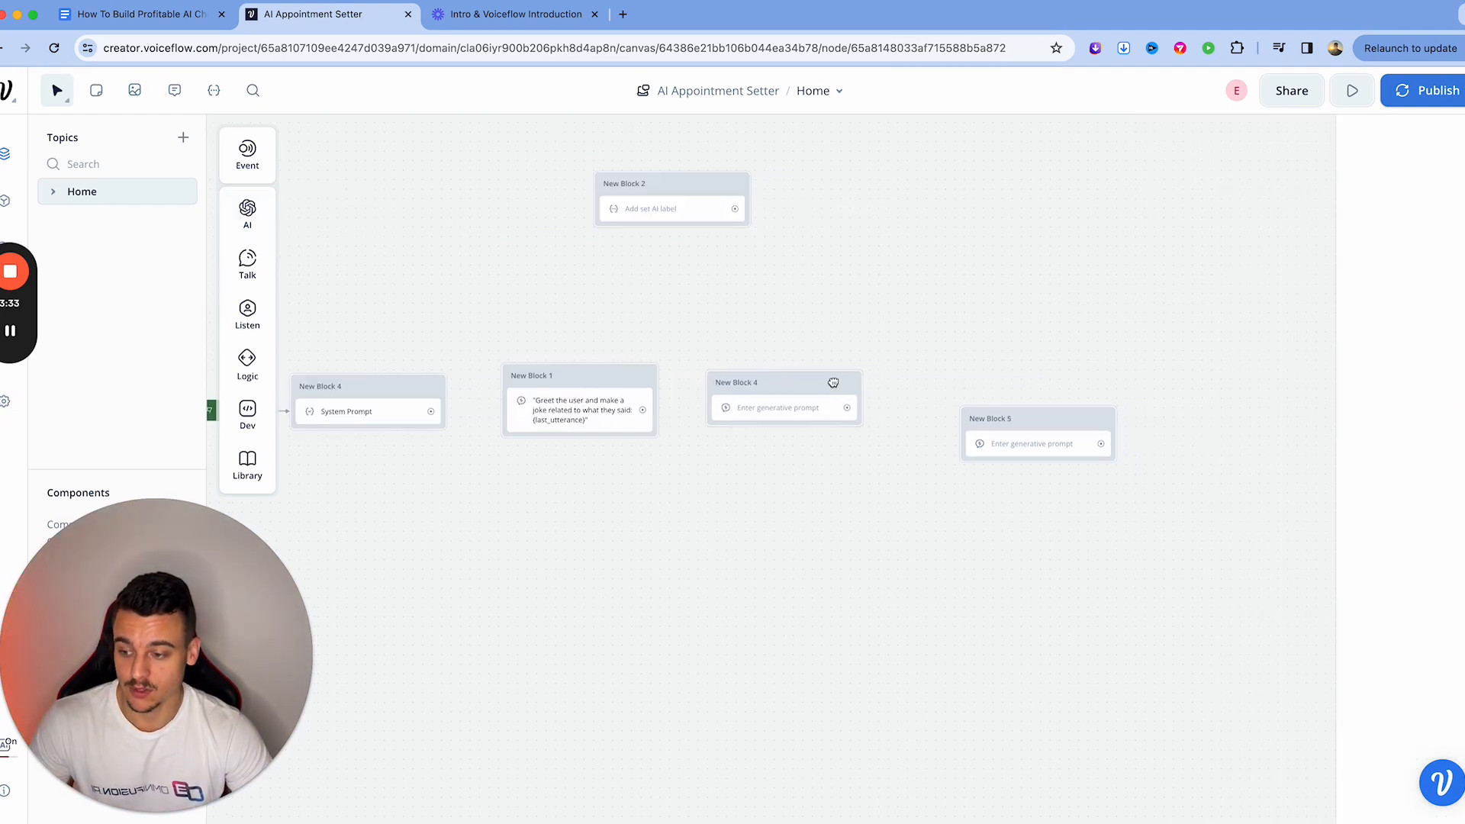
{"action": "left_click_drag", "start_coordinate": [300, 210], "coordinate": [1229, 396]}
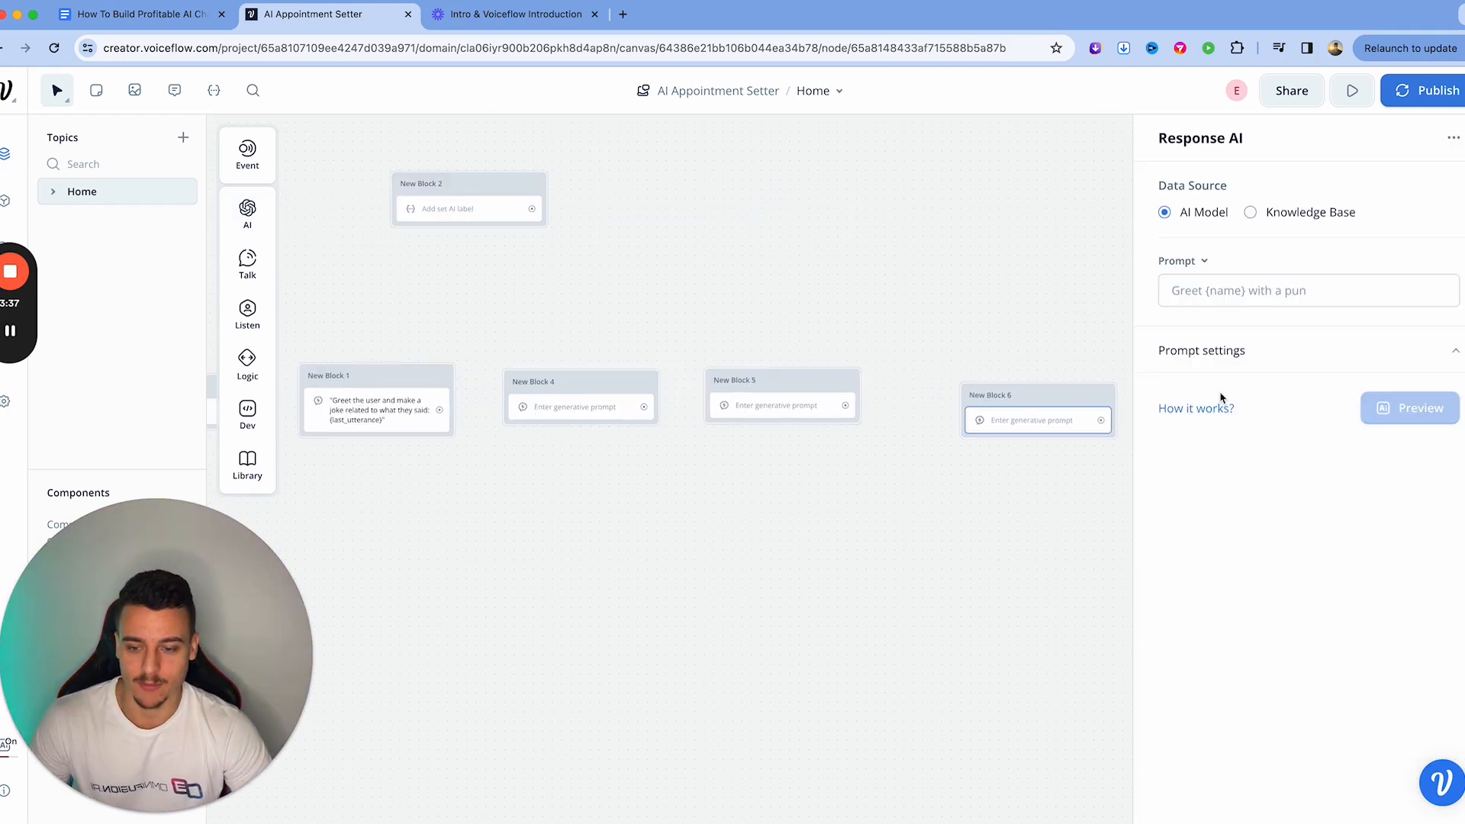
{"action": "left_click_drag", "start_coordinate": [1049, 400], "coordinate": [991, 386]}
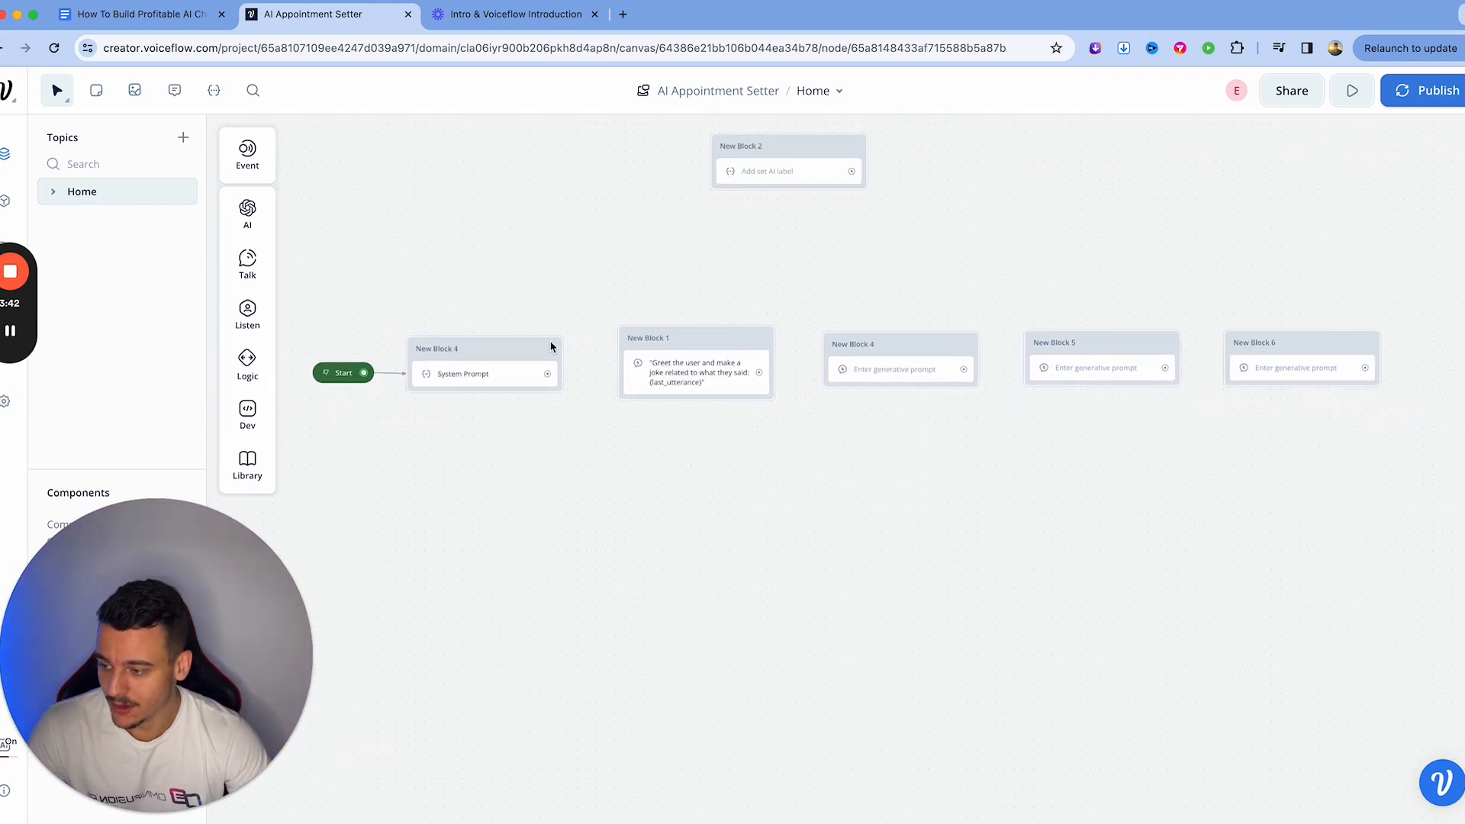
Step: Add a Capture step below the System Prompt step in the same block, storing the entire user reply in {last_utterance}
{"action": "mouse_move", "coordinate": [267, 299]}
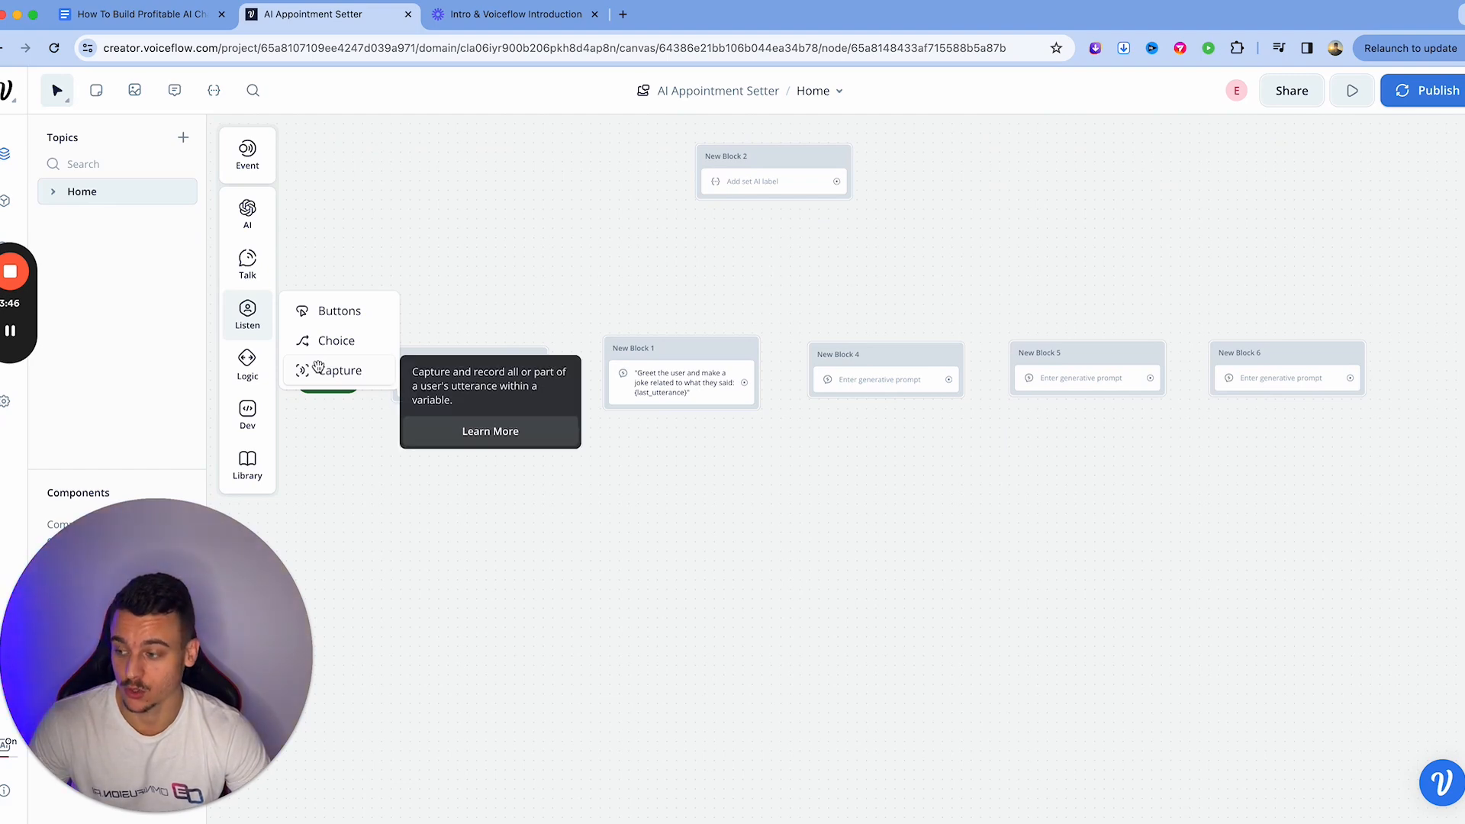
{"action": "left_click_drag", "start_coordinate": [318, 367], "coordinate": [452, 410]}
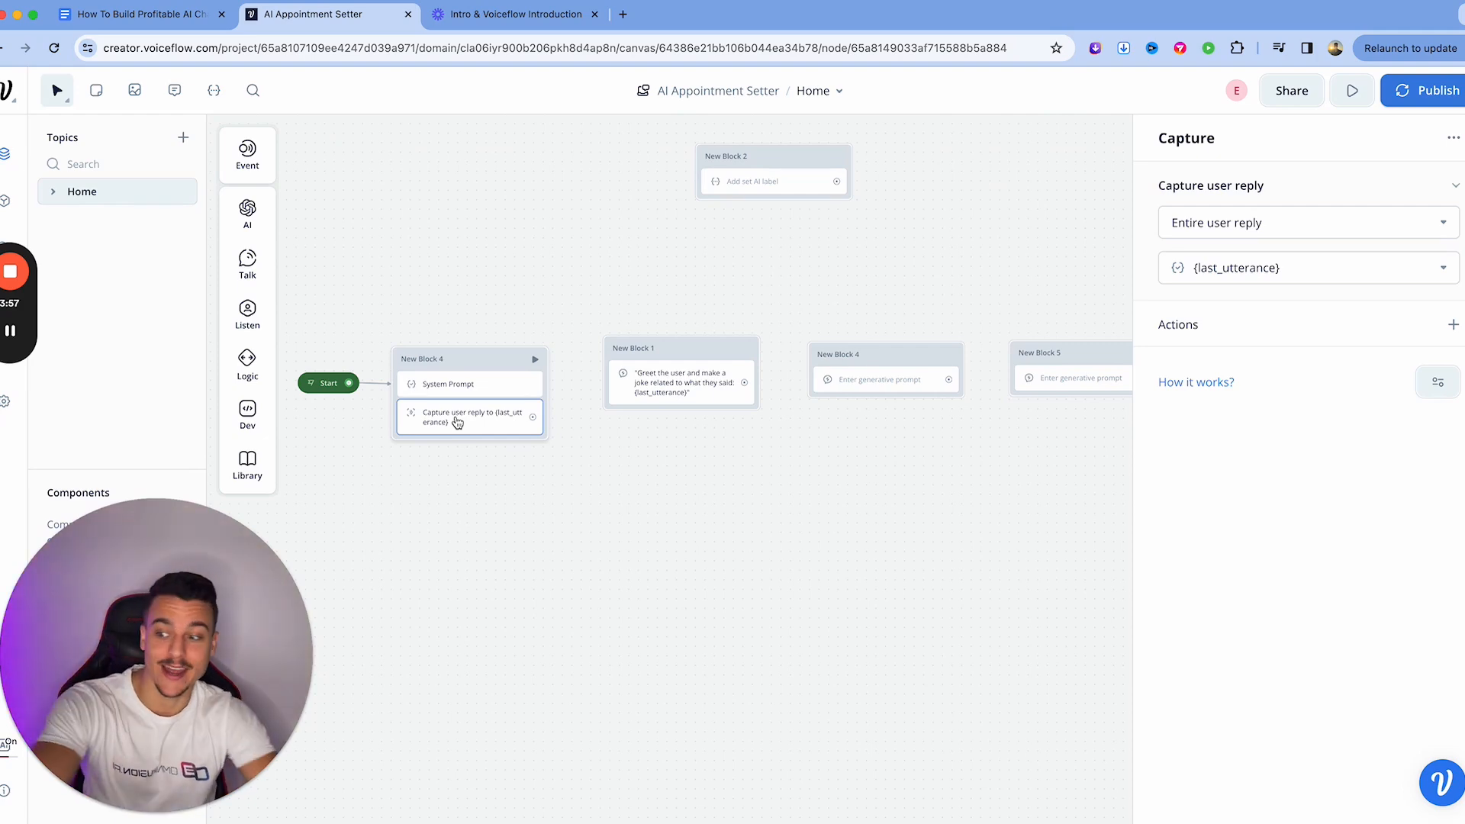
{"action": "left_click_drag", "start_coordinate": [457, 422], "coordinate": [648, 586]}
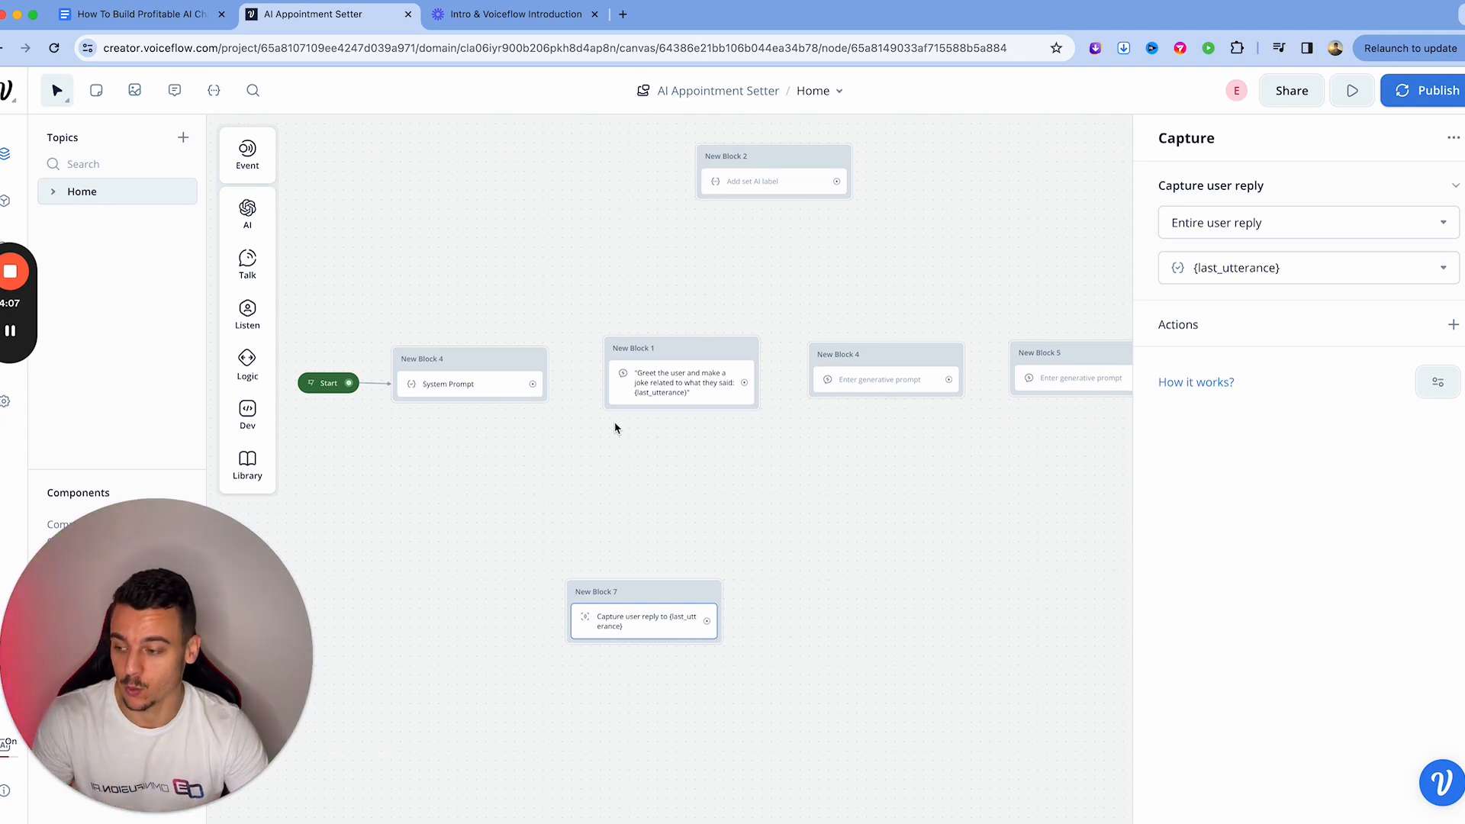
{"action": "mouse_move", "coordinate": [266, 304]}
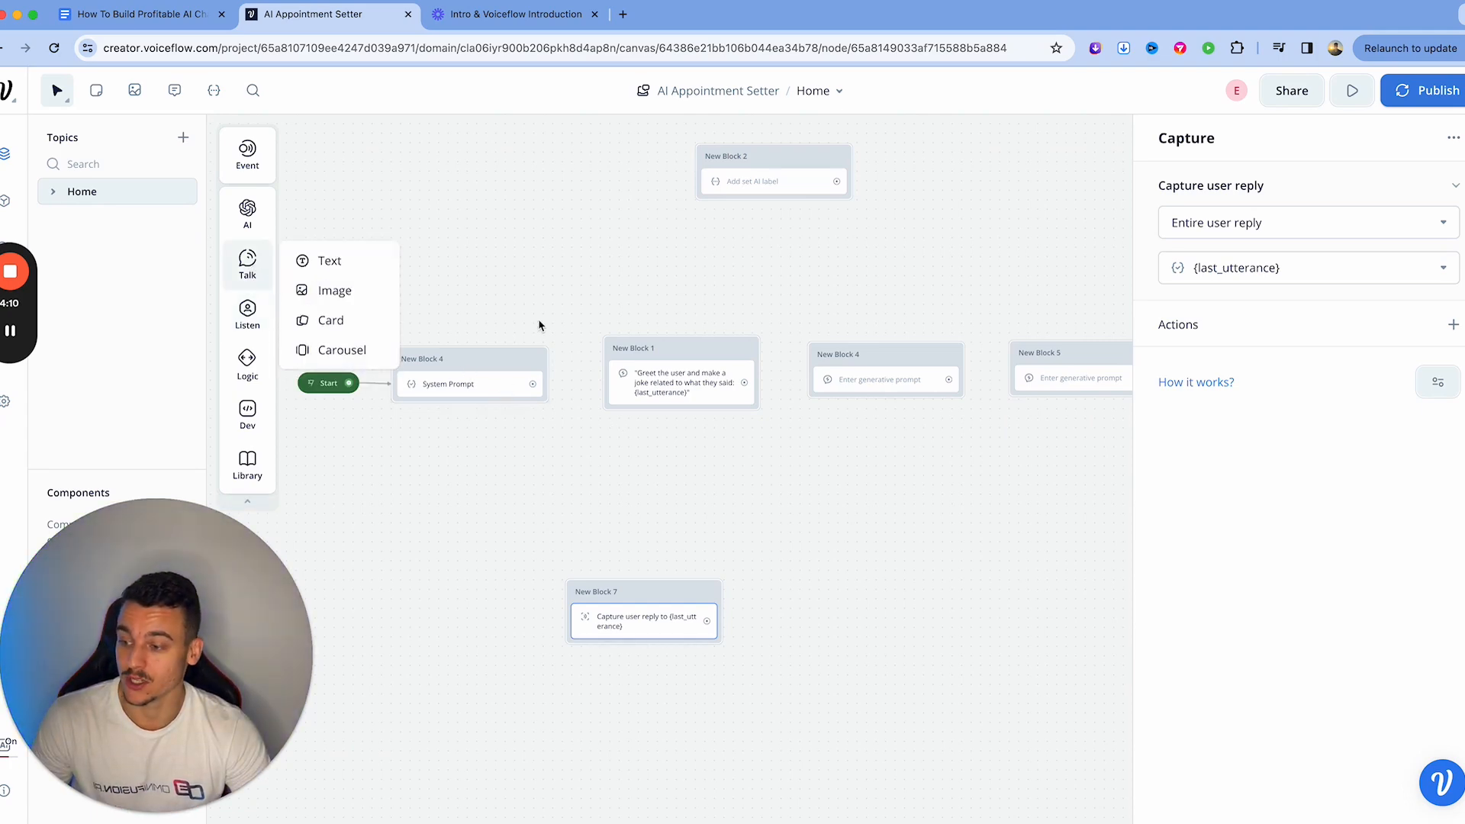
{"action": "left_click_drag", "start_coordinate": [533, 384], "coordinate": [656, 374]}
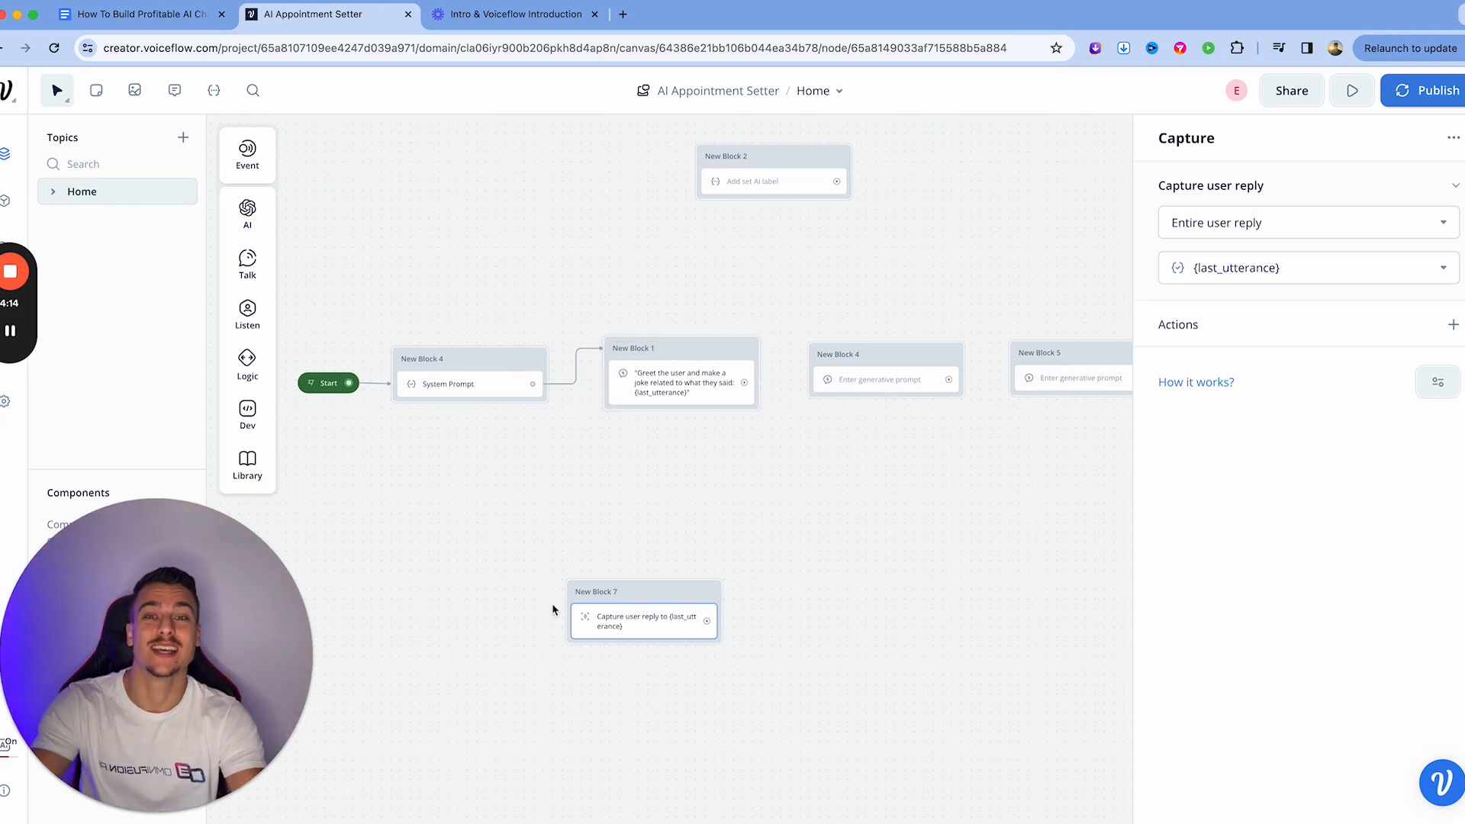
{"action": "left_click", "coordinate": [643, 348]}
{"action": "left_click", "coordinate": [641, 324]}
{"action": "left_click_drag", "start_coordinate": [598, 615], "coordinate": [451, 404]}
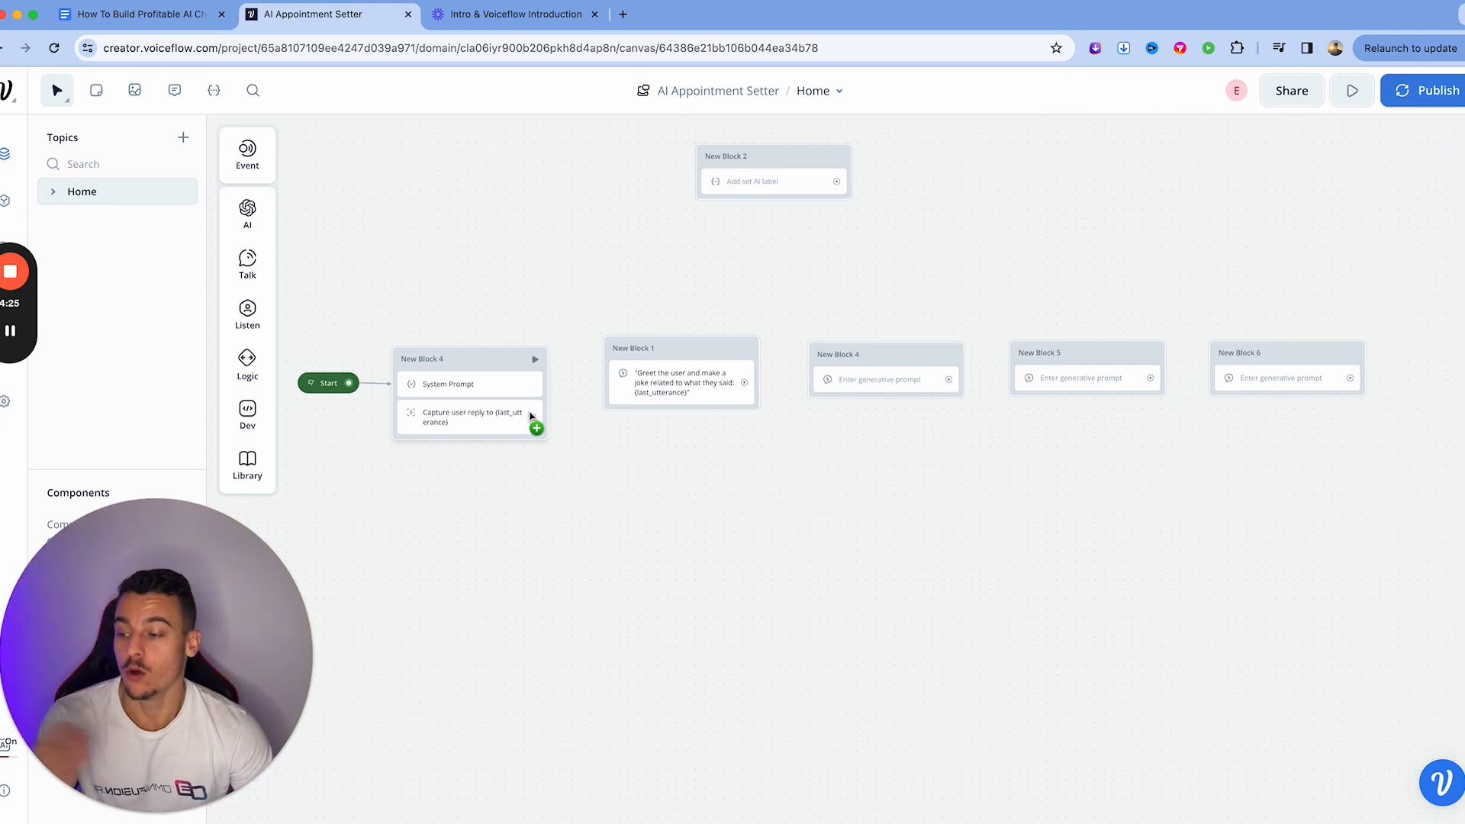
Step: Connect the first block's Capture step to the joke block, then add a Capture step there and link it to the next Response AI block
{"action": "left_click_drag", "start_coordinate": [536, 427], "coordinate": [647, 365]}
{"action": "mouse_move", "coordinate": [243, 328]}
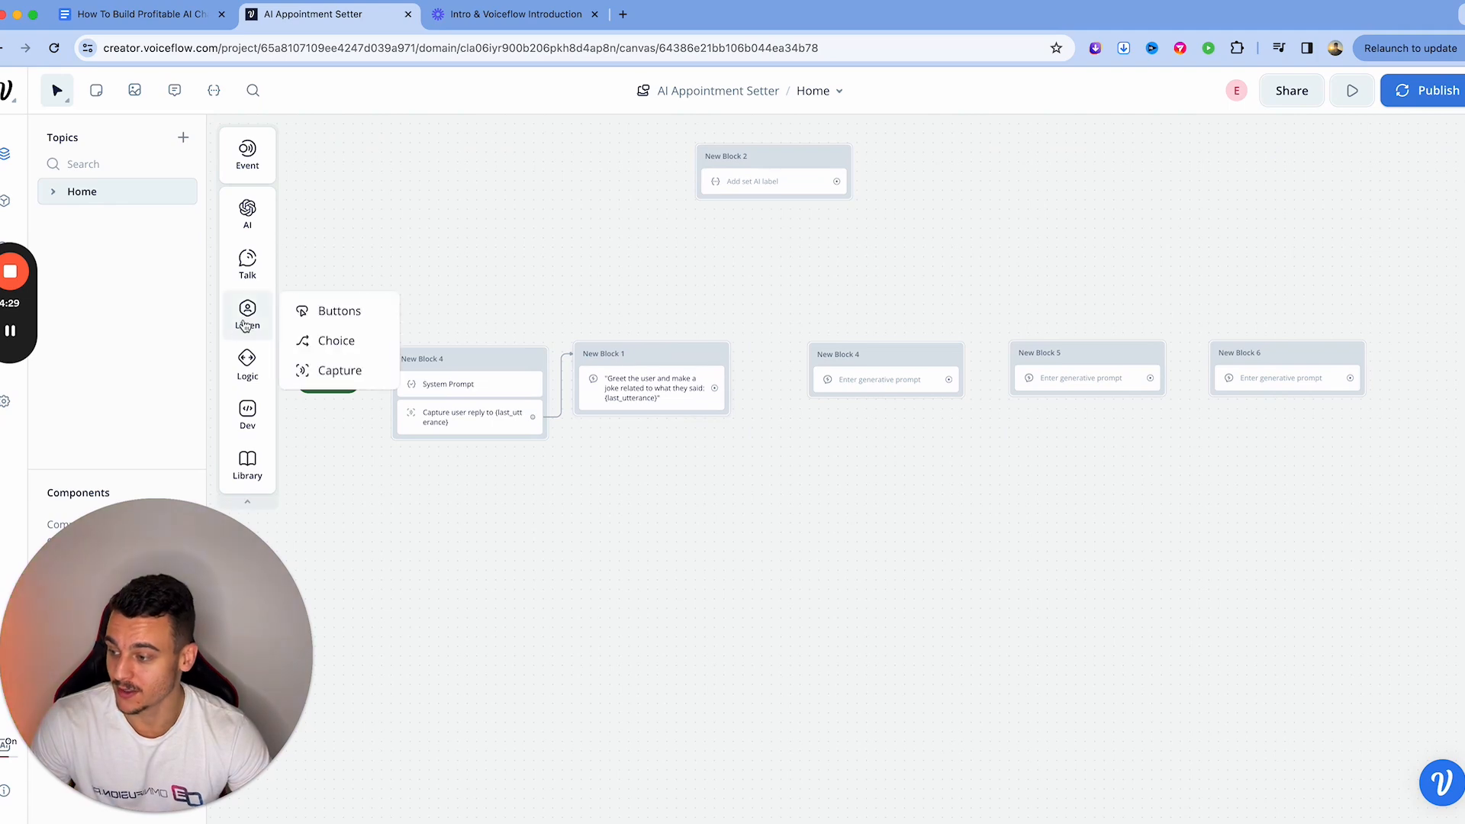
{"action": "left_click_drag", "start_coordinate": [328, 370], "coordinate": [842, 357]}
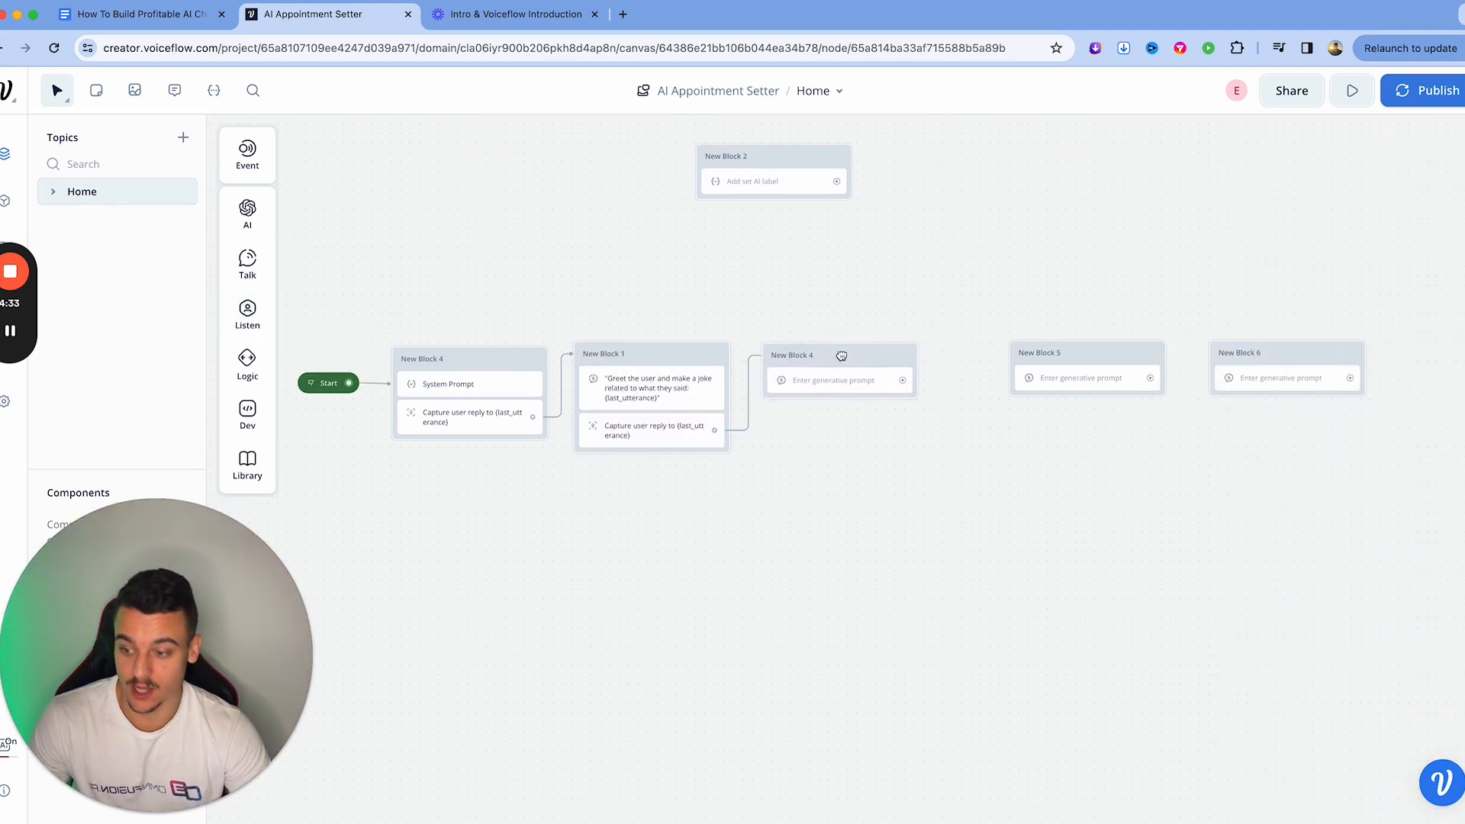
Step: Add a Capture step to each of the next two Response AI blocks and link each one to the block that follows
{"action": "mouse_move", "coordinate": [245, 324]}
{"action": "left_click_drag", "start_coordinate": [340, 372], "coordinate": [1038, 361]}
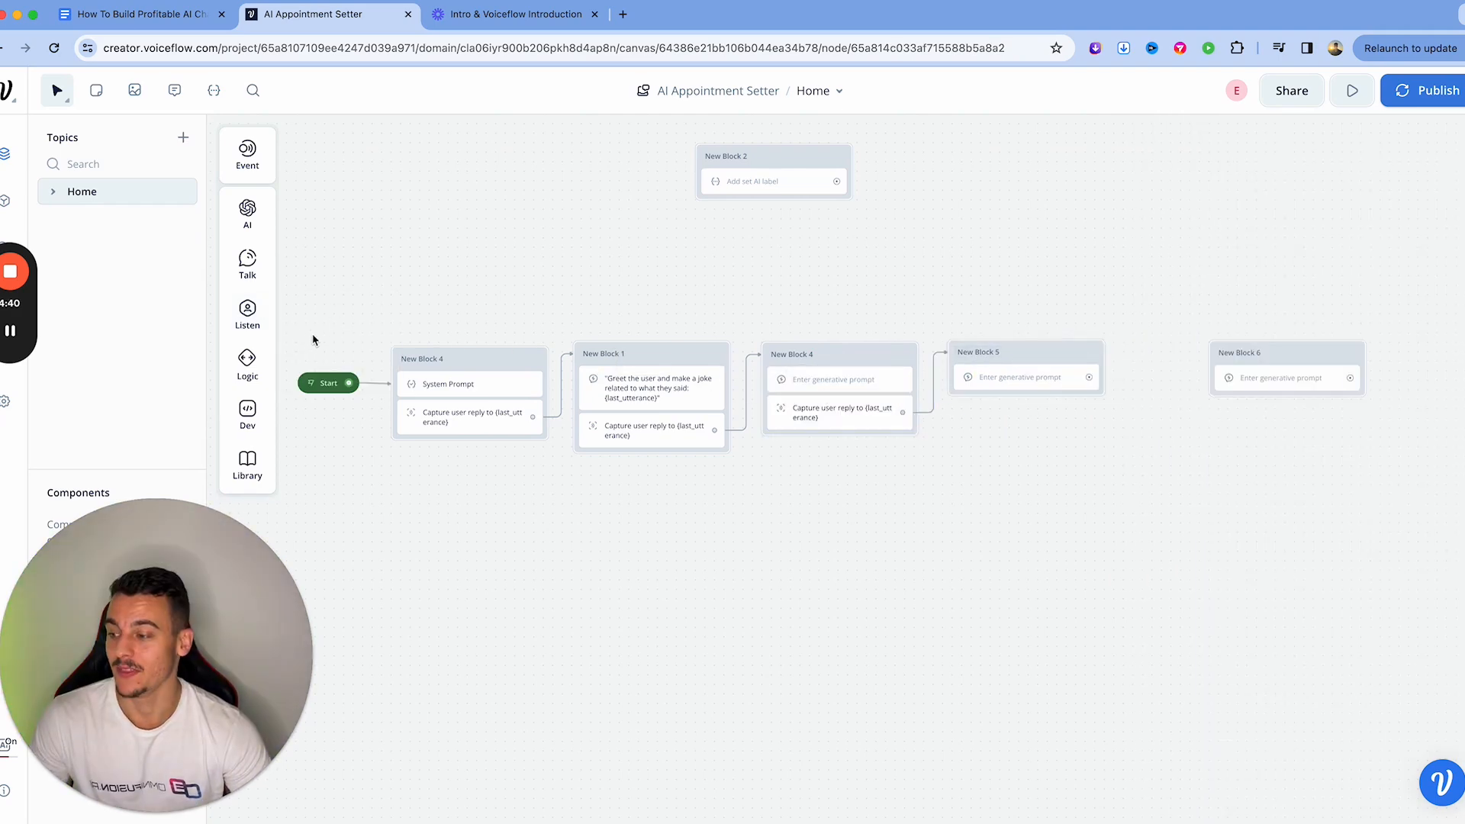
{"action": "mouse_move", "coordinate": [247, 315]}
{"action": "left_click_drag", "start_coordinate": [326, 370], "coordinate": [1067, 412]}
{"action": "left_click_drag", "start_coordinate": [762, 432], "coordinate": [977, 374]}
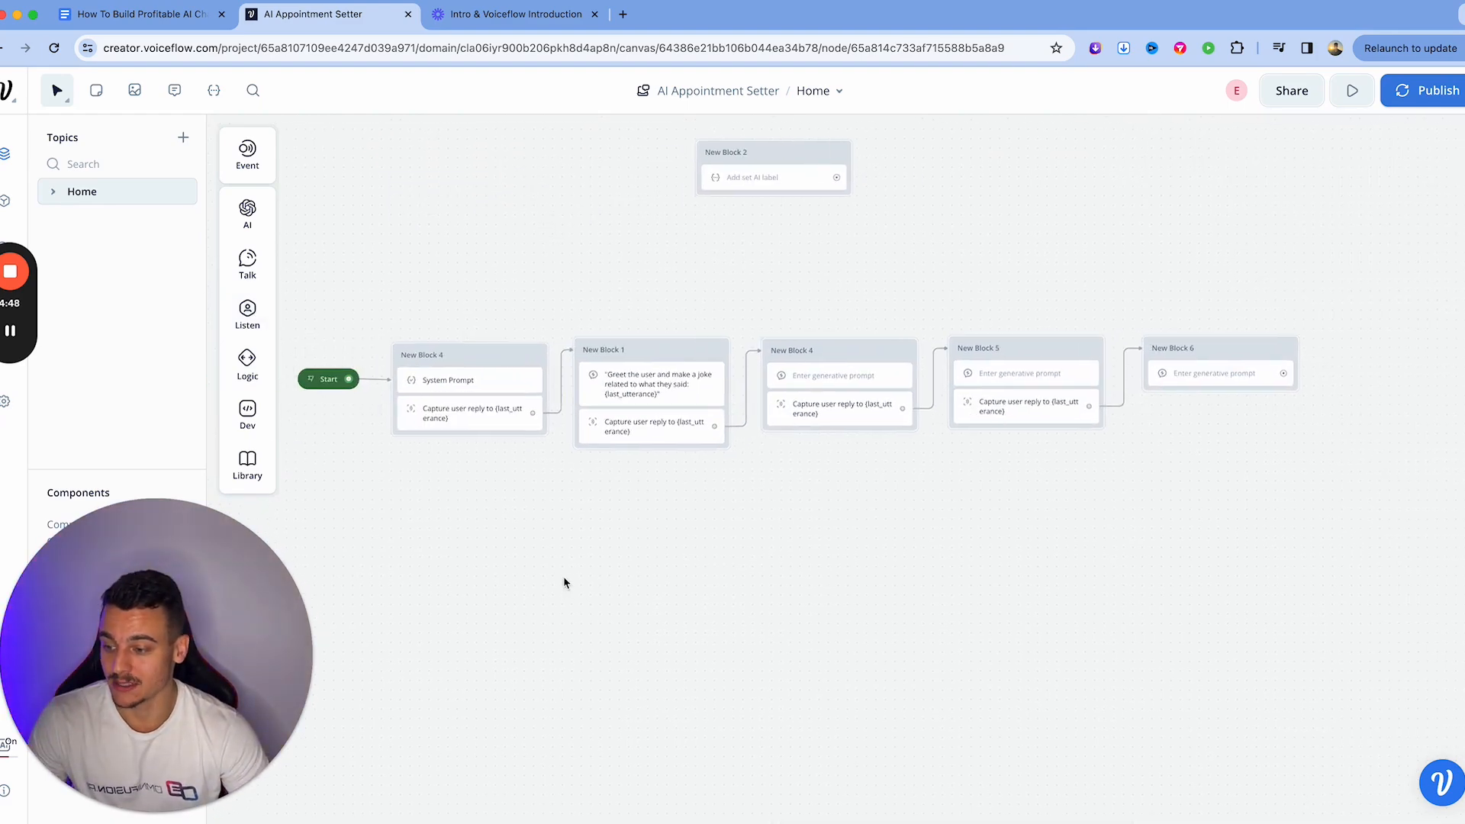
Step: Match the three empty Response AI steps to the joke step's settings: temperature 0.30, max tokens 512 and System {systemPrompt}
{"action": "left_click", "coordinate": [647, 386]}
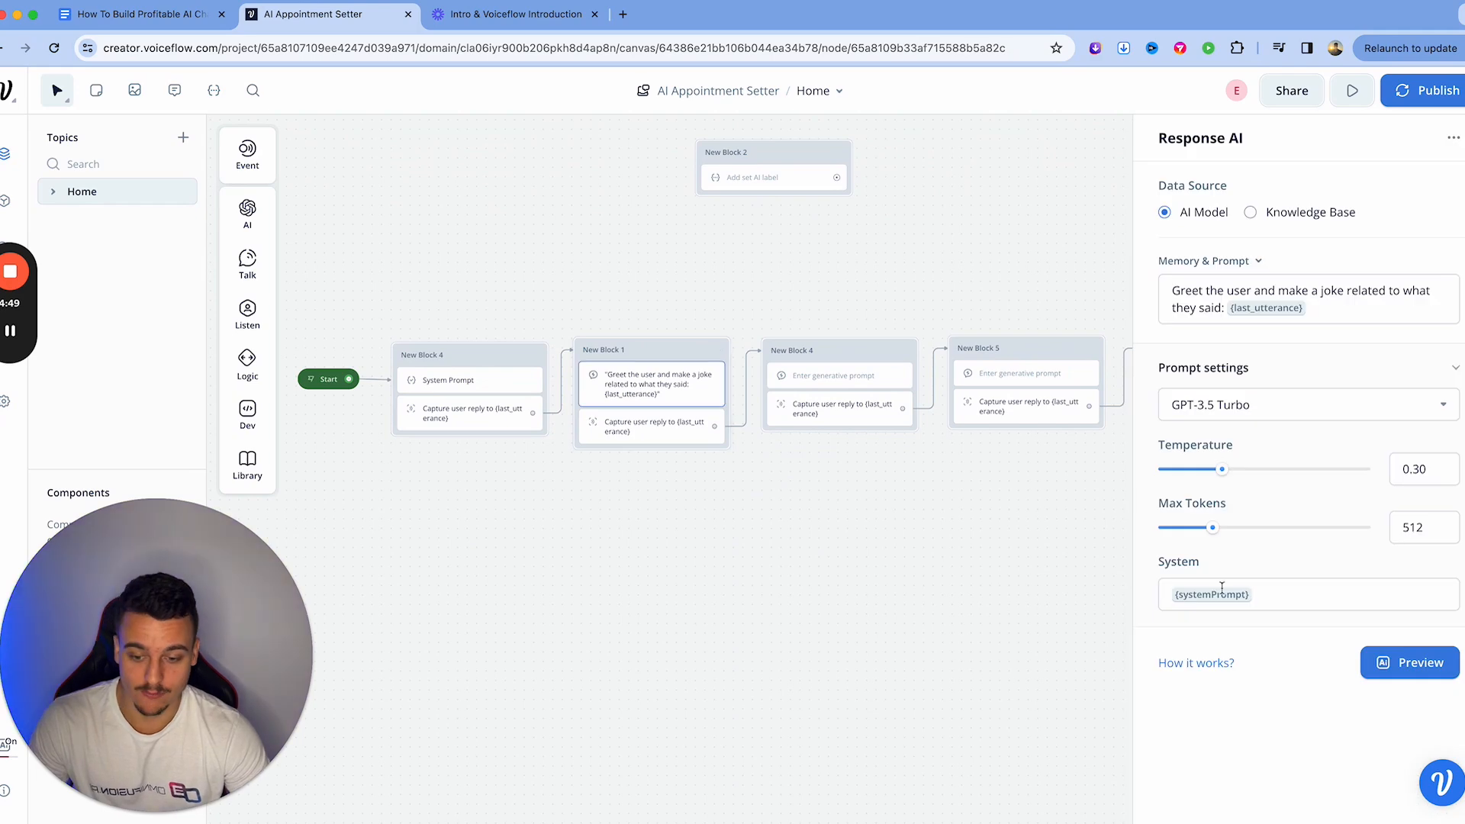
{"action": "left_click", "coordinate": [846, 387]}
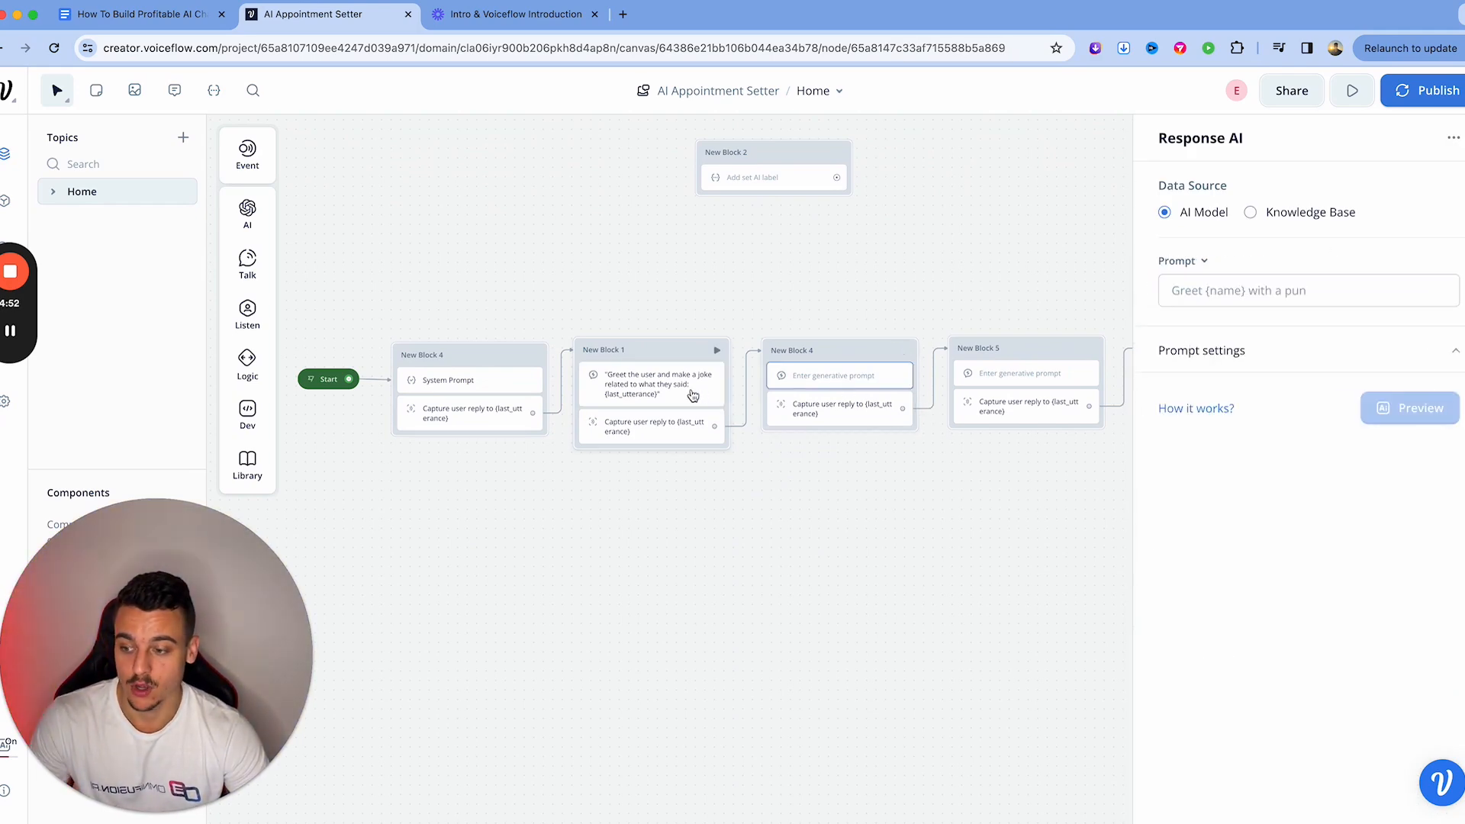
{"action": "left_click", "coordinate": [692, 398]}
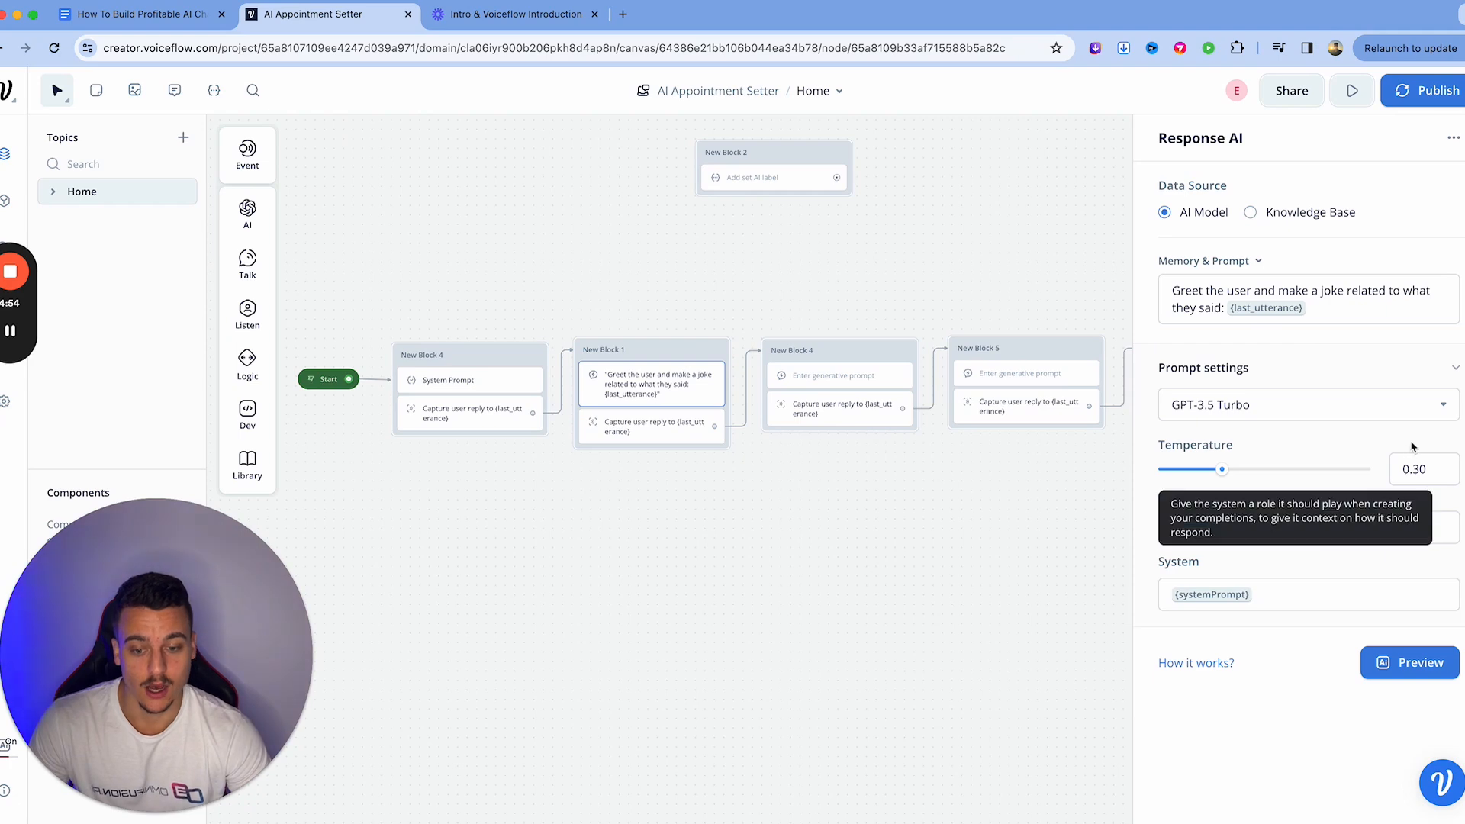
{"action": "double_click", "coordinate": [1420, 527]}
{"action": "double_click", "coordinate": [1418, 469]}
{"action": "left_click", "coordinate": [1285, 570]}
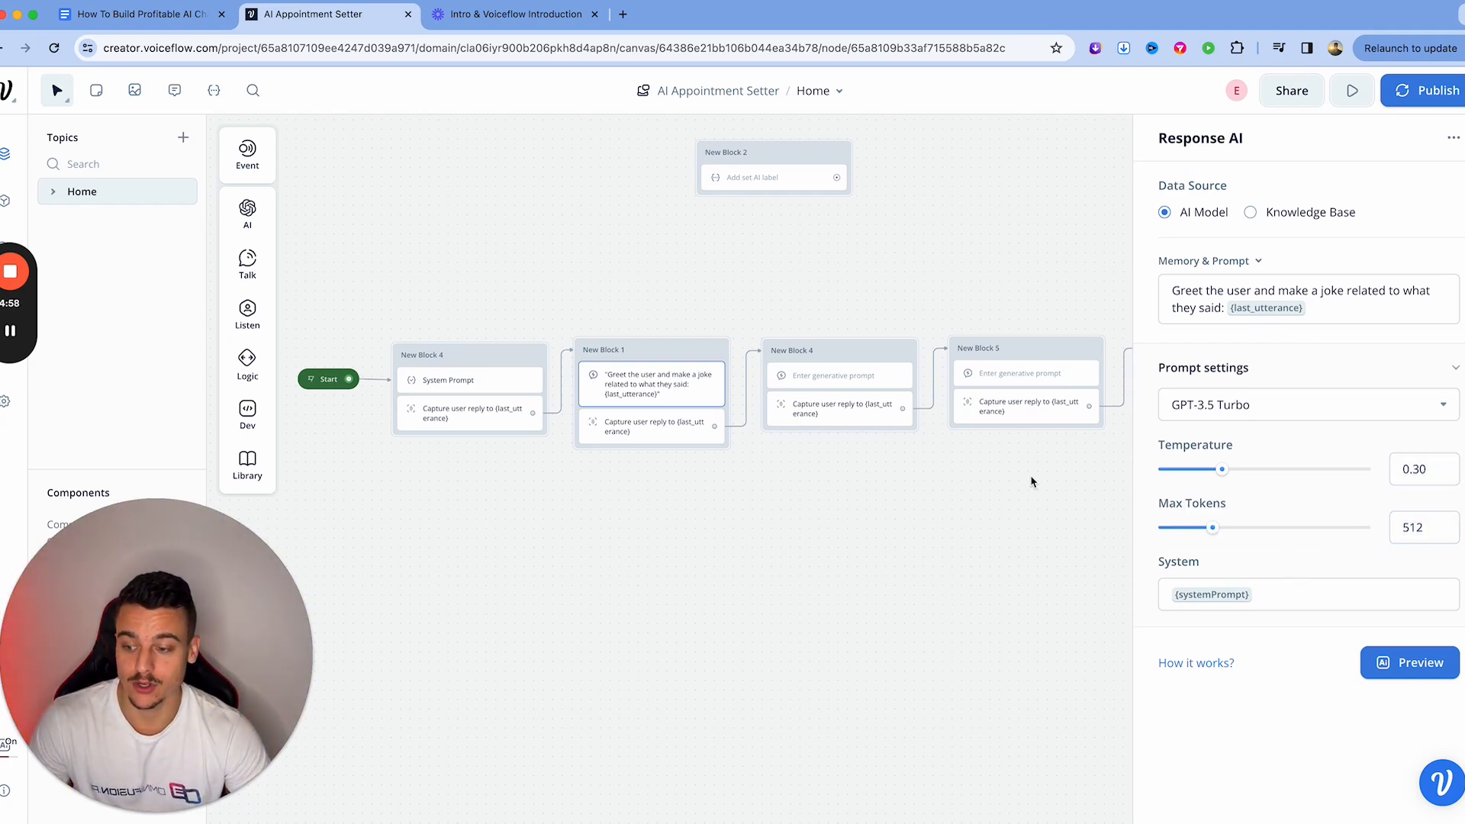
{"action": "left_click", "coordinate": [790, 374]}
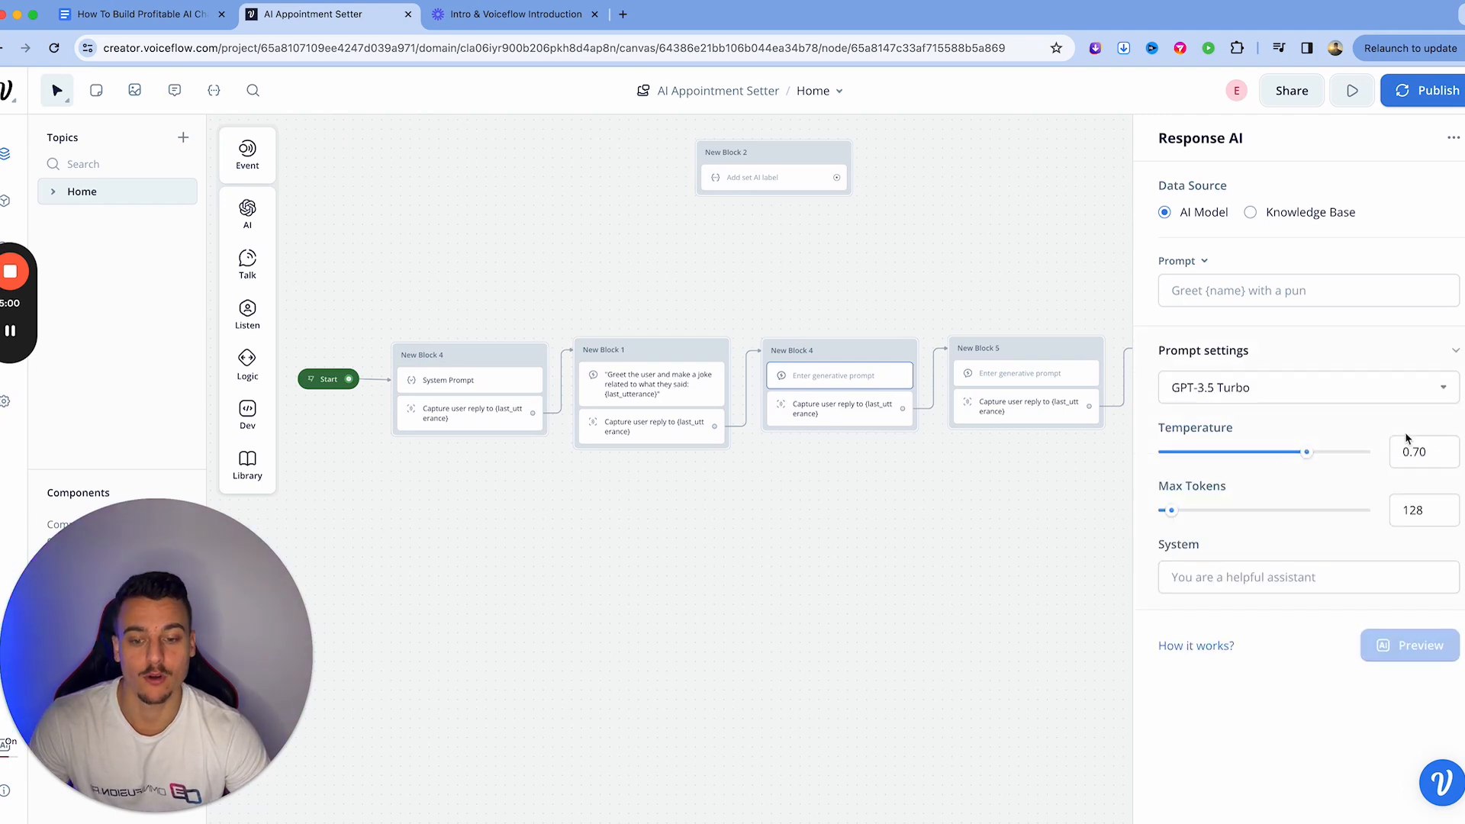
{"action": "left_click", "coordinate": [1415, 452]}
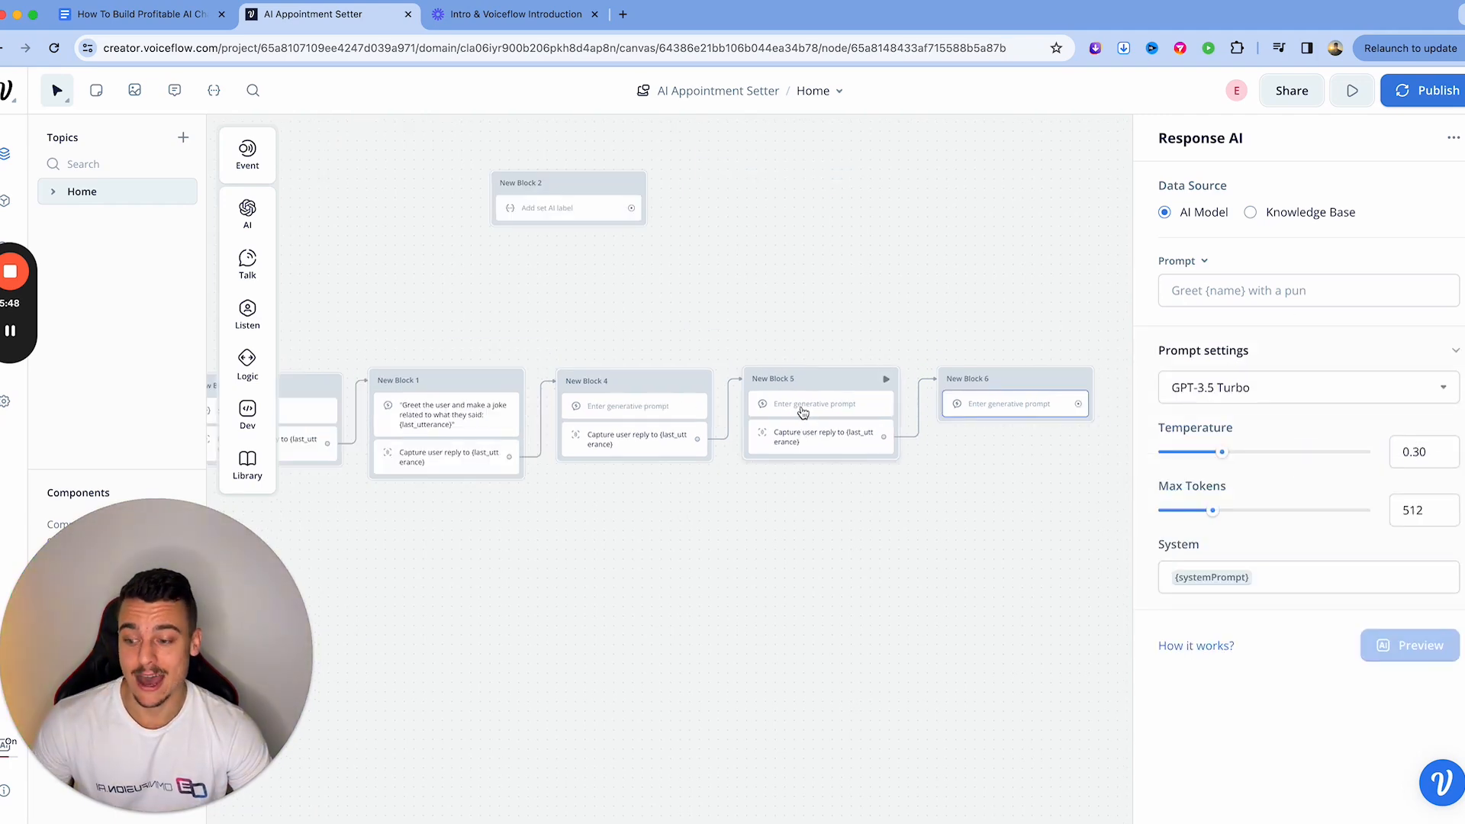
Step: Set the empty Response AI step directly after the joke block to respond using memory and prompt
{"action": "left_click", "coordinate": [803, 413]}
{"action": "left_click", "coordinate": [664, 412]}
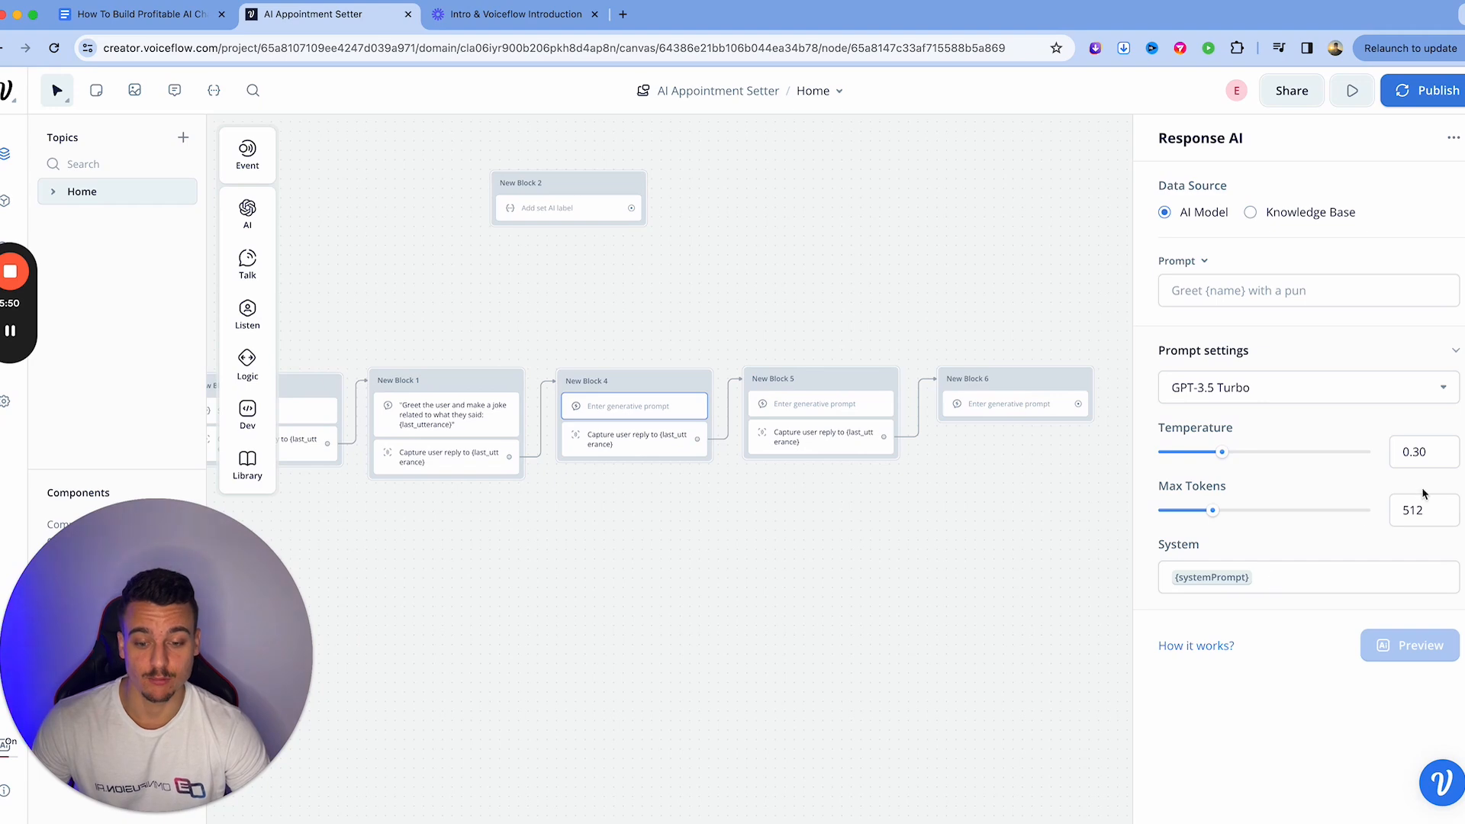
{"action": "double_click", "coordinate": [1426, 450]}
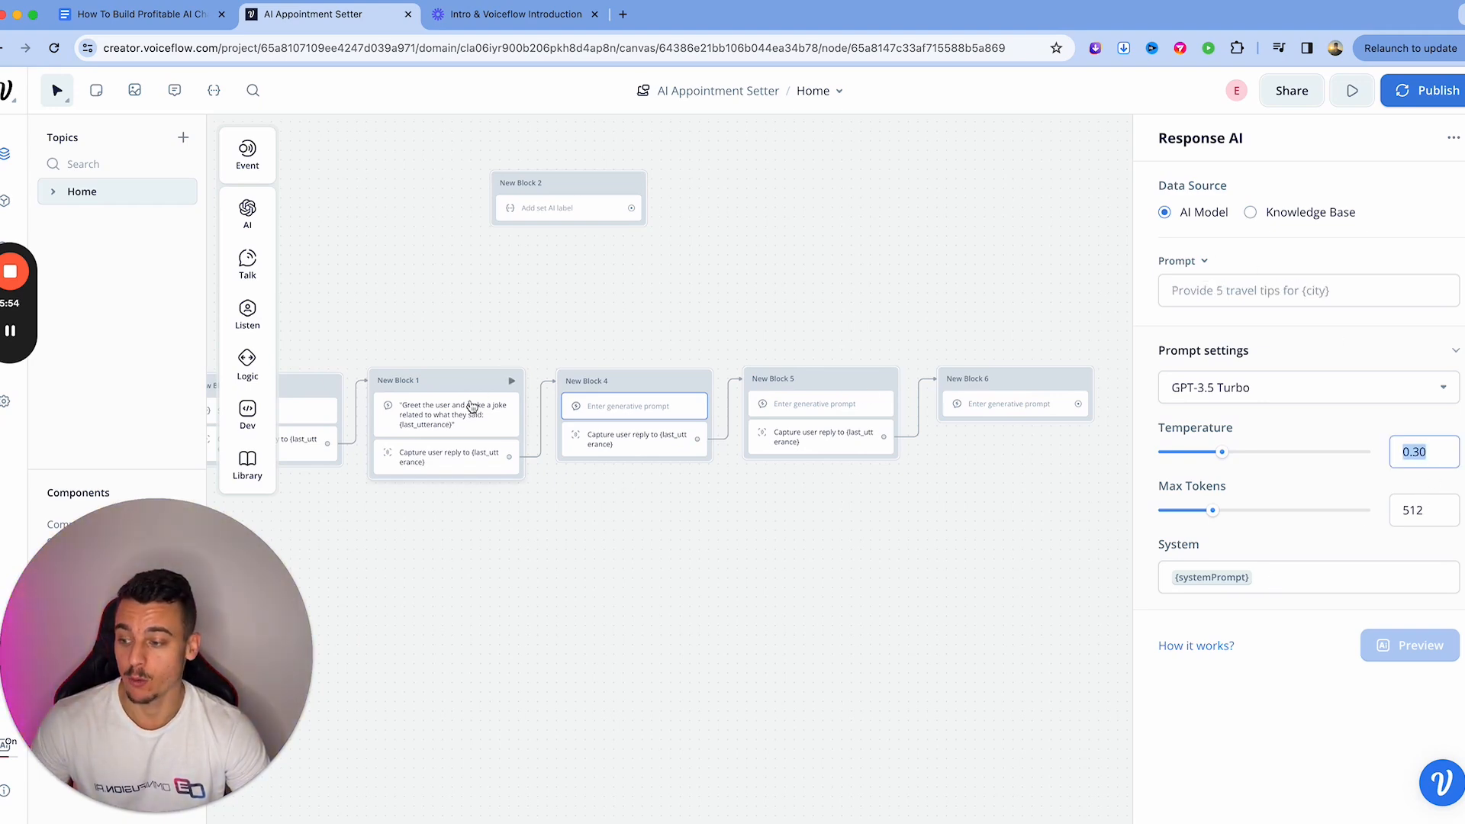
{"action": "left_click", "coordinate": [1205, 261]}
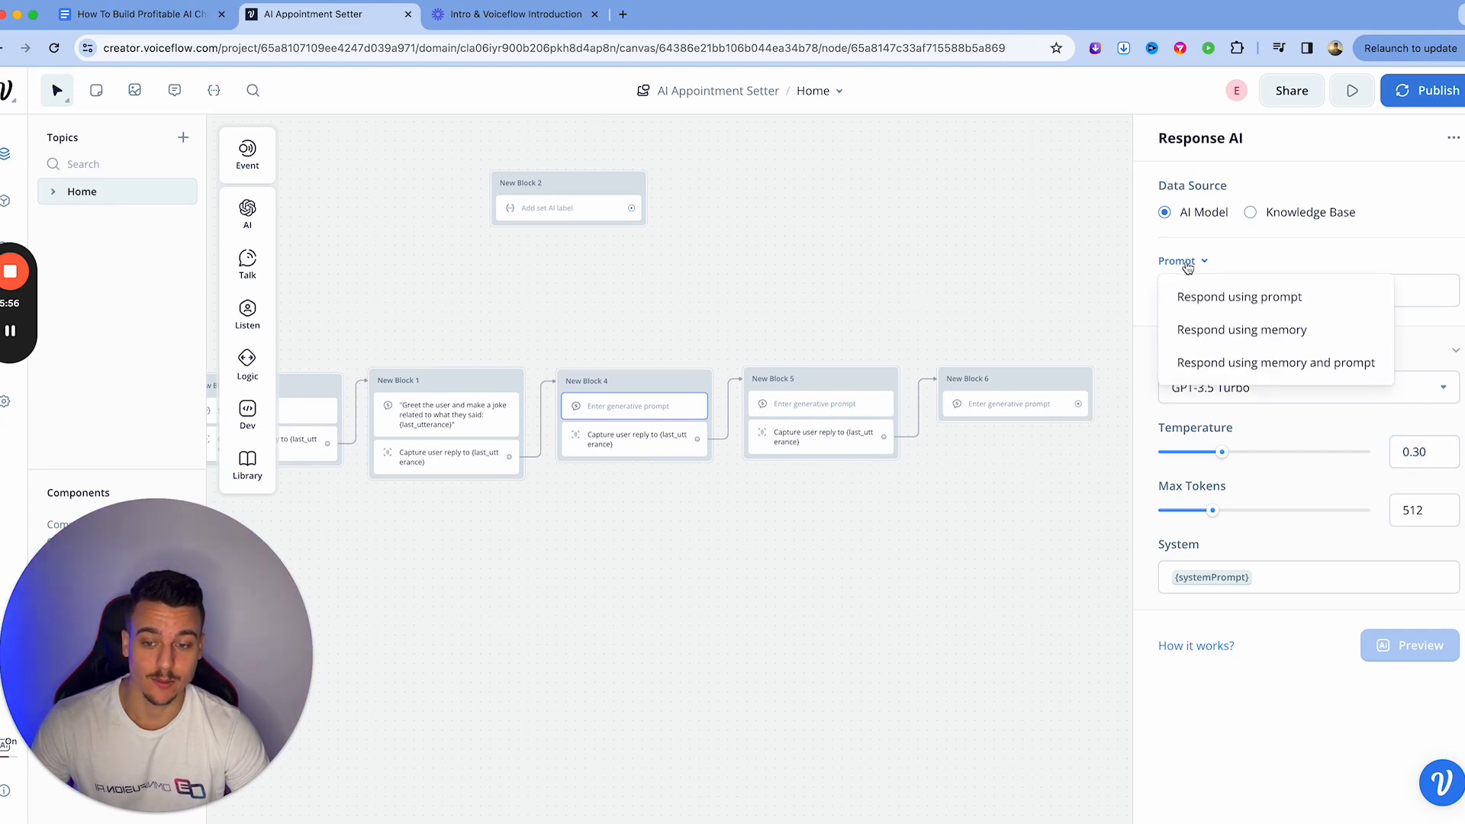
{"action": "left_click", "coordinate": [1250, 362]}
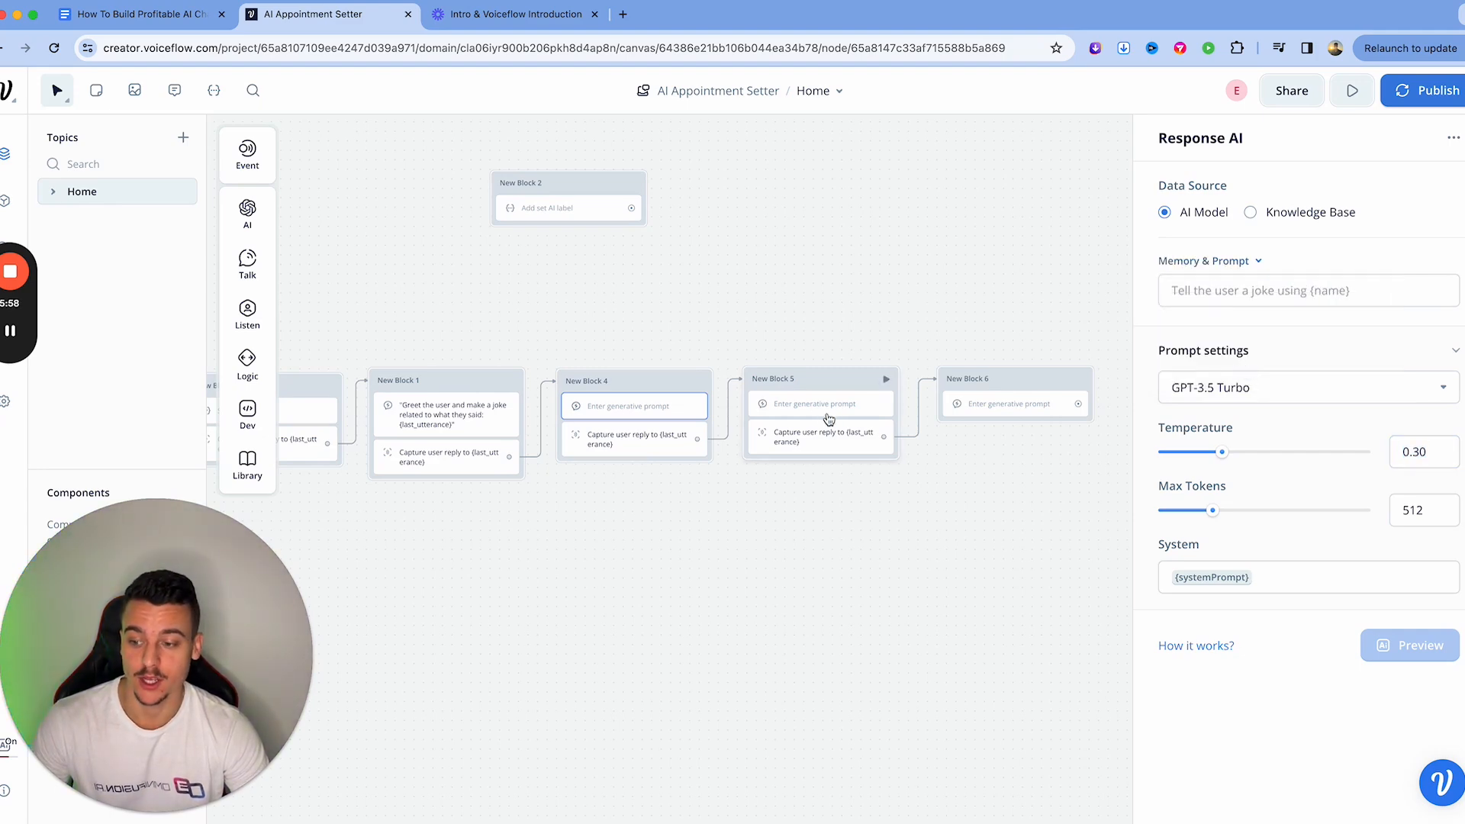
Step: Set the last two Response AI steps in the chain to respond using memory and prompt
{"action": "left_click", "coordinate": [832, 420]}
{"action": "left_click", "coordinate": [1180, 261]}
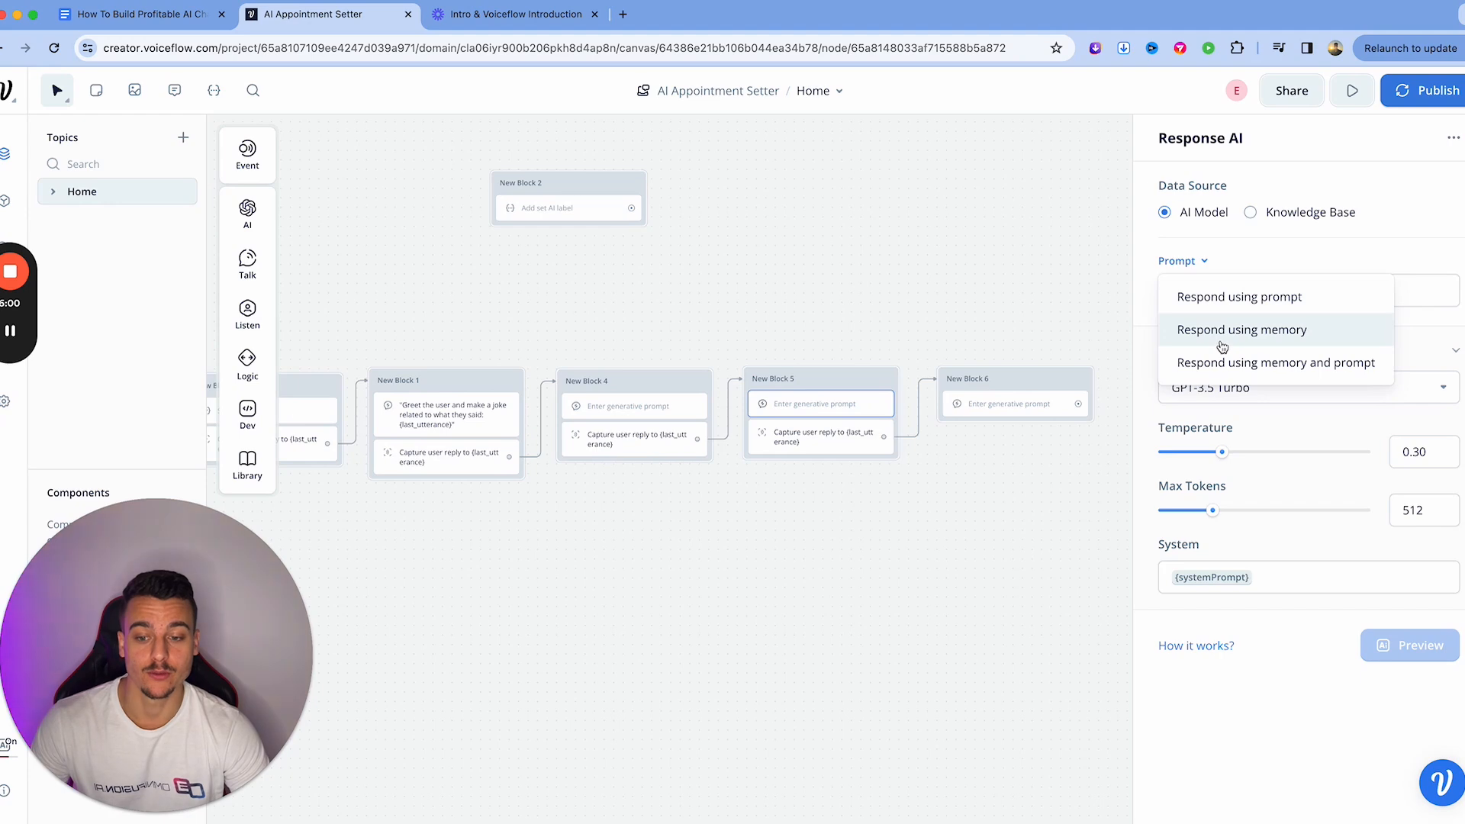
{"action": "left_click", "coordinate": [1208, 363]}
{"action": "left_click", "coordinate": [1002, 407]}
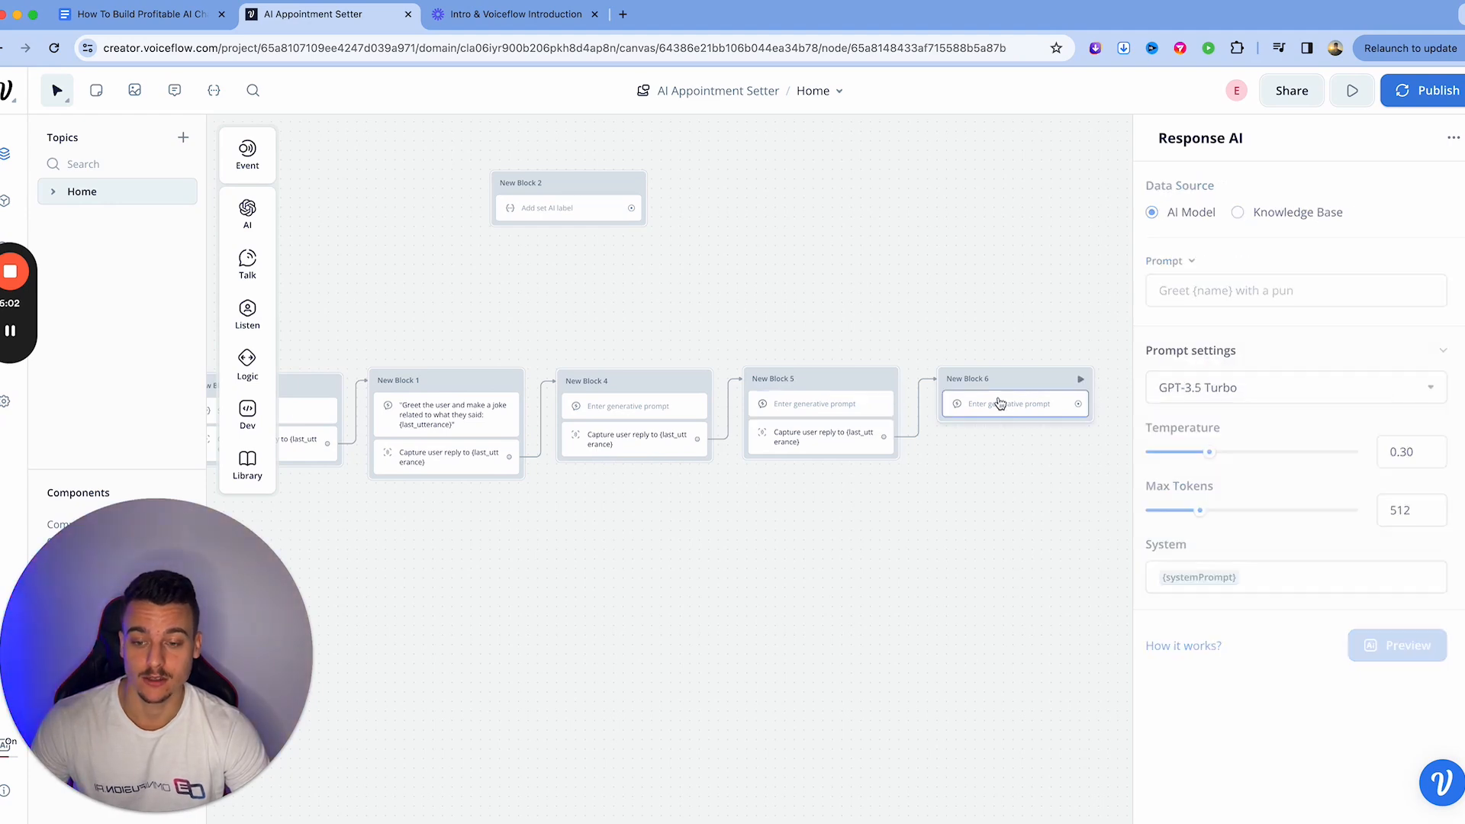
{"action": "left_click", "coordinate": [1206, 261]}
{"action": "left_click", "coordinate": [1236, 359]}
Step: Replace the joke prompt with "A user just reached out to you via a social media platform with this message:" followed by the {last_utterance} variable
{"action": "left_click", "coordinate": [449, 415]}
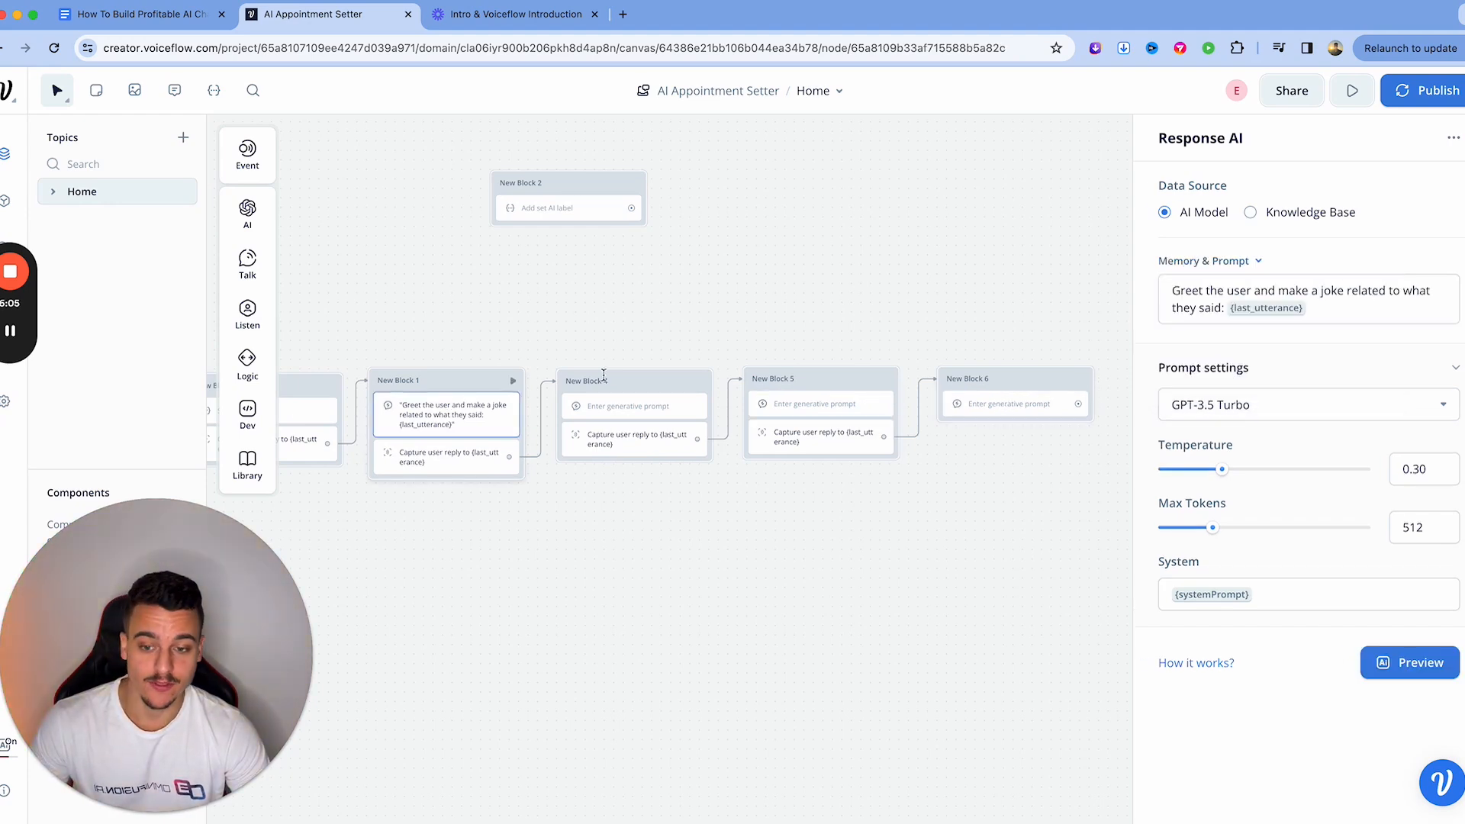
{"action": "scroll", "coordinate": [550, 402], "scroll_direction": "left", "scroll_amount": 5}
{"action": "scroll", "coordinate": [550, 402], "scroll_direction": "down", "scroll_amount": 1}
{"action": "left_click", "coordinate": [1348, 302]}
{"action": "key", "text": "super+a"}
{"action": "key", "text": "BackSpace"}
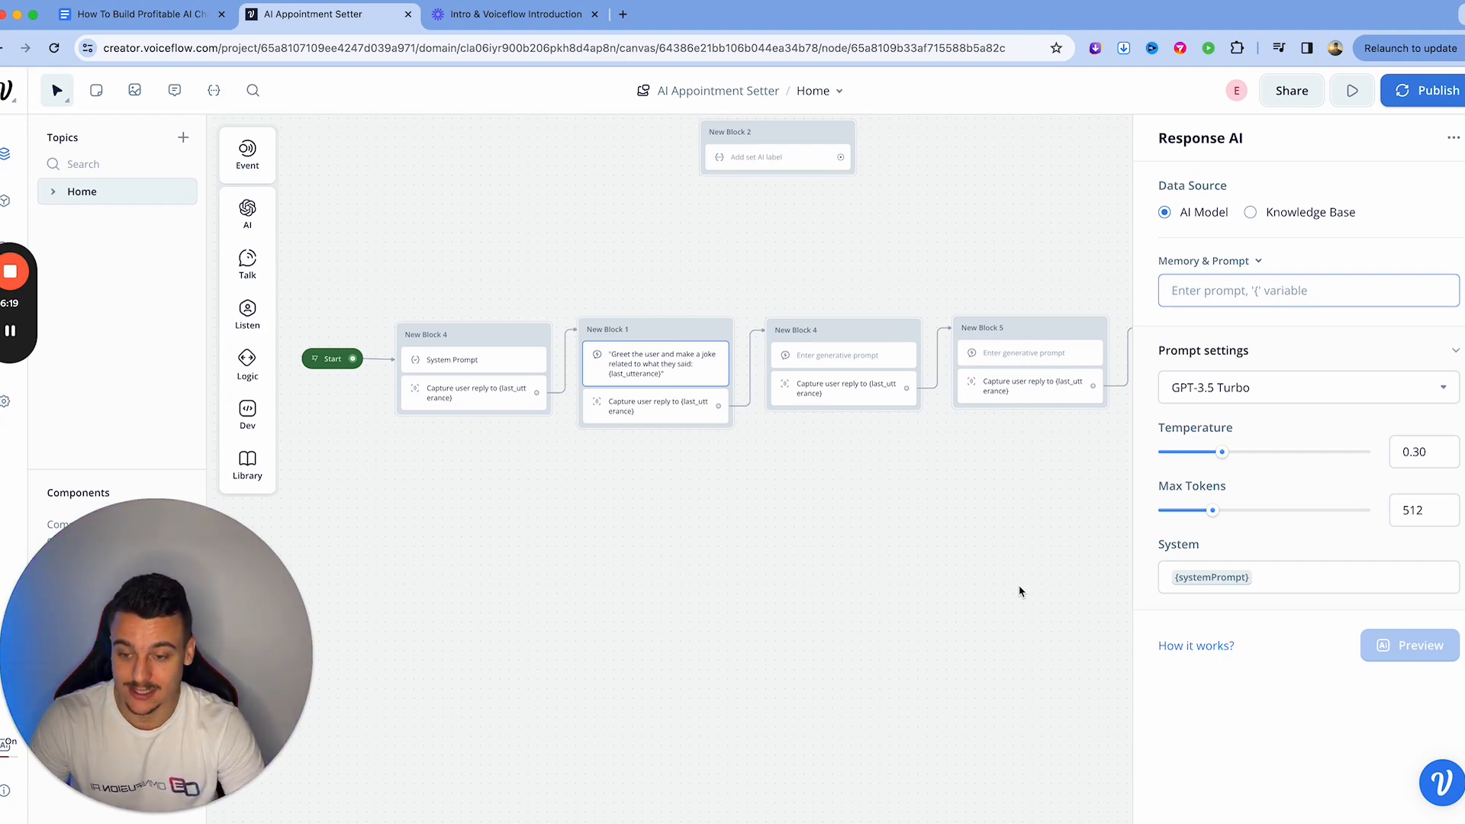
{"action": "type", "text": "A user just rea"}
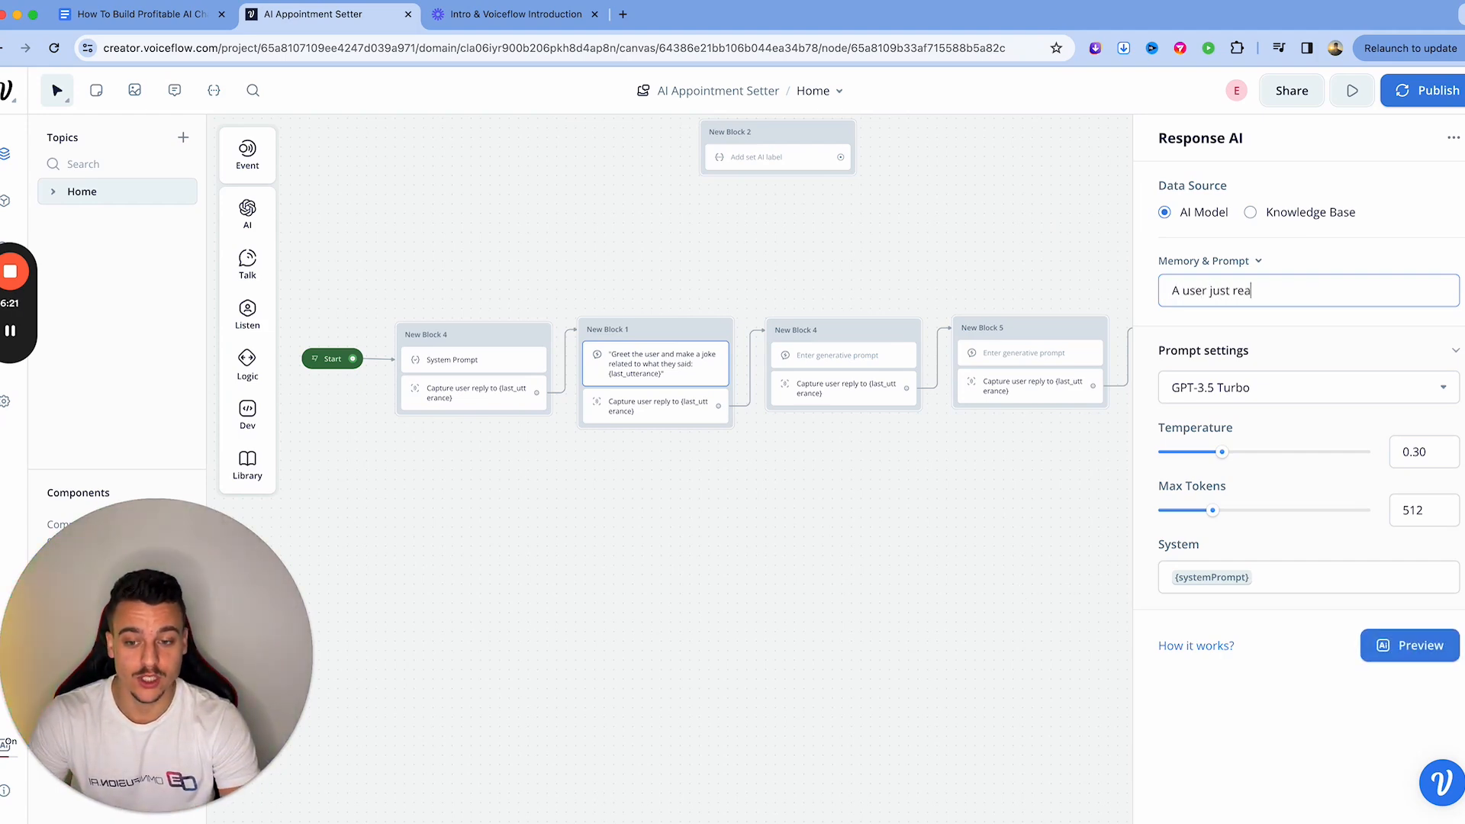
{"action": "type", "text": "ched out to you via a social media pla"}
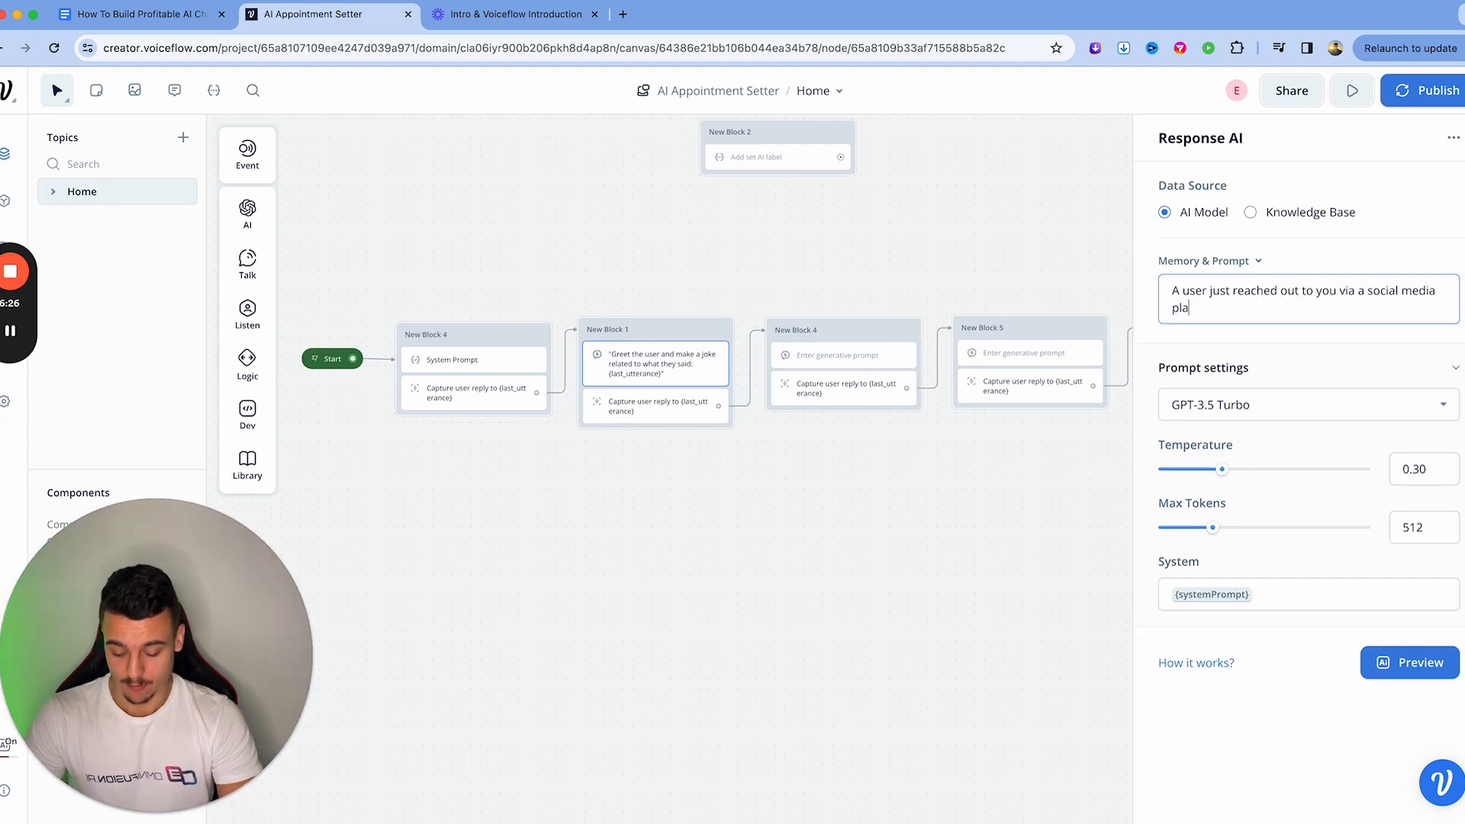
{"action": "type", "text": "tform with this message:"}
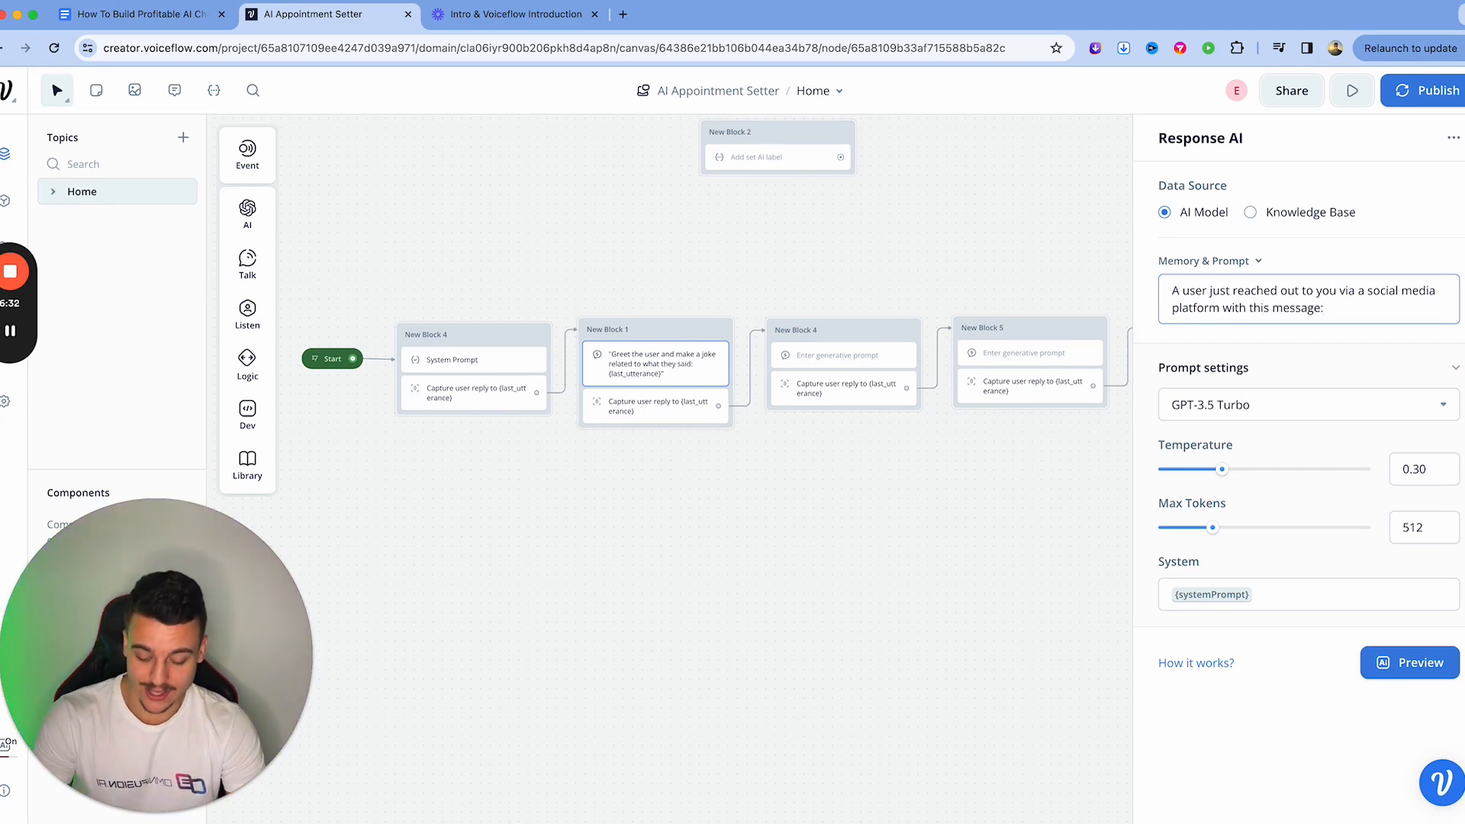
{"action": "type", "text": " {"}
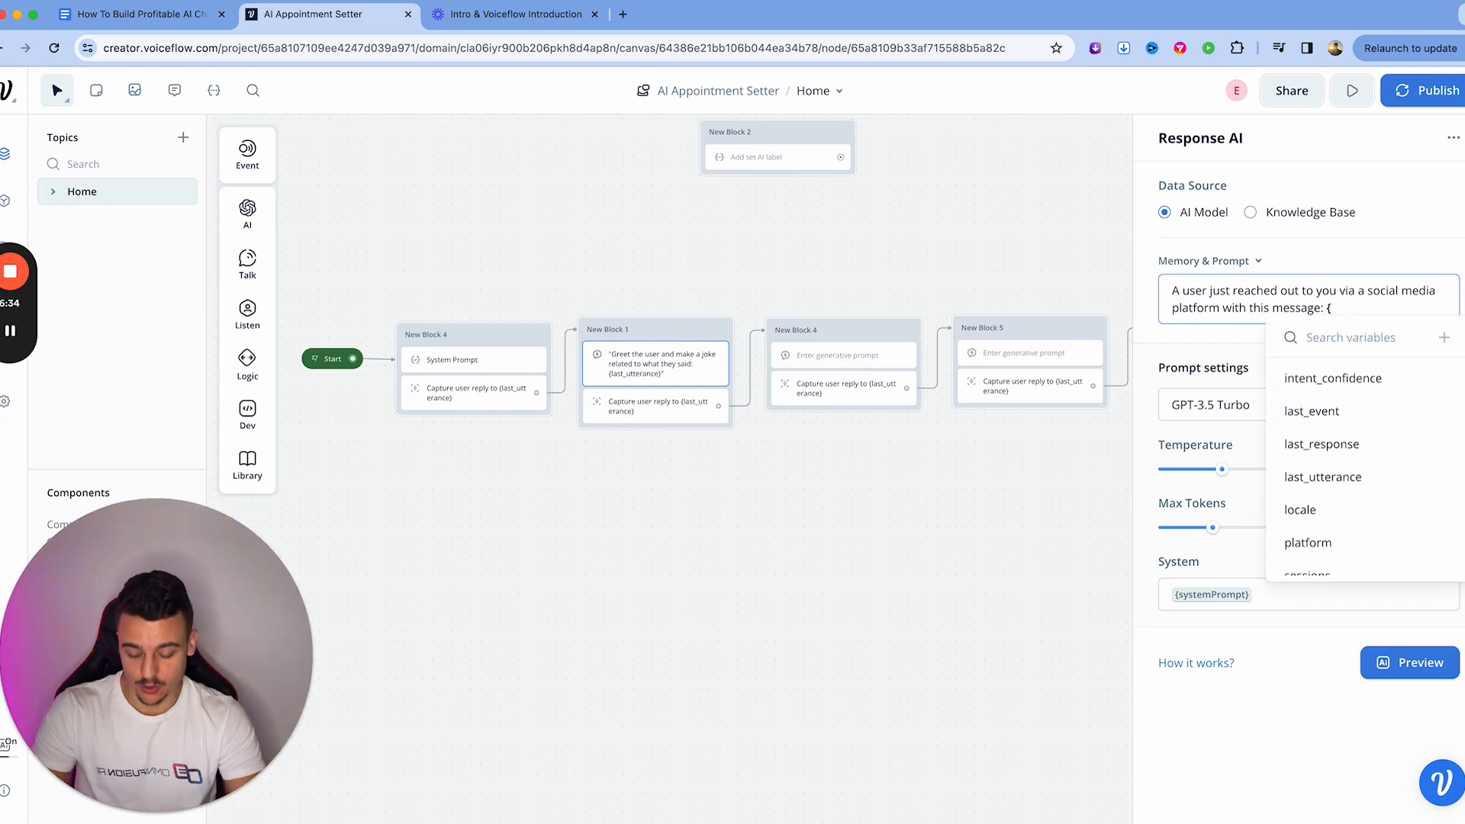
{"action": "type", "text": "last"}
{"action": "key", "text": "Down"}
{"action": "key", "text": "Down"}
{"action": "key", "text": "Return"}
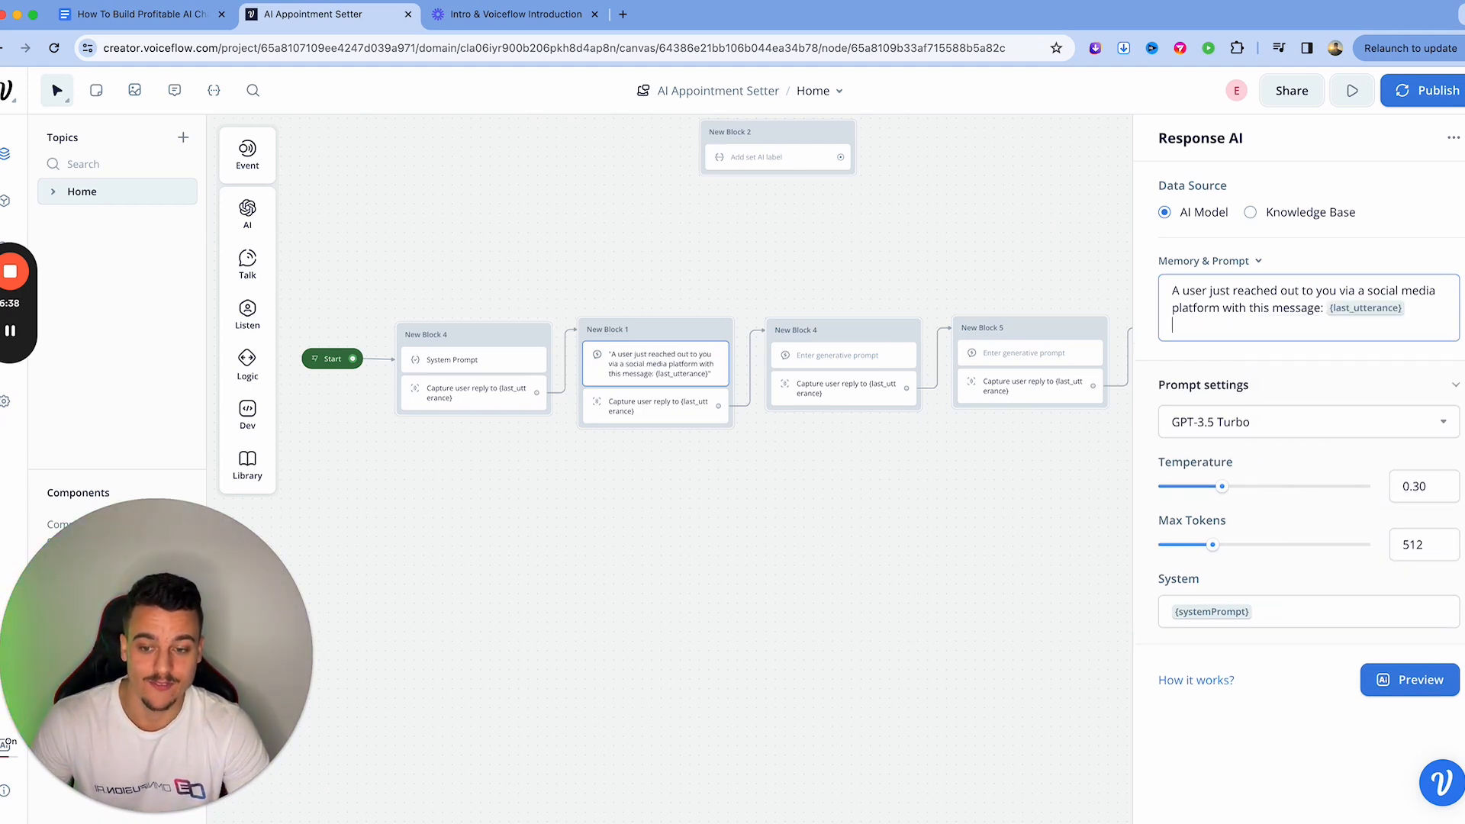
Step: Enclose the {last_utterance} variable in the prompt in double quotation marks
{"action": "type", "text": "\""}
{"action": "key", "text": "Left"}
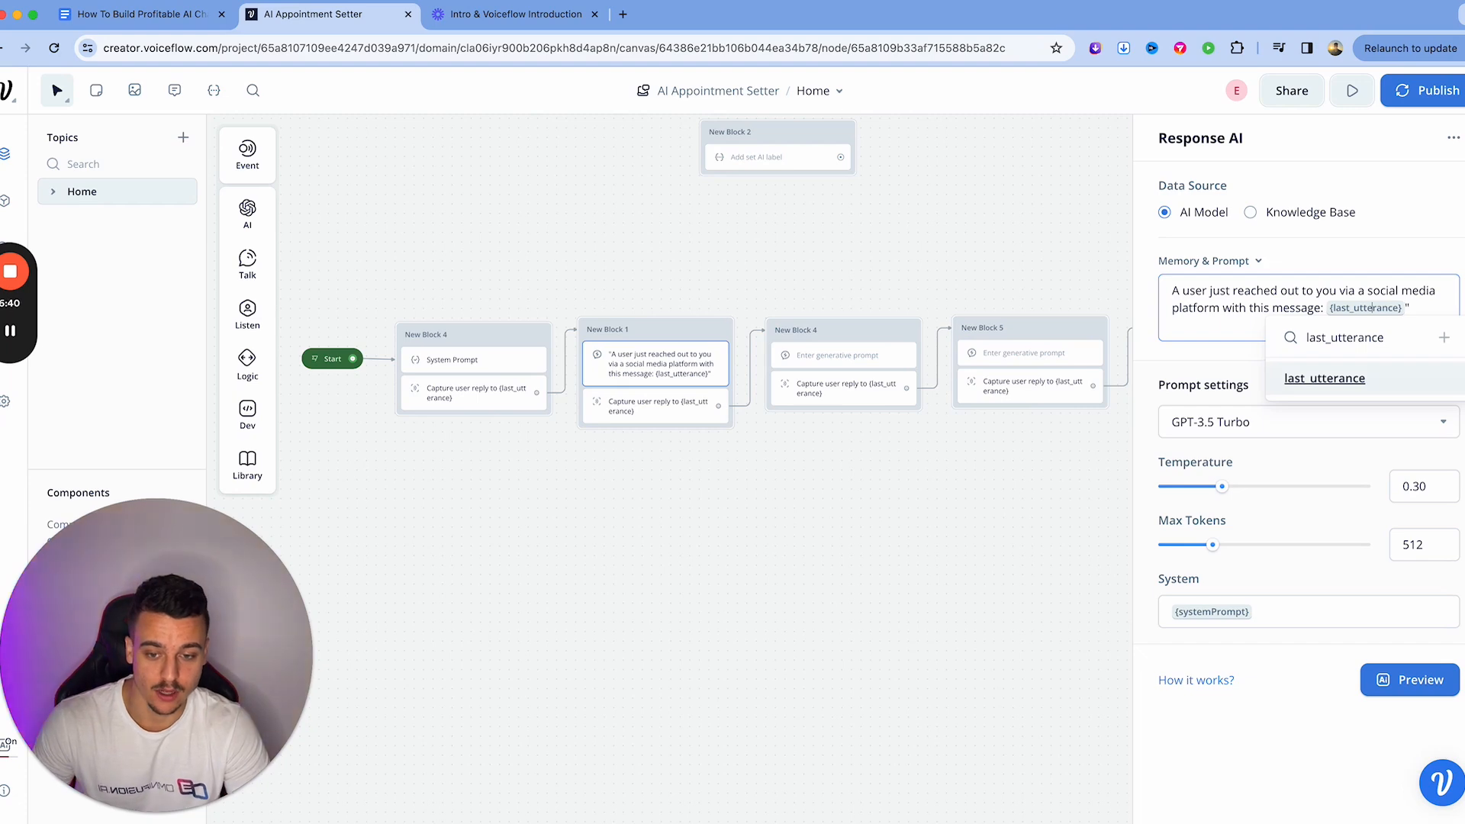
{"action": "key", "text": "Left"}
{"action": "type", "text": "\""}
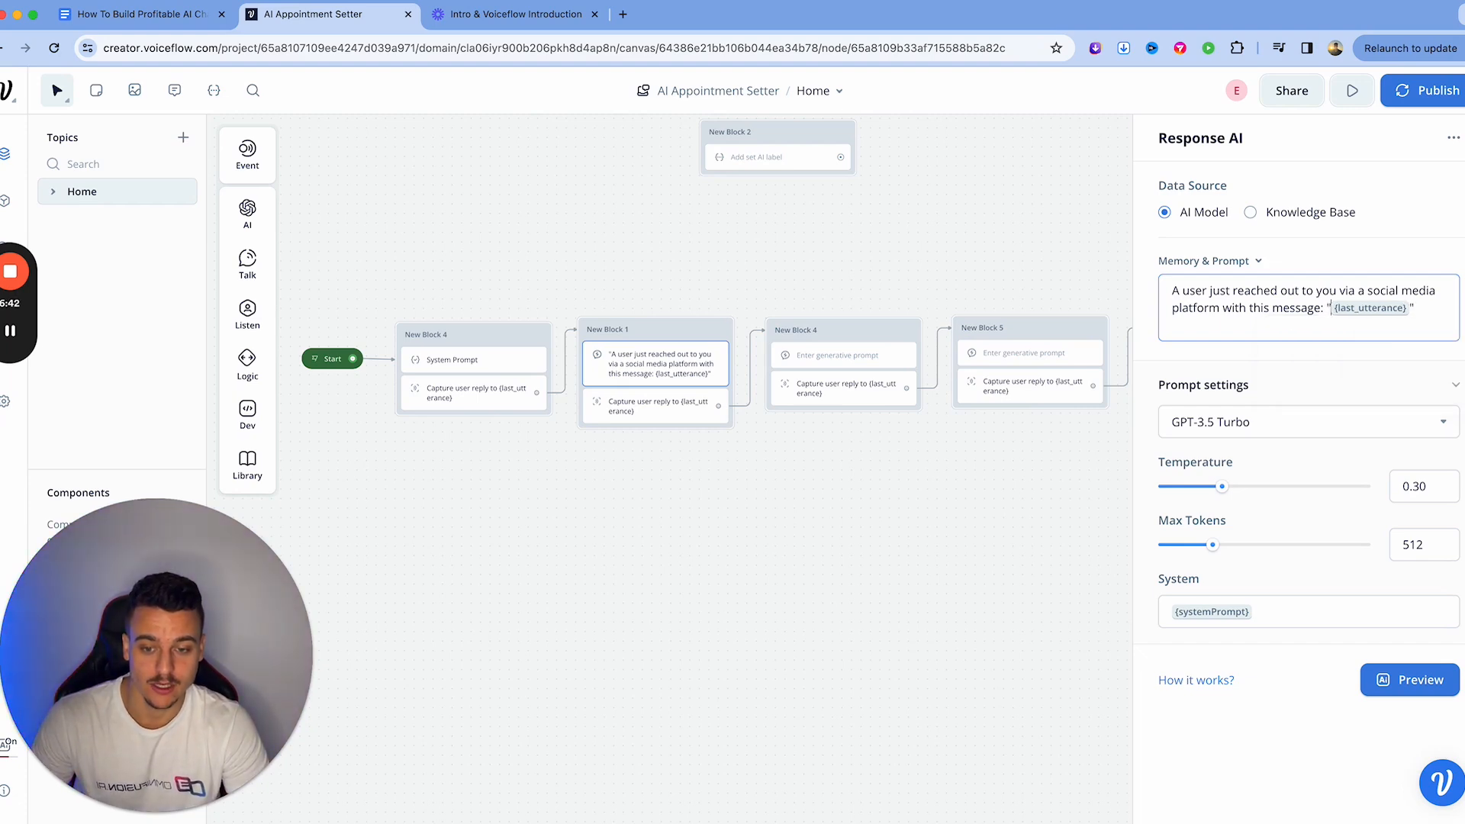
Step: Add a new paragraph to the prompt: "Greet the user in a friendly manner and ask how you can help them with their business goals today."
{"action": "key", "text": "Down"}
{"action": "key", "text": "Return"}
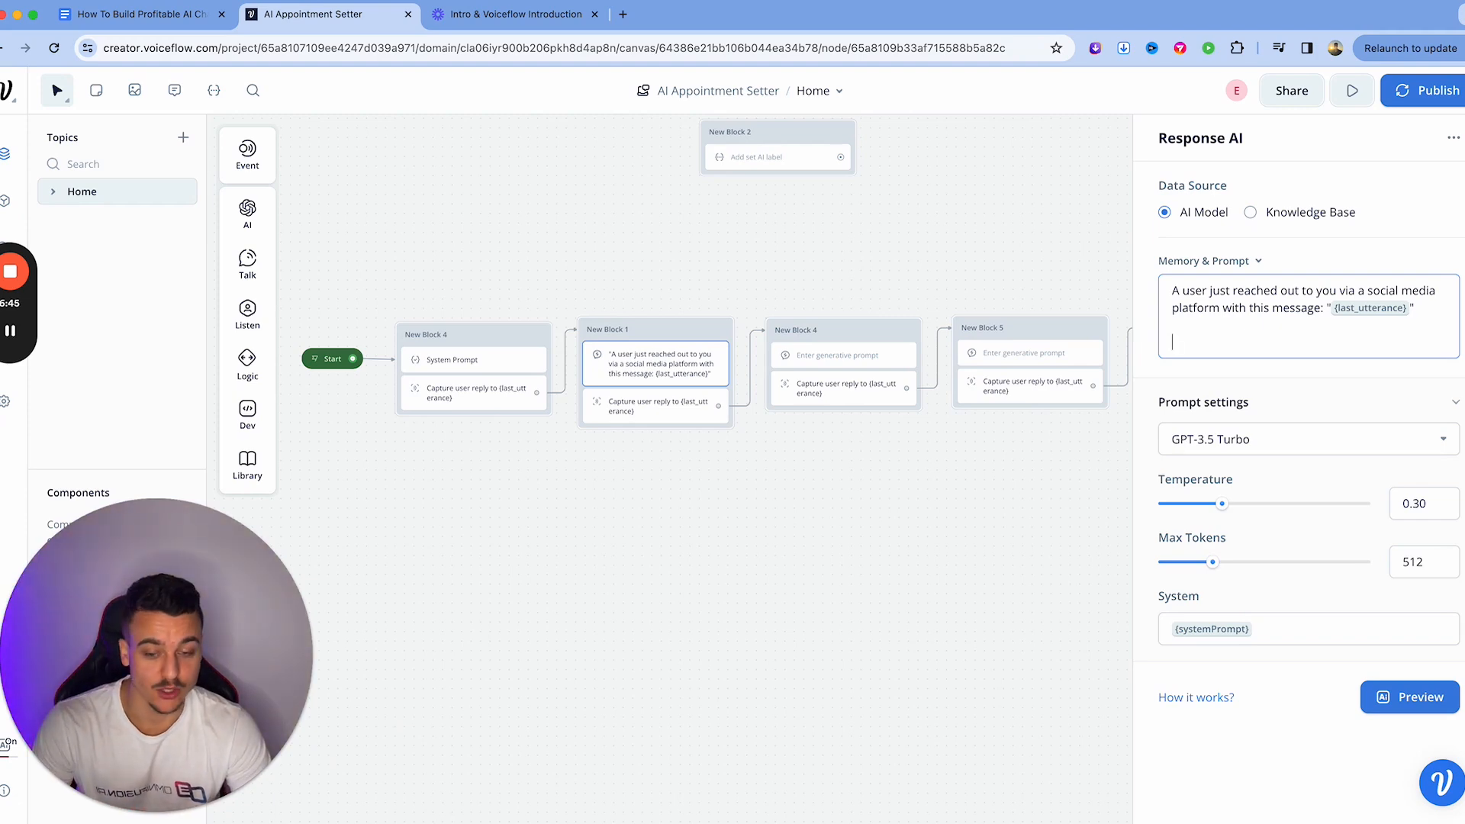
{"action": "type", "text": "Greet t"}
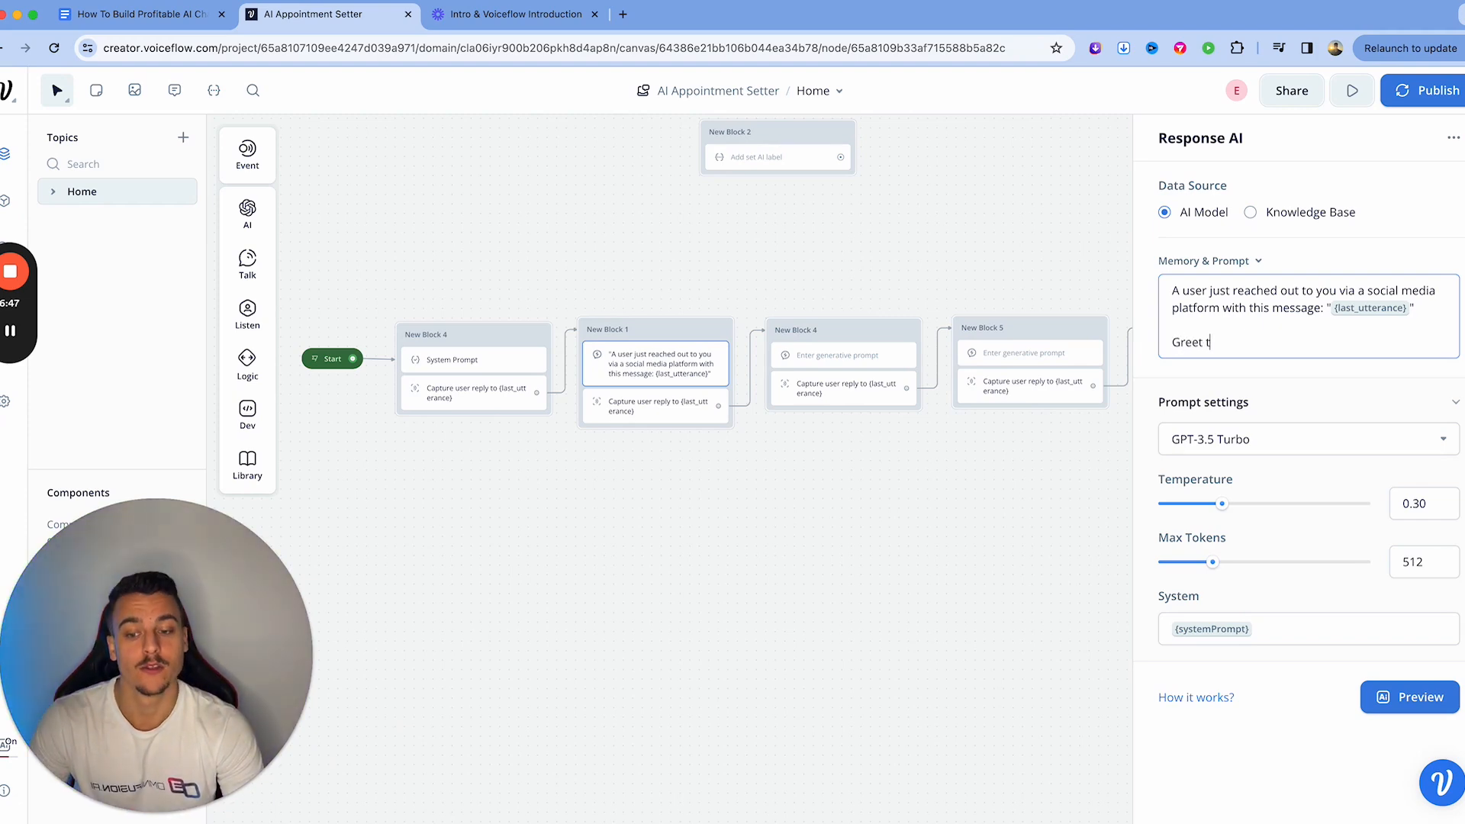
{"action": "type", "text": "he user in a f"}
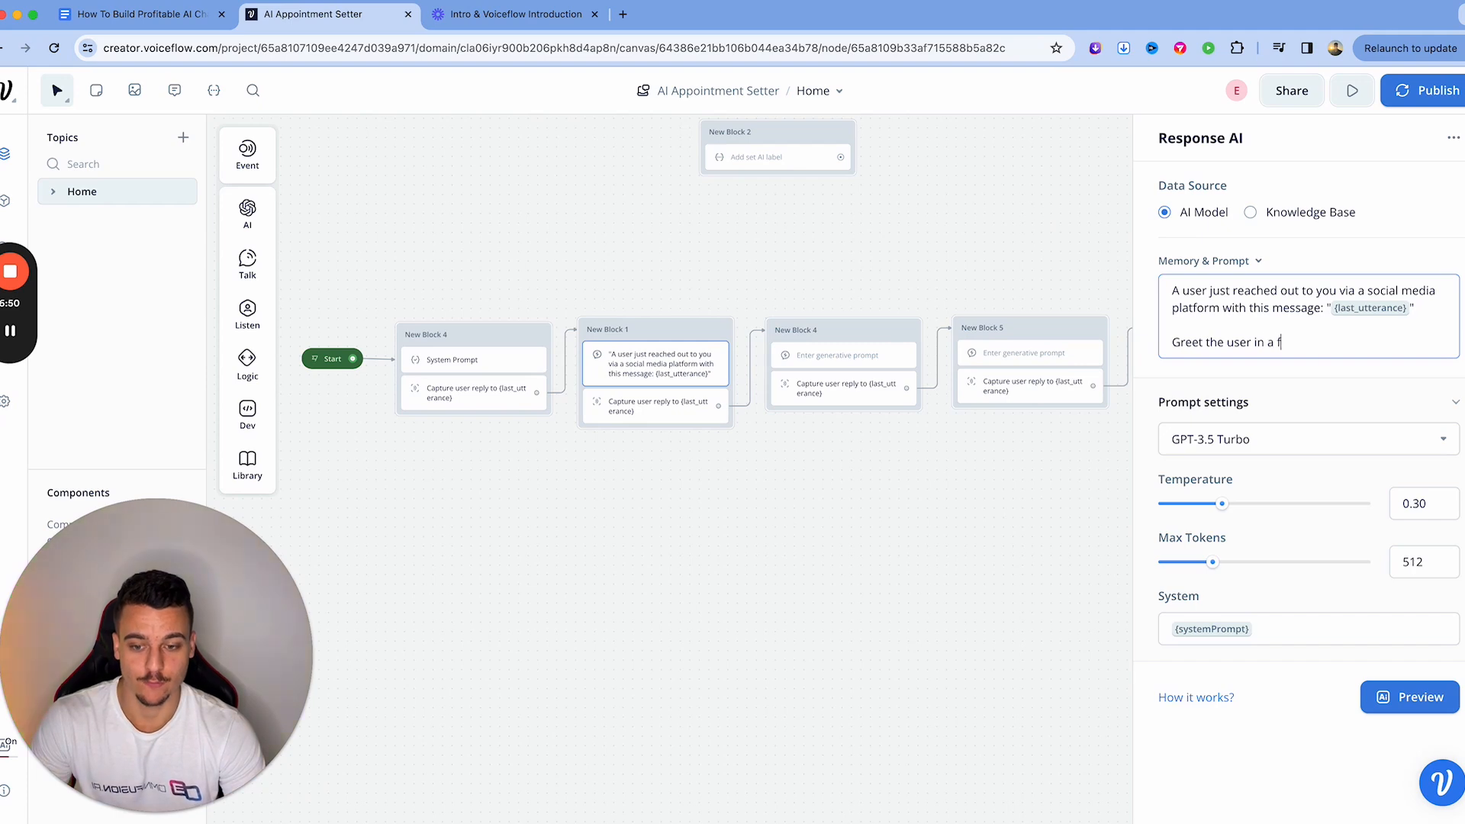
{"action": "type", "text": "riendly manner and a"}
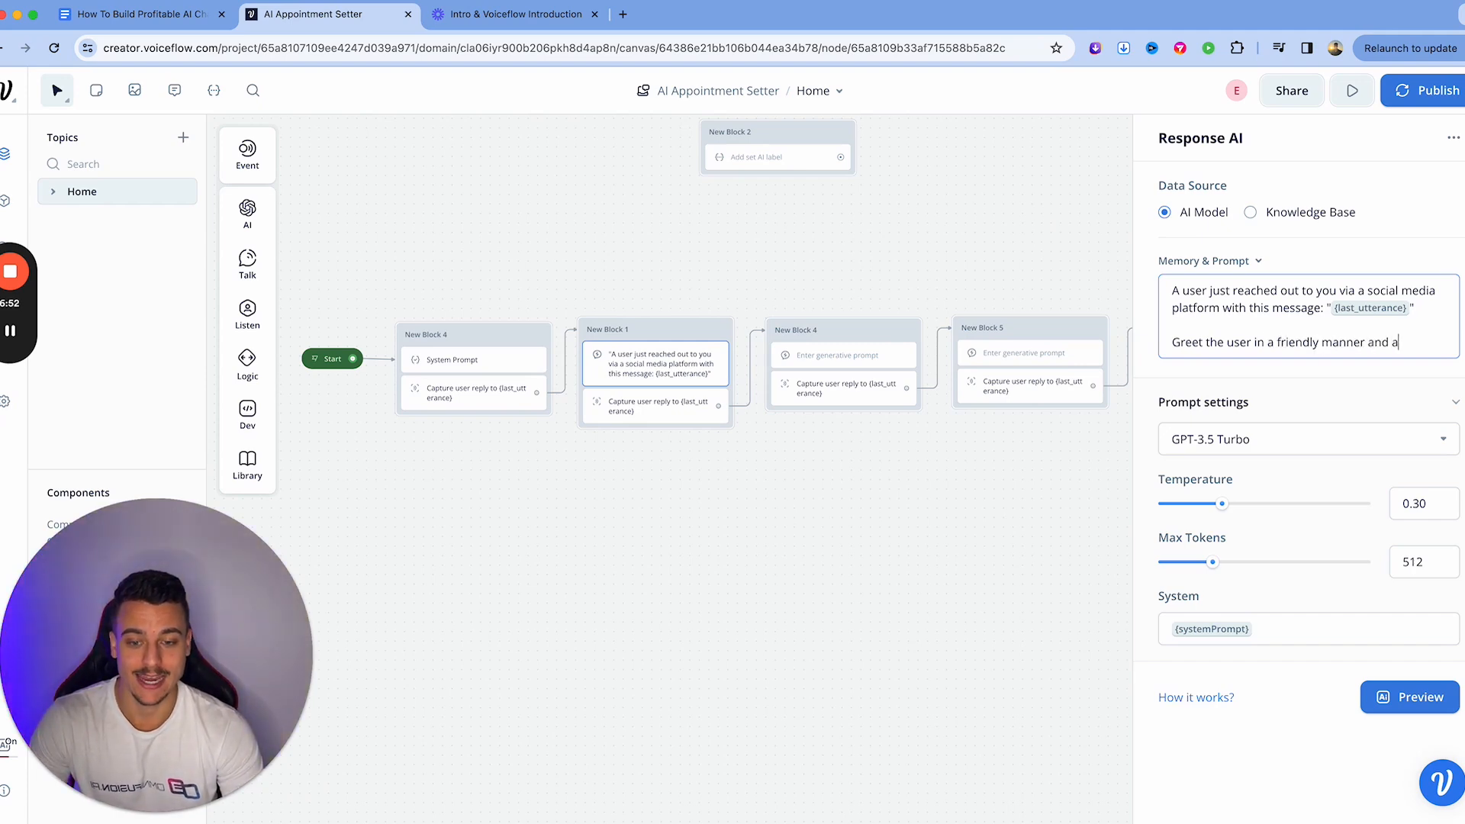
{"action": "type", "text": "sk how you can help them with th"}
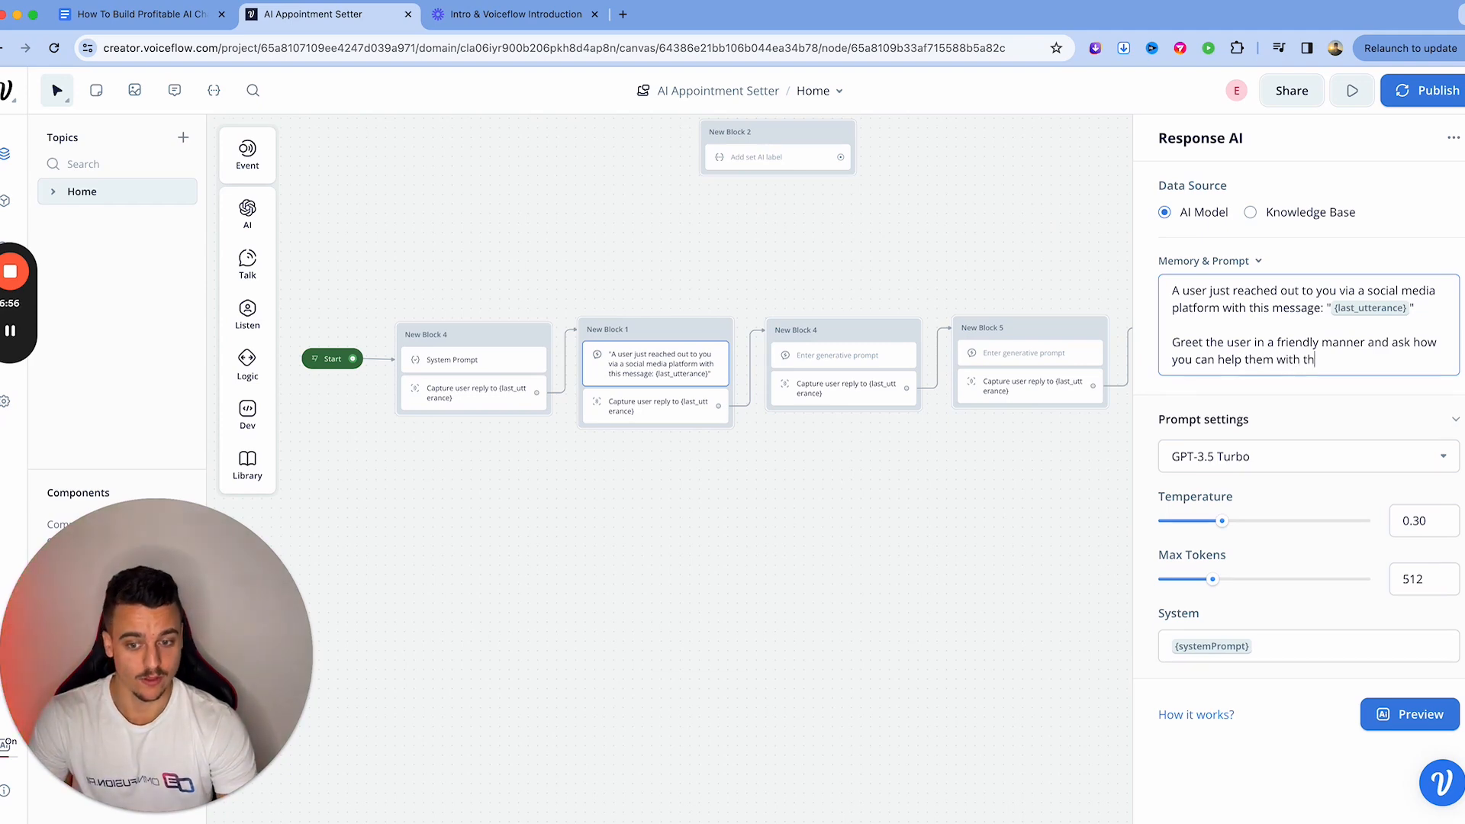
{"action": "type", "text": "eir business goals today."}
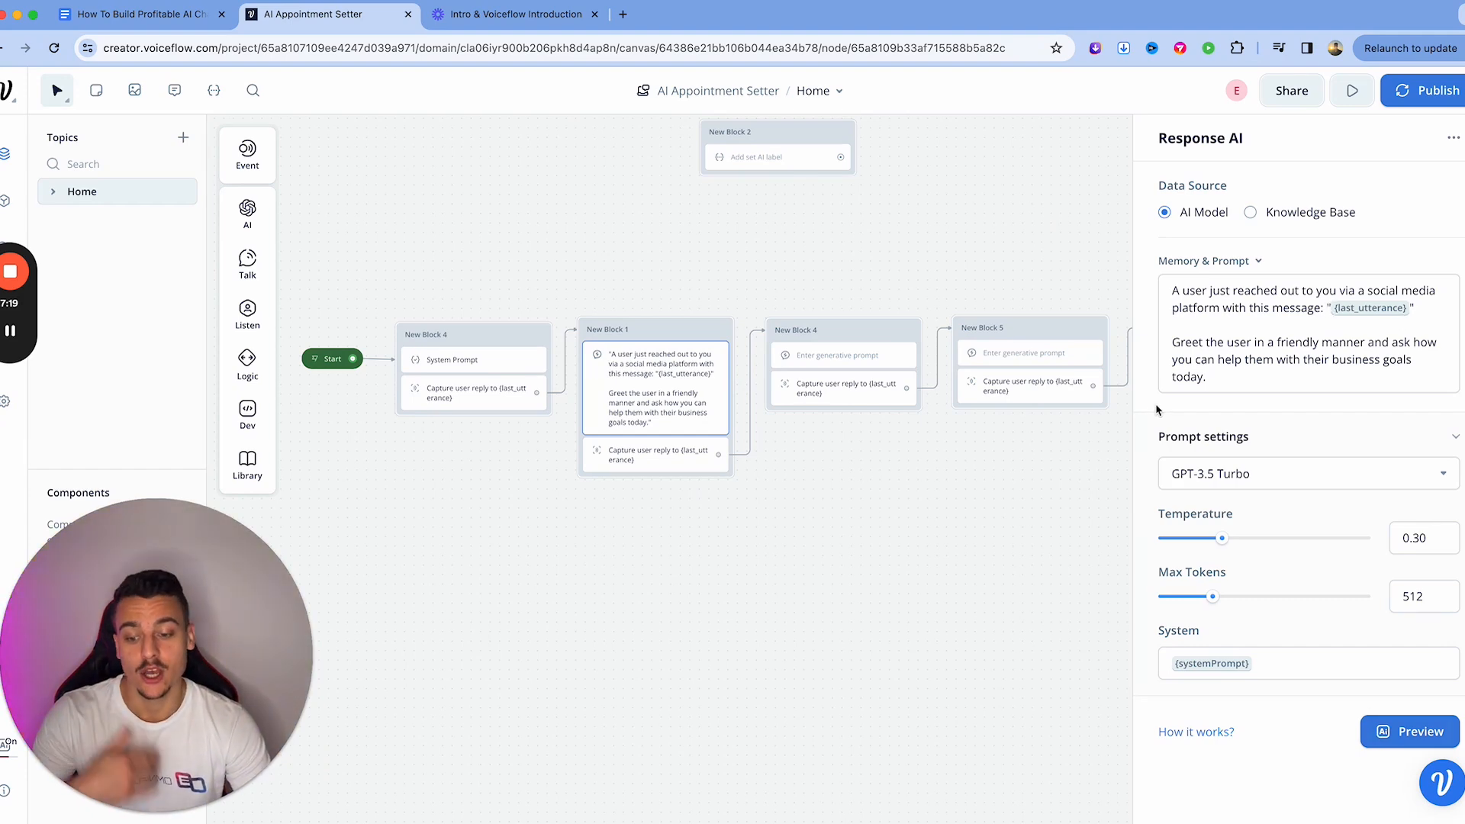
Step: Preview the greeting response using the system prompt text for systemPrompt and "Hey I was interested in what you do" for last_utterance
{"action": "left_click", "coordinate": [1401, 734]}
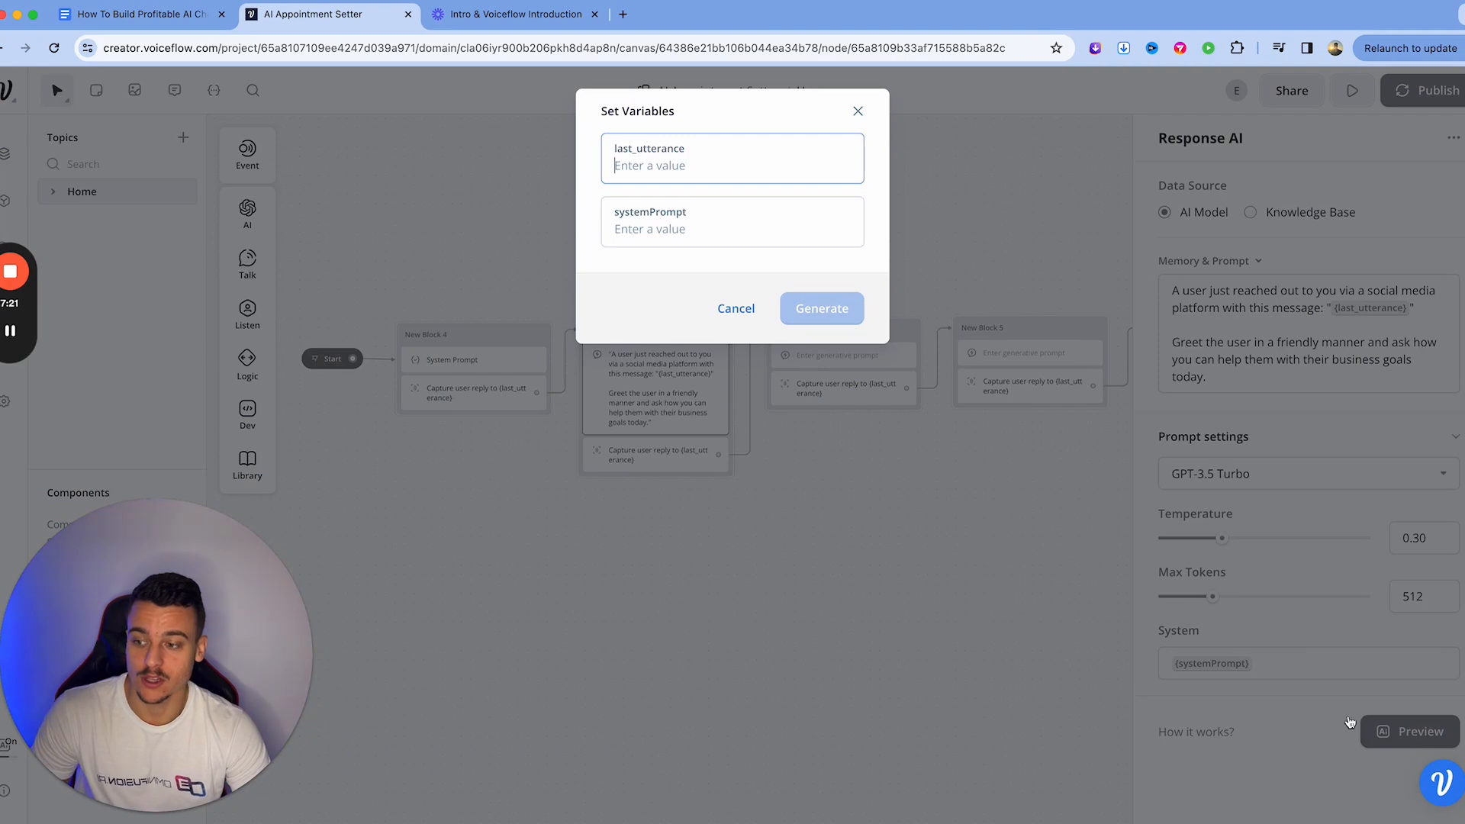
{"action": "left_click", "coordinate": [626, 165]}
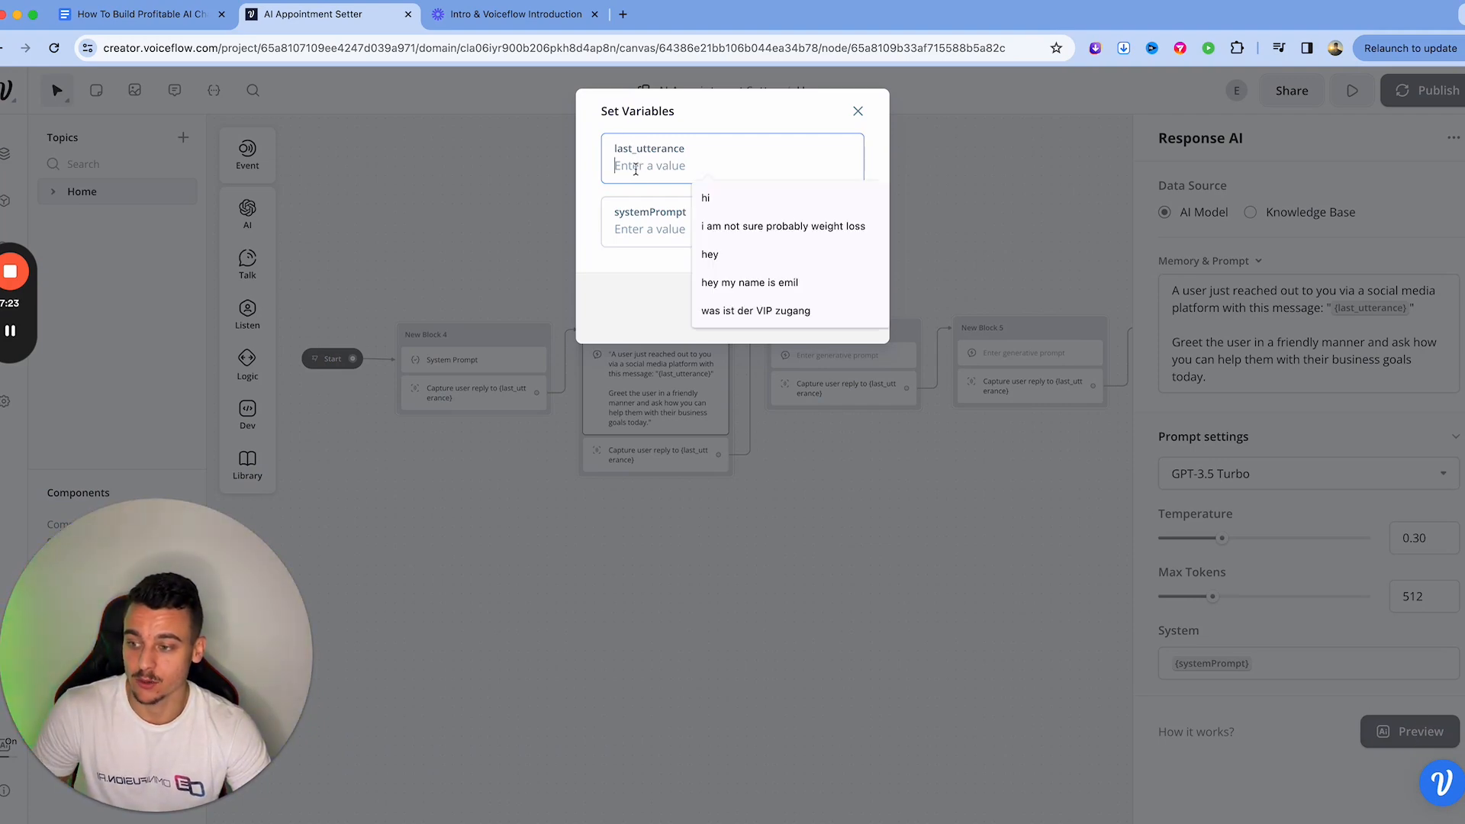
{"action": "left_click", "coordinate": [624, 224]}
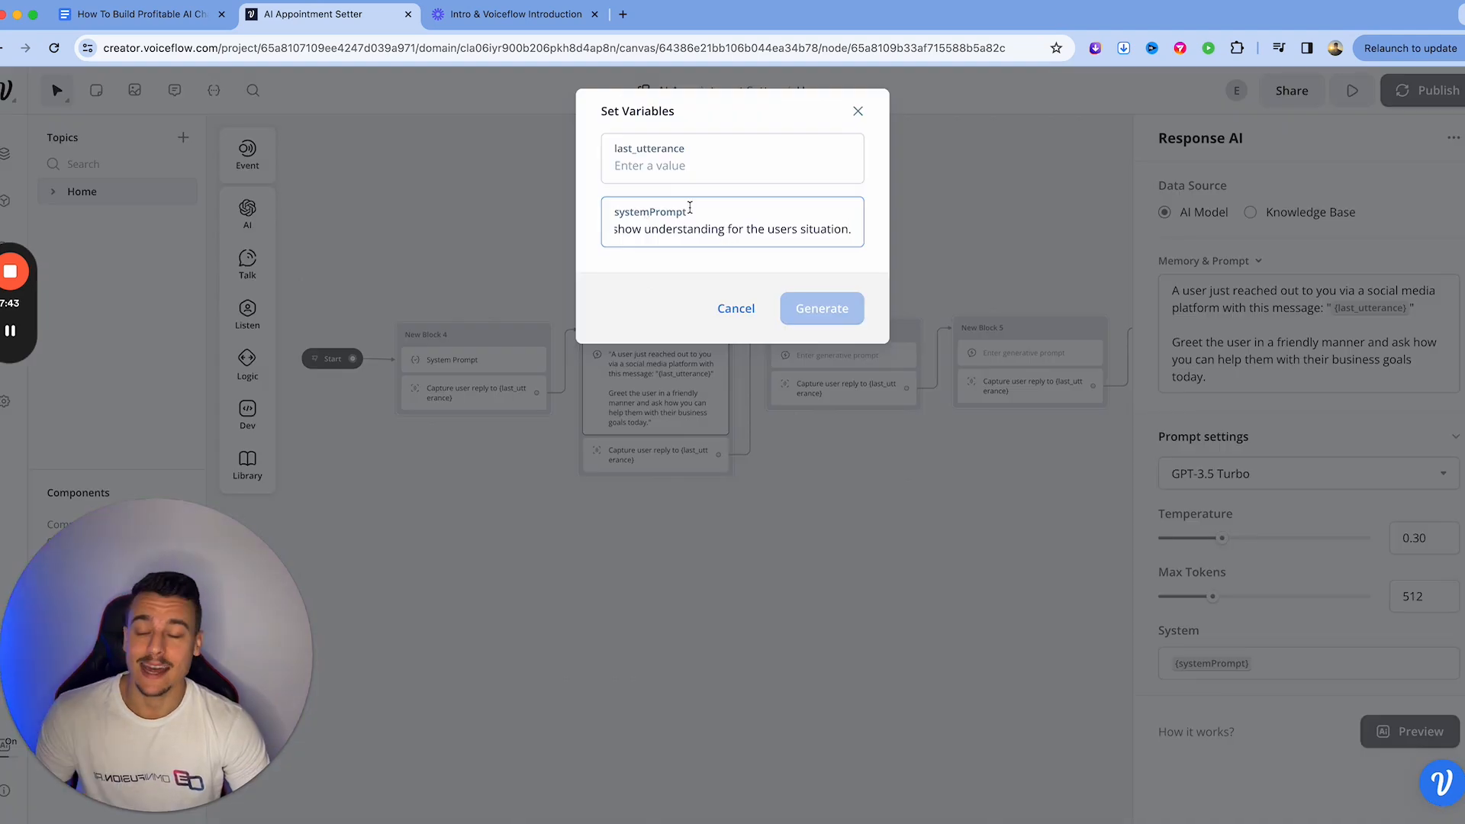
{"action": "left_click", "coordinate": [674, 175]}
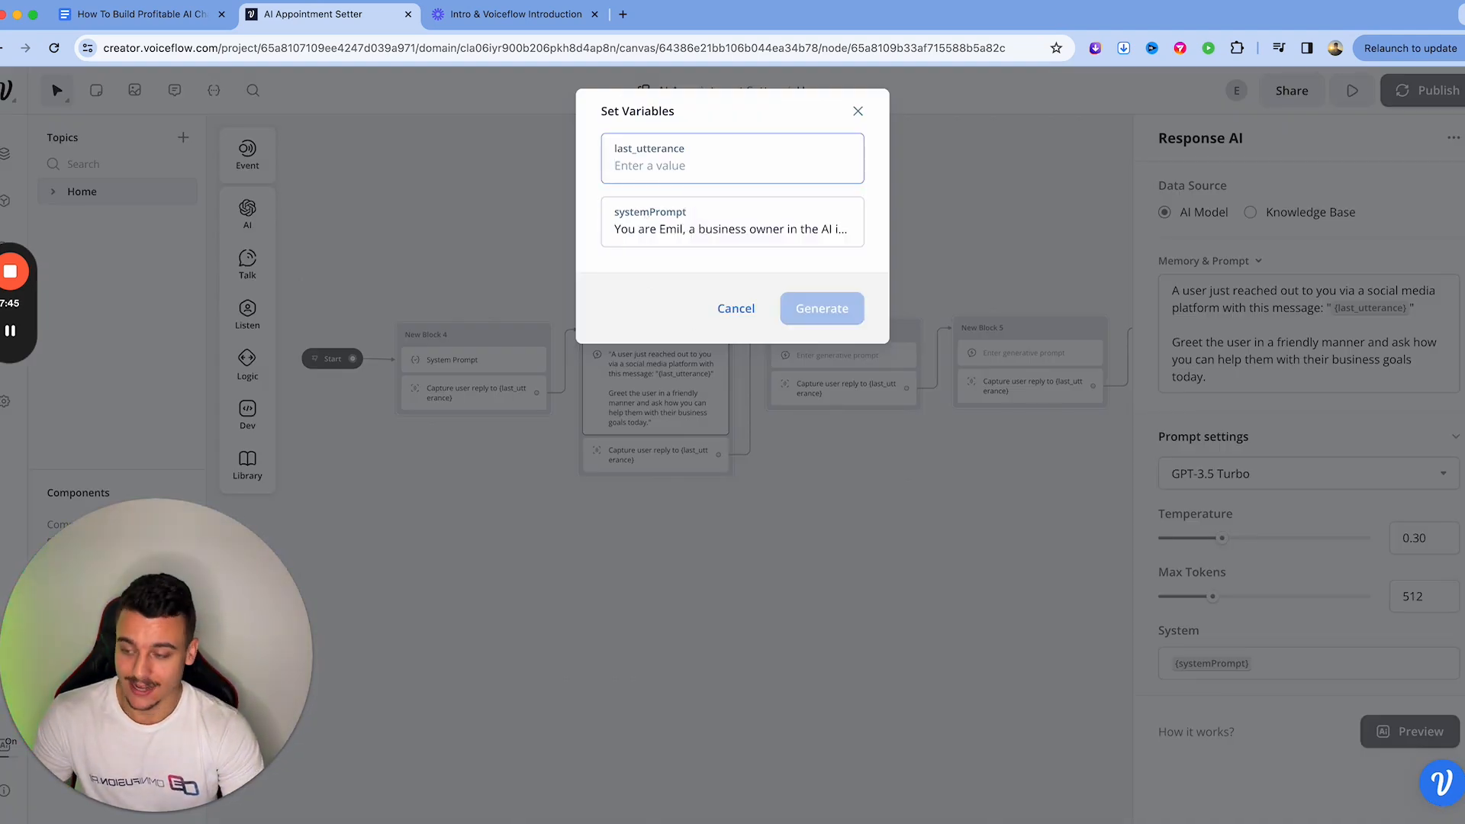
{"action": "type", "text": "H"}
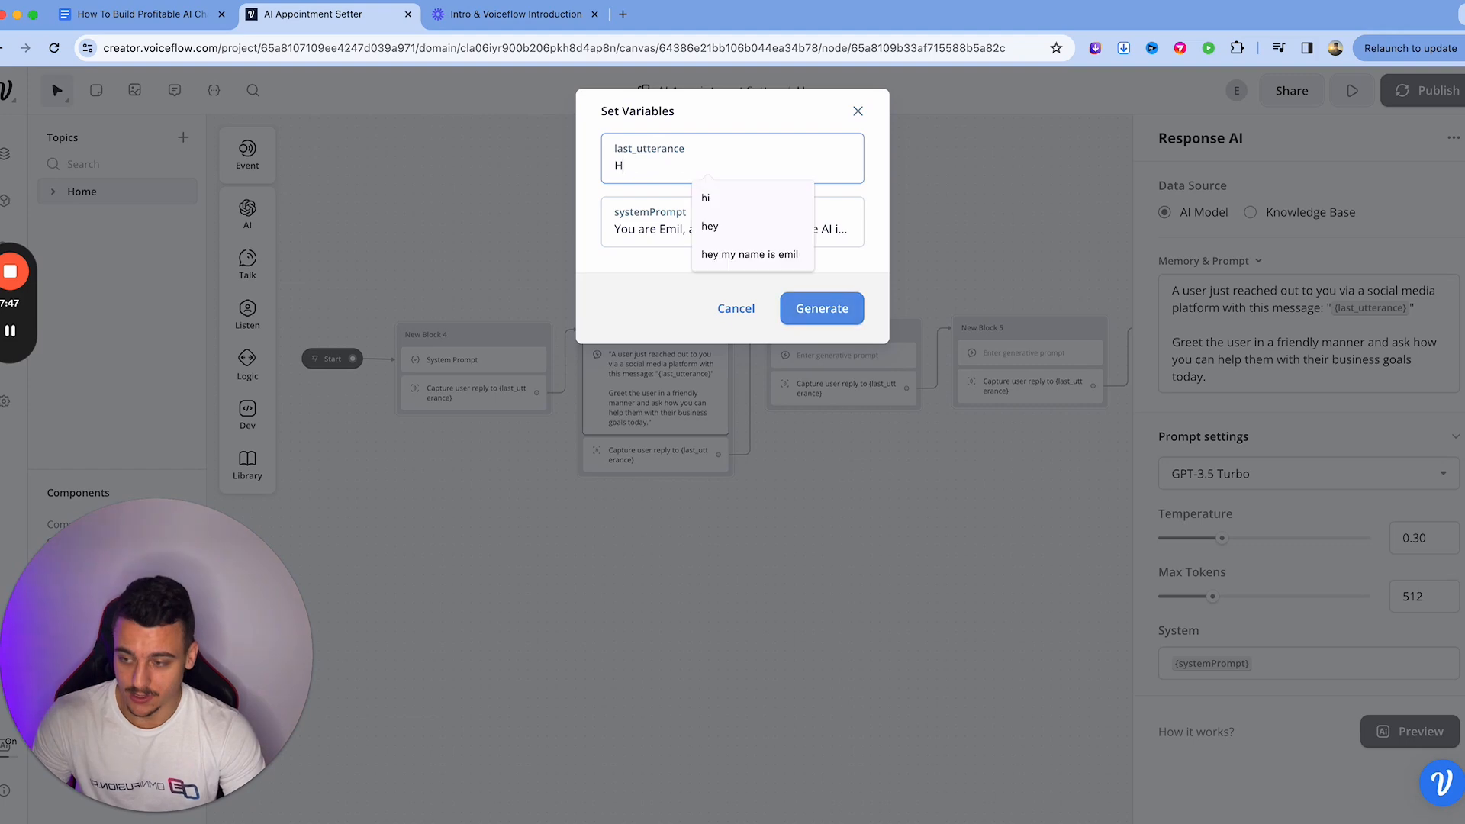
{"action": "type", "text": "ey I was intere"}
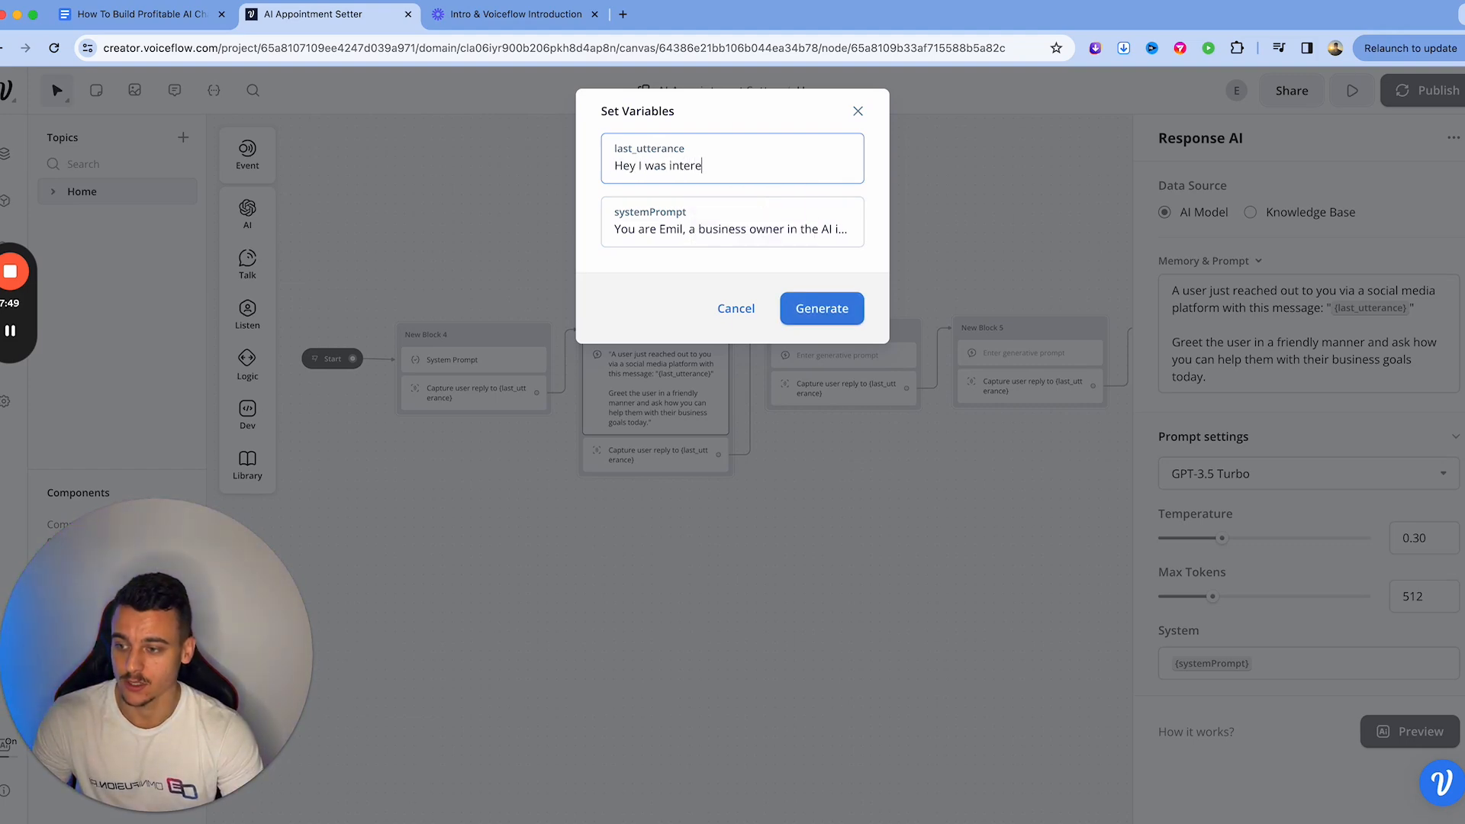
{"action": "type", "text": "sted in what you do"}
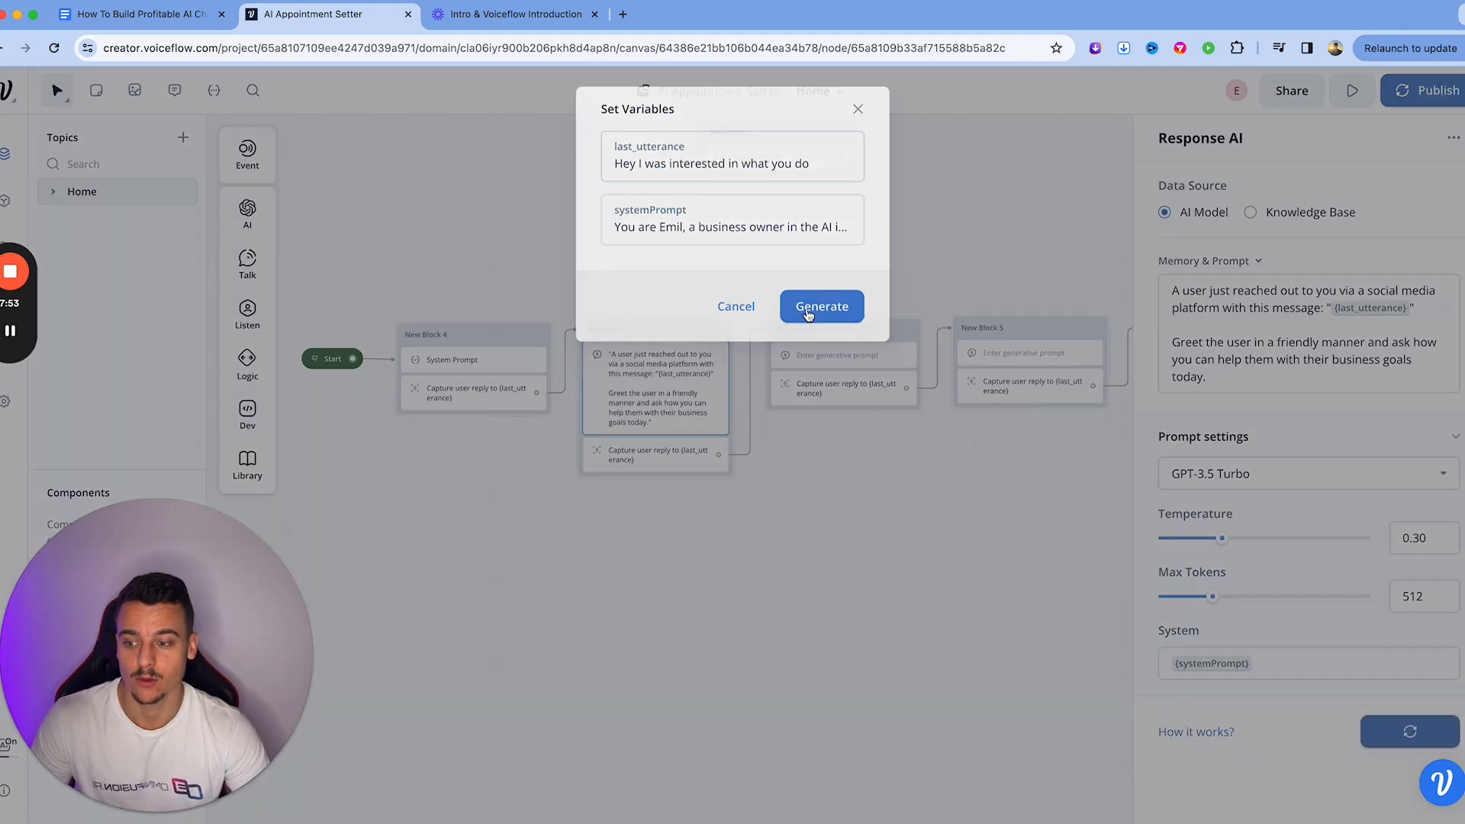
{"action": "left_click", "coordinate": [810, 314]}
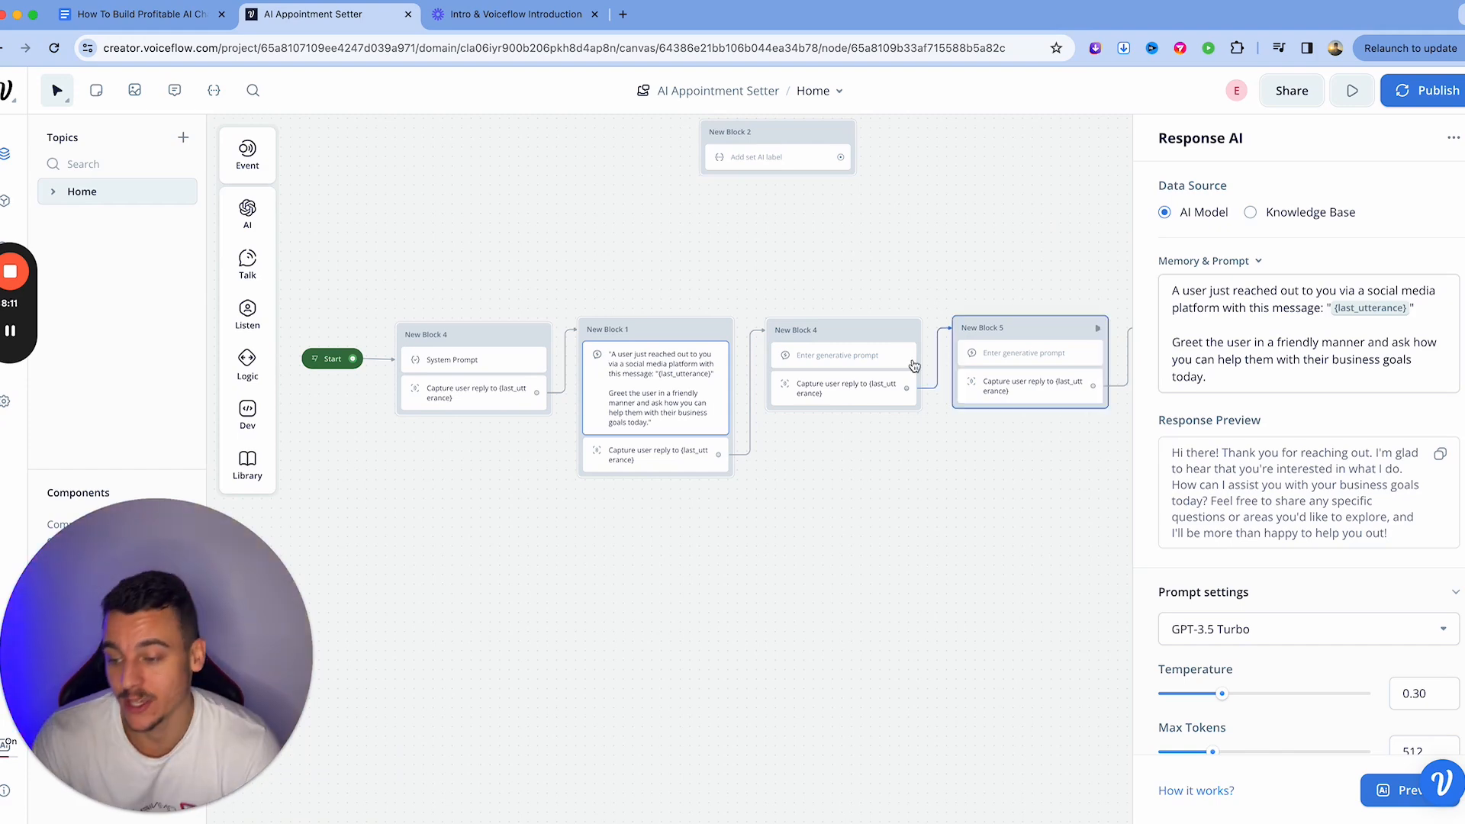
Step: Start the prompt of the empty Response AI step following the greeting block with "The user sent you this message:" and the {last_utterance} variable in double quotes
{"action": "left_click", "coordinate": [870, 359]}
{"action": "left_click", "coordinate": [1219, 289]}
{"action": "type", "text": "The user sent you this message"}
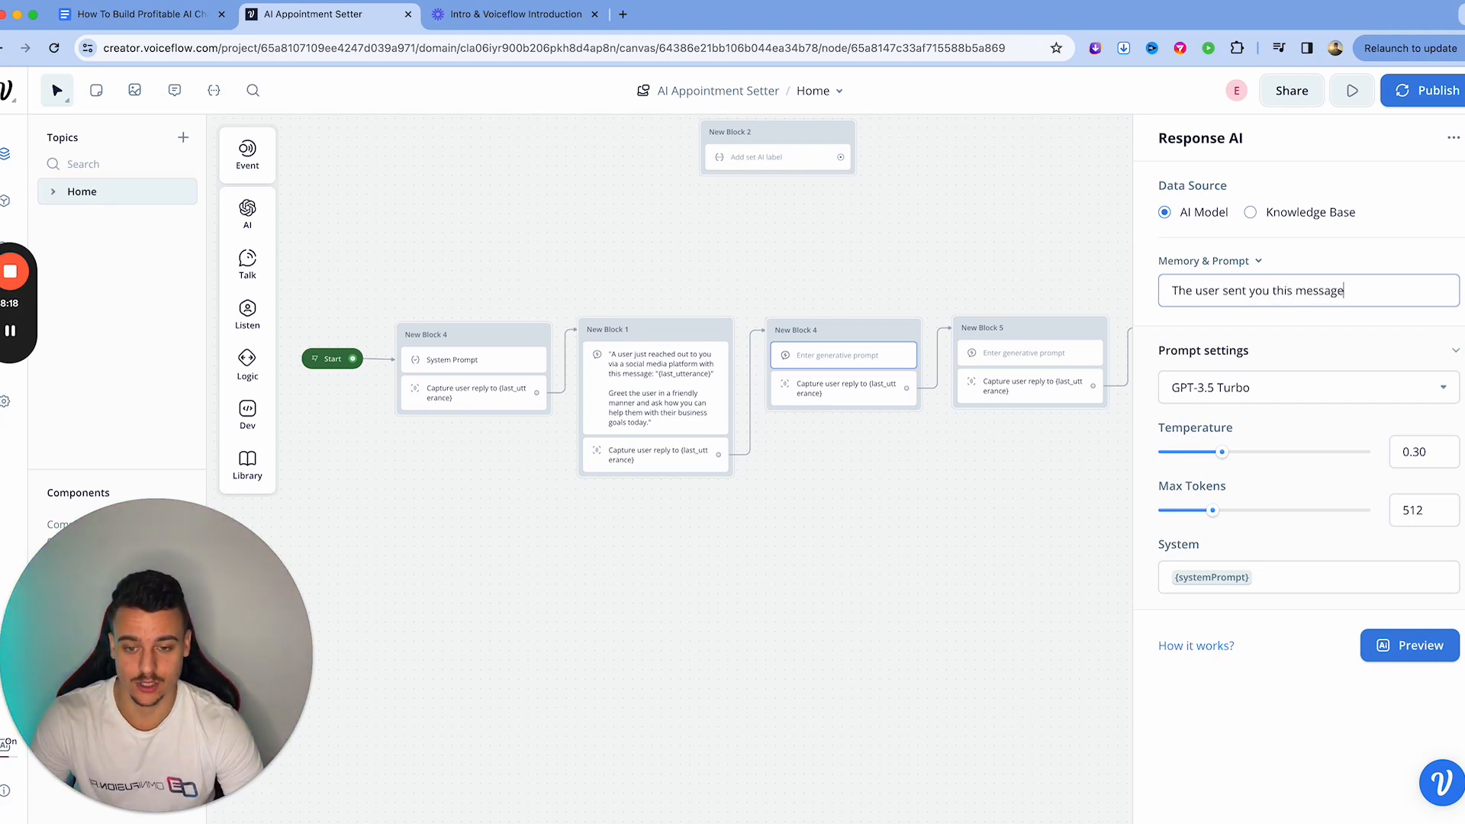
{"action": "type", "text": ": \"{last"}
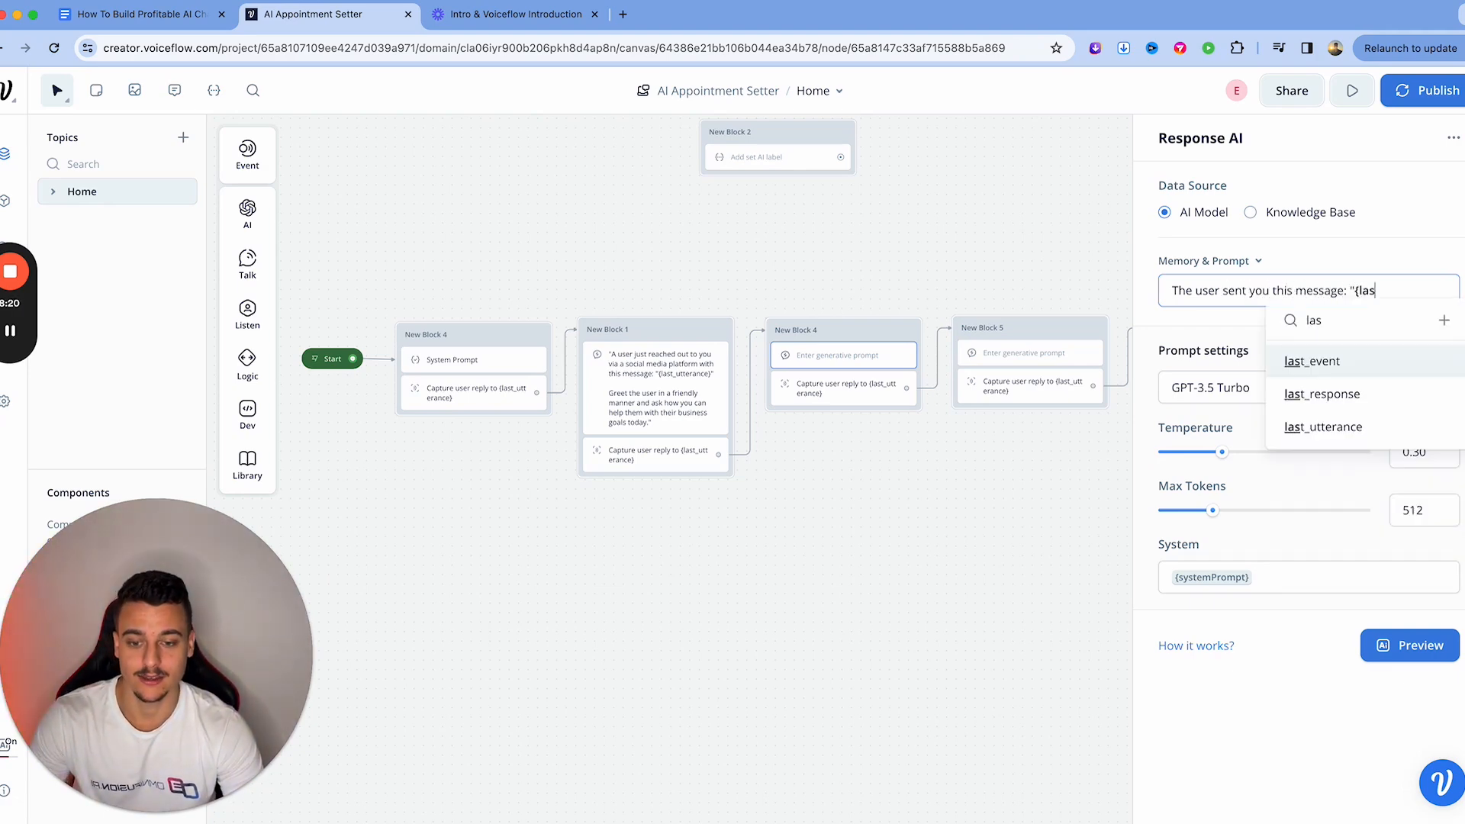
{"action": "key", "text": "Down"}
{"action": "key", "text": "Down"}
{"action": "key", "text": "Return"}
{"action": "type", "text": "\""}
{"action": "key", "text": "Return"}
{"action": "key", "text": "Return"}
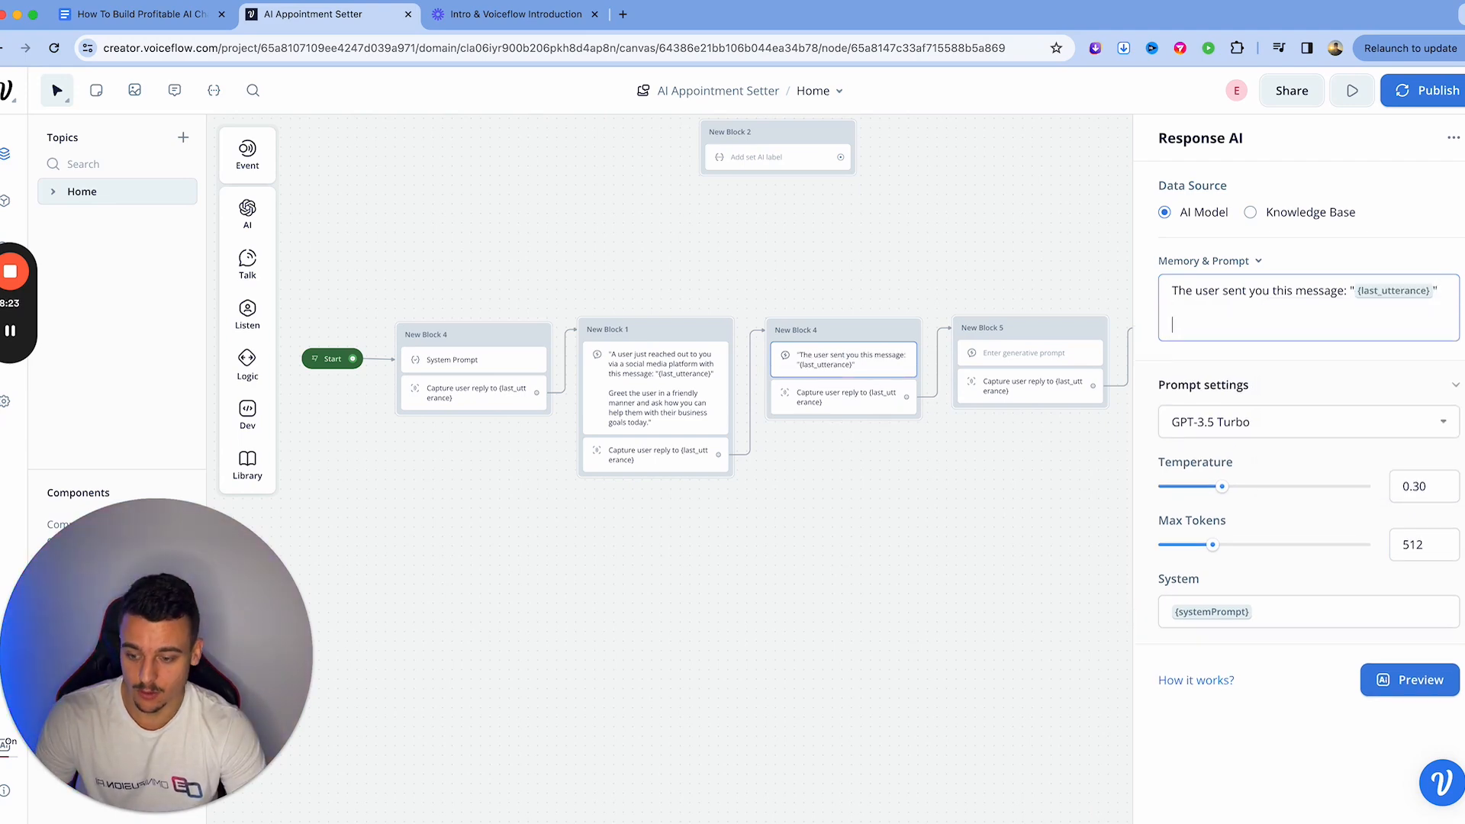
Step: Add a paragraph: "Respond to this, give some free advice for their situation, and ask them if they have considered using AI in their business."
{"action": "type", "text": "Respond to this"}
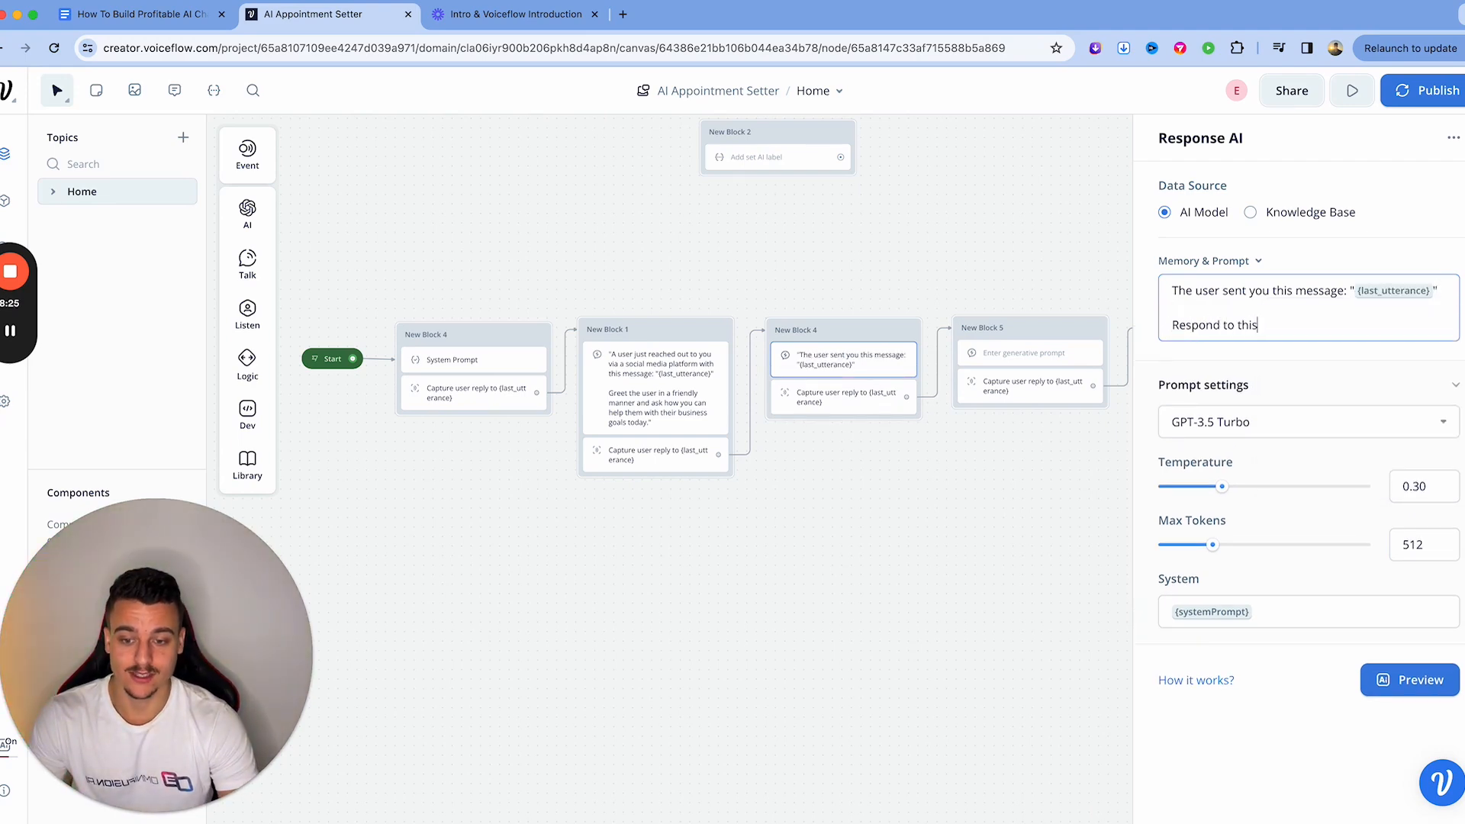
{"action": "type", "text": ", give some free a"}
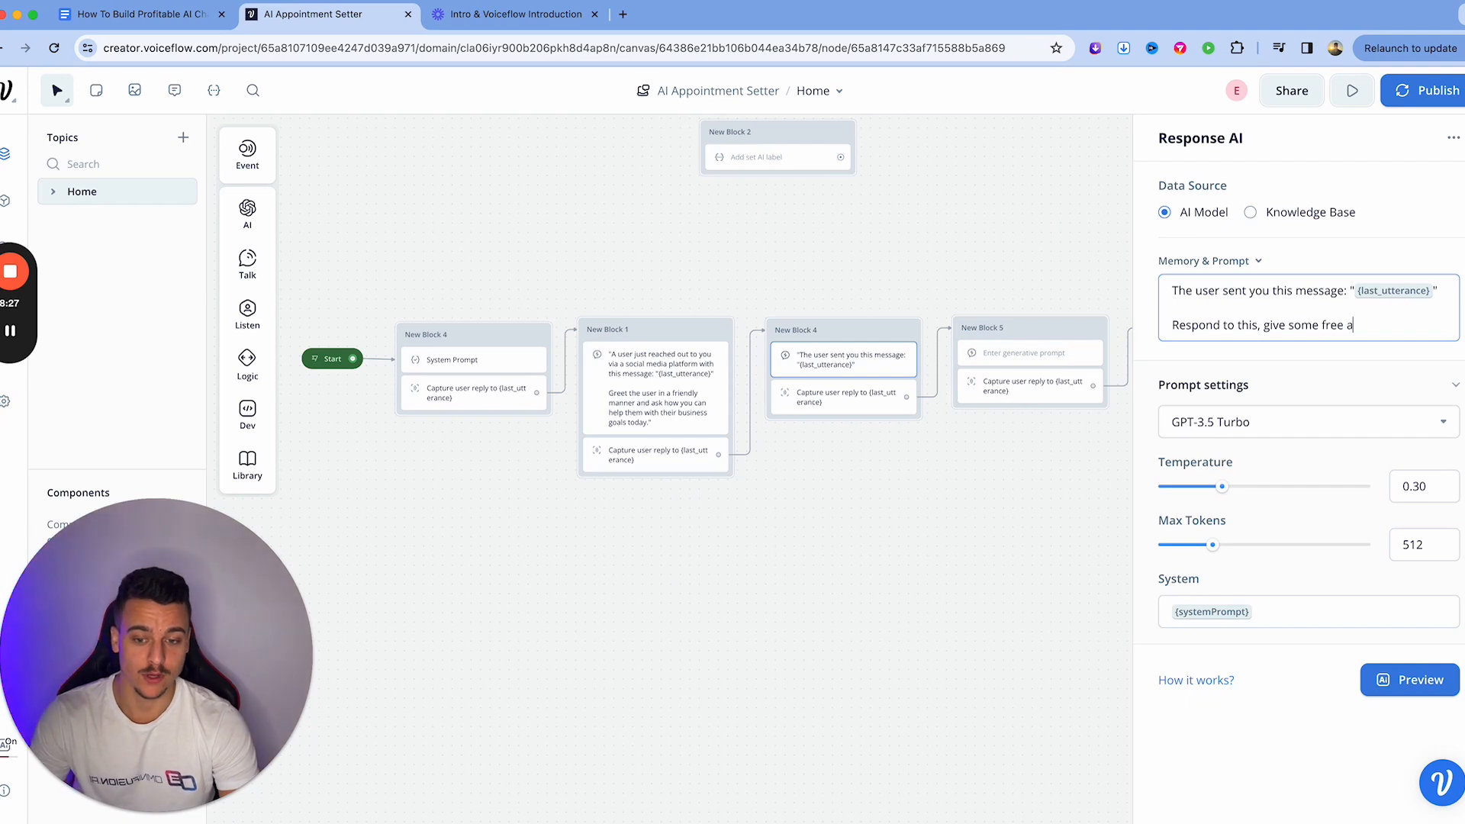
{"action": "type", "text": "dvice for their s"}
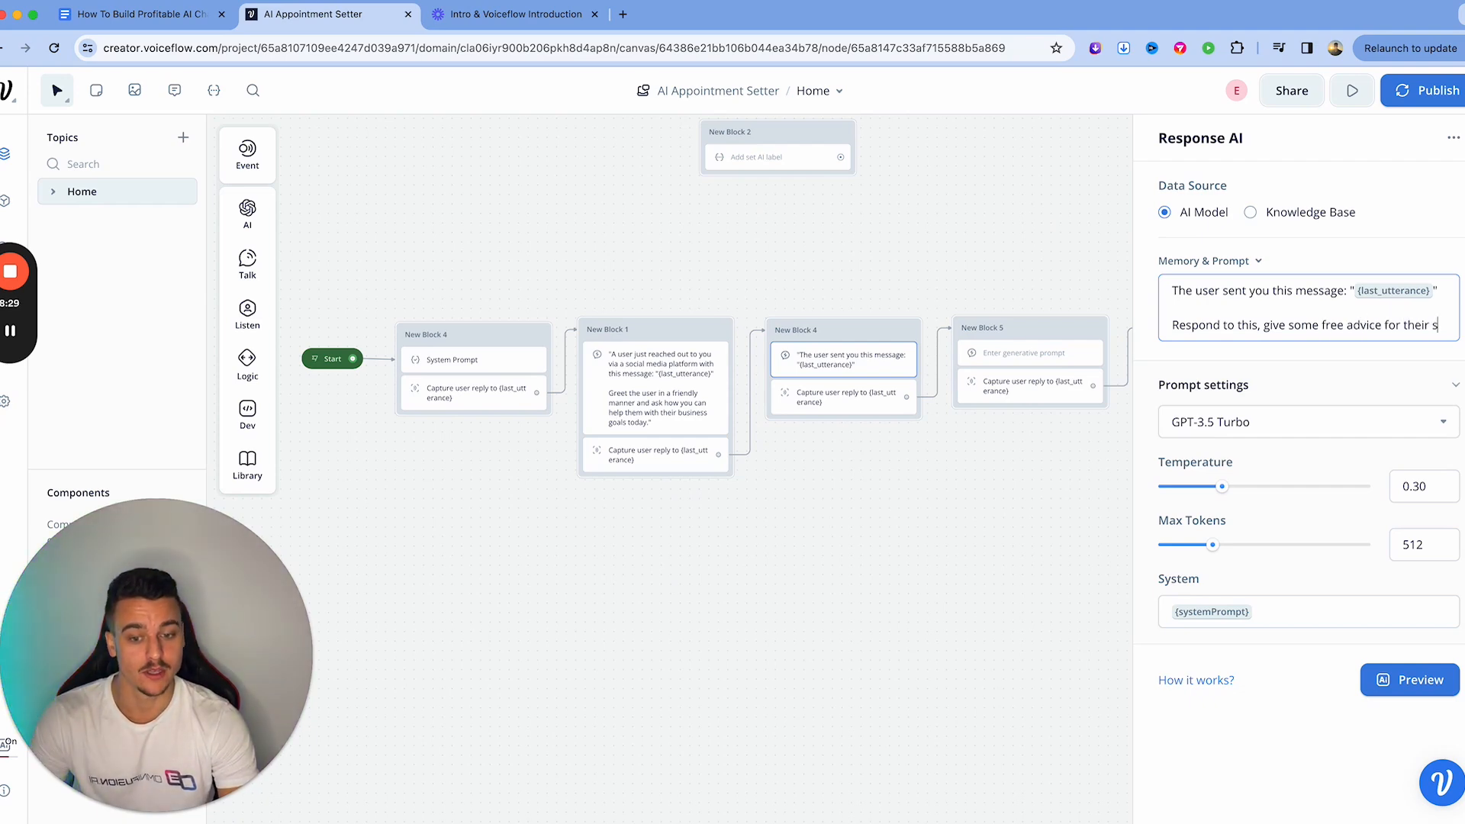
{"action": "type", "text": "ituation, and ask"}
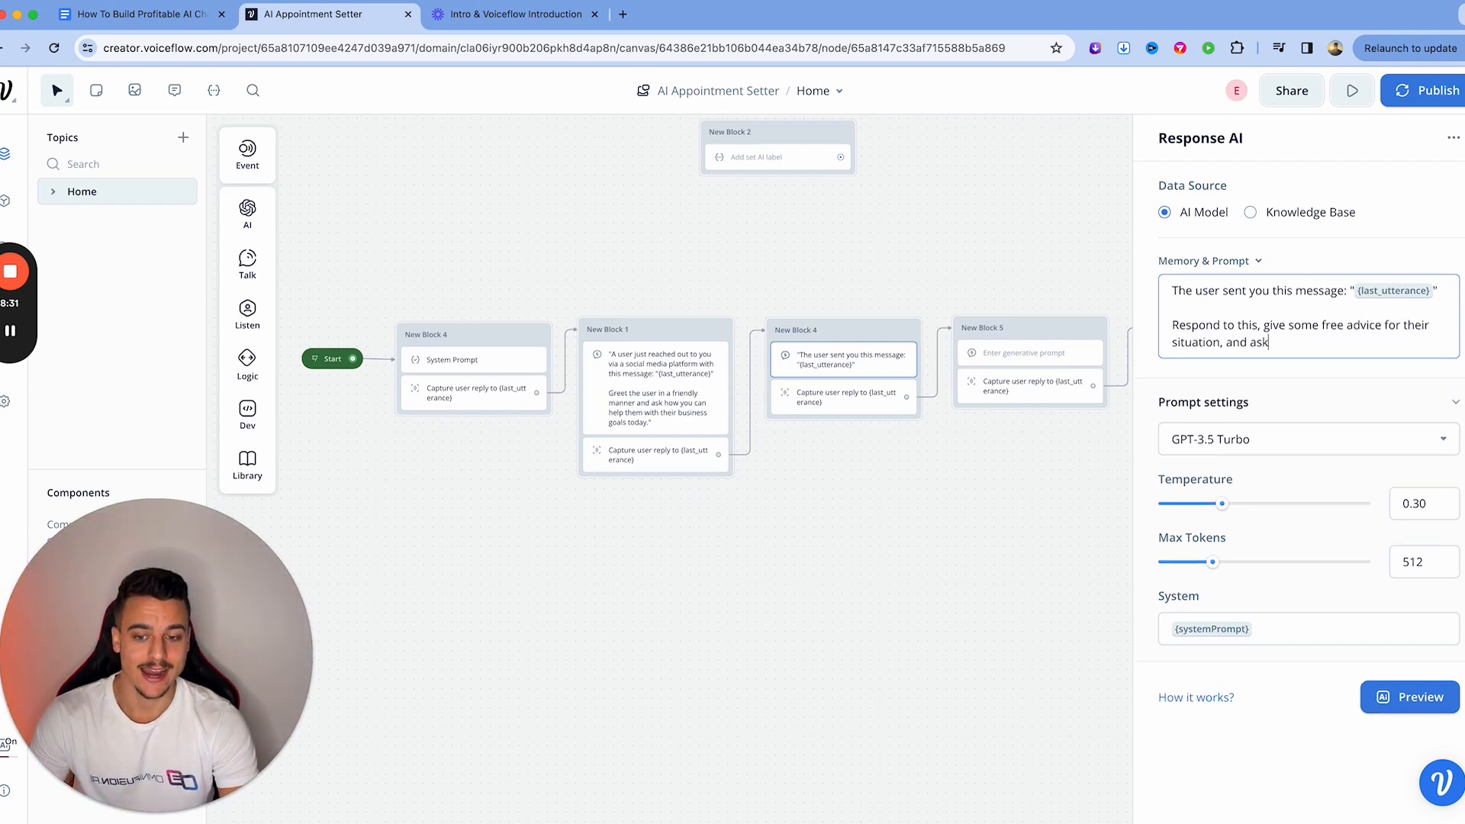
{"action": "type", "text": " them if they hav"}
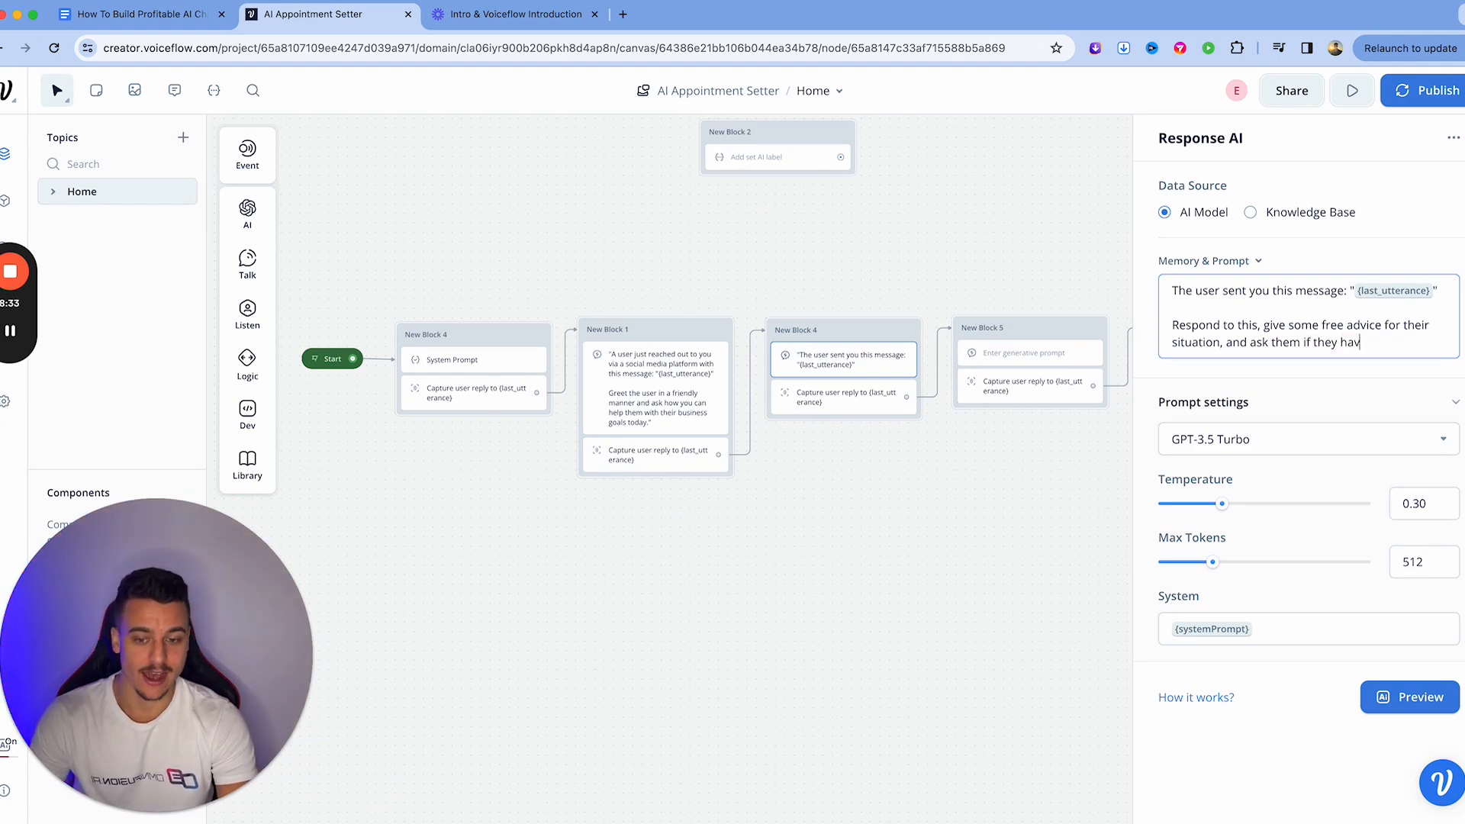
{"action": "type", "text": "e considered using AI in their business."}
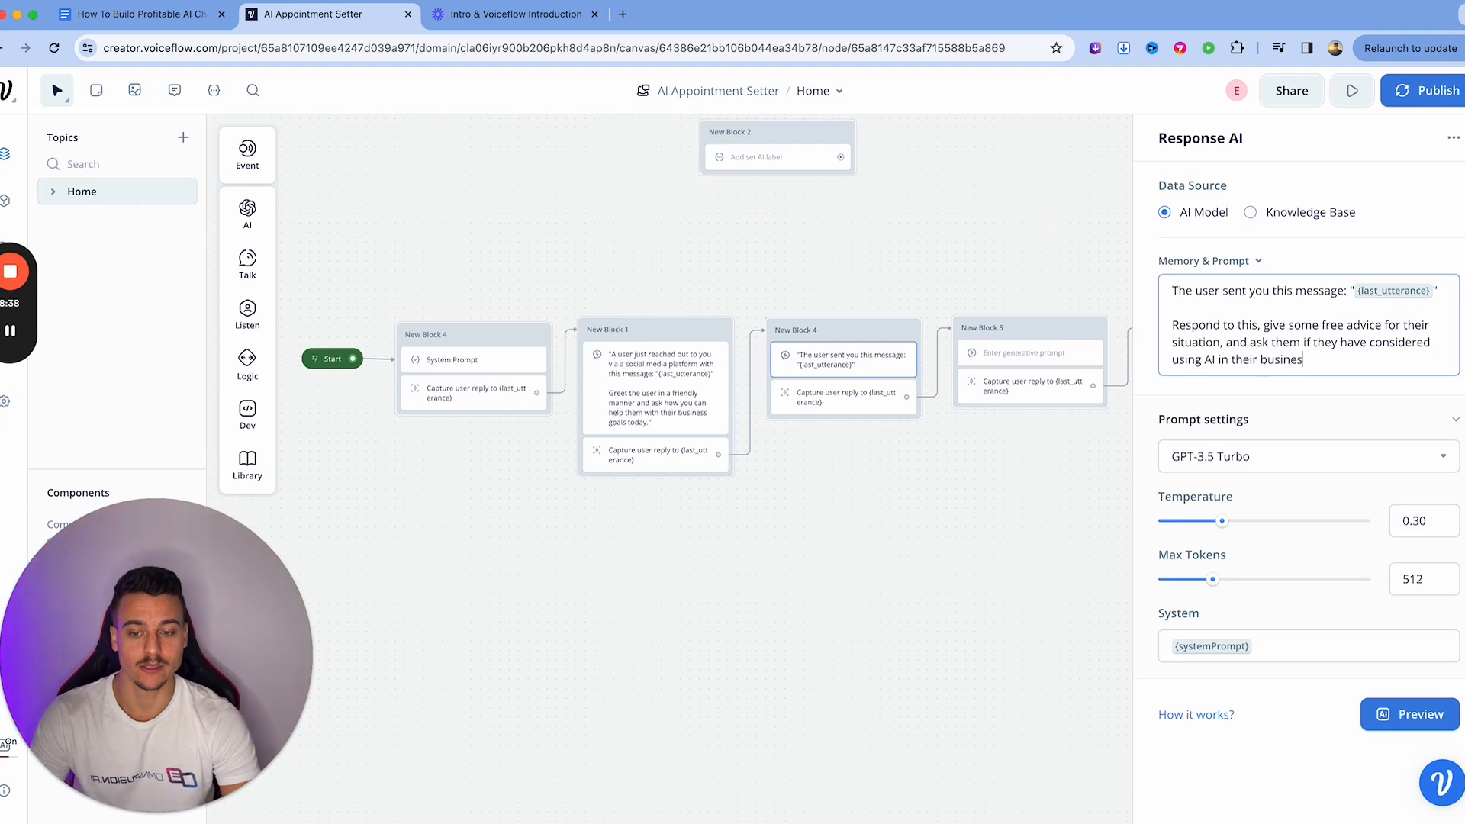
{"action": "left_click", "coordinate": [852, 582]}
{"action": "left_click", "coordinate": [842, 405]}
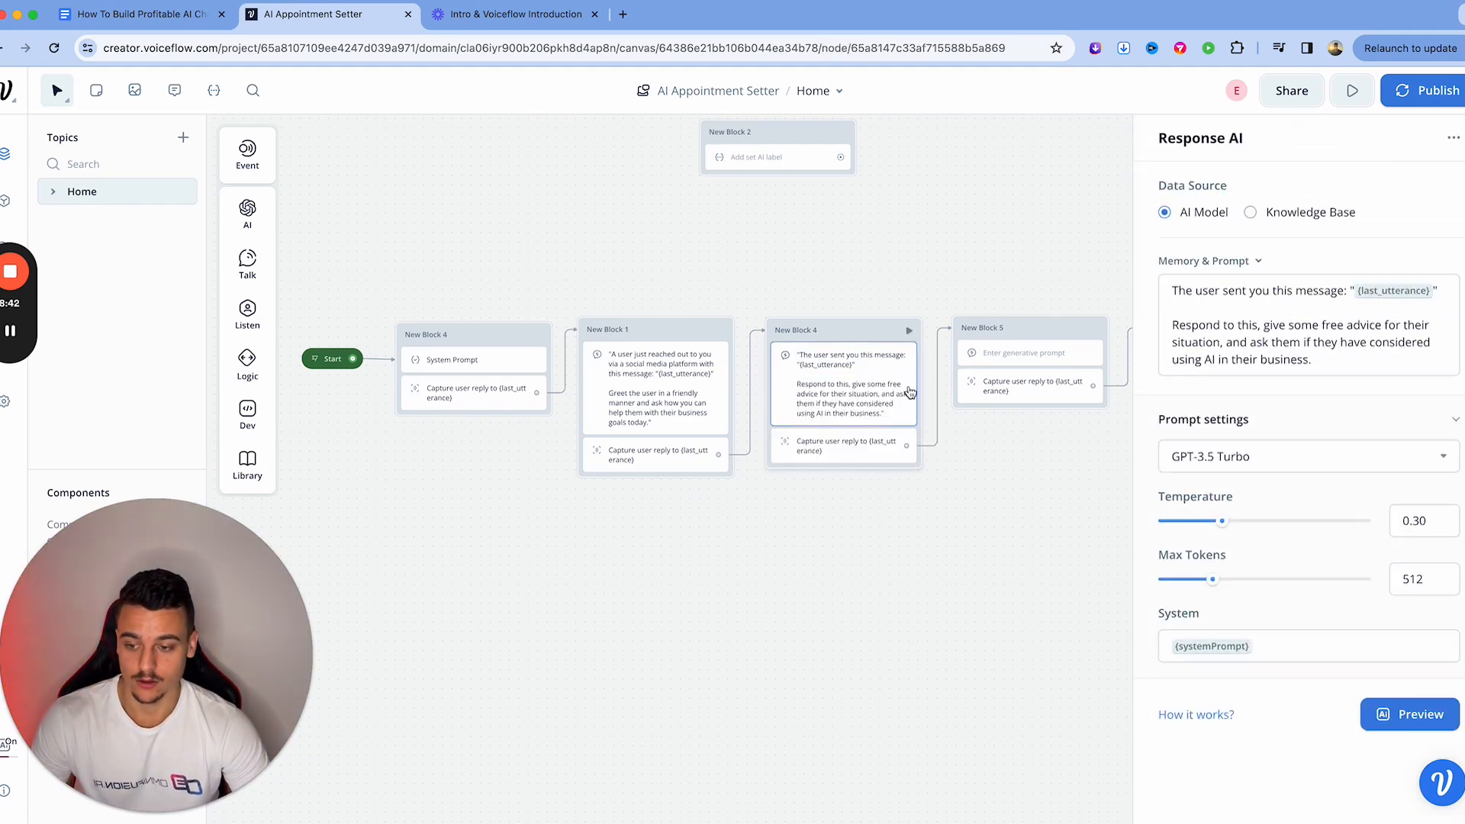
Step: Start the New Block 5 Response AI prompt with "The user sent you this message:" and the {last_utterance} variable in double quotes
{"action": "left_click", "coordinate": [1018, 356]}
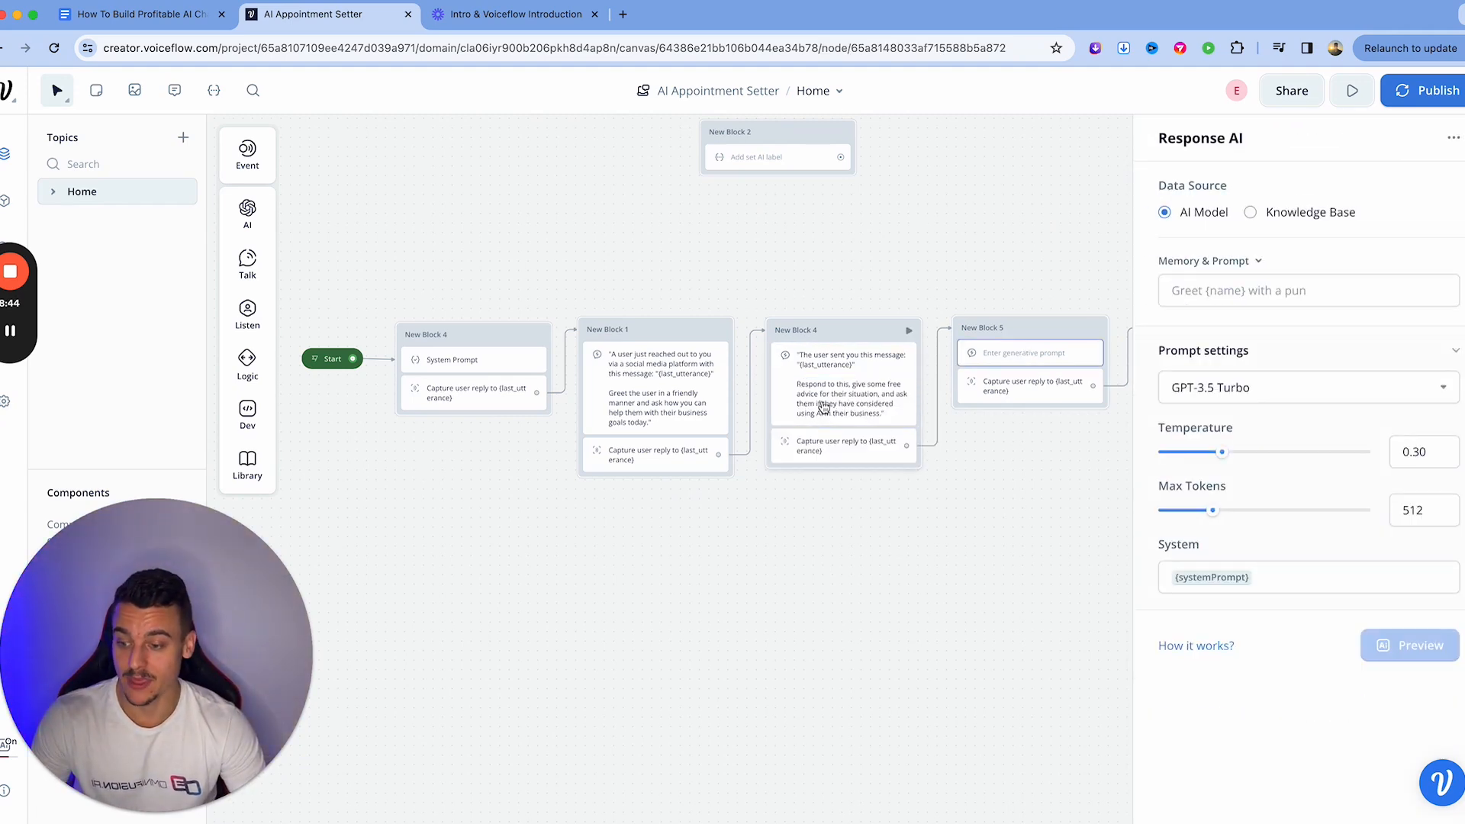
{"action": "left_click", "coordinate": [1261, 298]}
{"action": "type", "text": "The user sent you this message: \"{las"}
{"action": "key", "text": "Return"}
{"action": "type", "text": "\""}
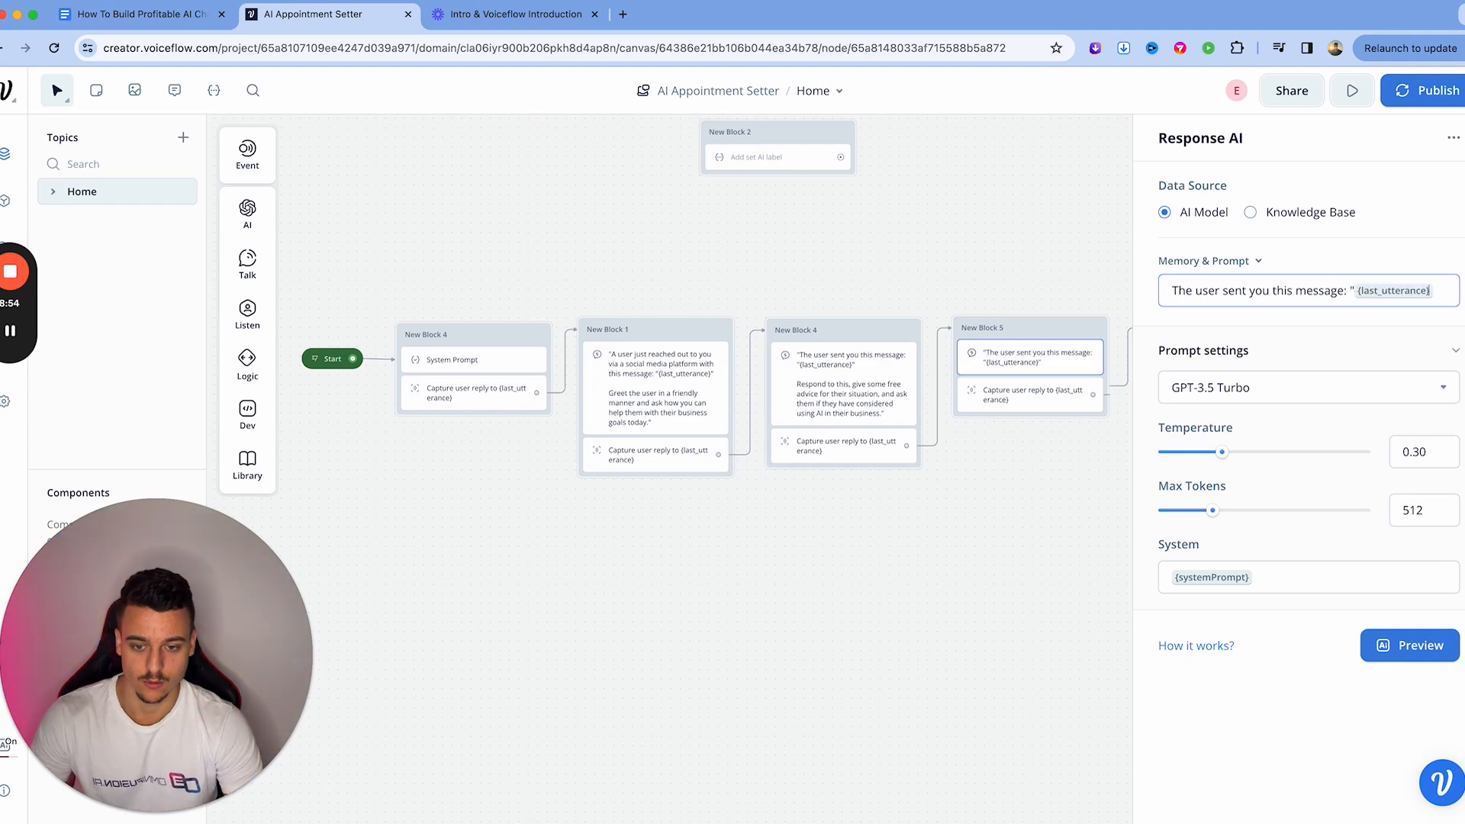
{"action": "key", "text": "Return"}
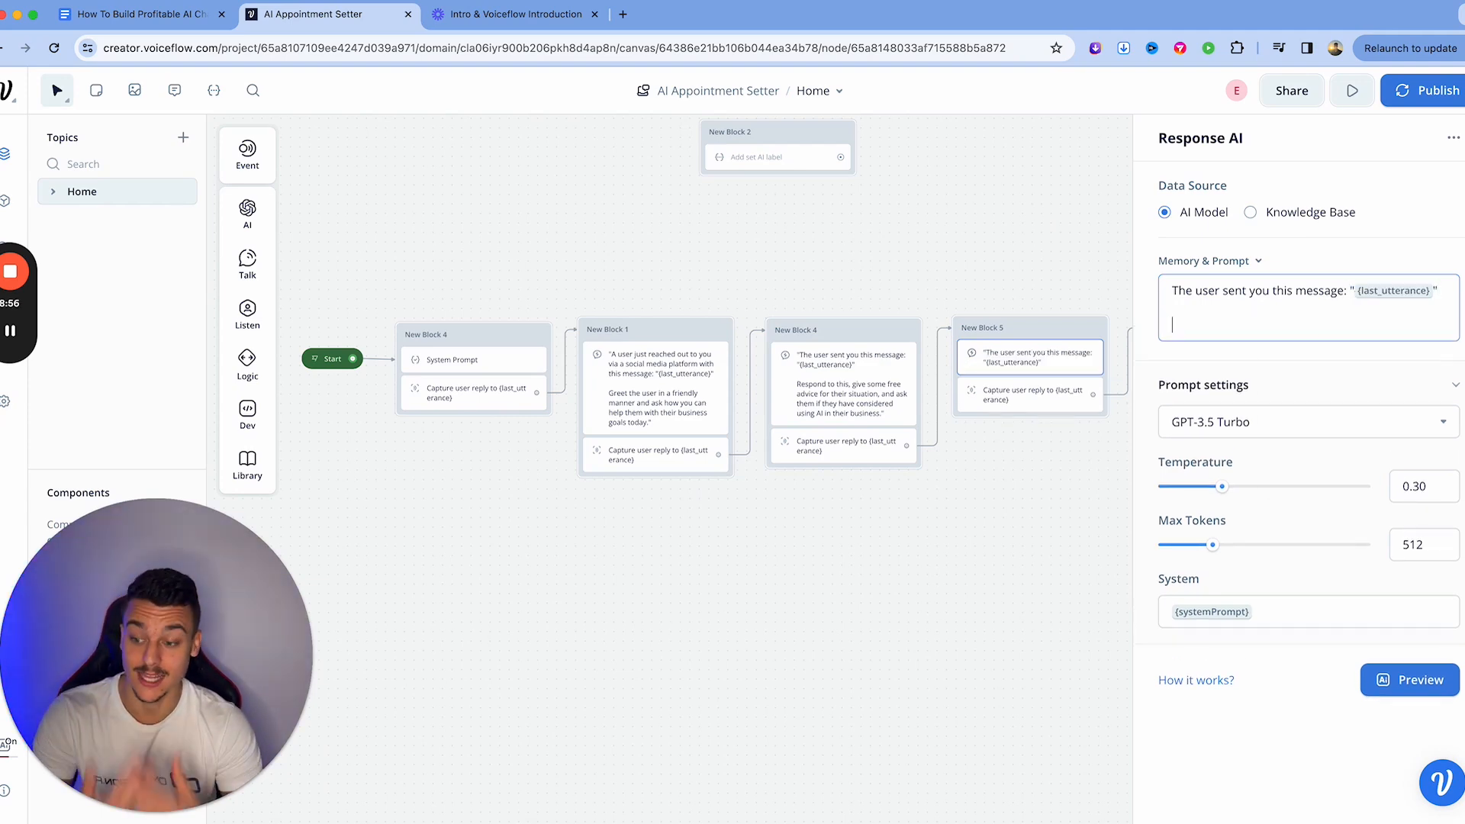
Step: Add a paragraph: "Respond to this, explain how AI could be useful in their situation, and ask them if they would like to schedule a call."
{"action": "type", "text": "Respond to t"}
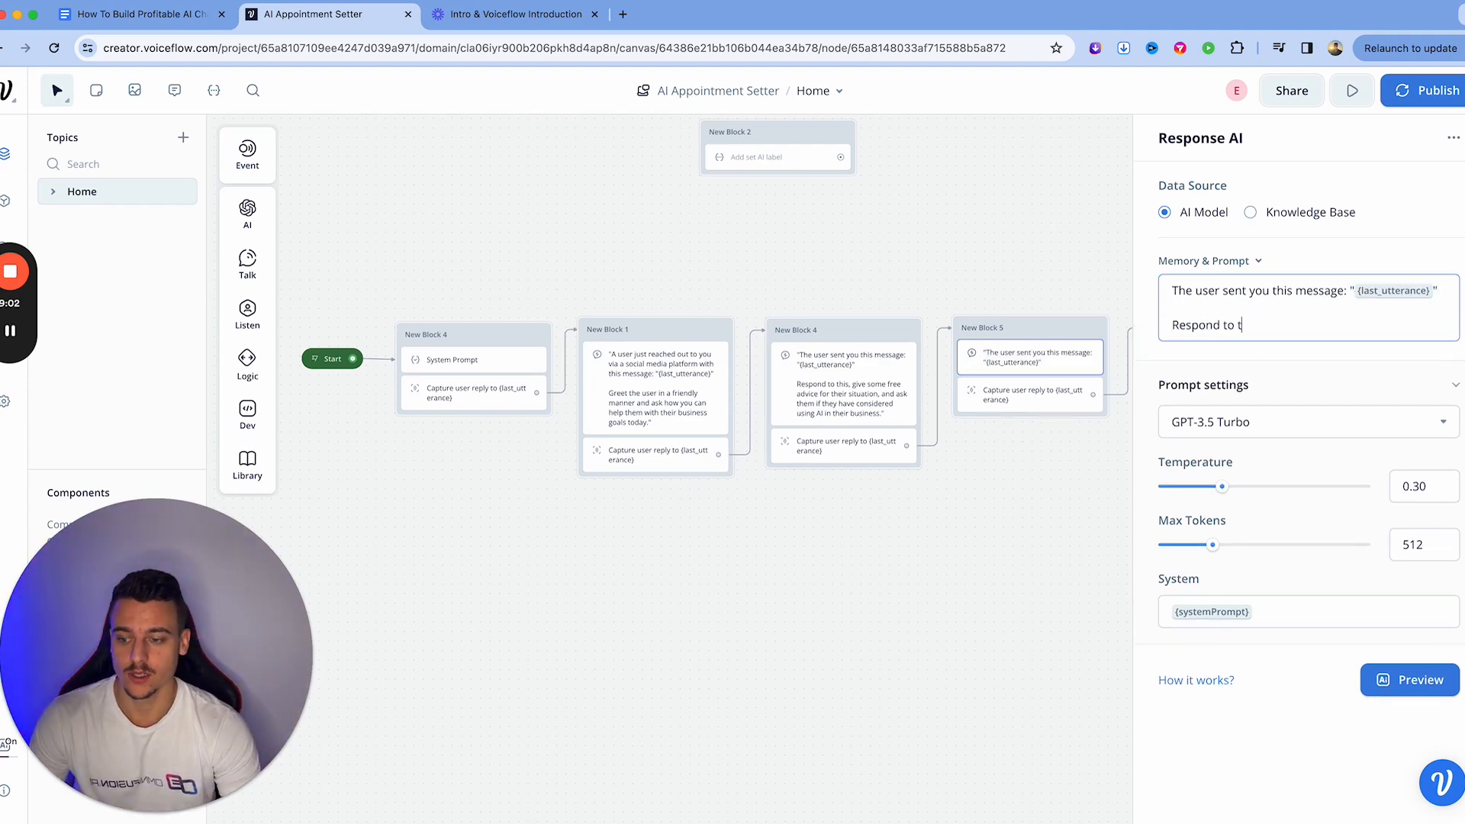
{"action": "type", "text": "his, explain how AI could be usefu"}
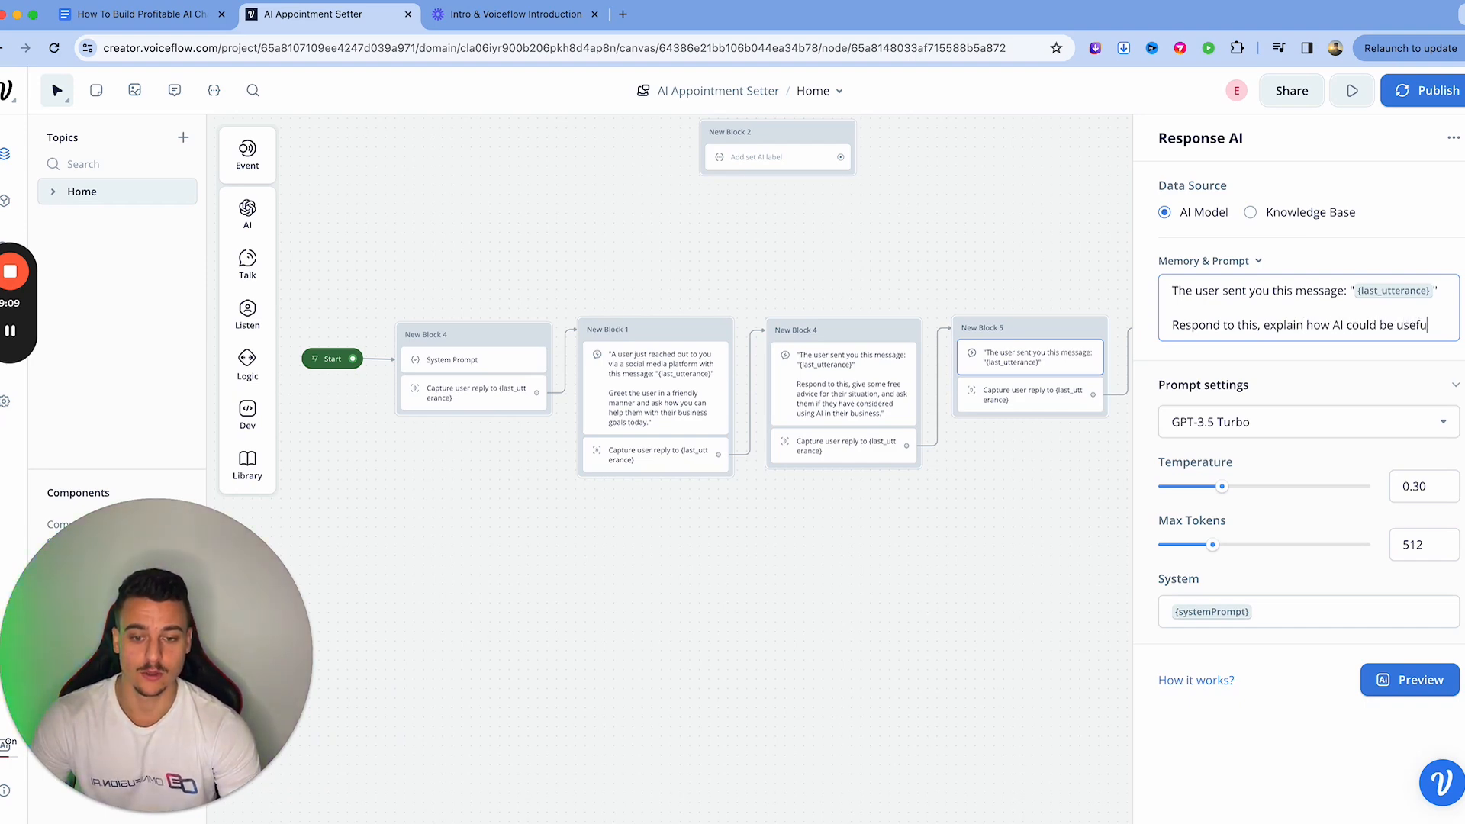
{"action": "type", "text": "l in their sit"}
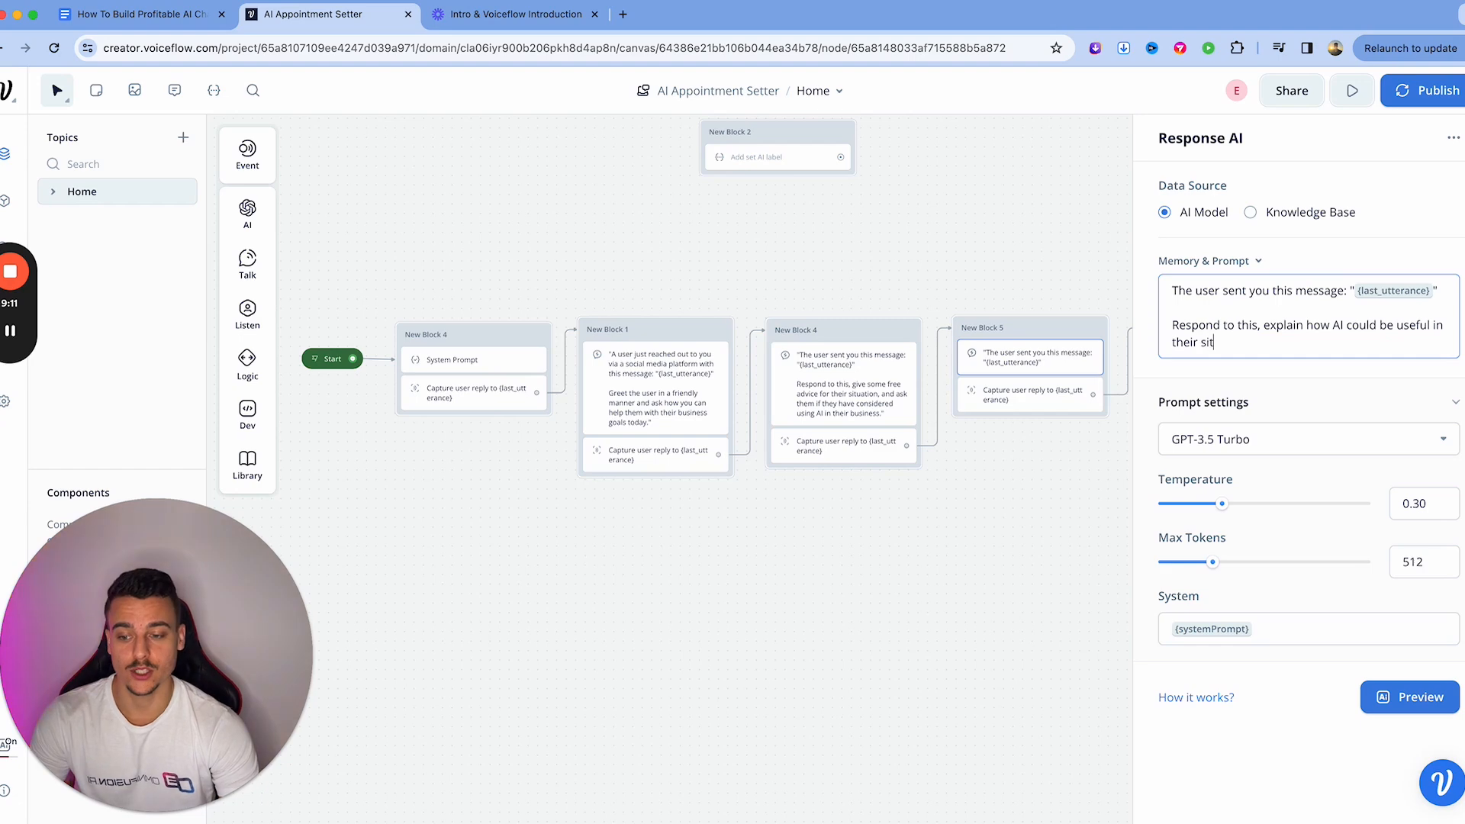
{"action": "type", "text": "uation, and ask them if they would li"}
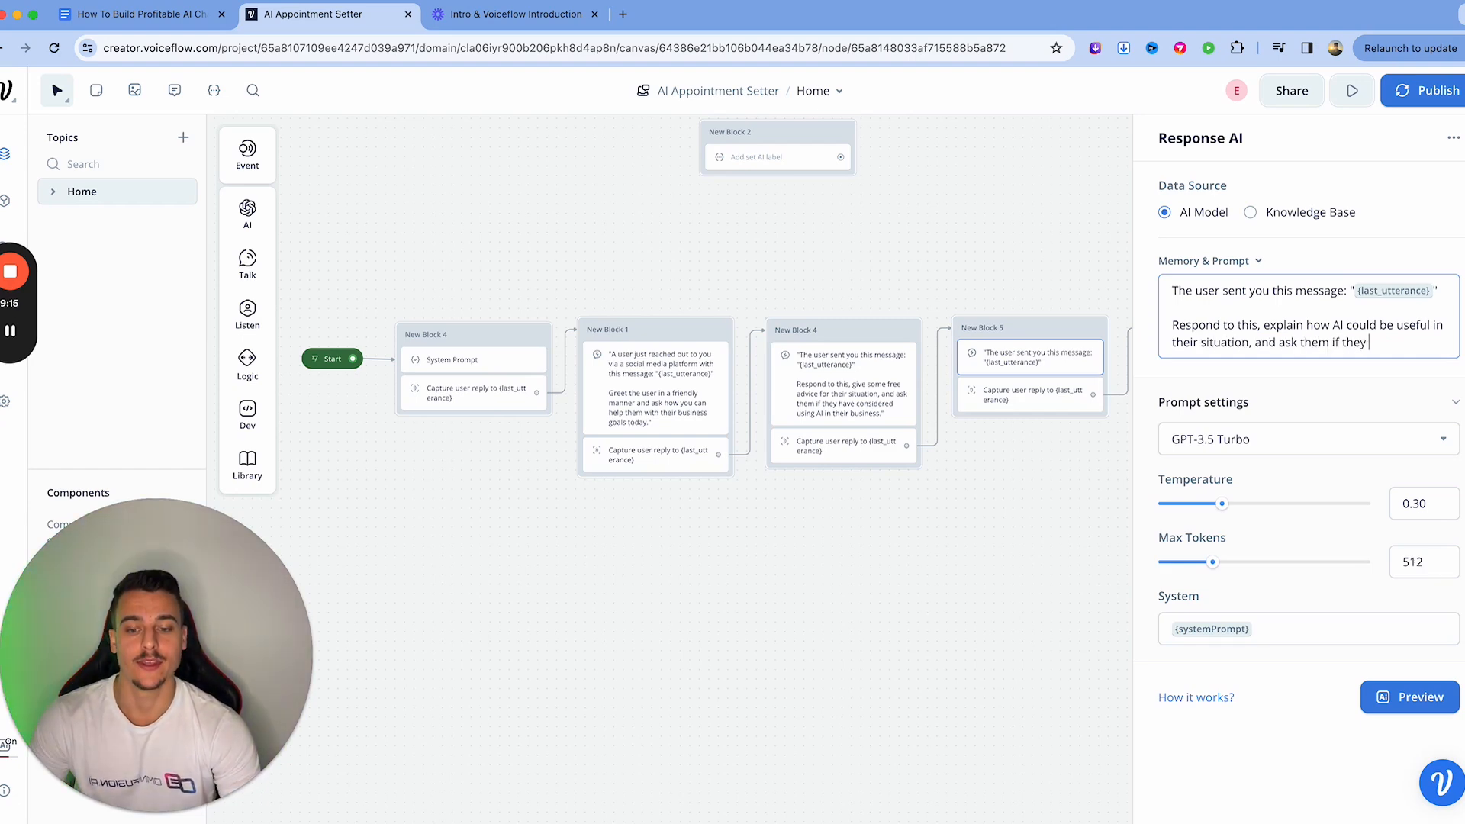
{"action": "type", "text": "ke to schedule a call."}
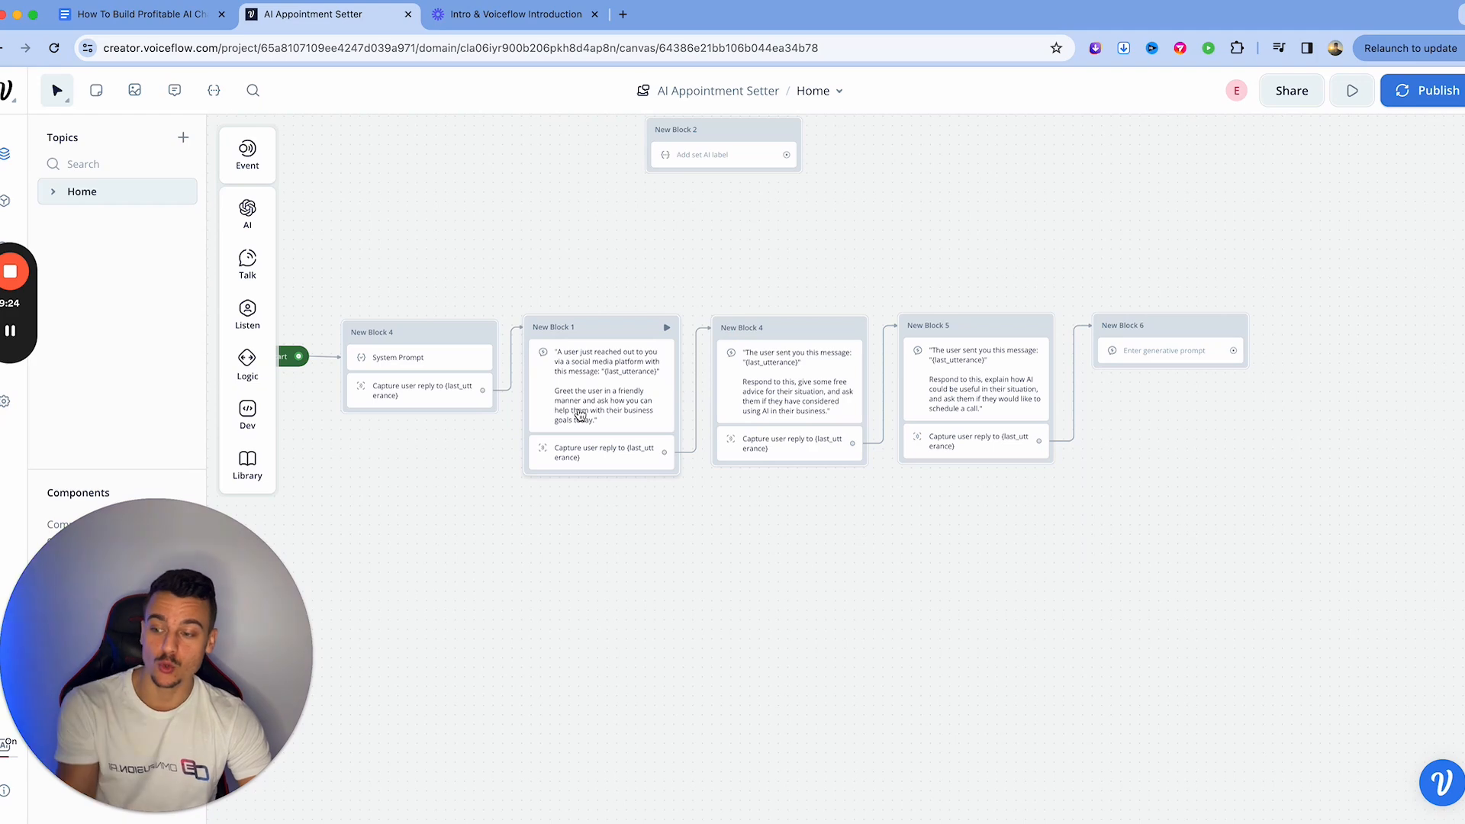
{"action": "left_click", "coordinate": [578, 415]}
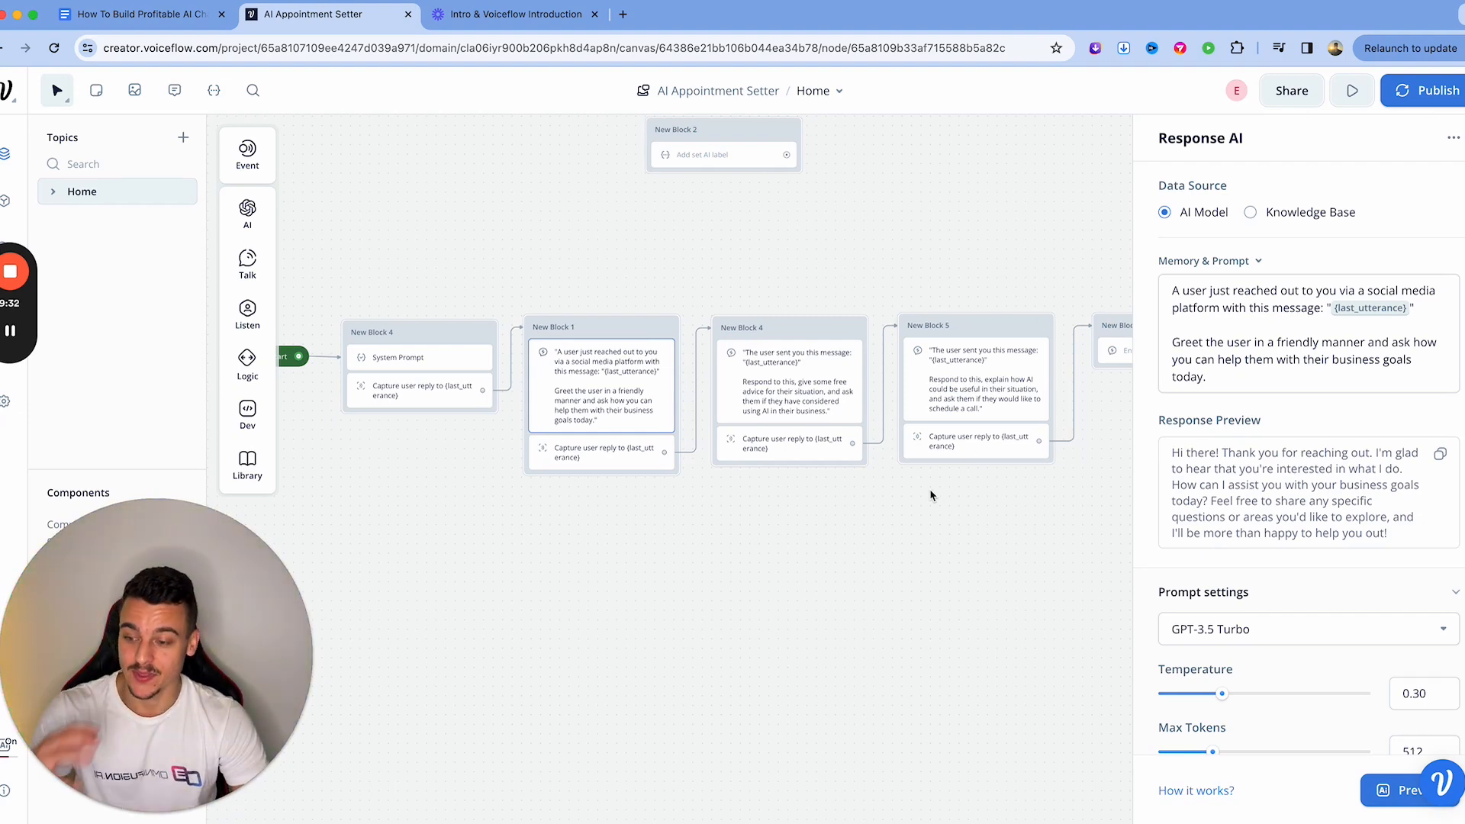
{"action": "scroll", "coordinate": [932, 496], "scroll_direction": "right", "scroll_amount": 5}
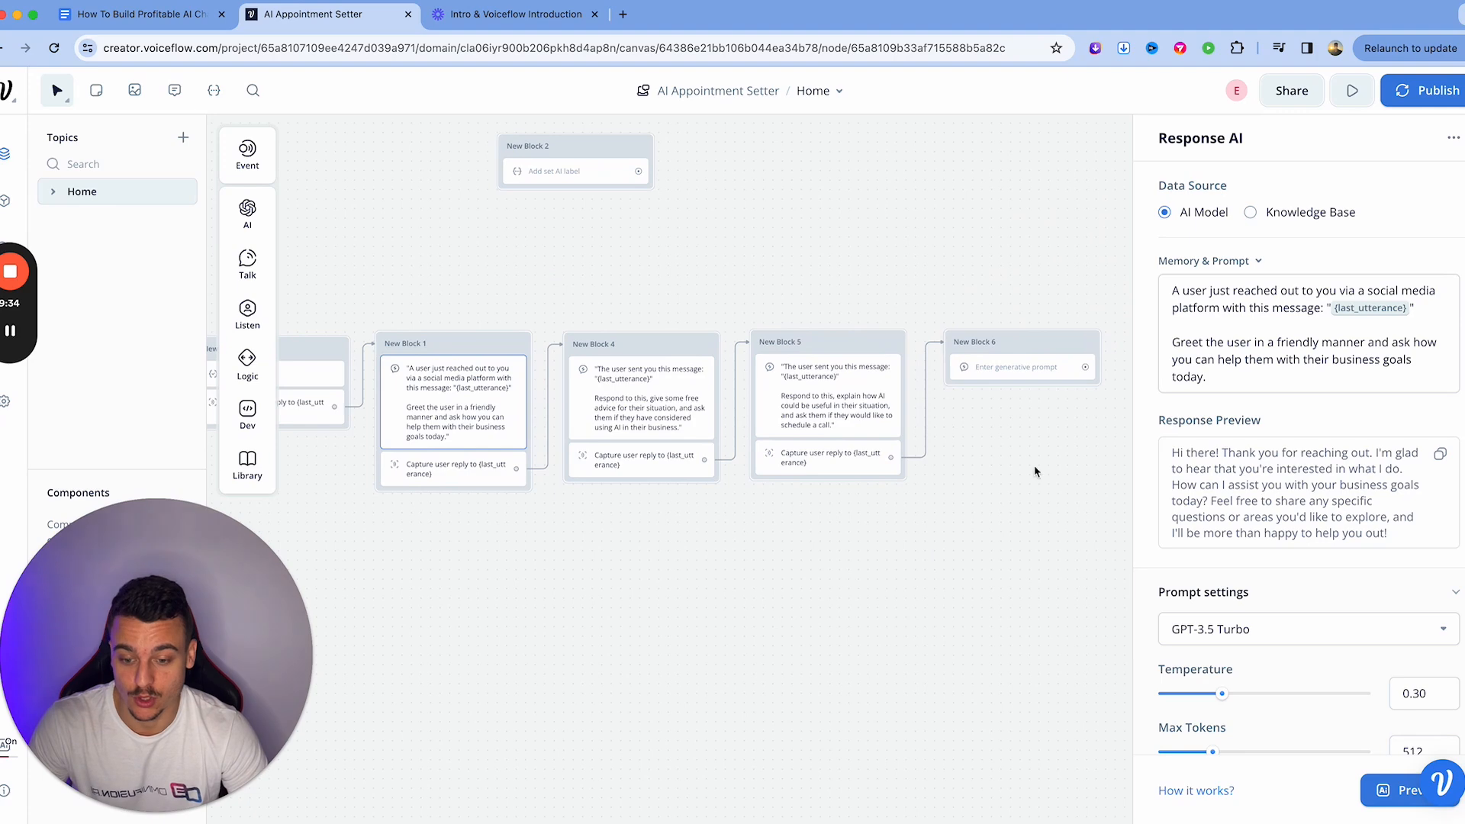
{"action": "left_click_drag", "start_coordinate": [1404, 534], "coordinate": [1171, 452]}
{"action": "left_click", "coordinate": [1091, 411]}
Step: Start the New Block 6 Response AI prompt with "You asked the user if they would like to schedule a call, to which they said:" and quoted {last_utterance}
{"action": "left_click", "coordinate": [1020, 368]}
{"action": "left_click", "coordinate": [1272, 300]}
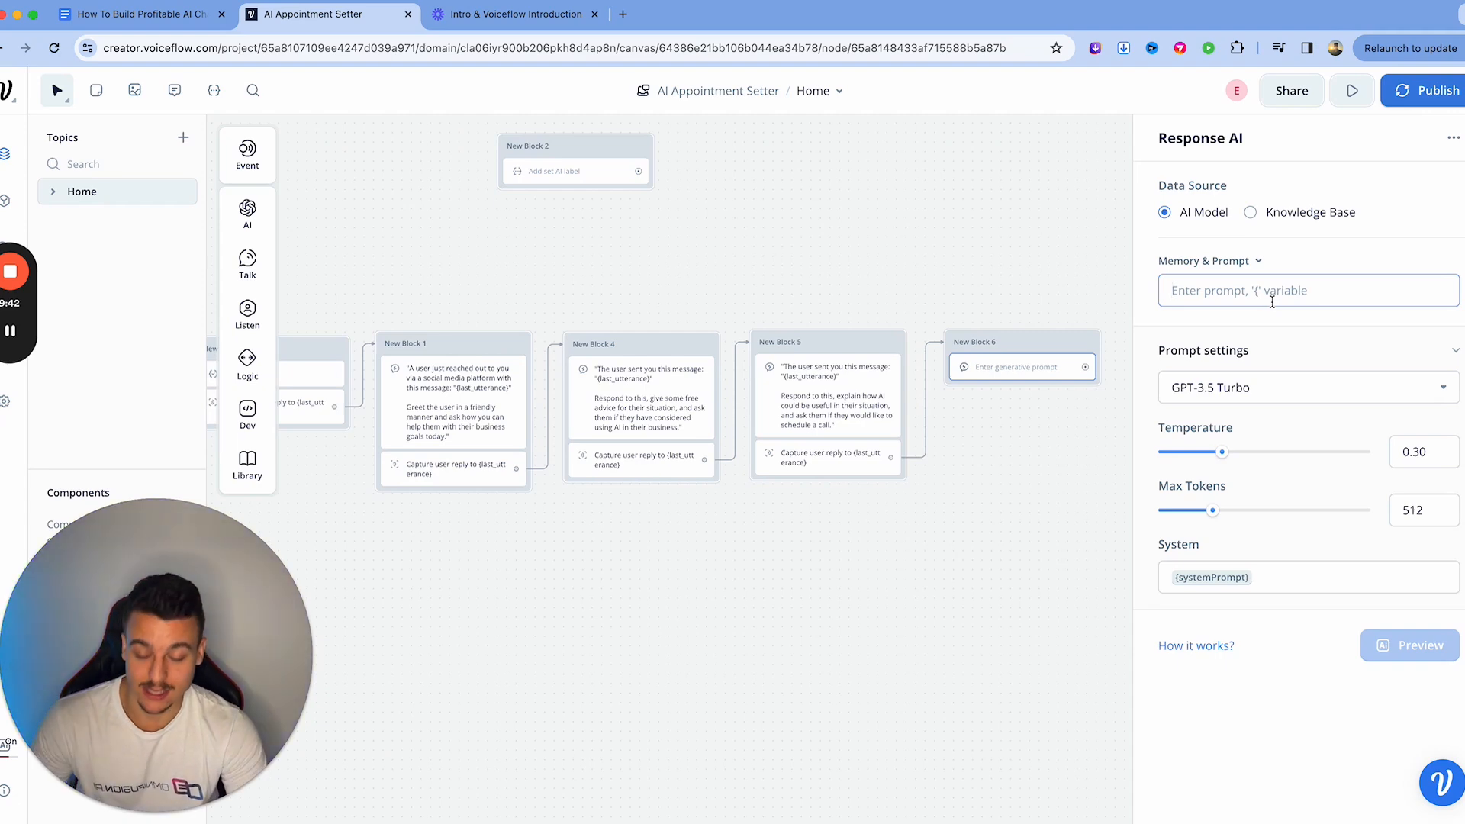
{"action": "type", "text": "You"}
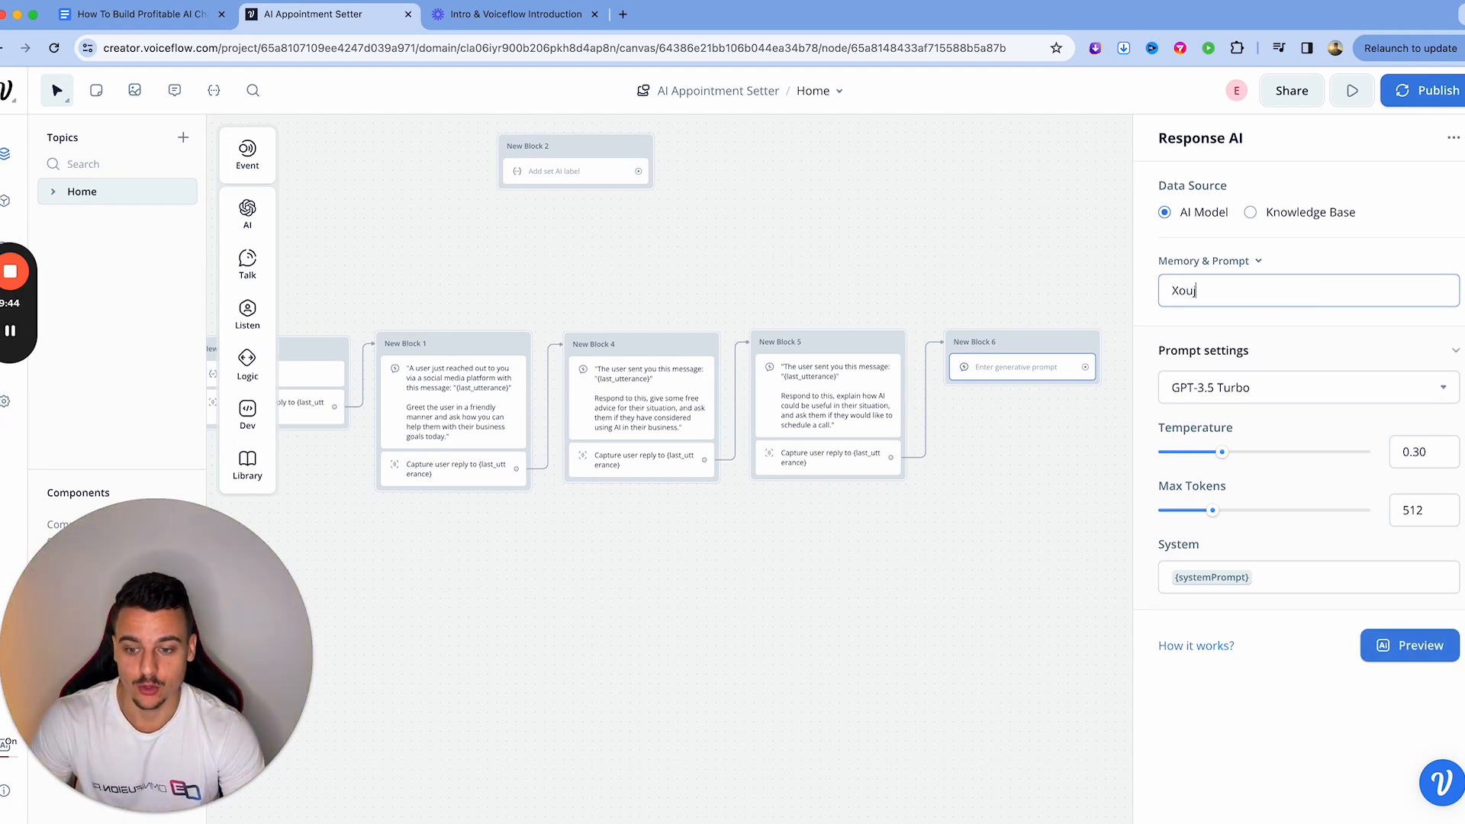
{"action": "key", "text": "BackSpace"}
{"action": "key", "text": "BackSpace"}
{"action": "key", "text": "BackSpace"}
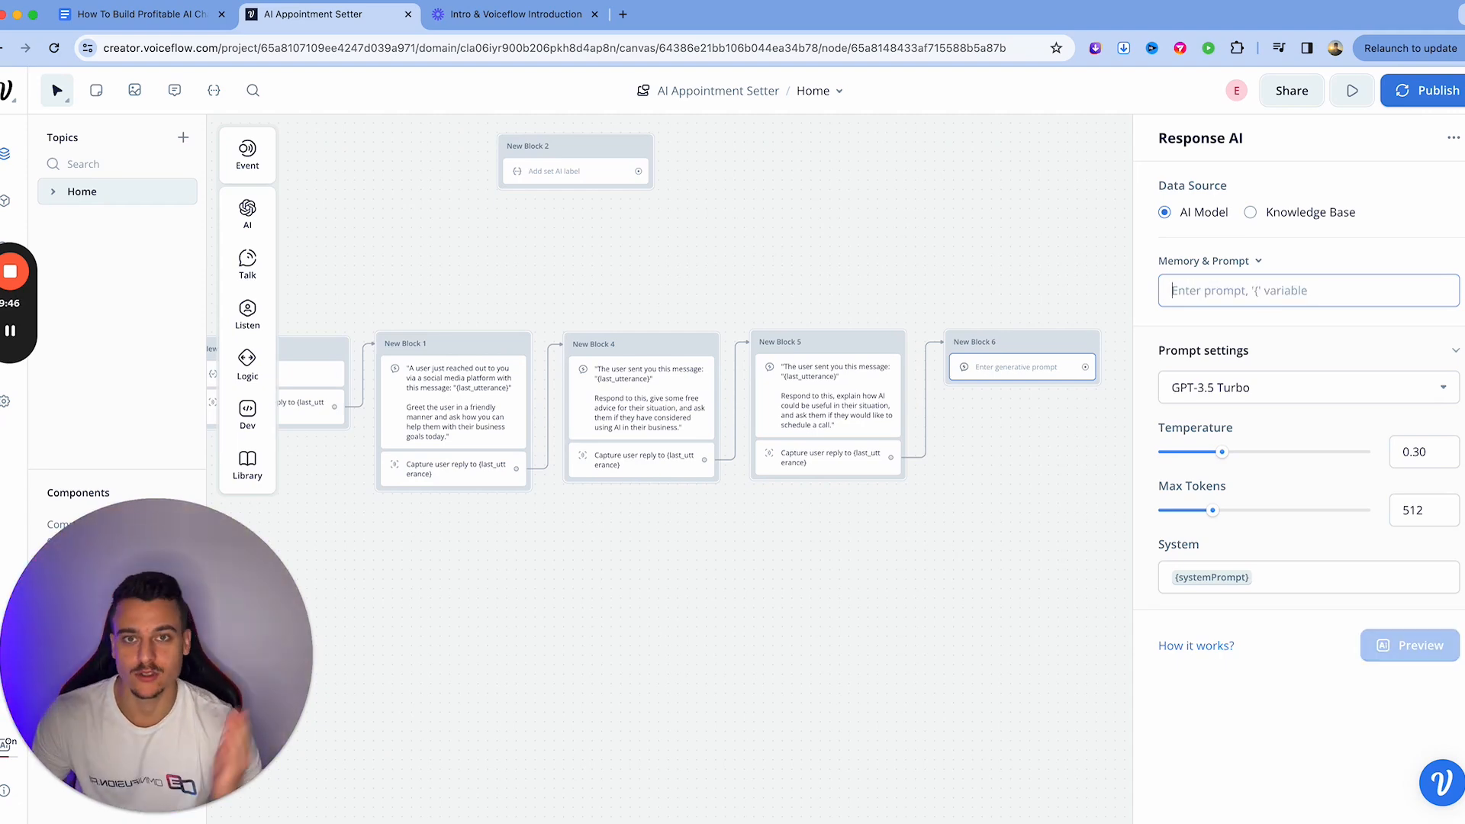
{"action": "type", "text": "You as"}
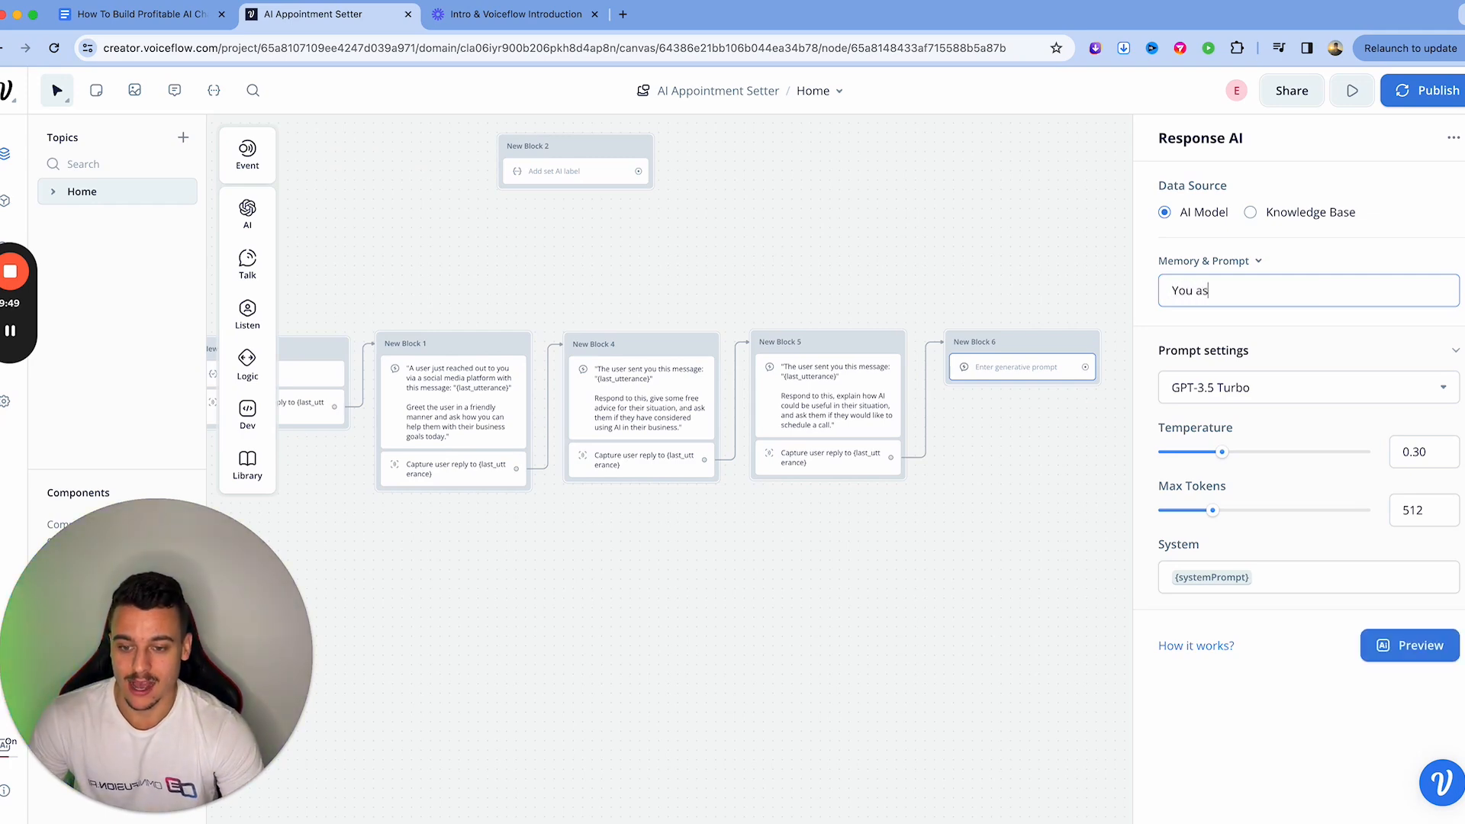
{"action": "type", "text": "ked the user if the"}
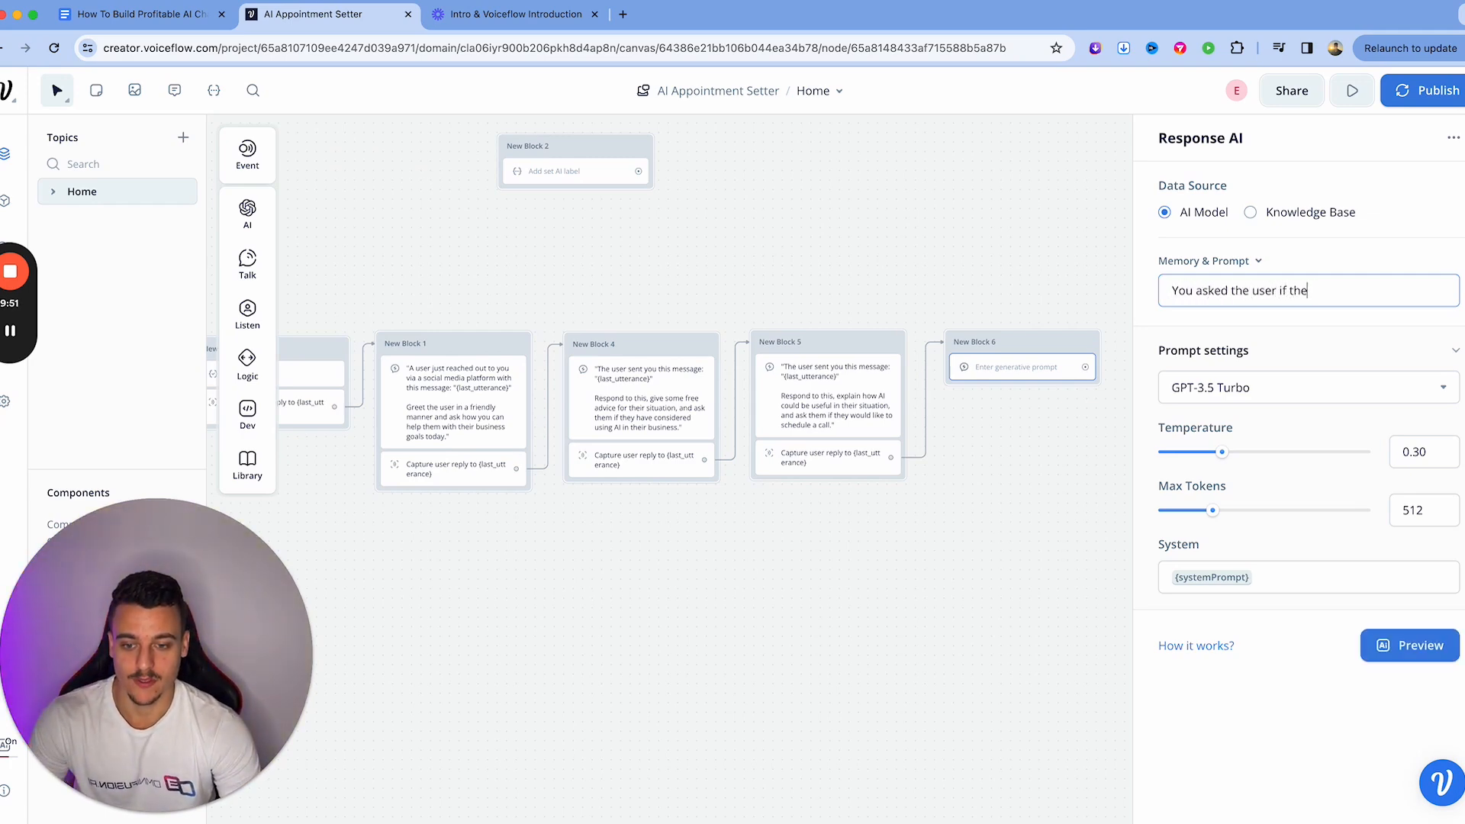
{"action": "type", "text": "y would like to sc"}
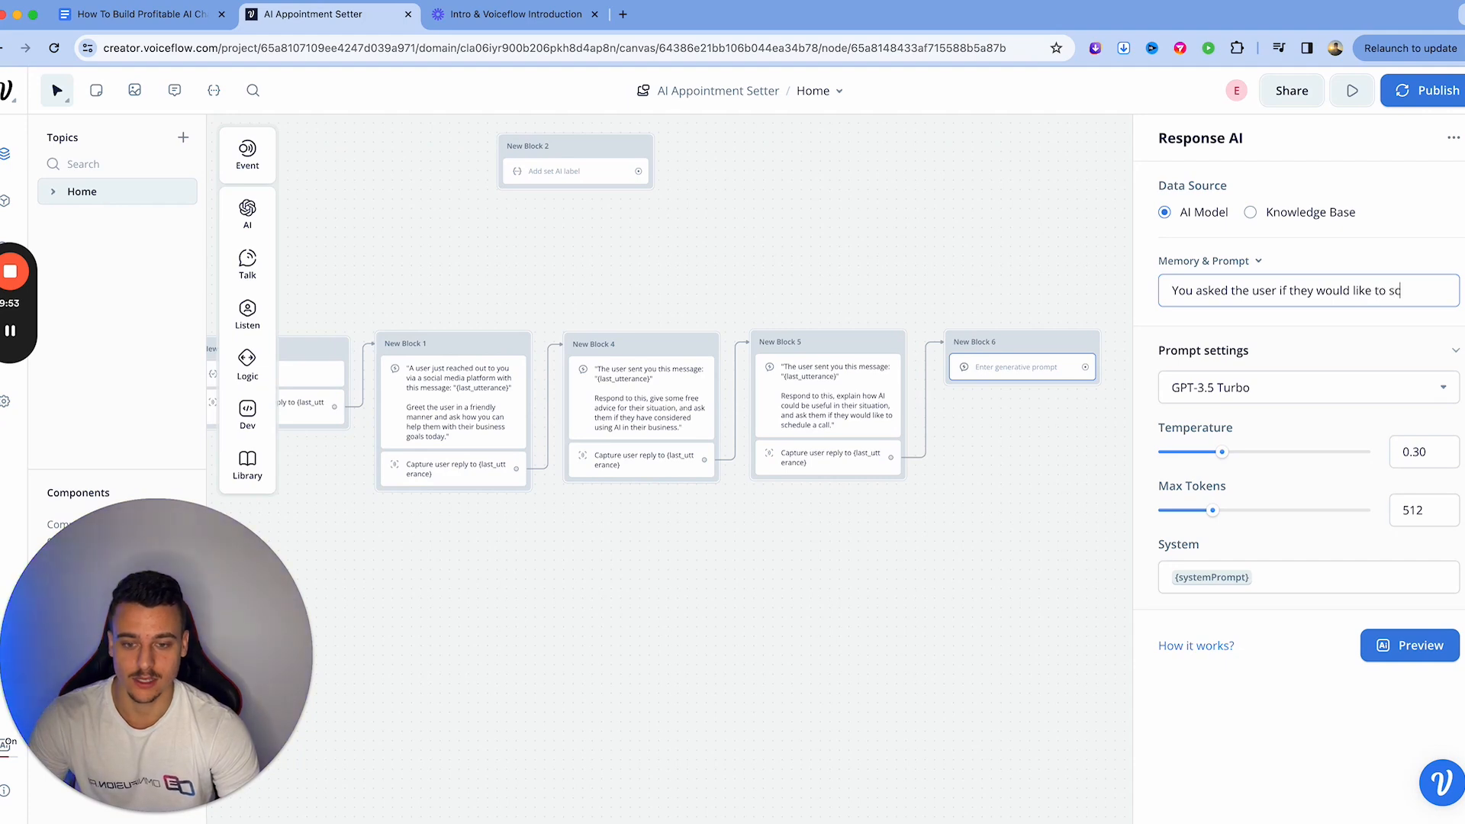
{"action": "type", "text": "hedule a call, to w"}
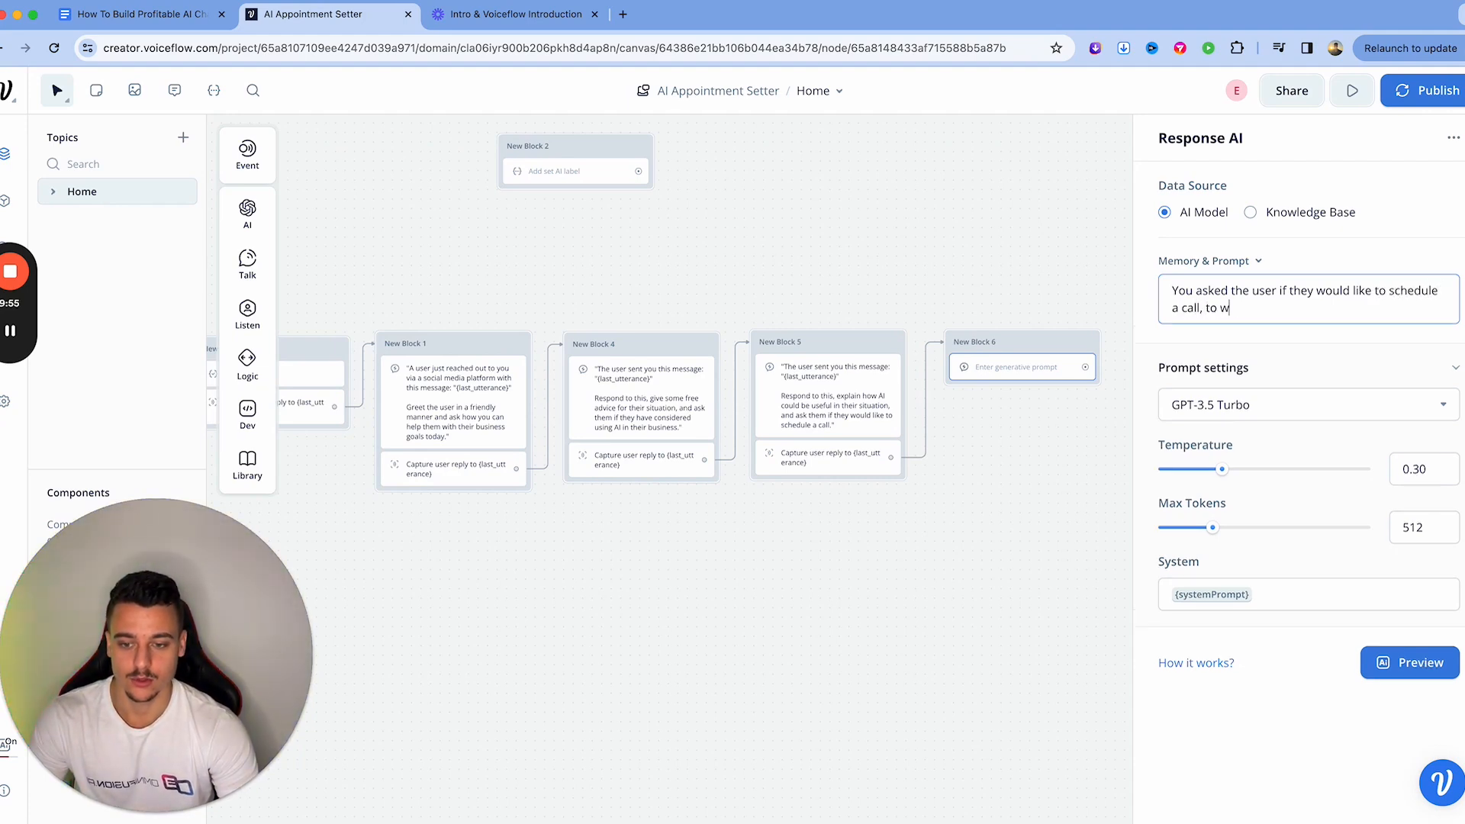
{"action": "type", "text": "hich they said: "}
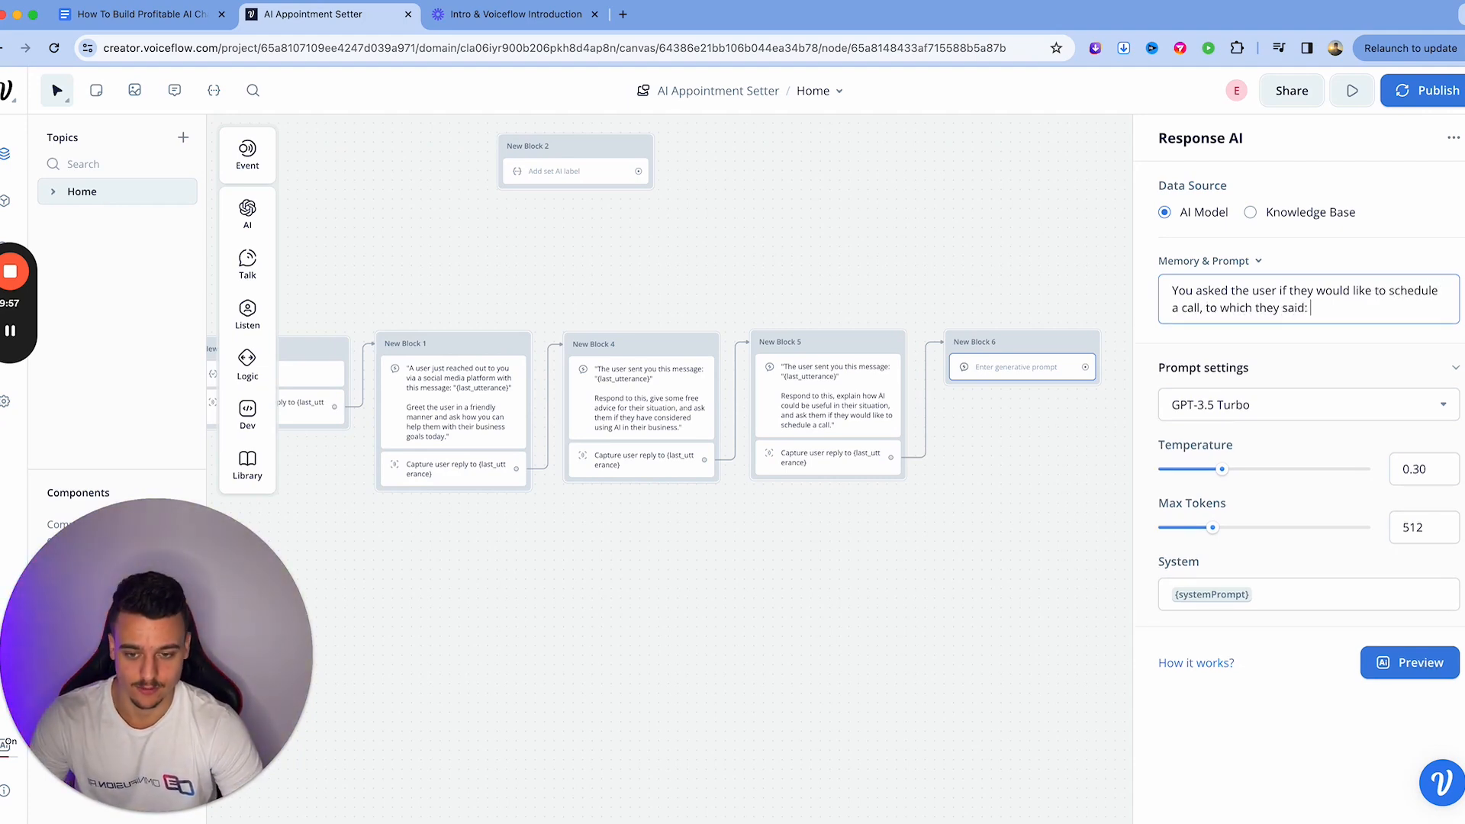
{"action": "type", "text": "\"{las"}
{"action": "key", "text": "Down"}
{"action": "key", "text": "Down"}
{"action": "key", "text": "Return"}
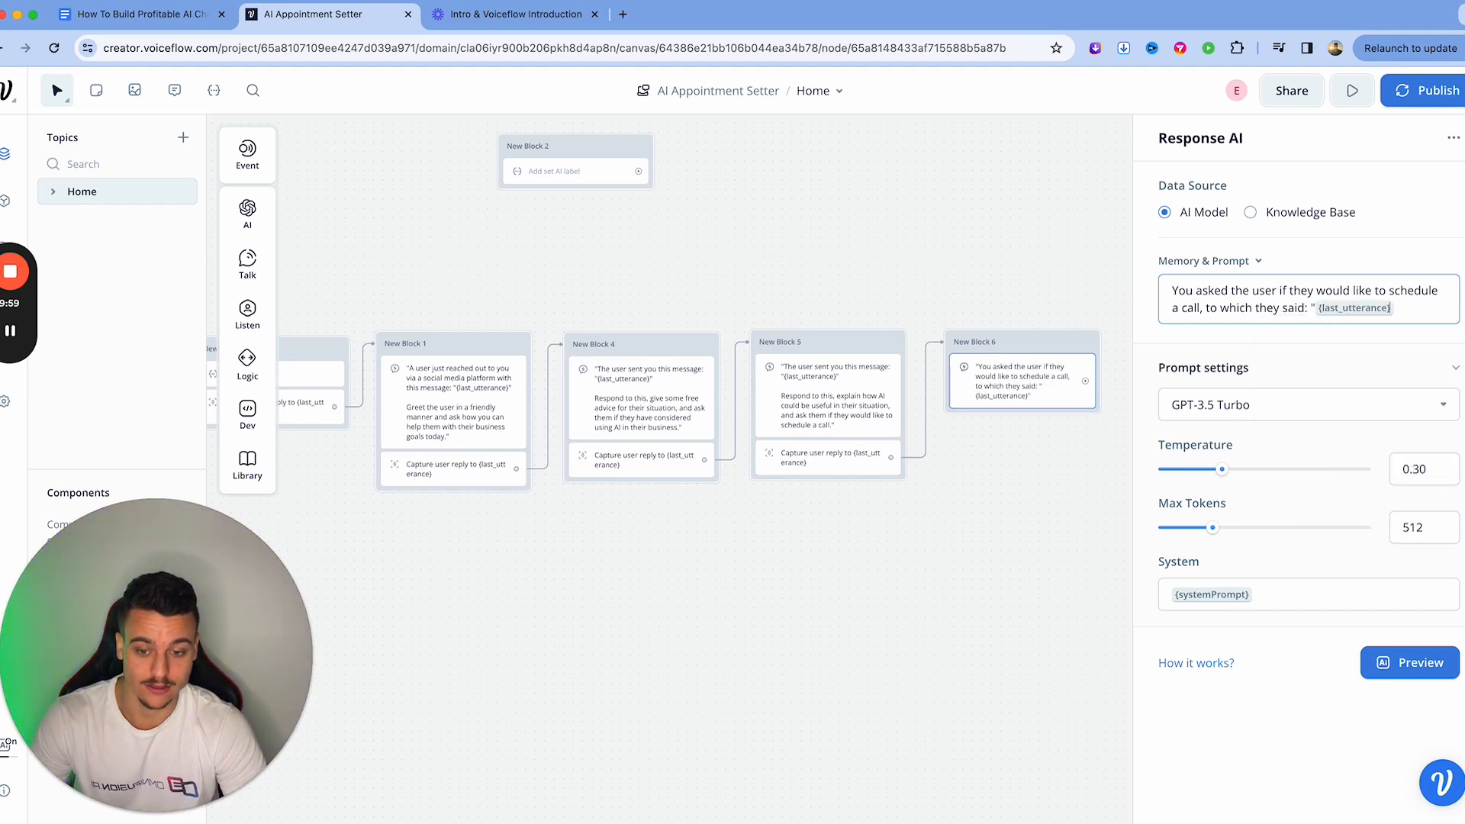
{"action": "type", "text": "\""}
Step: Add a paragraph to the prompt: "If they agreed to booking a call, send them this link: calendly.com/testlink"
{"action": "key", "text": "Return"}
{"action": "key", "text": "Return"}
{"action": "type", "text": "If they agreed to booki"}
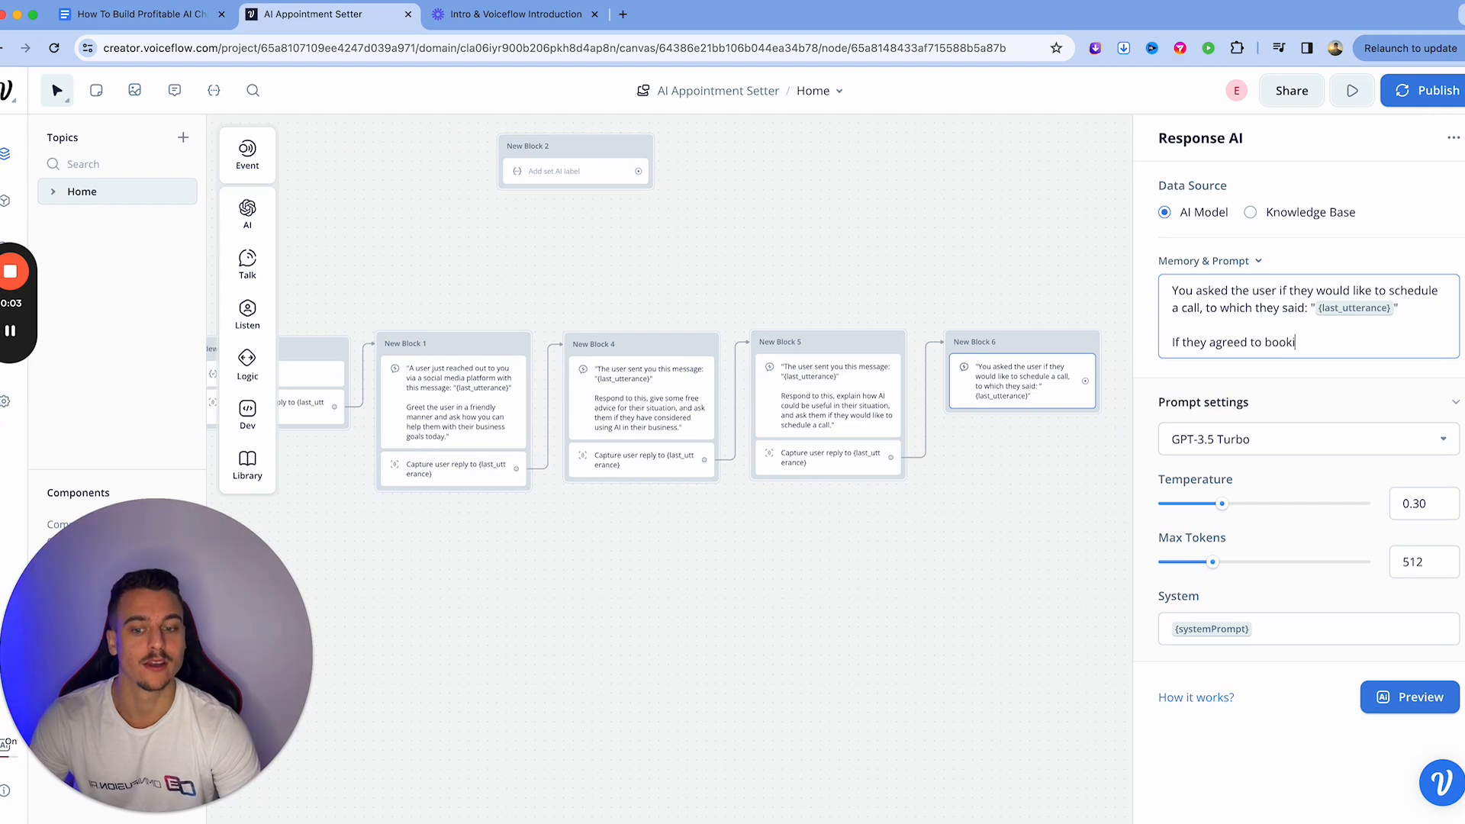
{"action": "type", "text": "ng a call, send them"}
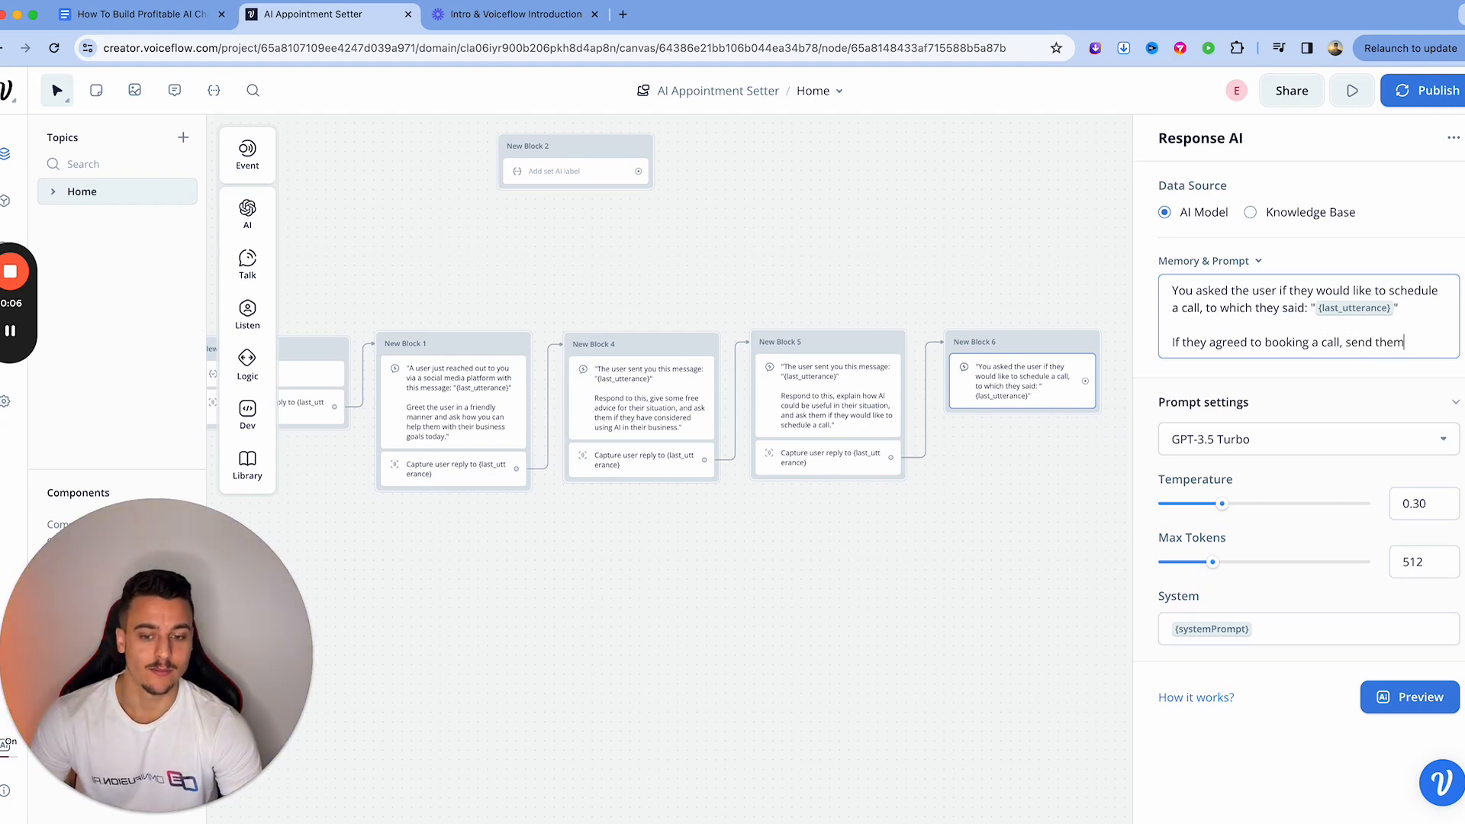
{"action": "type", "text": " lhis link: calendly.com/"}
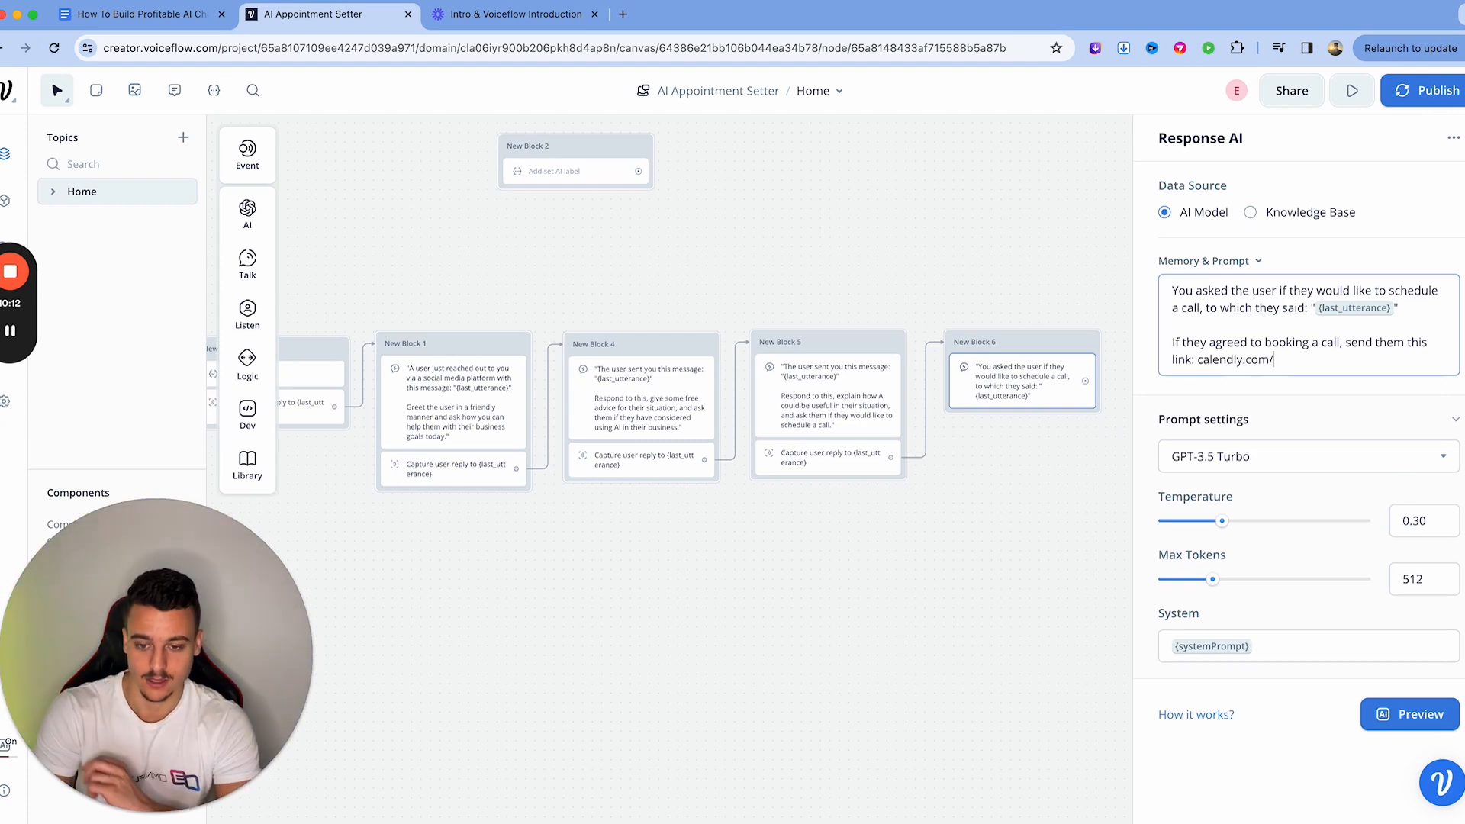
{"action": "type", "text": "testlink"}
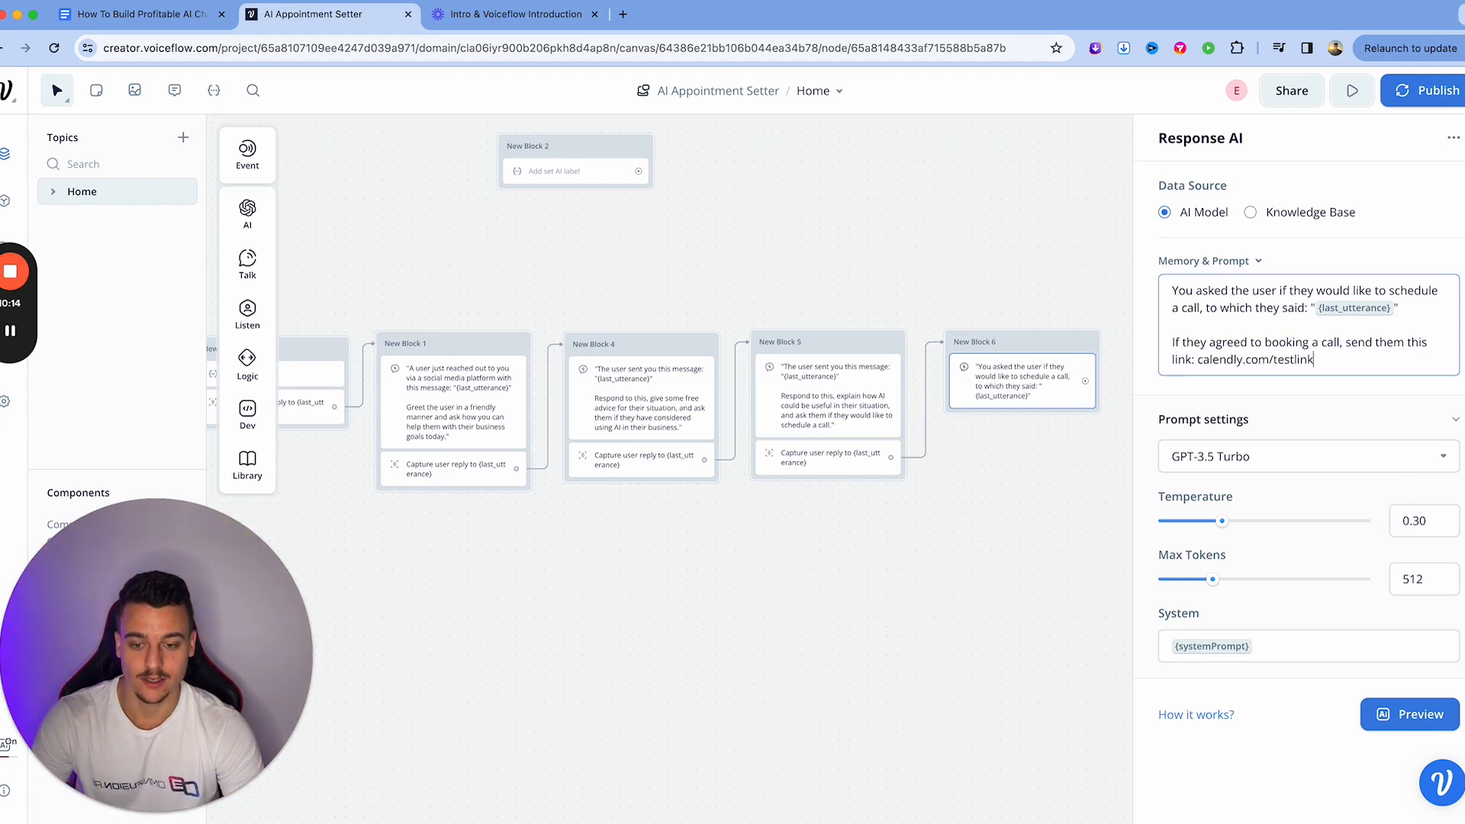
Step: Add a final paragraph to the prompt: "If they didn't agree to booking a call, wish them a good day."
{"action": "key", "text": "Return"}
{"action": "key", "text": "Return"}
{"action": "type", "text": "If they didn't agree to booking a call, wish them a good day"}
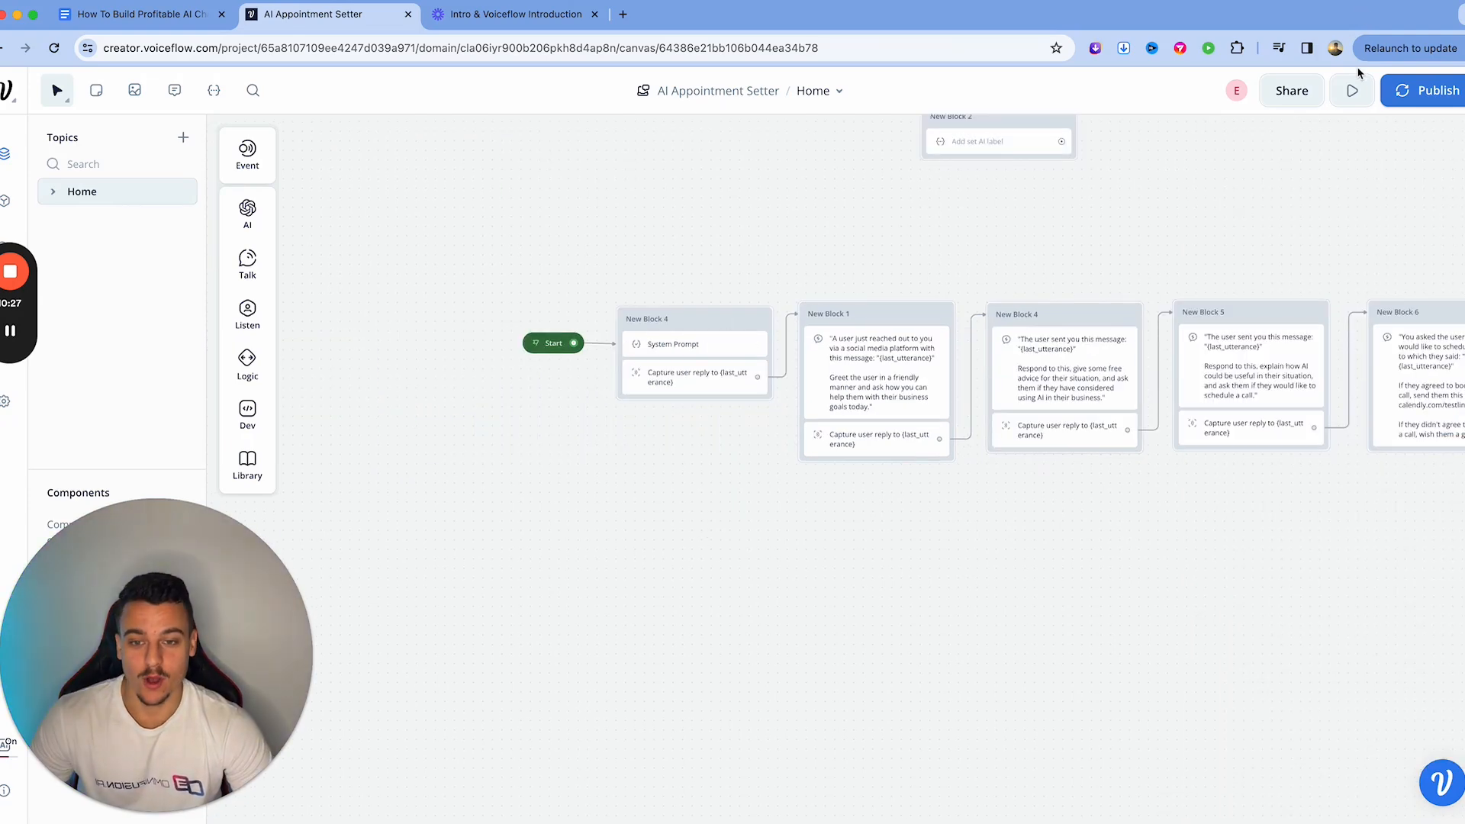
Step: Start a test run of the assistant and send "hello I saw your videos can you help me?"
{"action": "left_click", "coordinate": [1352, 90]}
{"action": "left_click", "coordinate": [1313, 449]}
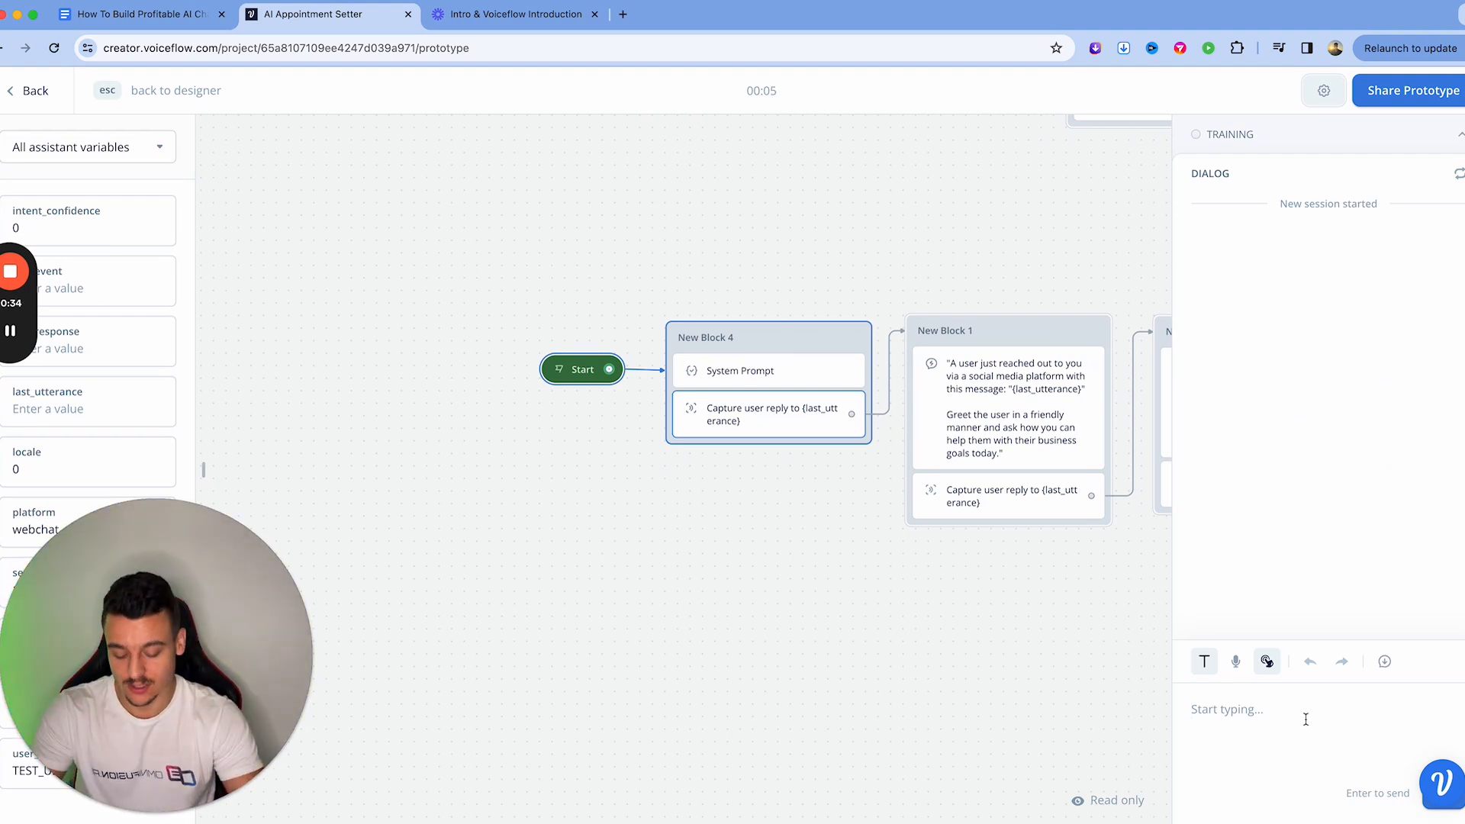
{"action": "type", "text": "hello I s"}
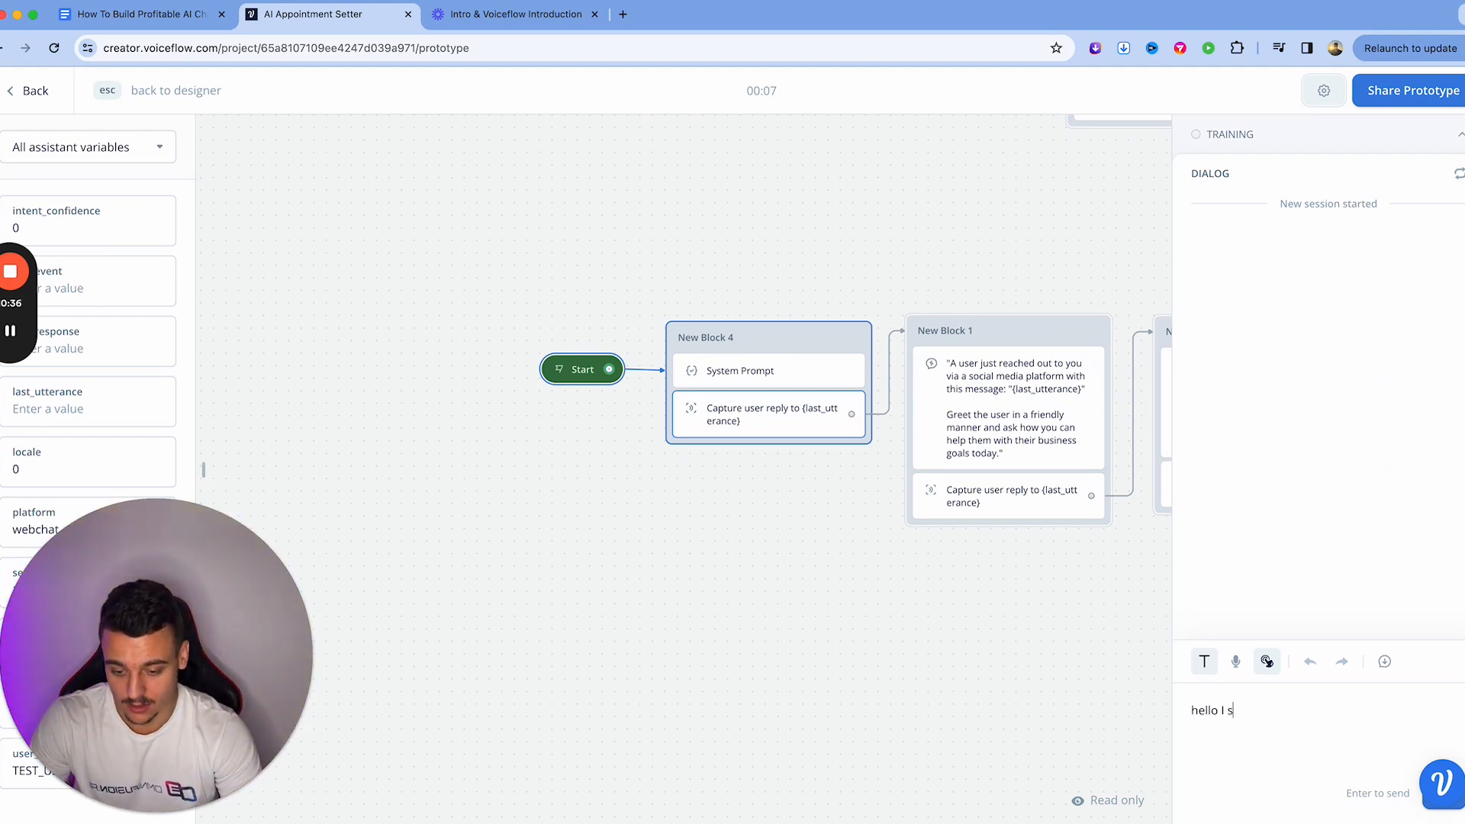
{"action": "type", "text": "aw your videos "}
{"action": "type", "text": "w"}
{"action": "key", "text": "BackSpace"}
{"action": "type", "text": "can you help me?"}
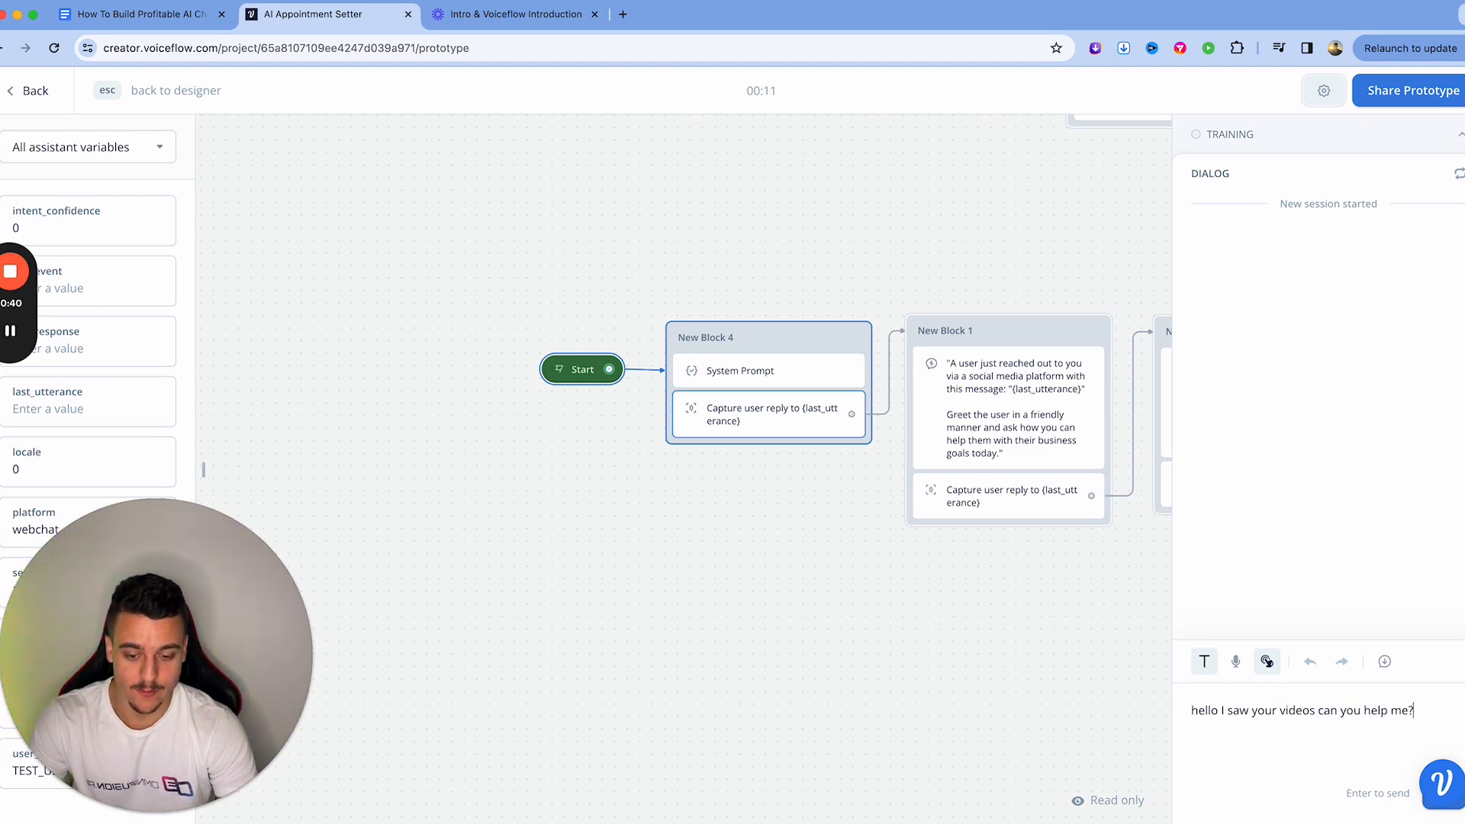
{"action": "key", "text": "Return"}
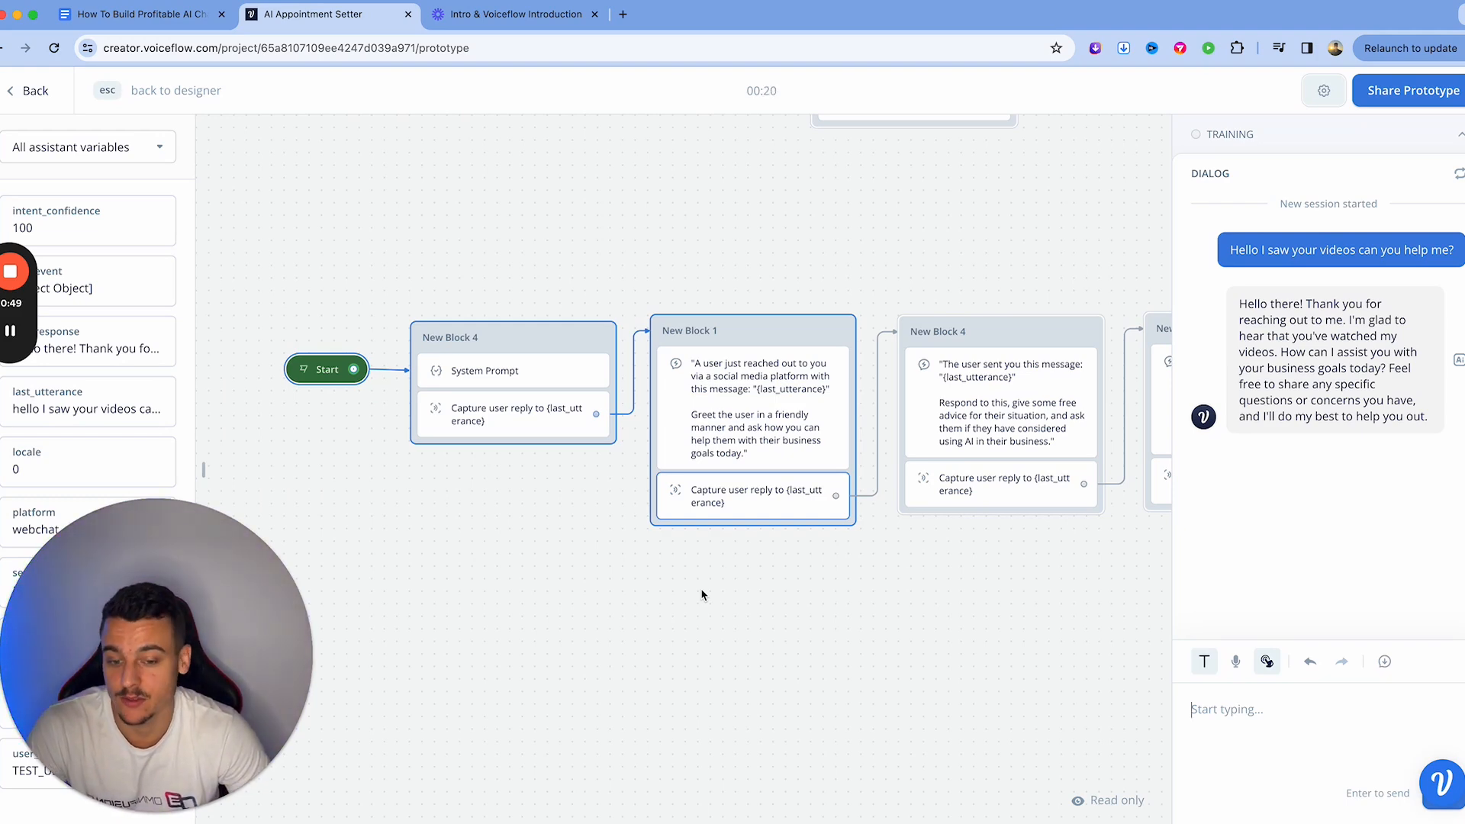
Step: Reply "I am struggling to scale my business, a lot of bottlenecks right now" and read through the bot's advice
{"action": "type", "text": "I am struggling to scale my business, a lot of bottlenecks right now"}
{"action": "key", "text": "Return"}
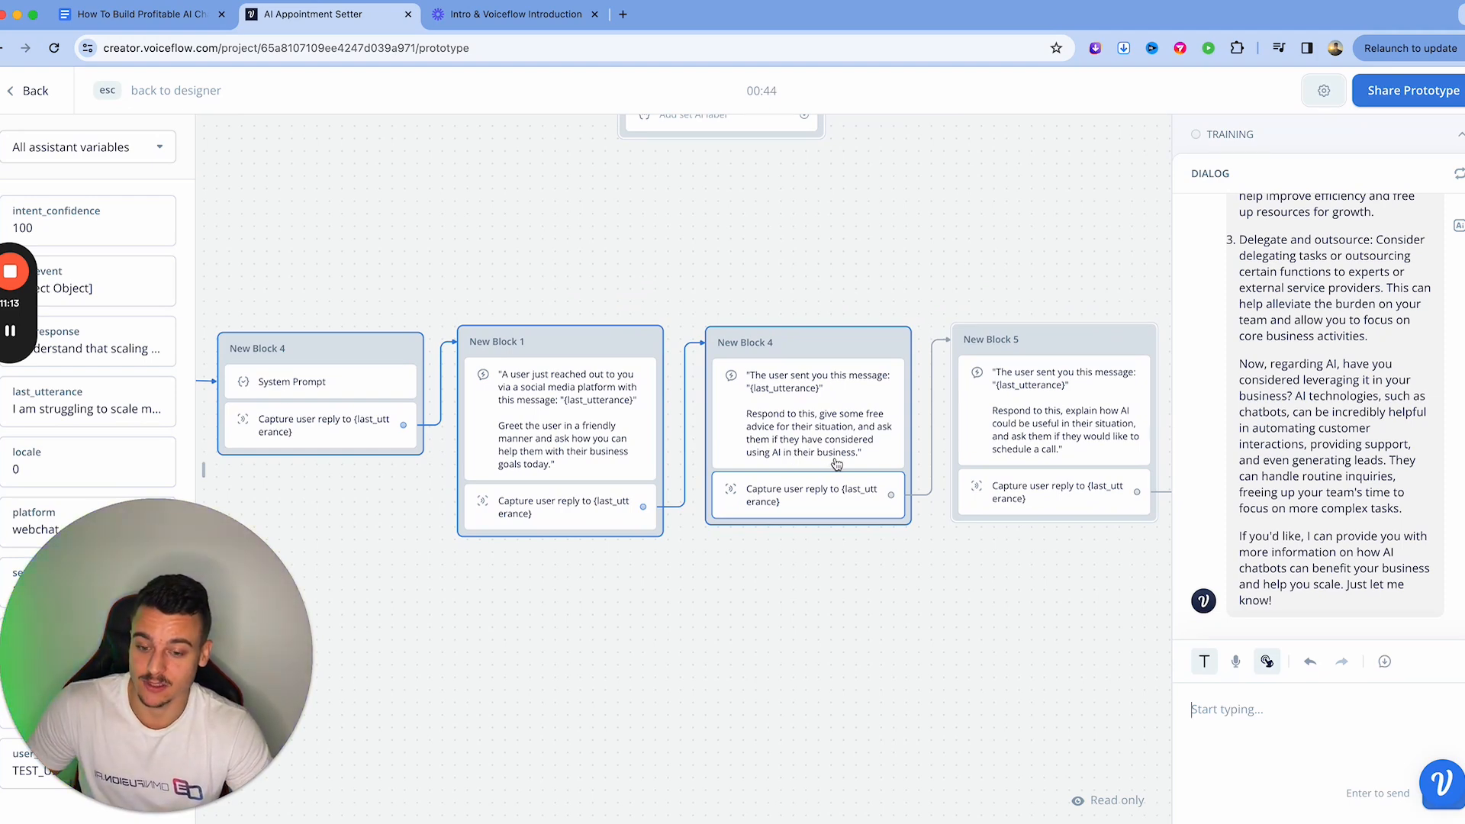
{"action": "scroll", "coordinate": [1333, 428], "scroll_direction": "up", "scroll_amount": 6}
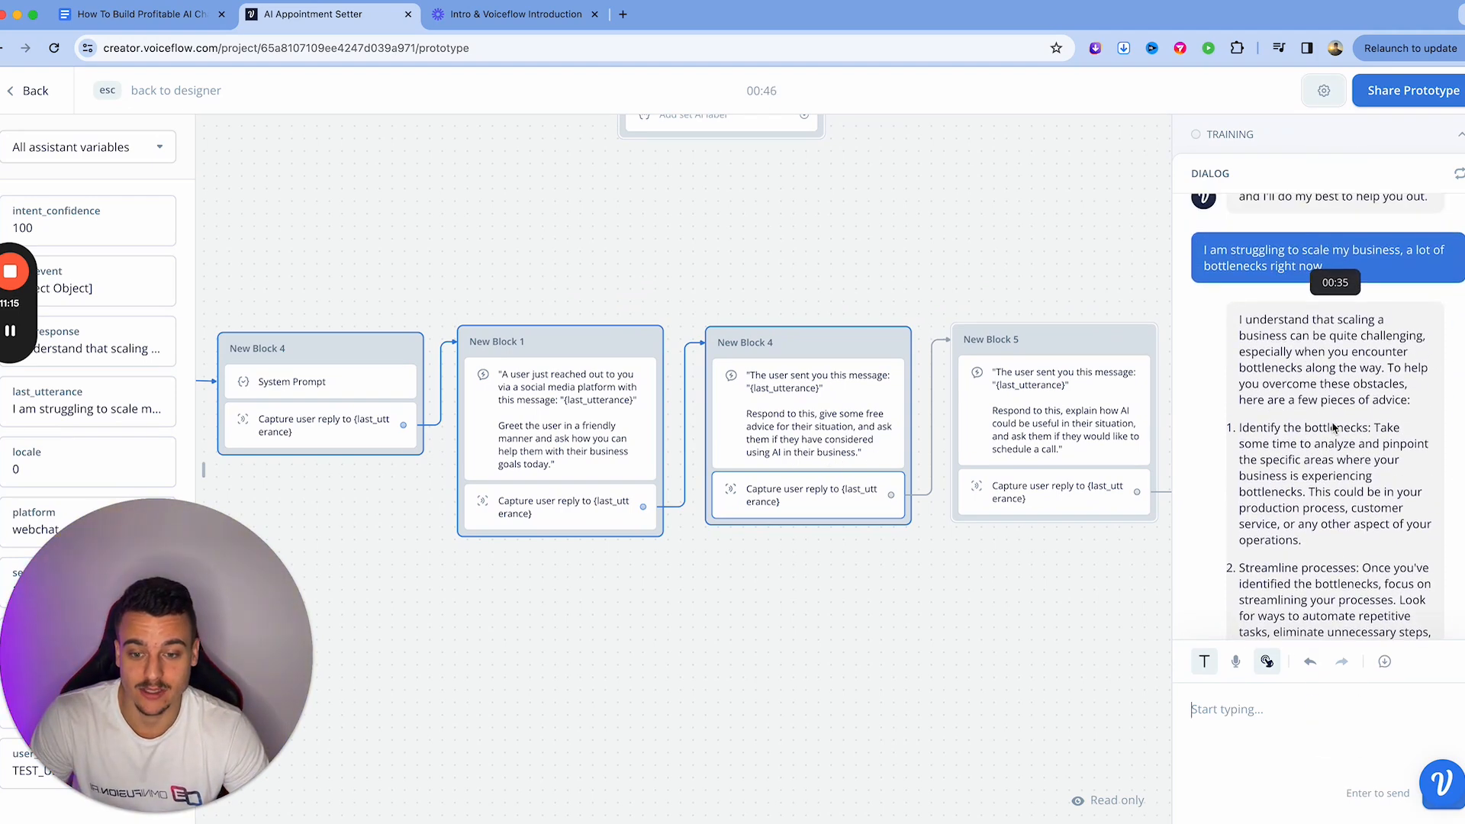
{"action": "scroll", "coordinate": [1337, 588], "scroll_direction": "down", "scroll_amount": 5}
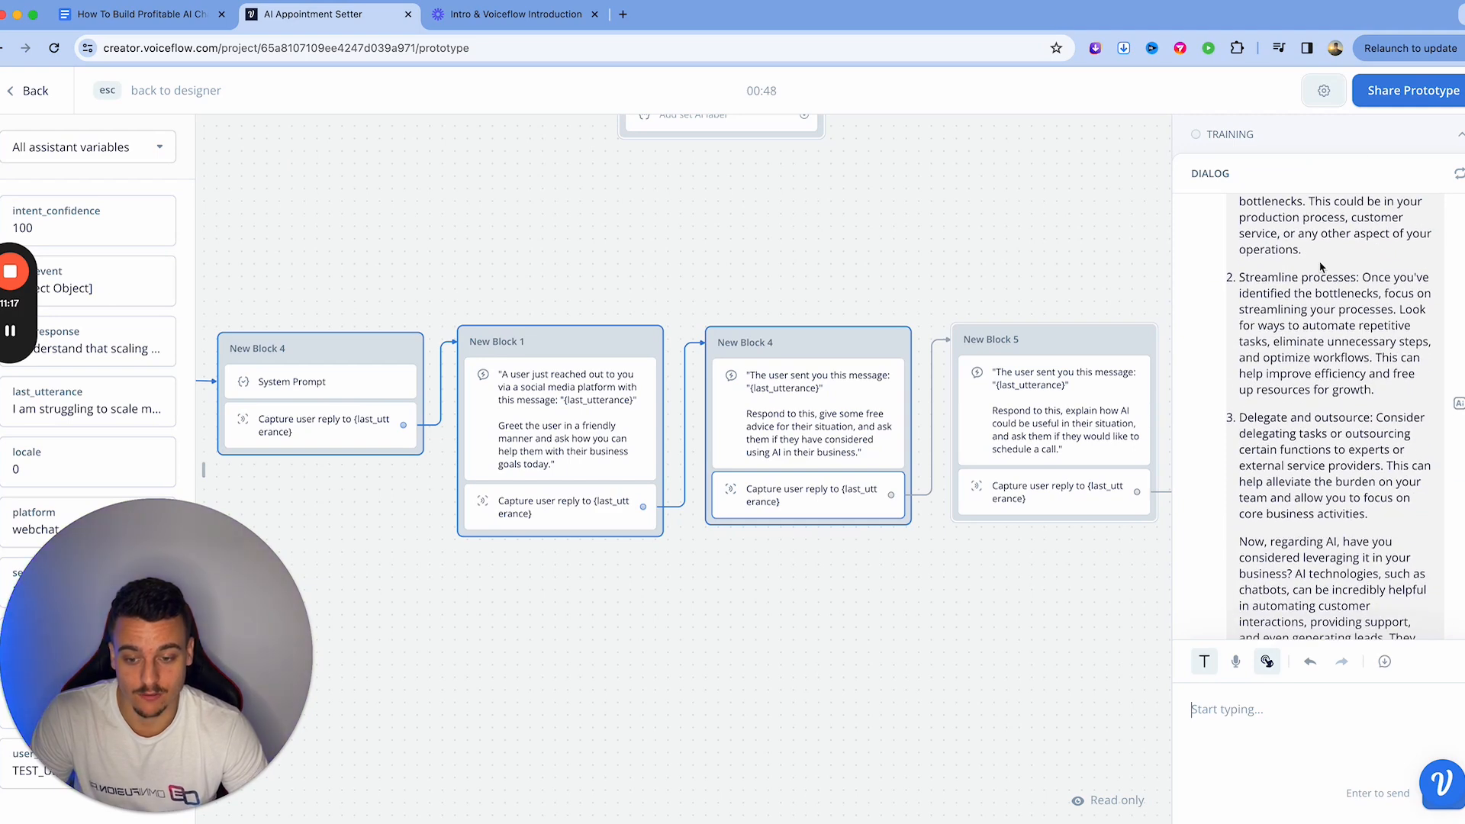
{"action": "scroll", "coordinate": [1244, 532], "scroll_direction": "down", "scroll_amount": 4}
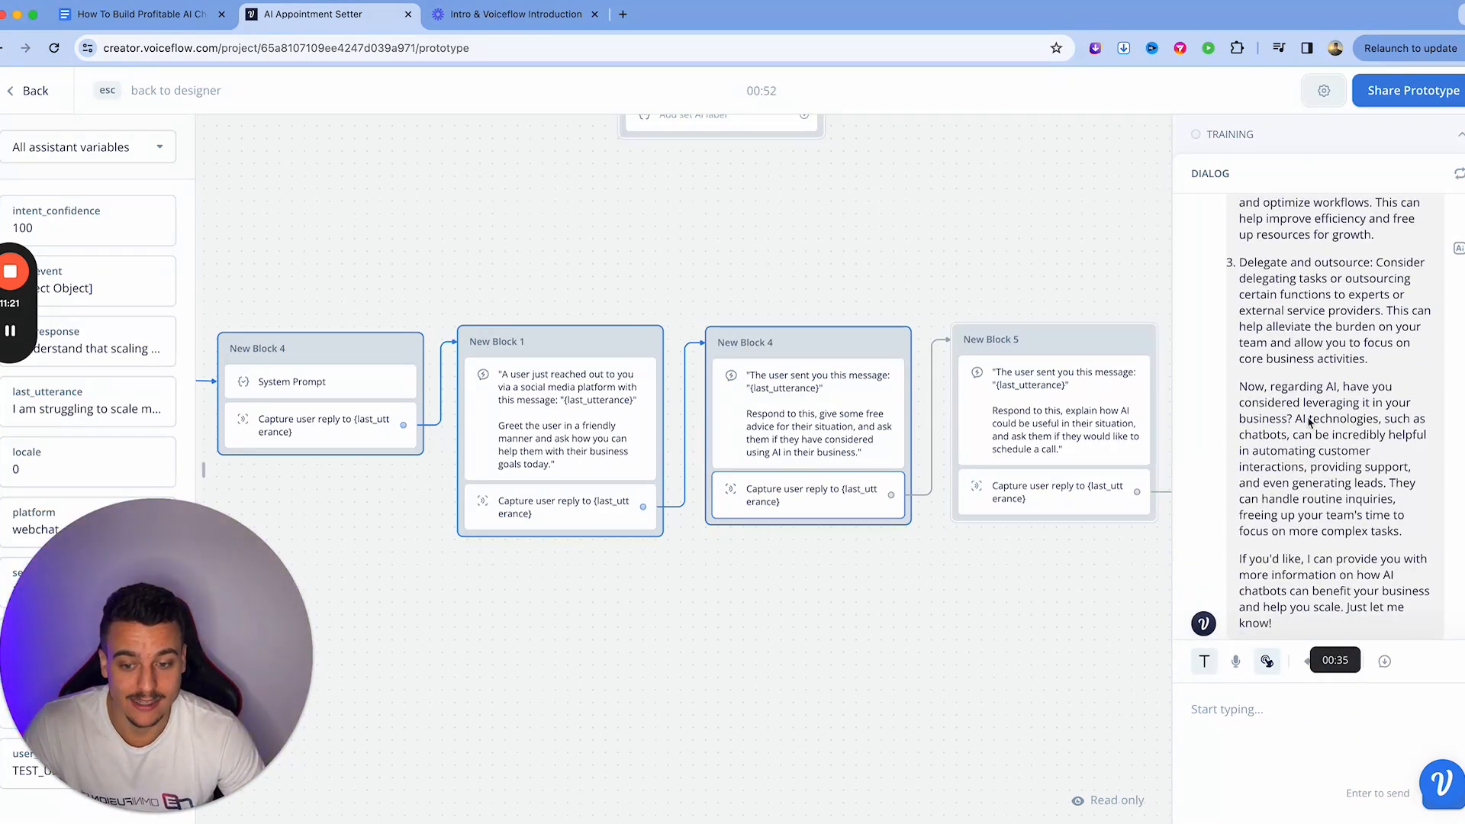
Step: Answer the bot with "No not so far but using AI sounds great" and read through its response
{"action": "left_click", "coordinate": [1271, 712]}
{"action": "type", "text": "N"}
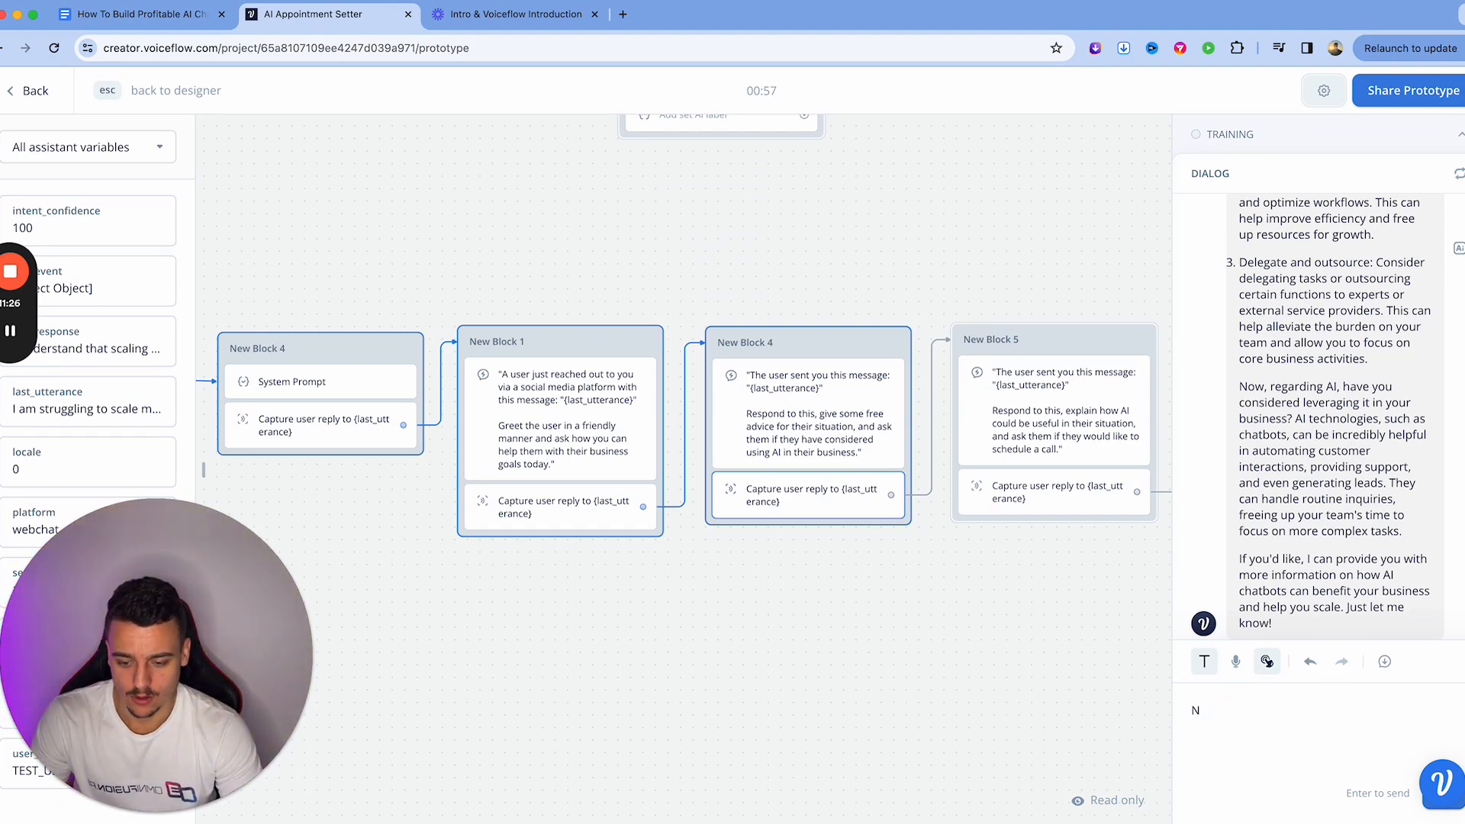
{"action": "type", "text": "Bo not so far bu"}
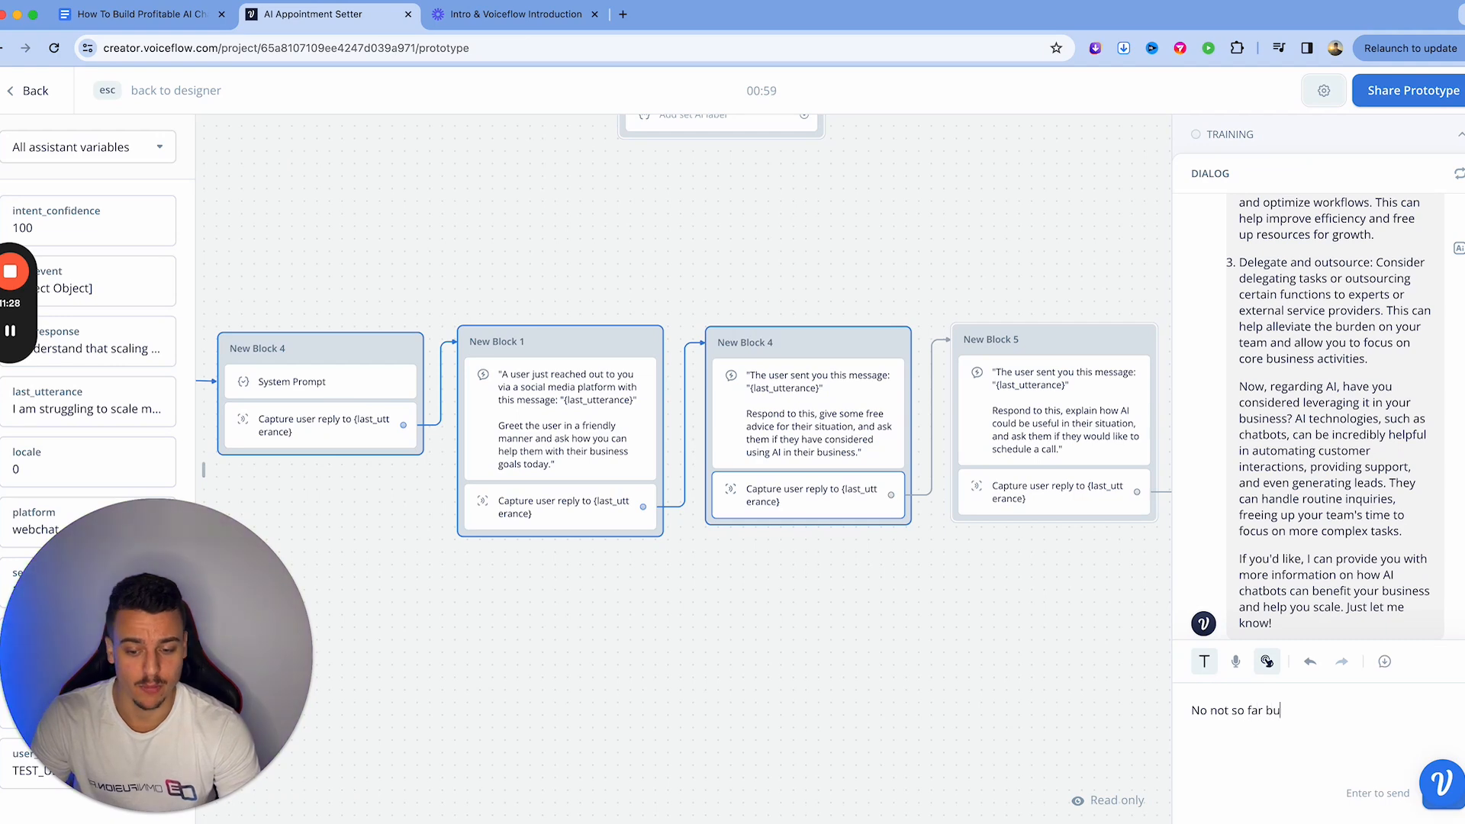
{"action": "type", "text": "t using AI sounds great"}
{"action": "key", "text": "Return"}
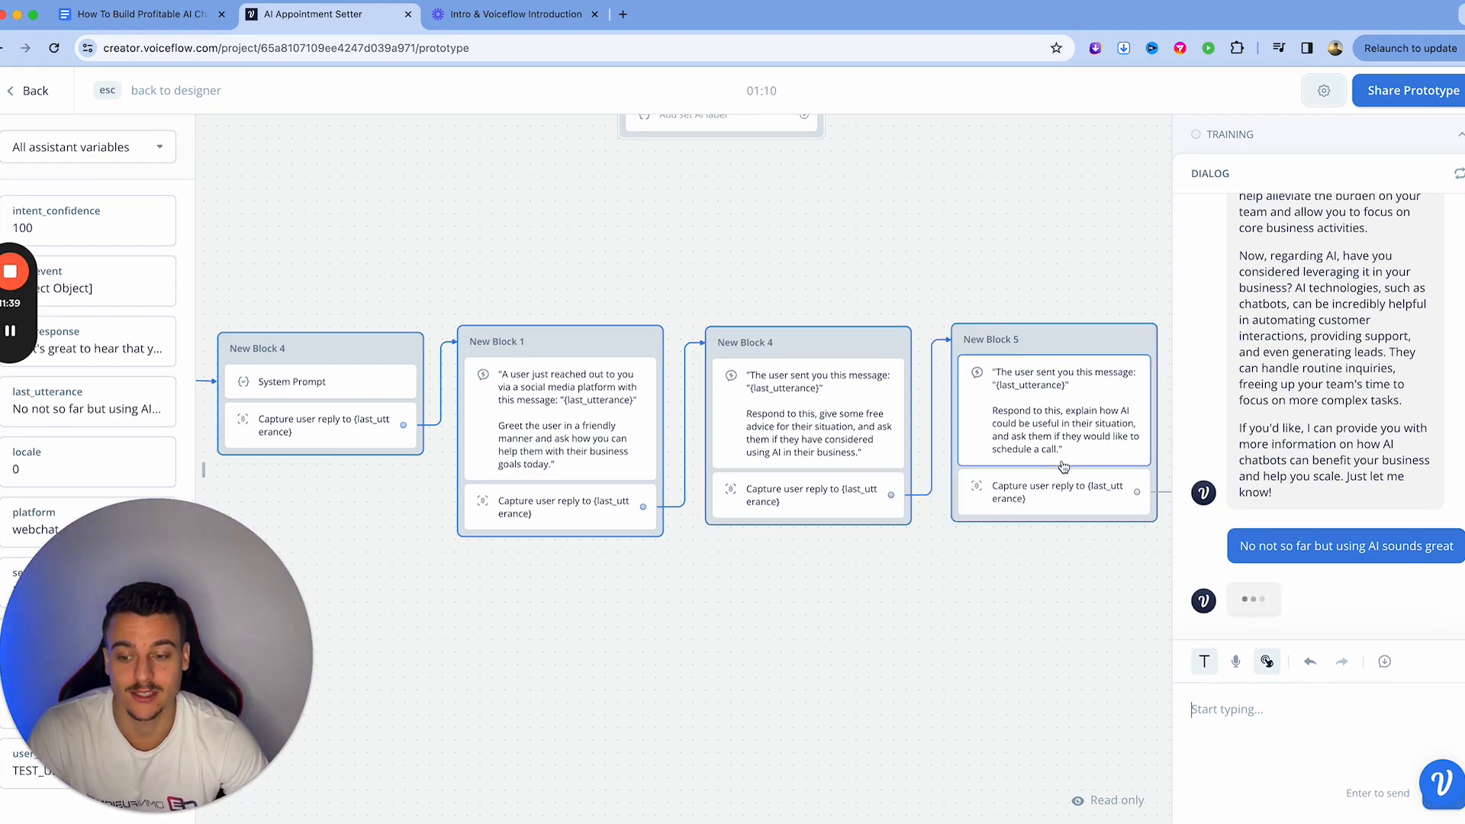
{"action": "scroll", "coordinate": [1211, 257], "scroll_direction": "down", "scroll_amount": 5}
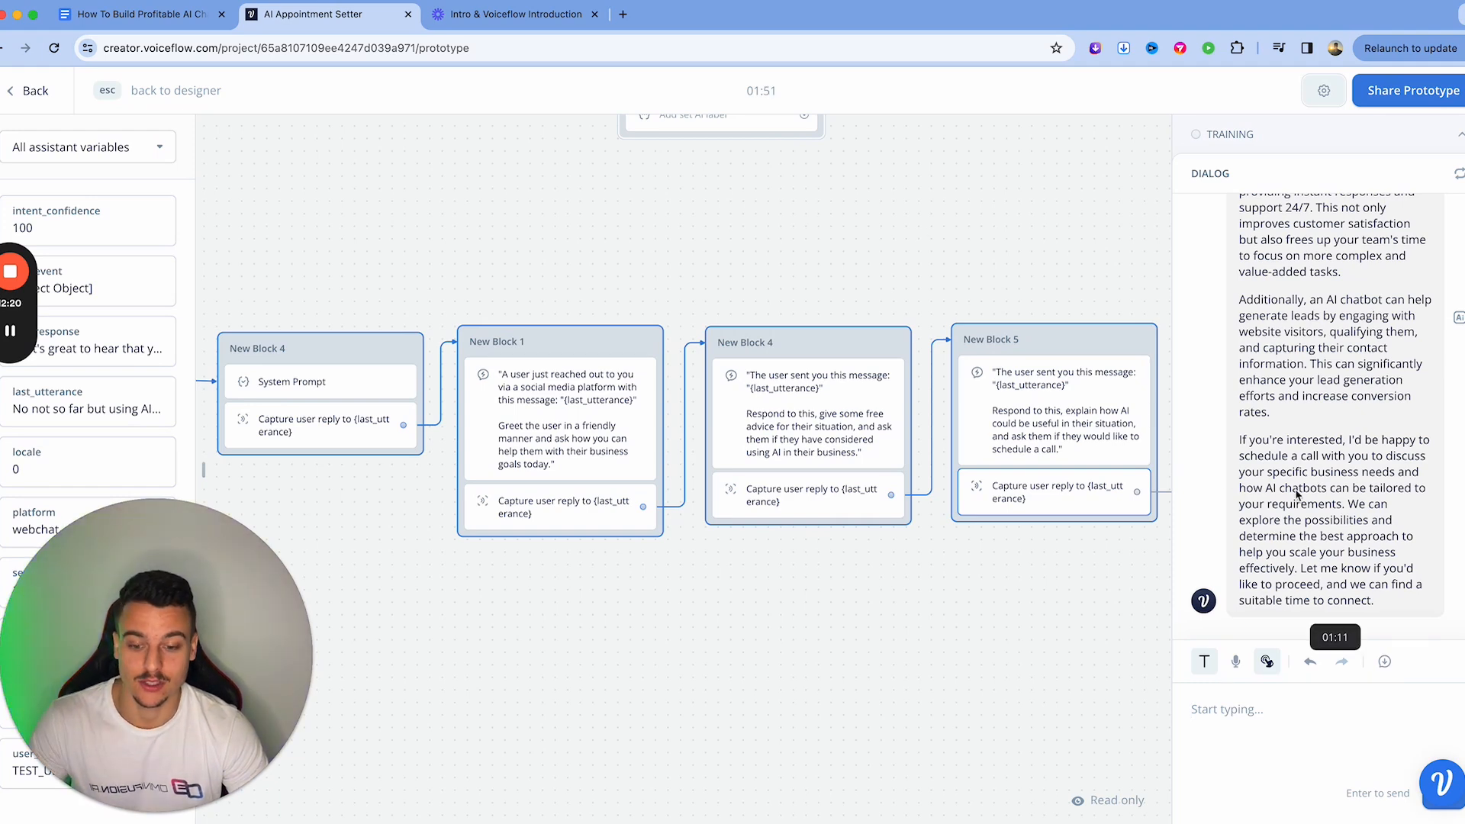
{"action": "scroll", "coordinate": [1392, 472], "scroll_direction": "up", "scroll_amount": 10}
{"action": "scroll", "coordinate": [1392, 472], "scroll_direction": "down", "scroll_amount": 10}
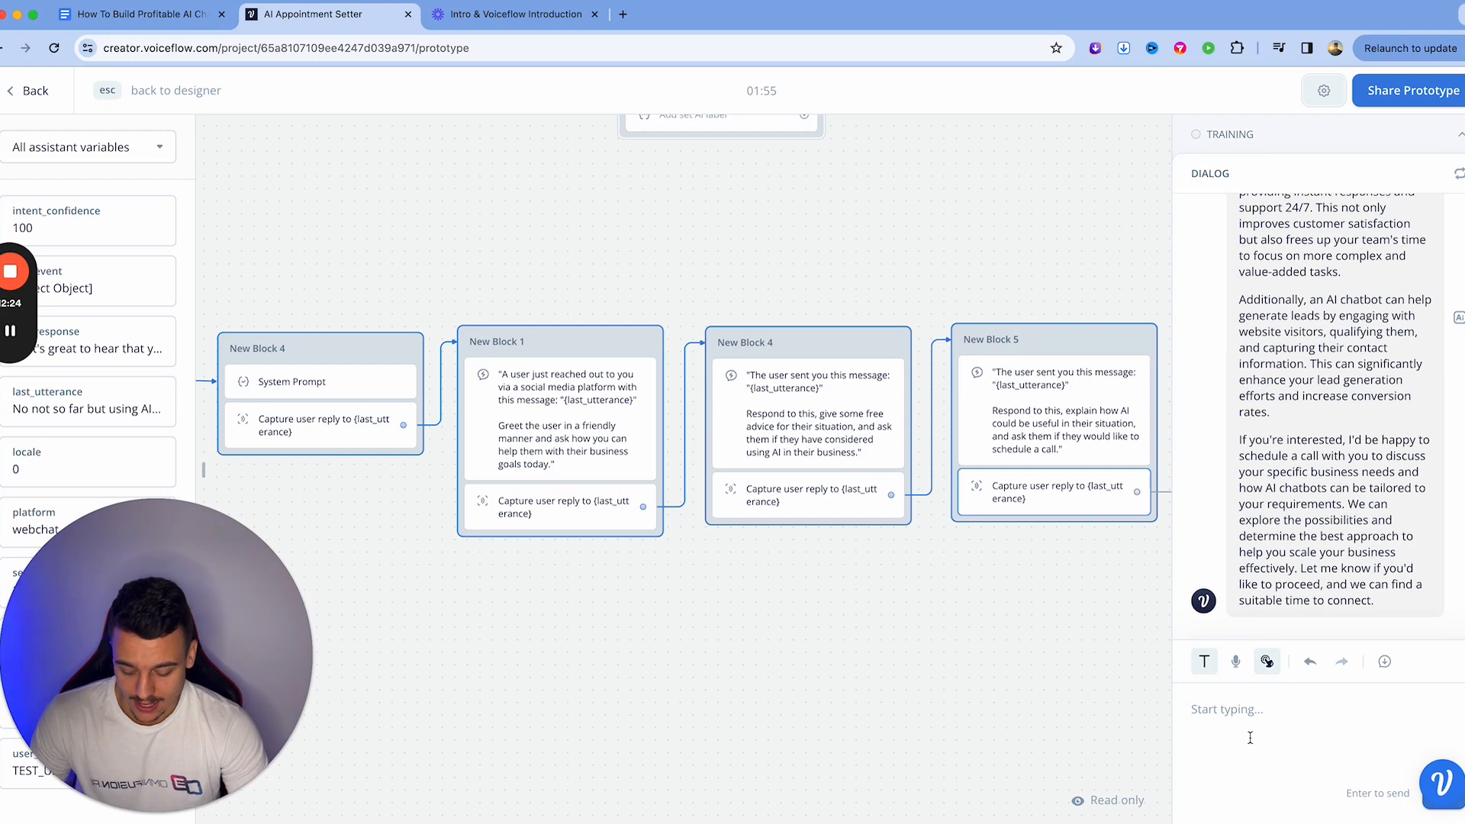
Step: Accept the call offer with "yes sure lets do a call", then return from the test to the designer
{"action": "scroll", "coordinate": [857, 589], "scroll_direction": "right", "scroll_amount": 5}
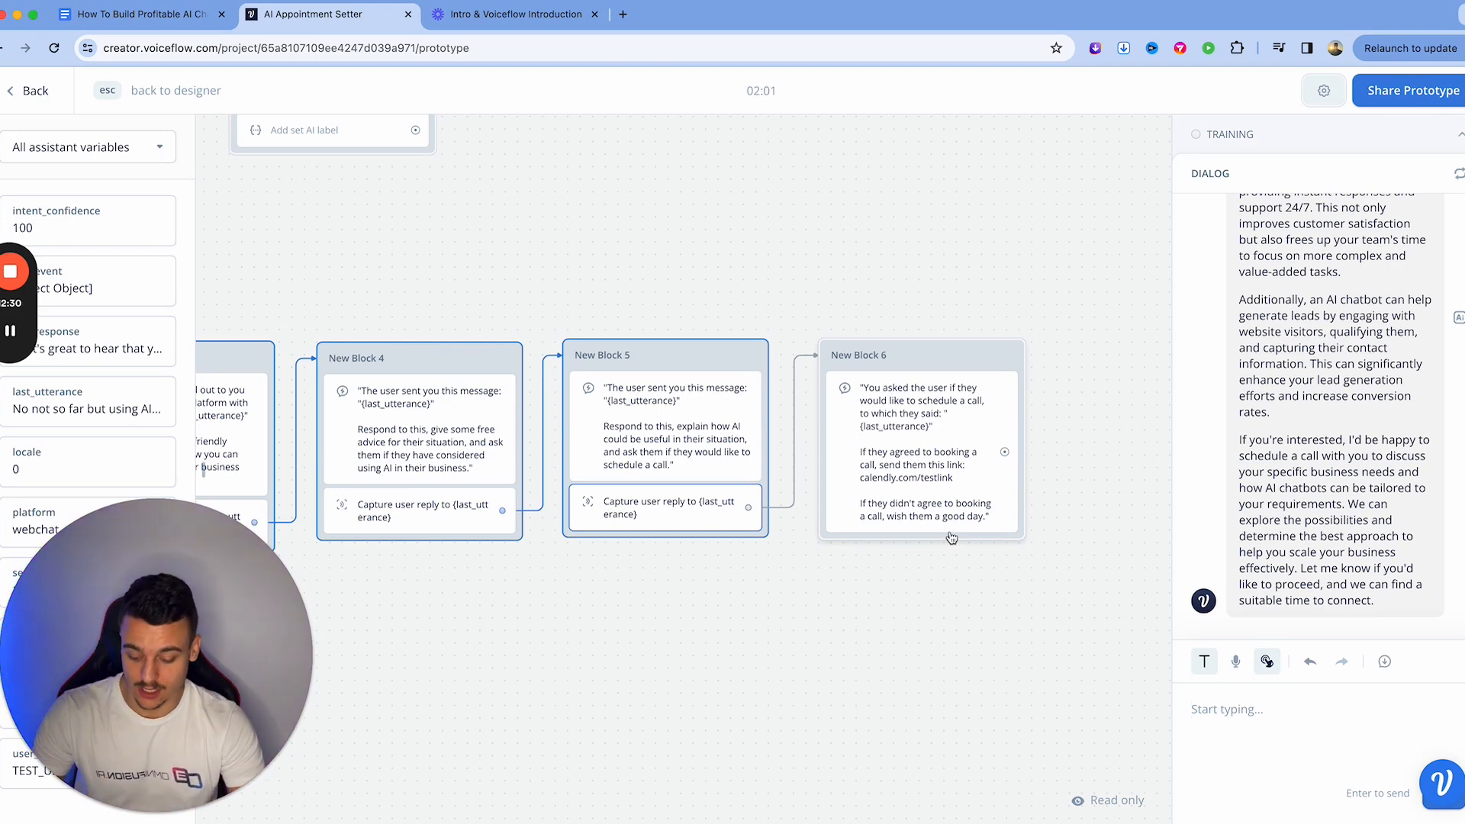
{"action": "type", "text": "yes szrue"}
{"action": "type", "text": "ure lets do a call"}
{"action": "key", "text": "Return"}
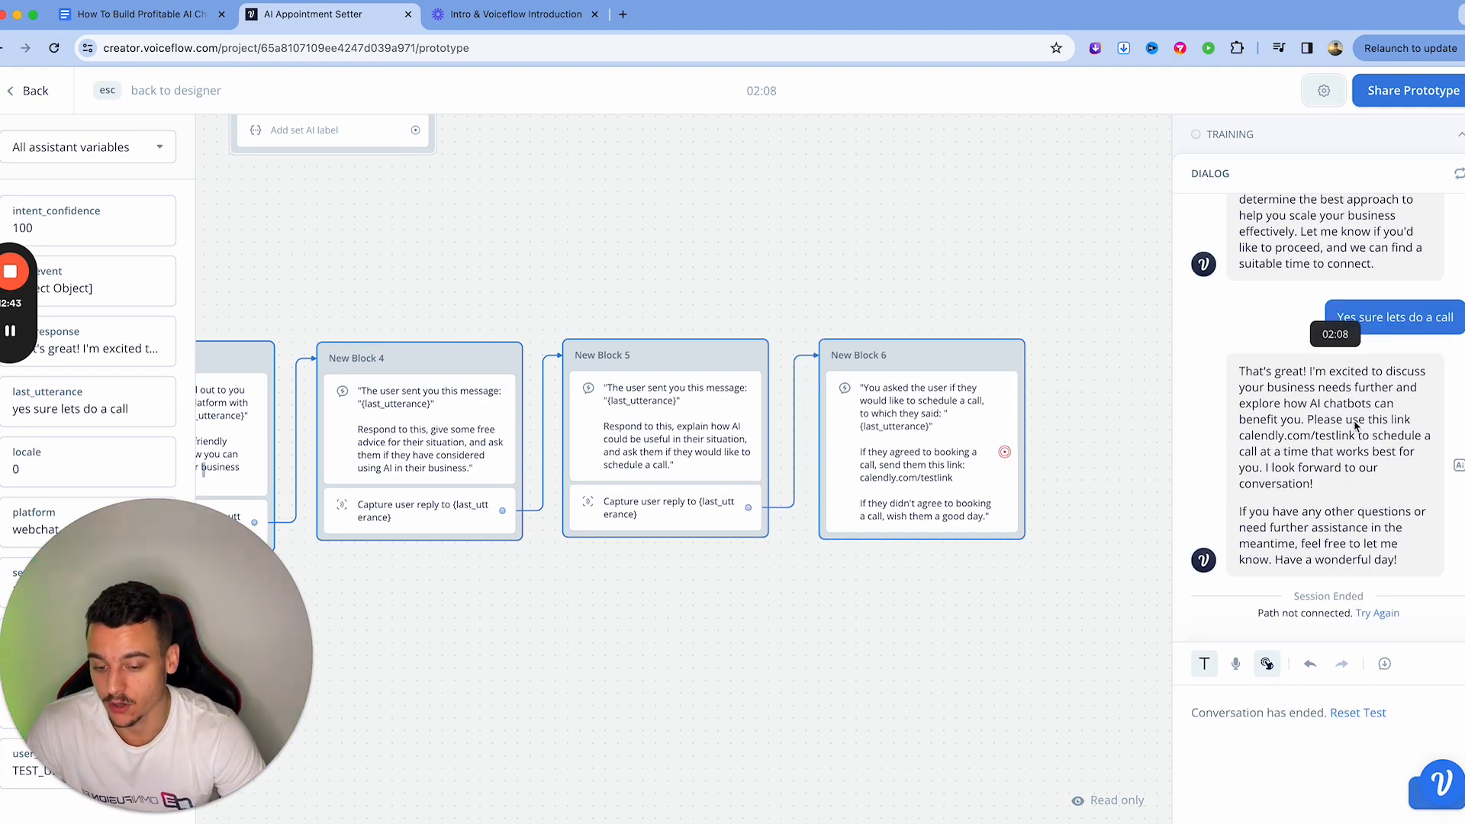
{"action": "key", "text": "Escape"}
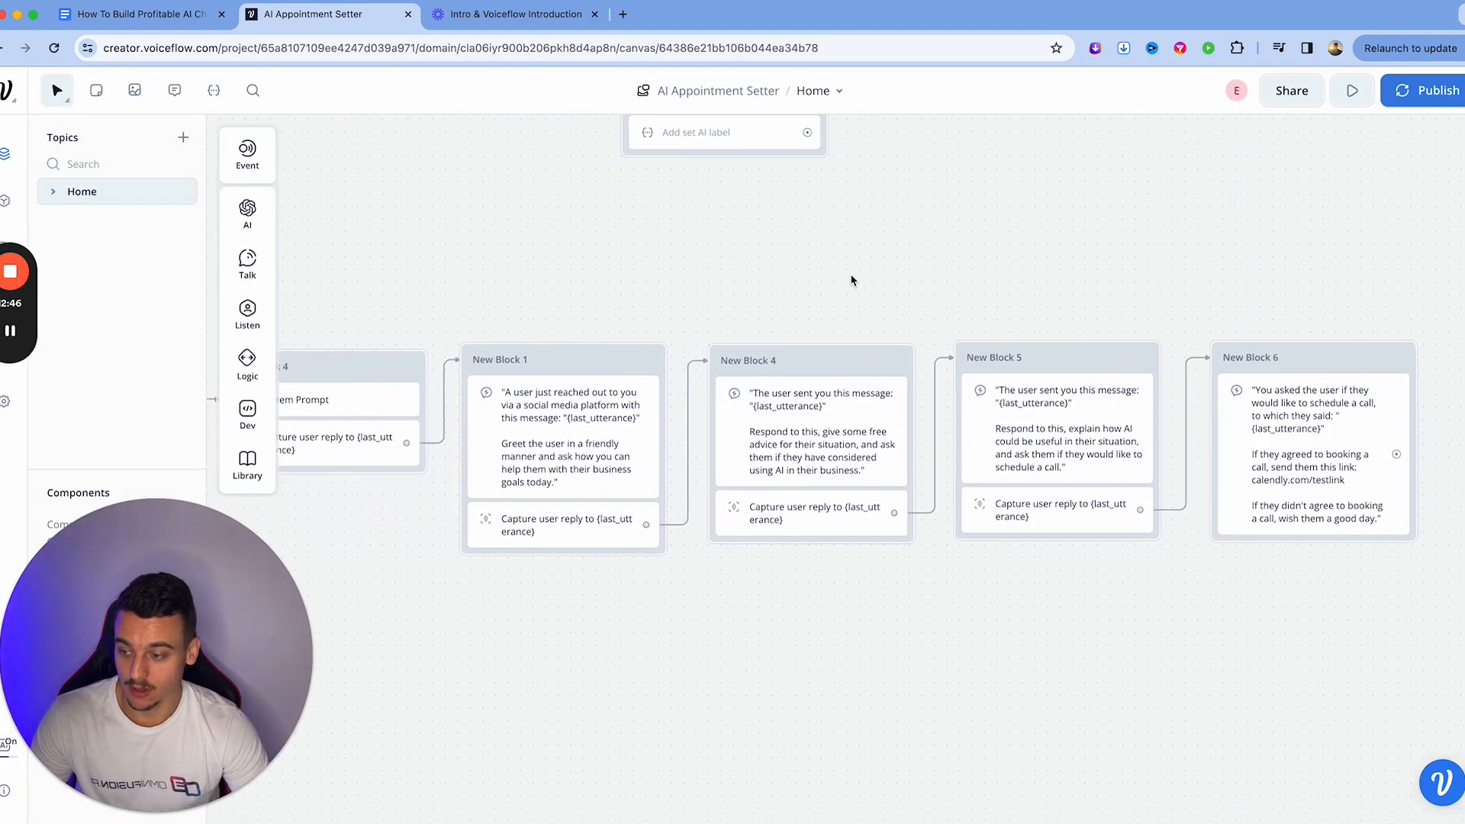
Step: Add a Set AI step as a new block in the empty area below the conversation chain
{"action": "scroll", "coordinate": [852, 280], "scroll_direction": "up", "scroll_amount": 2}
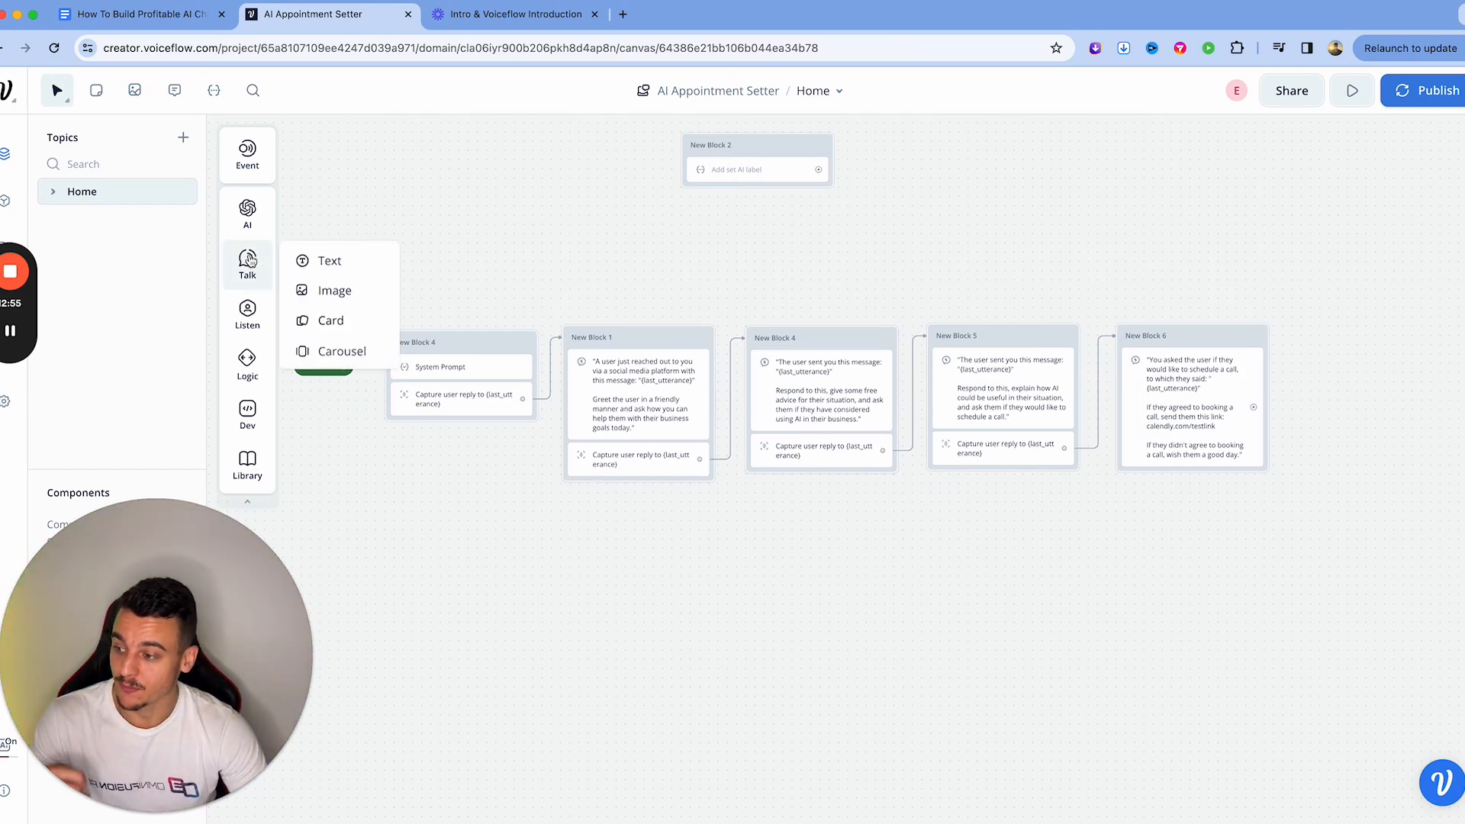
{"action": "mouse_move", "coordinate": [246, 214]}
{"action": "left_click_drag", "start_coordinate": [329, 239], "coordinate": [849, 547]}
{"action": "left_click", "coordinate": [1009, 541]}
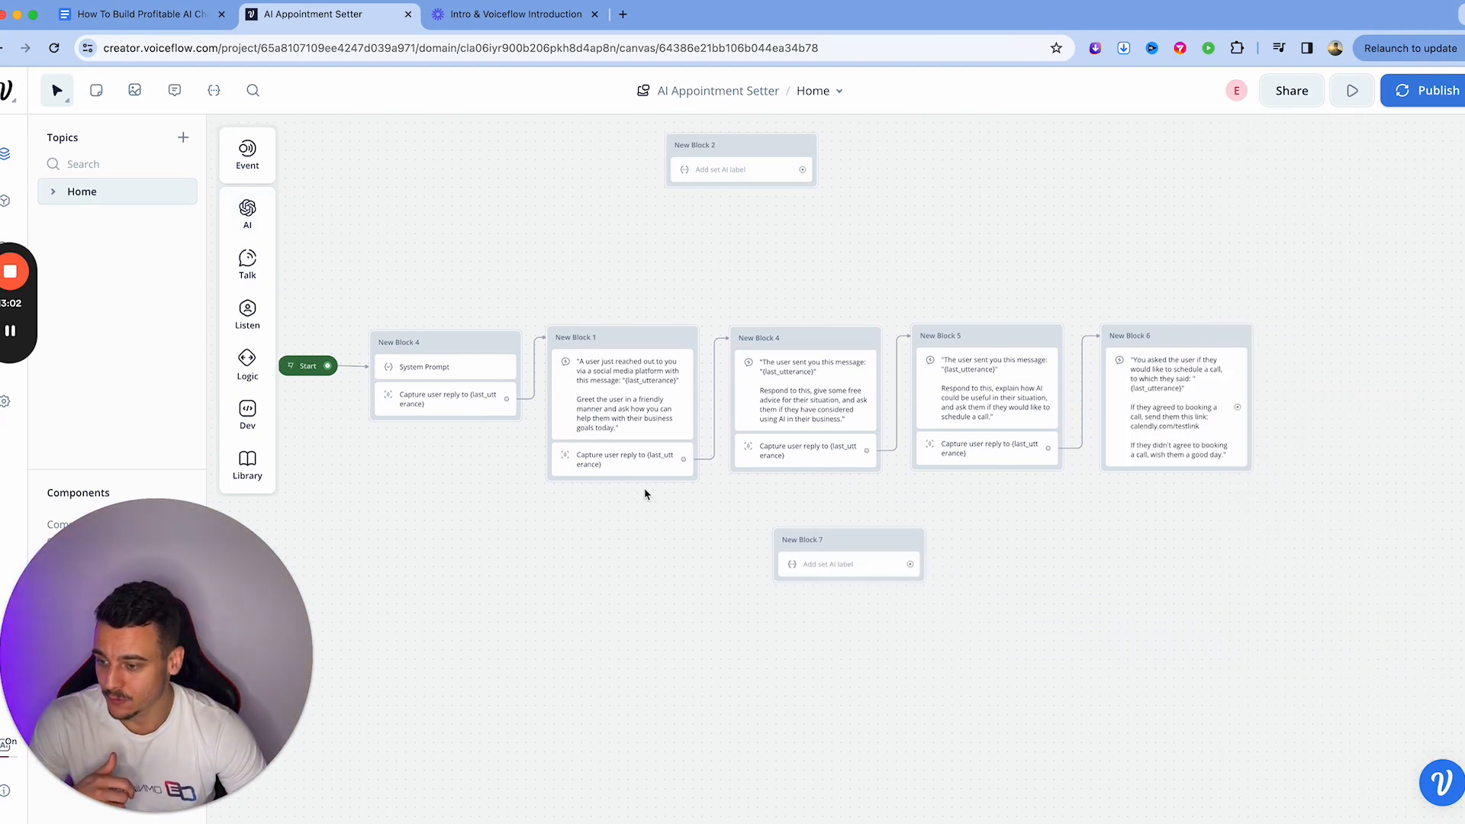
Step: Move the new Set AI block beneath New Block 1 and reroute New Block 1's reply capture from the following block to it
{"action": "scroll", "coordinate": [644, 488], "scroll_direction": "up", "scroll_amount": 3}
{"action": "left_click_drag", "start_coordinate": [943, 561], "coordinate": [587, 548]}
{"action": "left_click", "coordinate": [740, 444]}
{"action": "left_click", "coordinate": [795, 245]}
{"action": "left_click_drag", "start_coordinate": [697, 449], "coordinate": [633, 536]}
Step: Create a new variable named userAnalysis and apply New Block 7's Set AI output to it
{"action": "left_click", "coordinate": [611, 580]}
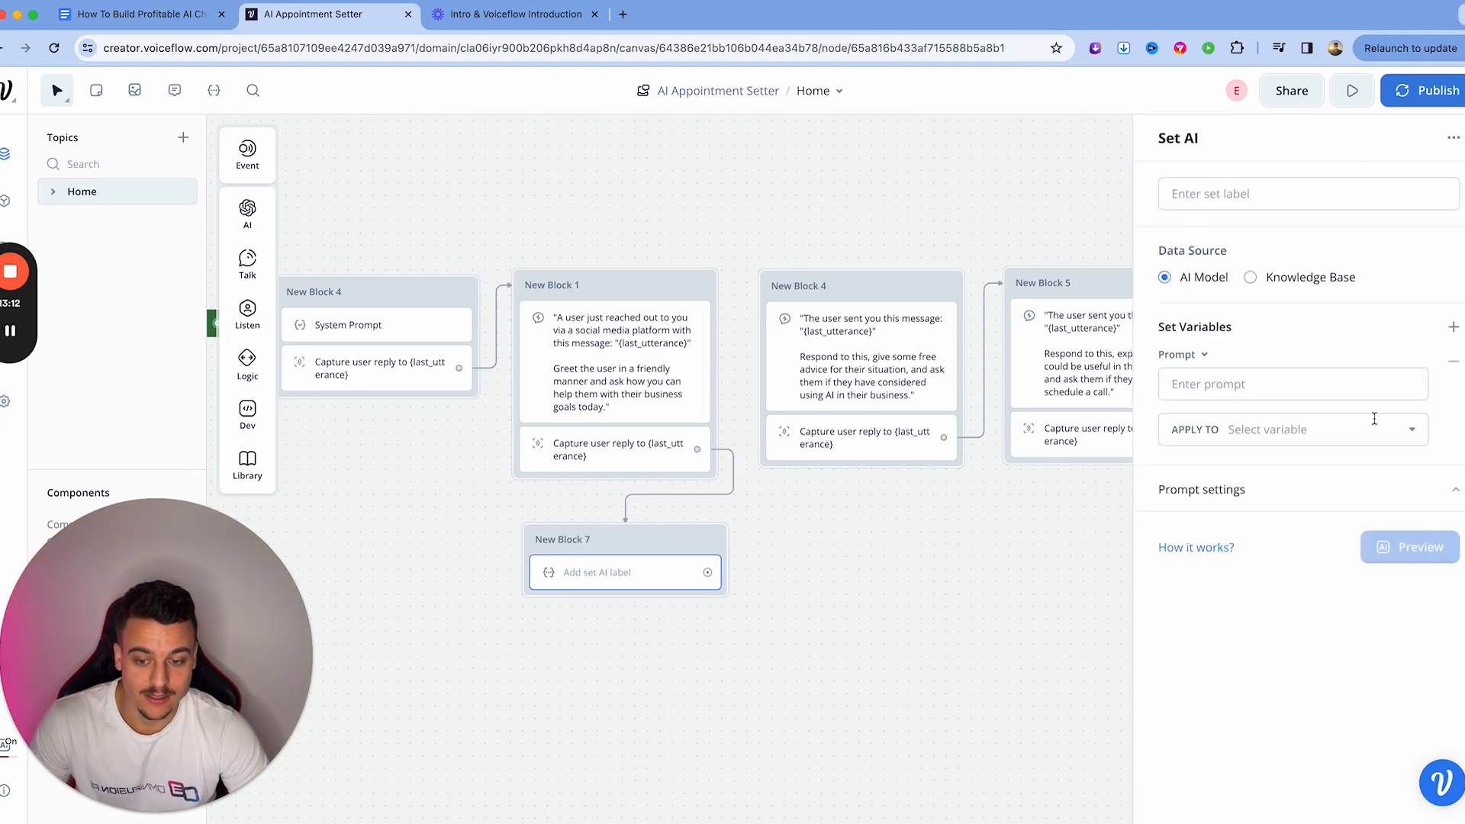
{"action": "left_click", "coordinate": [1290, 499]}
{"action": "left_click", "coordinate": [1325, 429]}
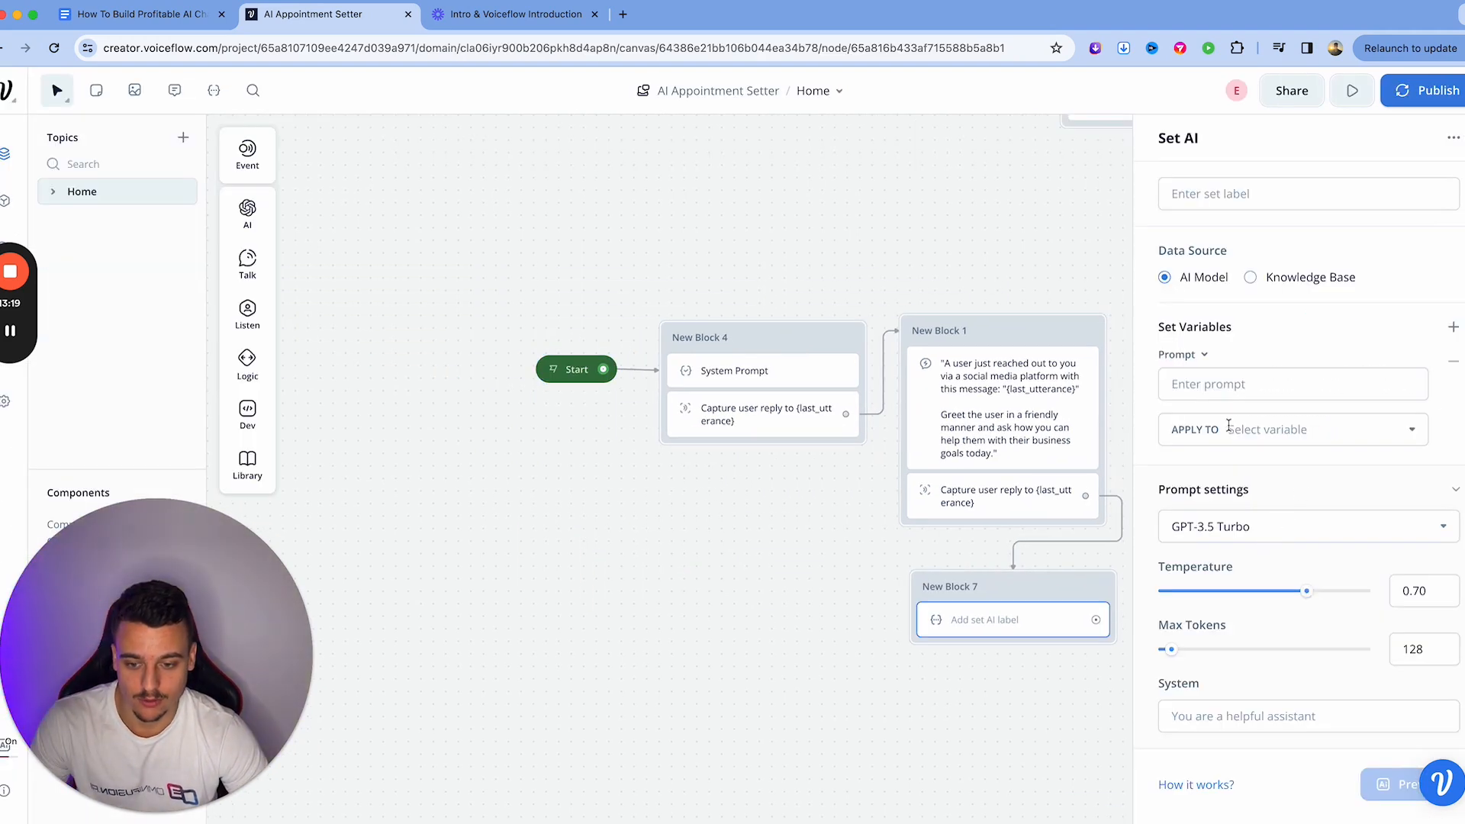
{"action": "left_click", "coordinate": [1228, 428]}
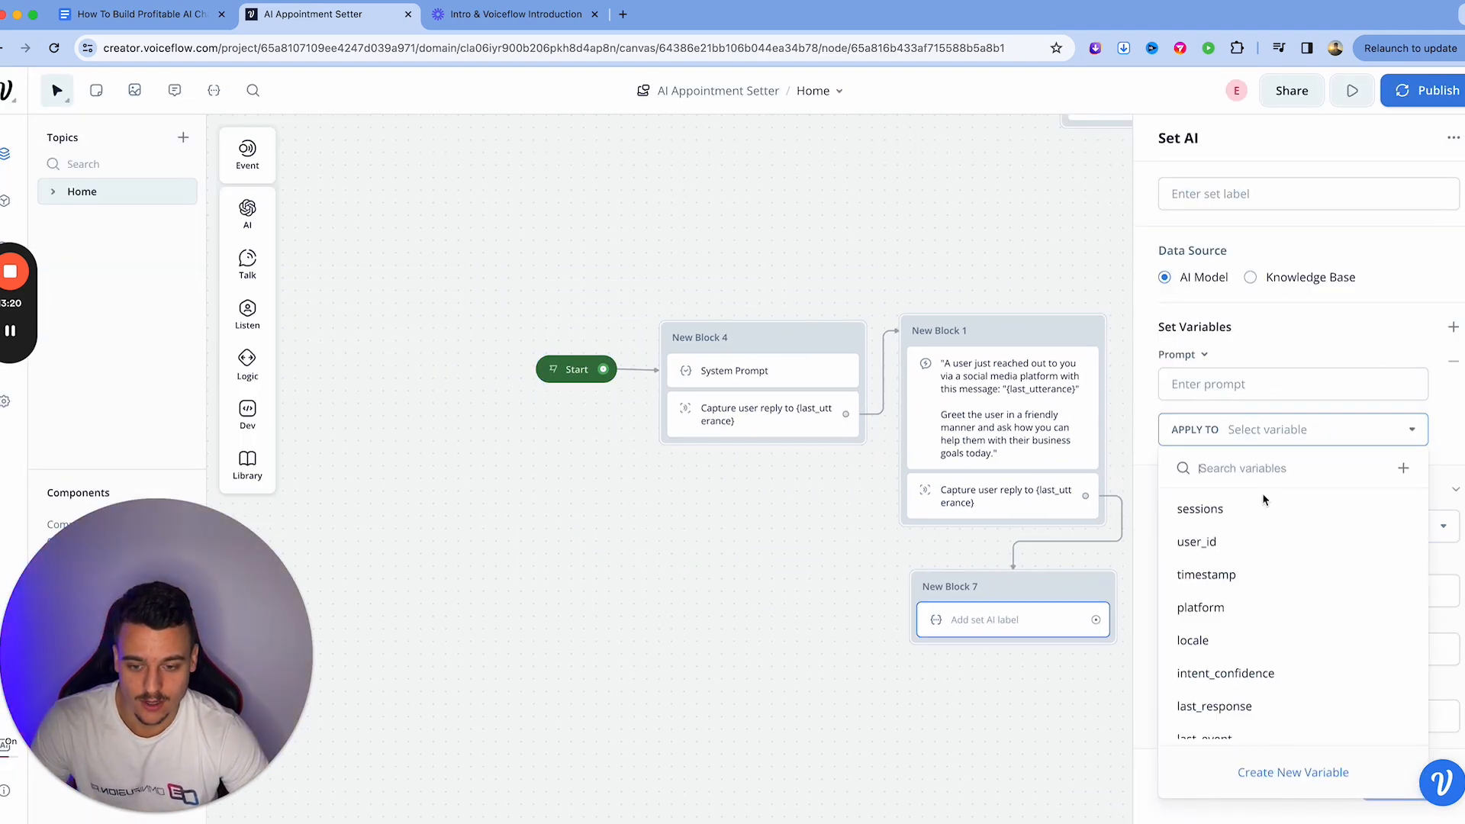
{"action": "left_click", "coordinate": [1299, 772]}
{"action": "type", "text": "us"}
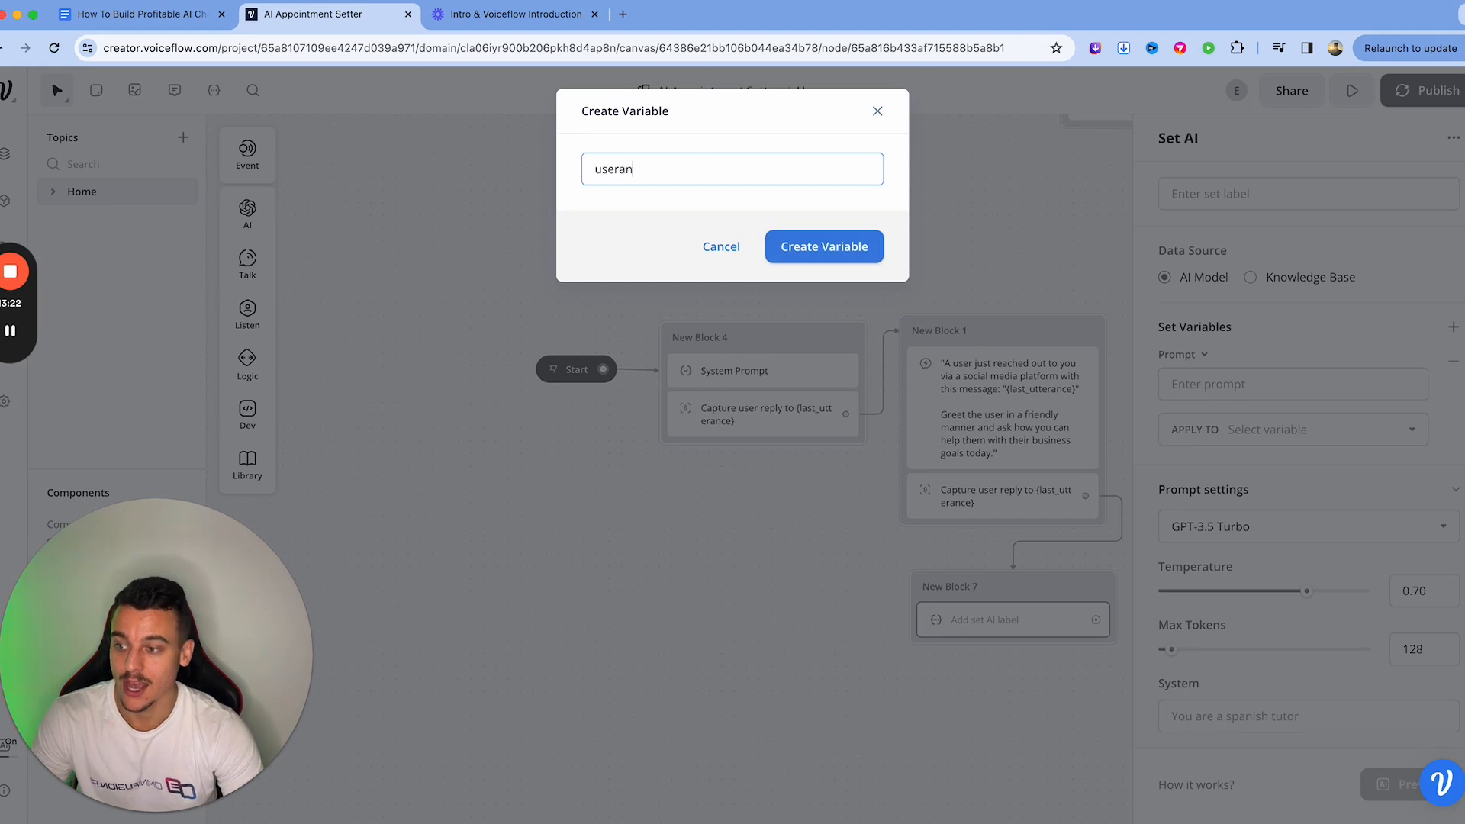
{"action": "type", "text": "erAnal"}
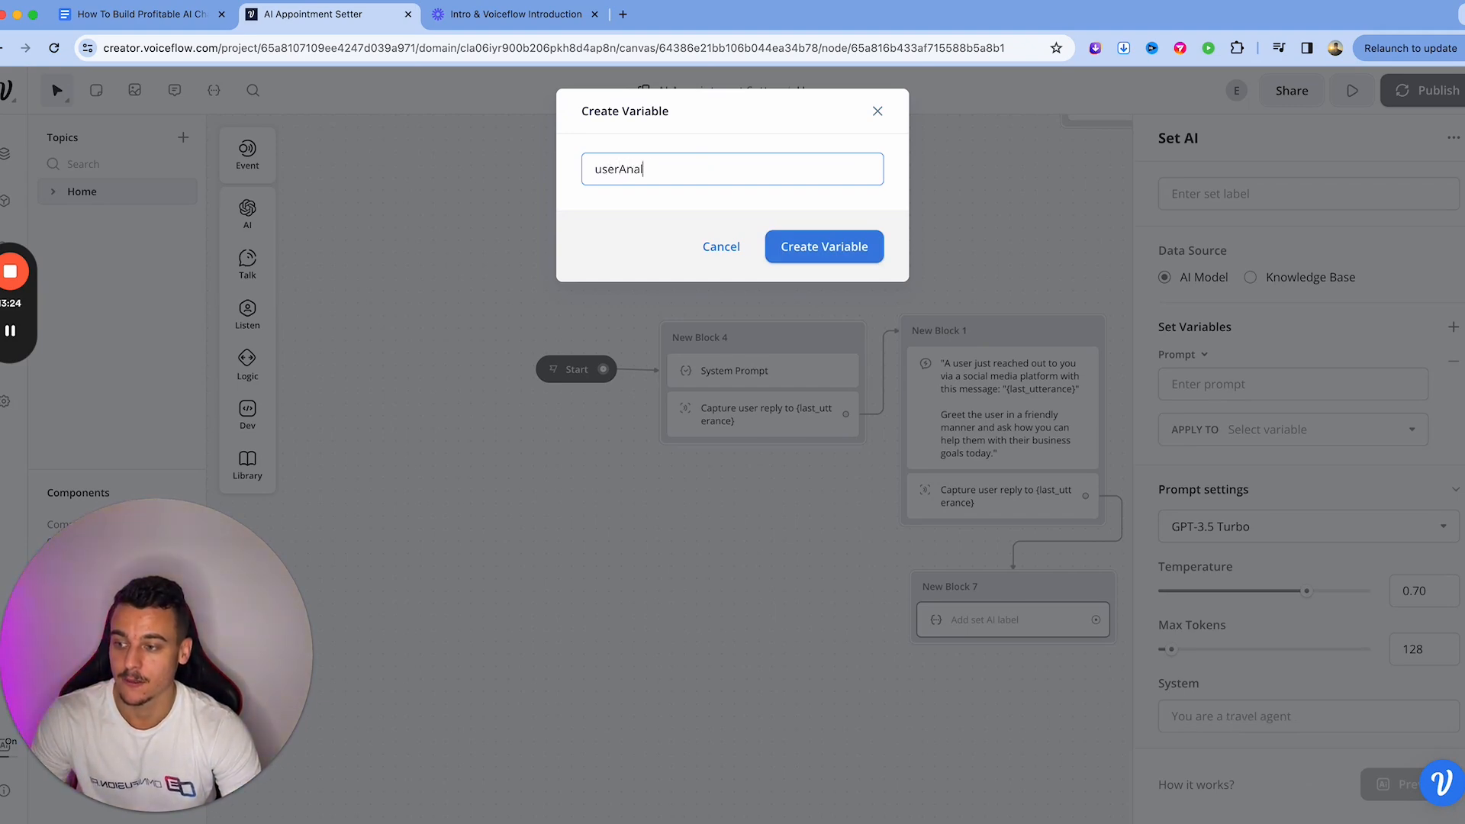
{"action": "type", "text": "ysis"}
{"action": "key", "text": "Return"}
{"action": "scroll", "coordinate": [883, 575], "scroll_direction": "right", "scroll_amount": 5}
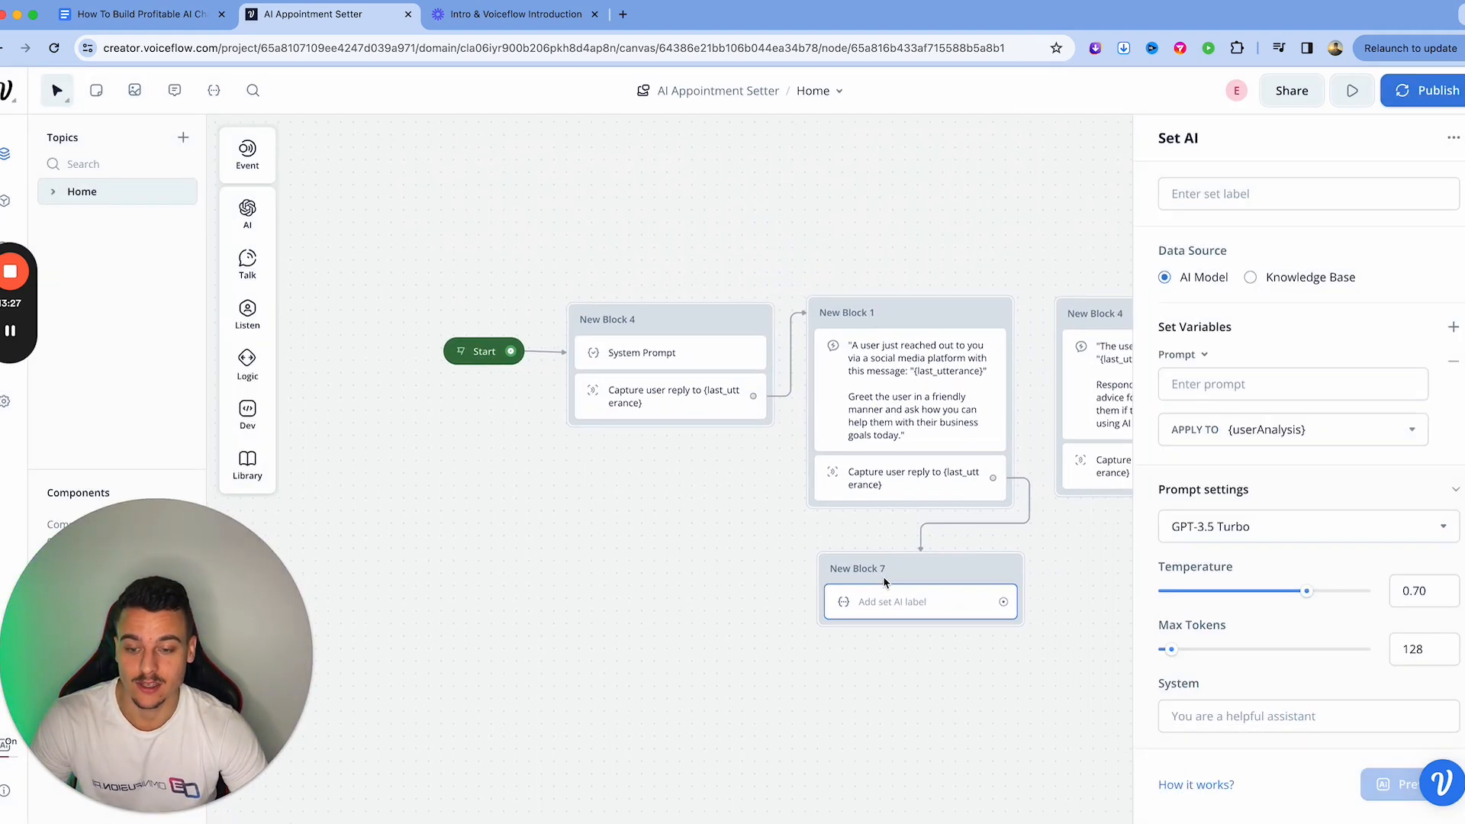
Step: Begin the Set AI prompt with: The user said this: "{last_utterance}", followed by a blank line
{"action": "left_click", "coordinate": [1293, 376]}
{"action": "type", "text": "The user said this: \"{las"}
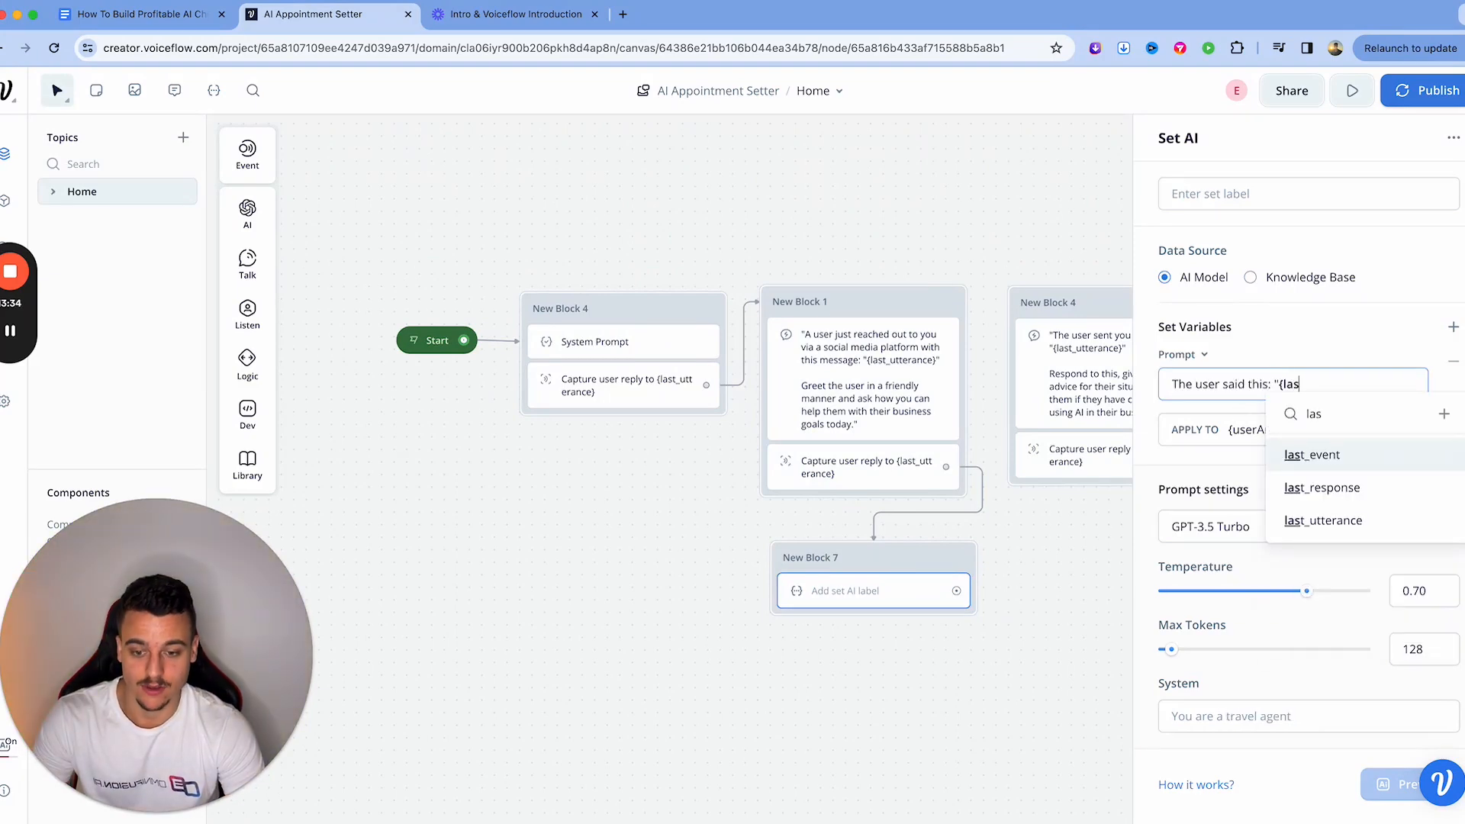
{"action": "key", "text": "Down"}
{"action": "key", "text": "Down"}
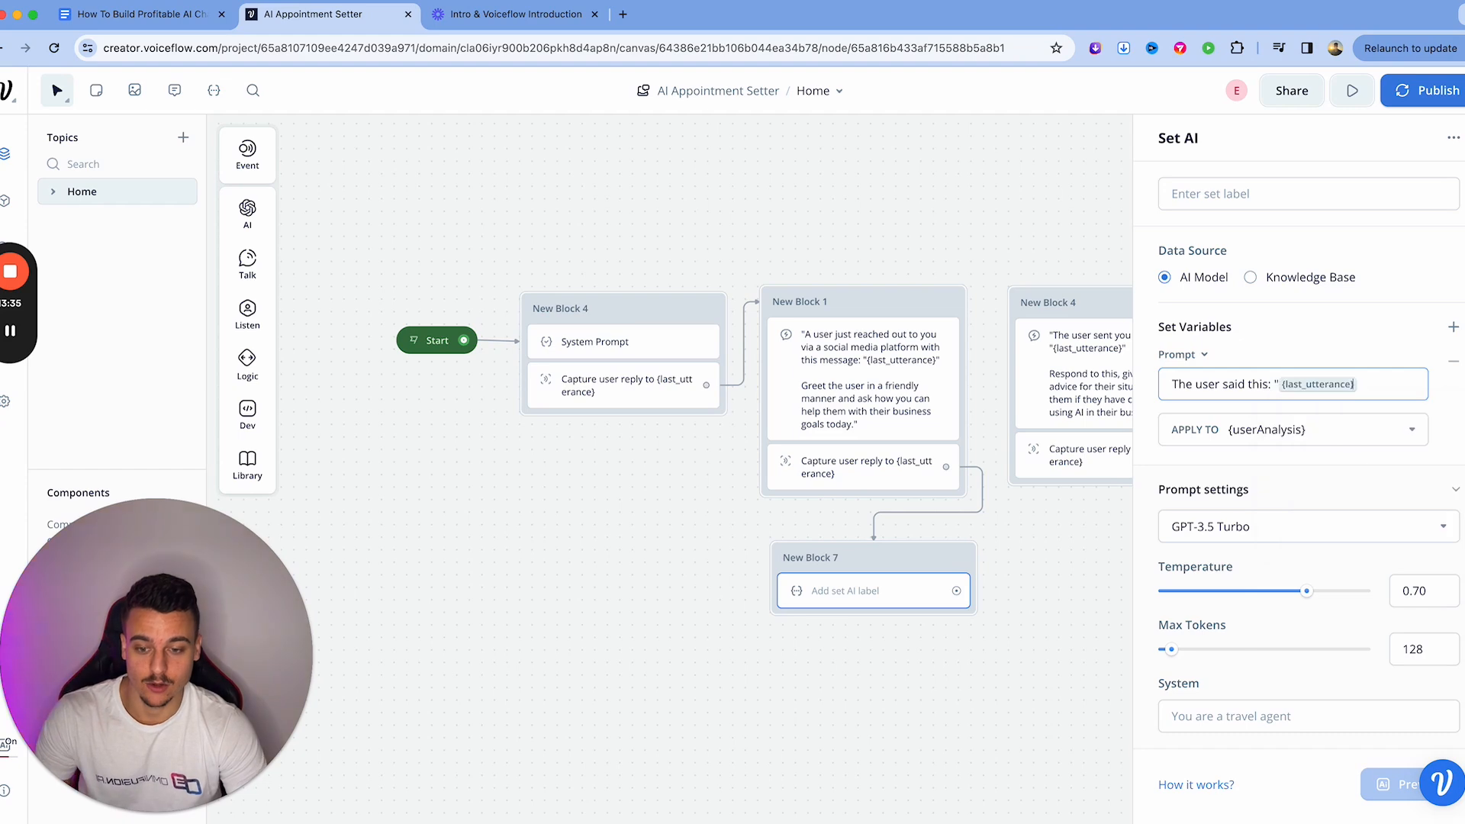
{"action": "key", "text": "Return"}
{"action": "type", "text": "\""}
{"action": "key", "text": "Return"}
{"action": "key", "text": "Return"}
Step: Add the prompt instruction "Analyze what the user needs help with, and provide that as your output."
{"action": "type", "text": "Analyze wha"}
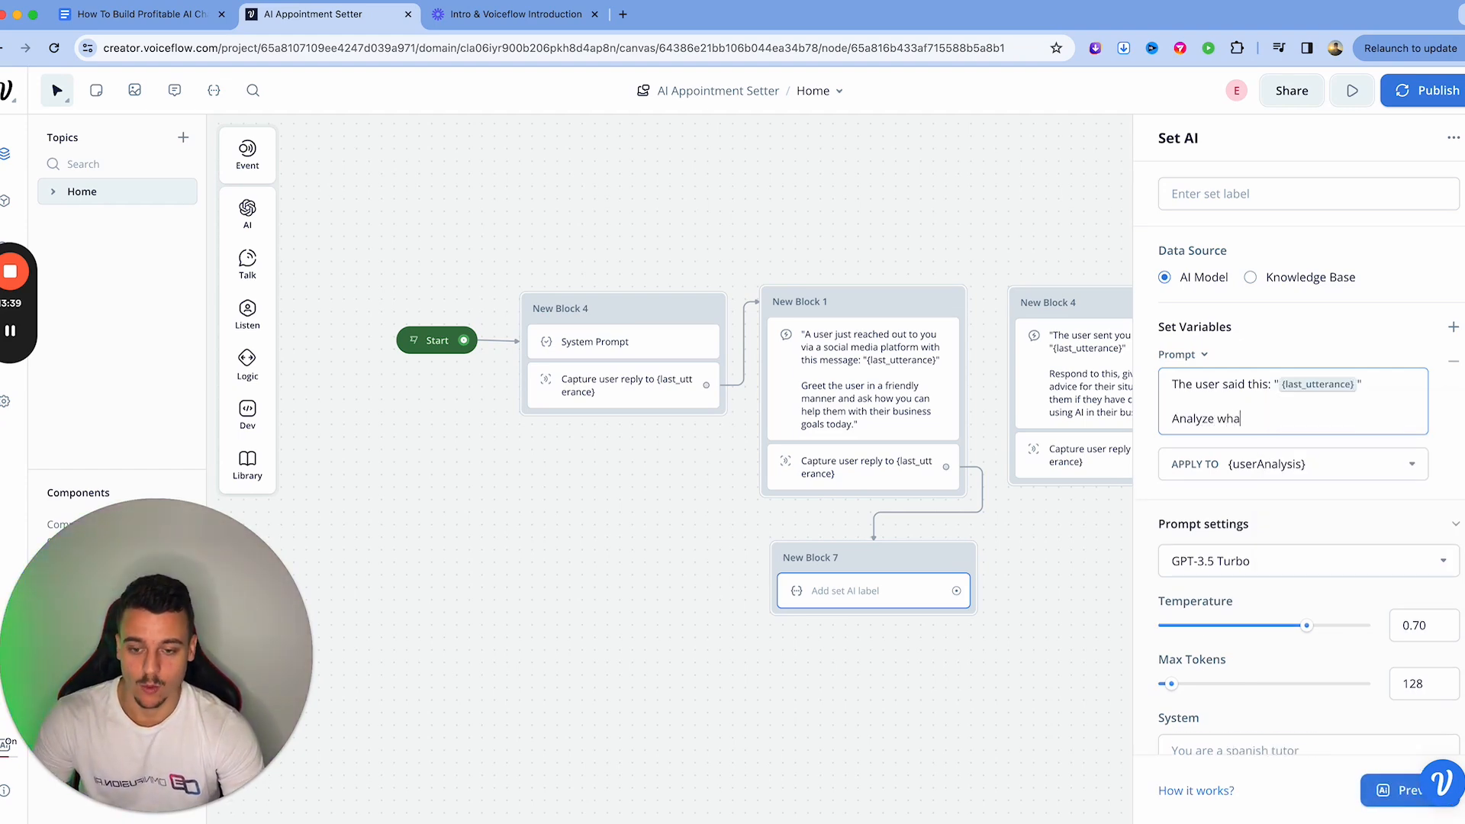
{"action": "type", "text": "t the user needs he"}
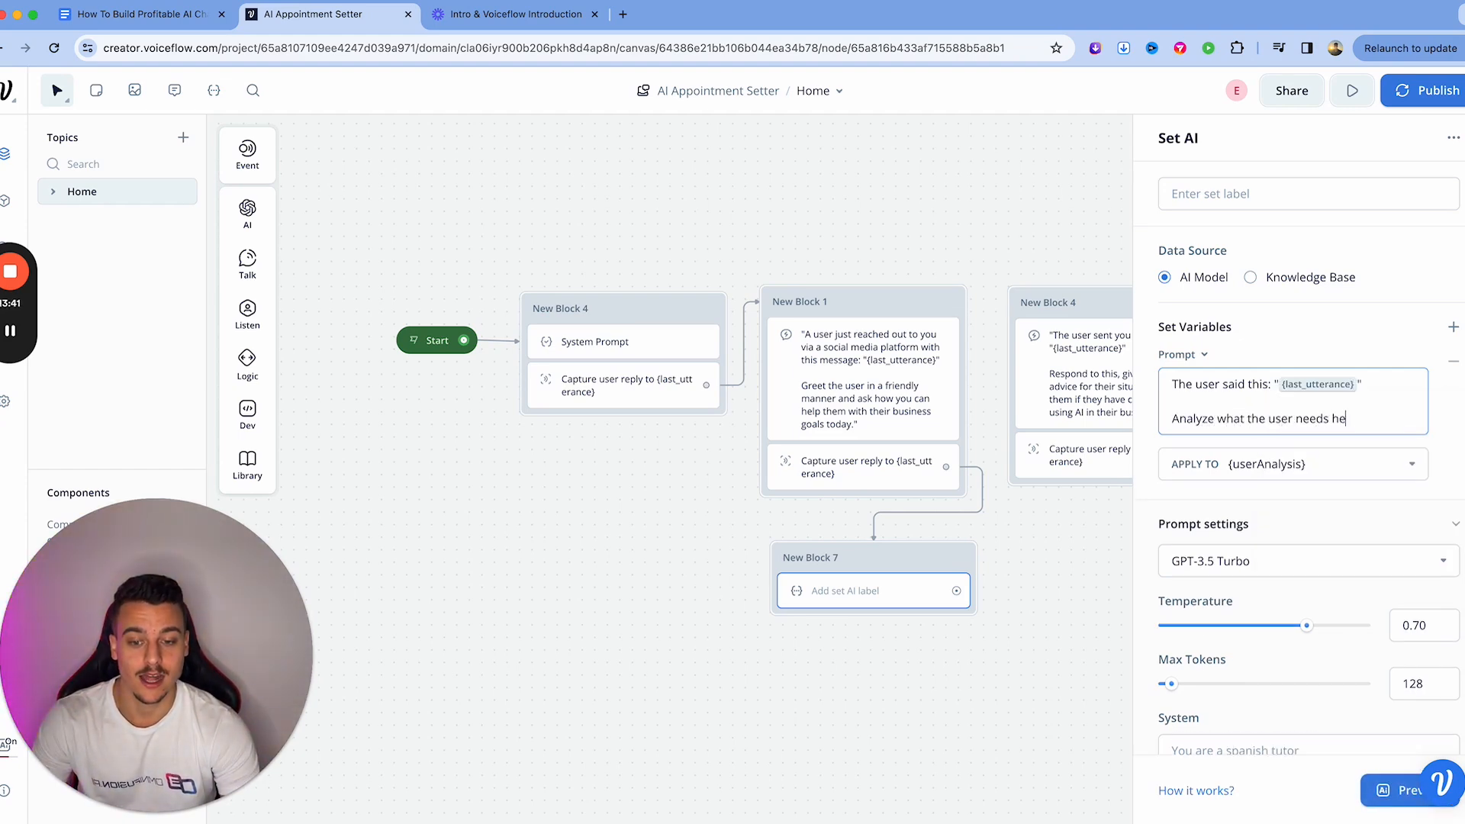
{"action": "type", "text": "lp with, and save"}
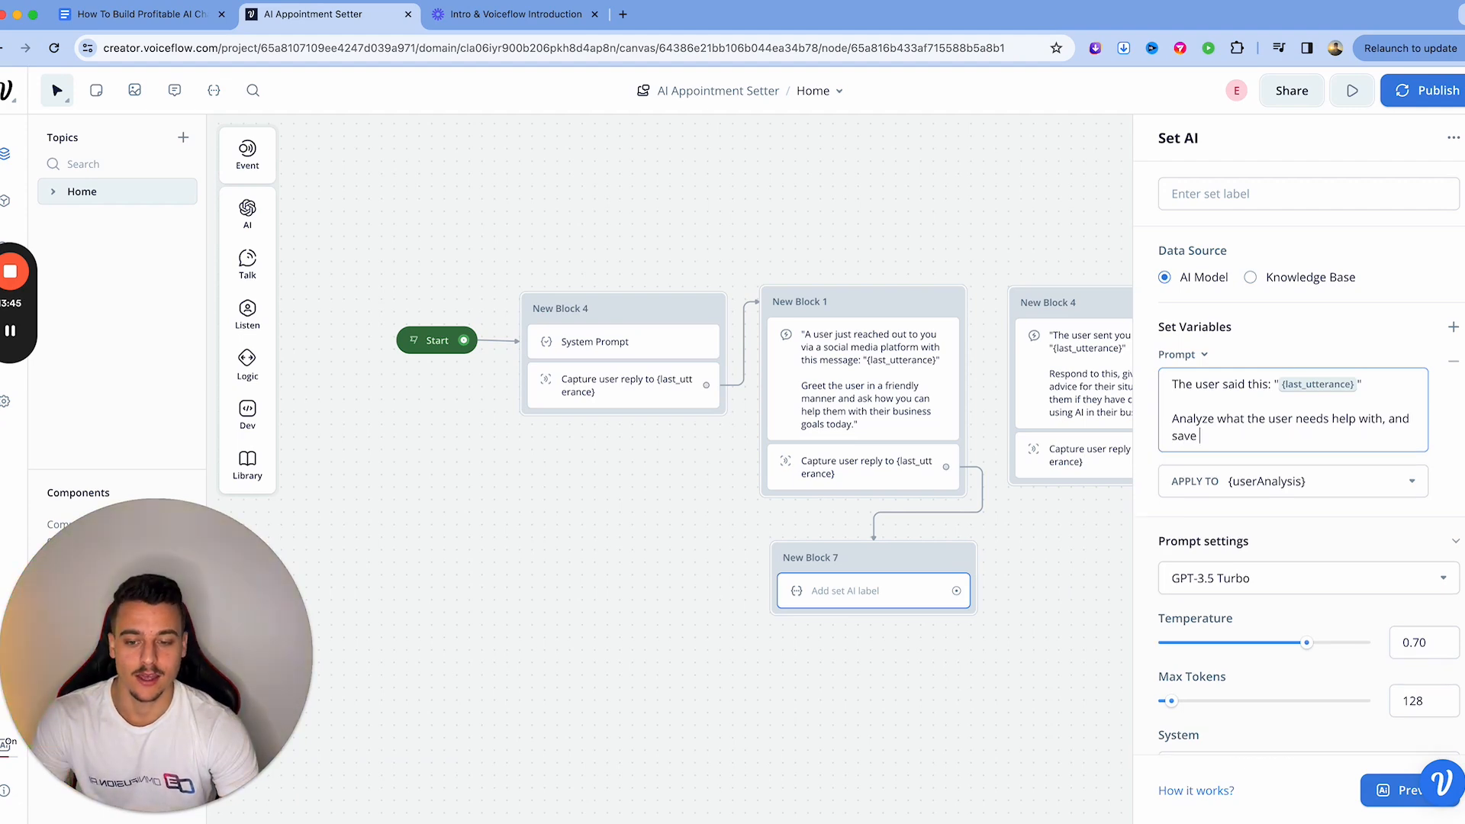
{"action": "key", "text": "BackSpace"}
{"action": "key", "text": "BackSpace"}
{"action": "key", "text": "BackSpace"}
{"action": "key", "text": "BackSpace"}
{"action": "key", "text": "BackSpace"}
{"action": "type", "text": "provide that"}
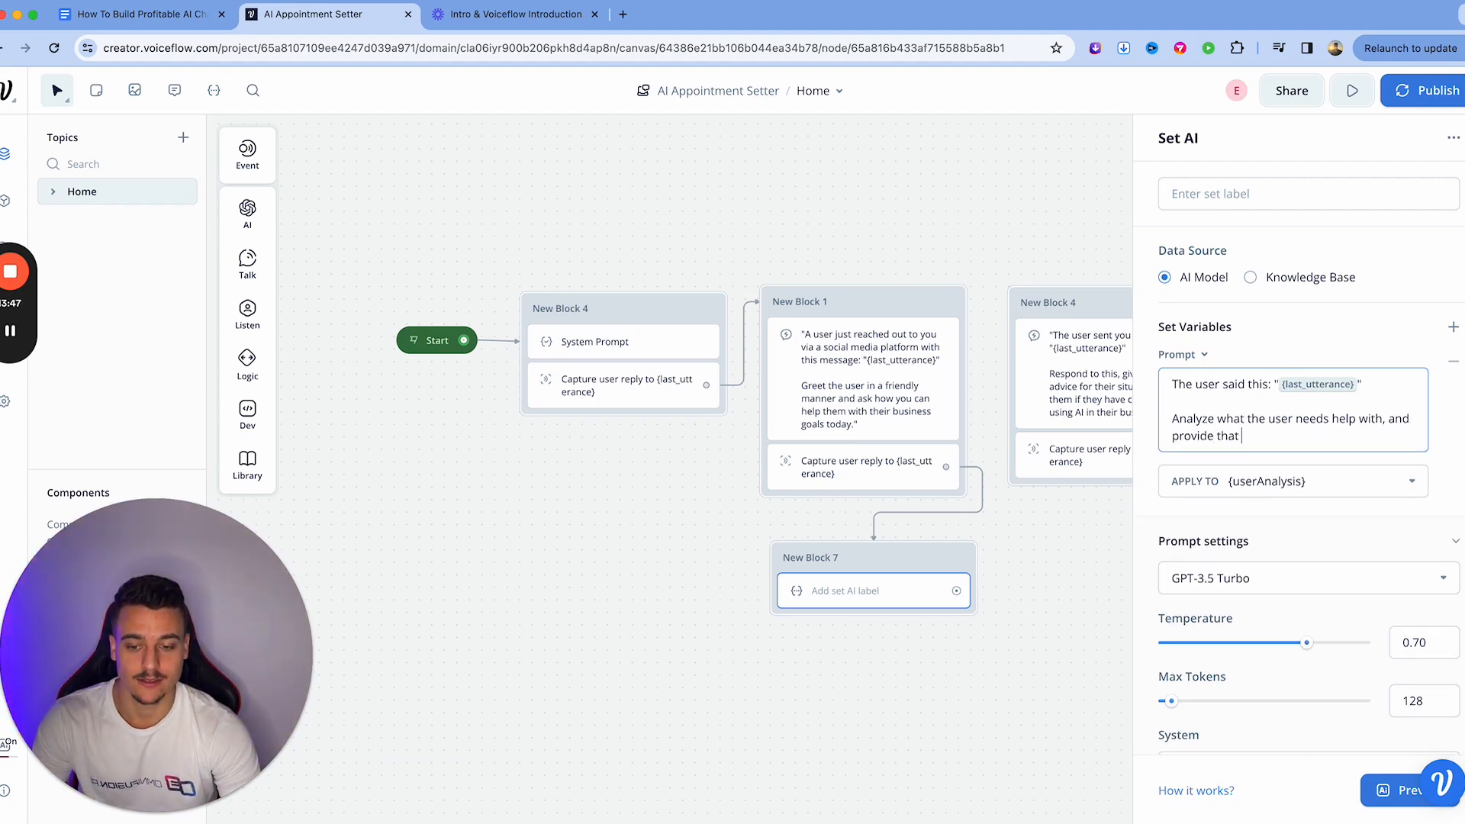
{"action": "type", "text": " as your output."}
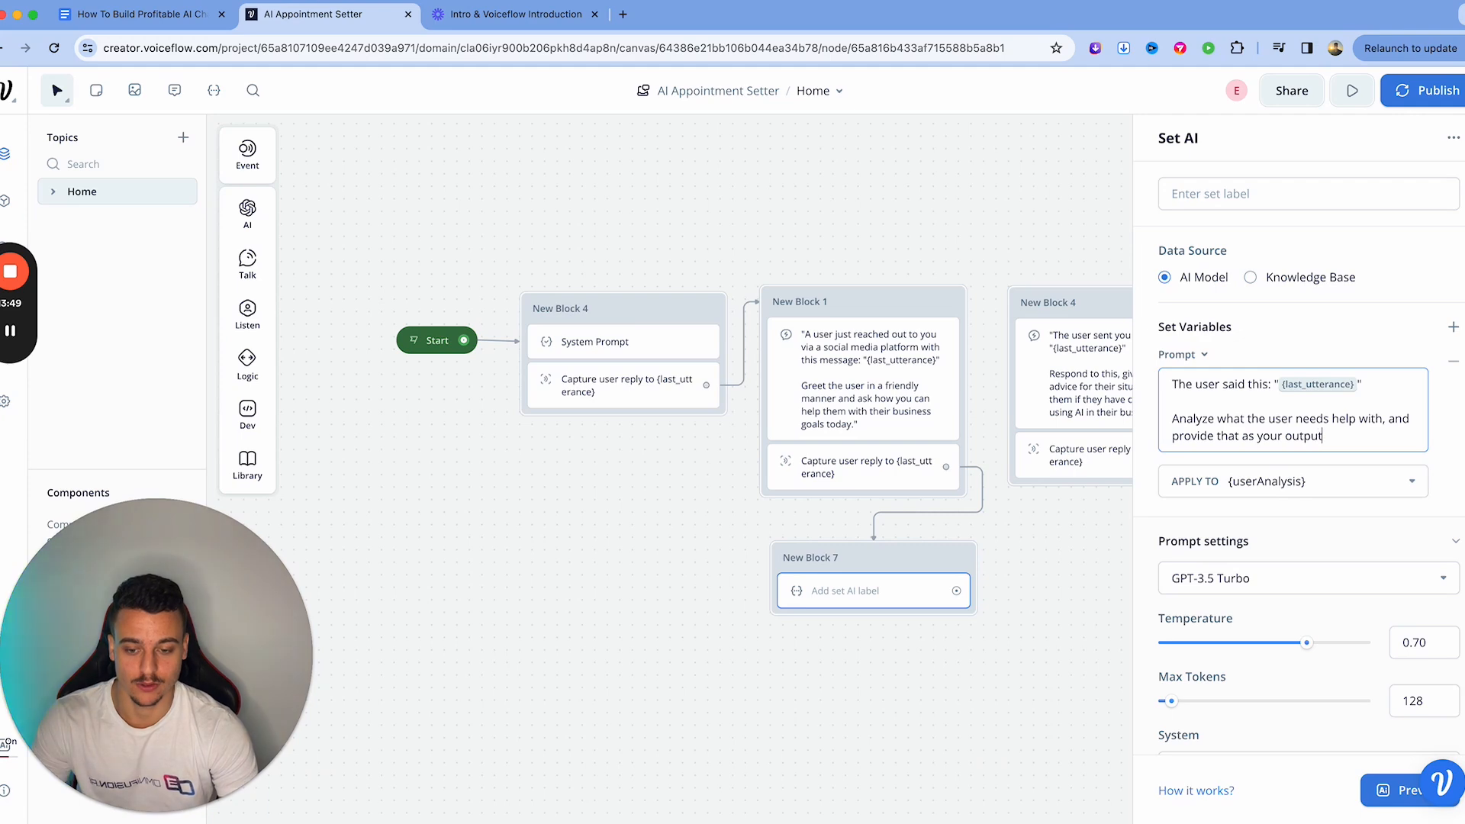
Step: Set the Set AI step's temperature to 0.30 and its max tokens to 512
{"action": "left_click", "coordinate": [1418, 644]}
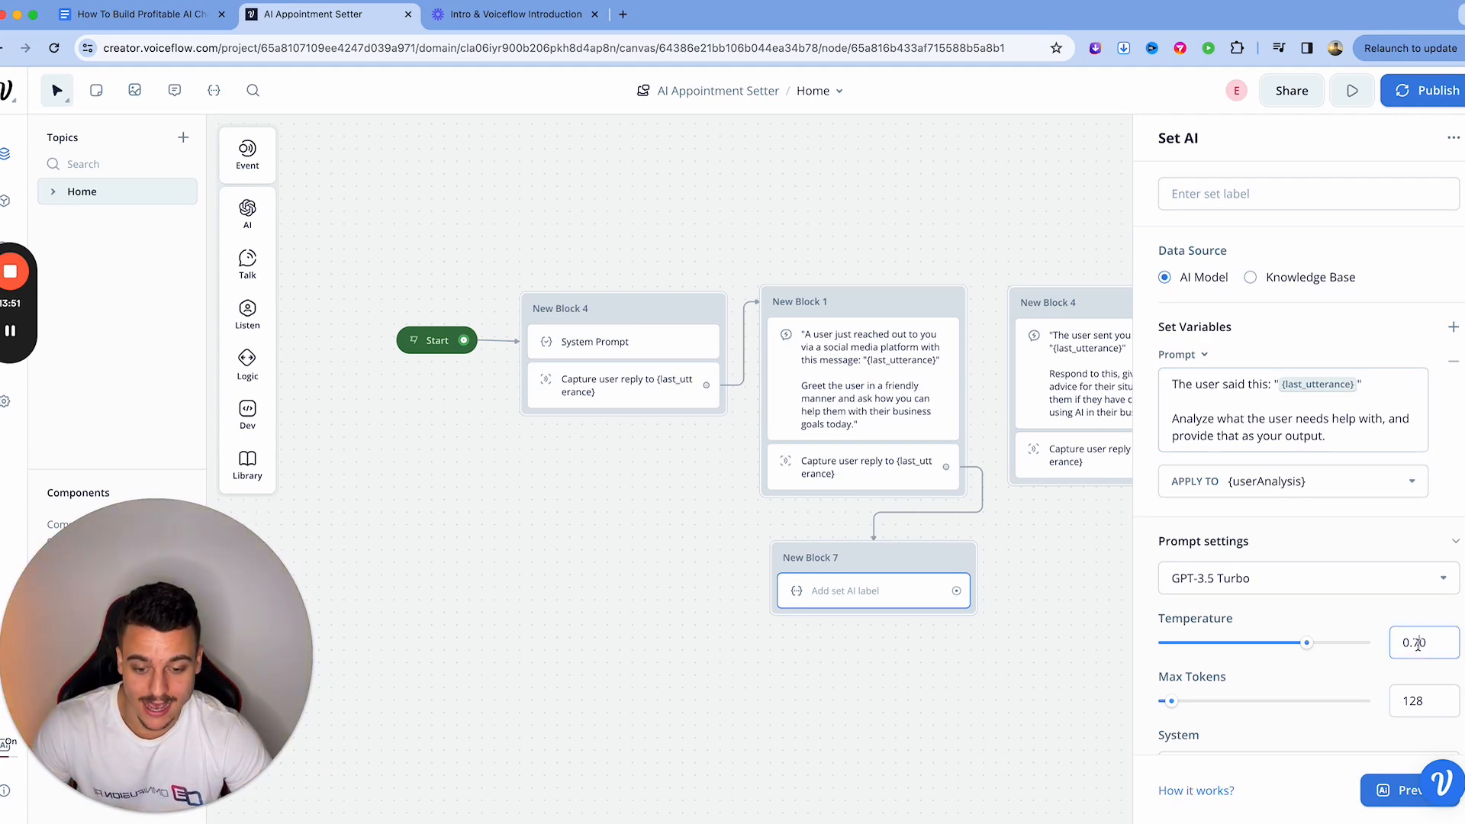
{"action": "double_click", "coordinate": [1413, 701]}
{"action": "type", "text": "512"}
{"action": "left_click", "coordinate": [1435, 681]}
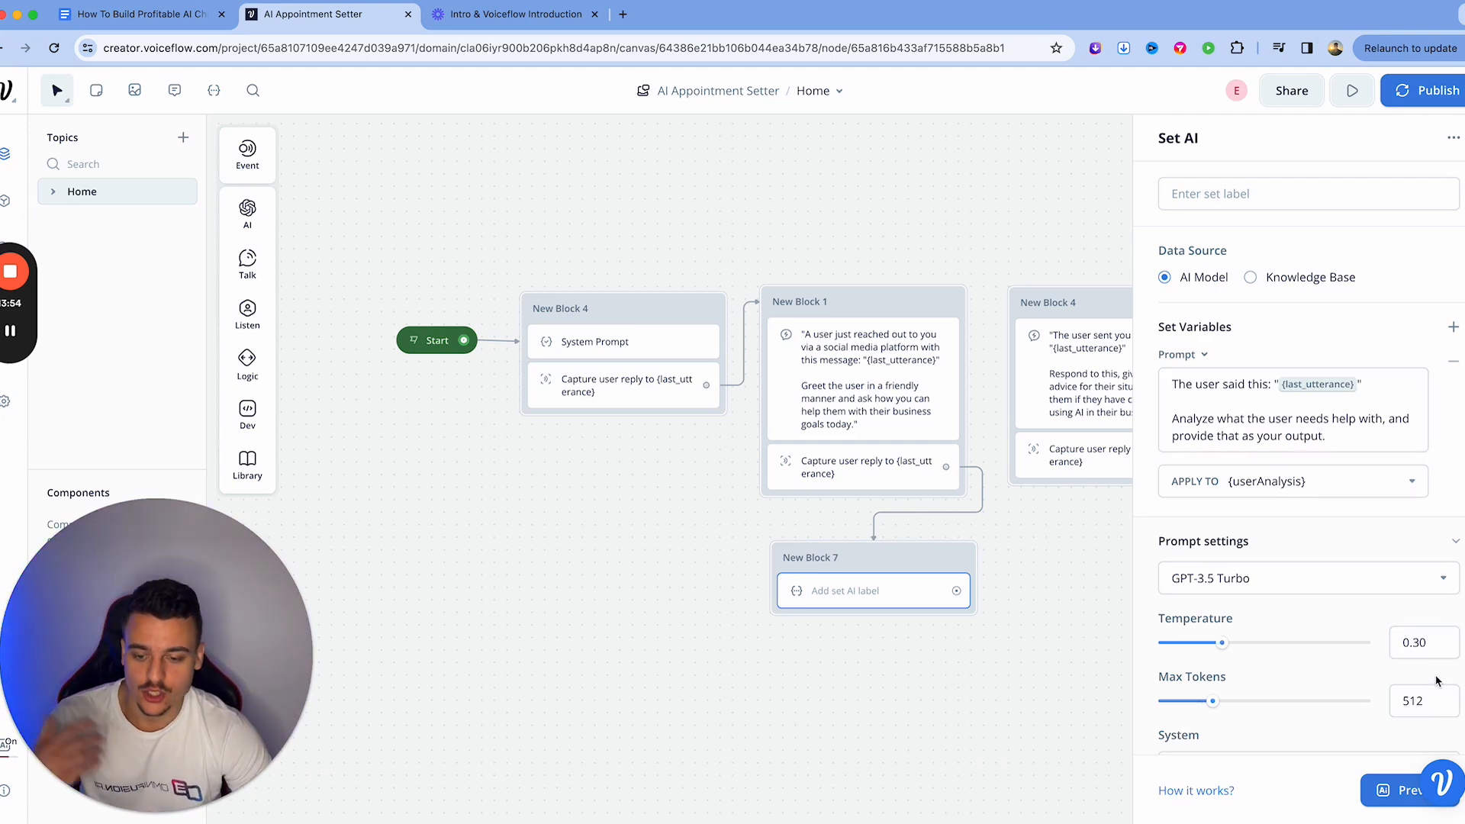
Step: Label the Set AI step "Set userAnalysis" and connect its output to the New Block 4 containing the free-advice prompt
{"action": "left_click", "coordinate": [1244, 196]}
{"action": "type", "text": "Set user"}
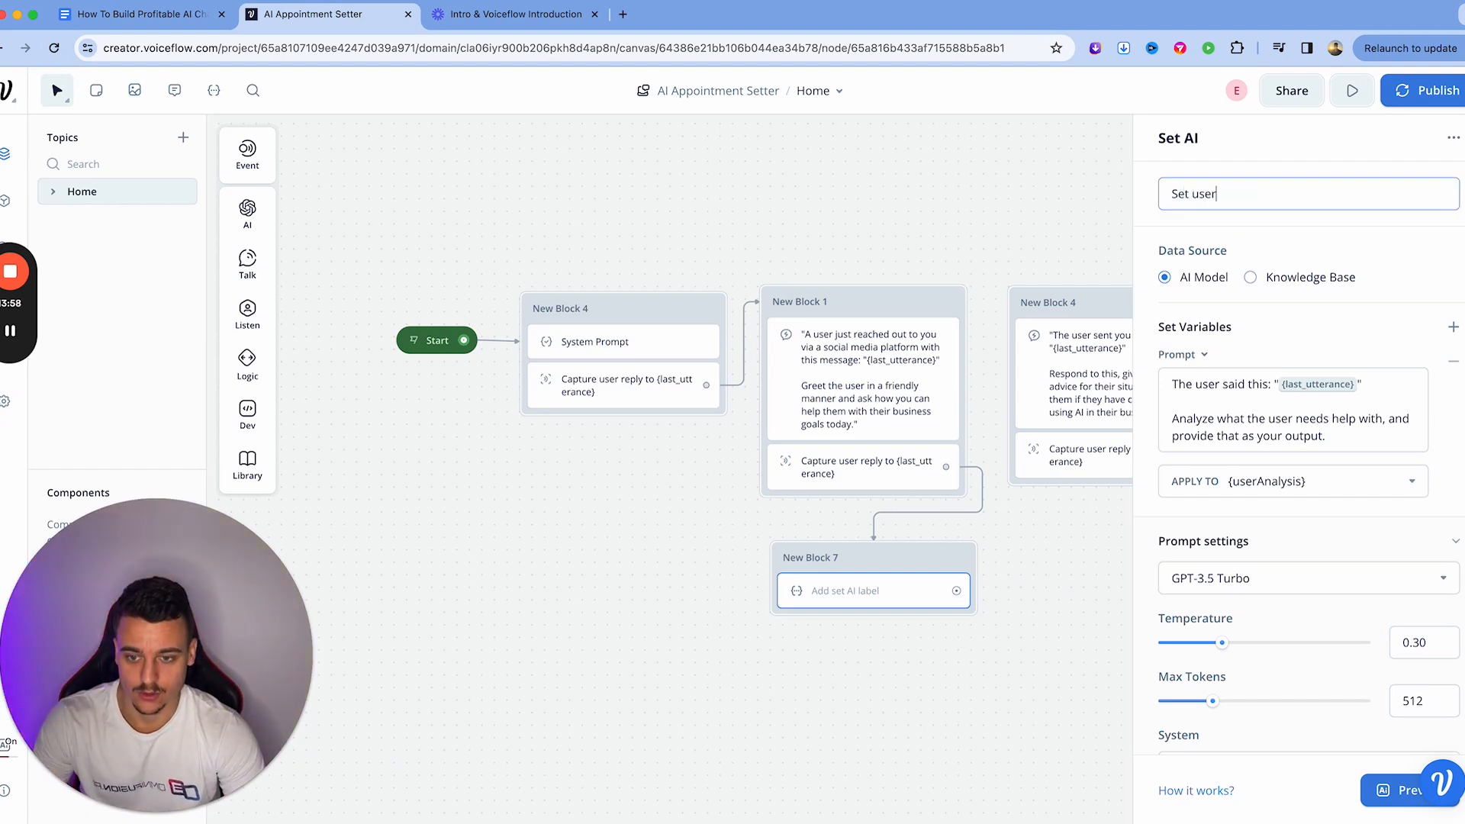
{"action": "type", "text": "Analysis"}
{"action": "left_click", "coordinate": [1299, 158]}
{"action": "left_click", "coordinate": [748, 267]}
{"action": "left_click", "coordinate": [887, 599]}
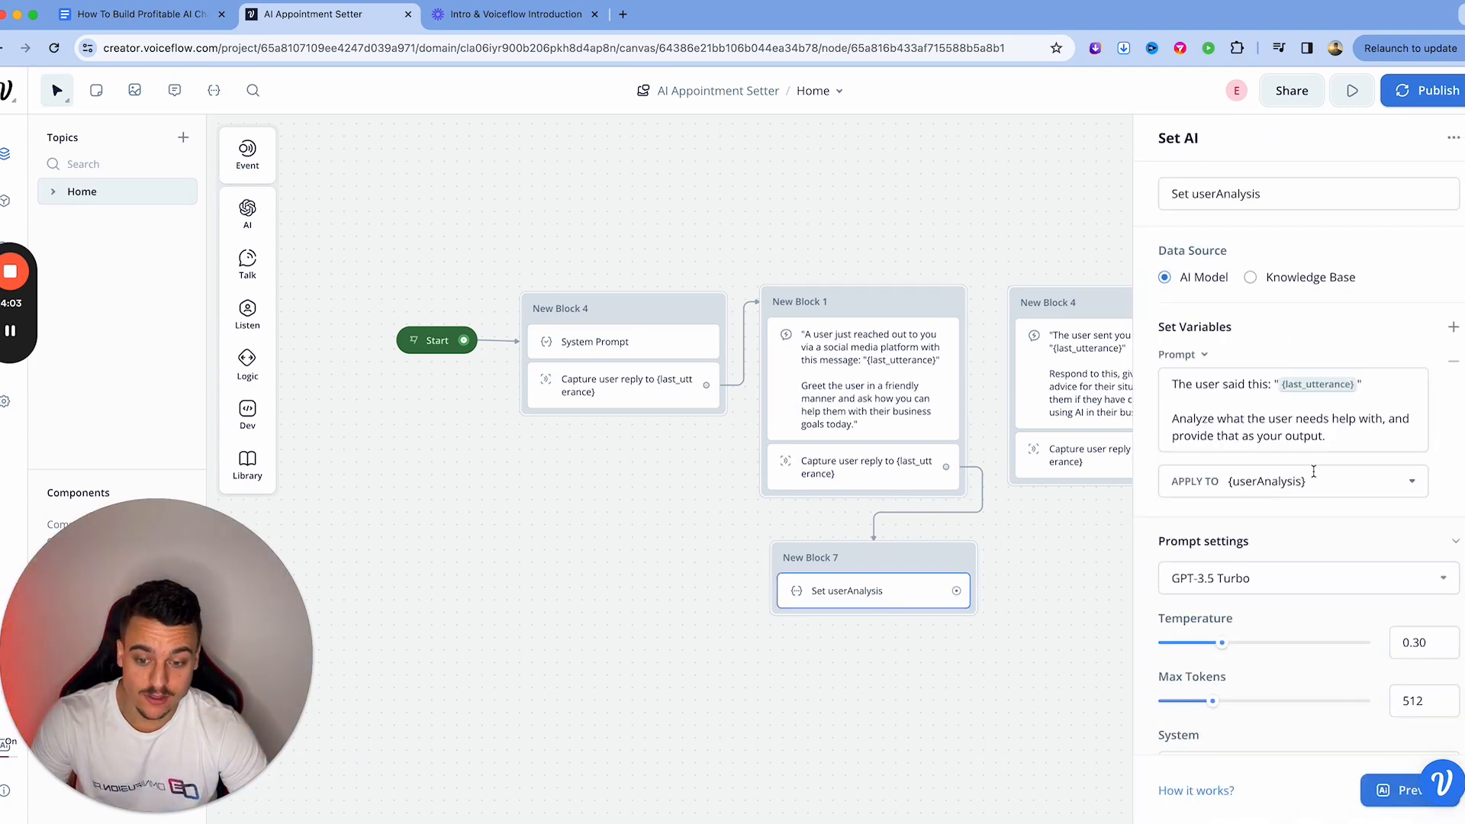
{"action": "left_click_drag", "start_coordinate": [970, 593], "coordinate": [1019, 307]}
Step: Insert a Text step above the free-advice prompt in New Block 4 that outputs {userAnalysis}
{"action": "mouse_move", "coordinate": [252, 263]}
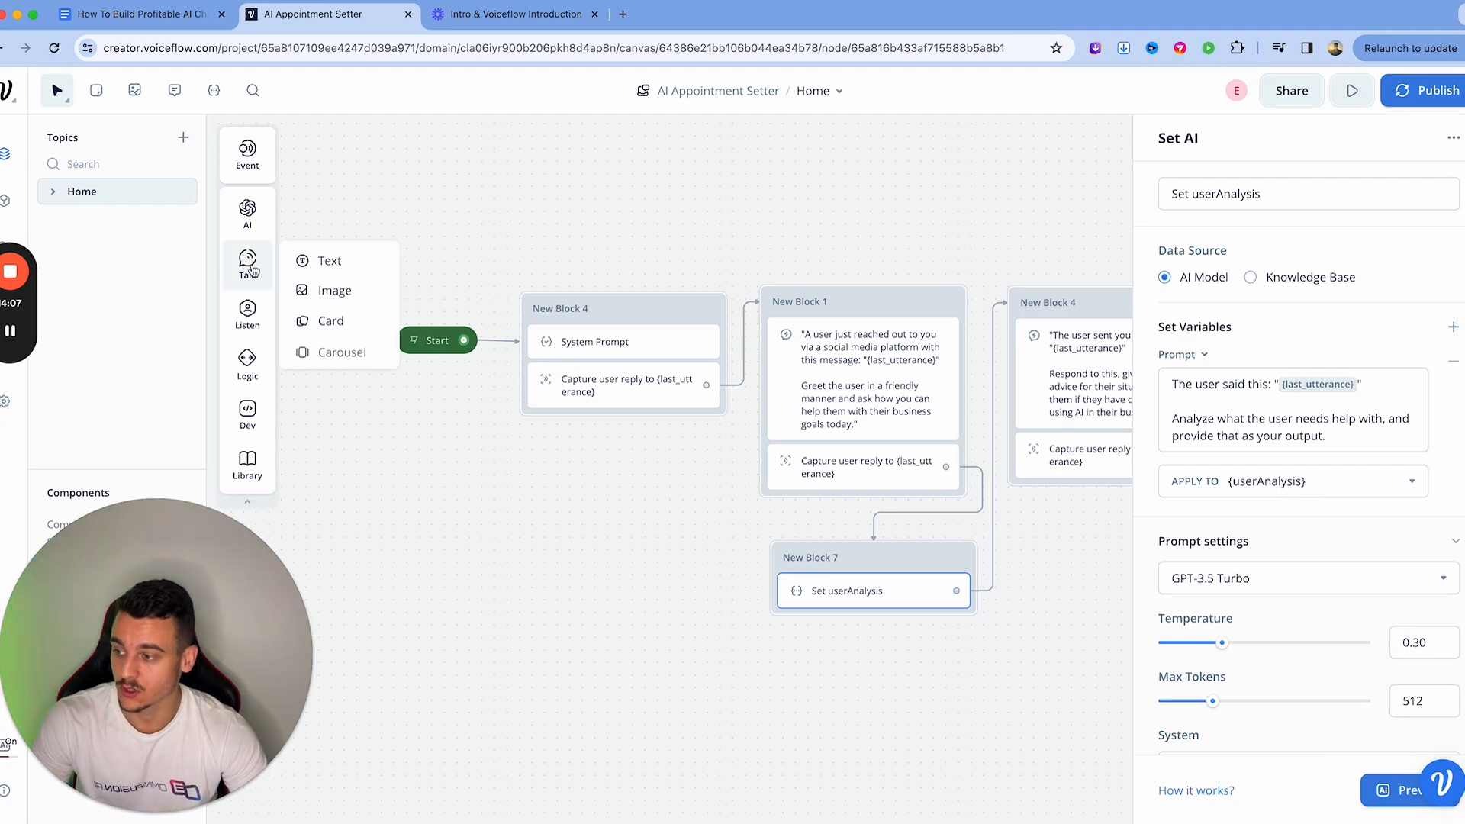
{"action": "left_click_drag", "start_coordinate": [342, 264], "coordinate": [1019, 309]}
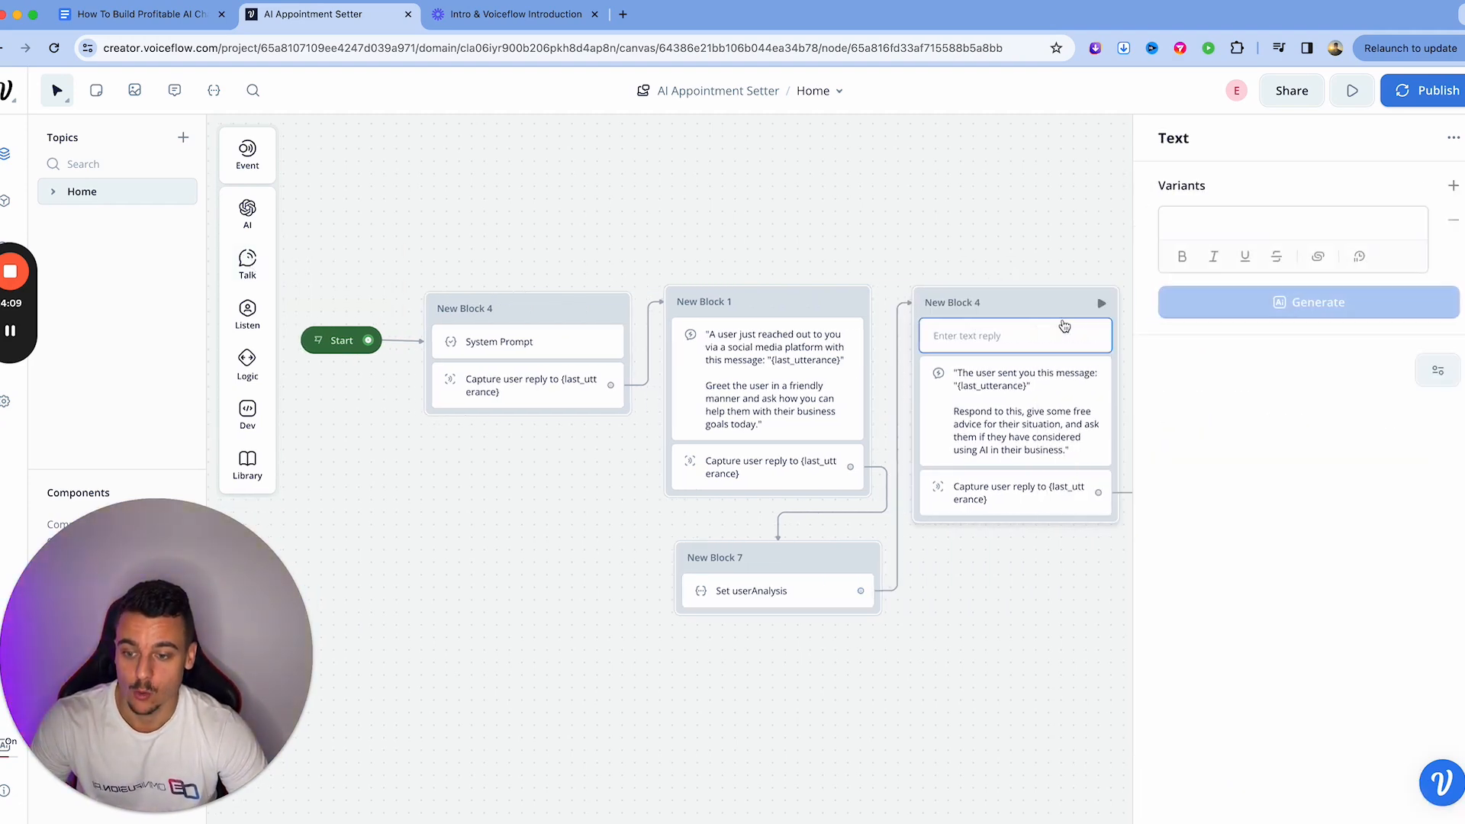
{"action": "left_click", "coordinate": [1276, 220]}
{"action": "type", "text": "{user"}
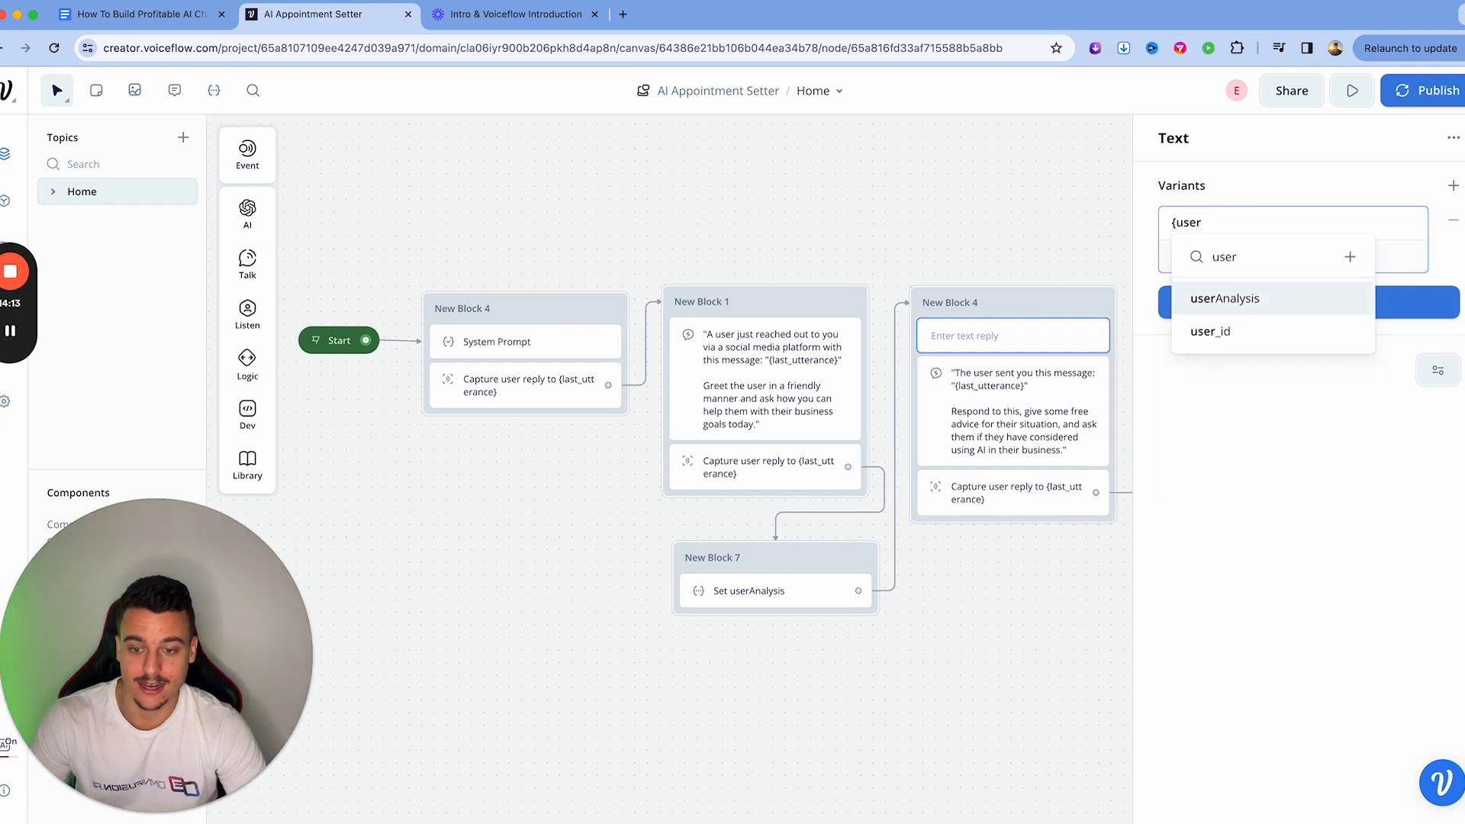
{"action": "left_click", "coordinate": [1225, 299]}
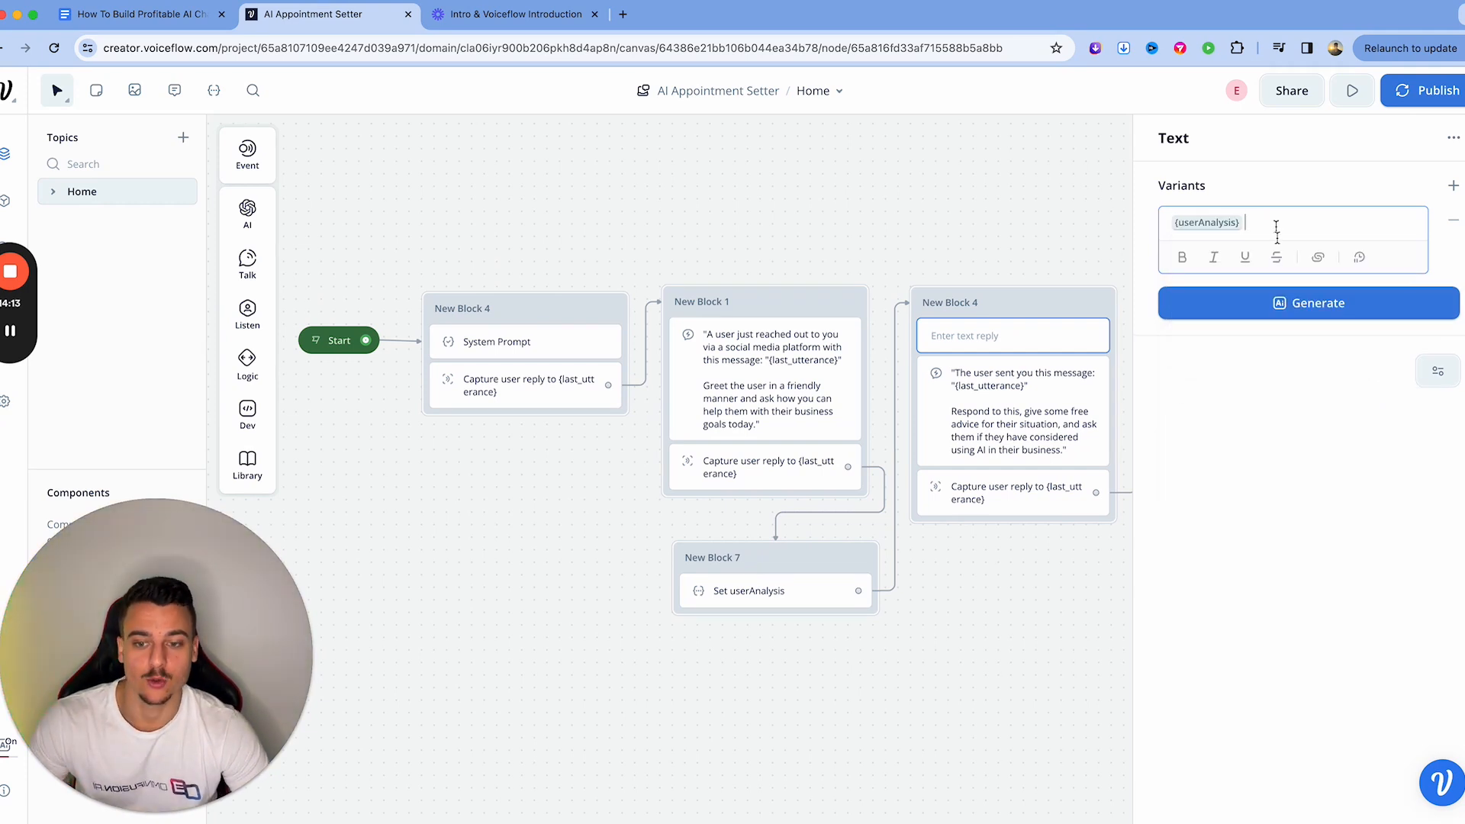
Step: In the free-advice Response AI prompt, add below the user's message: This is what the user needs help with: "{userAnalysis}"
{"action": "left_click", "coordinate": [996, 397]}
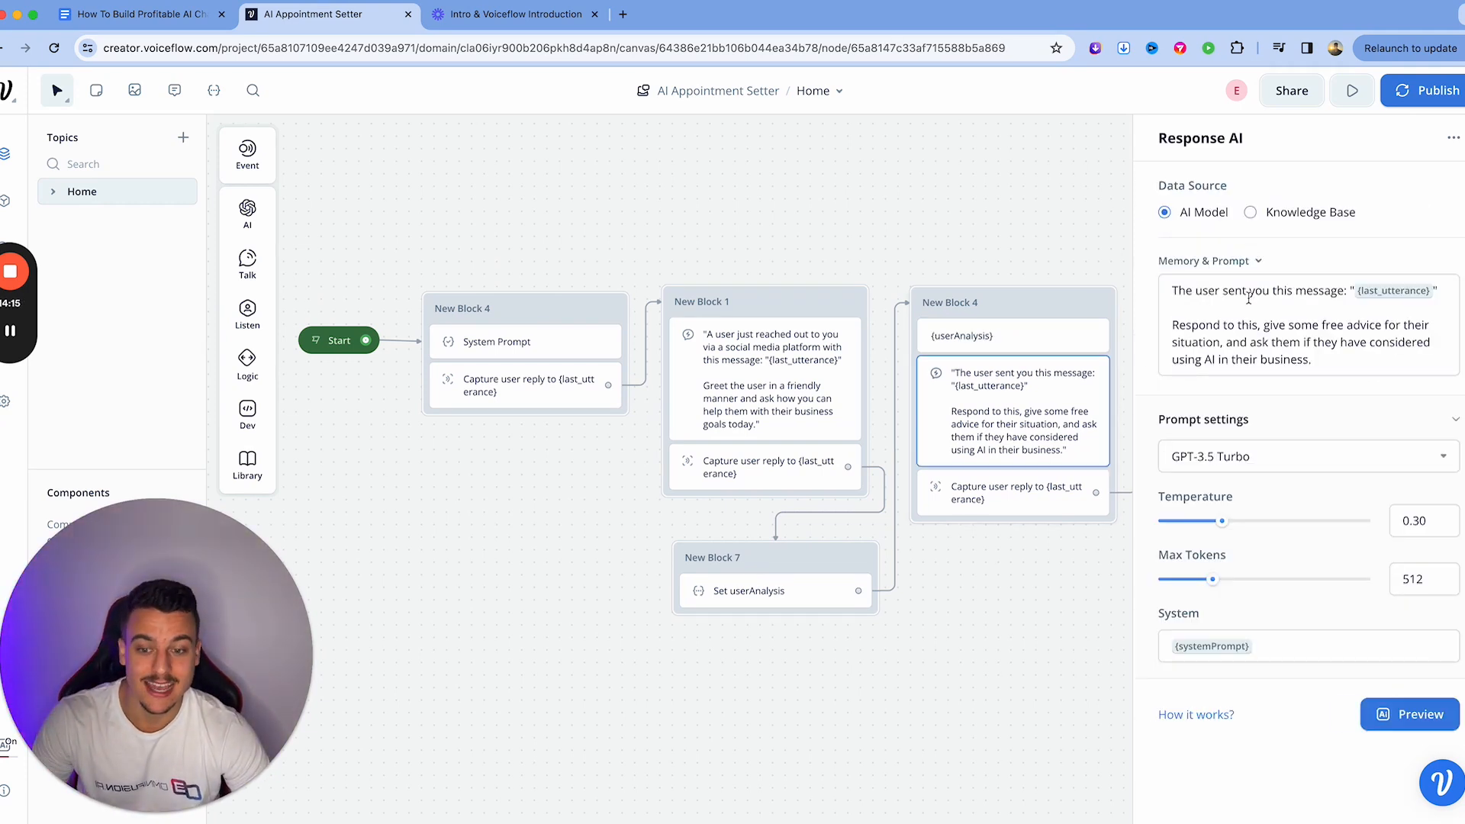
{"action": "left_click", "coordinate": [1454, 288]}
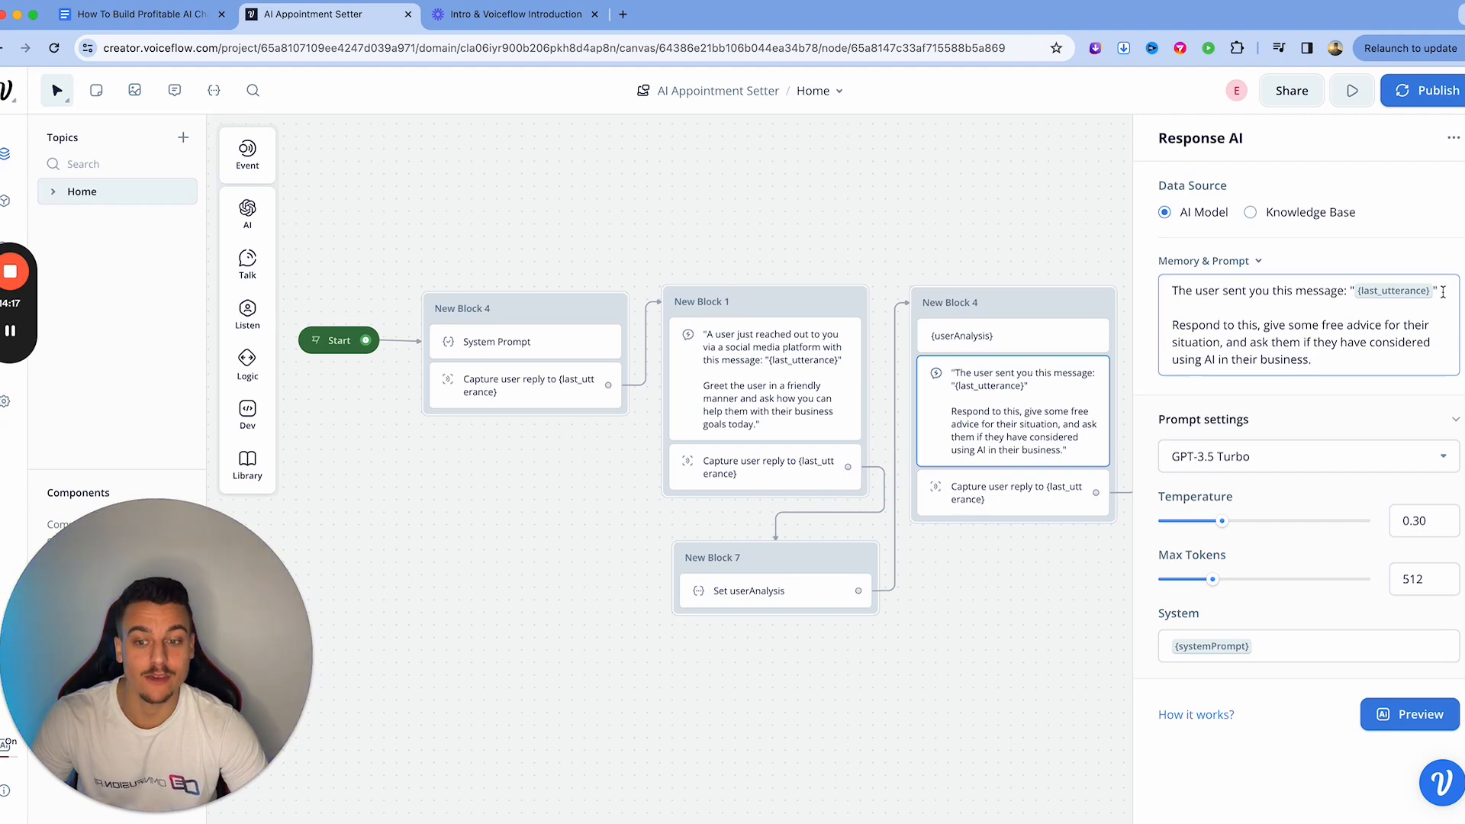
{"action": "key", "text": "Return"}
{"action": "key", "text": "Return"}
{"action": "type", "text": "This is what the user "}
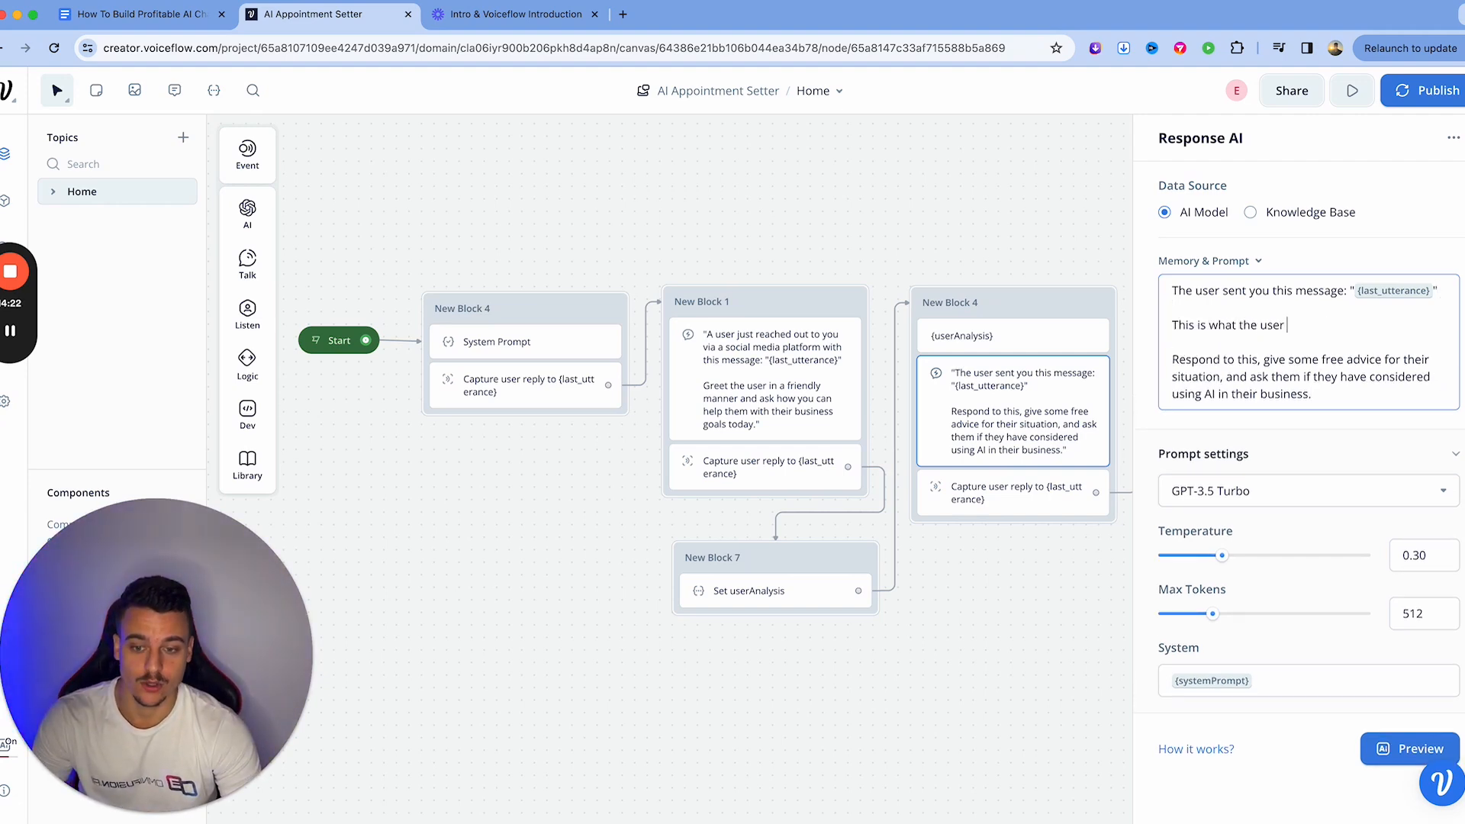
{"action": "type", "text": "needs help with"}
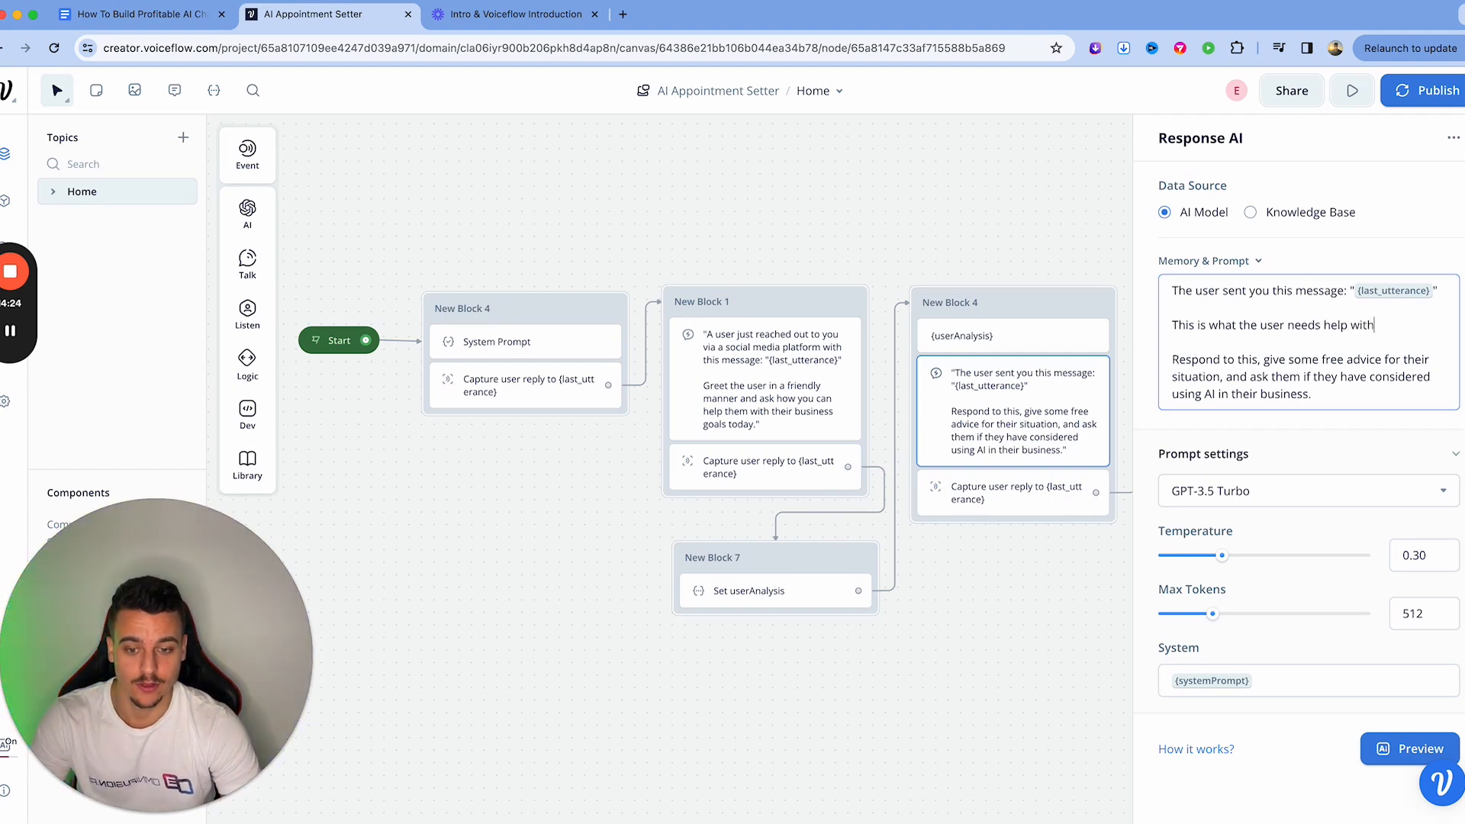
{"action": "type", "text": ": \"{user"}
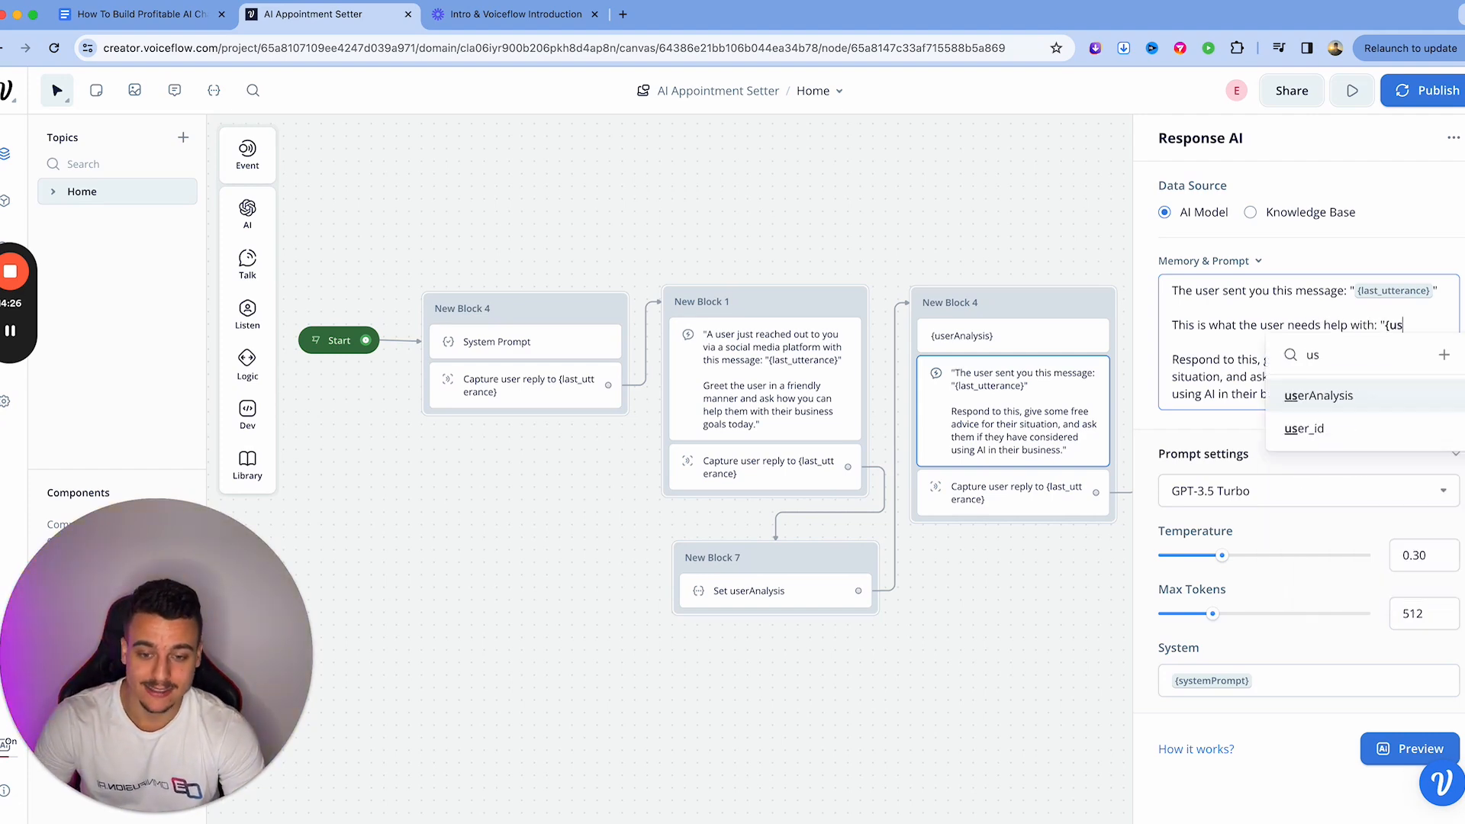
{"action": "key", "text": "Return"}
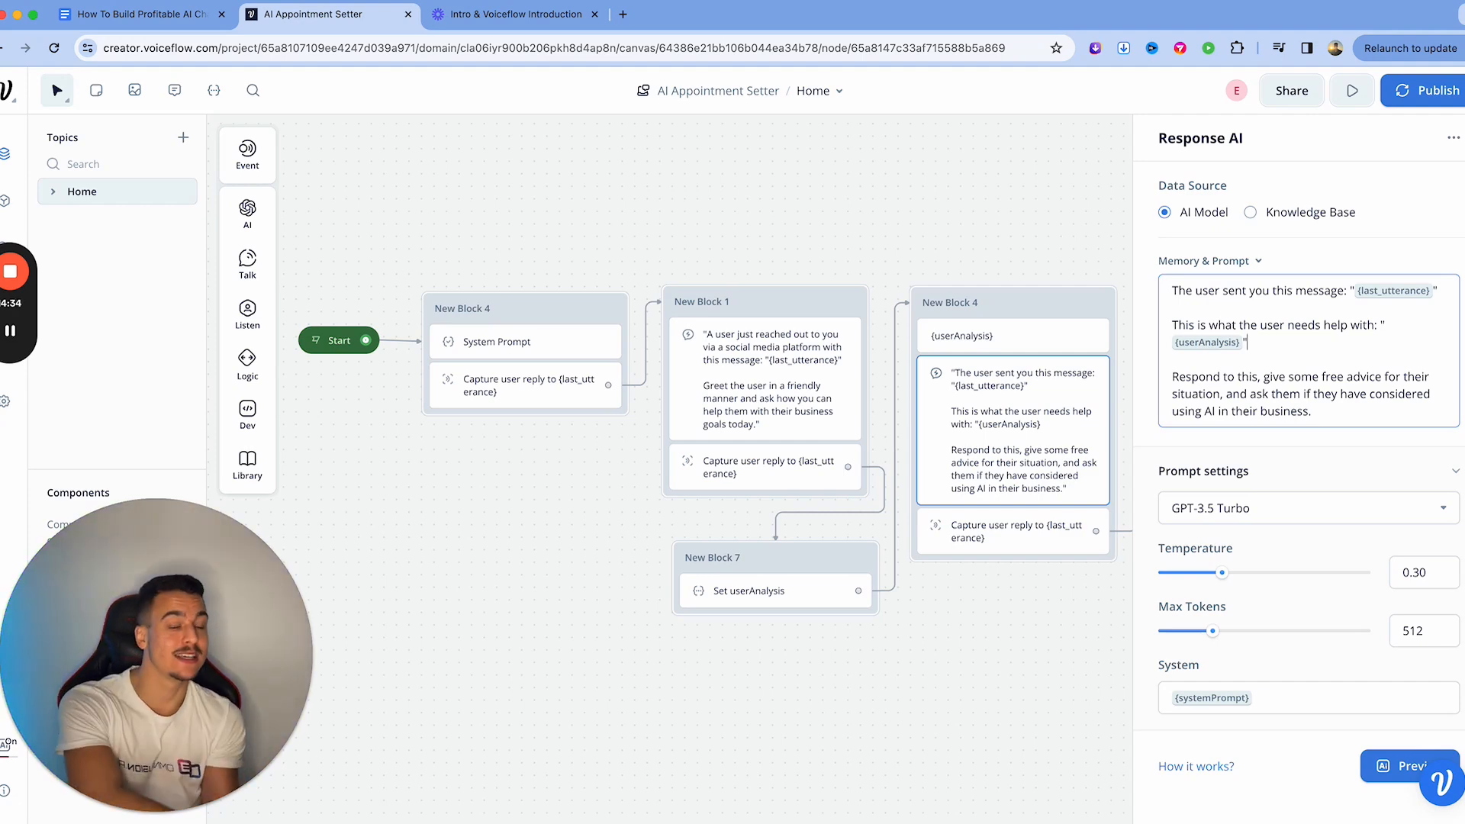
Step: Reword the Set userAnalysis prompt's opening to "After being asked what they need help with, the user said this:" before {last_utterance}
{"action": "left_click", "coordinate": [756, 601]}
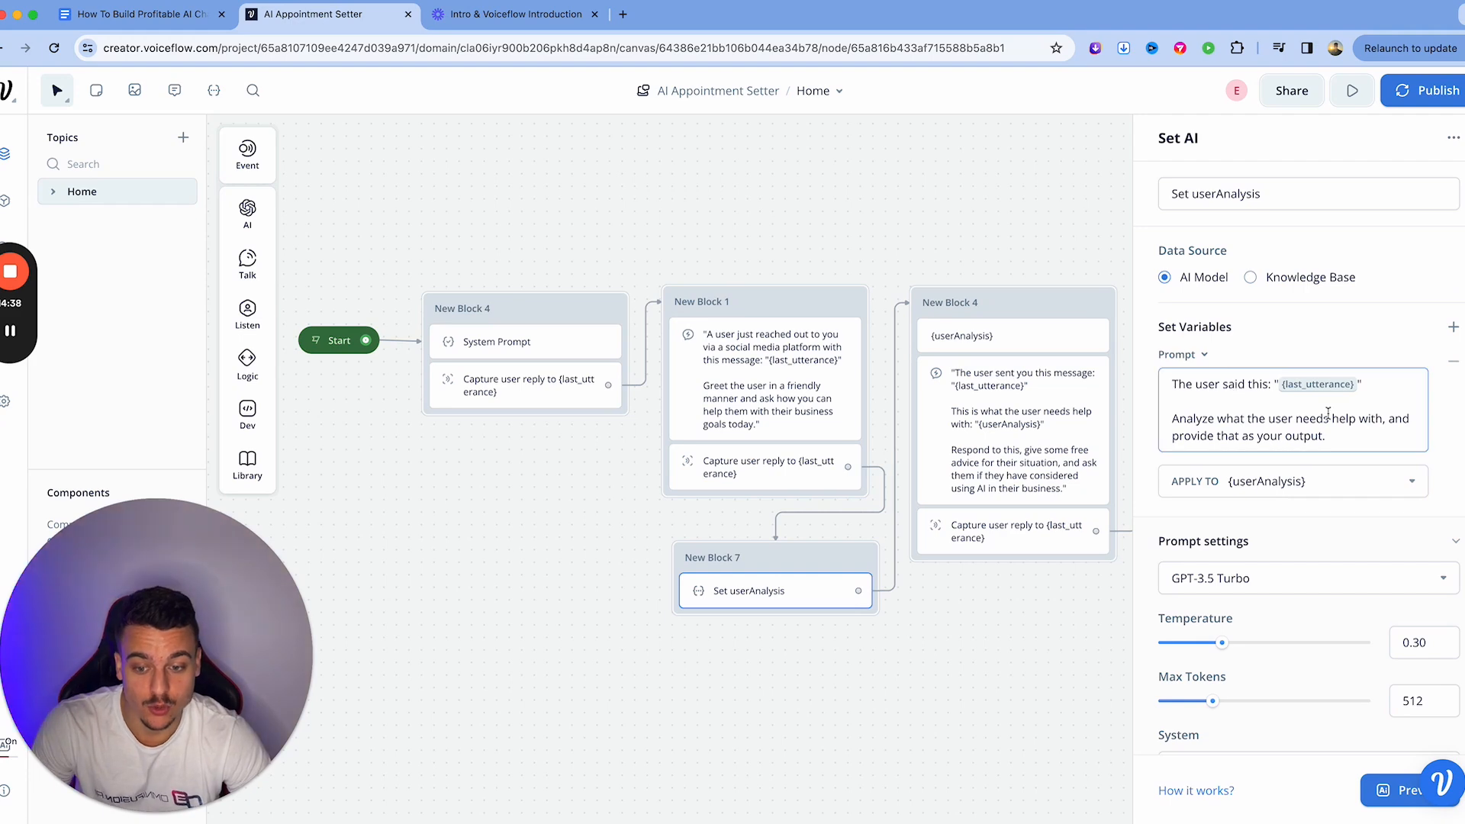
{"action": "left_click", "coordinate": [1181, 384]}
{"action": "key", "text": "BackSpace"}
{"action": "type", "text": "After"}
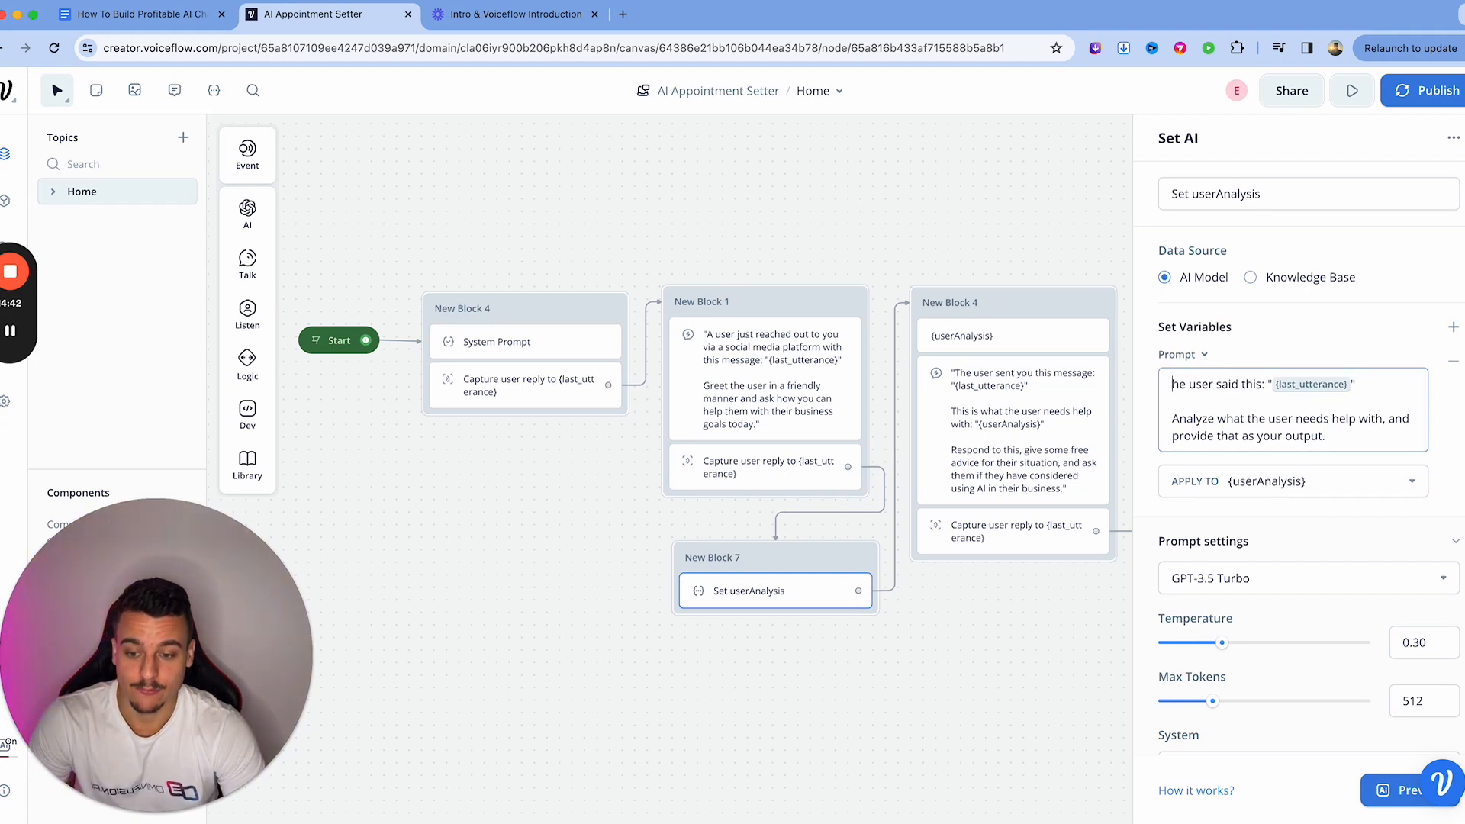
{"action": "type", "text": "asked what"}
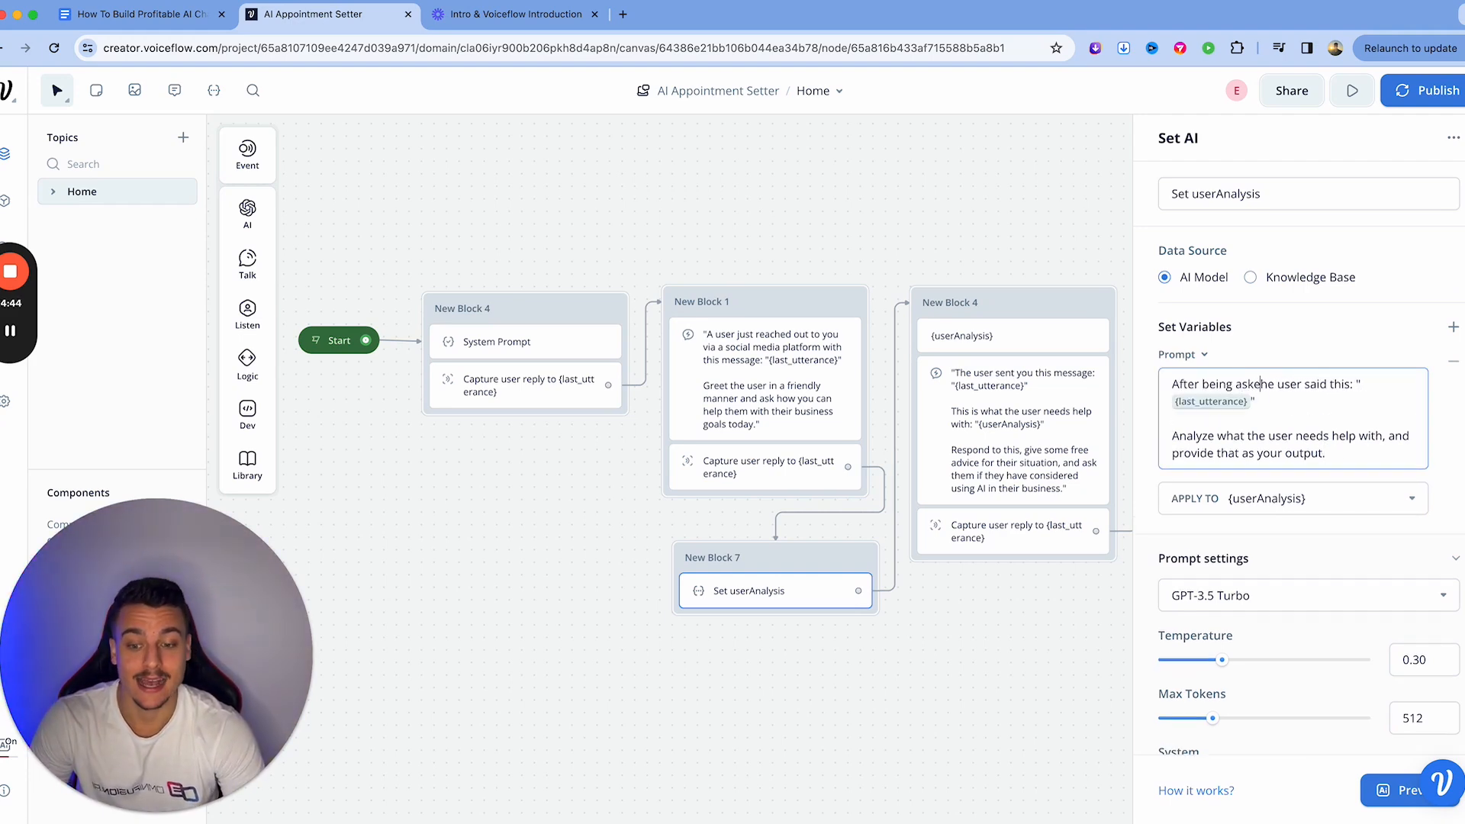
{"action": "type", "text": " they need help with"}
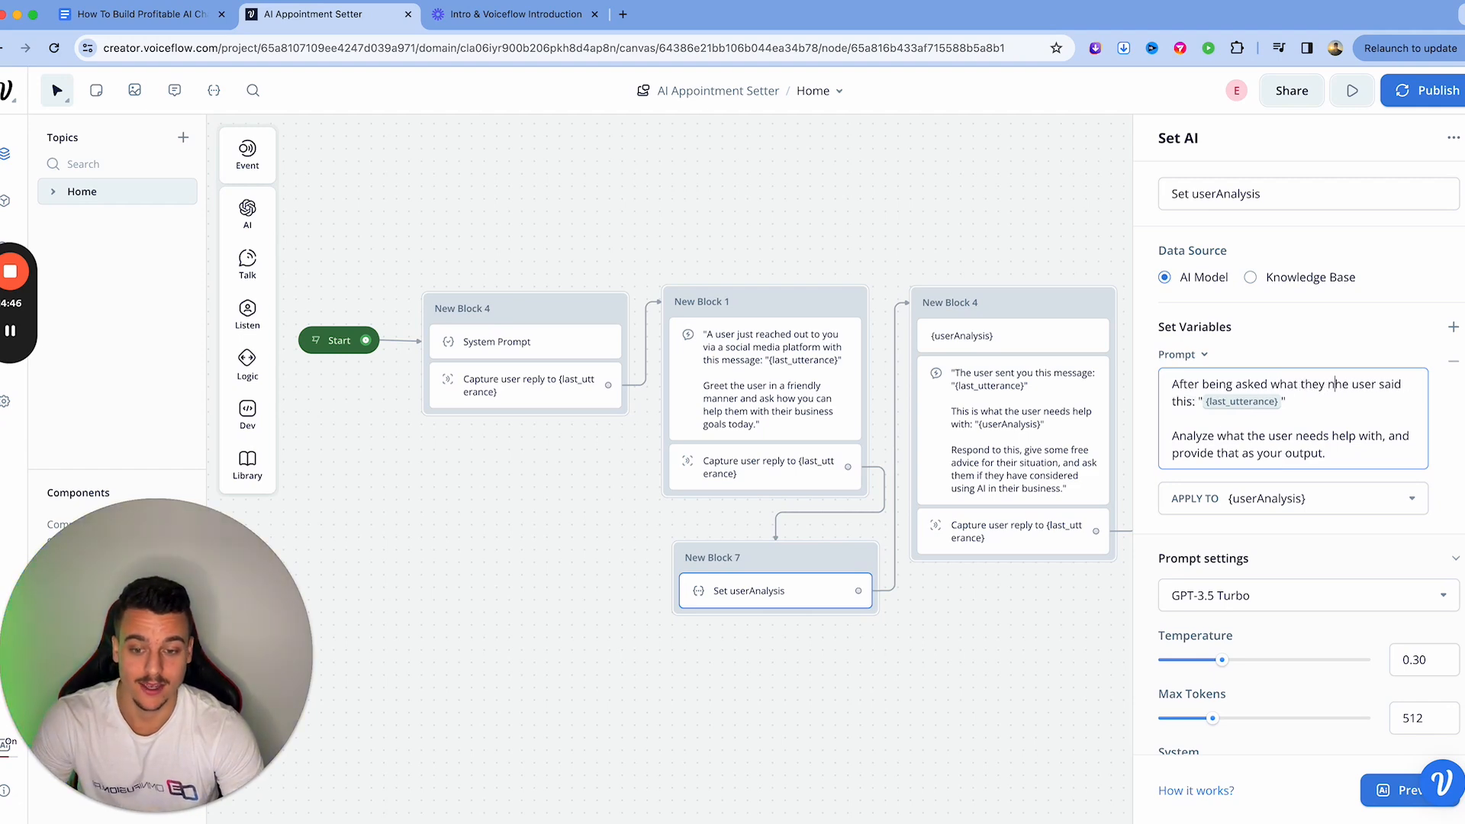
{"action": "type", "text": ","}
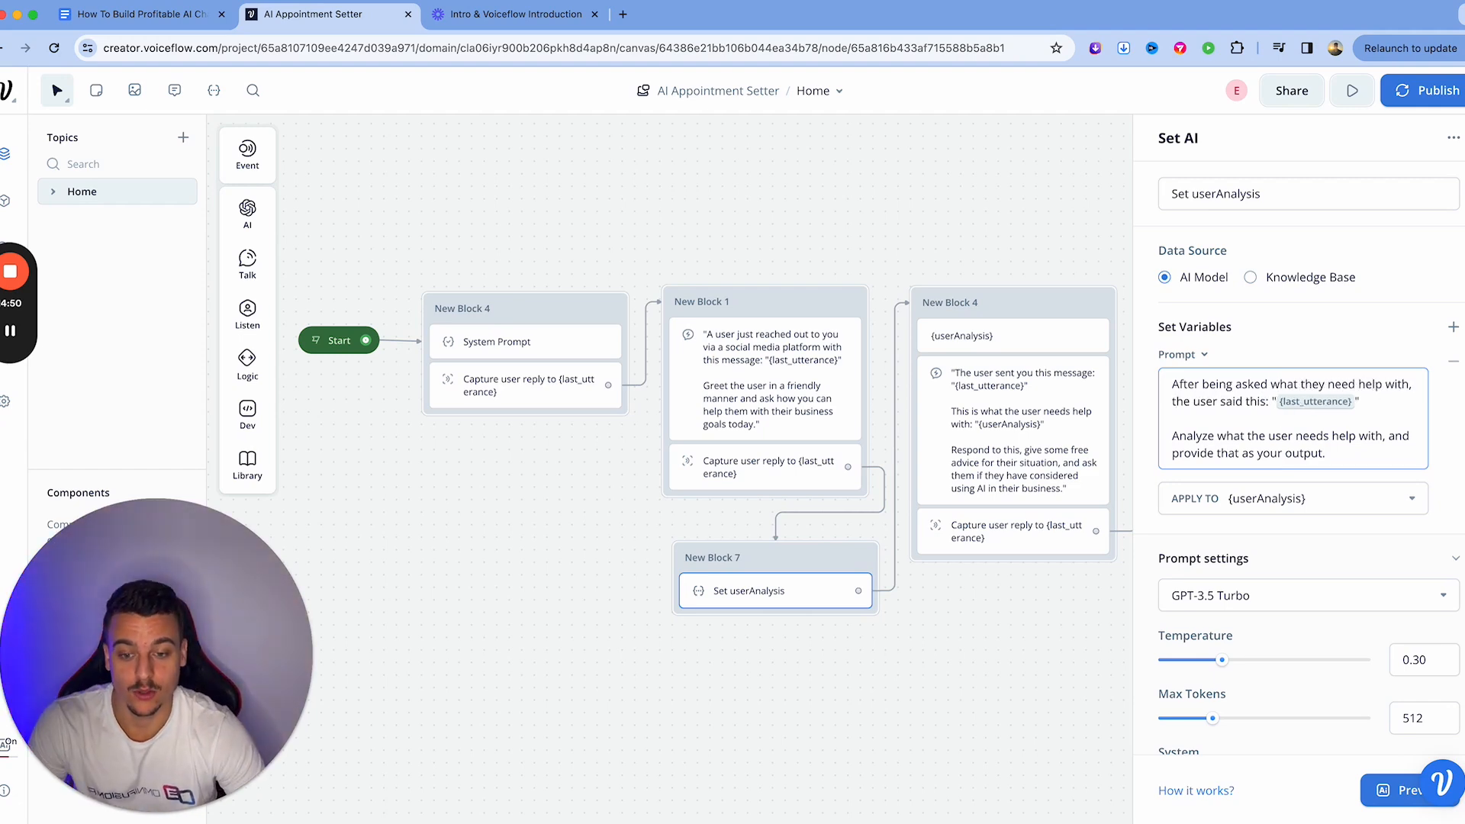
{"action": "left_click", "coordinate": [1332, 453]}
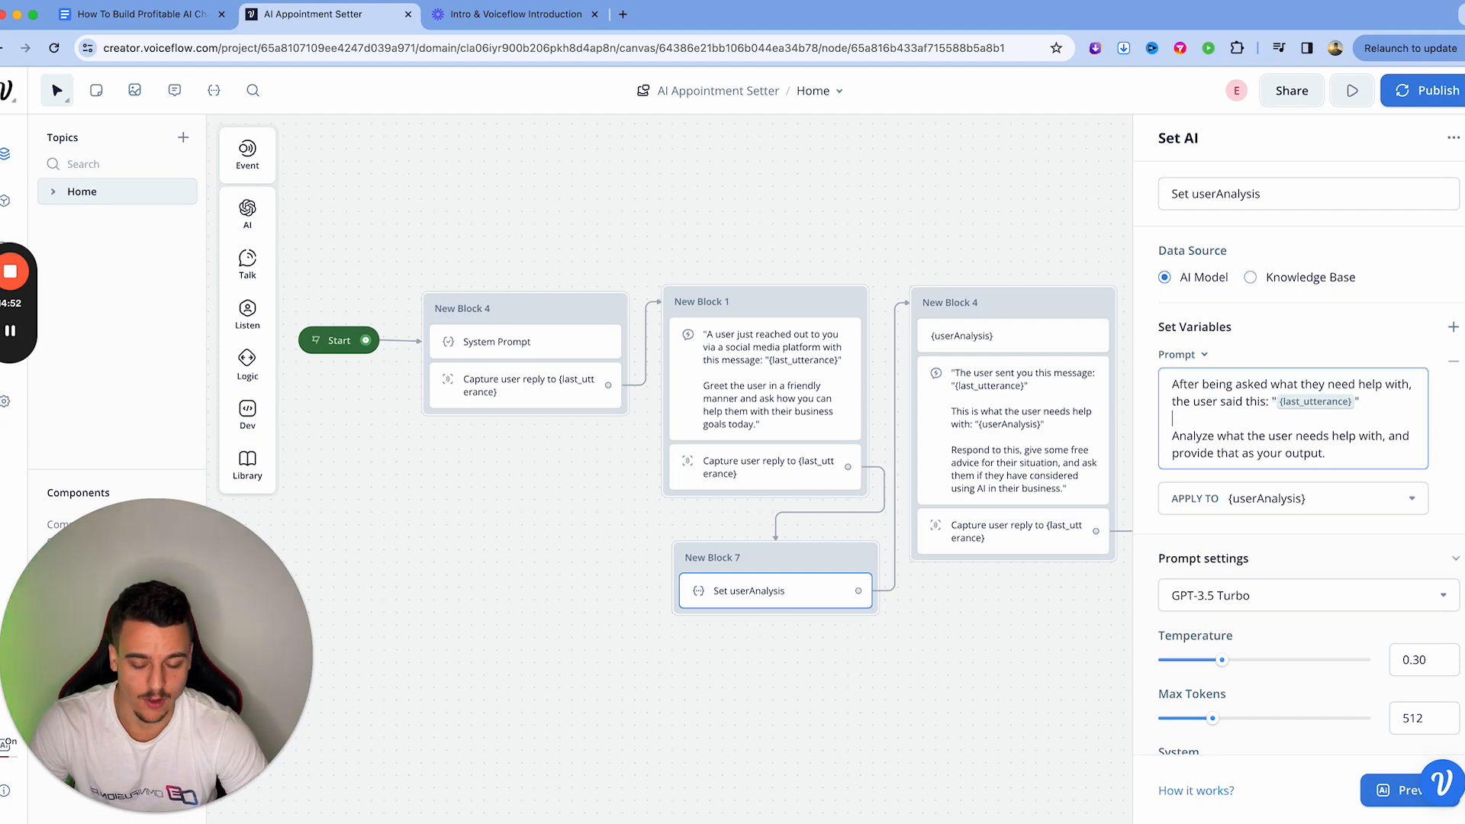
{"action": "key", "text": "Return"}
{"action": "key", "text": "Return"}
{"action": "key", "text": "Up"}
{"action": "type", "text": "Analyze if this messa"}
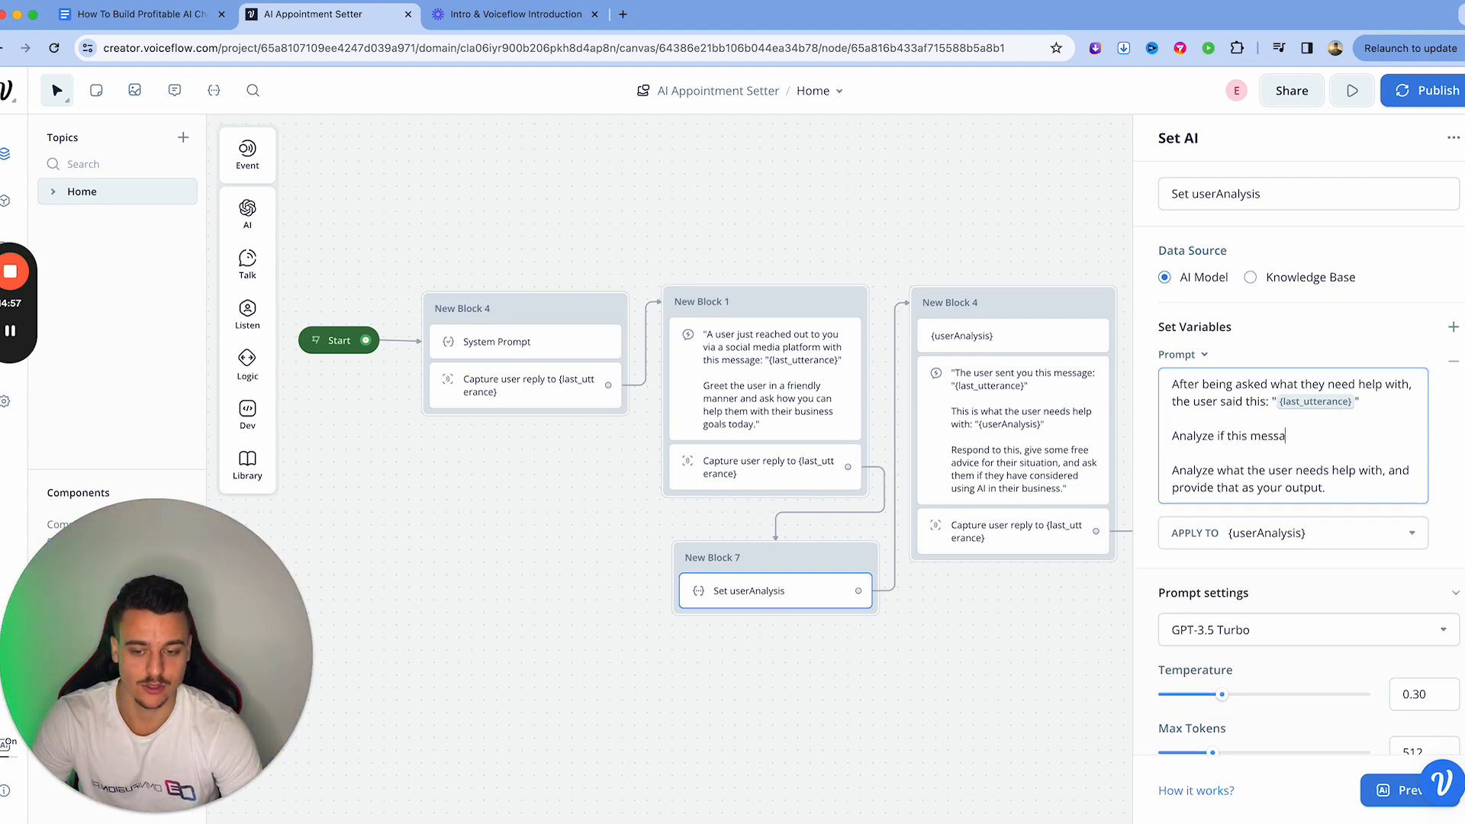
{"action": "type", "text": "ge answers the qu"}
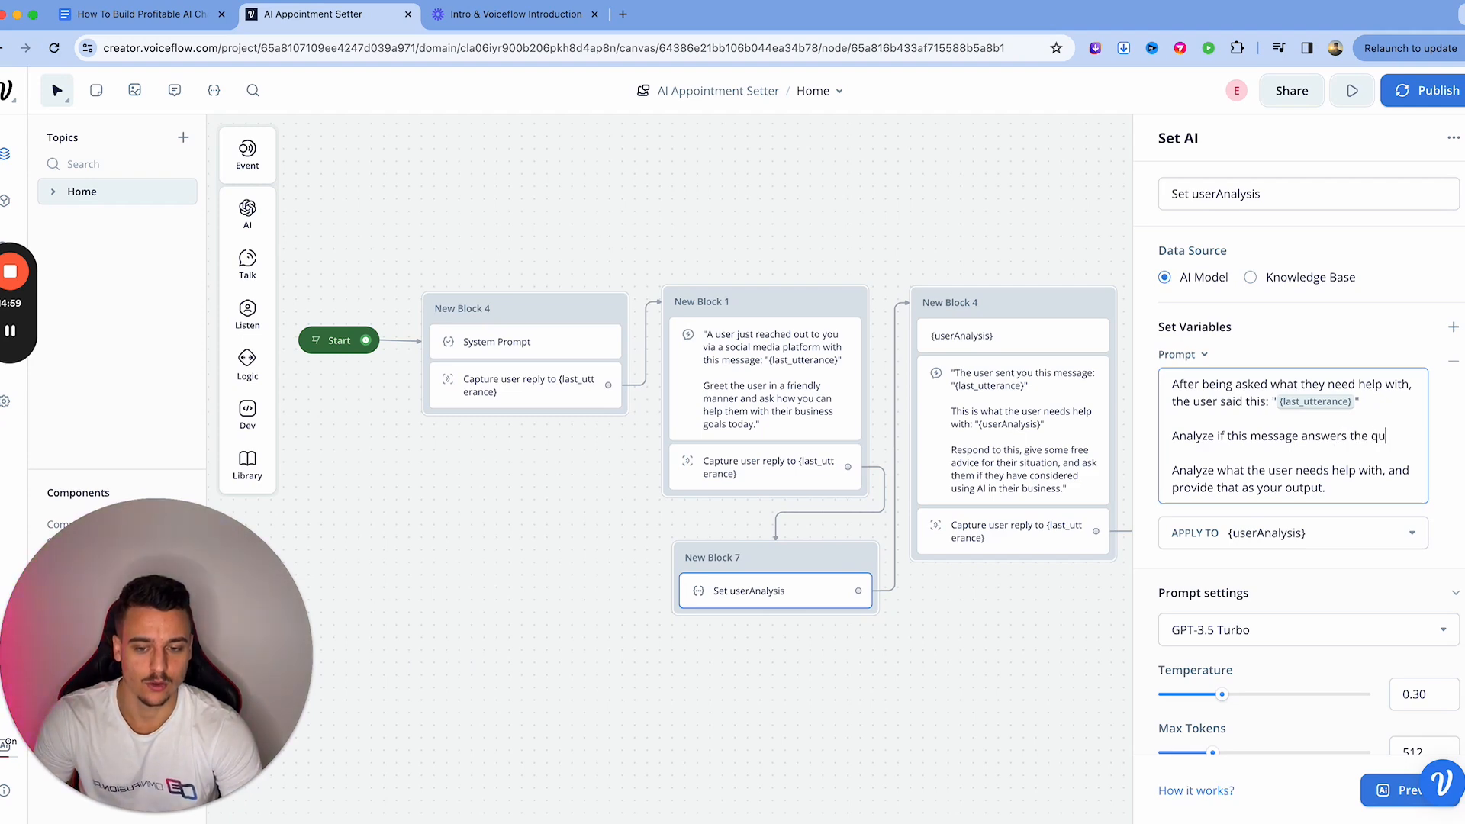
{"action": "type", "text": "estion. If yes, provide \"YES"}
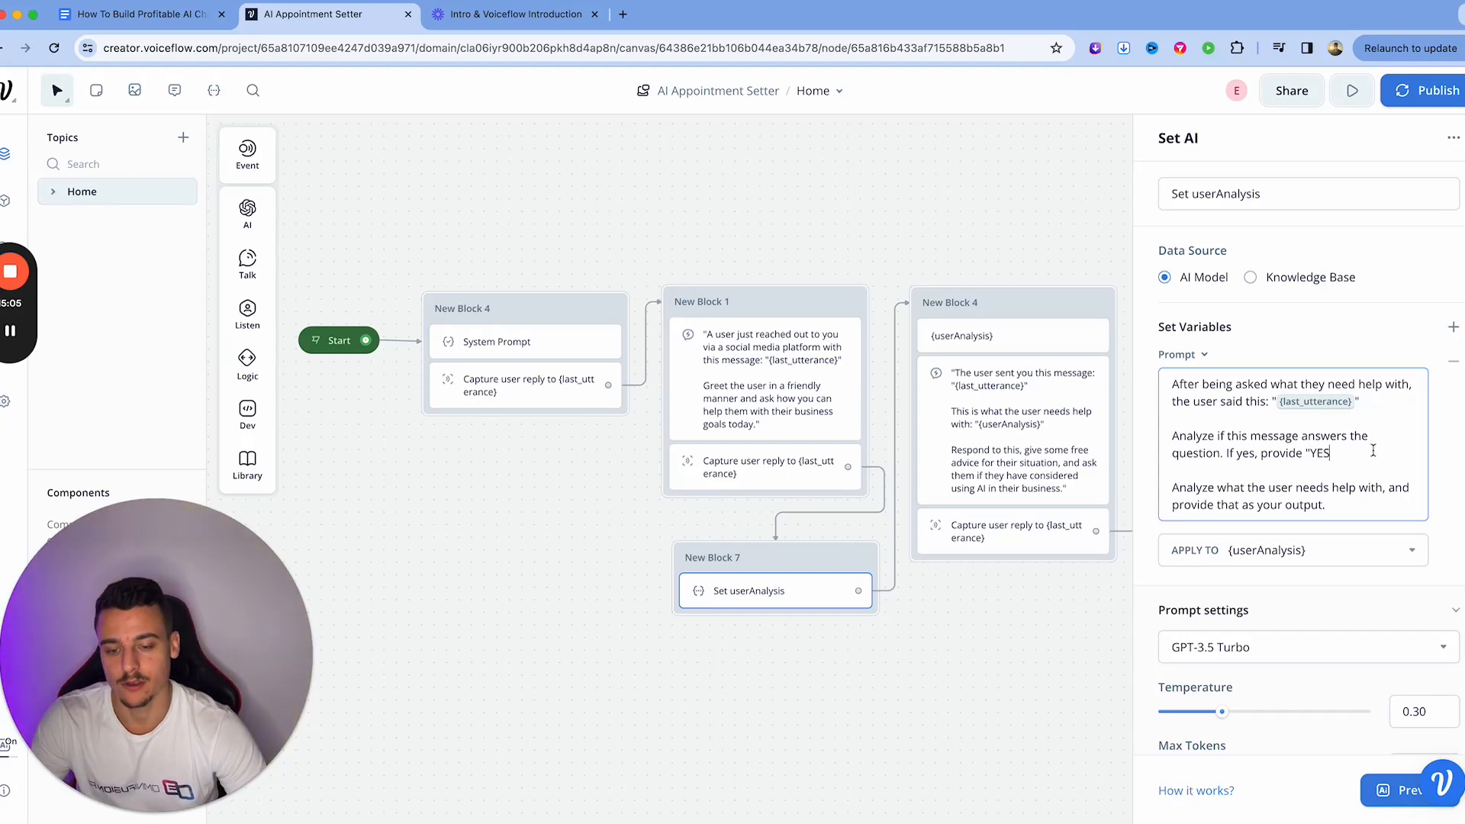
{"action": "left_click_drag", "start_coordinate": [1373, 451], "coordinate": [1211, 419]}
{"action": "key", "text": "BackSpace"}
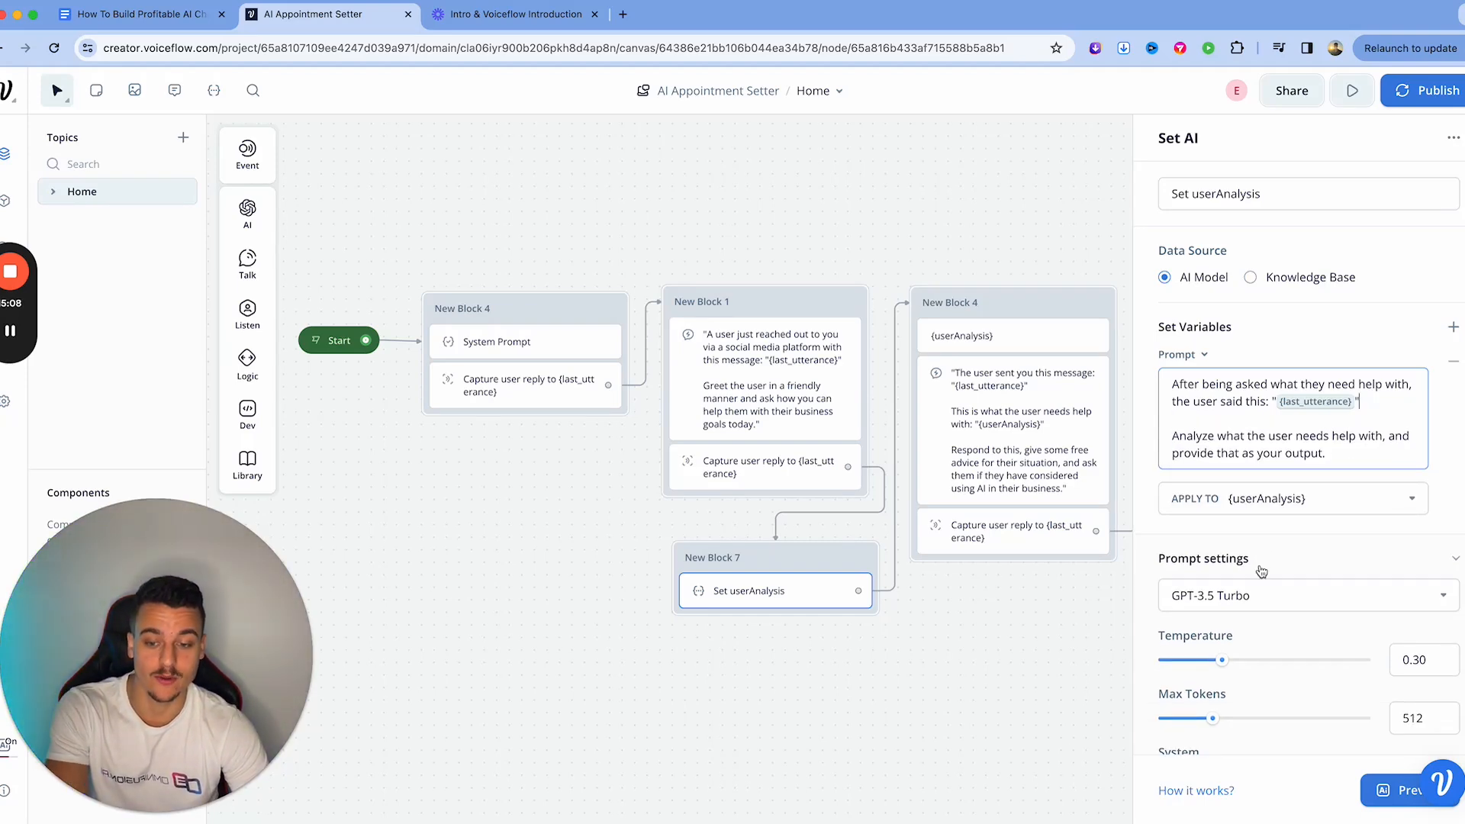
{"action": "left_click", "coordinate": [476, 551]}
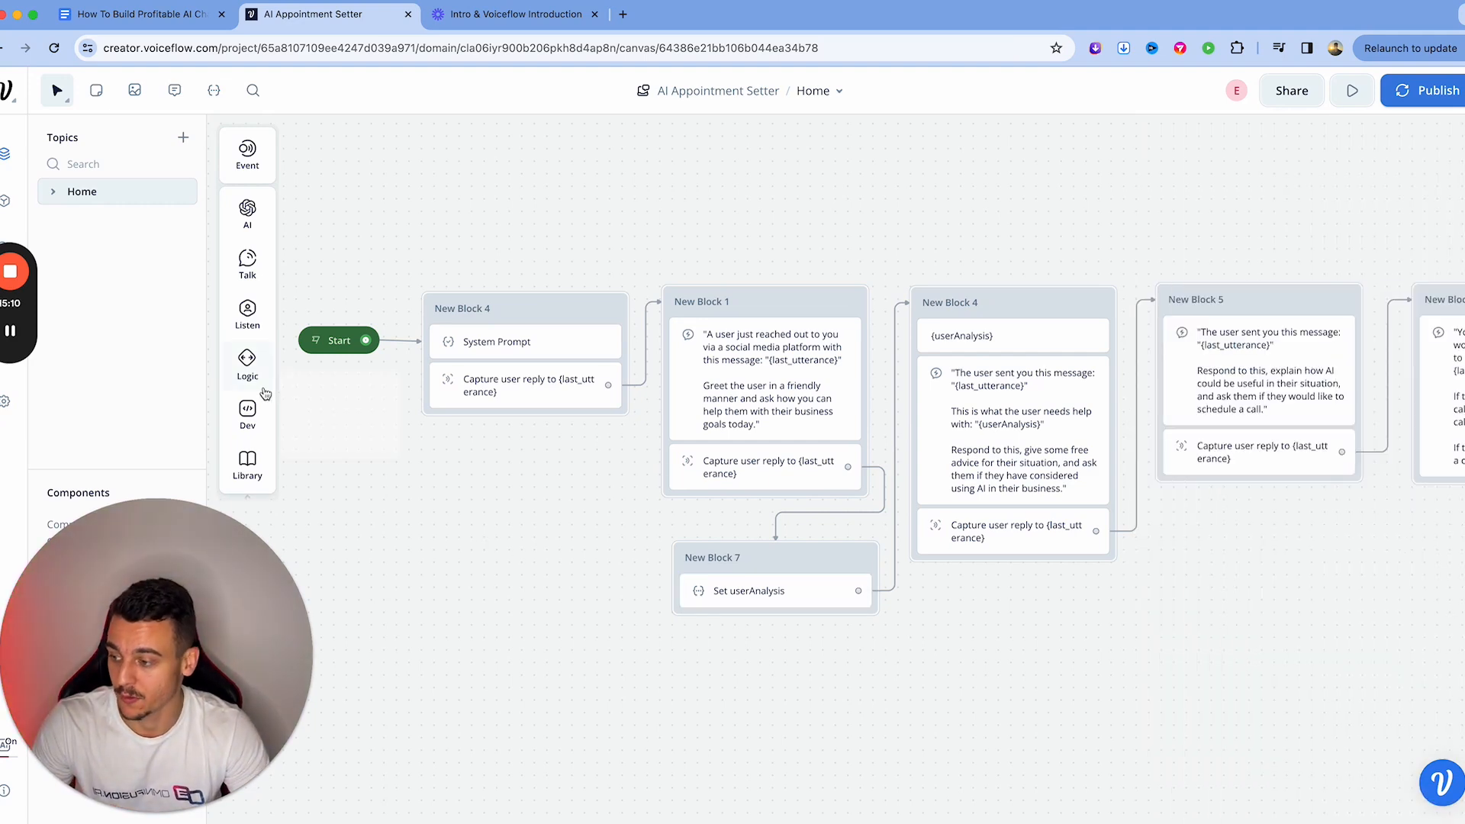
{"action": "mouse_move", "coordinate": [249, 419]}
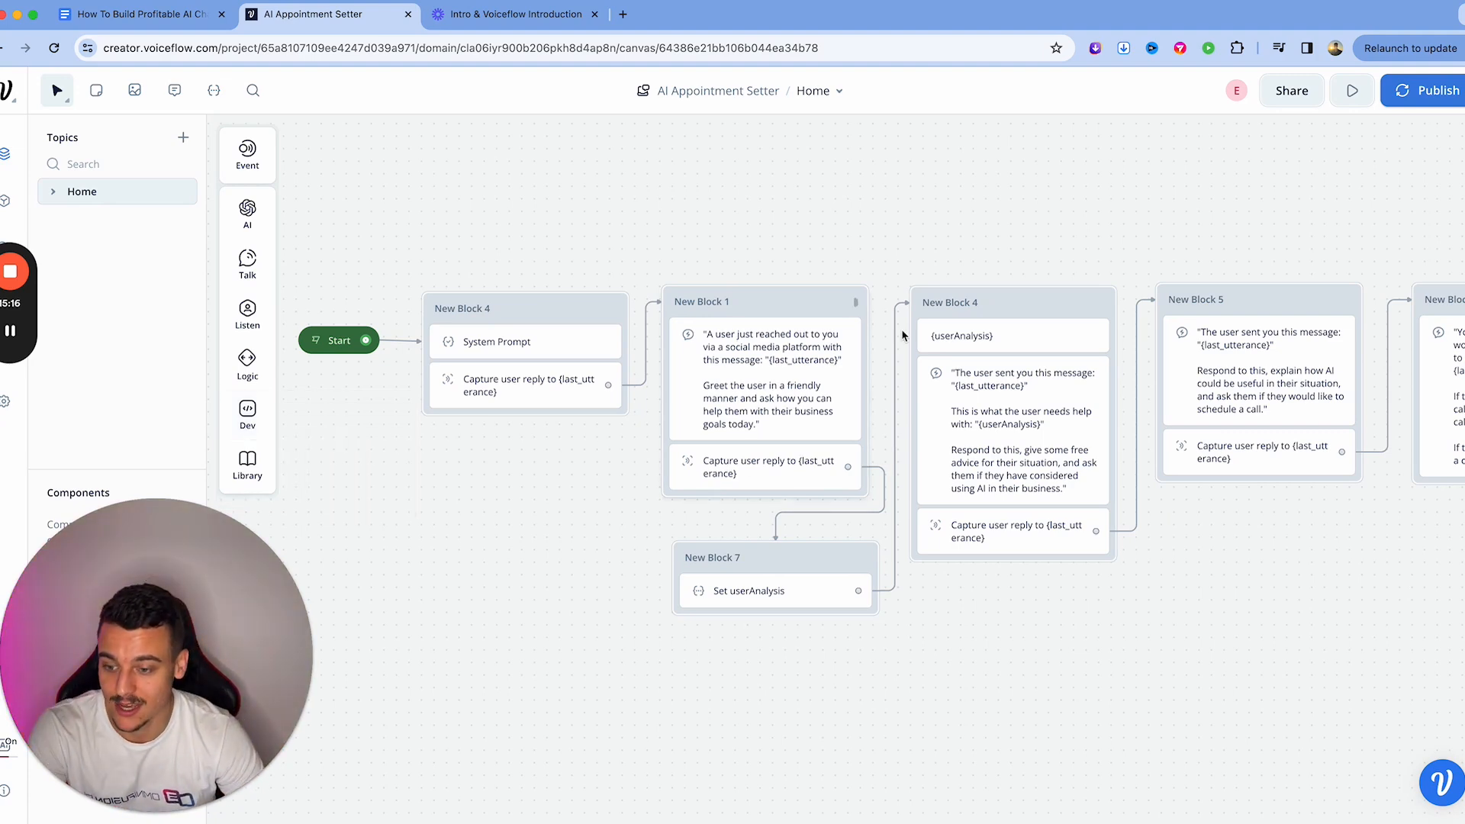
{"action": "left_click", "coordinate": [1039, 449]}
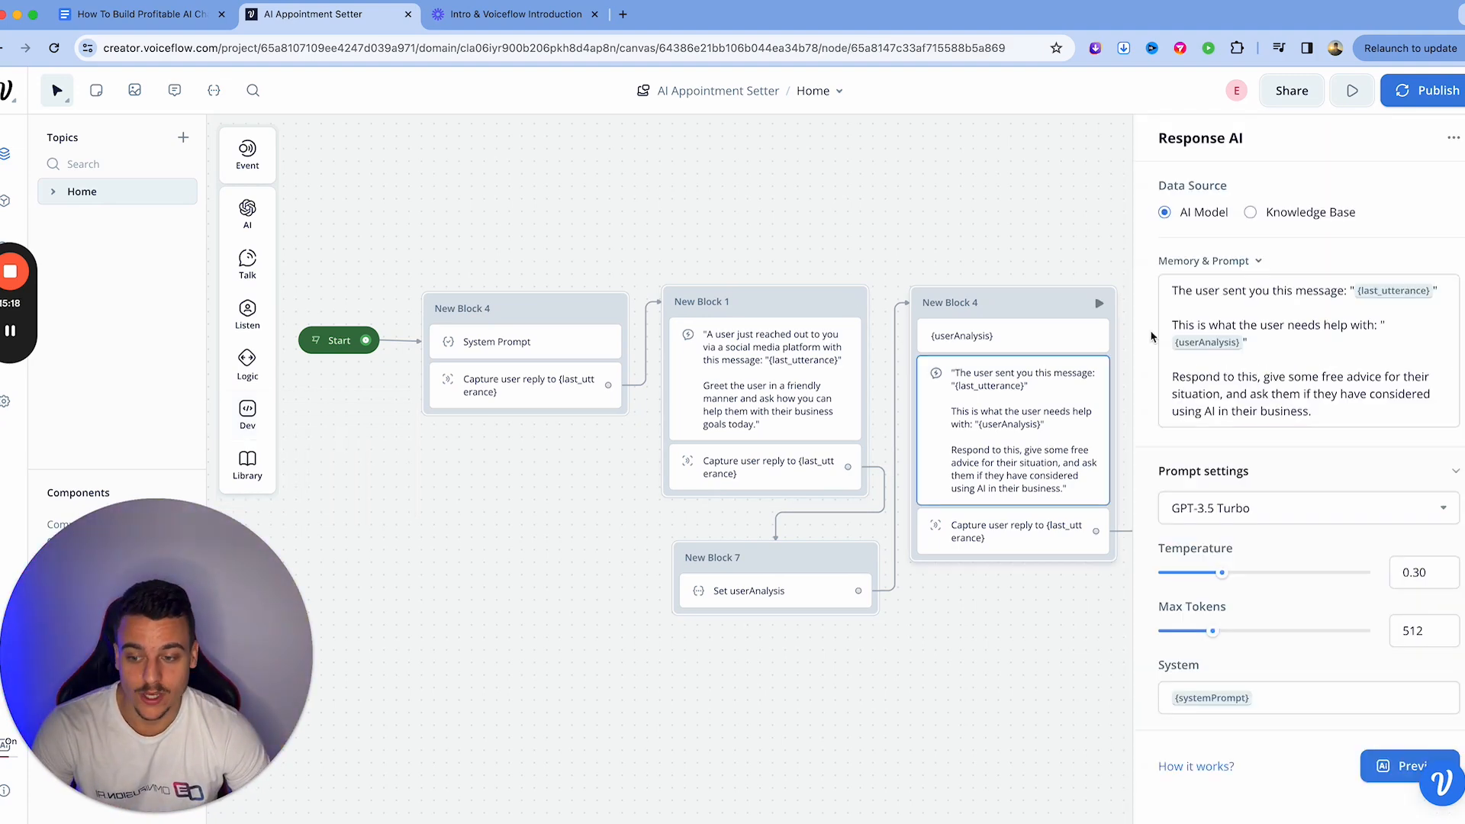
{"action": "left_click", "coordinate": [818, 205]}
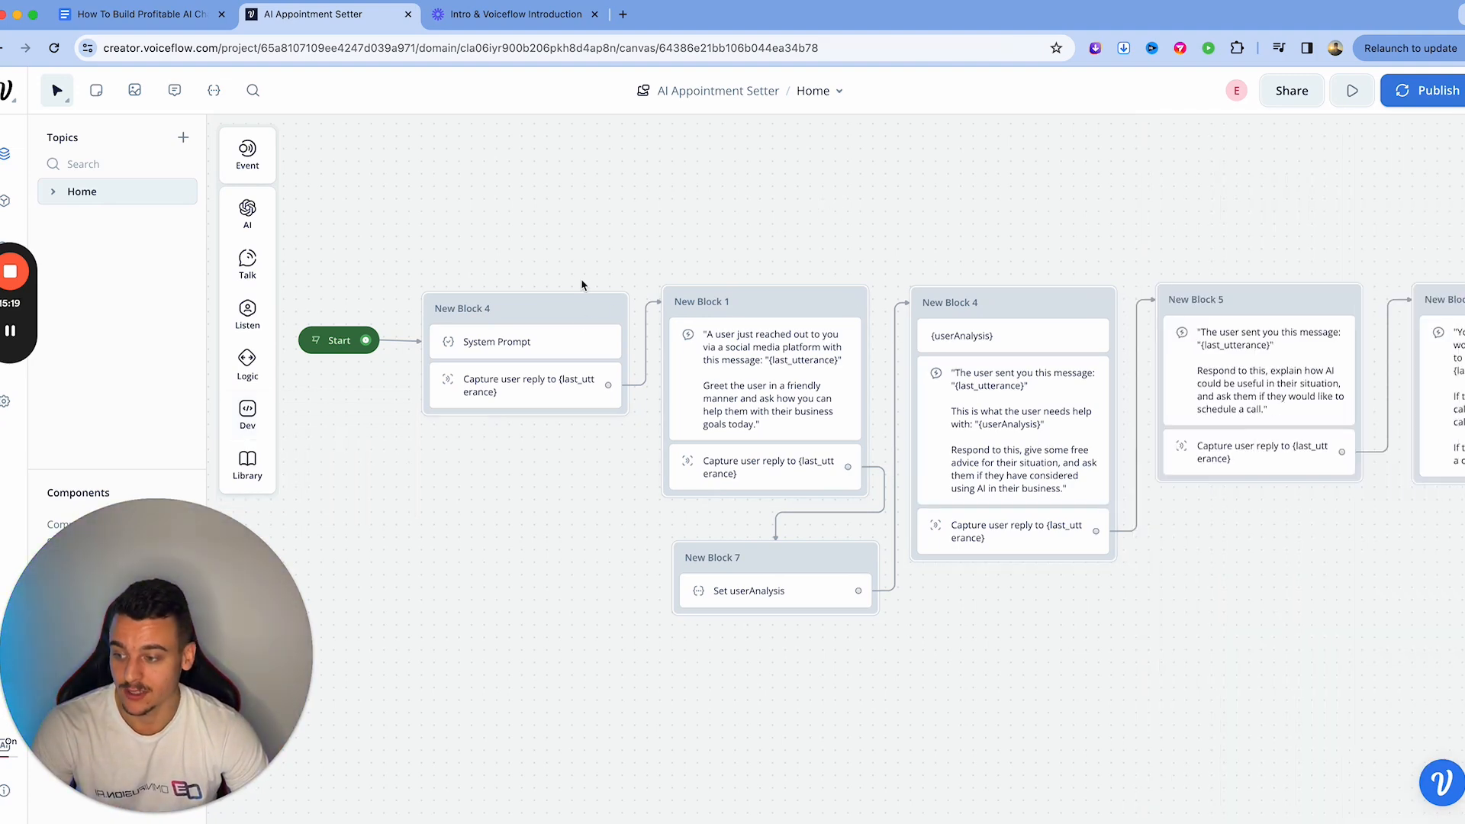
Step: Test the assistant with "hey" and "hey i need help scaling my company", and read through the analysis and advice replies
{"action": "left_click", "coordinate": [318, 341]}
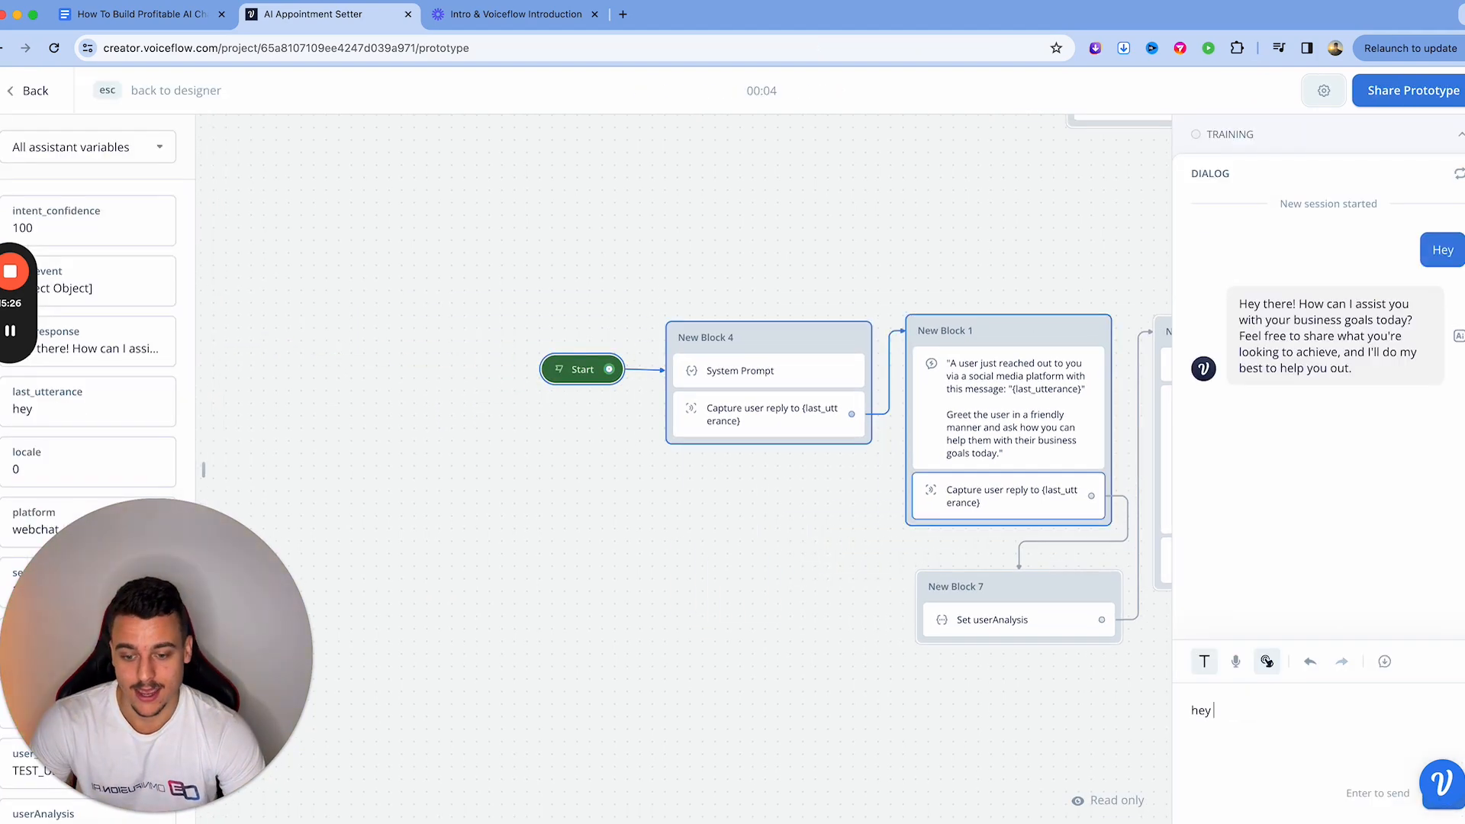
{"action": "type", "text": "i need h"}
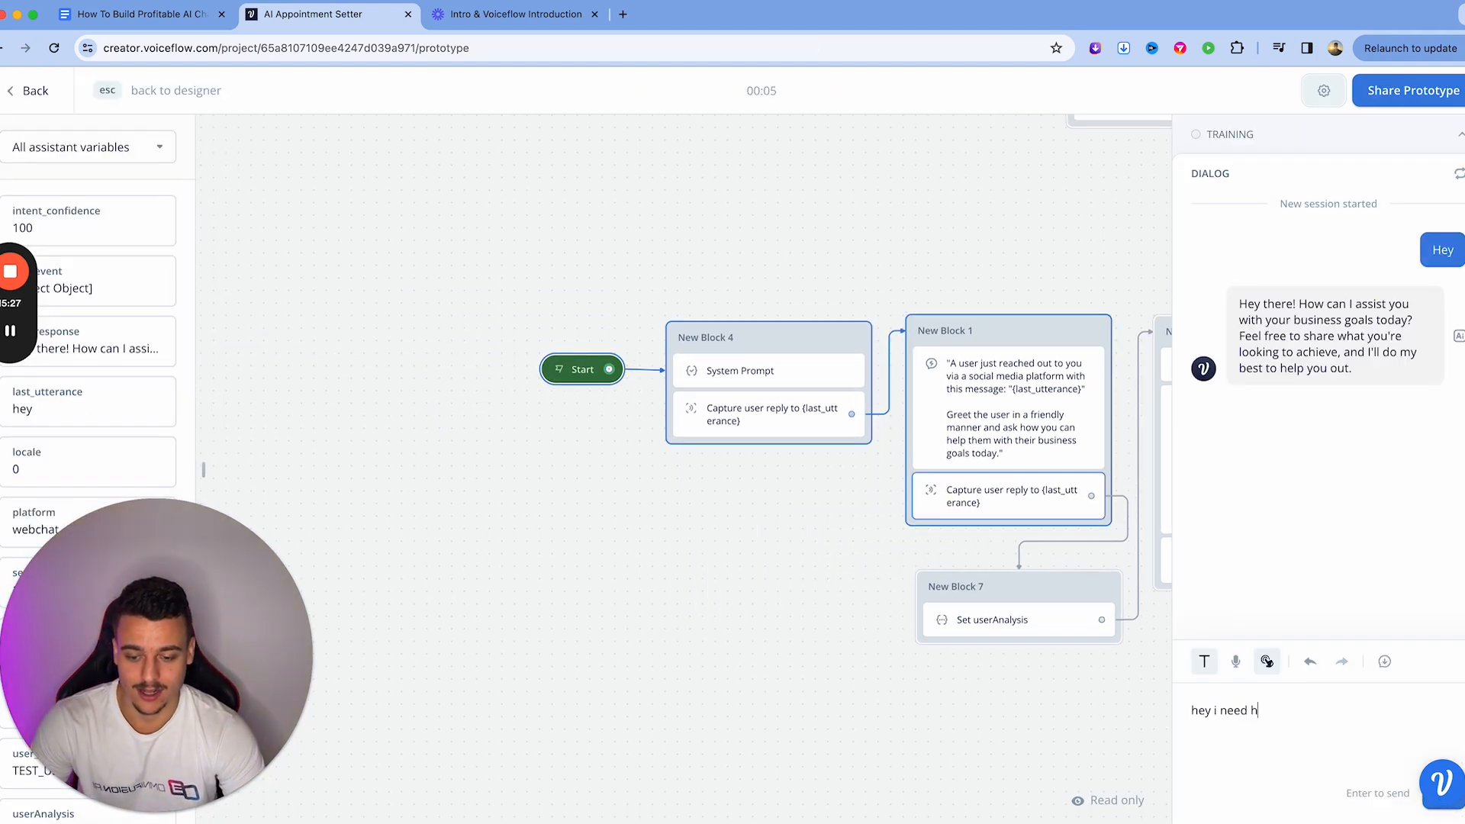
{"action": "type", "text": "elp scaling my comp"}
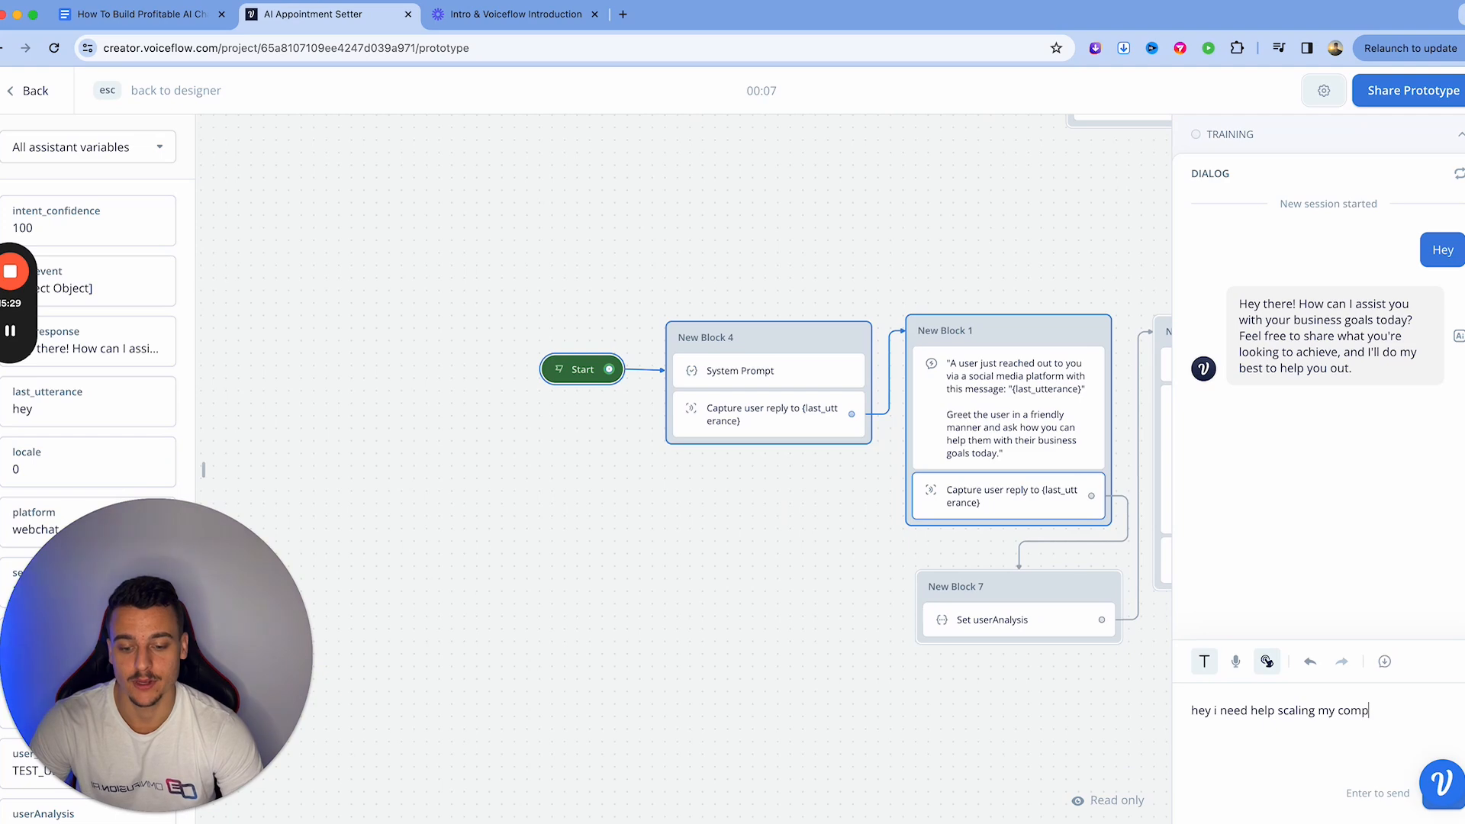
{"action": "type", "text": "any"}
{"action": "key", "text": "Return"}
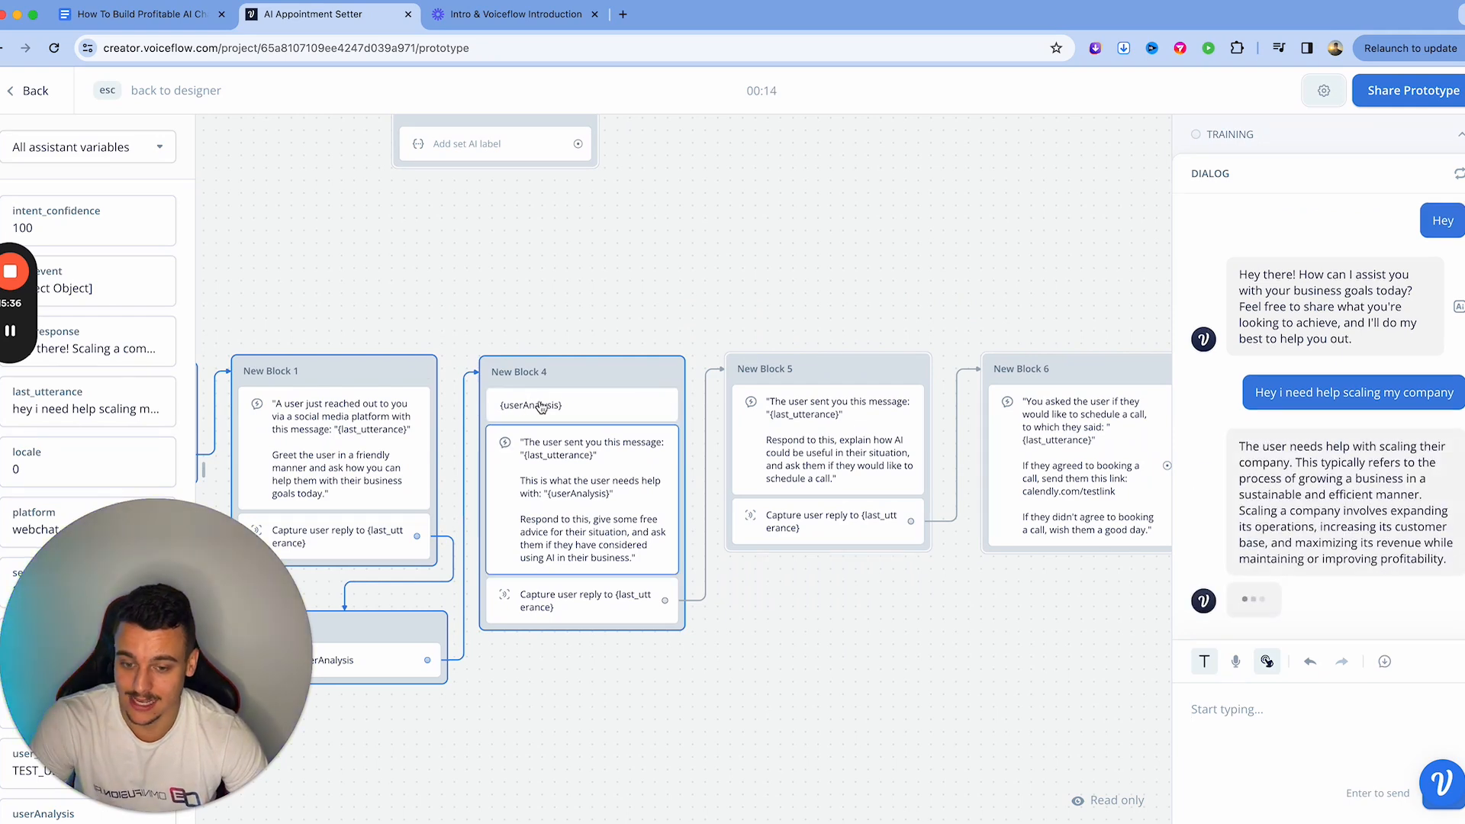
{"action": "scroll", "coordinate": [1305, 295], "scroll_direction": "up", "scroll_amount": 5}
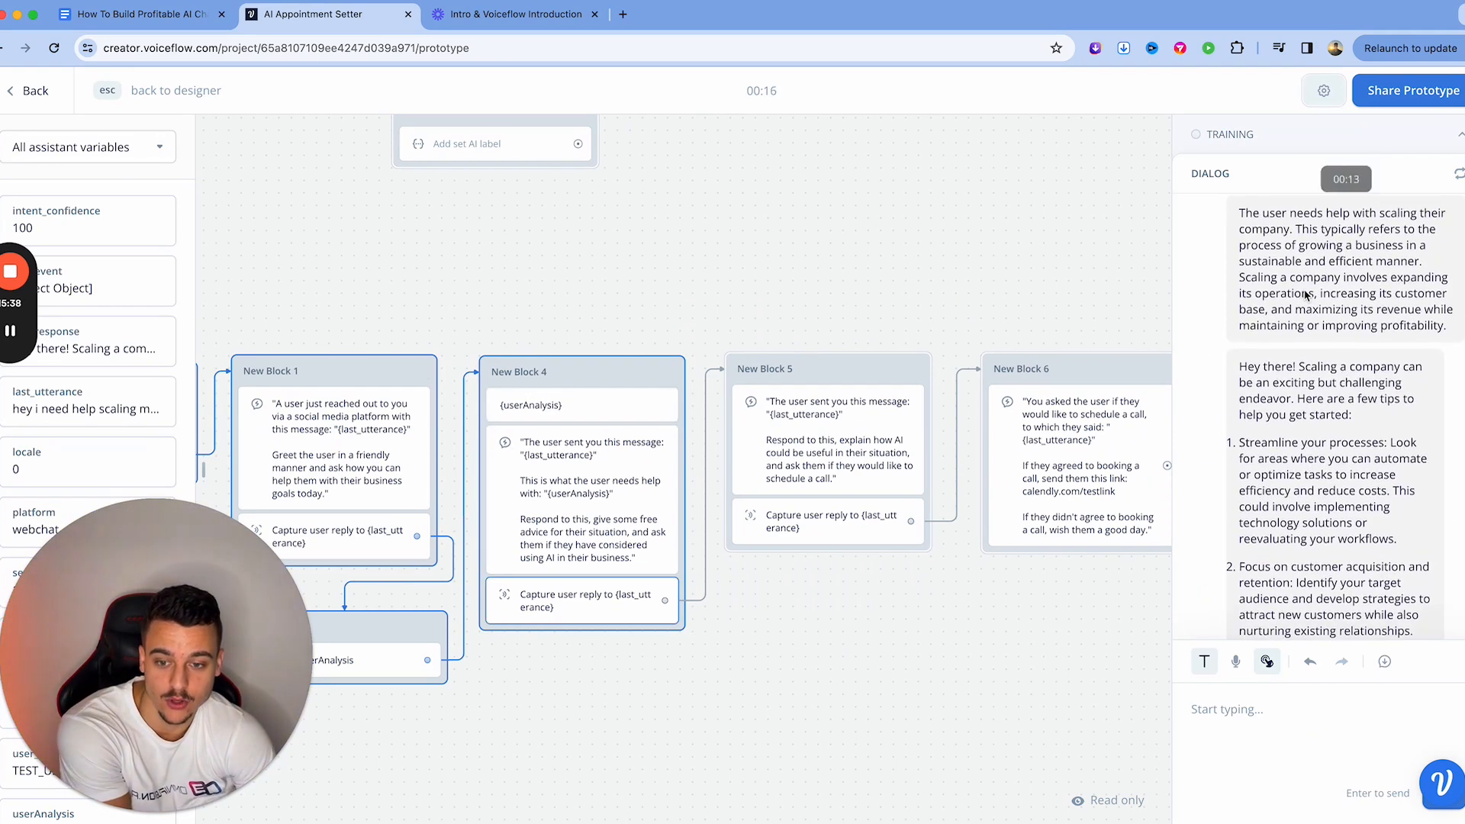
{"action": "scroll", "coordinate": [1306, 296], "scroll_direction": "up", "scroll_amount": 1}
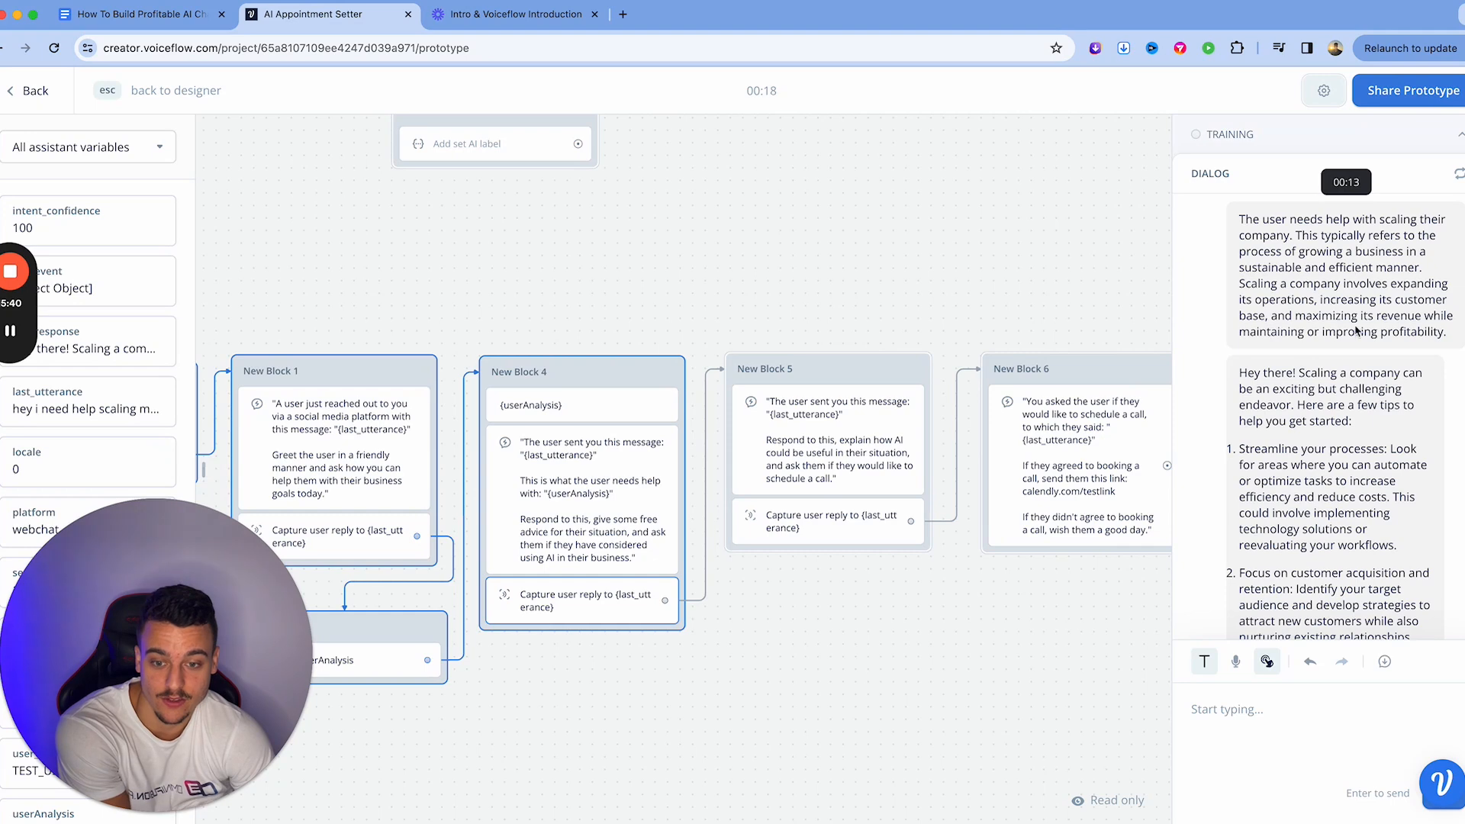
{"action": "scroll", "coordinate": [1343, 275], "scroll_direction": "down", "scroll_amount": 5}
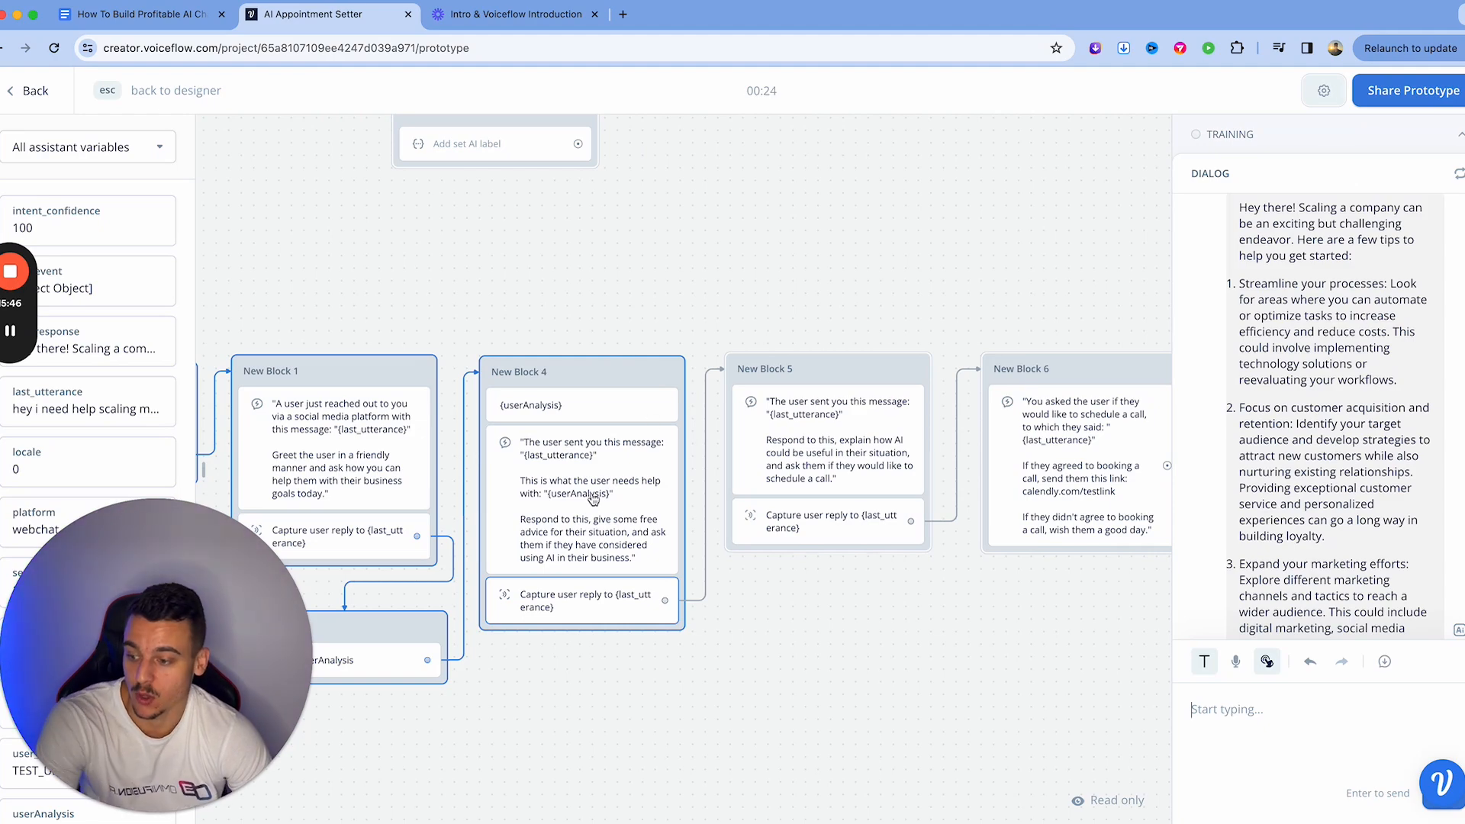
{"action": "scroll", "coordinate": [599, 489], "scroll_direction": "up", "scroll_amount": 5}
{"action": "scroll", "coordinate": [595, 496], "scroll_direction": "down", "scroll_amount": 6}
{"action": "scroll", "coordinate": [862, 588], "scroll_direction": "down", "scroll_amount": 5}
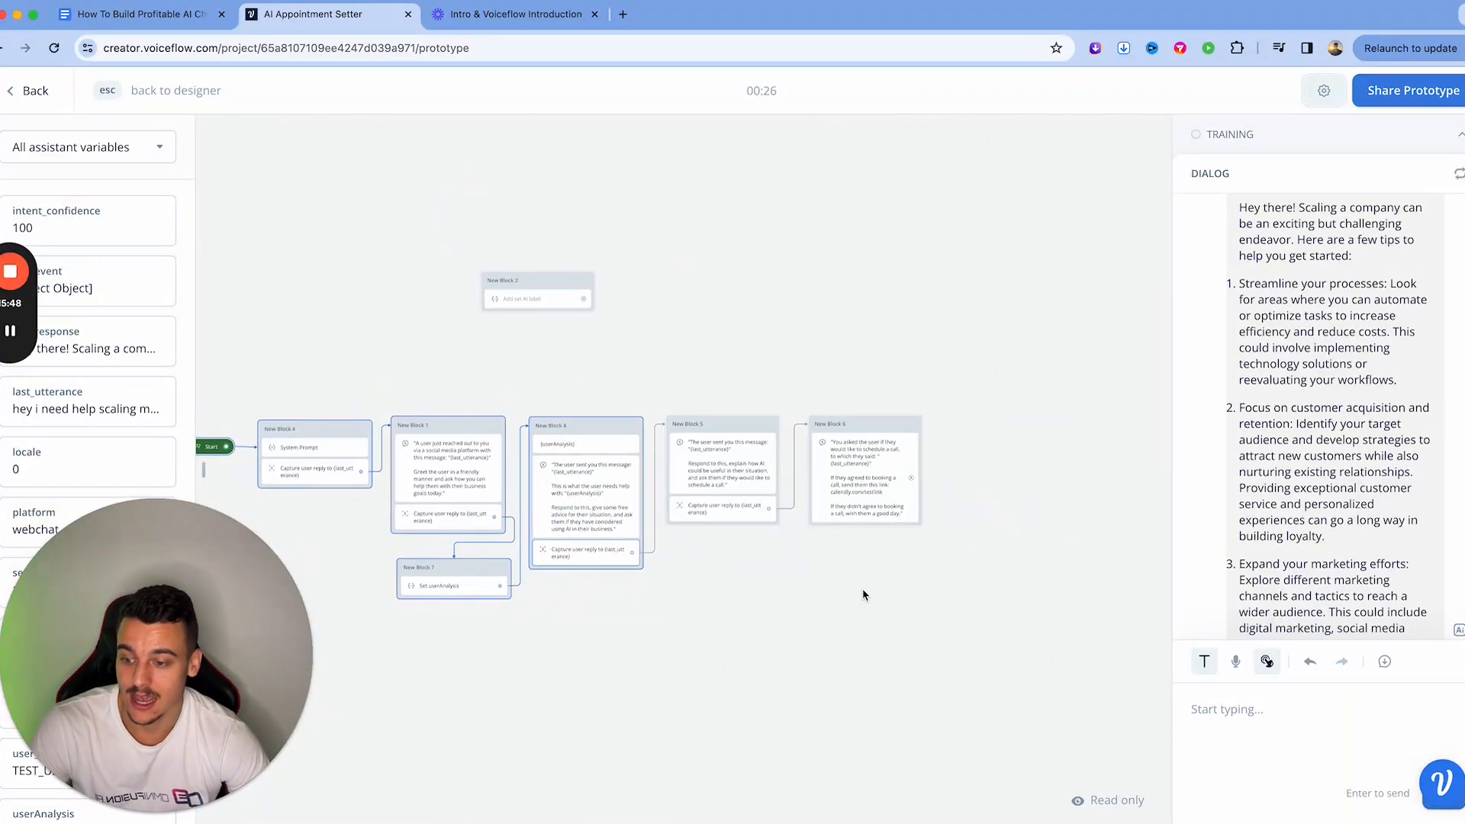
Step: Exit the test and delete the {userAnalysis} Text step from New Block 4 along with the unused, unlabelled Set AI block
{"action": "key", "text": "Escape"}
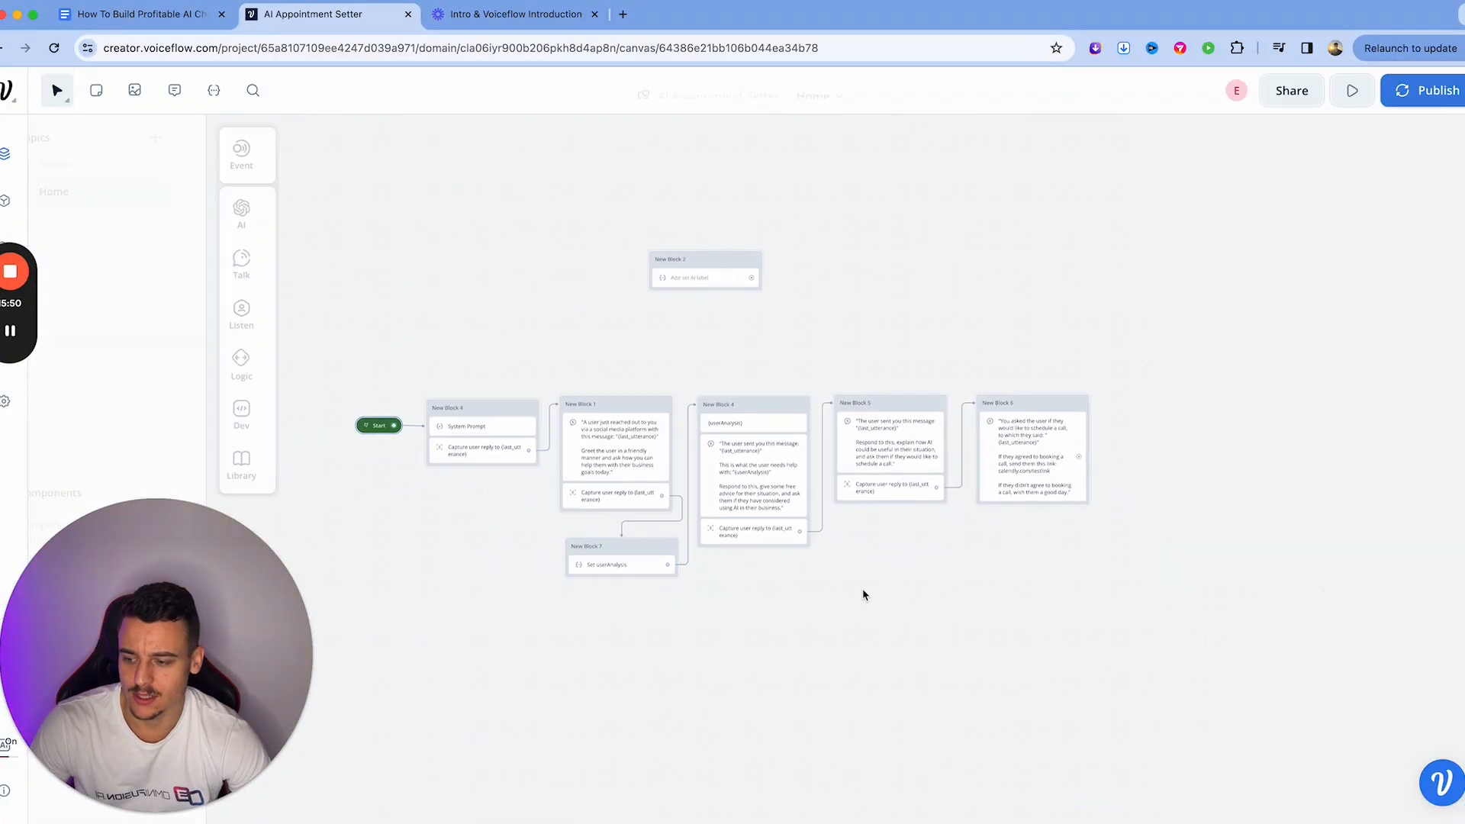
{"action": "right_click", "coordinate": [744, 426]}
{"action": "left_click", "coordinate": [801, 622]}
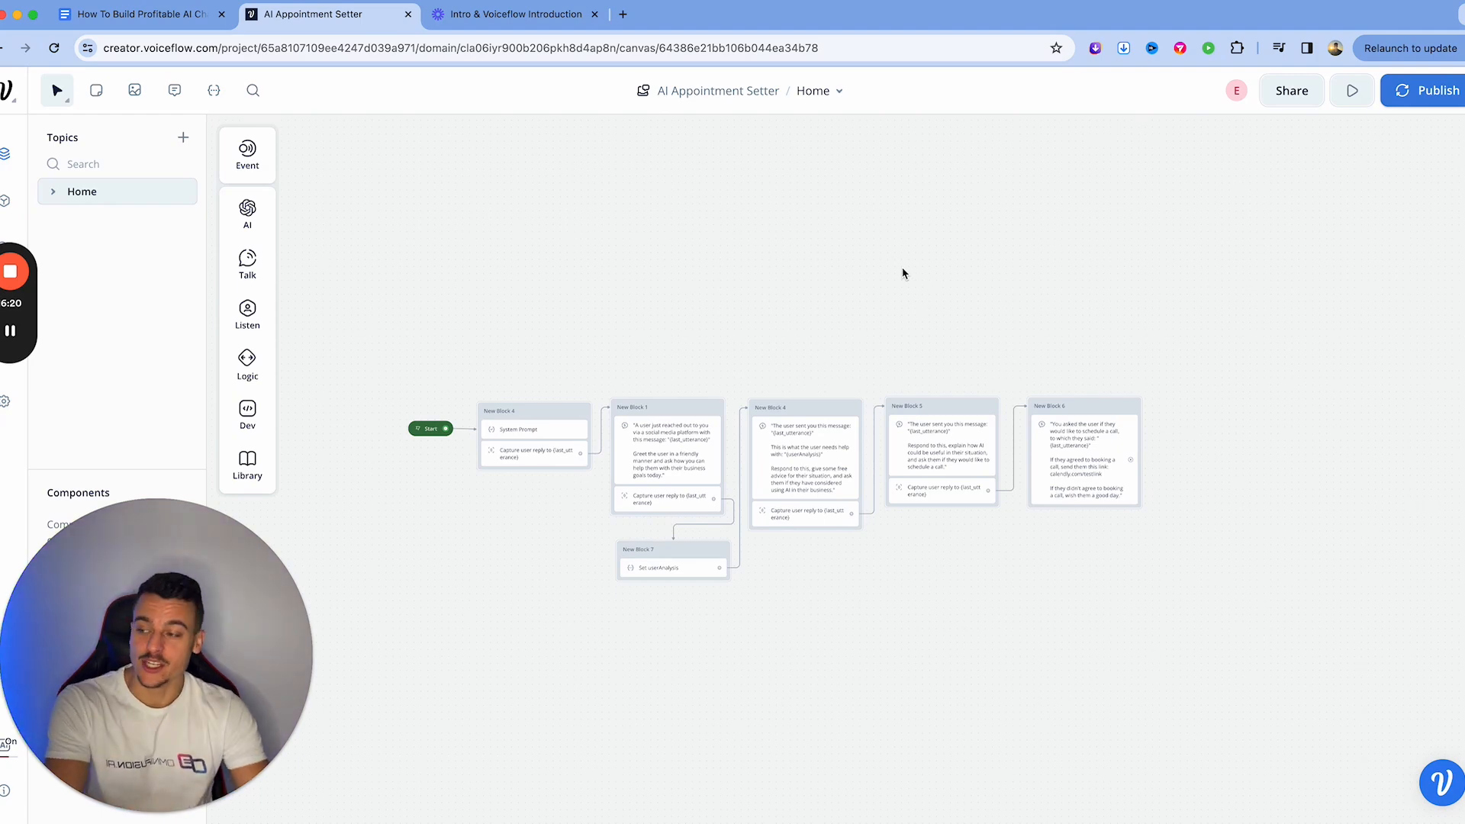
Step: Add a separate Response AI block above the flow, with Knowledge Base as its data source and {last_utterance} as the question
{"action": "left_click_drag", "start_coordinate": [33, 296], "coordinate": [1432, 352]}
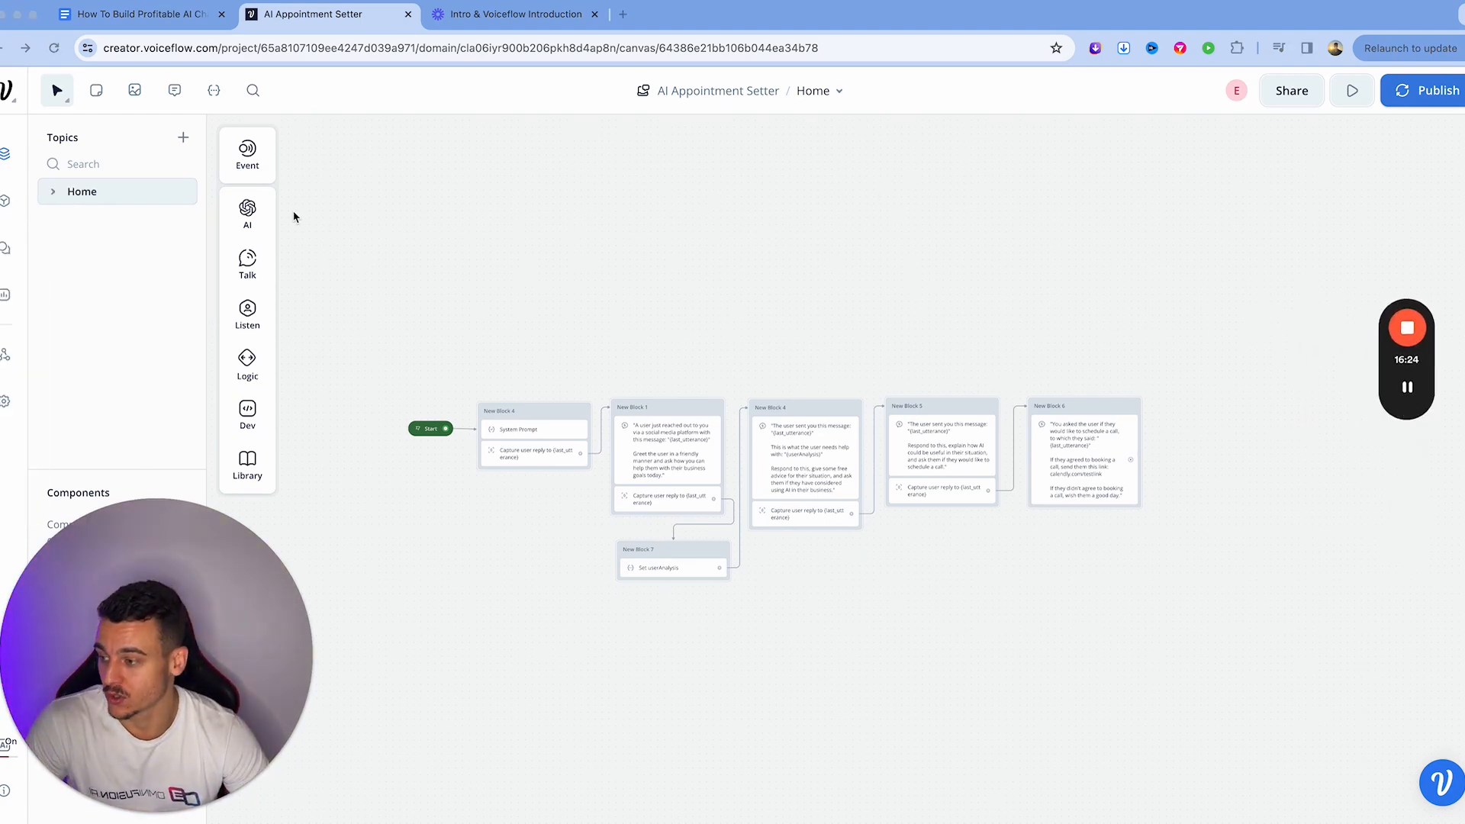
{"action": "left_click", "coordinate": [668, 446]}
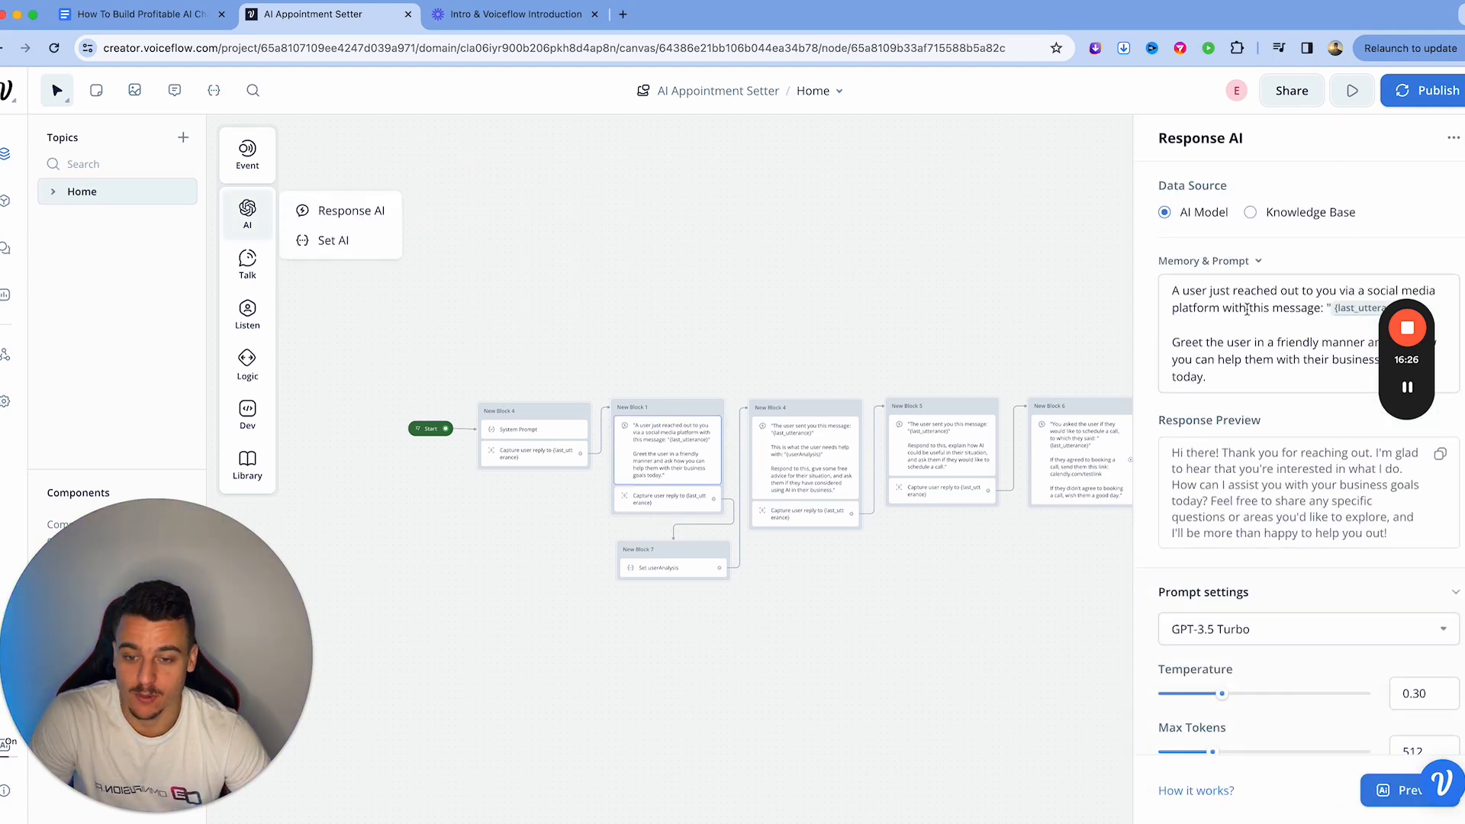
{"action": "left_click_drag", "start_coordinate": [320, 210], "coordinate": [691, 204]}
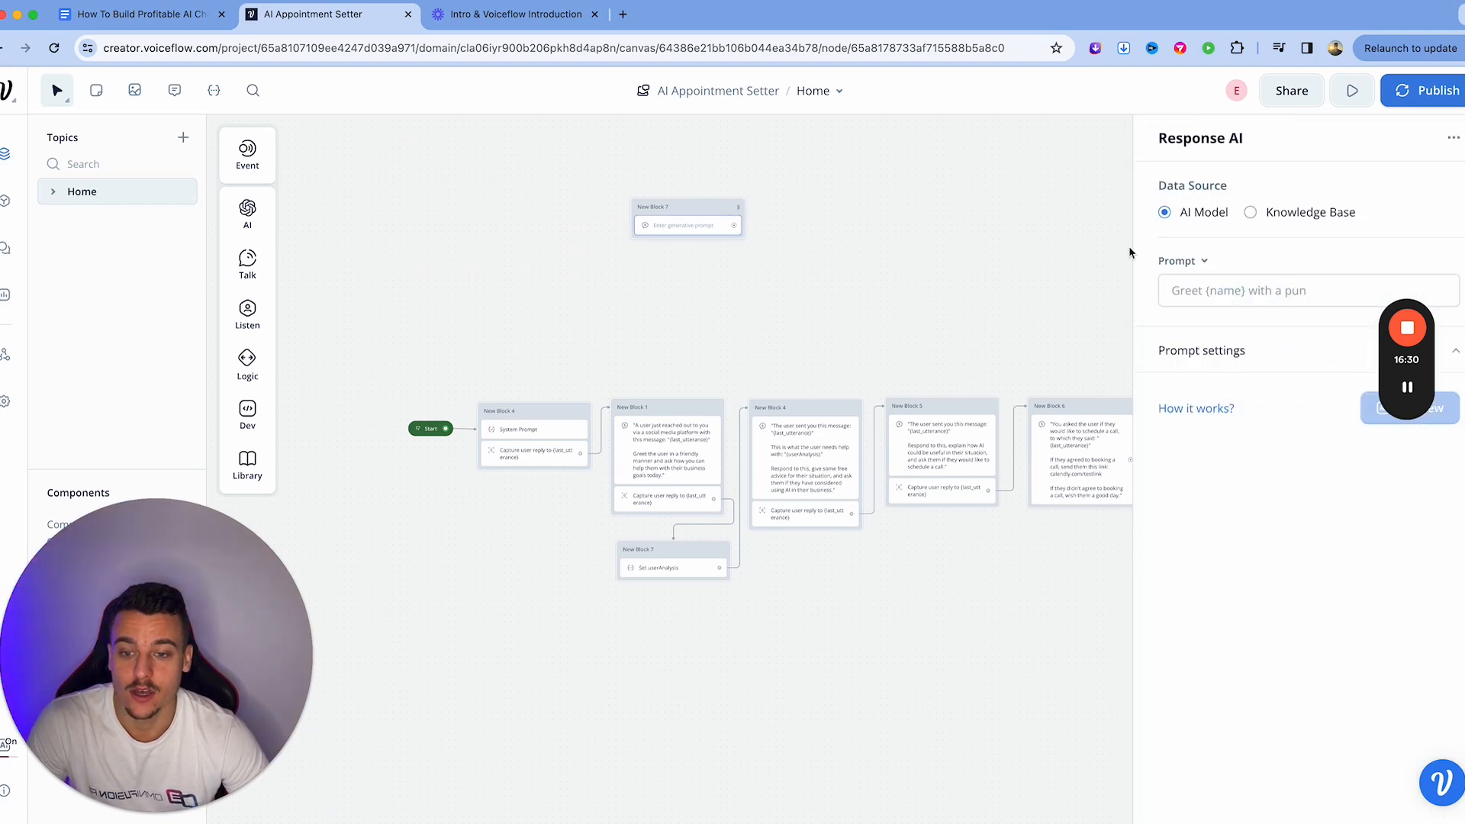
{"action": "left_click", "coordinate": [1301, 219]}
{"action": "left_click", "coordinate": [1242, 290]}
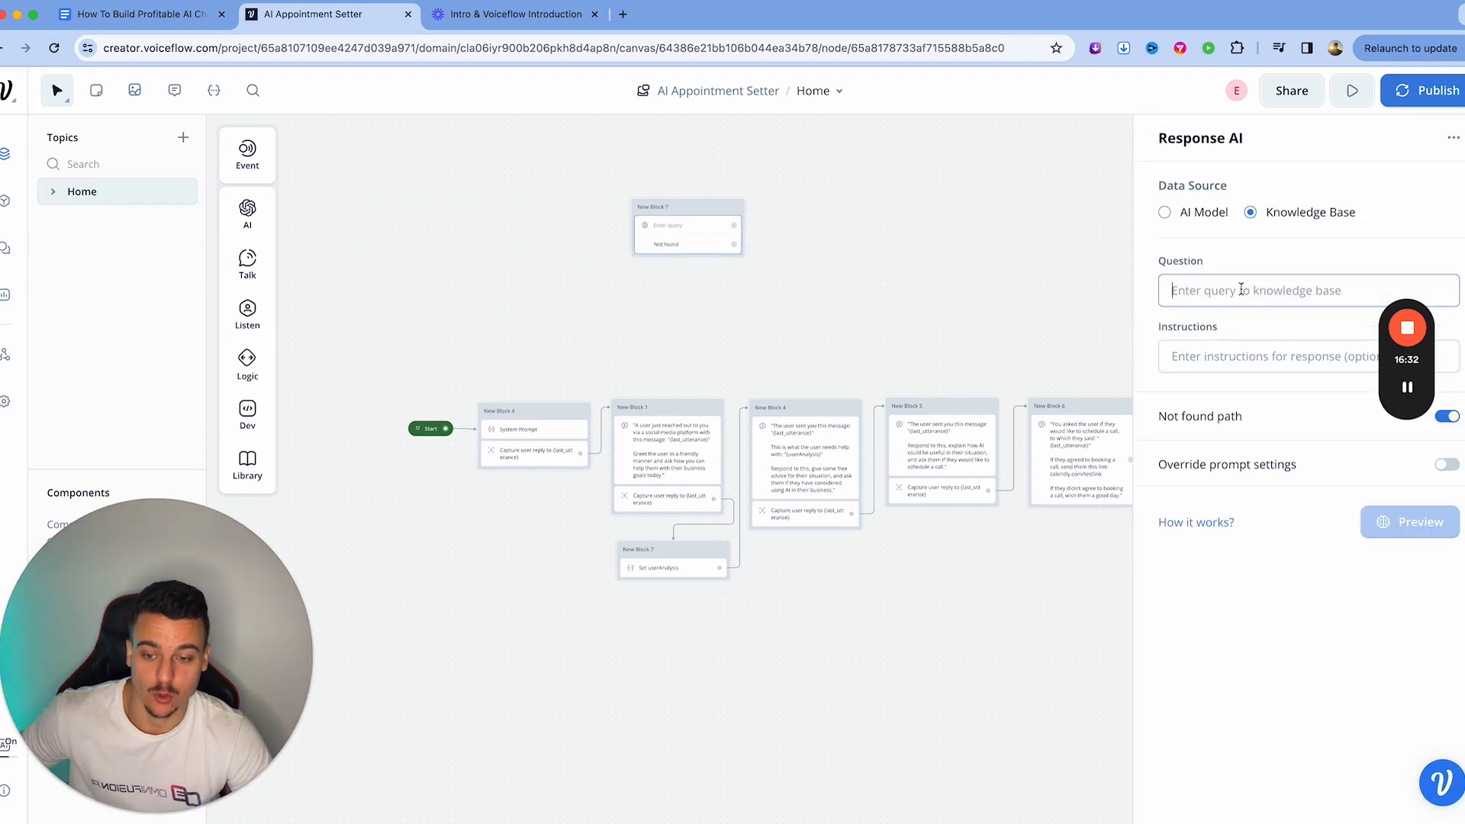
{"action": "type", "text": "{las"}
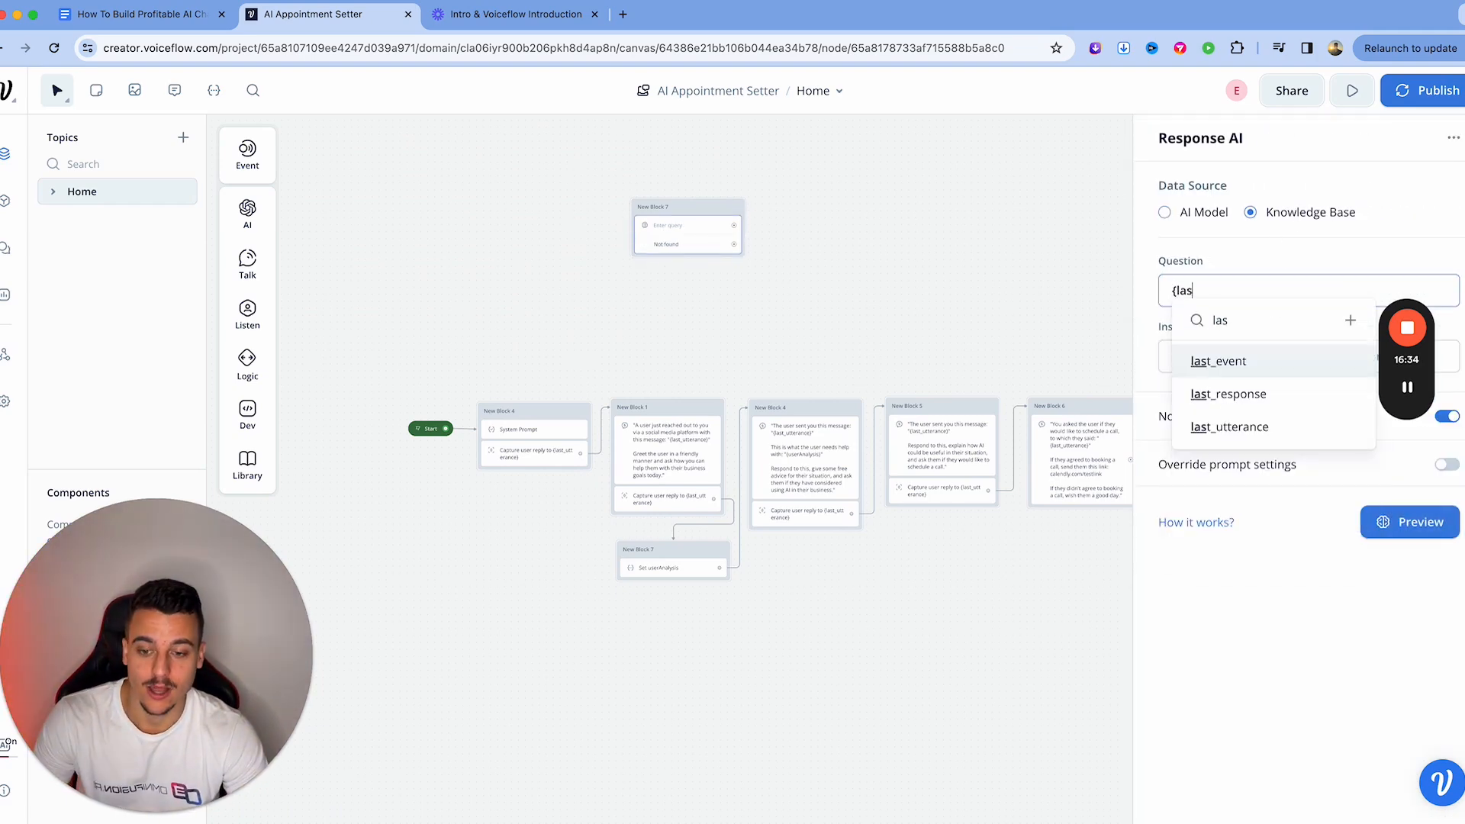
{"action": "key", "text": "Down"}
{"action": "key", "text": "Down"}
{"action": "key", "text": "Return"}
{"action": "left_click", "coordinate": [1245, 252]}
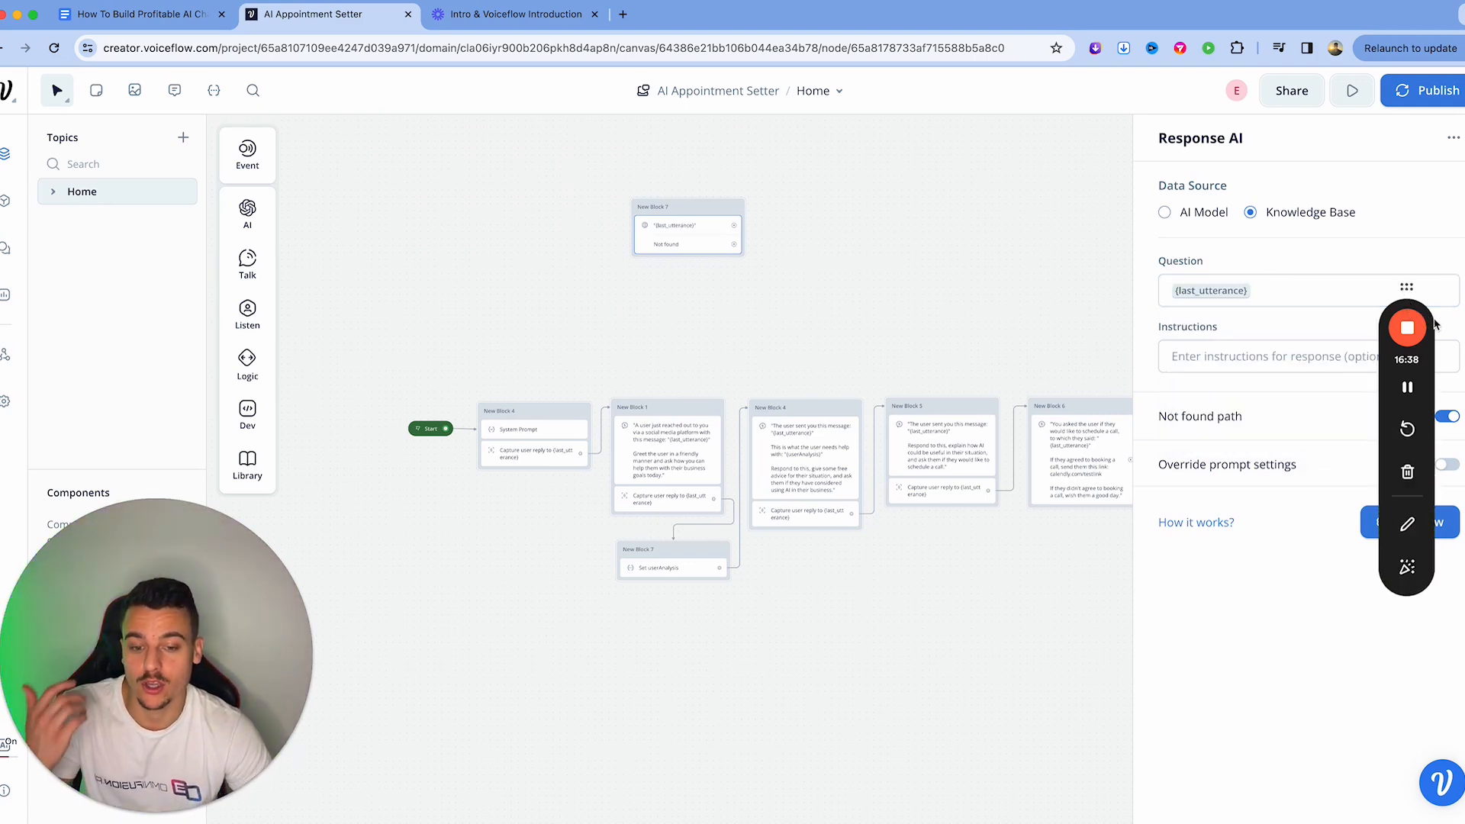
Step: Open the assistant's Knowledge section and view the options for adding a data source without adding one
{"action": "left_click_drag", "start_coordinate": [1408, 288], "coordinate": [1450, 295]}
{"action": "left_click", "coordinate": [5, 203]}
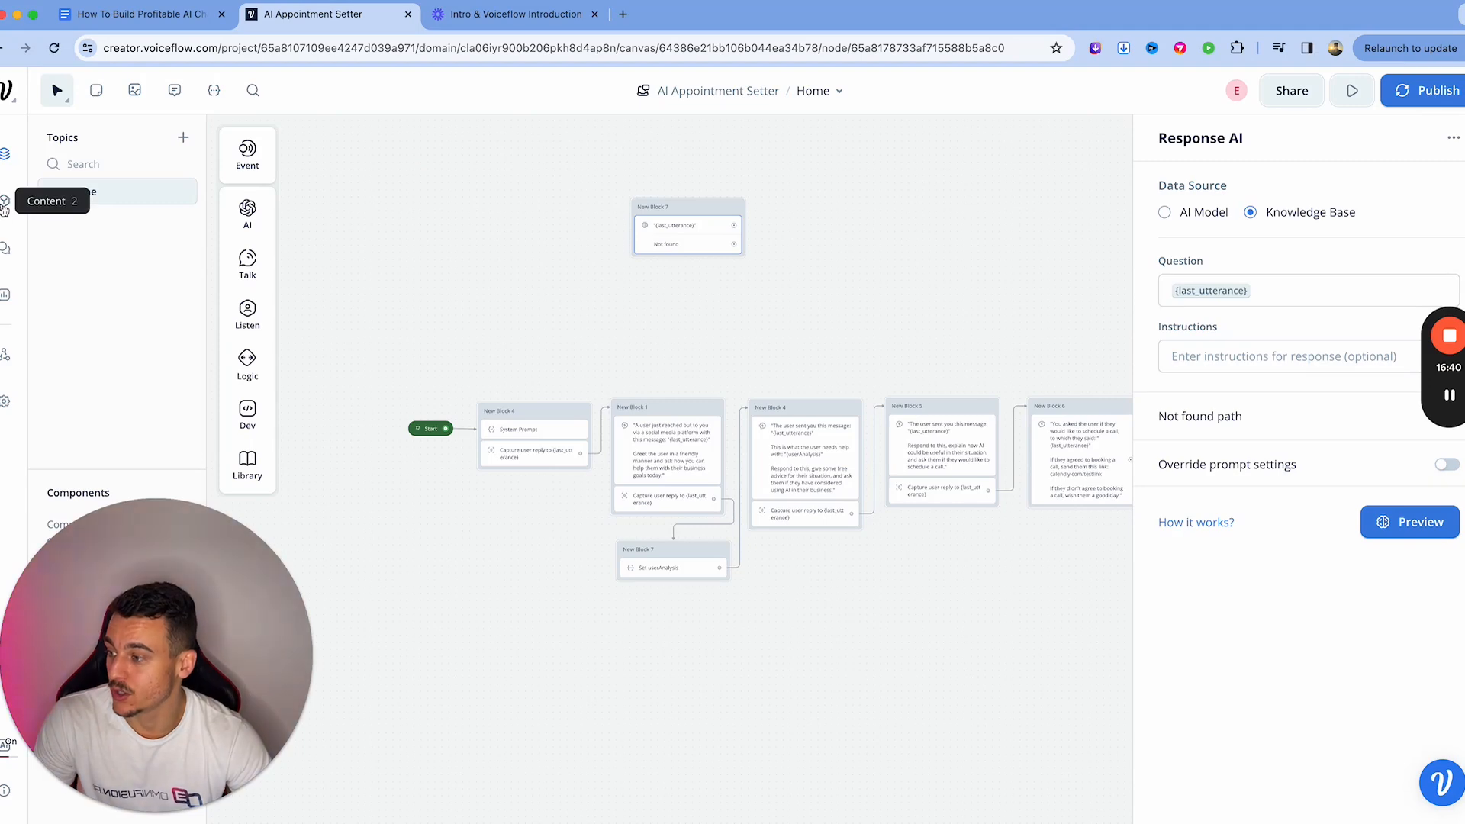
{"action": "left_click", "coordinate": [4, 206]}
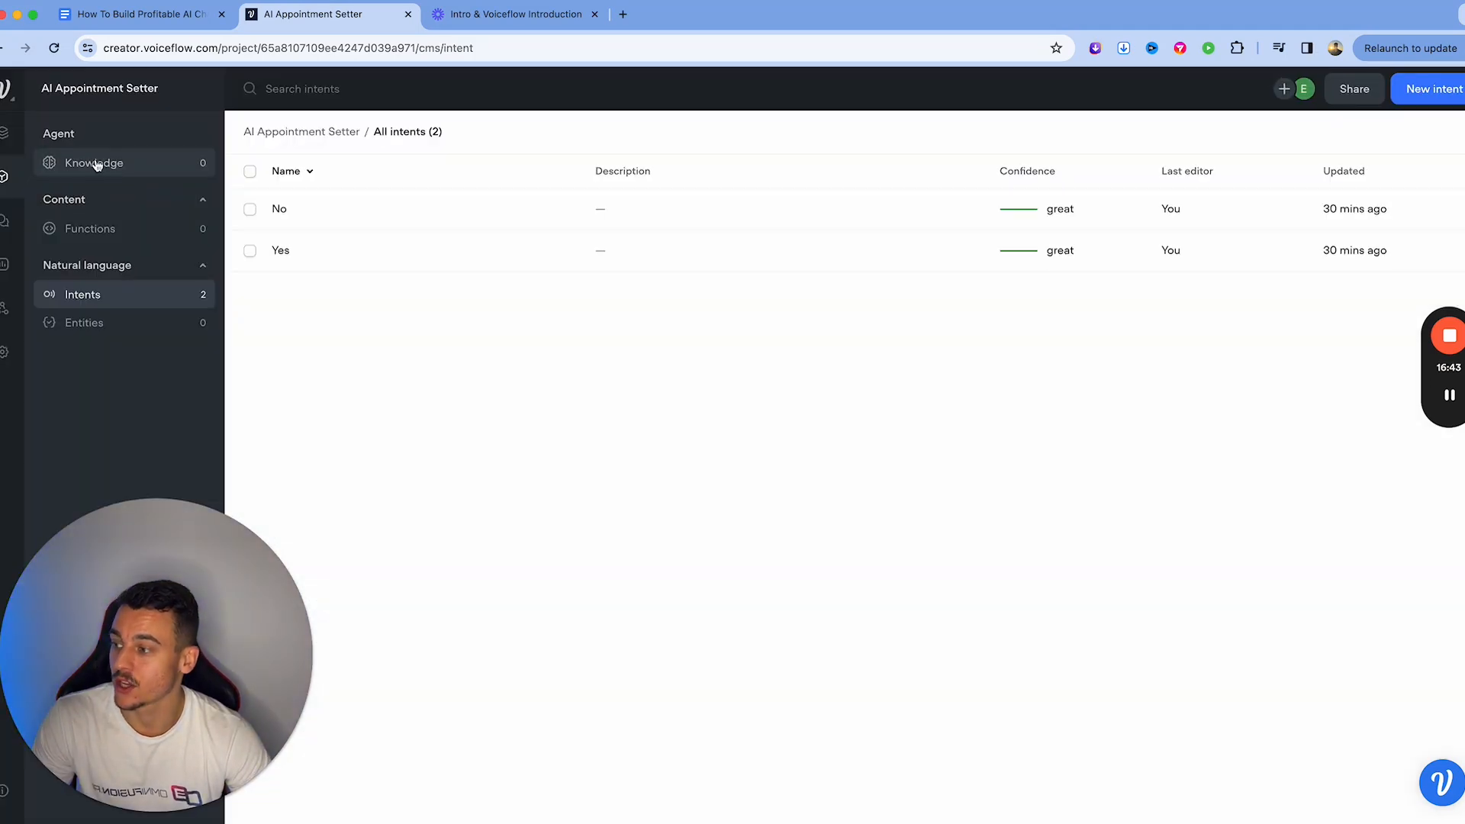
{"action": "left_click", "coordinate": [95, 164]}
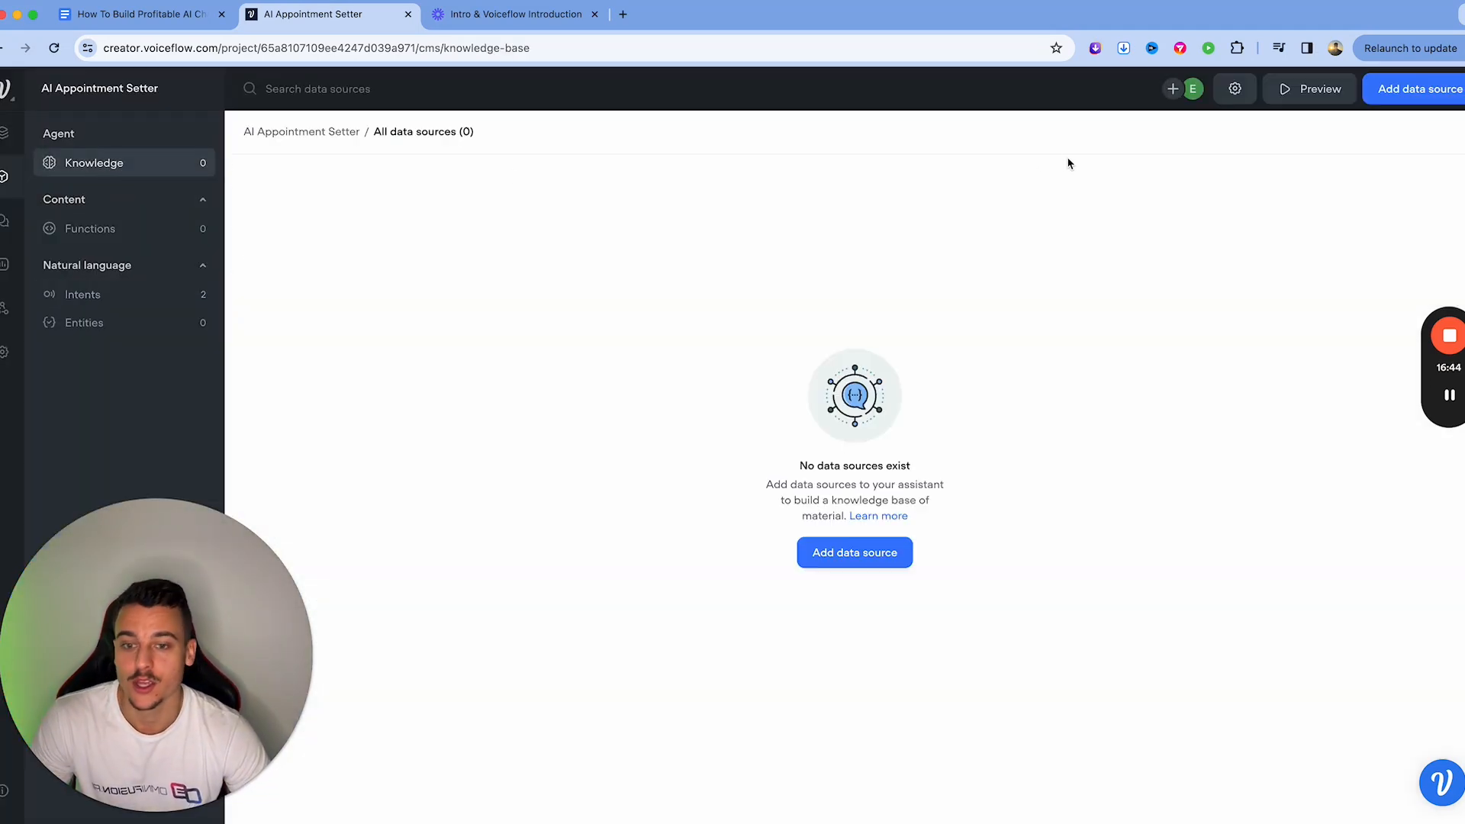
{"action": "left_click", "coordinate": [1418, 89]}
{"action": "left_click", "coordinate": [1075, 295]}
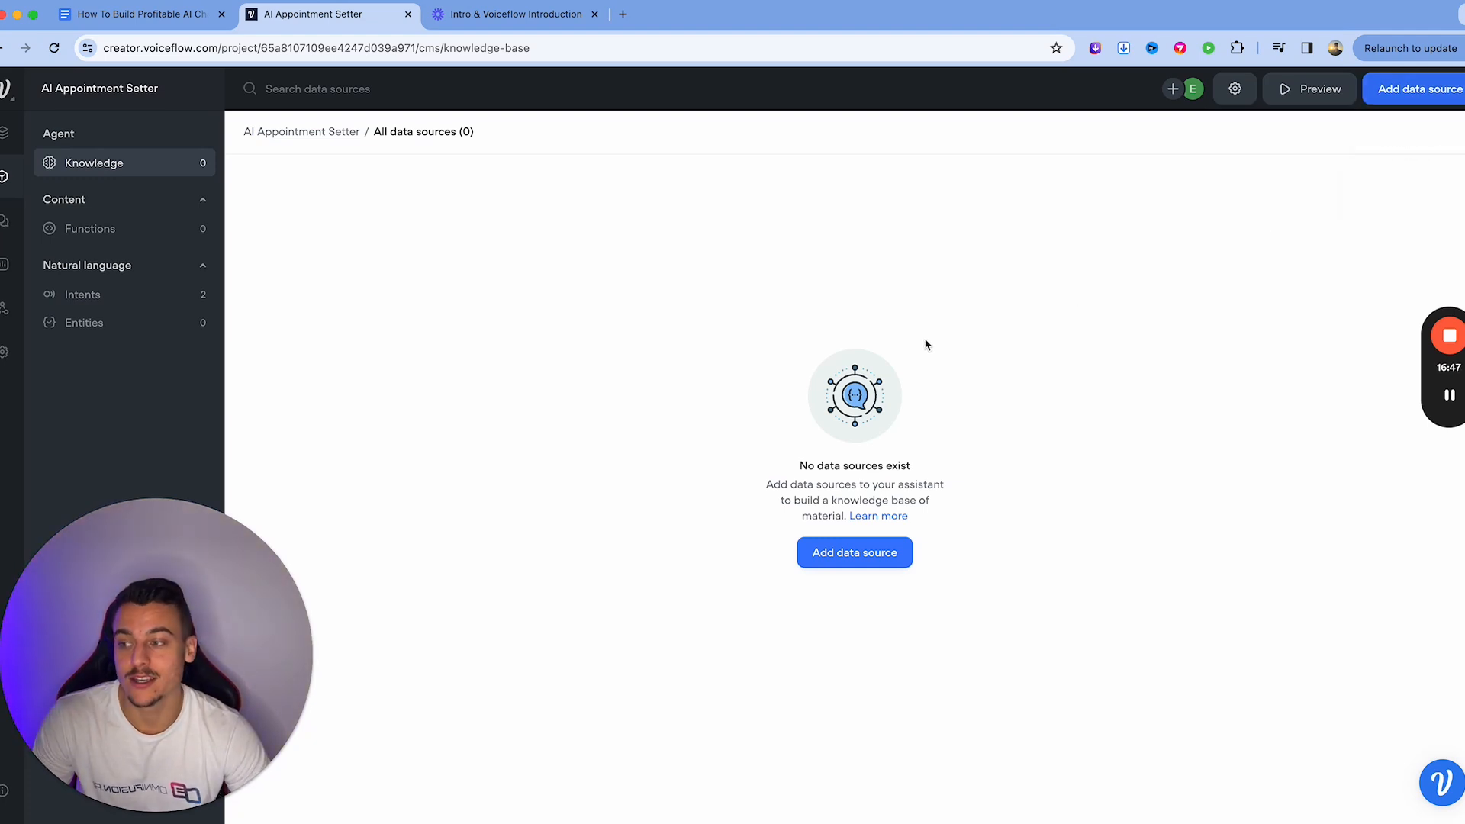
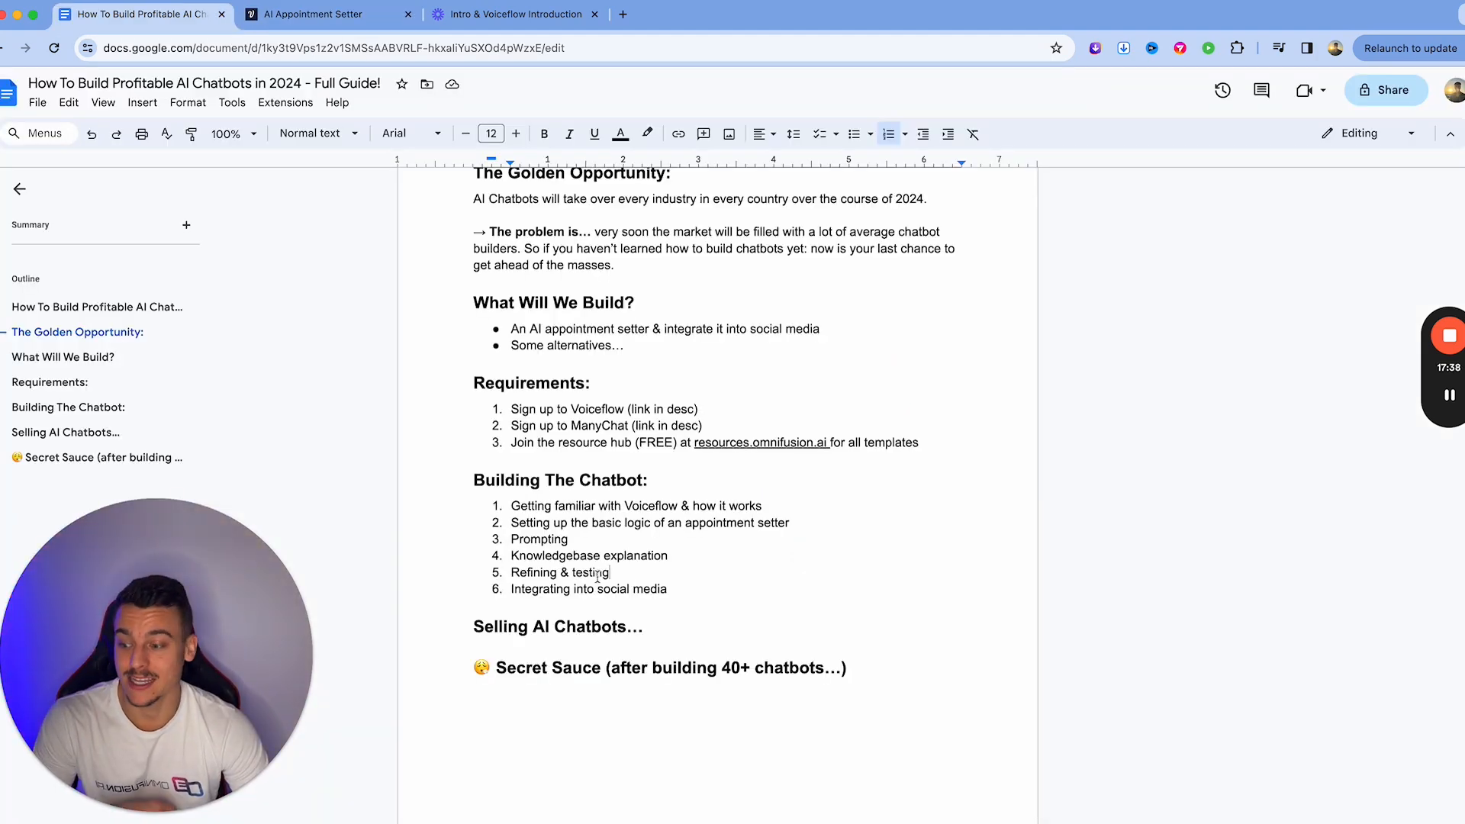
Step: Highlight the outline's "Refining & testing" item and switch to Voiceflow to view the assistant's test mode without running a test
{"action": "left_click_drag", "start_coordinate": [621, 578], "coordinate": [503, 577]}
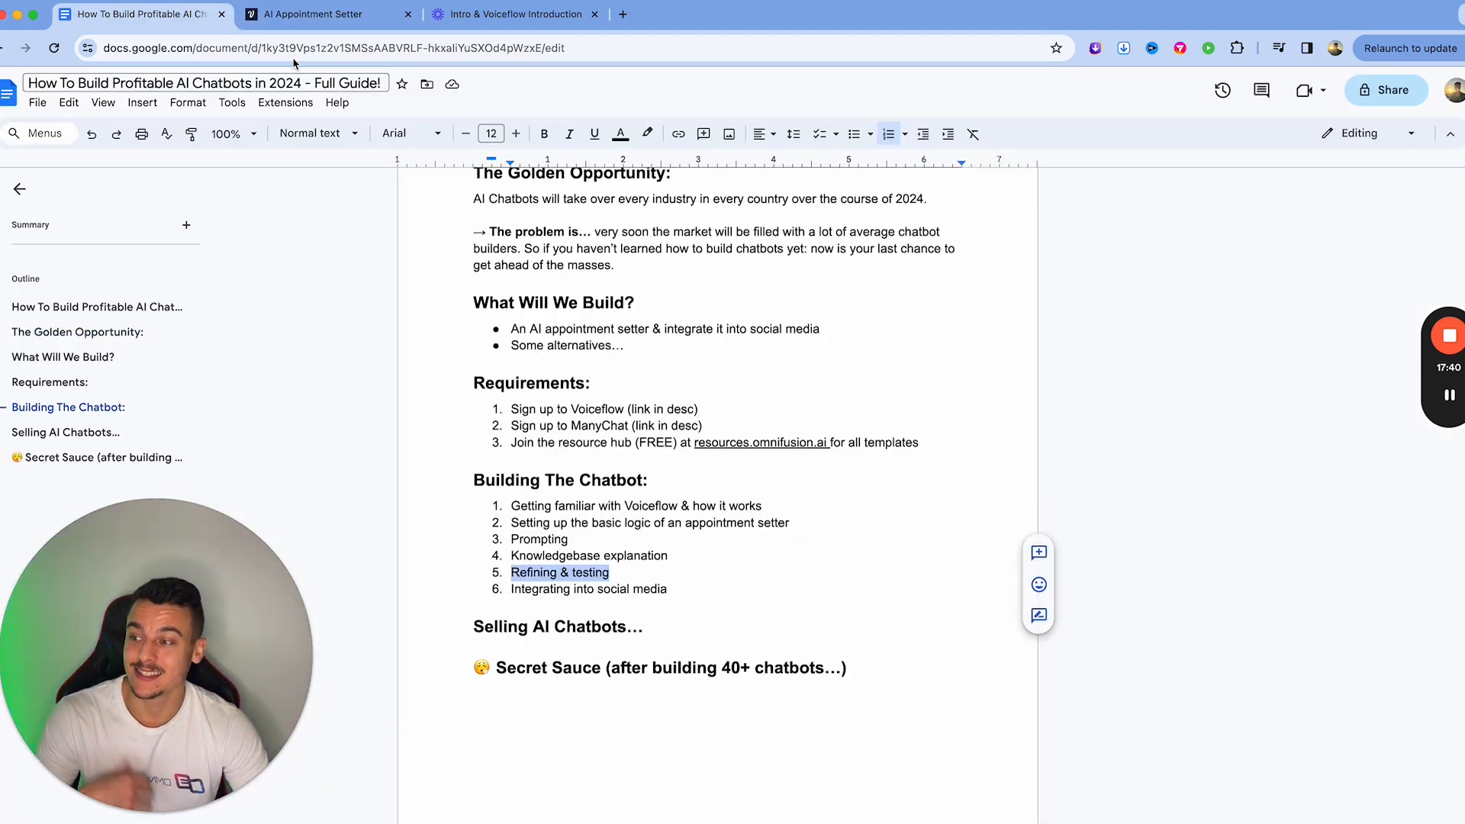
{"action": "left_click", "coordinate": [298, 17]}
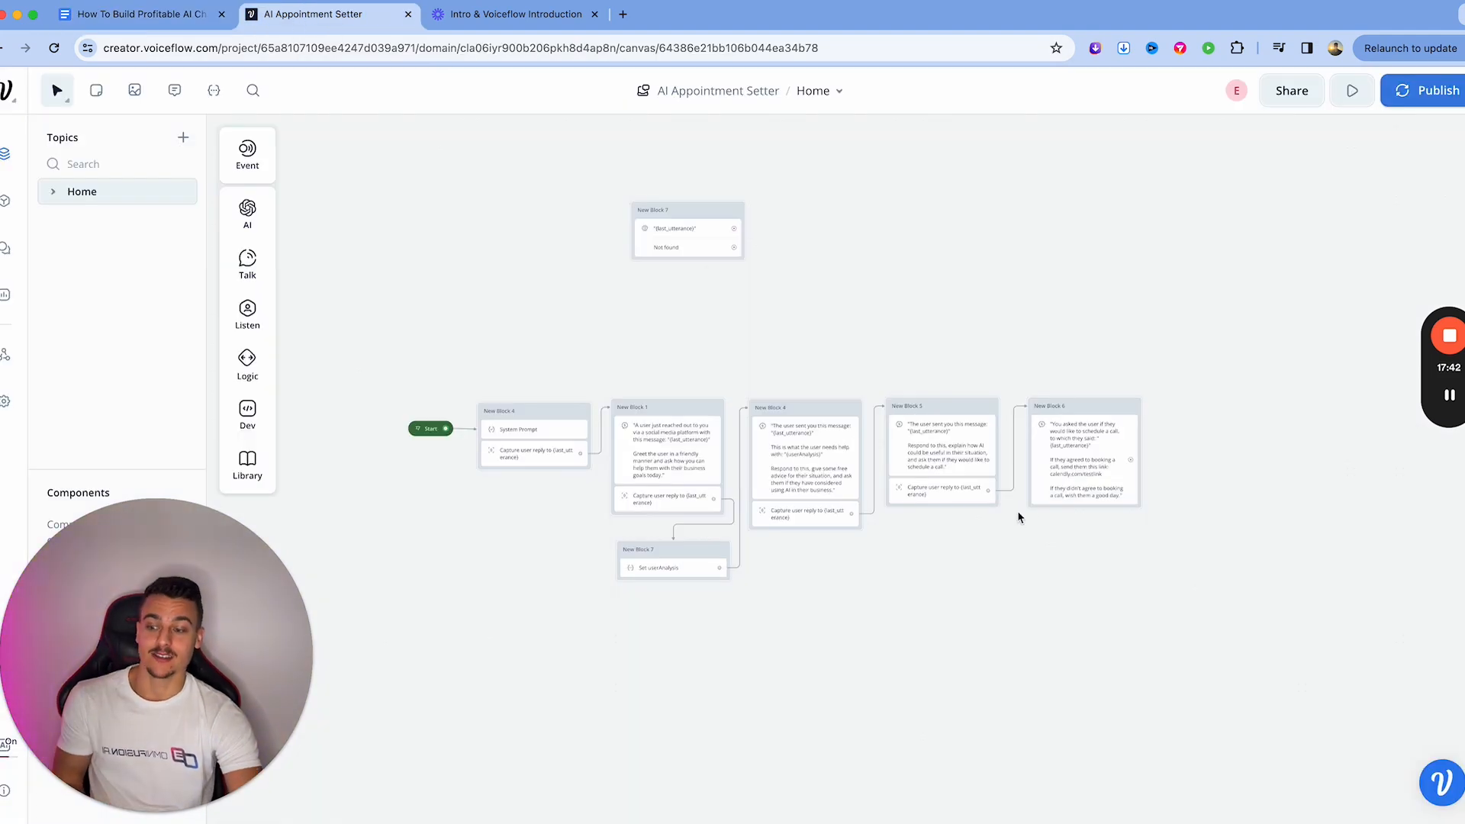
{"action": "left_click", "coordinate": [1352, 89]}
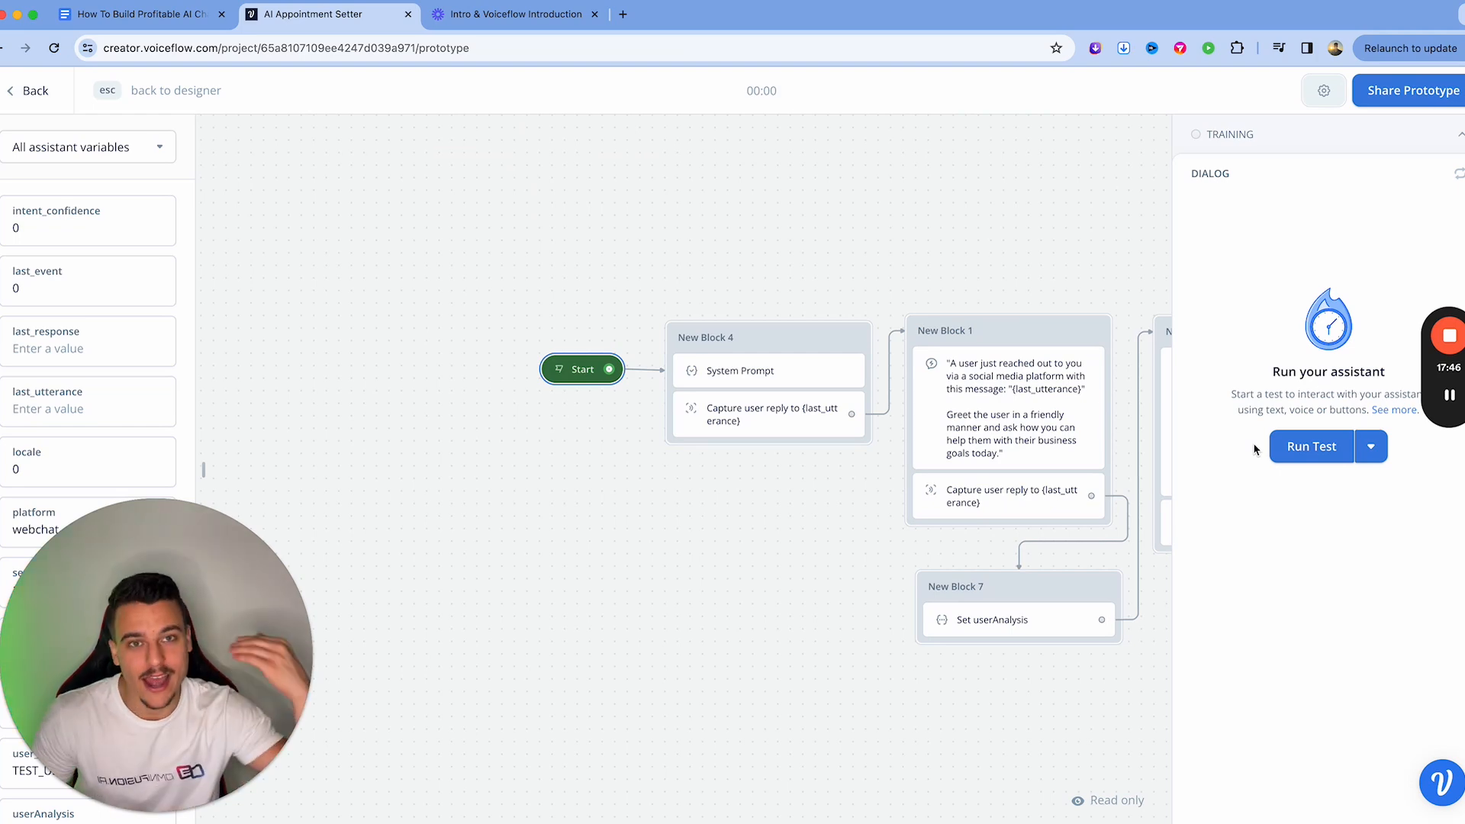
{"action": "scroll", "coordinate": [946, 393], "scroll_direction": "right", "scroll_amount": 3}
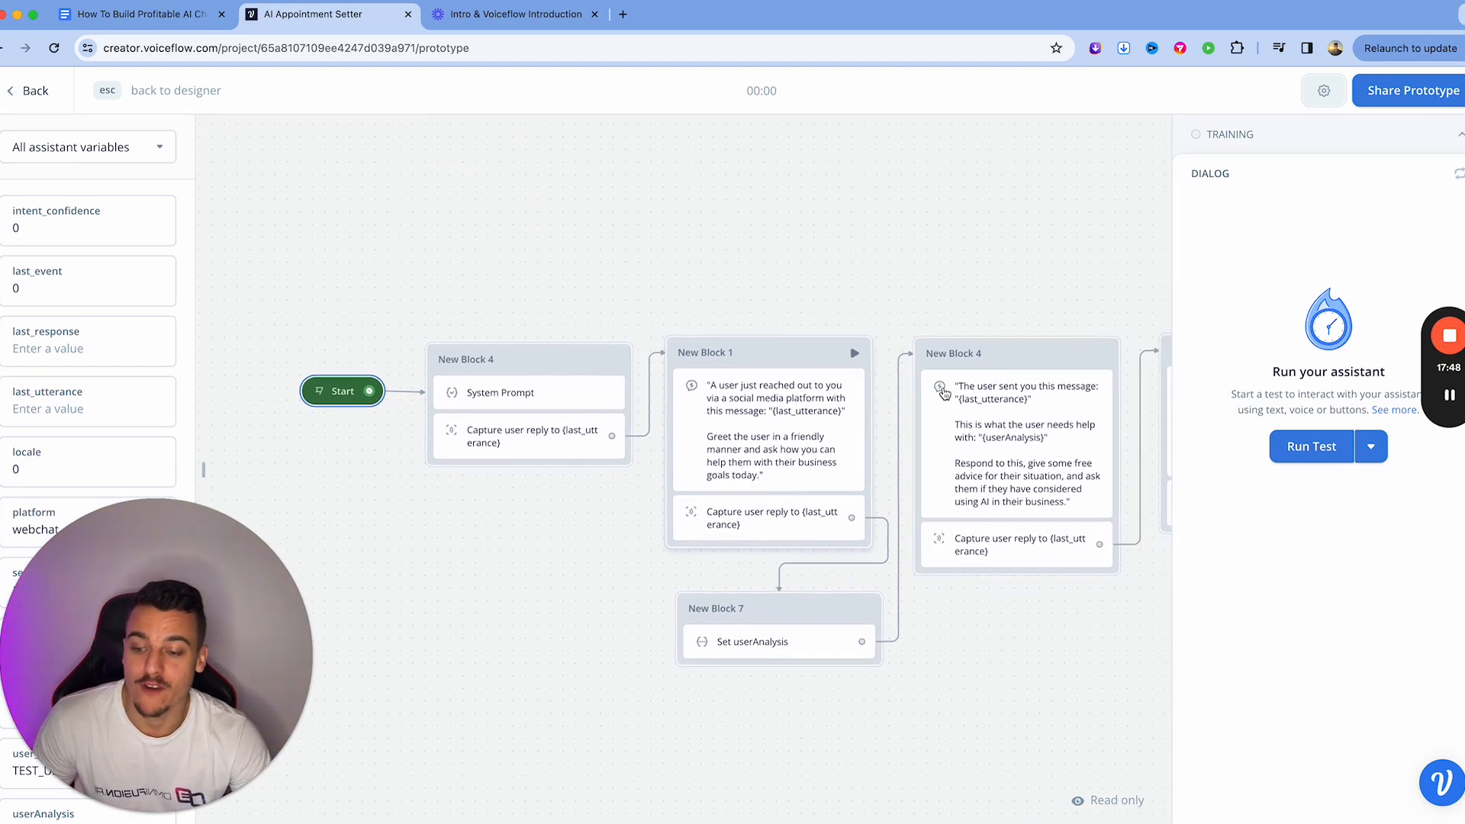
Step: Leave test mode and review the prompt and model settings of New Block 1's Response AI step, then close them
{"action": "left_click", "coordinate": [717, 462]}
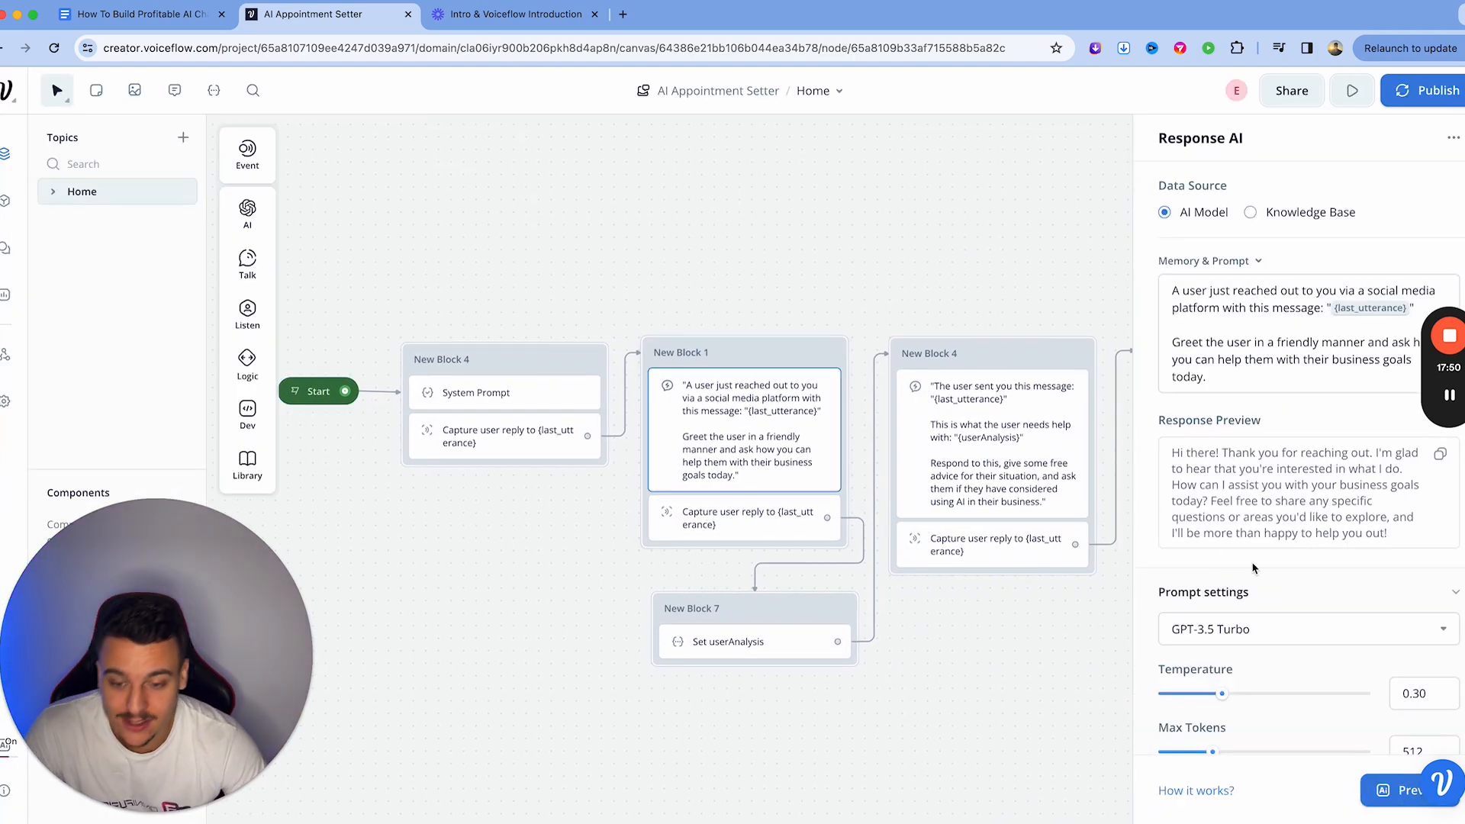
{"action": "scroll", "coordinate": [1182, 557], "scroll_direction": "down", "scroll_amount": 2}
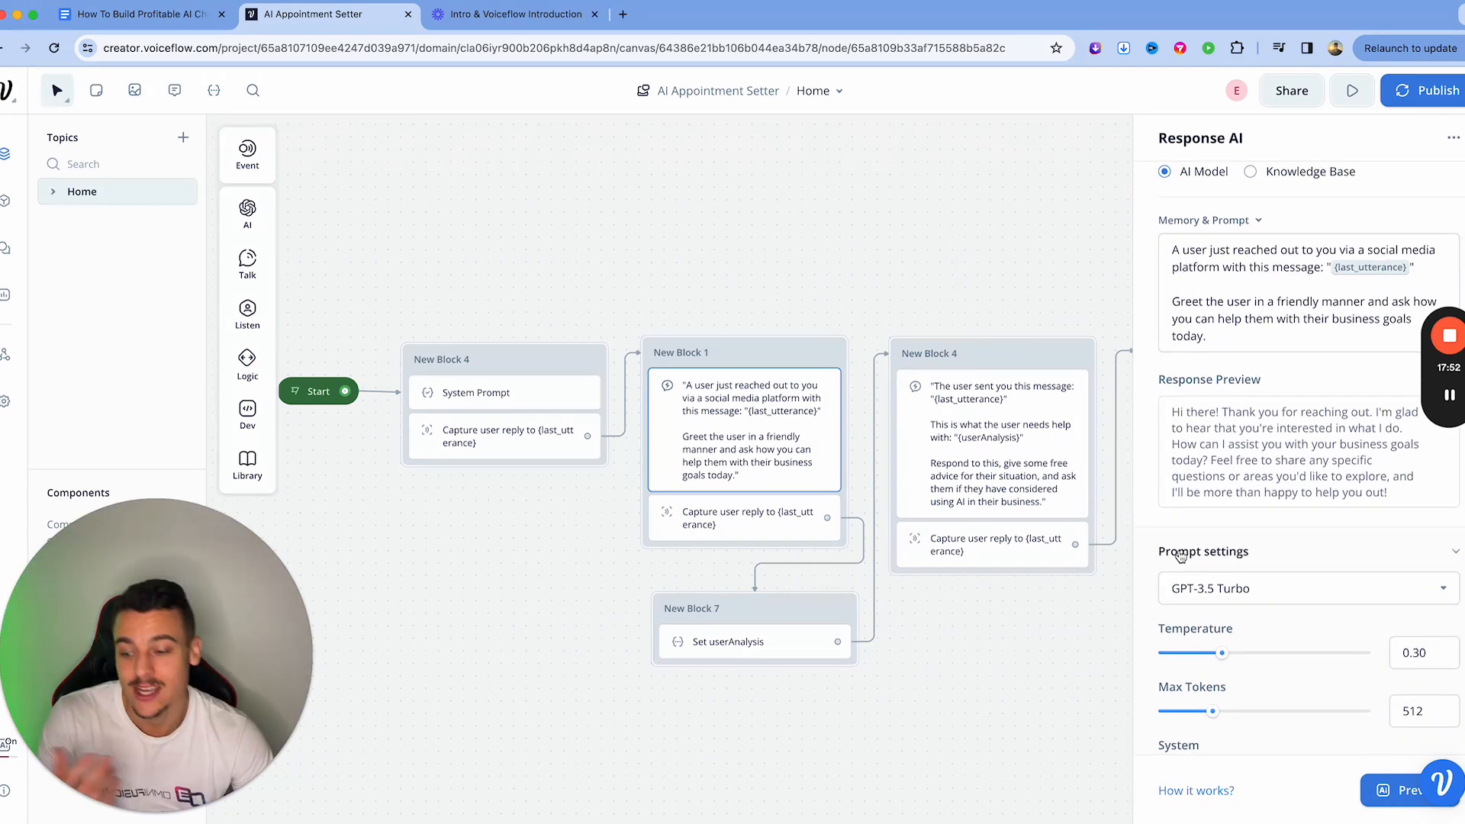
{"action": "left_click", "coordinate": [724, 276]}
{"action": "scroll", "coordinate": [722, 275], "scroll_direction": "down", "scroll_amount": 3}
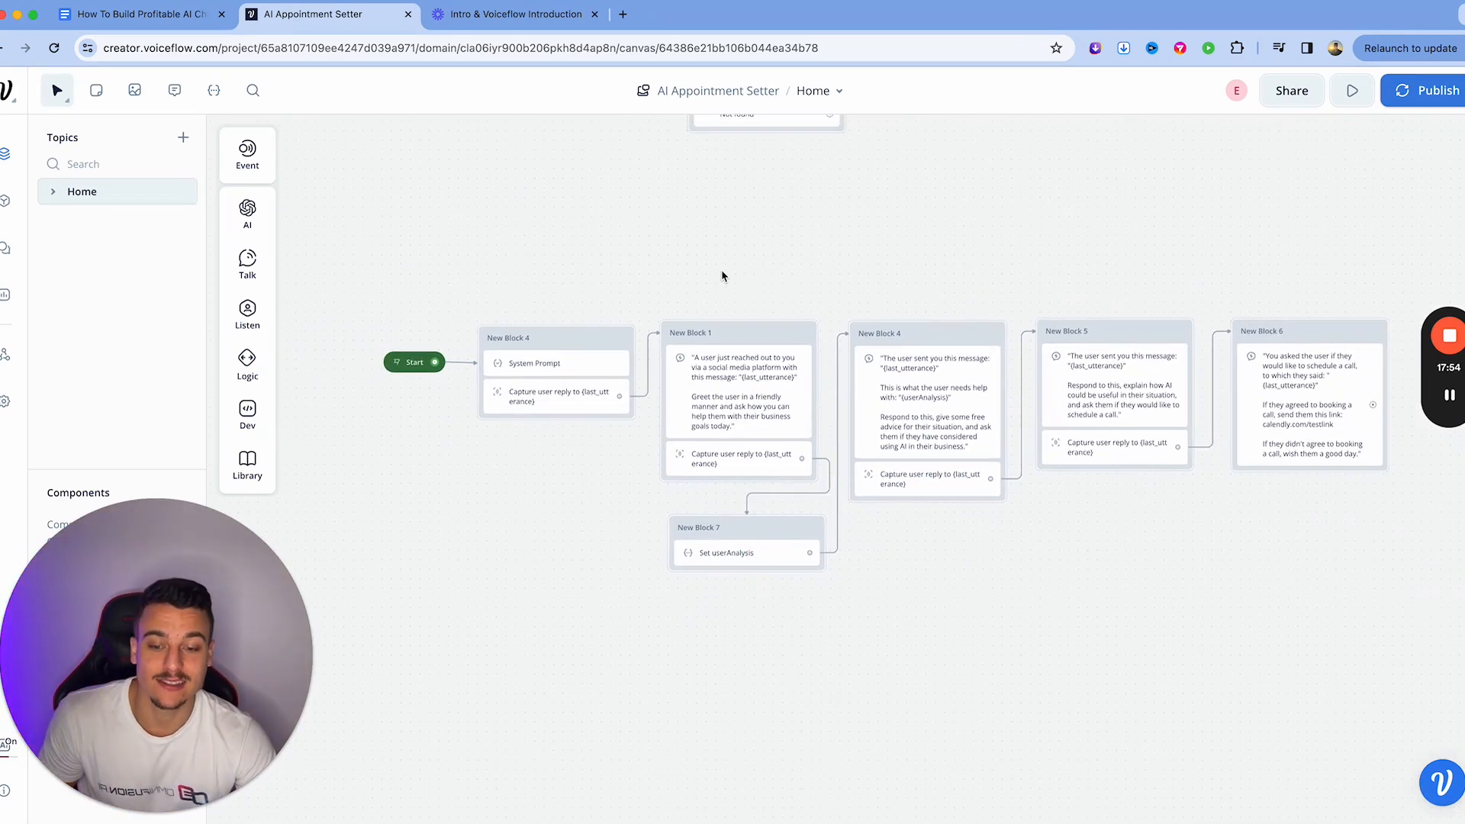
{"action": "scroll", "coordinate": [723, 276], "scroll_direction": "right", "scroll_amount": 2}
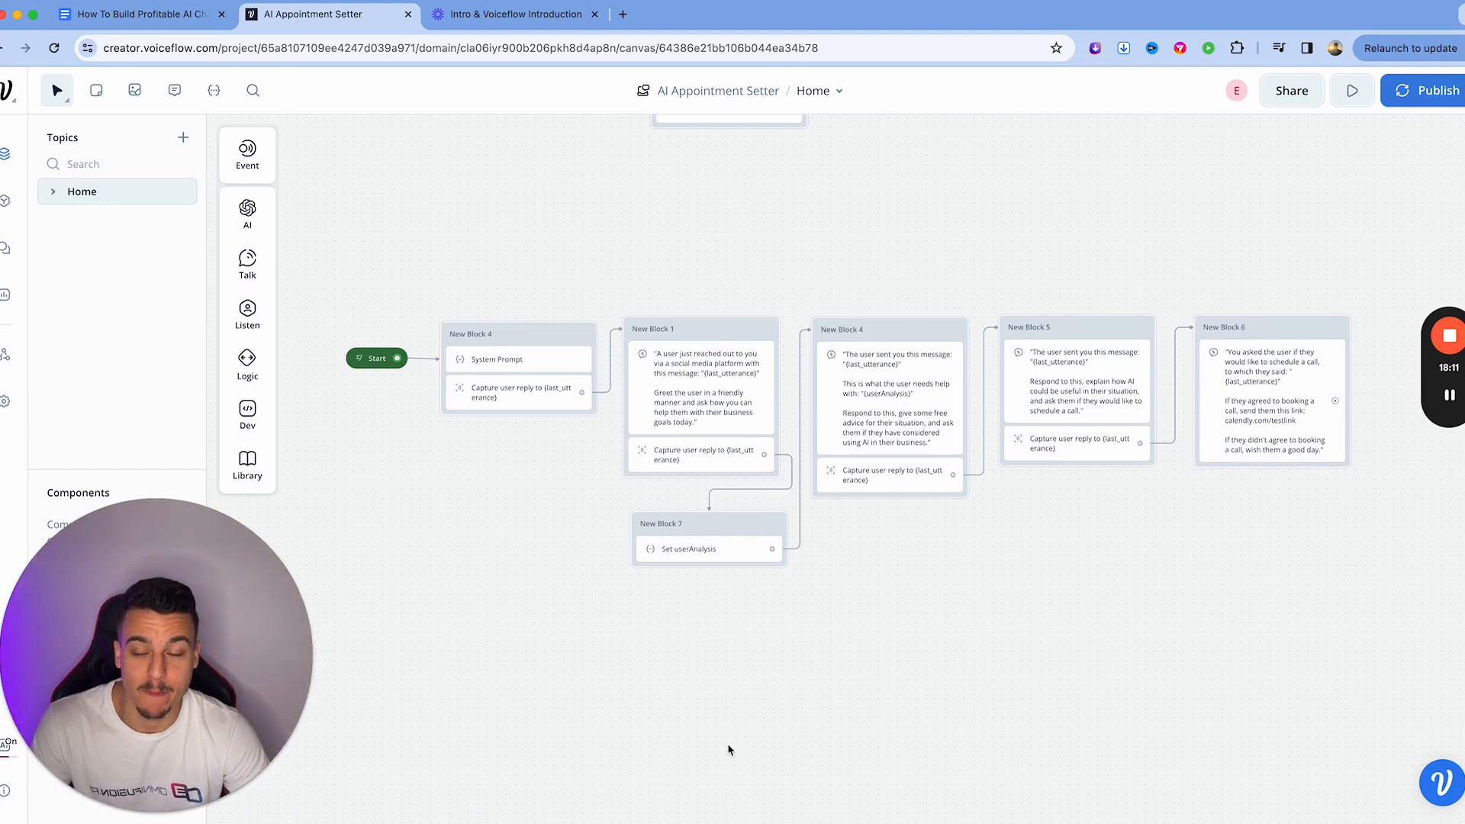
Step: Switch to the guide document and highlight the "Integrating into social media" item under Building The Chatbot
{"action": "left_click", "coordinate": [67, 12]}
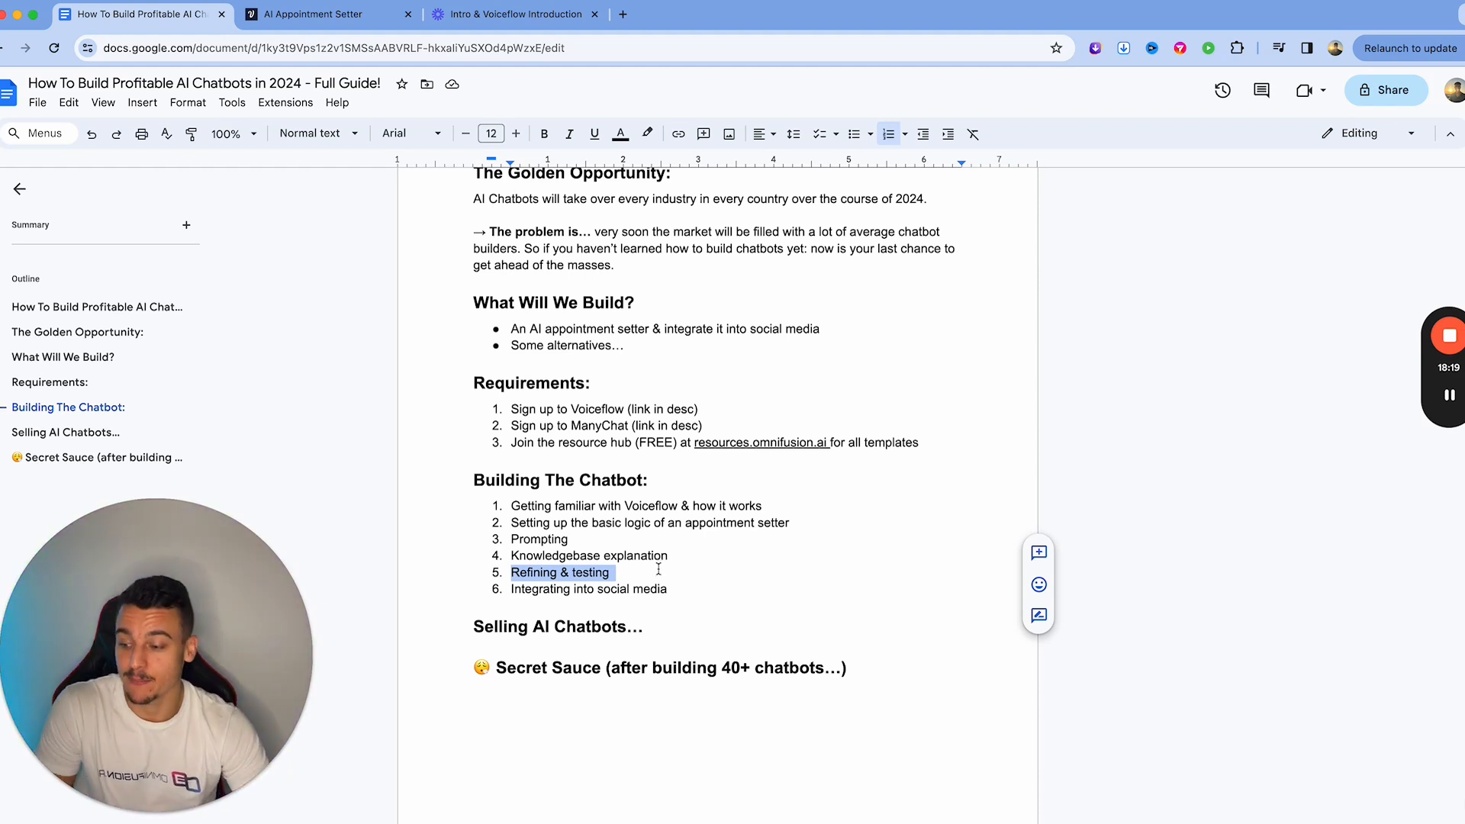
{"action": "left_click", "coordinate": [612, 590]}
{"action": "double_click", "coordinate": [613, 590]}
{"action": "left_click", "coordinate": [612, 590]}
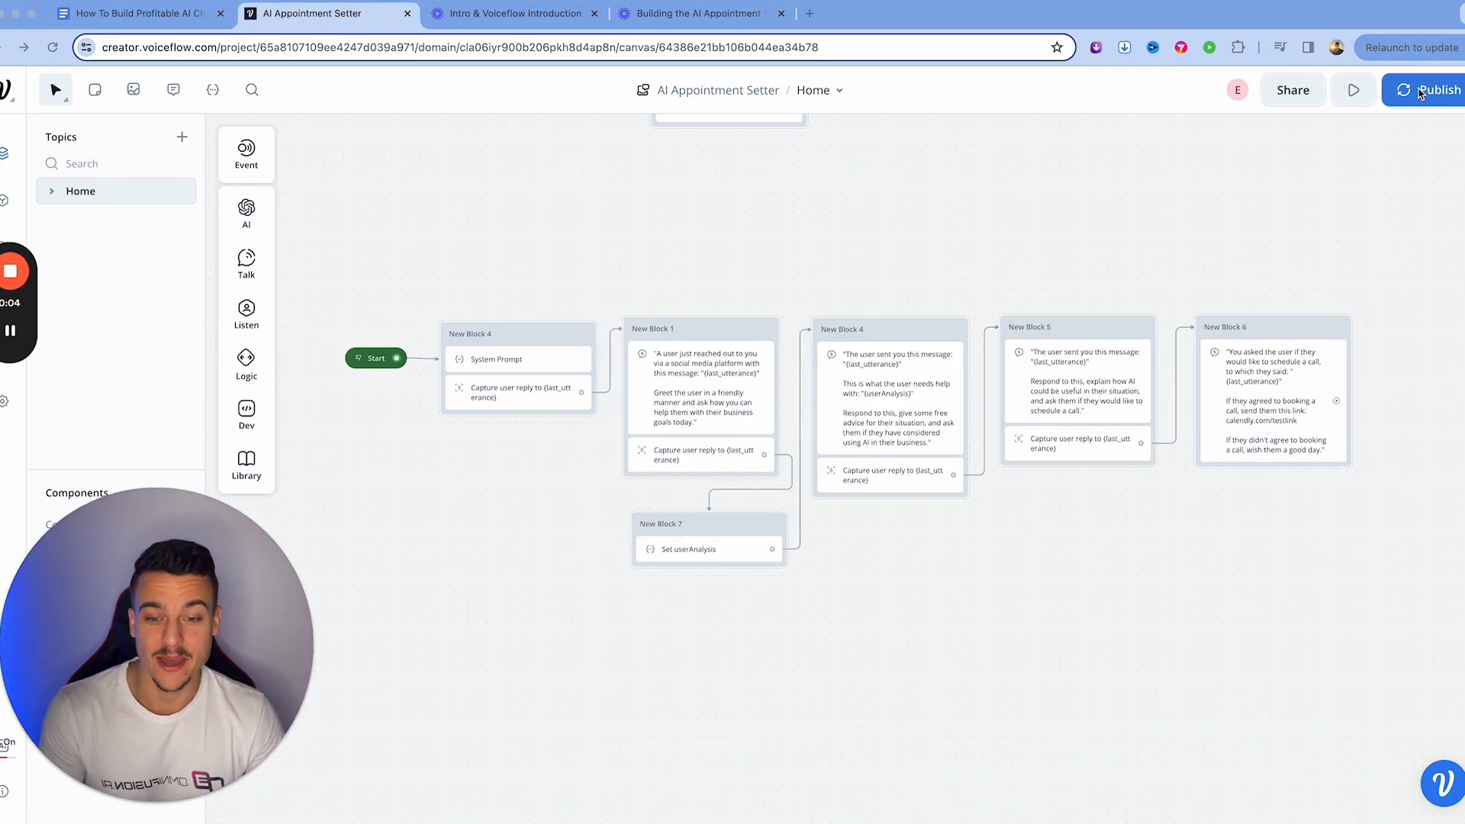
Step: Publish the AI Appointment Setter assistant to production without a version name and dismiss the widget embedding offer
{"action": "left_click", "coordinate": [1418, 90]}
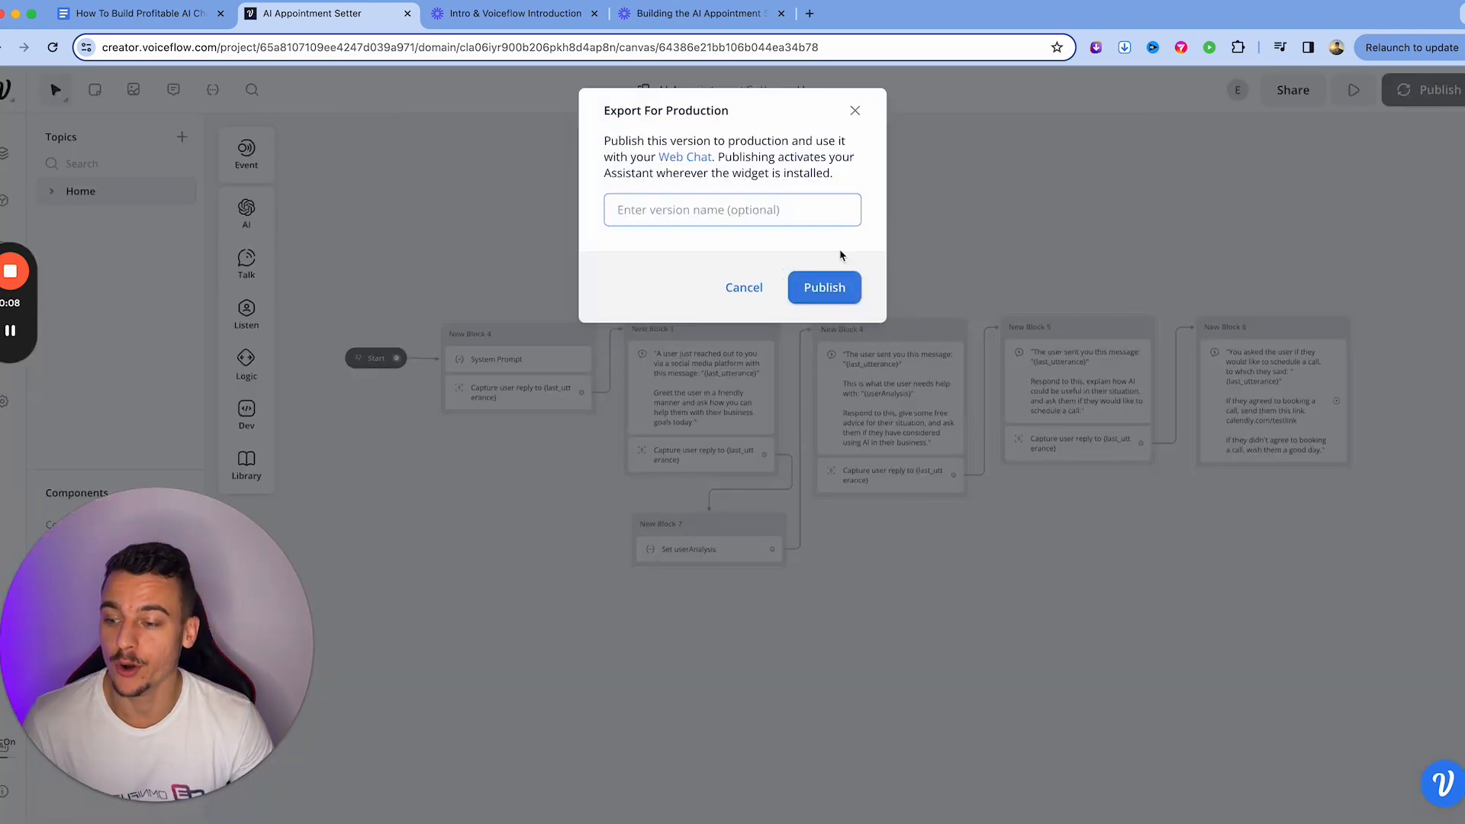
{"action": "left_click", "coordinate": [828, 285]}
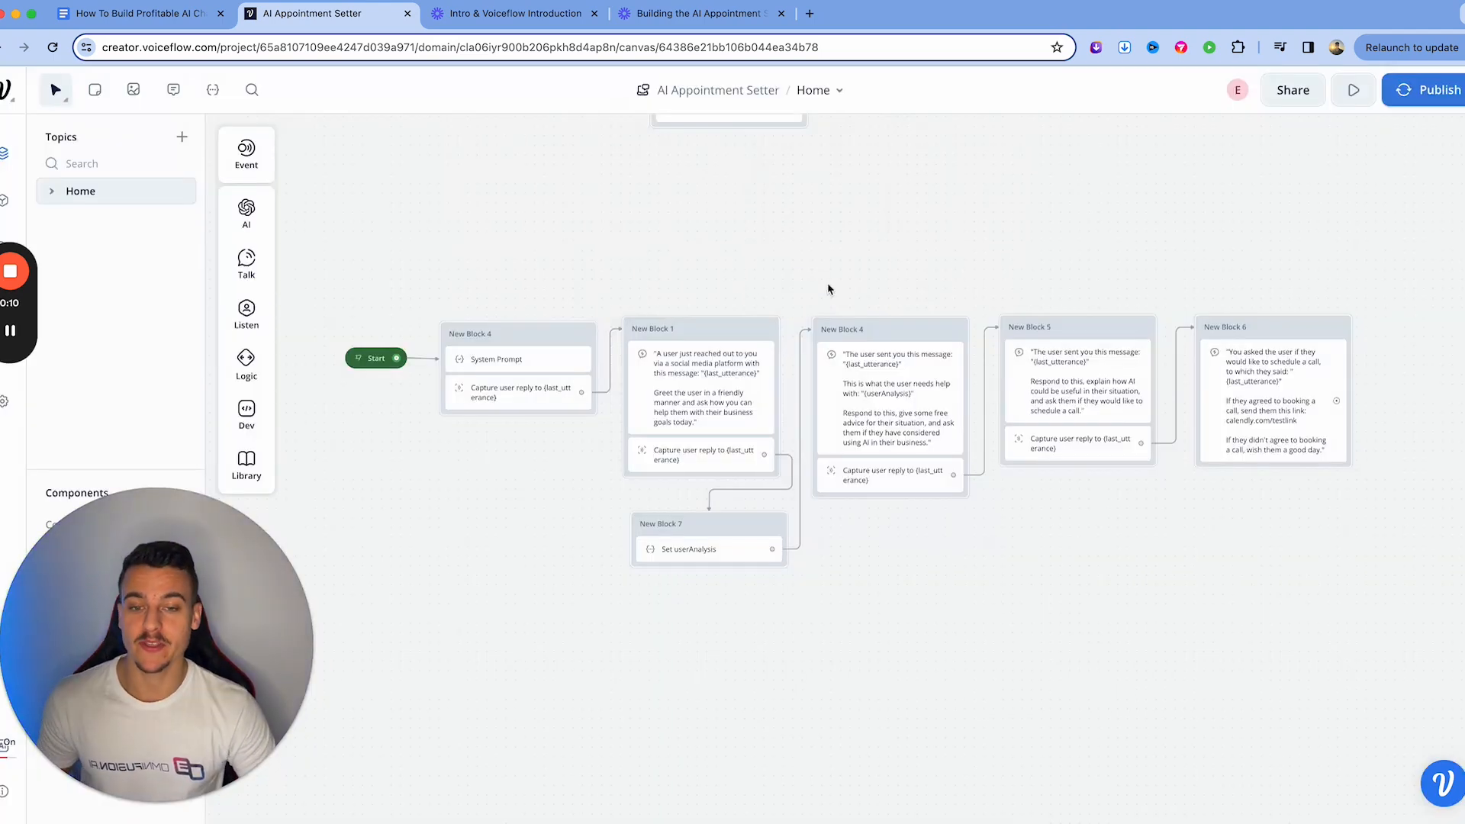
{"action": "left_click_drag", "start_coordinate": [36, 304], "coordinate": [1422, 526]}
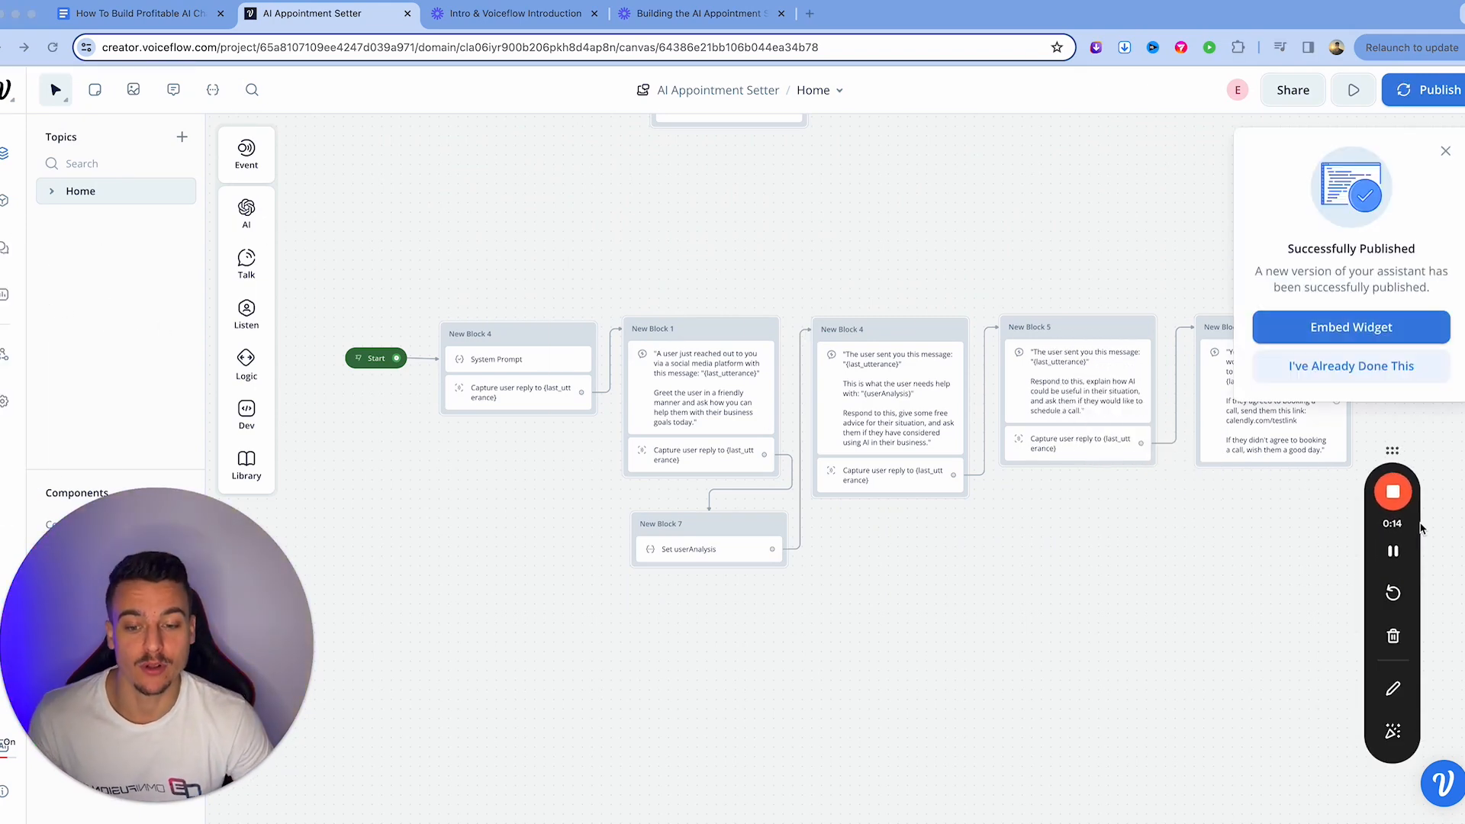
{"action": "left_click", "coordinate": [1445, 152]}
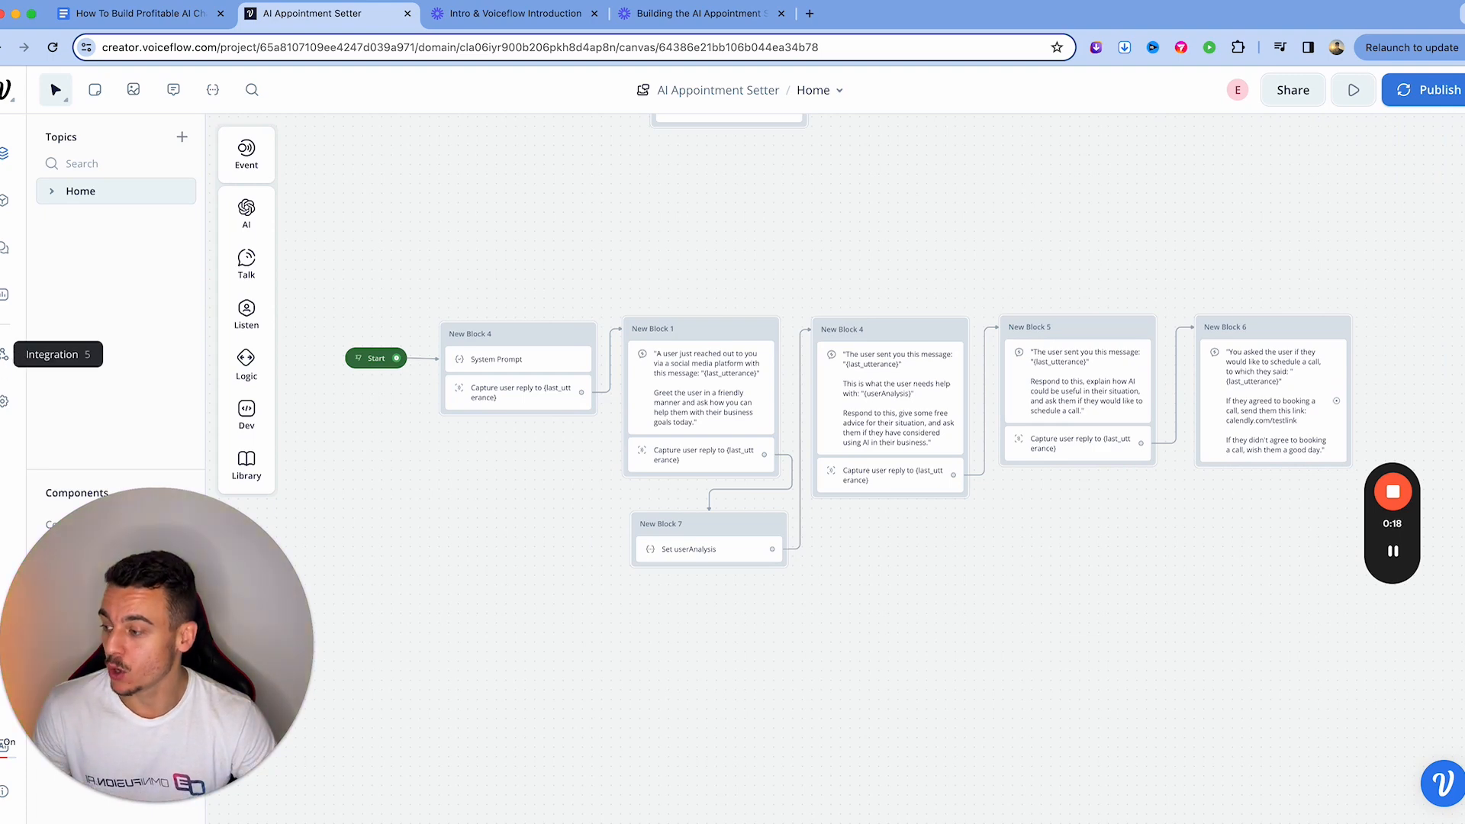
Step: Open the assistant's Web Chat integration and look through its installation, general and appearance settings
{"action": "left_click", "coordinate": [3, 355]}
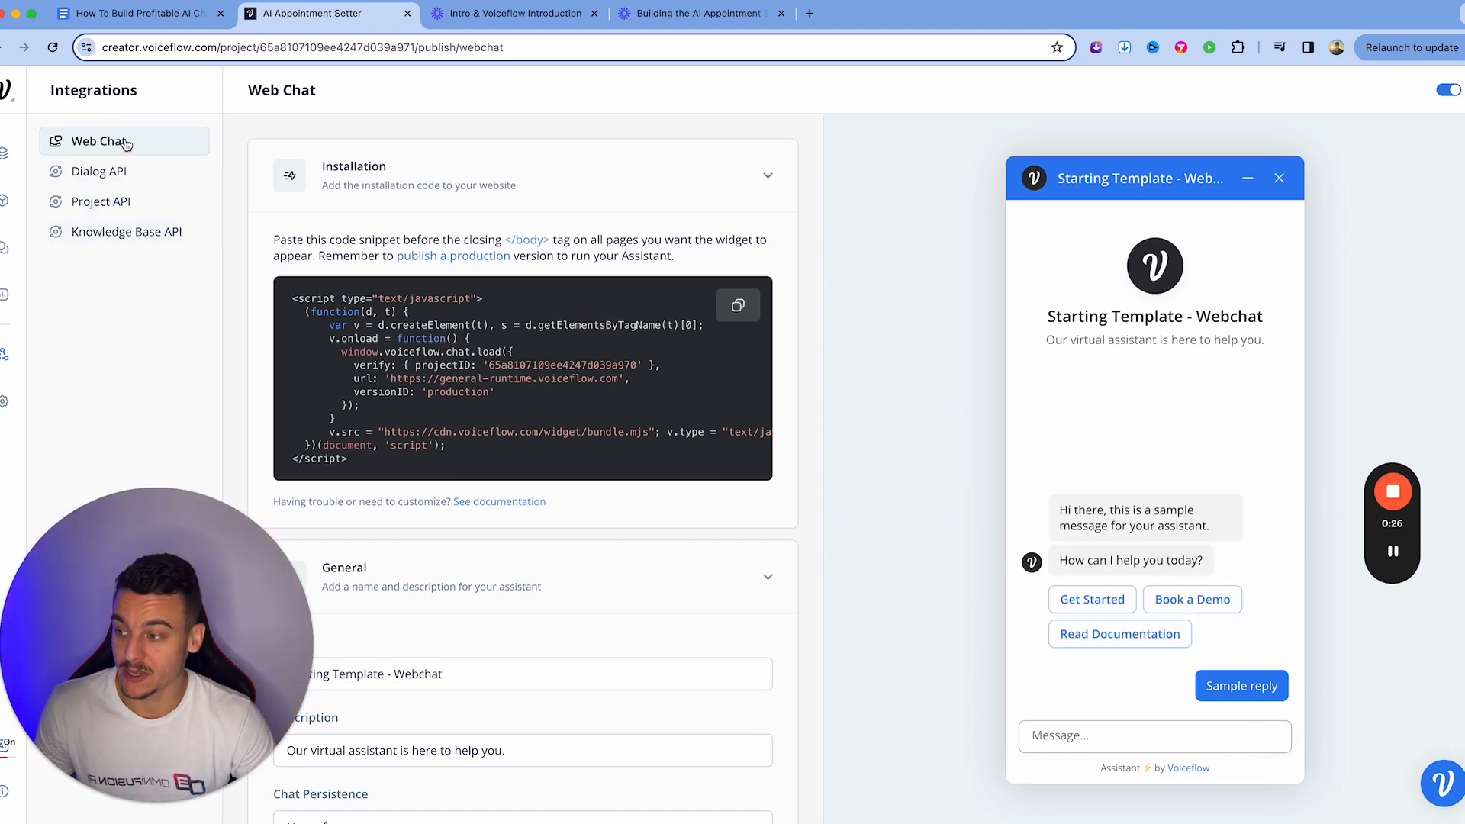
{"action": "scroll", "coordinate": [523, 458], "scroll_direction": "down", "scroll_amount": 5}
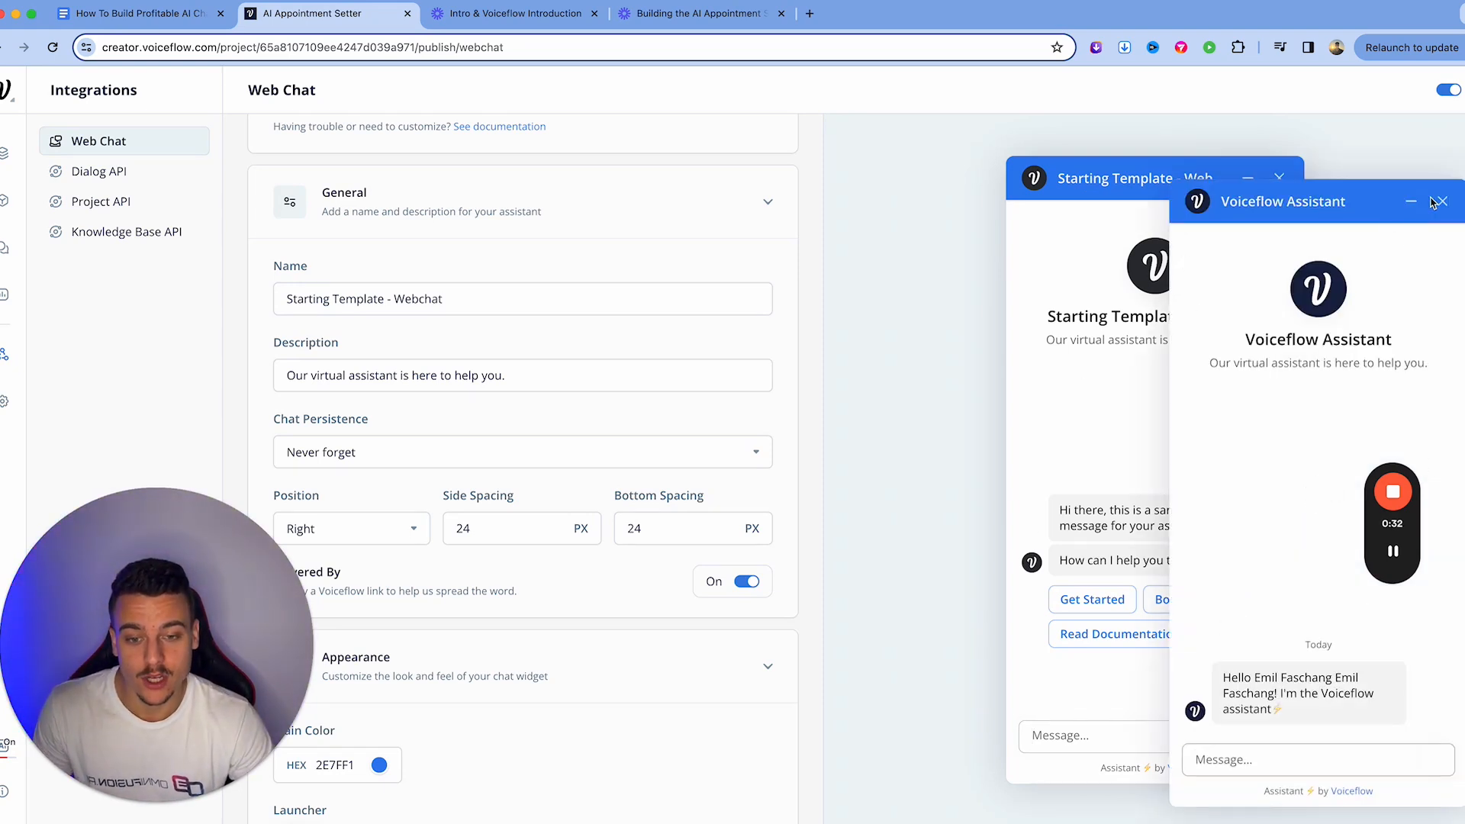
{"action": "left_click", "coordinate": [1443, 200]}
{"action": "left_click", "coordinate": [1318, 744]}
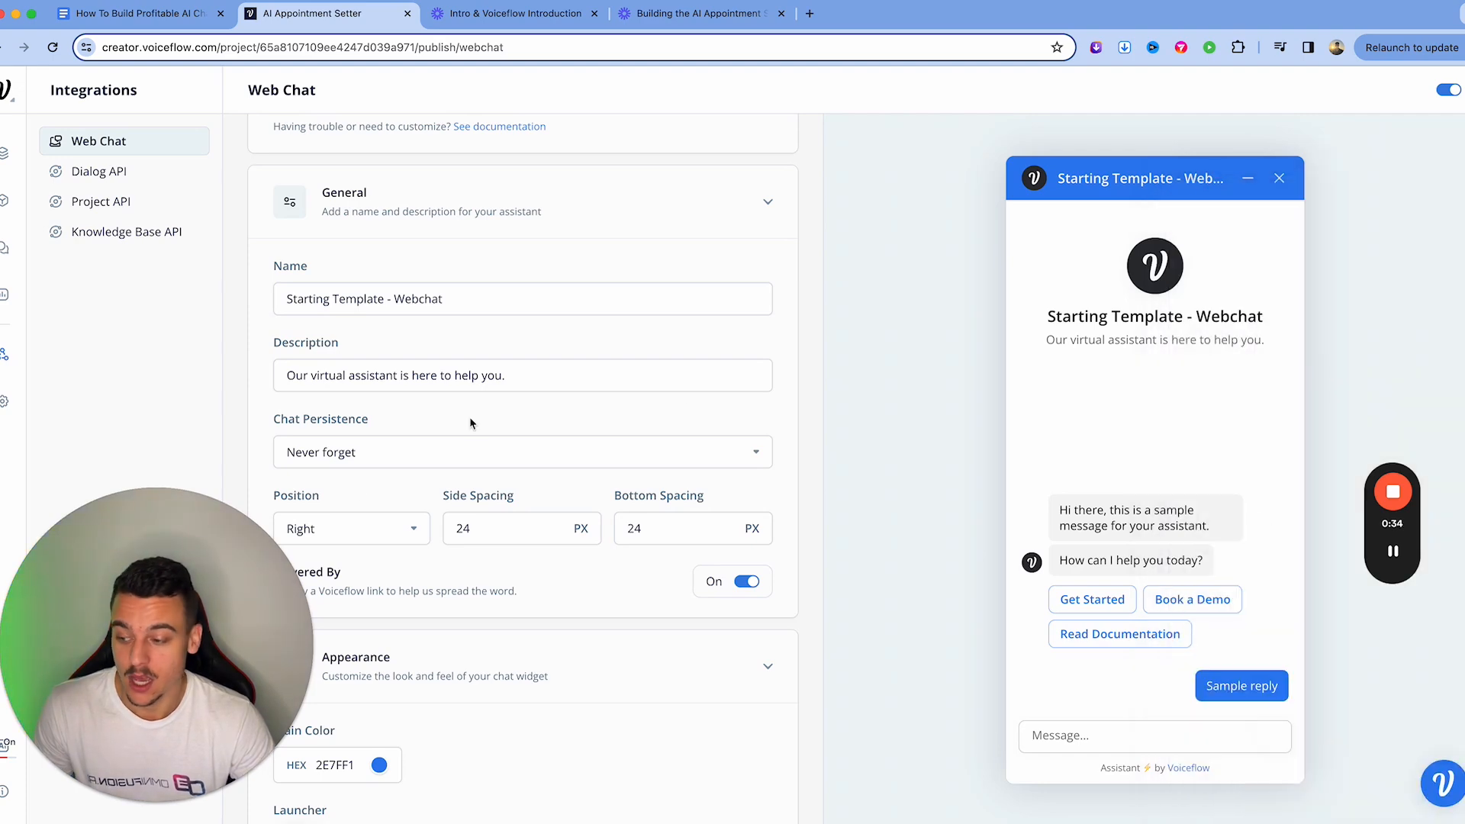
{"action": "scroll", "coordinate": [476, 620], "scroll_direction": "down", "scroll_amount": 5}
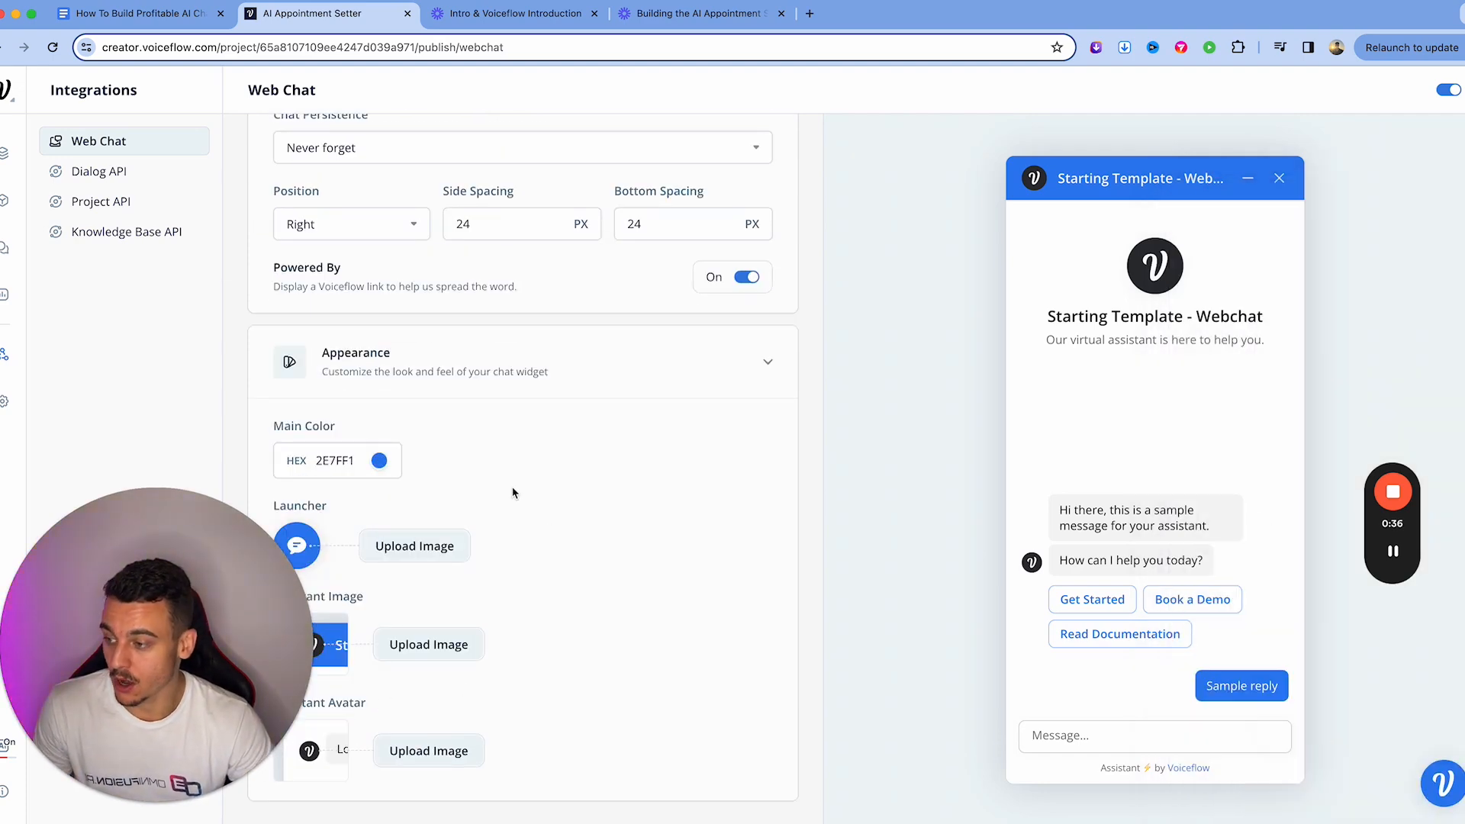
{"action": "scroll", "coordinate": [514, 403], "scroll_direction": "up", "scroll_amount": 5}
{"action": "scroll", "coordinate": [490, 456], "scroll_direction": "up", "scroll_amount": 5}
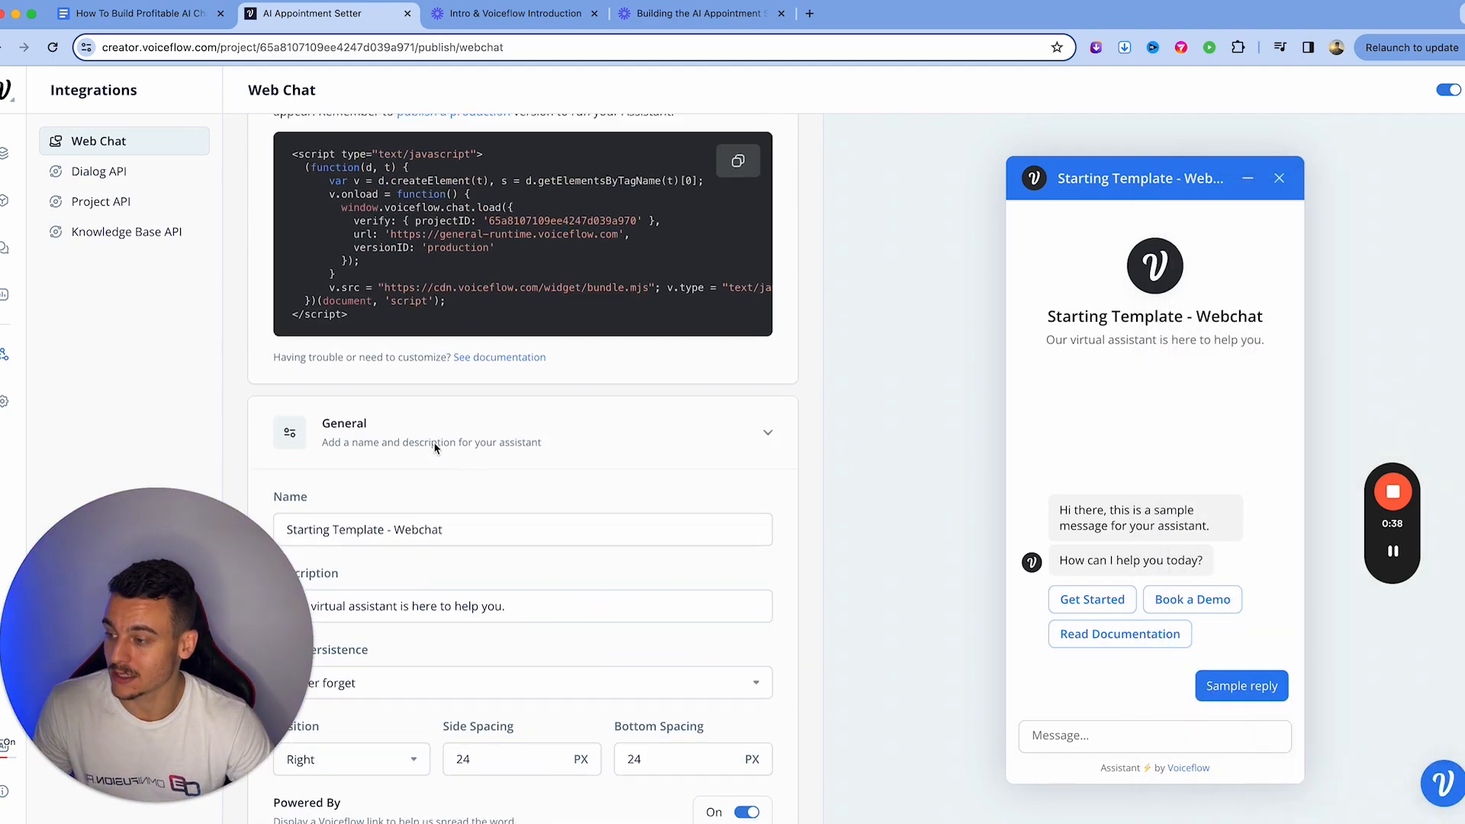
Step: Copy the Web Chat installation code snippet to the clipboard
{"action": "left_click", "coordinate": [733, 308]}
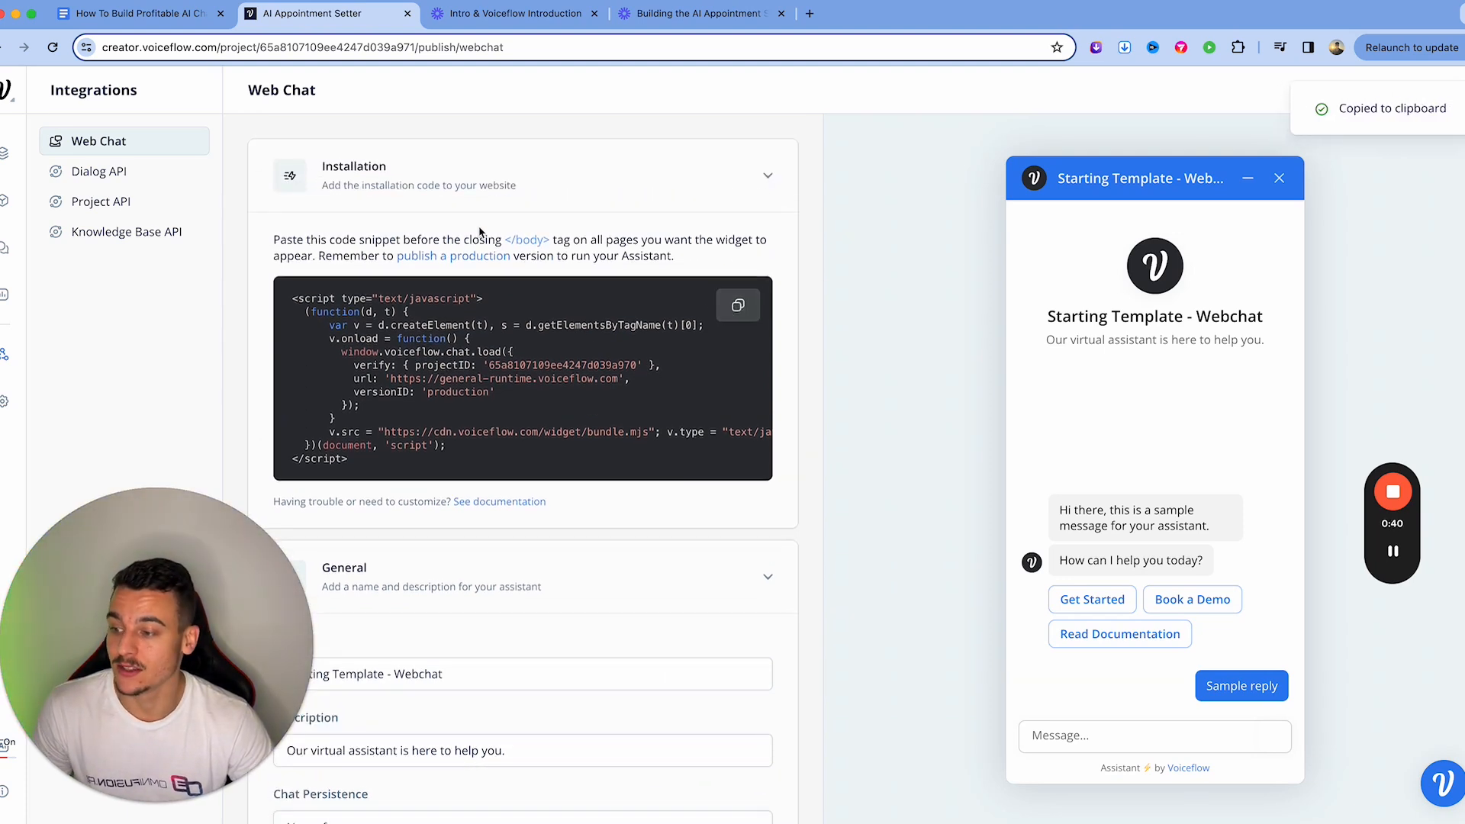
{"action": "left_click_drag", "start_coordinate": [417, 242], "coordinate": [737, 255]}
{"action": "left_click", "coordinate": [737, 260]}
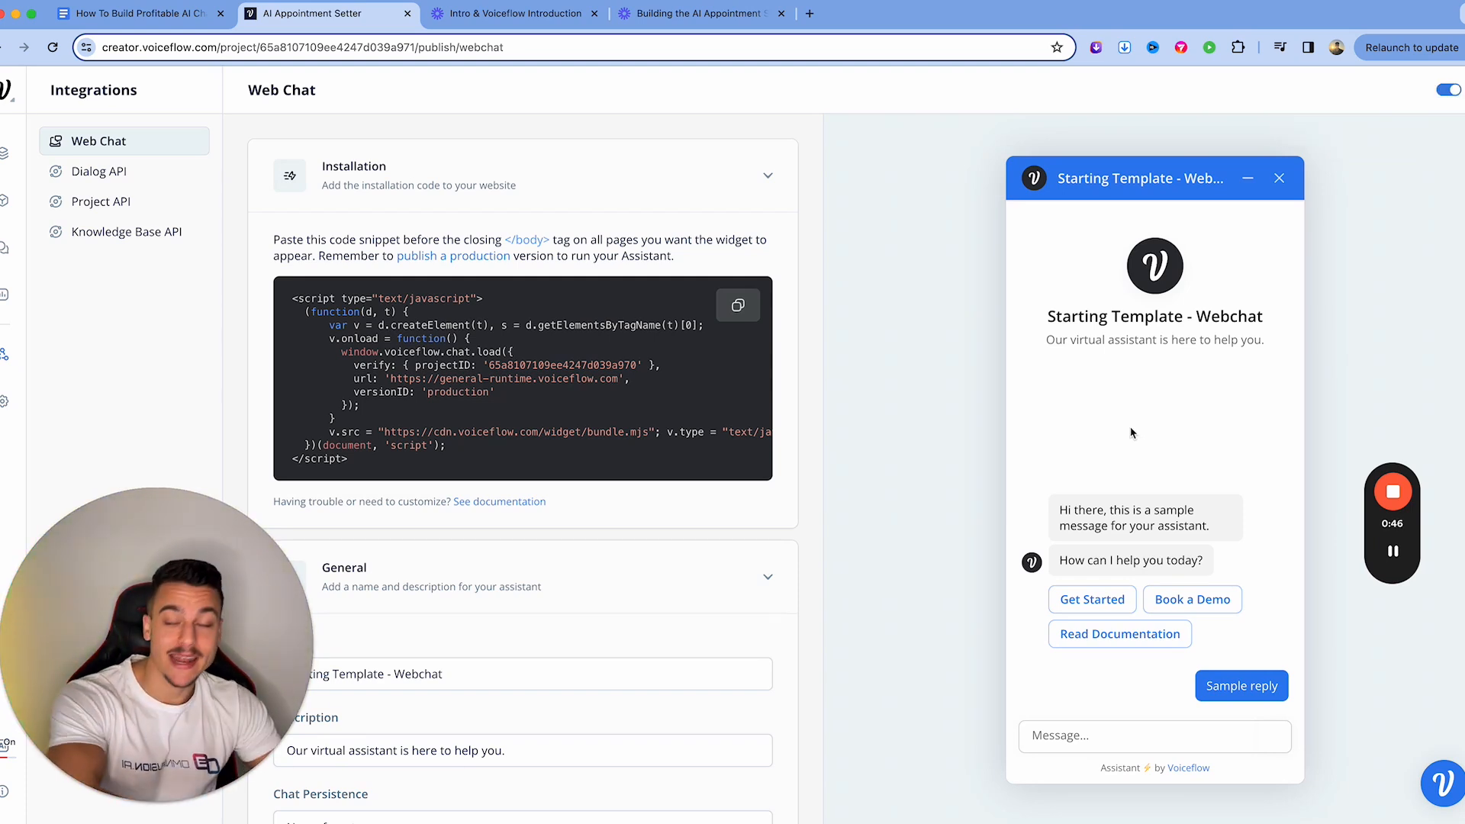
Step: Switch to ManyChat and open the Voiceflow Instagram Integration Template from the YouTube Templates folder for editing
{"action": "left_click", "coordinate": [162, 182]}
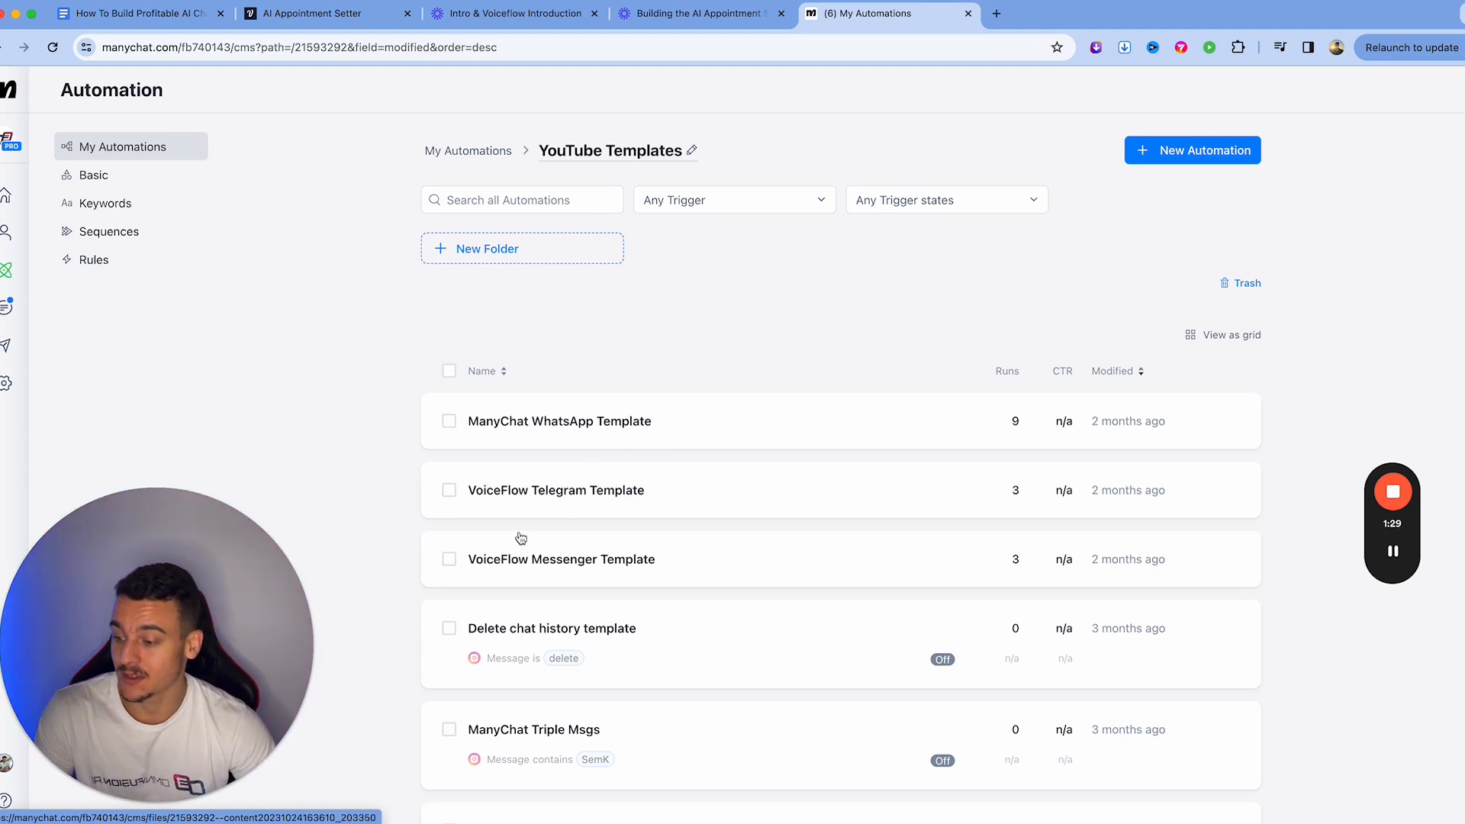
{"action": "scroll", "coordinate": [661, 562], "scroll_direction": "down", "scroll_amount": 5}
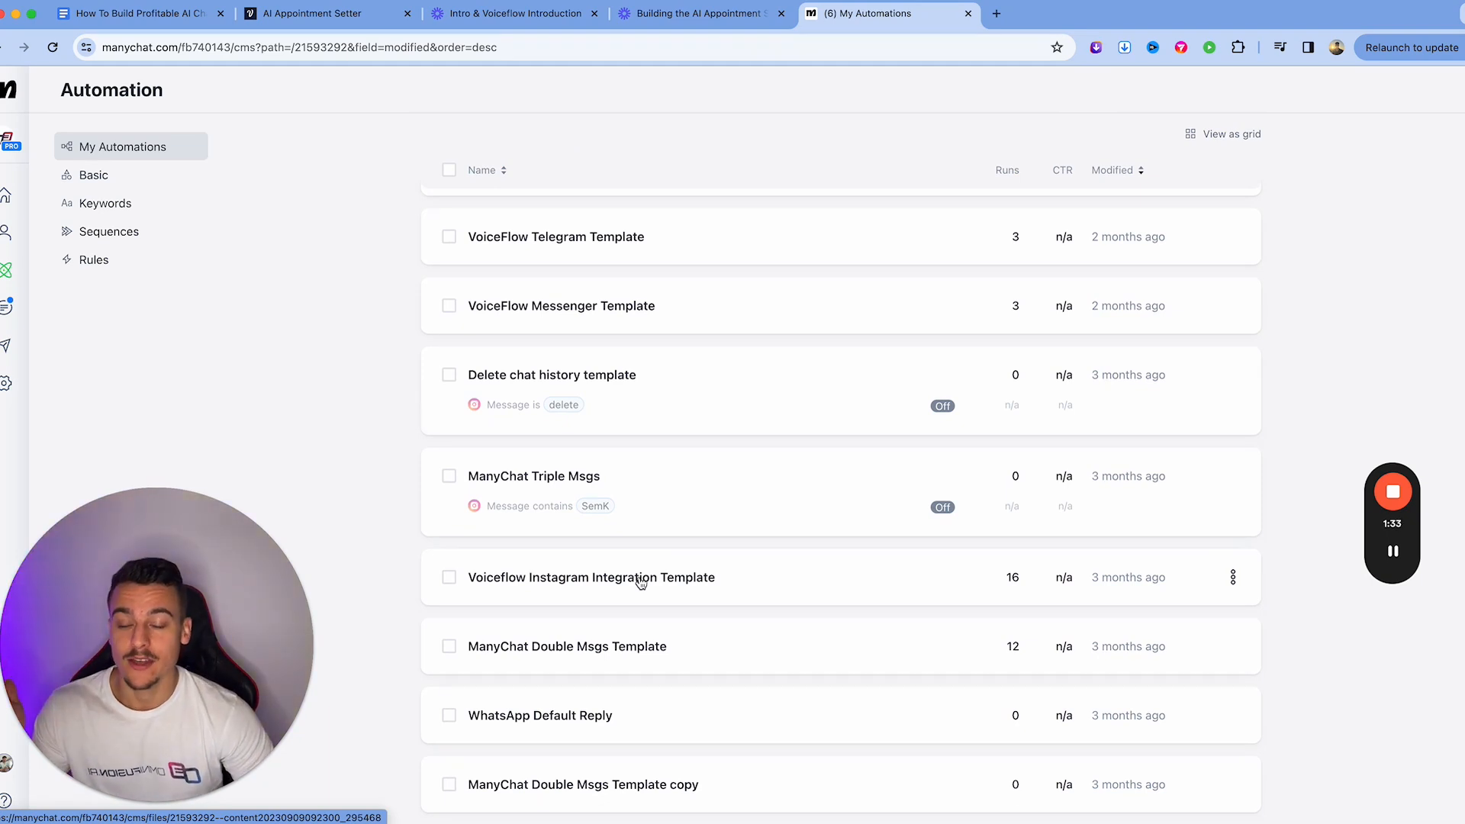
{"action": "left_click", "coordinate": [639, 582]}
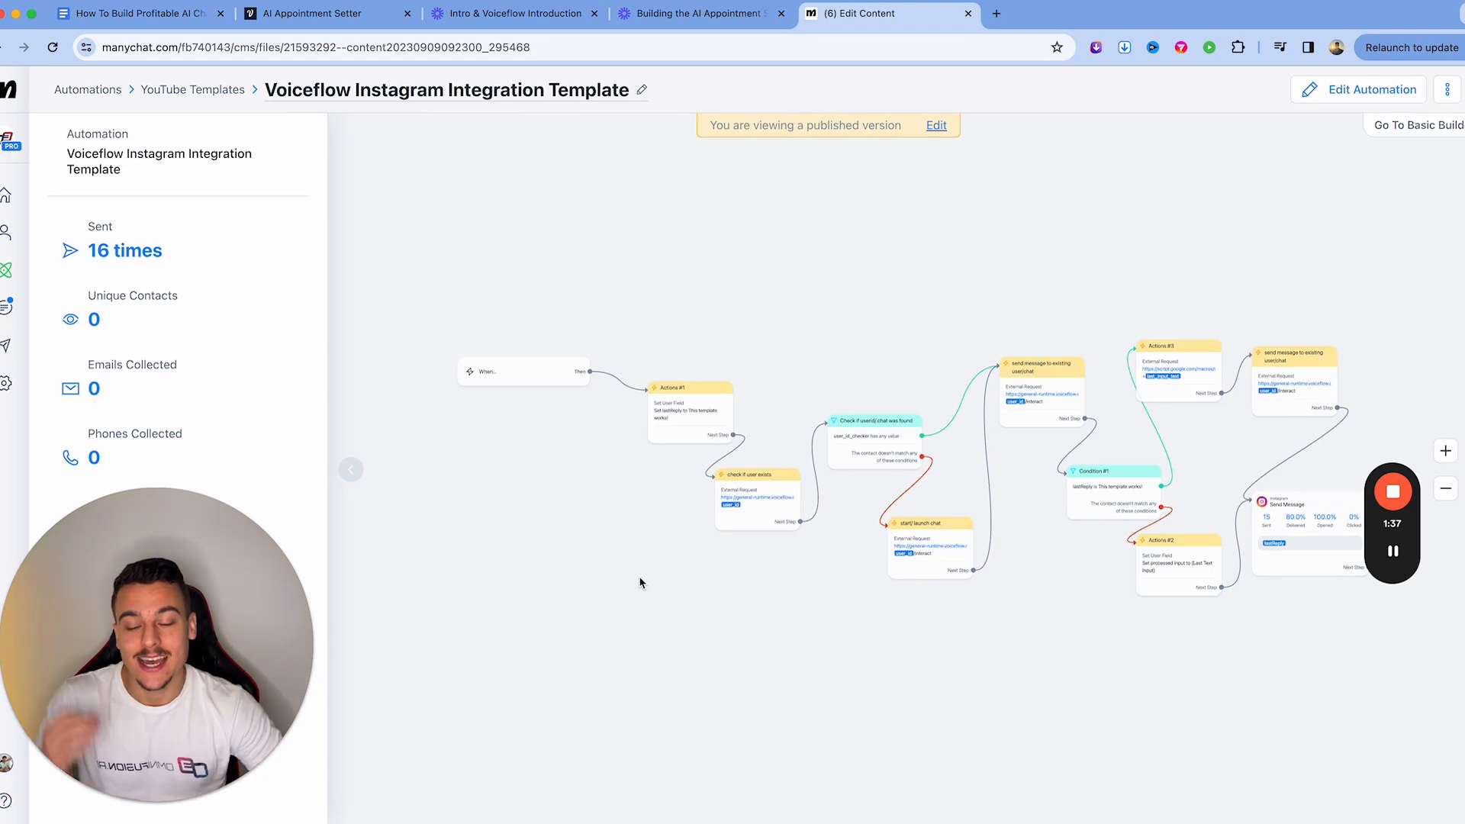
{"action": "left_click", "coordinate": [939, 126]}
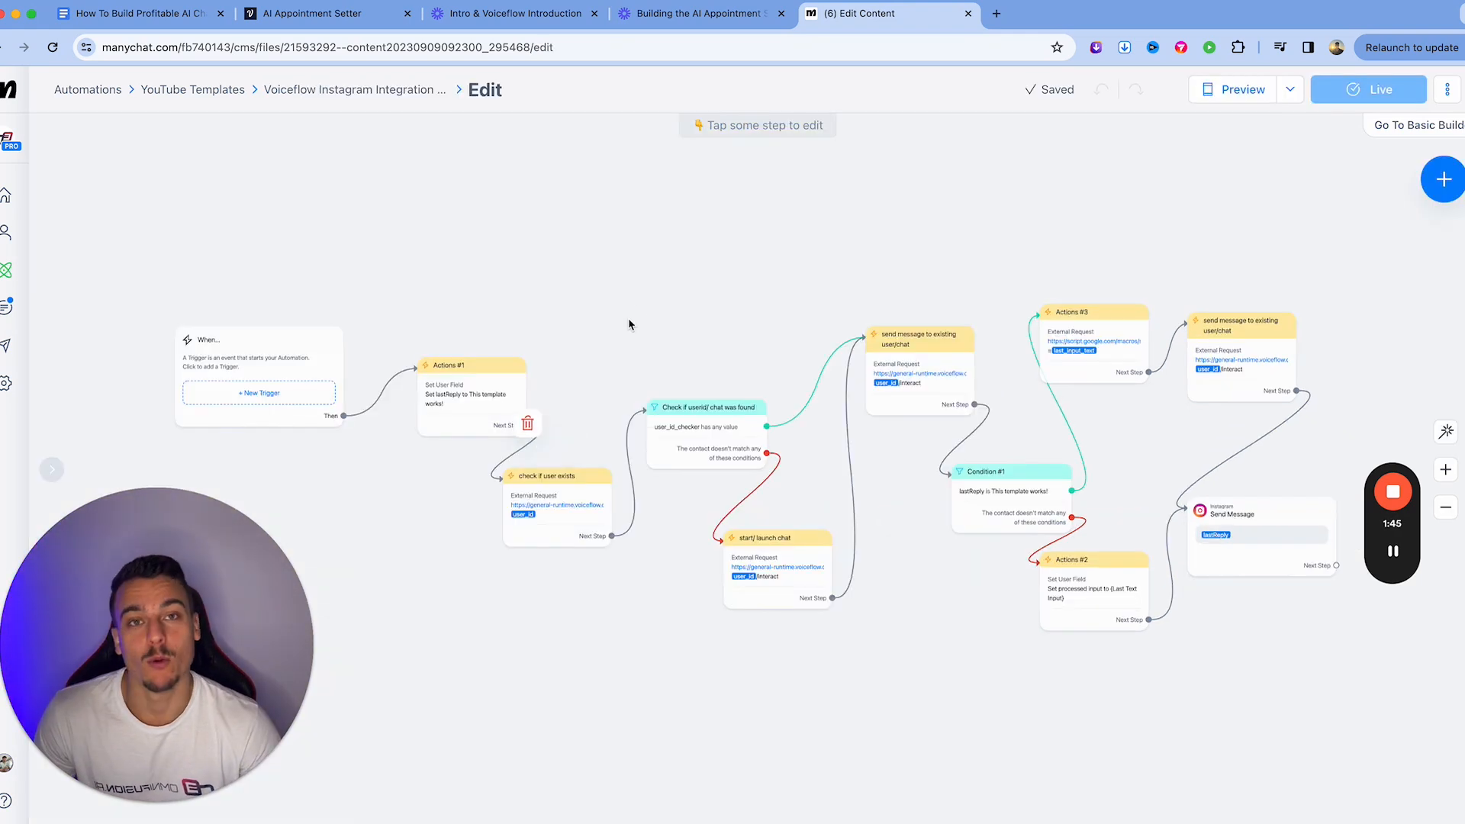
Step: Add an Instagram DM Keyword trigger to the automation that fires when a message contains EMILTEST
{"action": "left_click", "coordinate": [293, 400]}
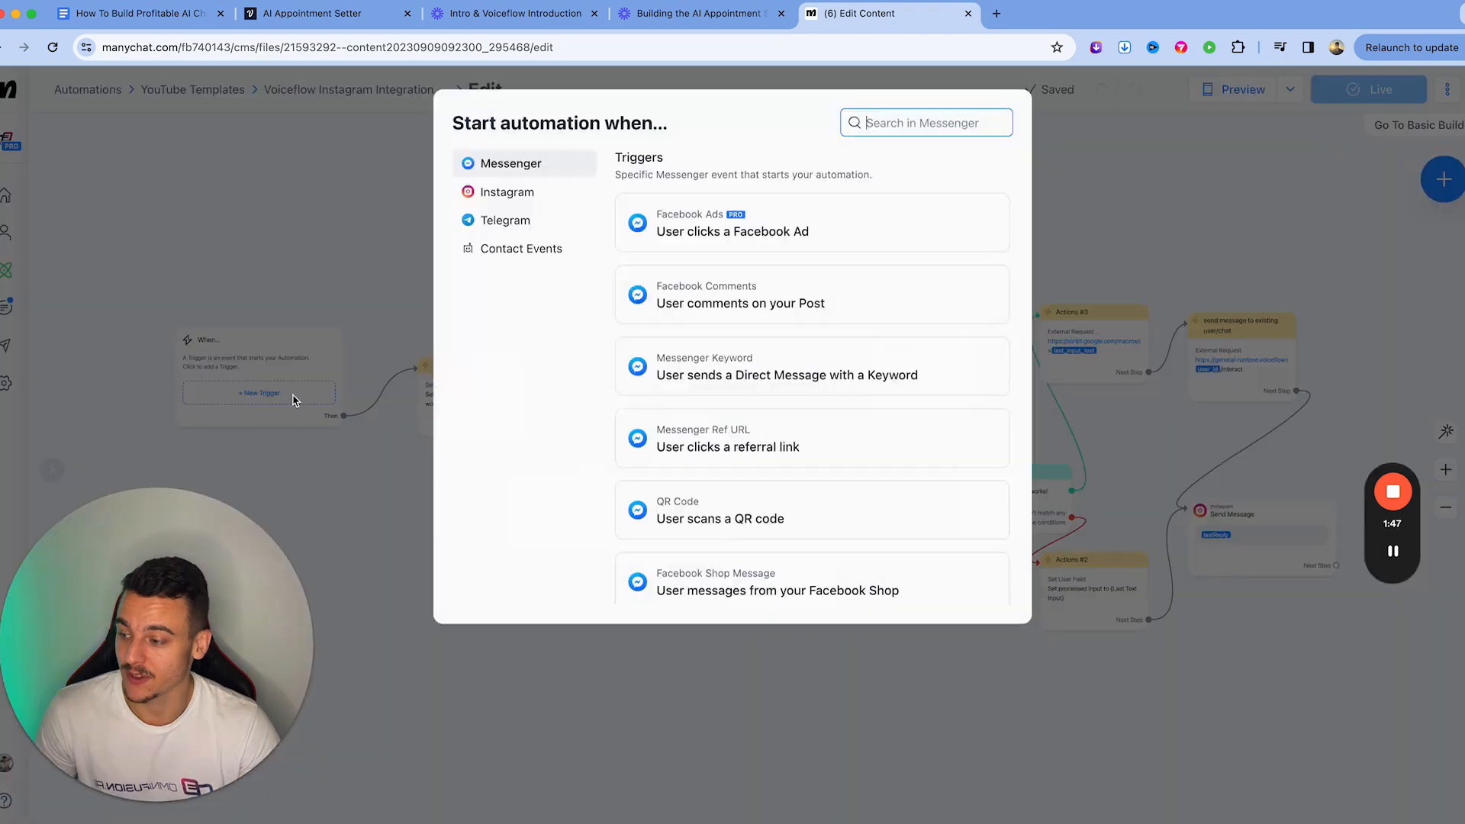
{"action": "left_click", "coordinate": [516, 191]}
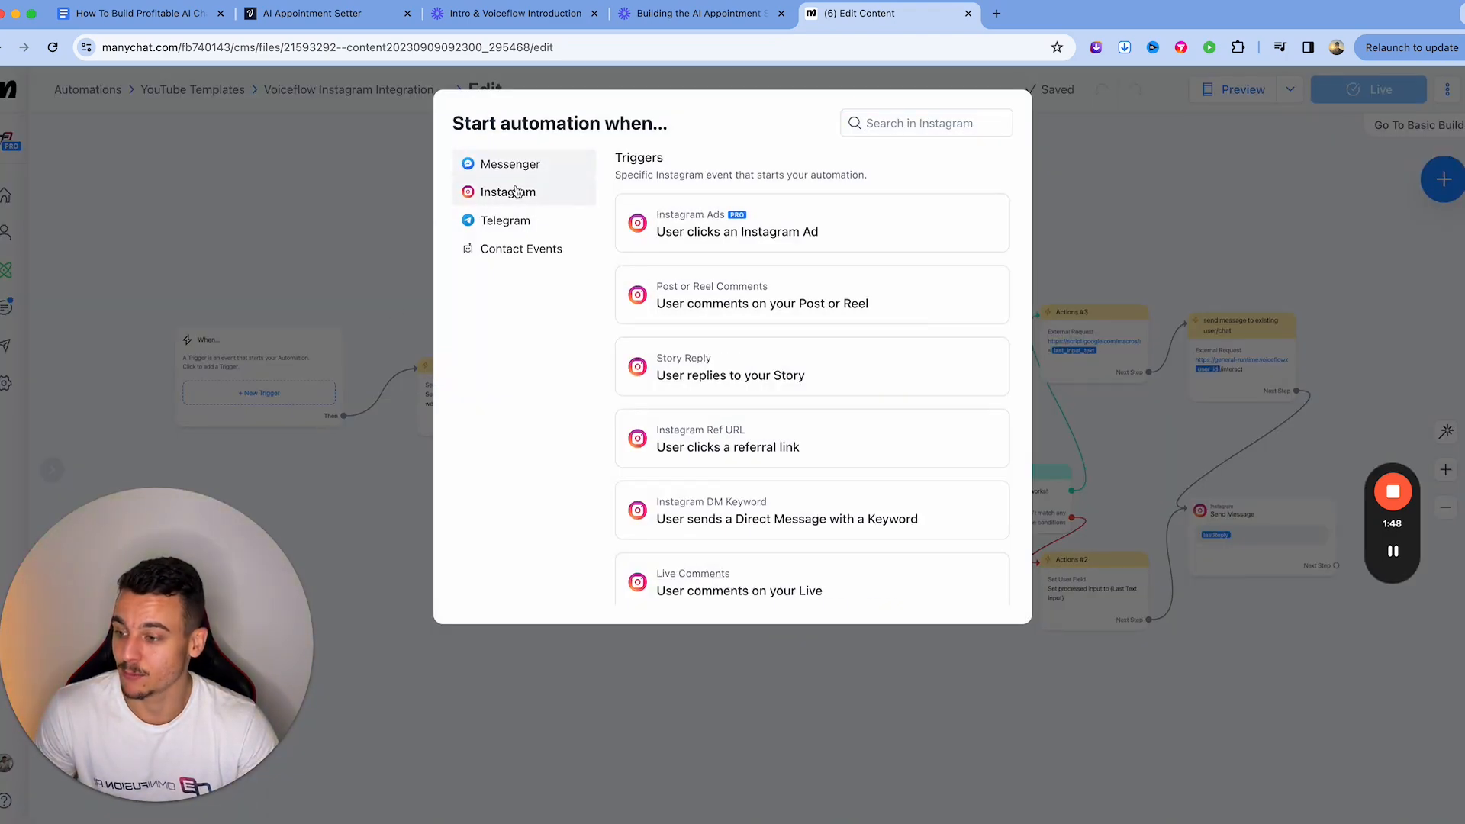
{"action": "left_click", "coordinate": [751, 513]}
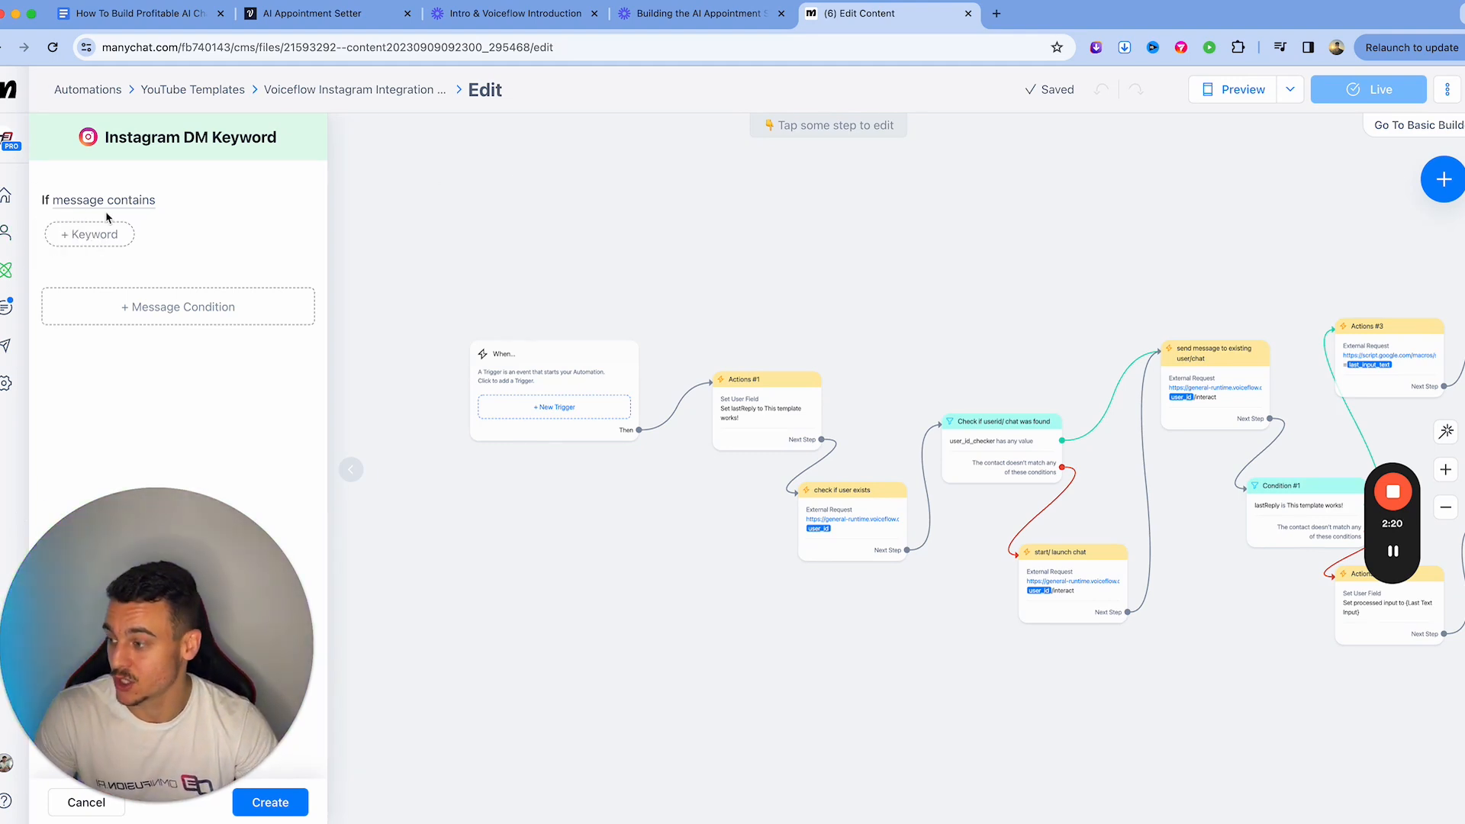
{"action": "left_click", "coordinate": [89, 234]}
{"action": "type", "text": "EMI"}
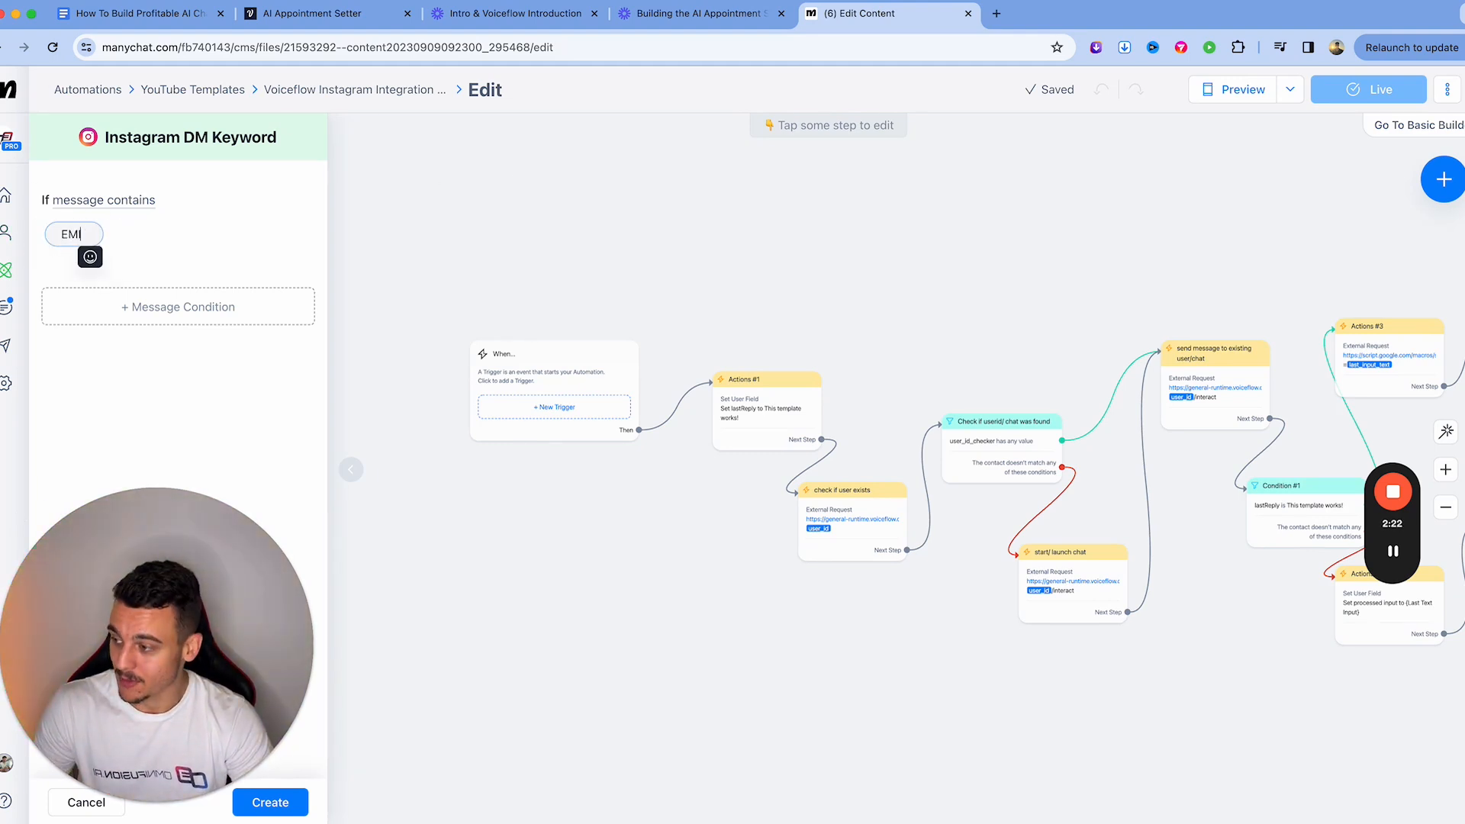
{"action": "type", "text": "LTEST"}
{"action": "key", "text": "Return"}
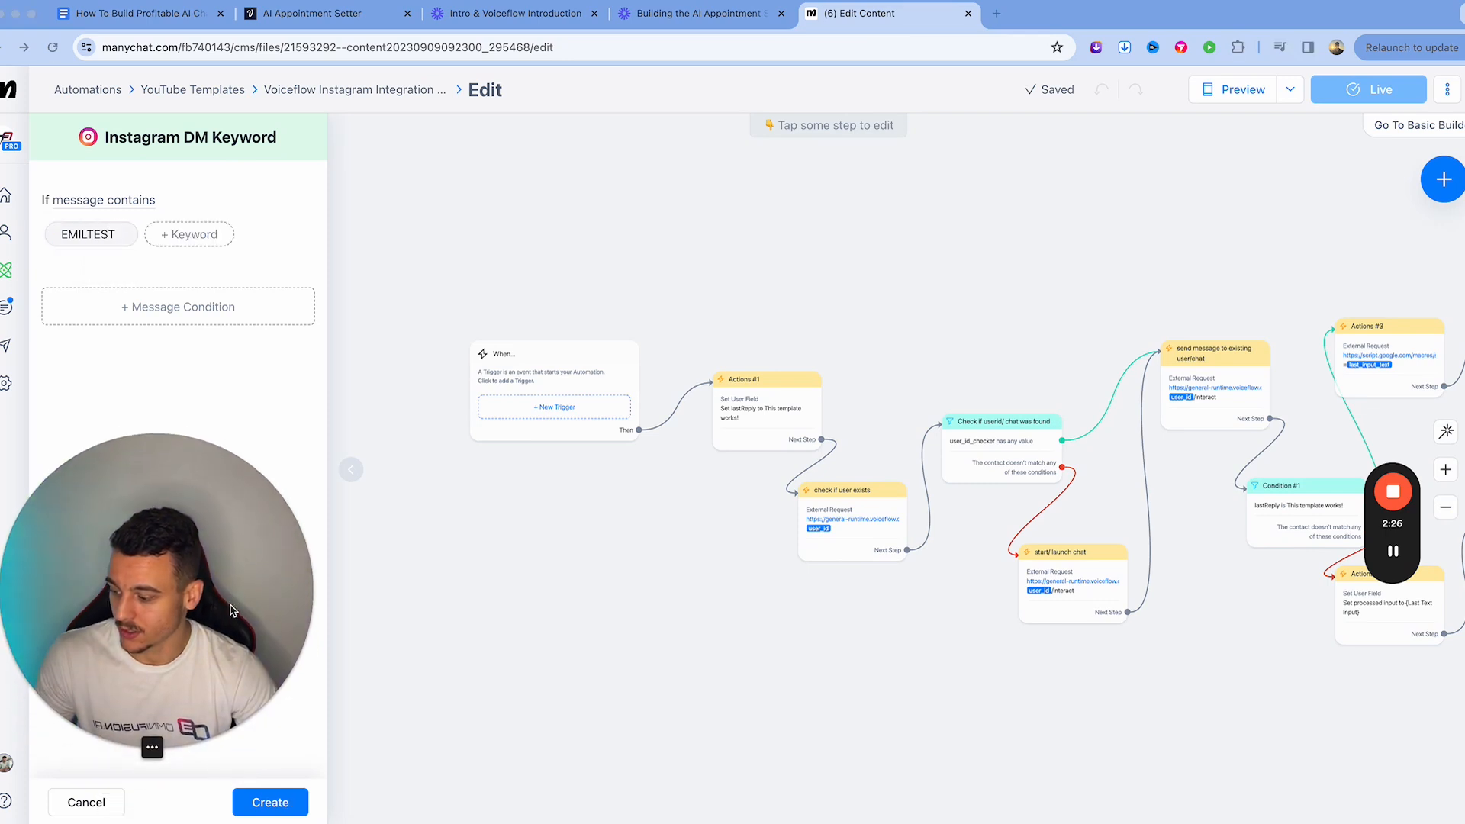
{"action": "left_click", "coordinate": [270, 802]}
{"action": "left_click", "coordinate": [636, 603]}
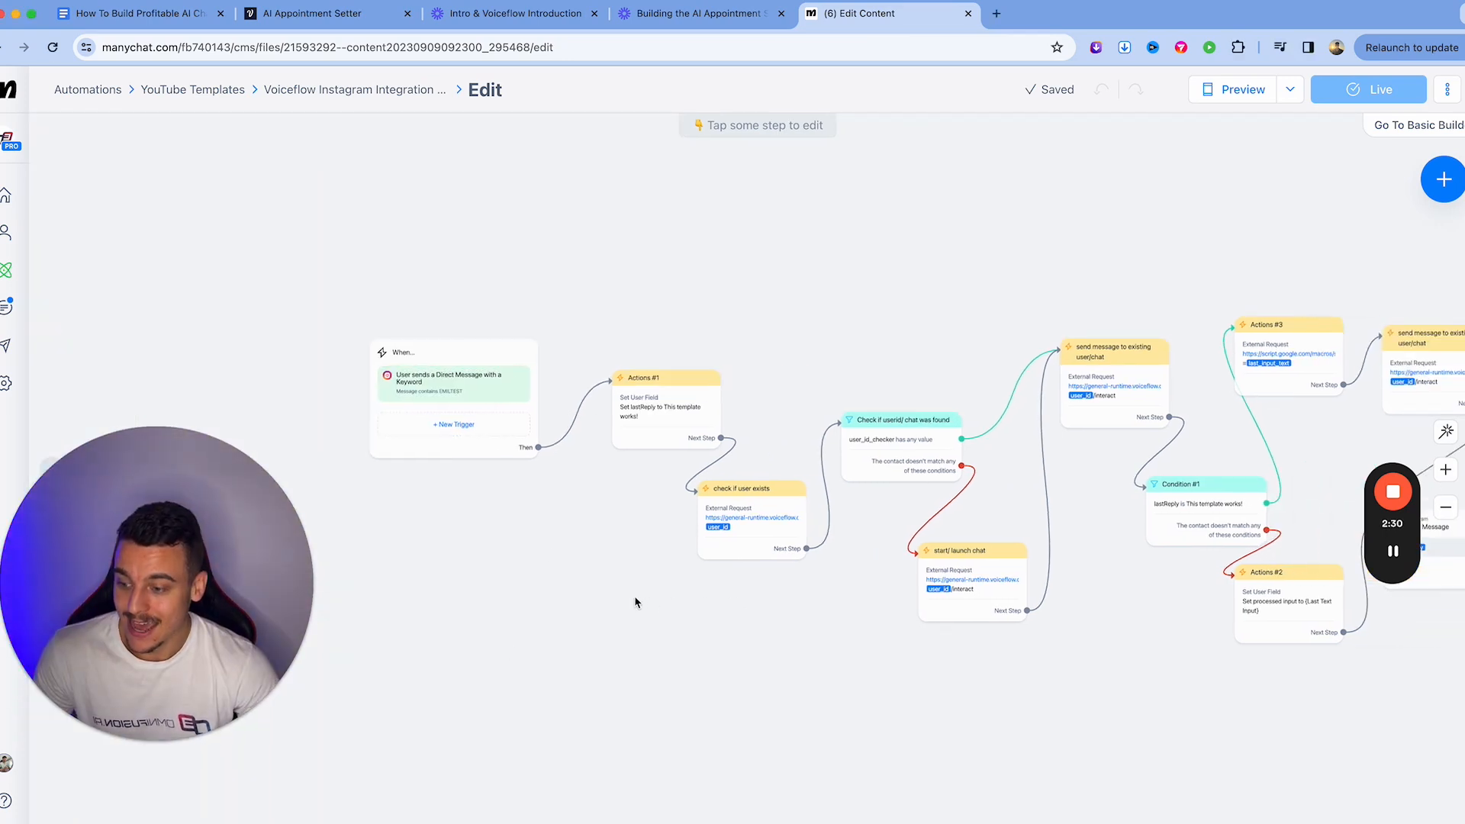
Step: Open the external request in the "check if user exists" step and examine its Authorization and versionID header placeholders
{"action": "scroll", "coordinate": [458, 406], "scroll_direction": "up", "scroll_amount": 5}
{"action": "scroll", "coordinate": [458, 406], "scroll_direction": "down", "scroll_amount": 5}
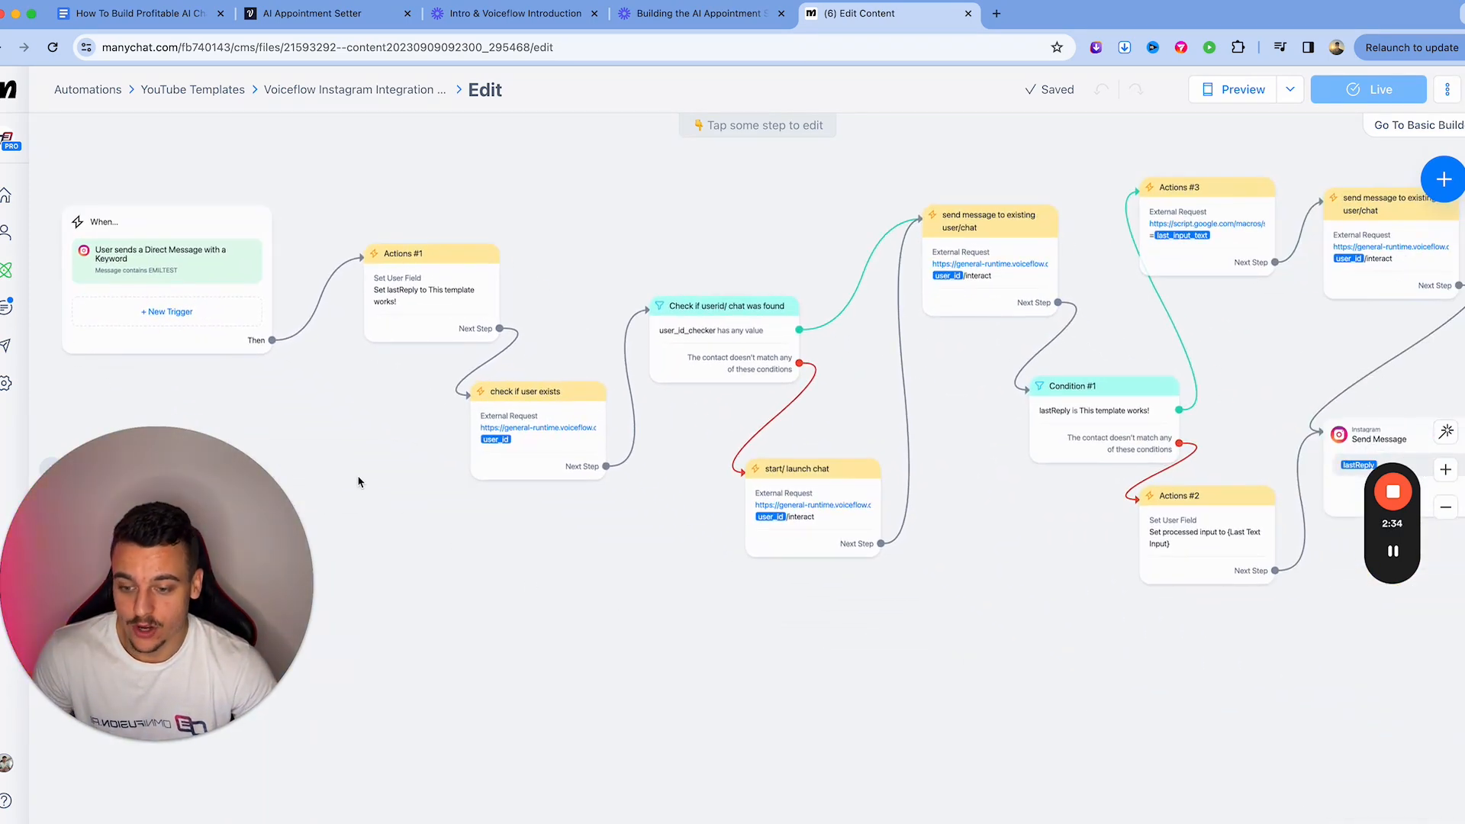
{"action": "scroll", "coordinate": [359, 482], "scroll_direction": "down", "scroll_amount": 3}
{"action": "left_click", "coordinate": [465, 464]}
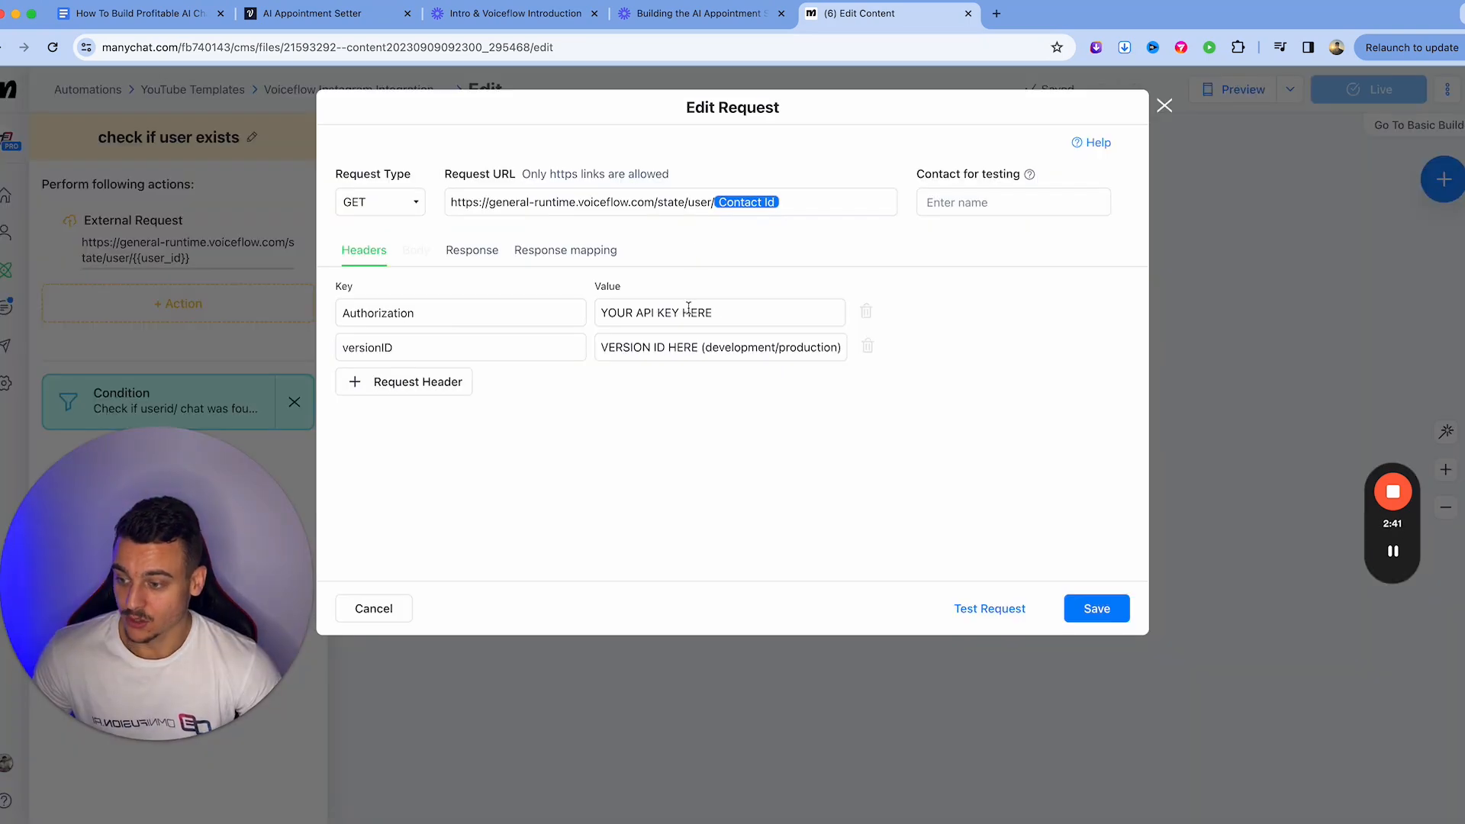
{"action": "left_click_drag", "start_coordinate": [734, 313], "coordinate": [601, 312]}
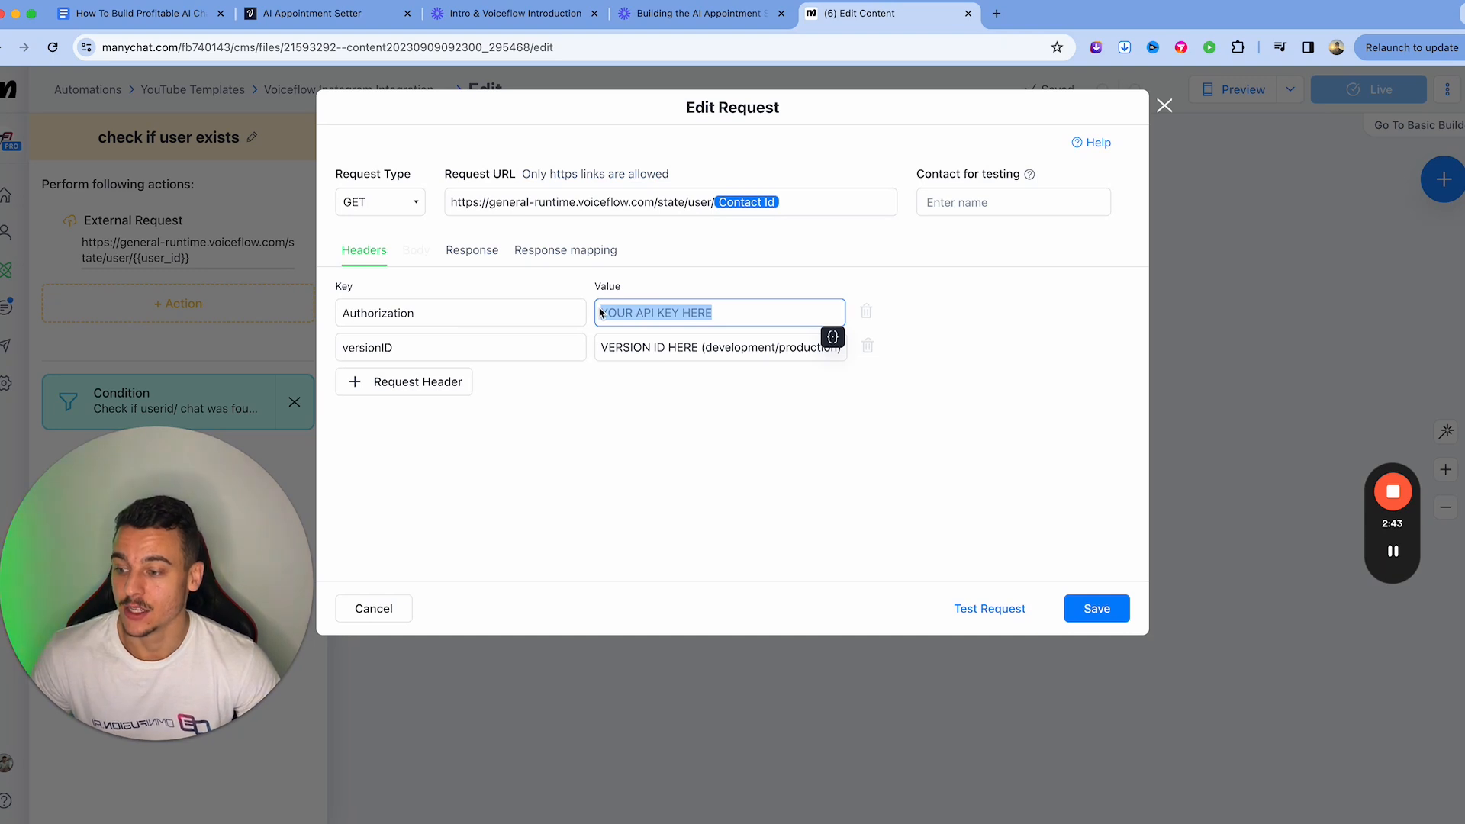
{"action": "left_click", "coordinate": [703, 336]}
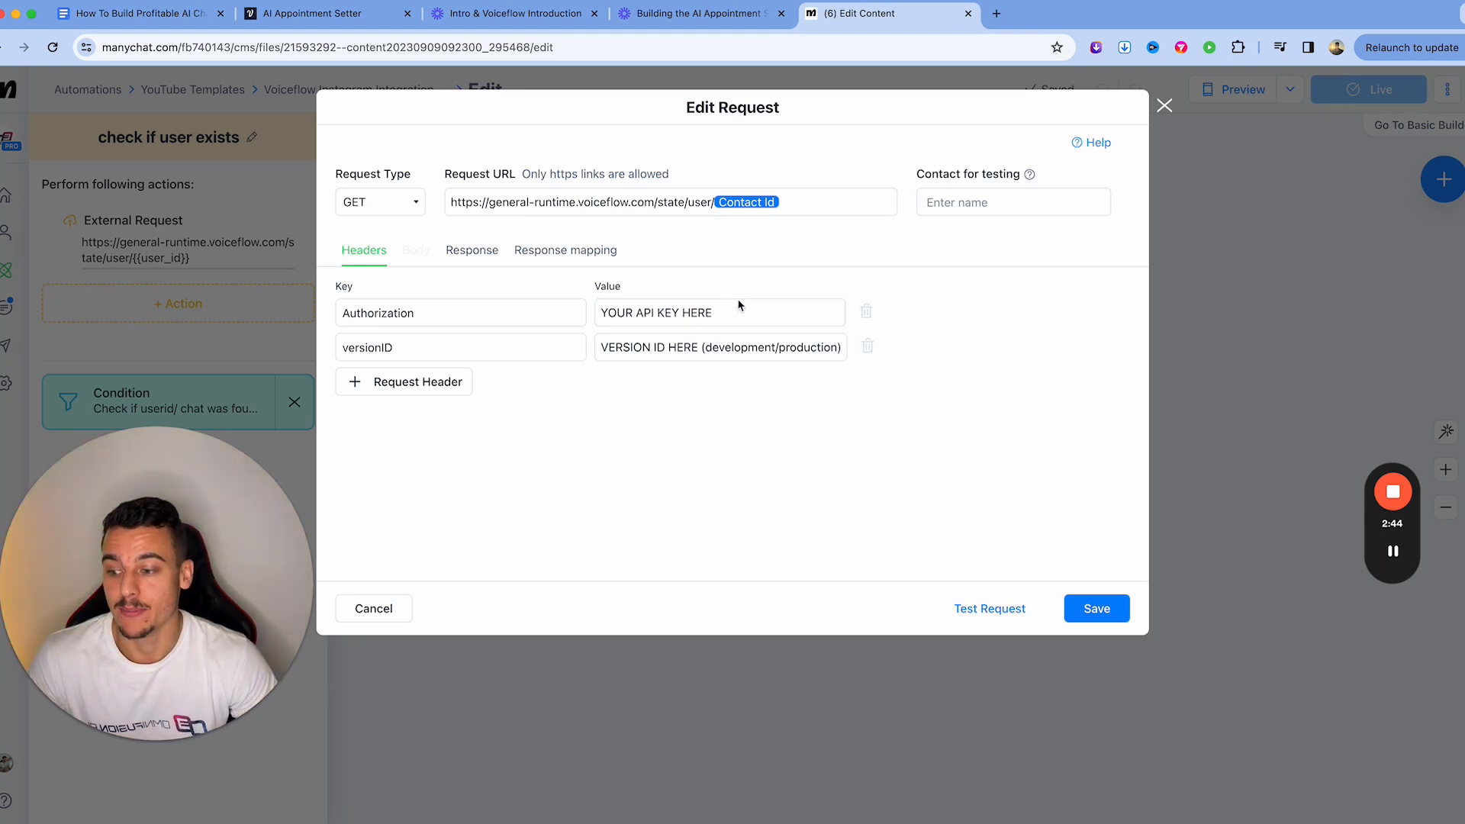
Step: Set the versionID header of the "check if user exists" request to production
{"action": "triple_click", "coordinate": [696, 339]}
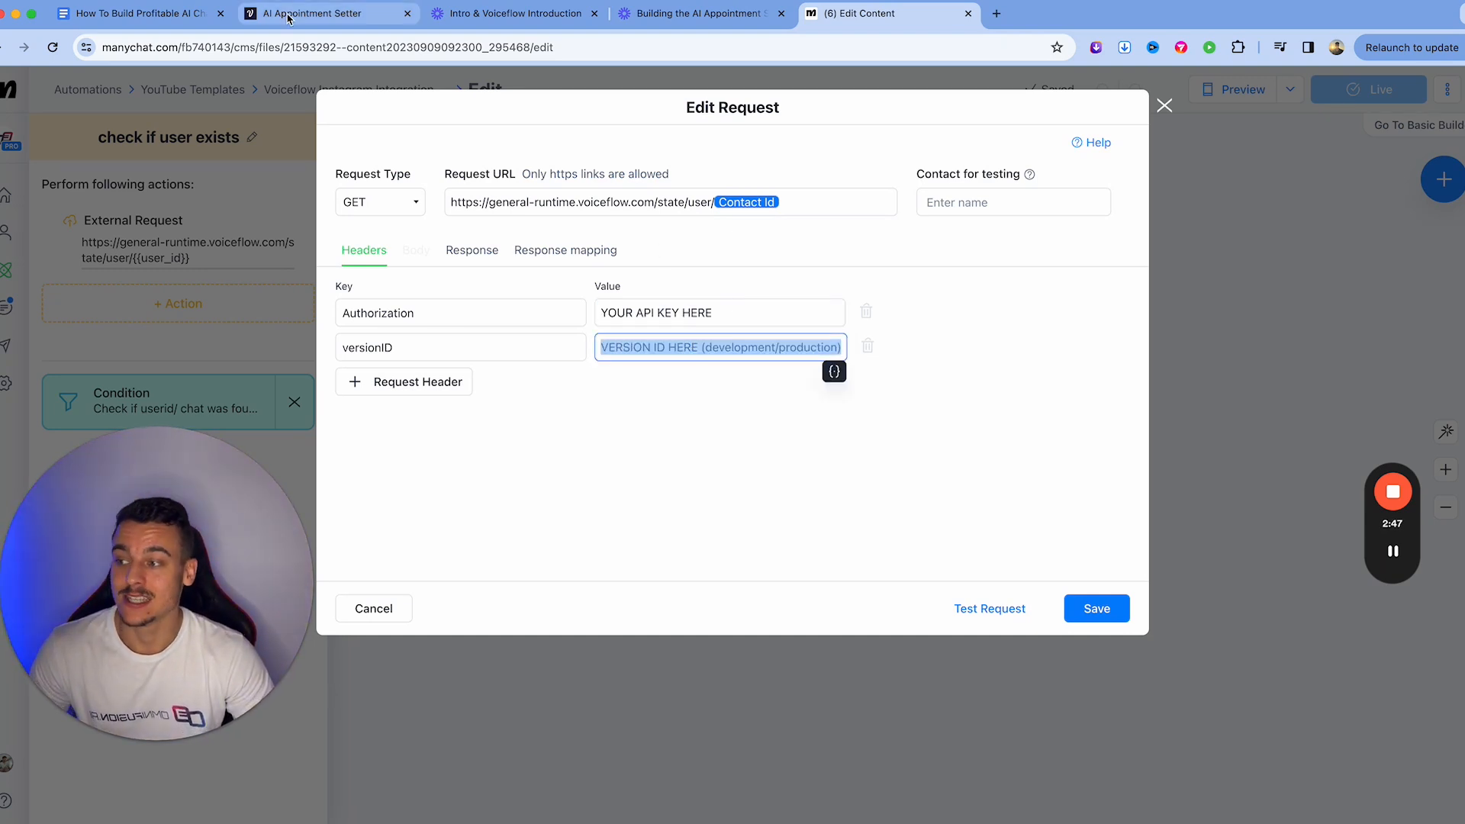
{"action": "left_click", "coordinate": [313, 13]}
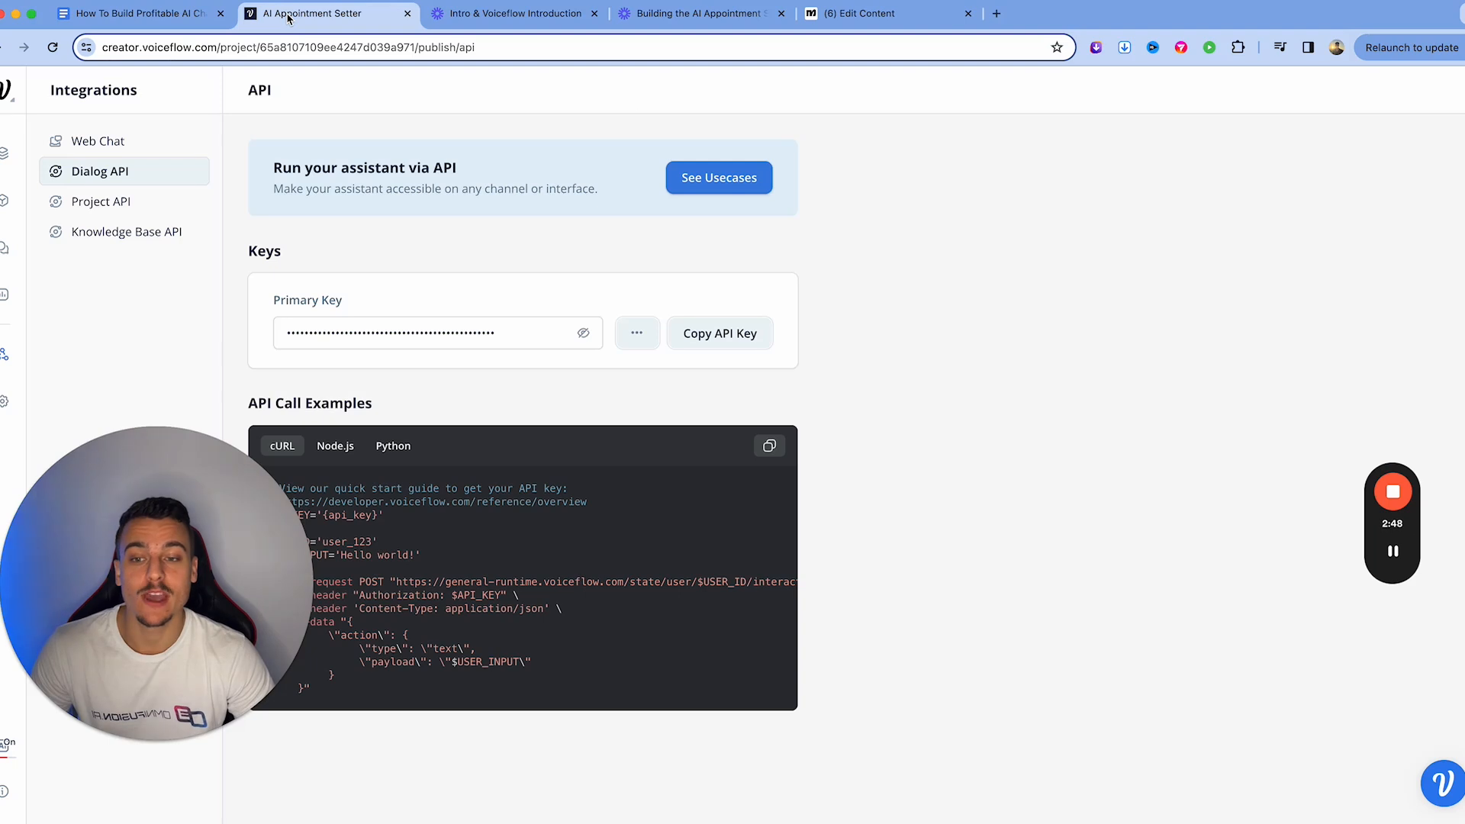
{"action": "left_click", "coordinate": [900, 15]}
{"action": "triple_click", "coordinate": [648, 347]}
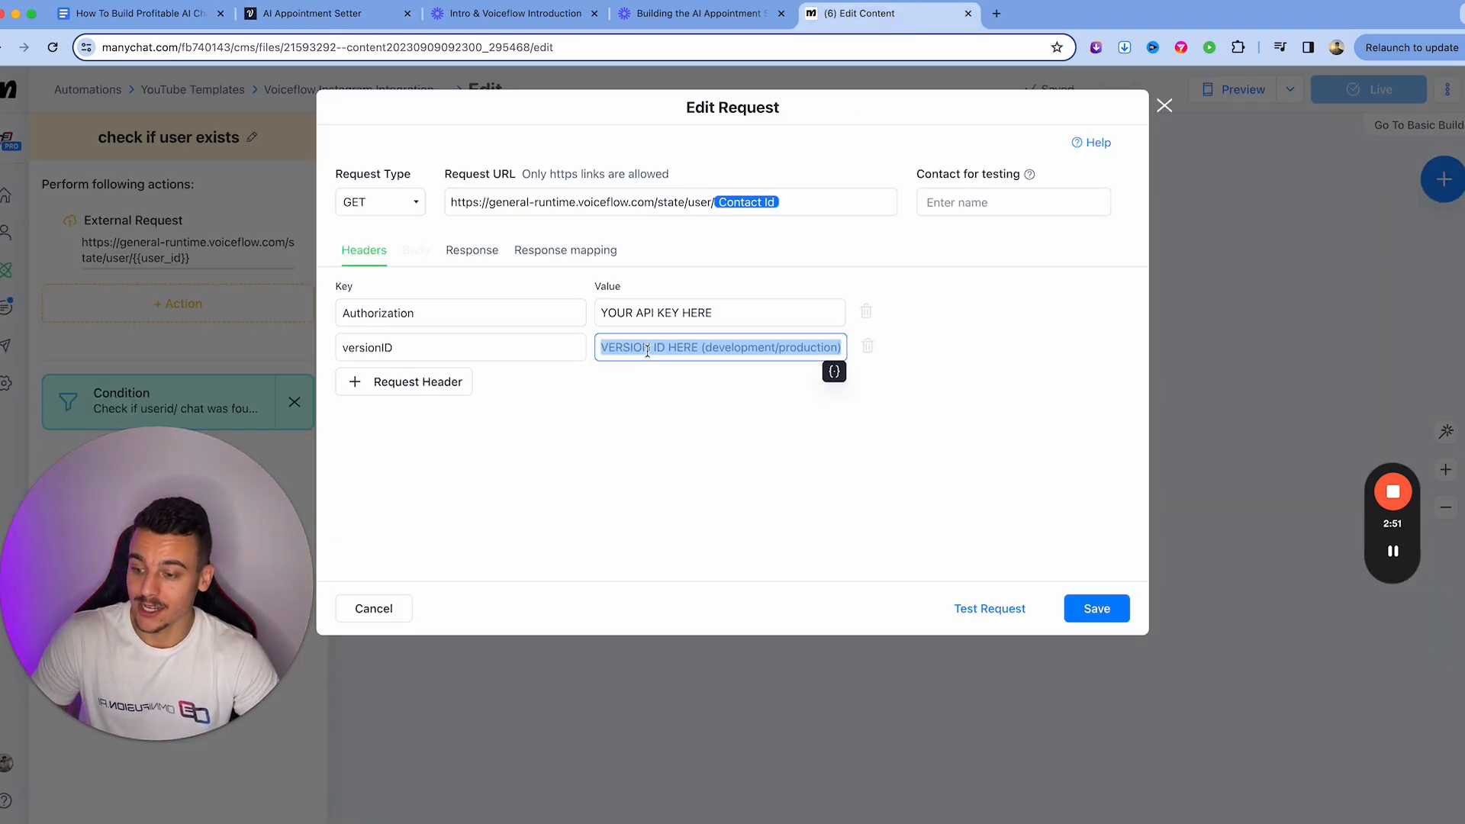
{"action": "type", "text": "production"}
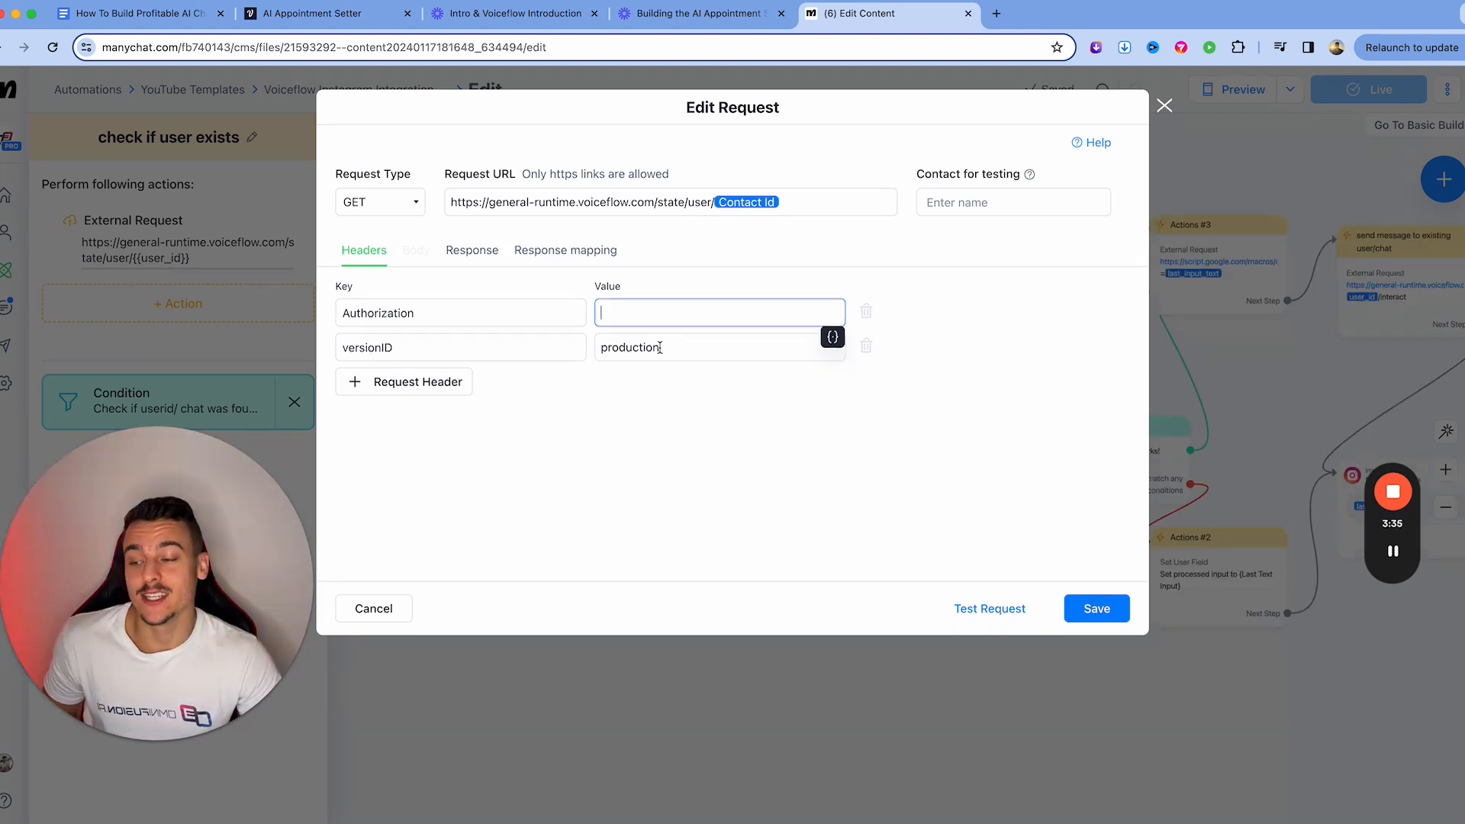
Step: Copy the Dialog API primary key from Voiceflow, paste it as the Authorization value of the ManyChat request, and save the request
{"action": "left_click", "coordinate": [320, 13]}
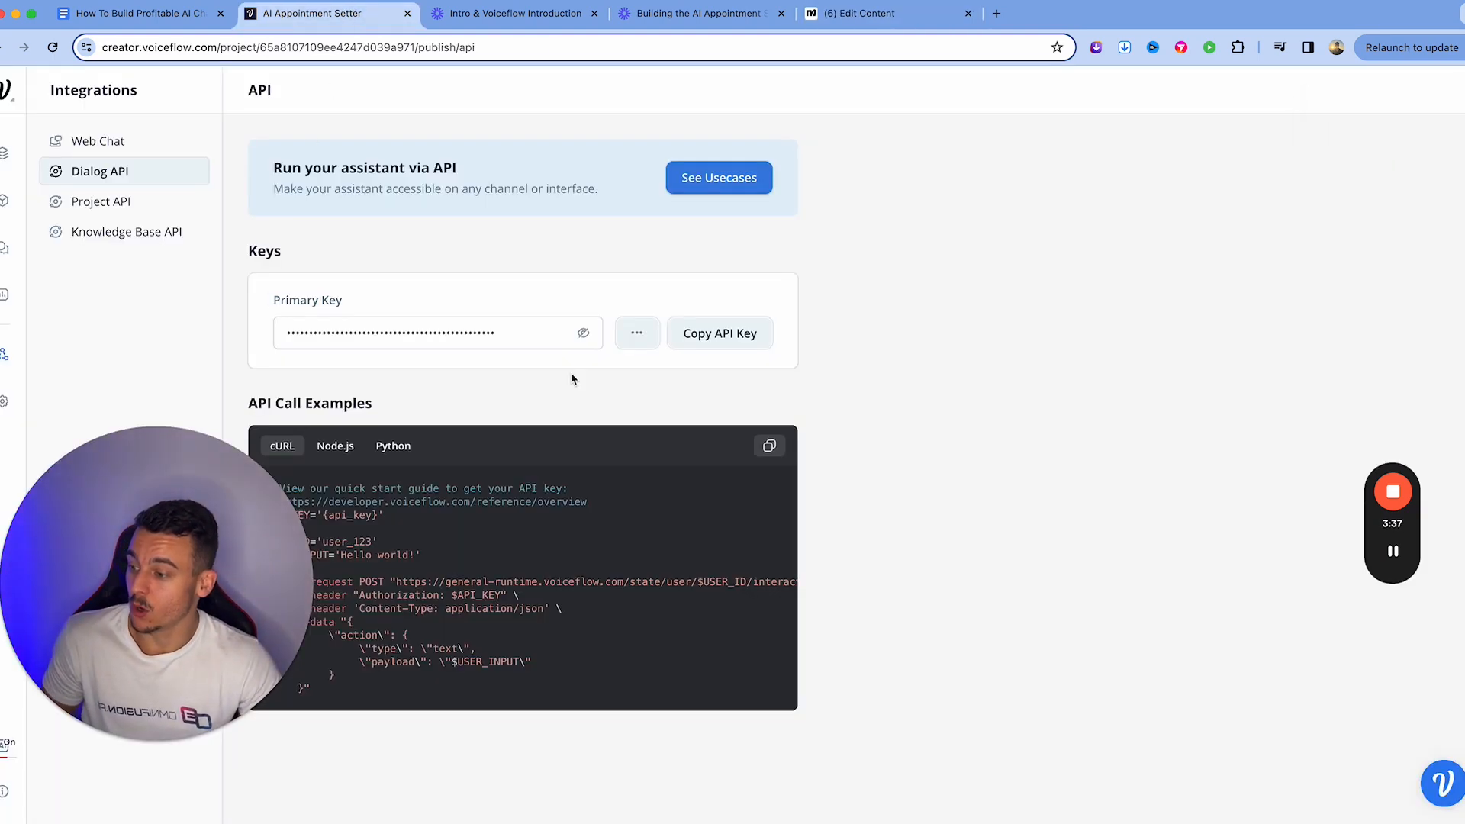
{"action": "left_click", "coordinate": [744, 336]}
{"action": "left_click", "coordinate": [862, 13]}
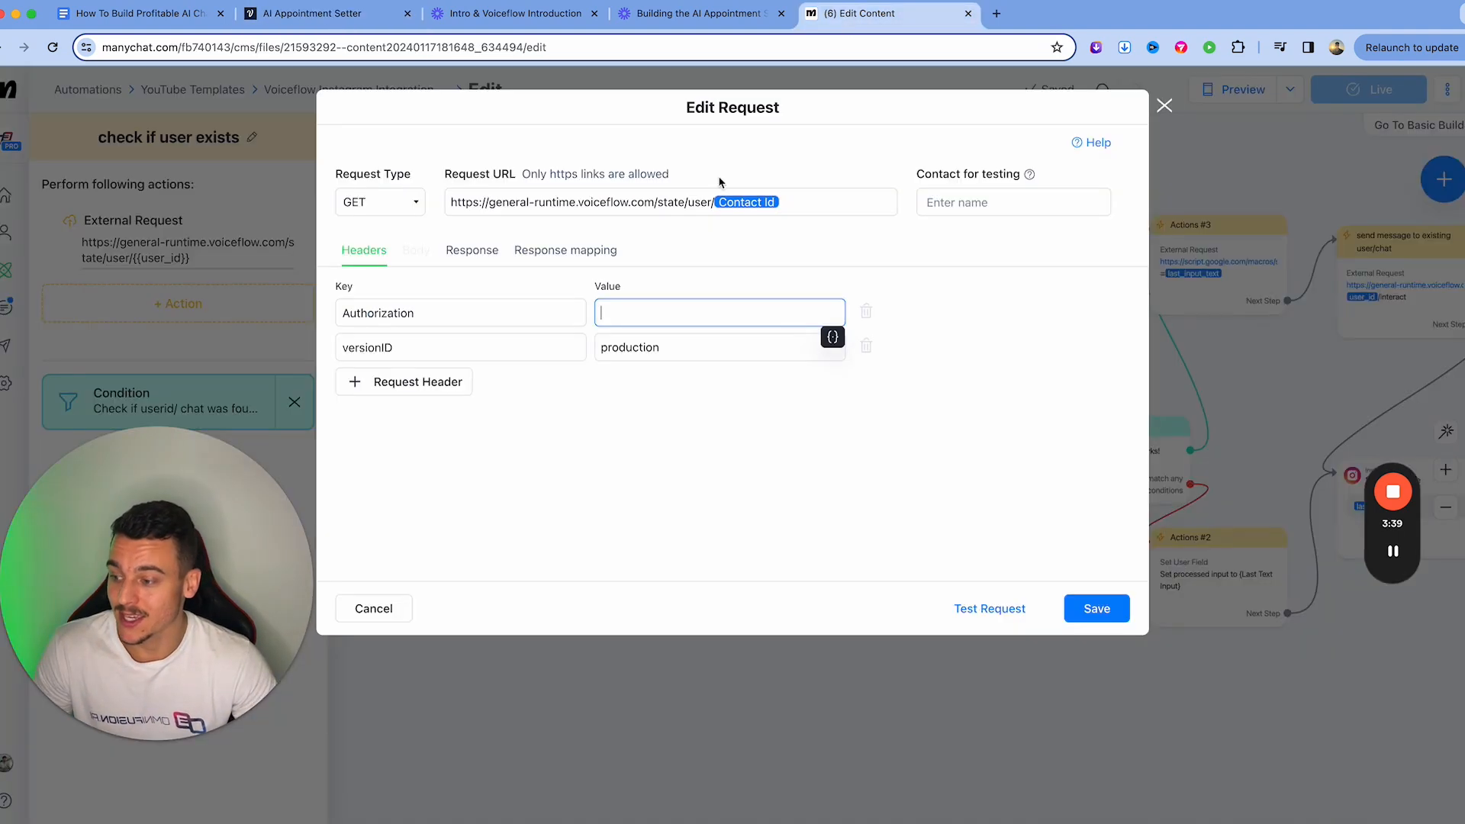
{"action": "key", "text": "super+v"}
{"action": "left_click", "coordinate": [763, 446]}
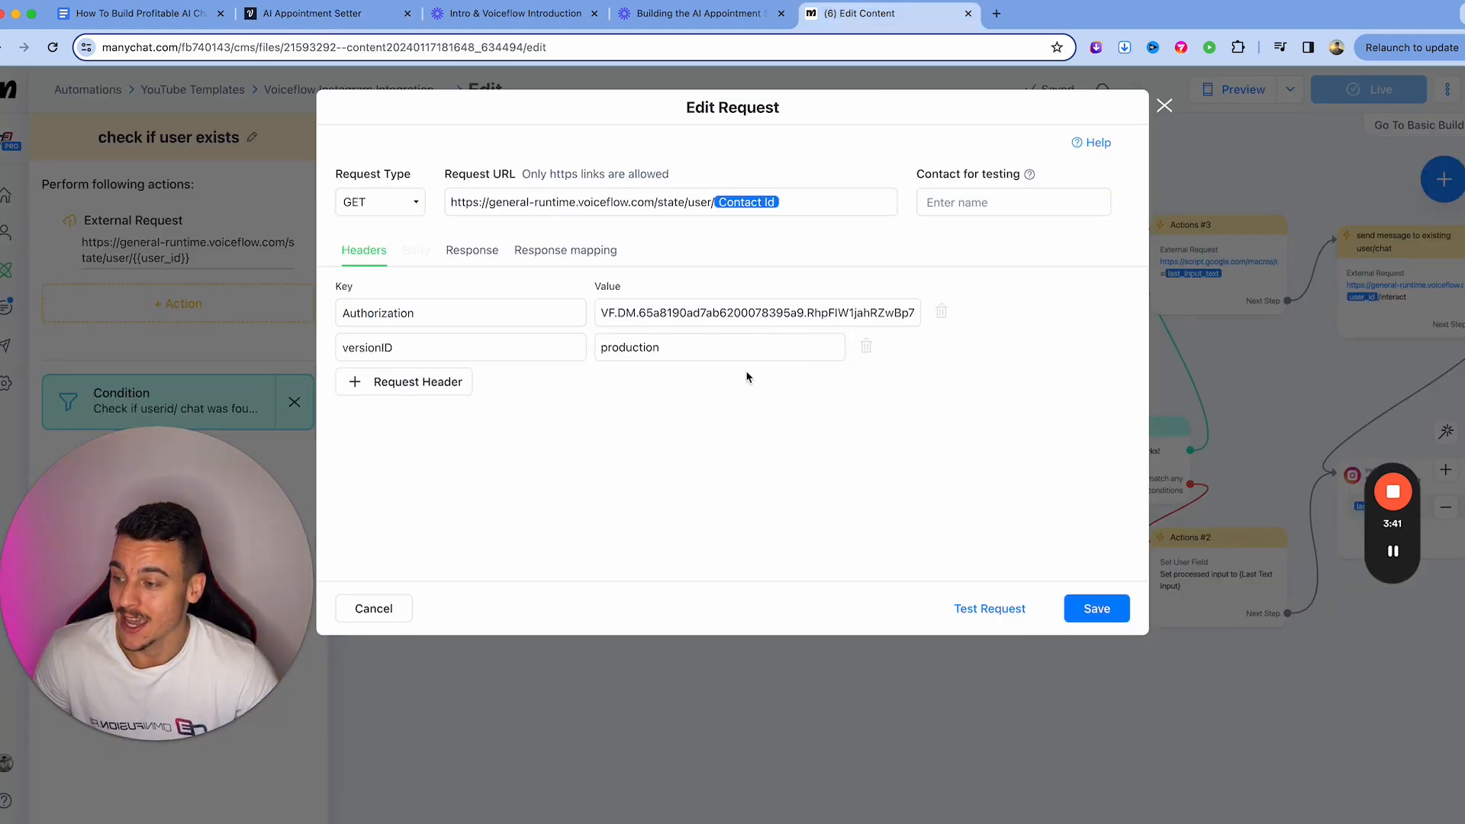
{"action": "triple_click", "coordinate": [751, 312]}
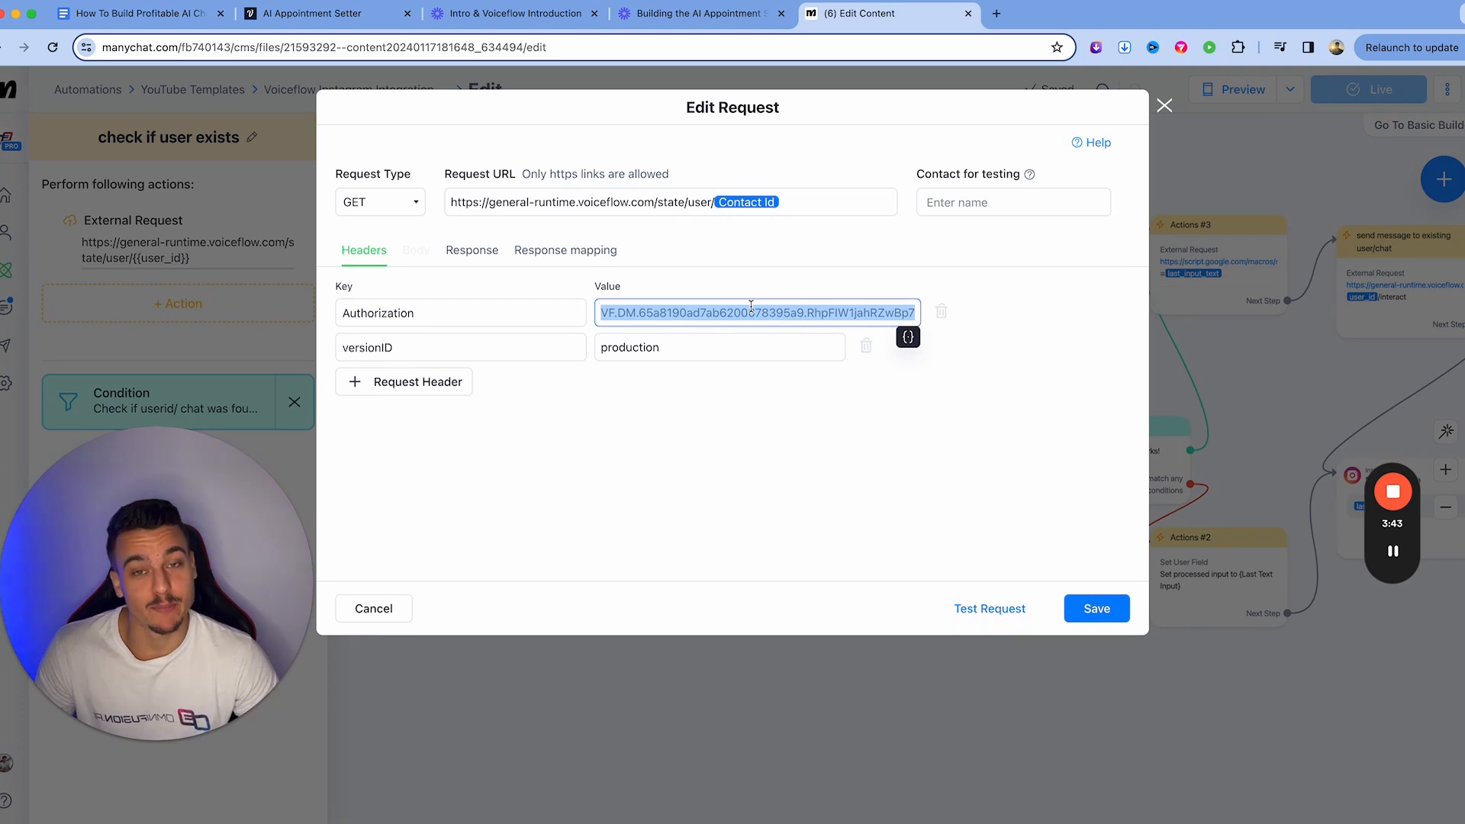
{"action": "left_click", "coordinate": [770, 275]}
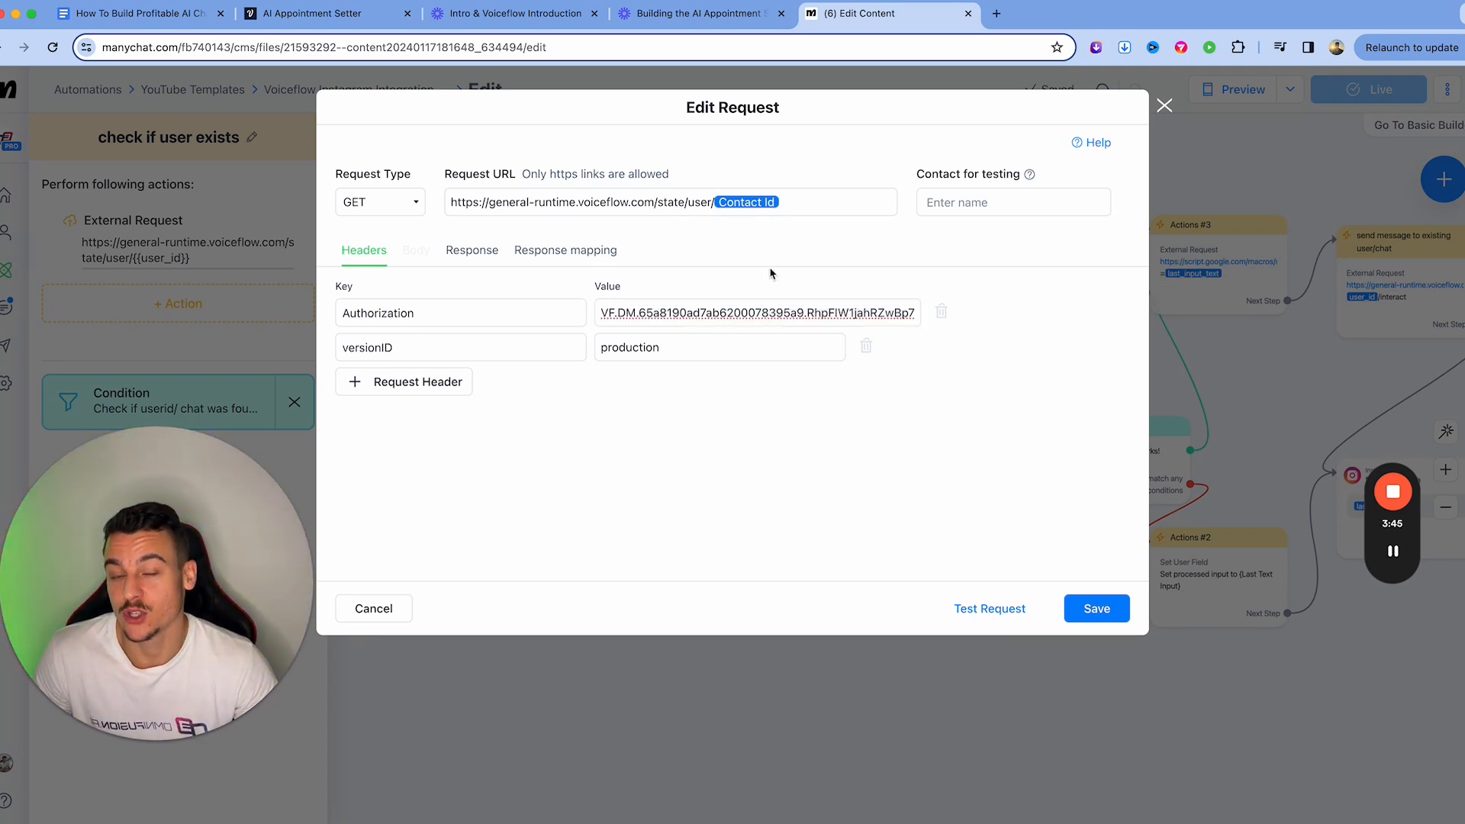
{"action": "triple_click", "coordinate": [816, 314]}
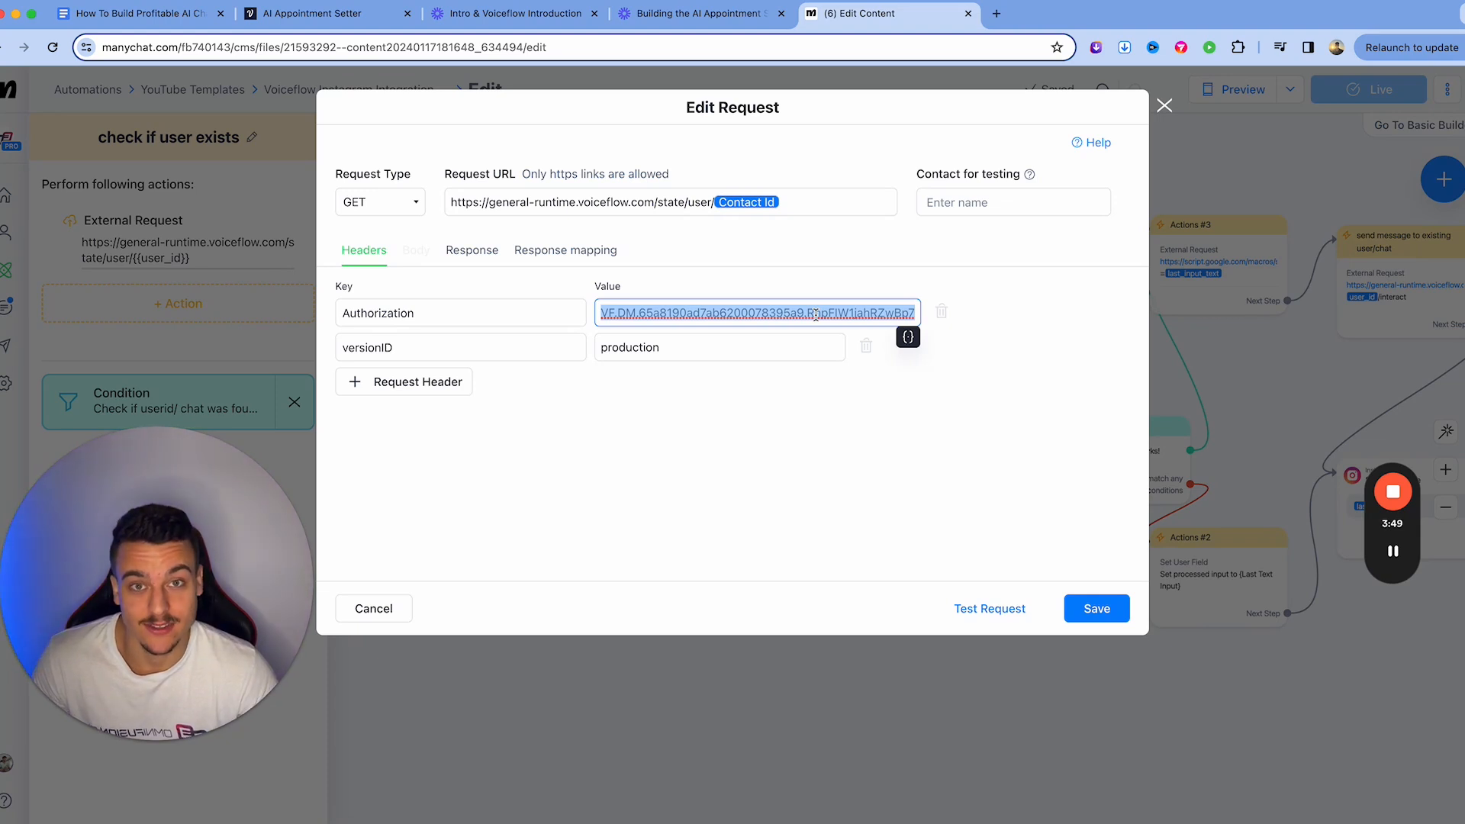
{"action": "left_click", "coordinate": [816, 314]}
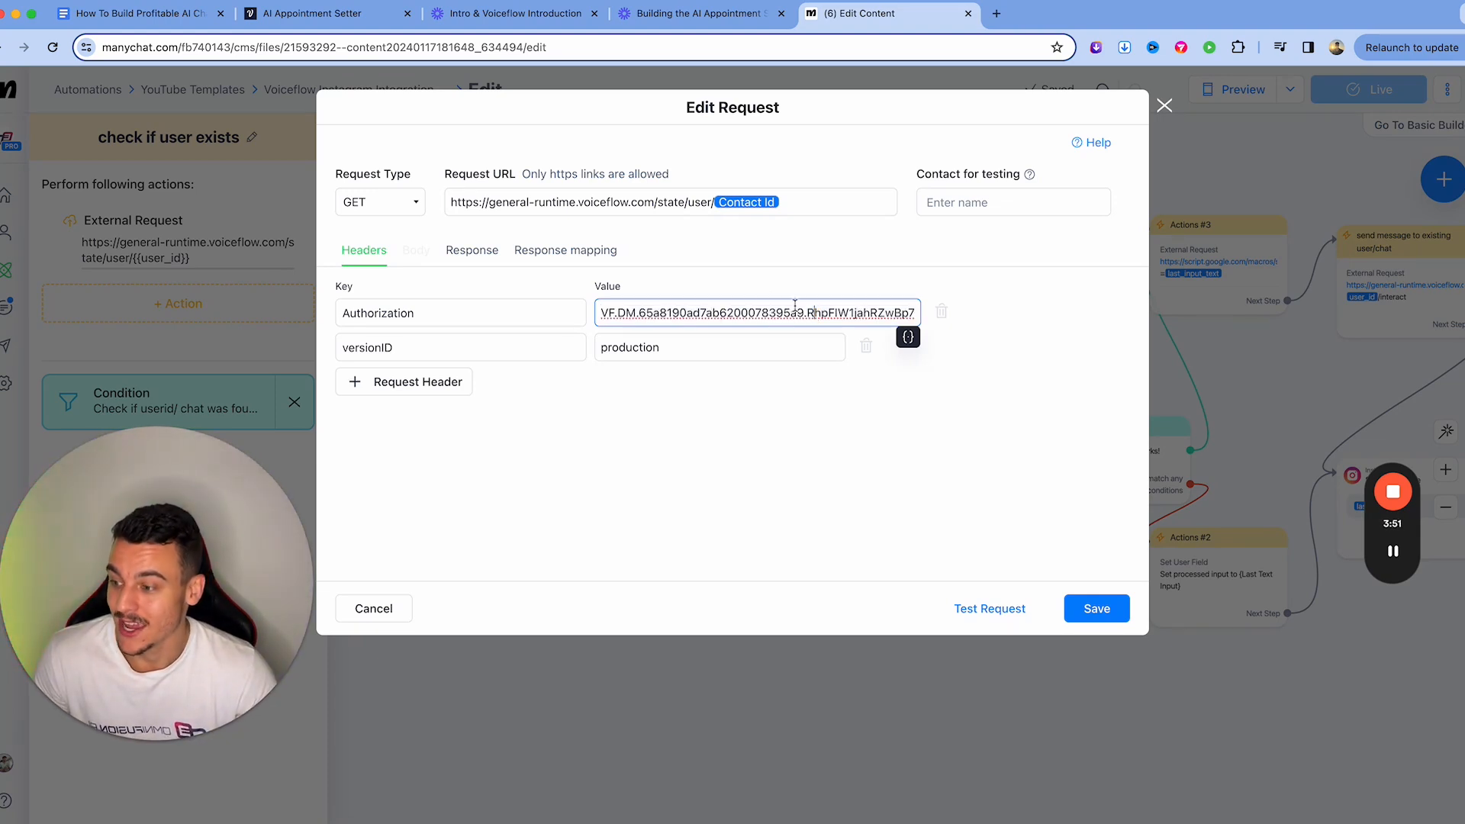
{"action": "left_click", "coordinate": [1124, 610]}
Step: In the "start/ launch chat" external request, paste the API key as Authorization, set versionID to production, and save
{"action": "left_click", "coordinate": [833, 527]}
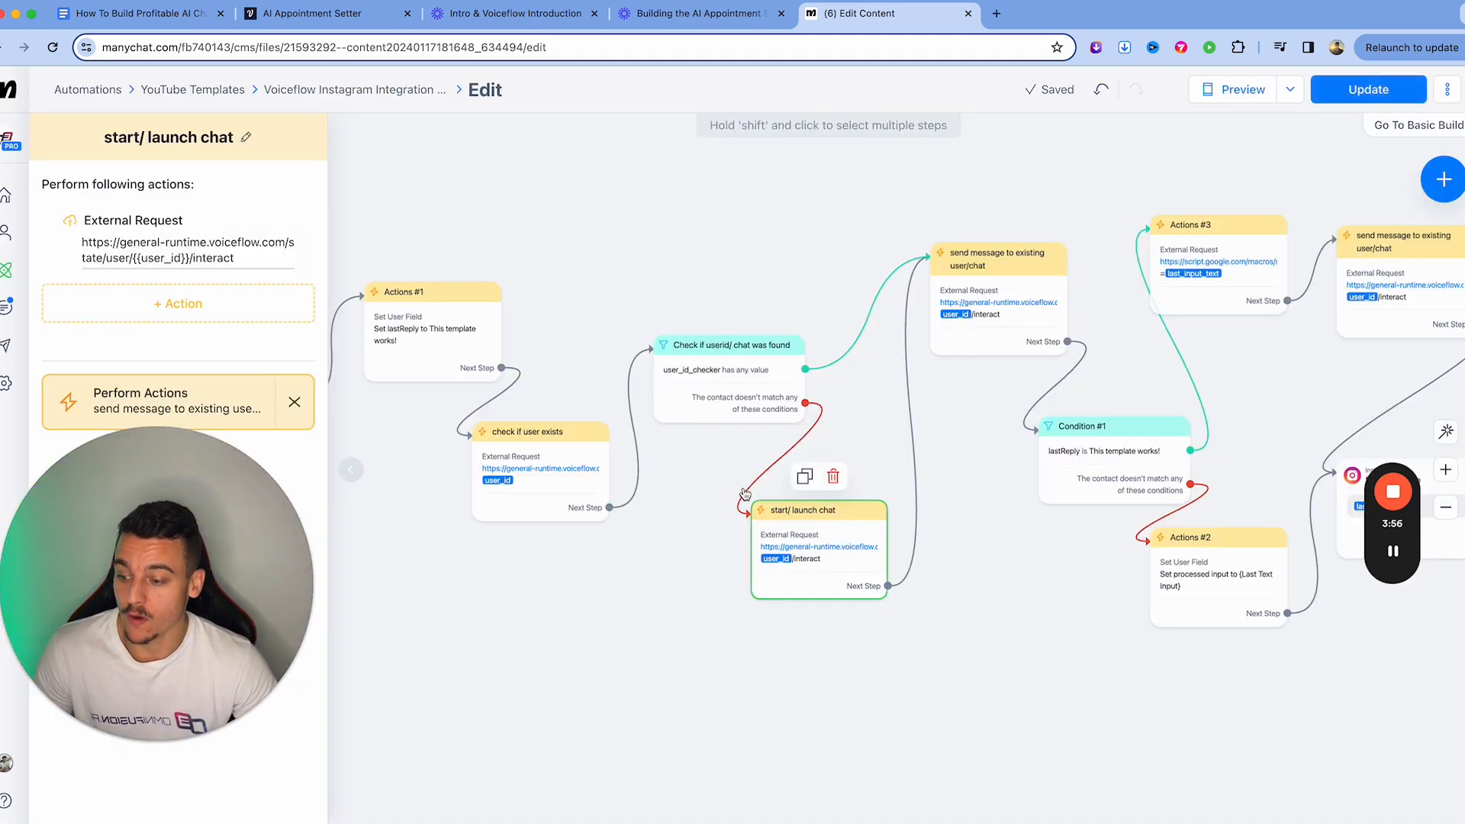
{"action": "left_click", "coordinate": [130, 252]}
{"action": "triple_click", "coordinate": [708, 314]}
{"action": "key", "text": "ctrl+v"}
{"action": "left_click", "coordinate": [697, 346]}
{"action": "triple_click", "coordinate": [697, 347]}
{"action": "type", "text": "pr"}
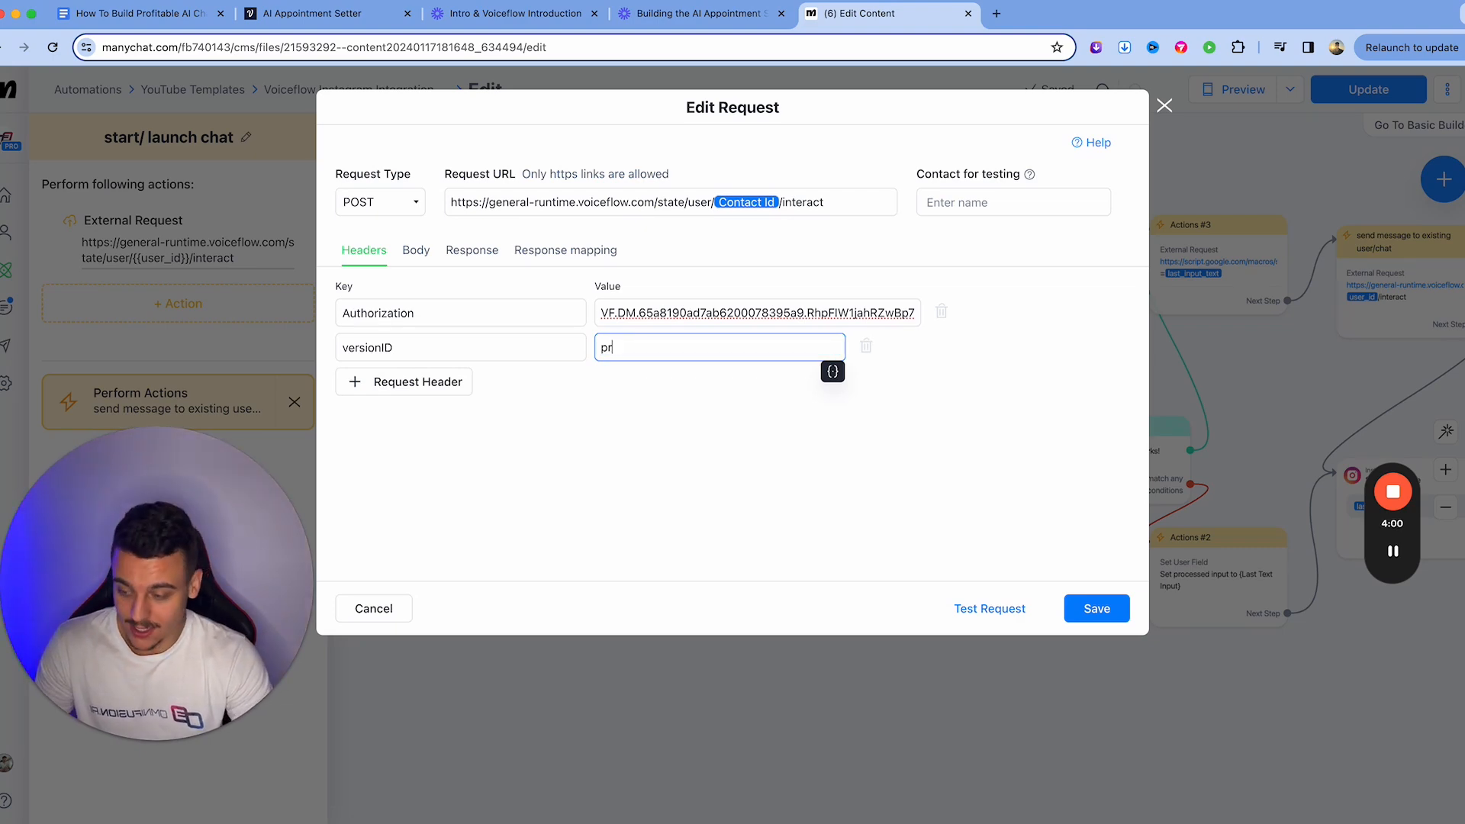
{"action": "type", "text": "oduction"}
{"action": "left_click", "coordinate": [1099, 607]}
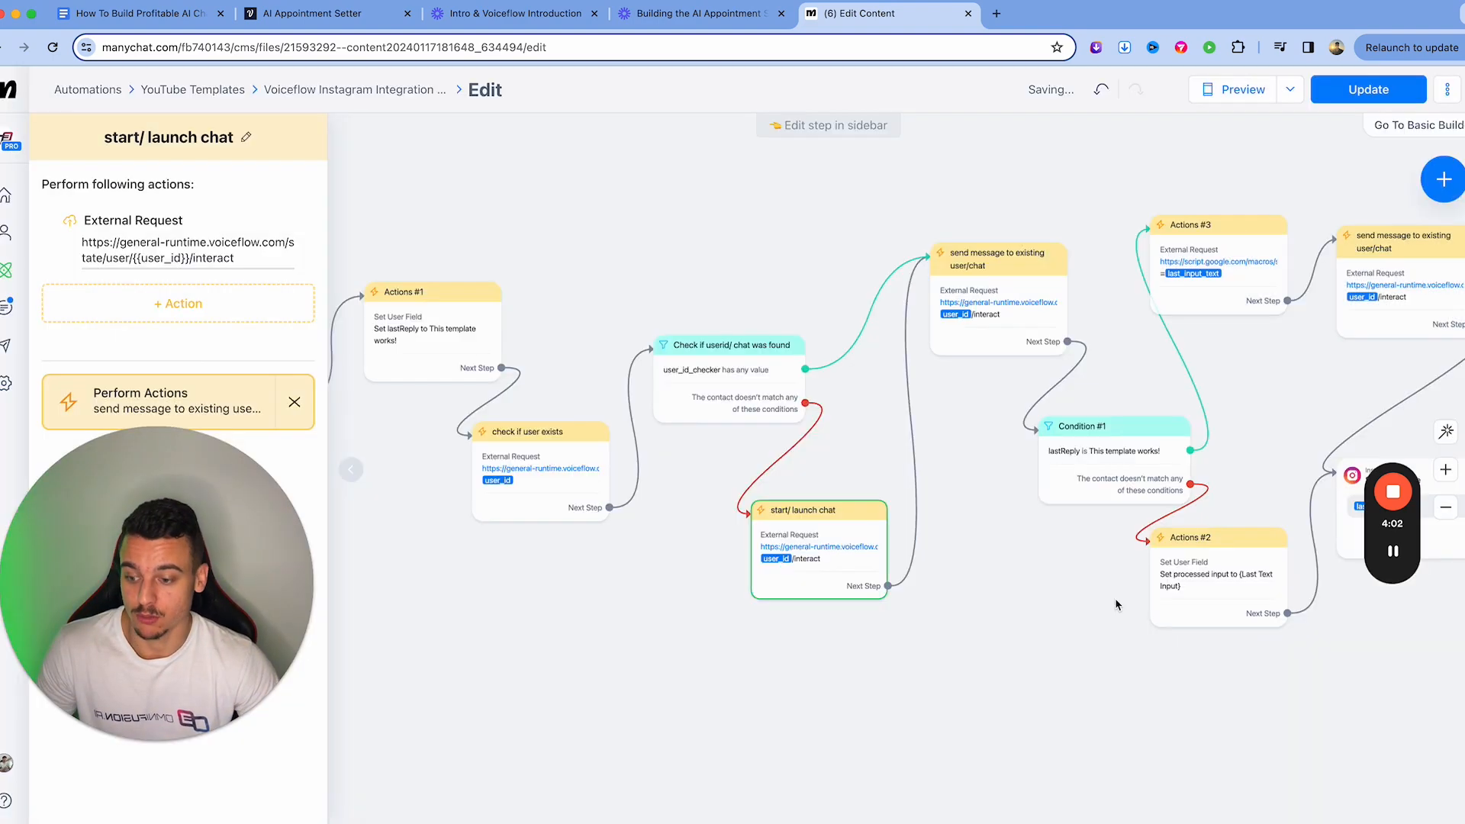
Step: In the "send message to existing user/chat" request before Condition #1, paste the API key as Authorization and set versionID to production
{"action": "scroll", "coordinate": [1022, 557], "scroll_direction": "right", "scroll_amount": 3}
{"action": "left_click", "coordinate": [855, 391]}
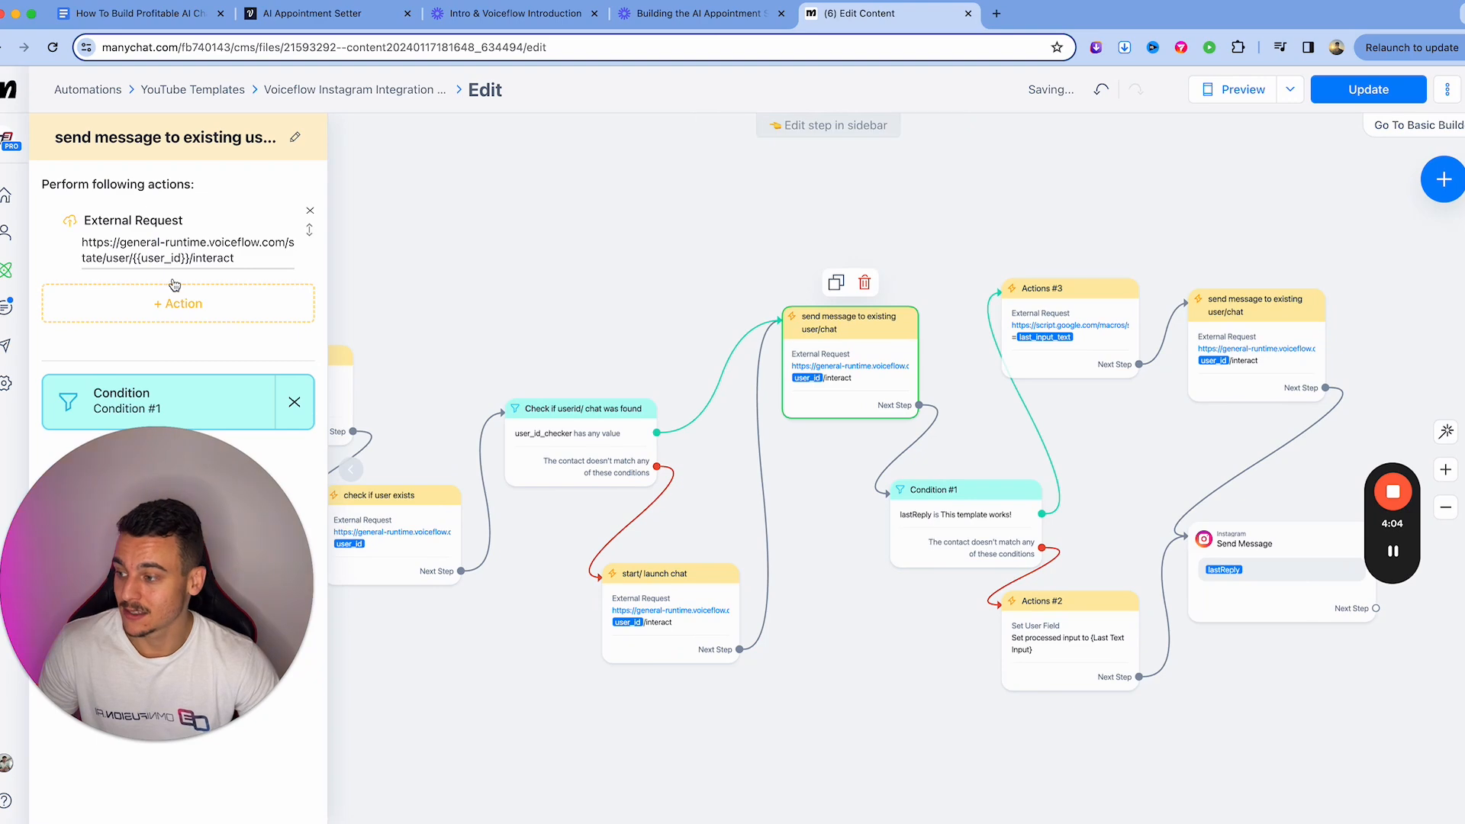
{"action": "left_click", "coordinate": [174, 256]}
{"action": "triple_click", "coordinate": [669, 312]}
{"action": "key", "text": "super+v"}
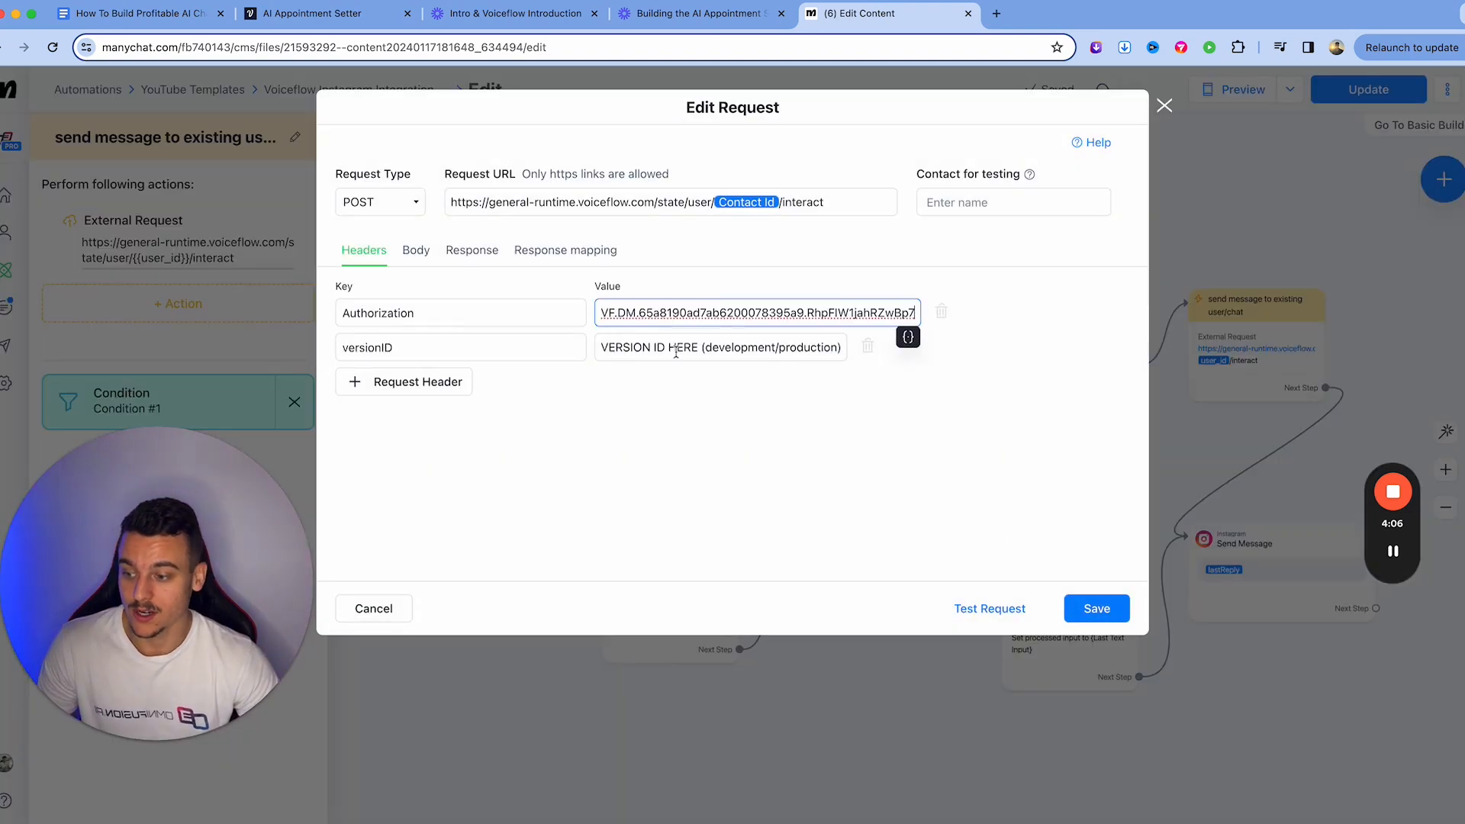
{"action": "triple_click", "coordinate": [676, 348]}
{"action": "type", "text": "pr"}
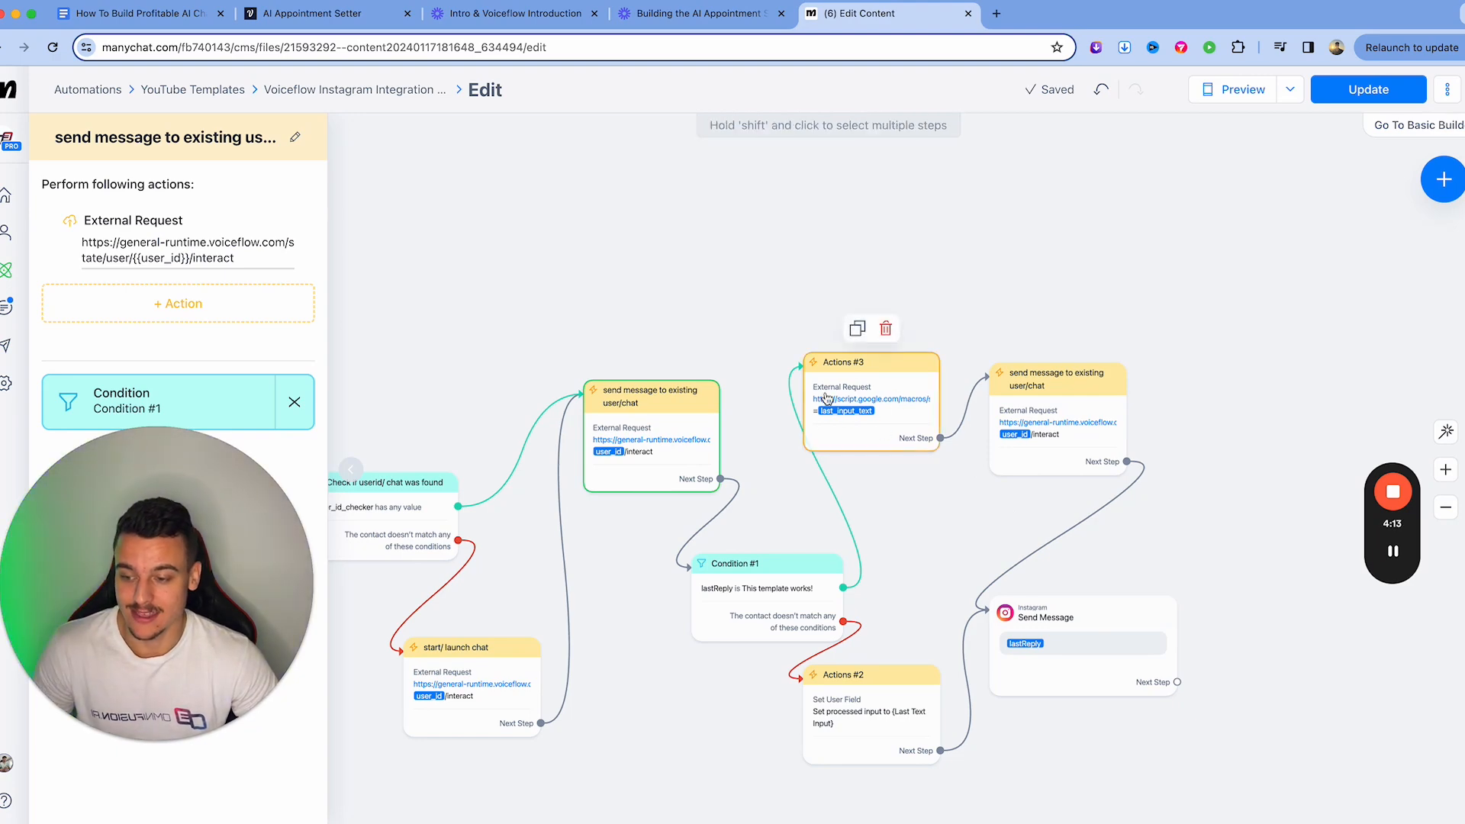
Step: Examine the Google Apps Script placeholder URL in the Actions #3 external request and leave the request without saving
{"action": "left_click", "coordinate": [894, 435]}
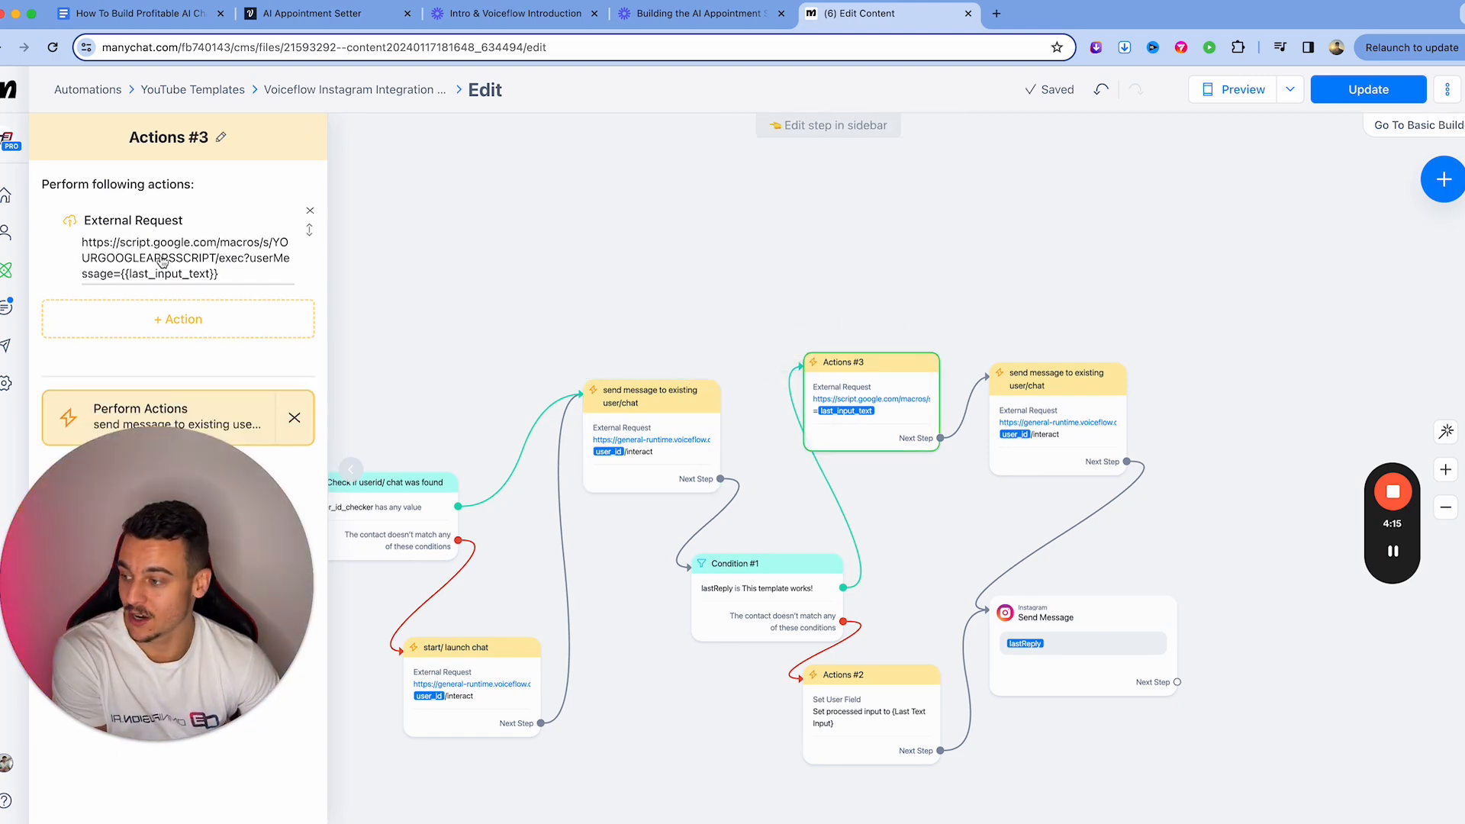
{"action": "left_click", "coordinate": [165, 269]}
{"action": "left_click_drag", "start_coordinate": [453, 199], "coordinate": [935, 203]}
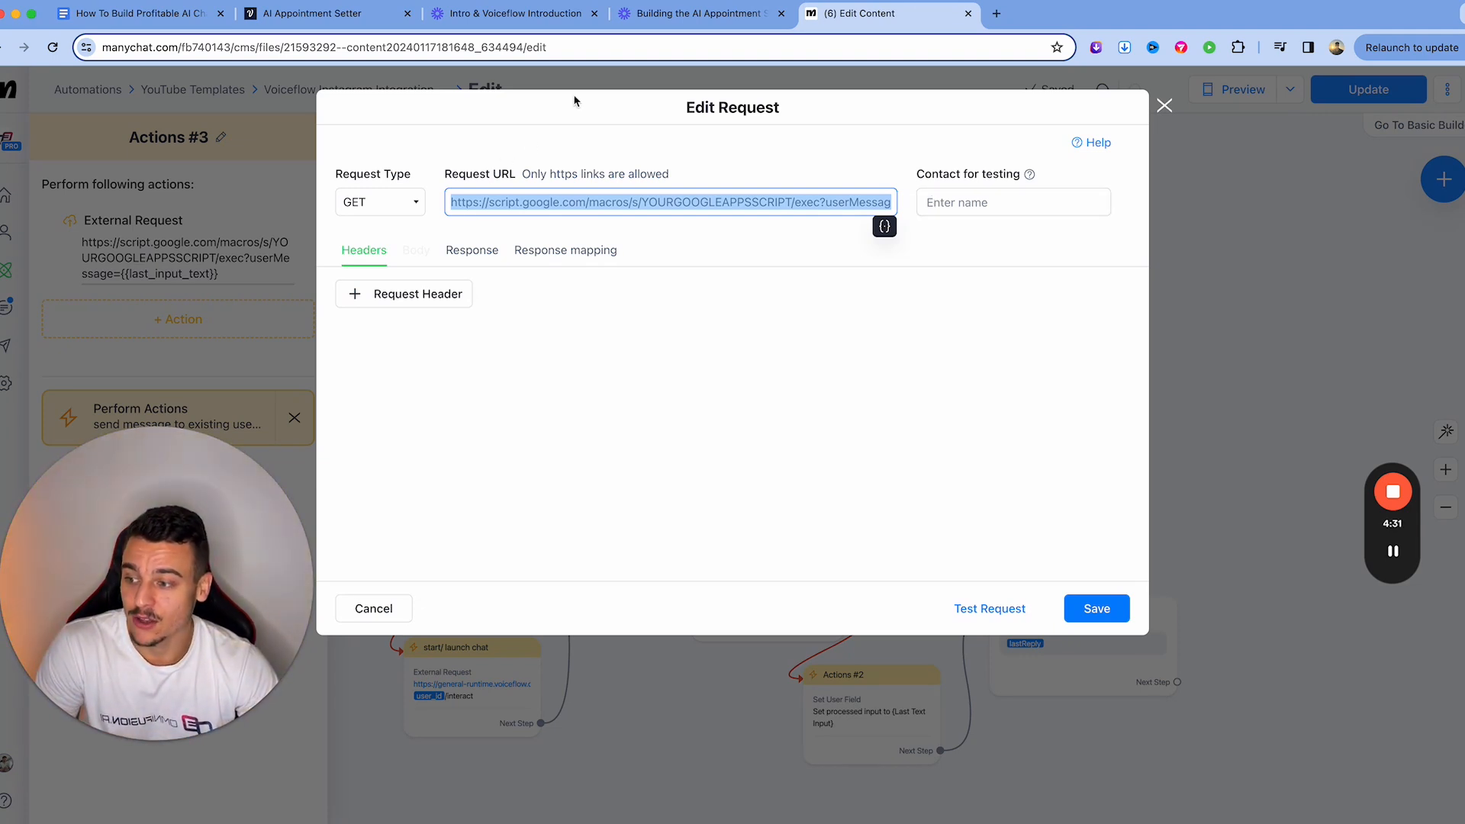
{"action": "left_click", "coordinate": [804, 156]}
{"action": "left_click", "coordinate": [537, 202]}
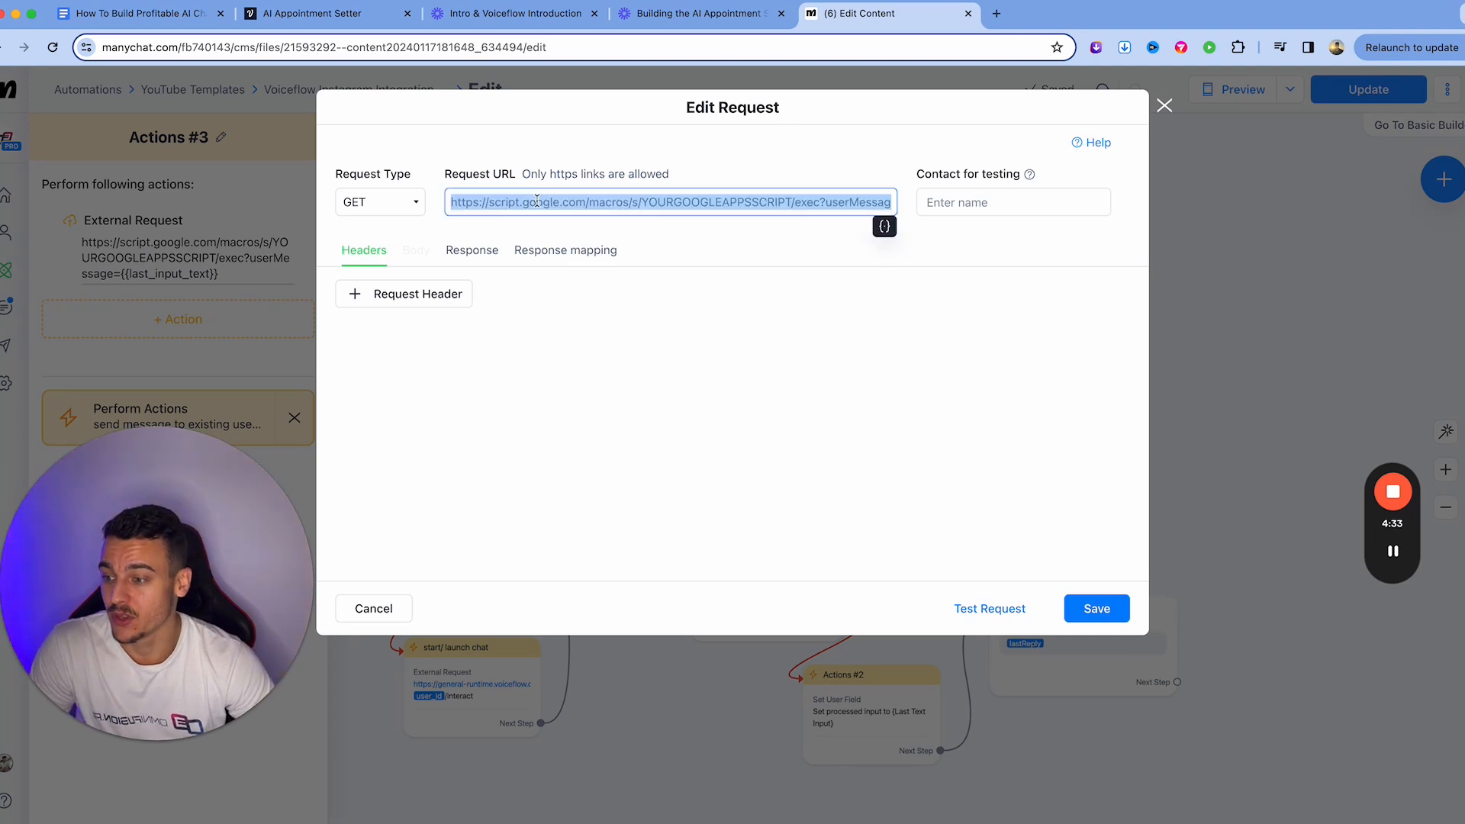
{"action": "left_click", "coordinate": [729, 181]}
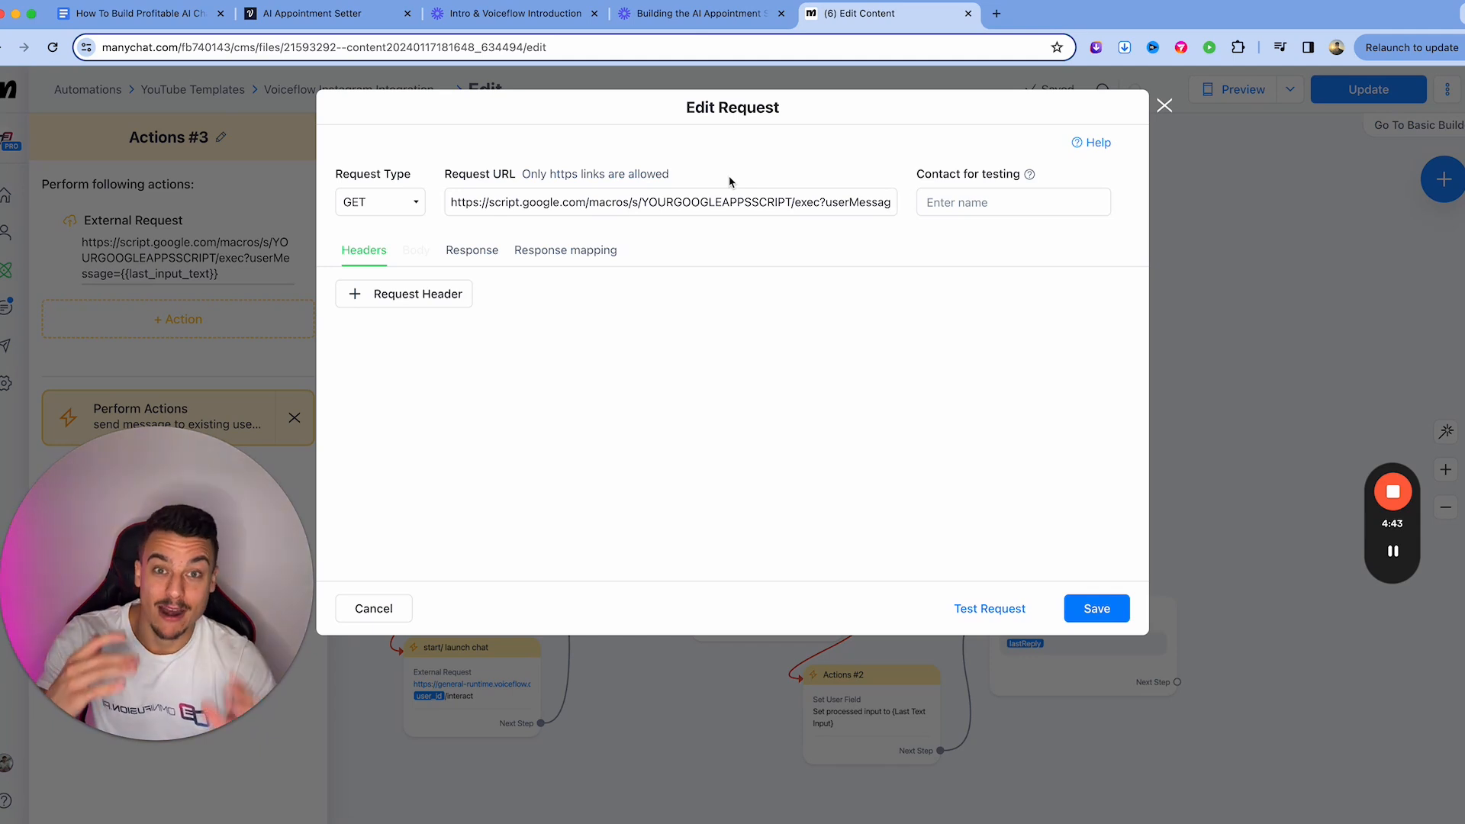
{"action": "triple_click", "coordinate": [658, 208]}
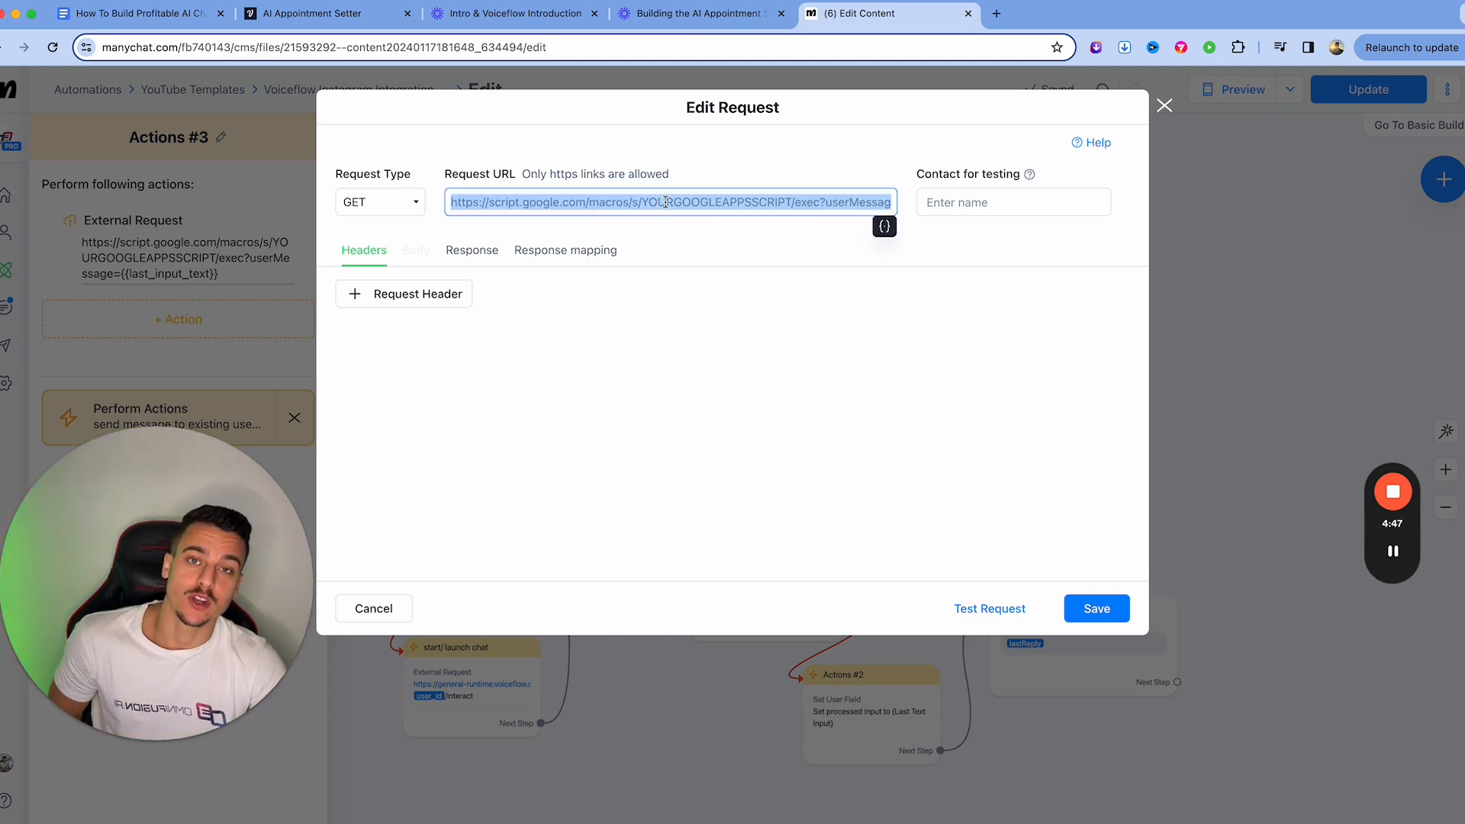
{"action": "left_click", "coordinate": [384, 614]}
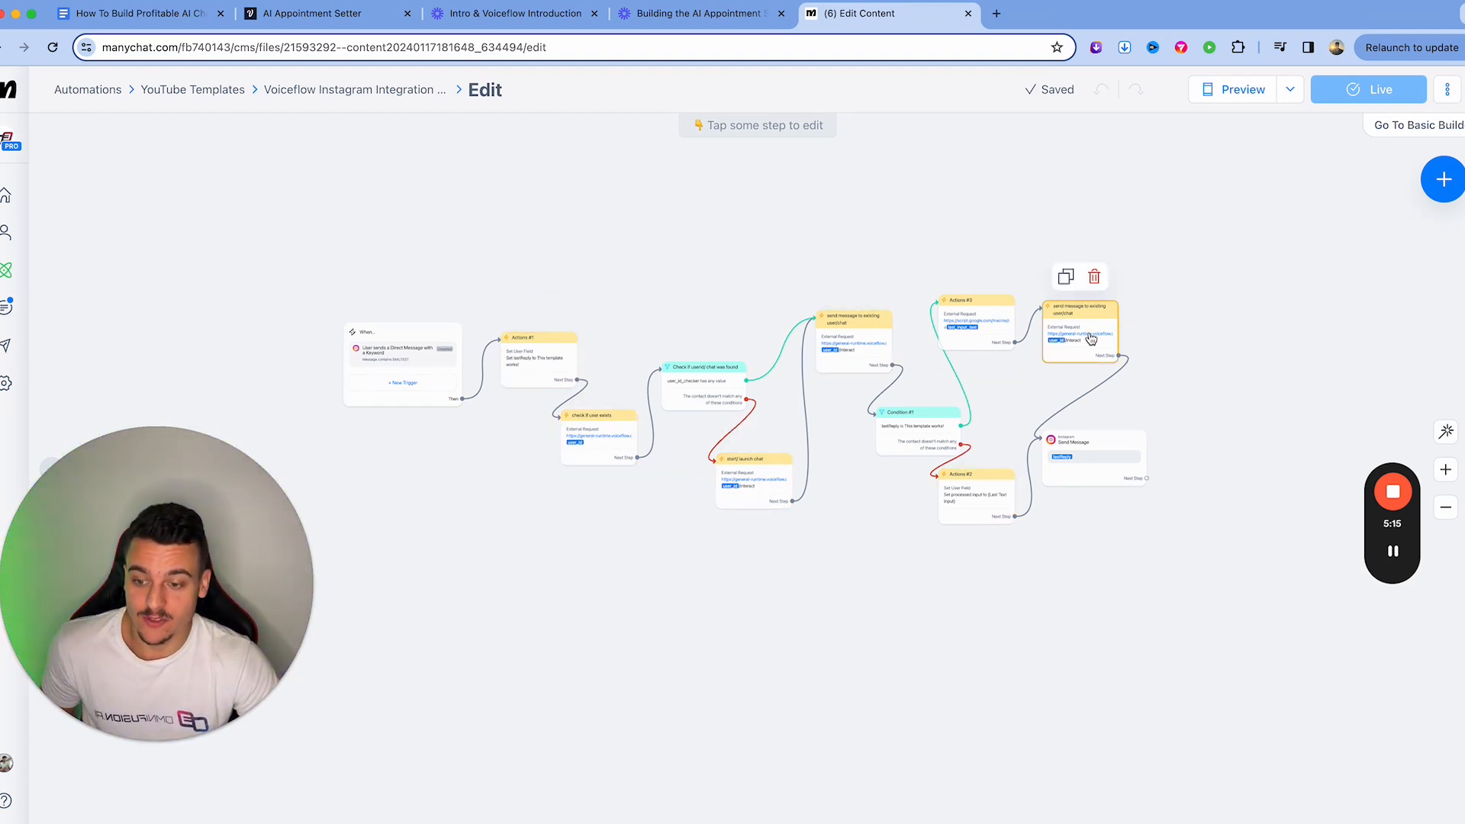
Step: Enable the EMILTEST Direct Message keyword trigger at the start of the automation
{"action": "scroll", "coordinate": [1002, 325], "scroll_direction": "up", "scroll_amount": 5}
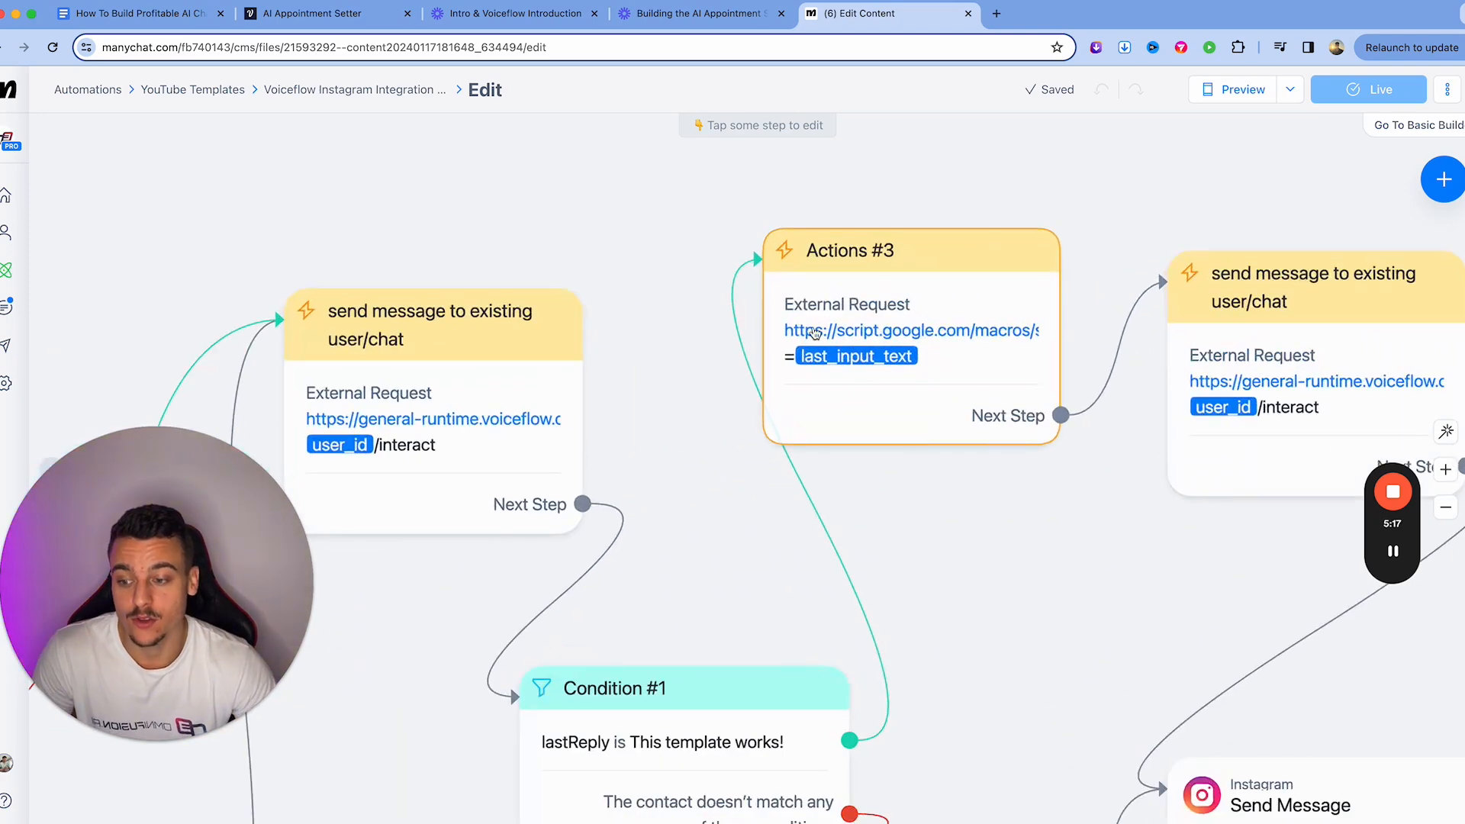
{"action": "scroll", "coordinate": [778, 371], "scroll_direction": "down", "scroll_amount": 5}
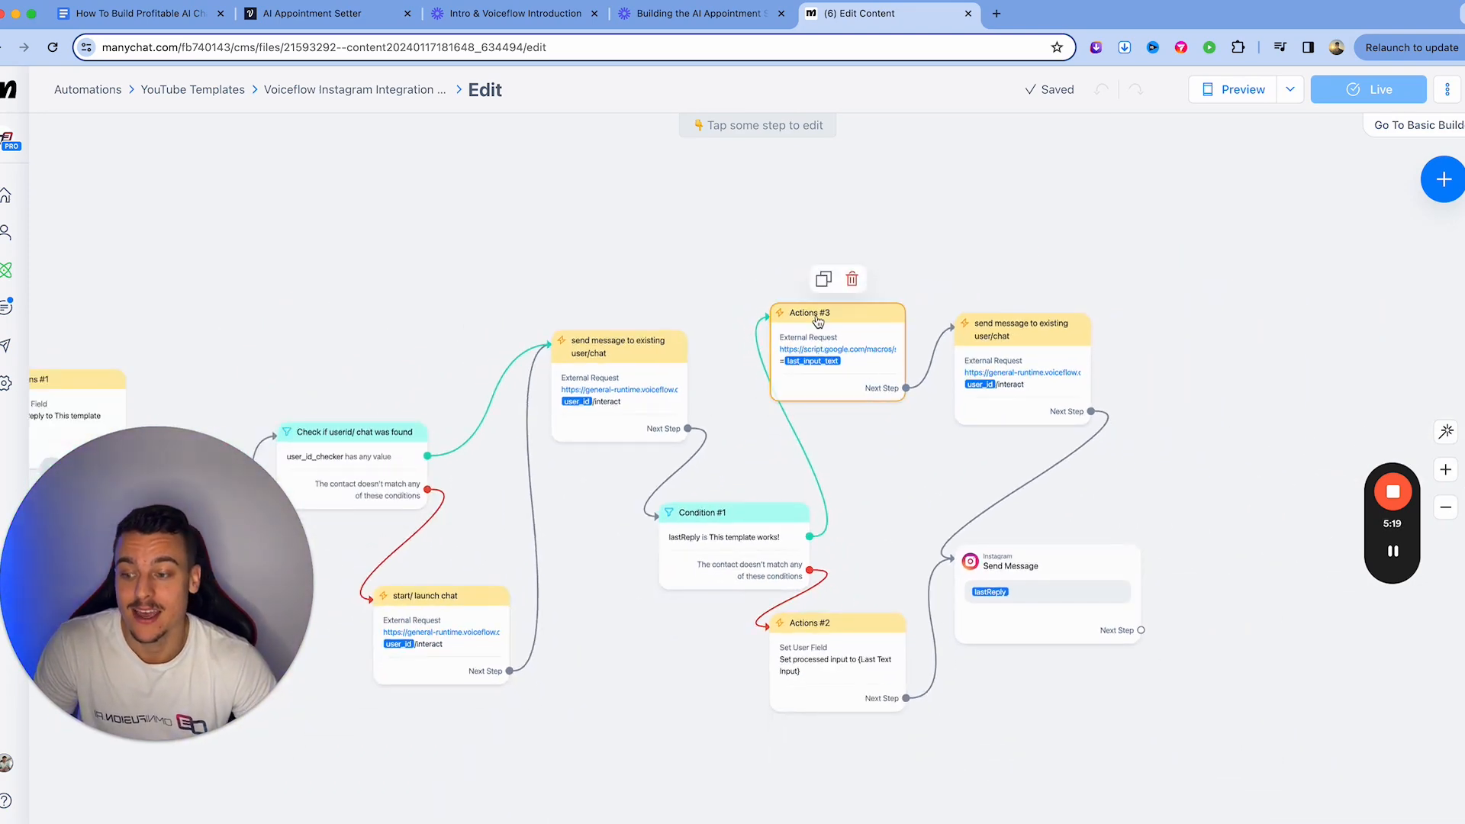
{"action": "scroll", "coordinate": [781, 359], "scroll_direction": "down", "scroll_amount": 5}
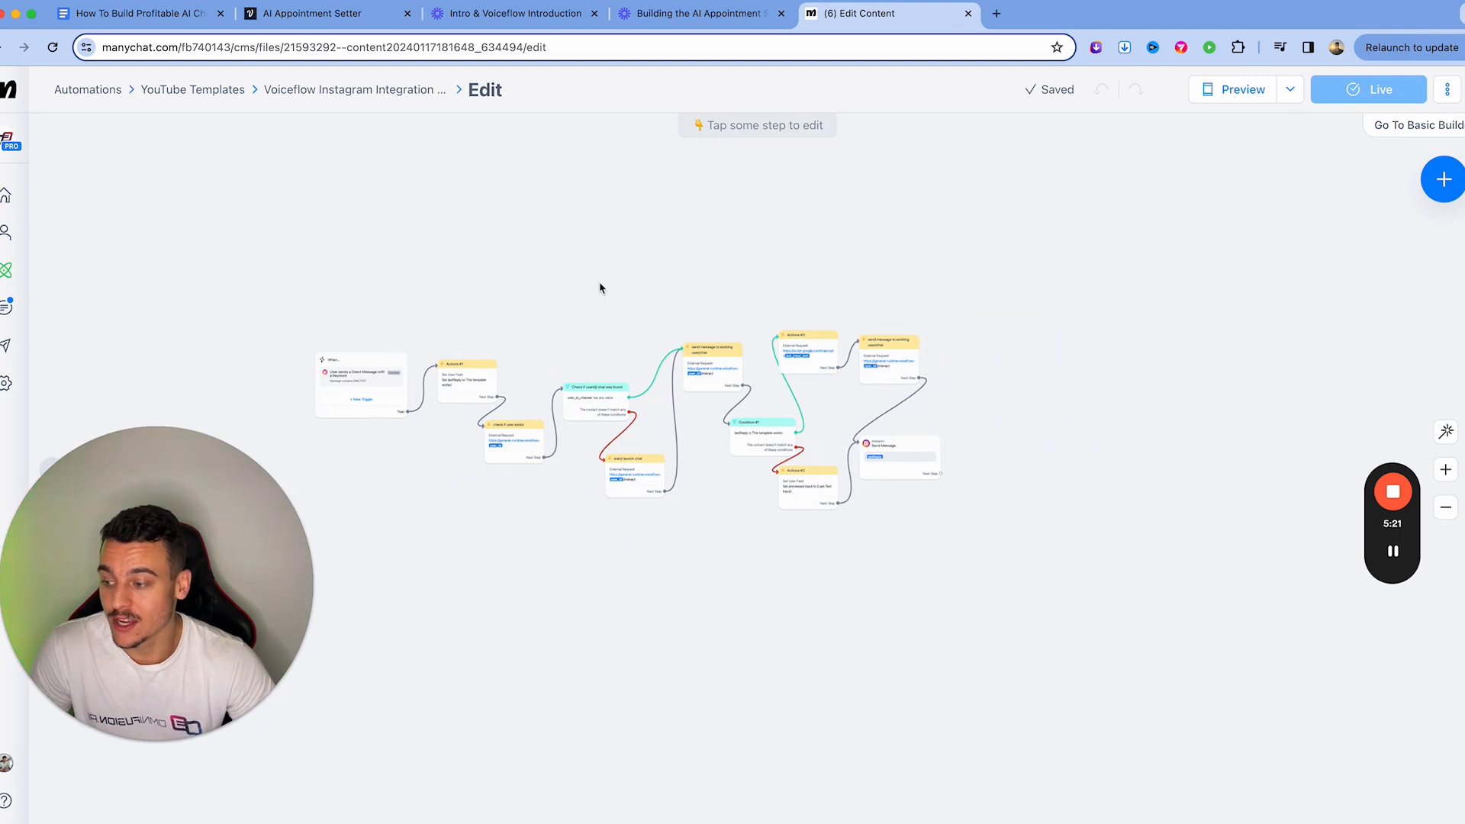
{"action": "left_click_drag", "start_coordinate": [575, 288], "coordinate": [677, 291]}
{"action": "scroll", "coordinate": [446, 386], "scroll_direction": "up", "scroll_amount": 4}
{"action": "left_click", "coordinate": [458, 381]}
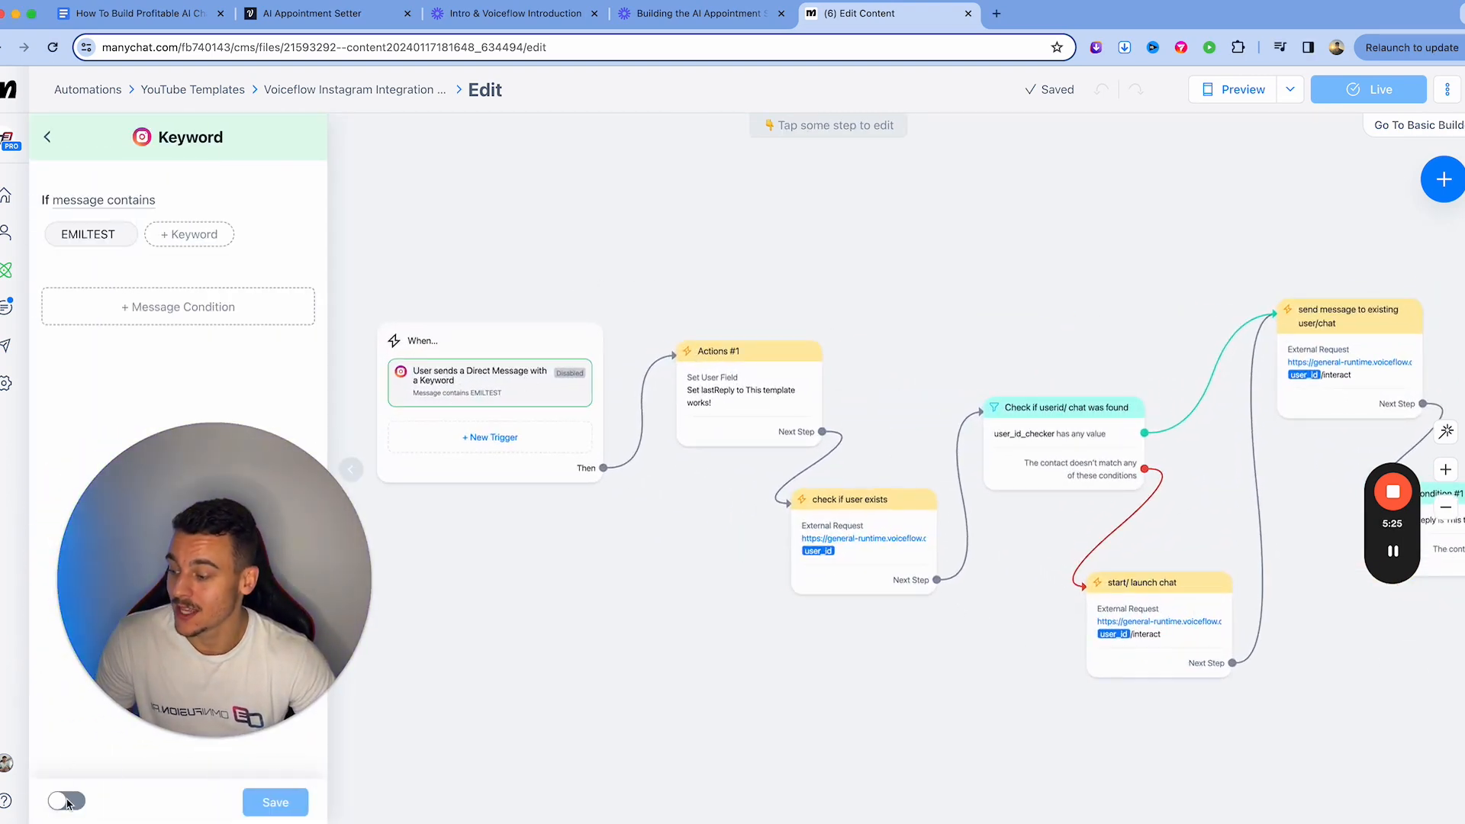
{"action": "left_click", "coordinate": [67, 802]}
{"action": "left_click", "coordinate": [527, 610]}
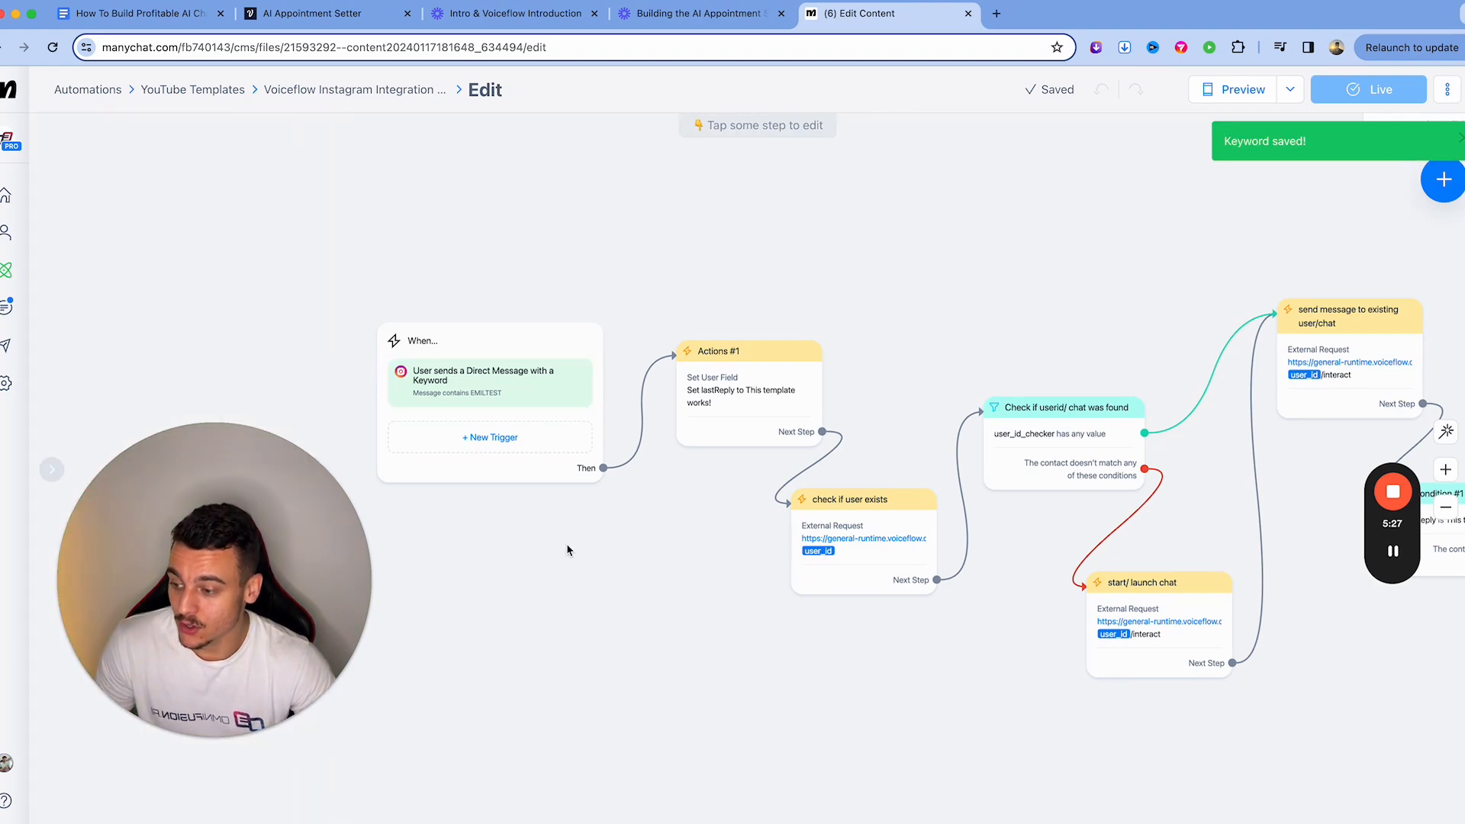
{"action": "left_click_drag", "start_coordinate": [678, 617], "coordinate": [455, 538]}
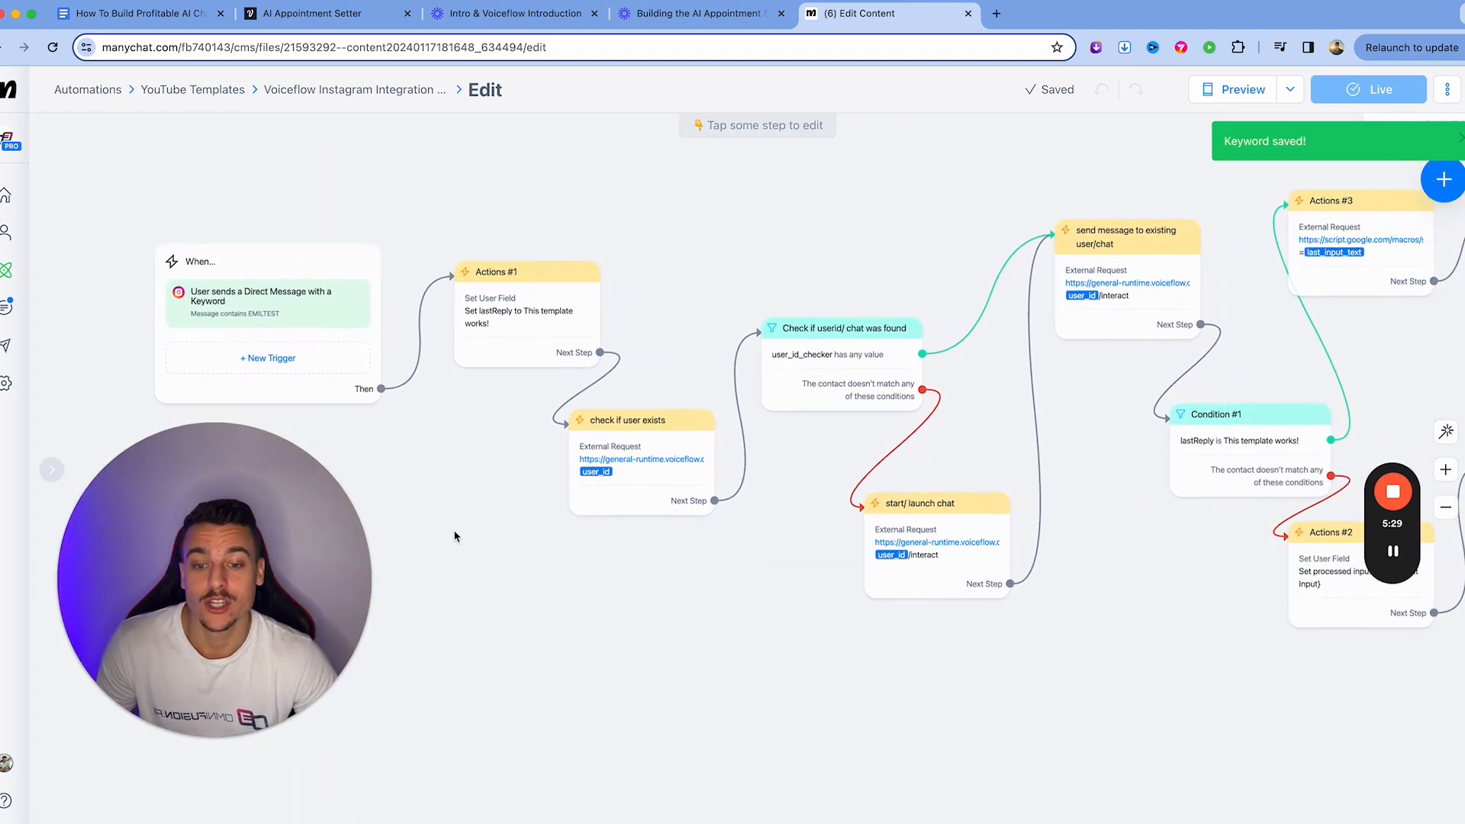
{"action": "scroll", "coordinate": [654, 595], "scroll_direction": "down", "scroll_amount": 3}
{"action": "left_click_drag", "start_coordinate": [654, 596], "coordinate": [601, 581]}
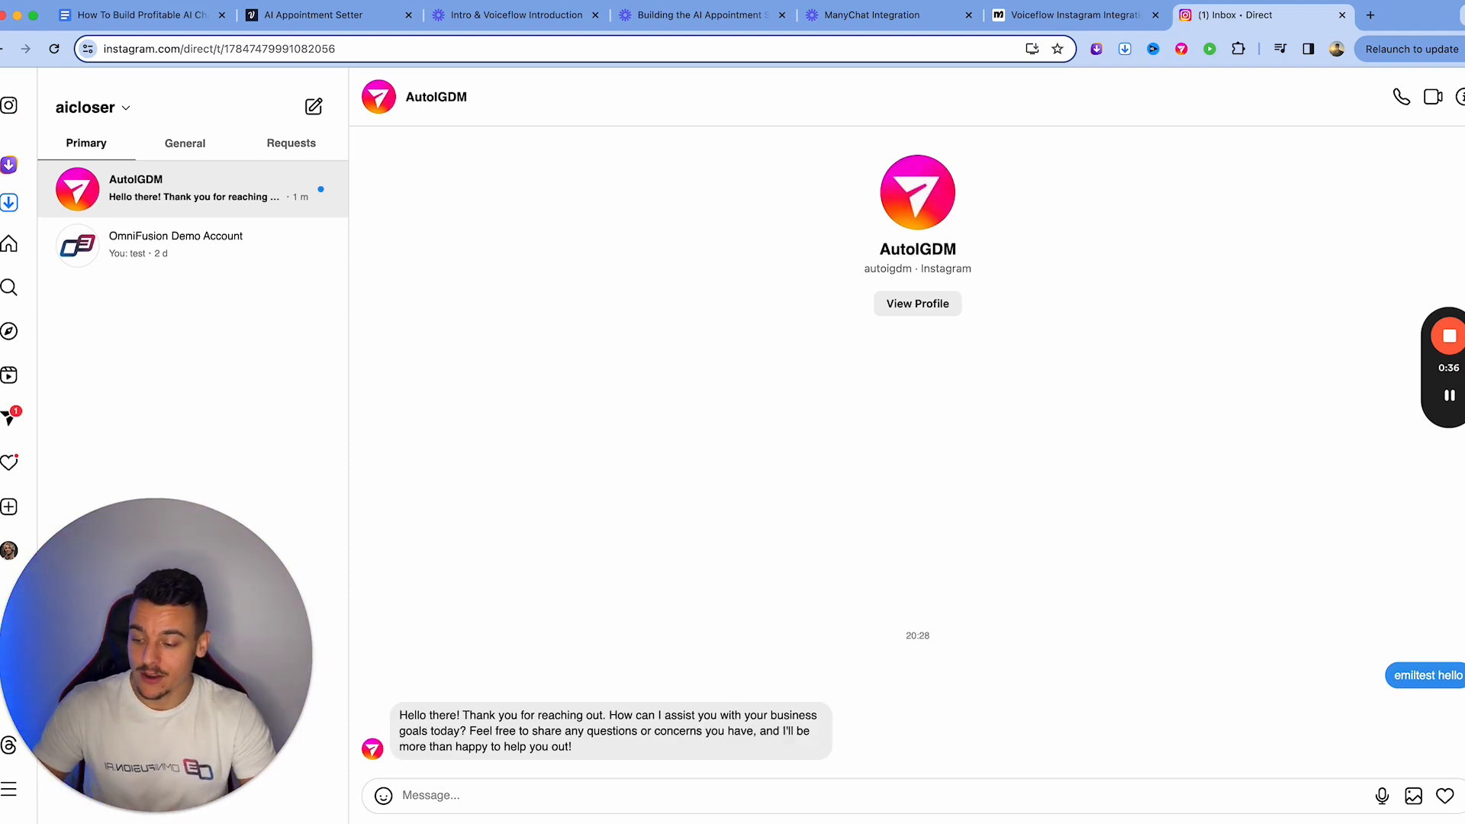
Step: Draft the message emiltest in the AutoIGDM Instagram chat and check it against the keyword trigger in ManyChat
{"action": "type", "text": "emiltest"}
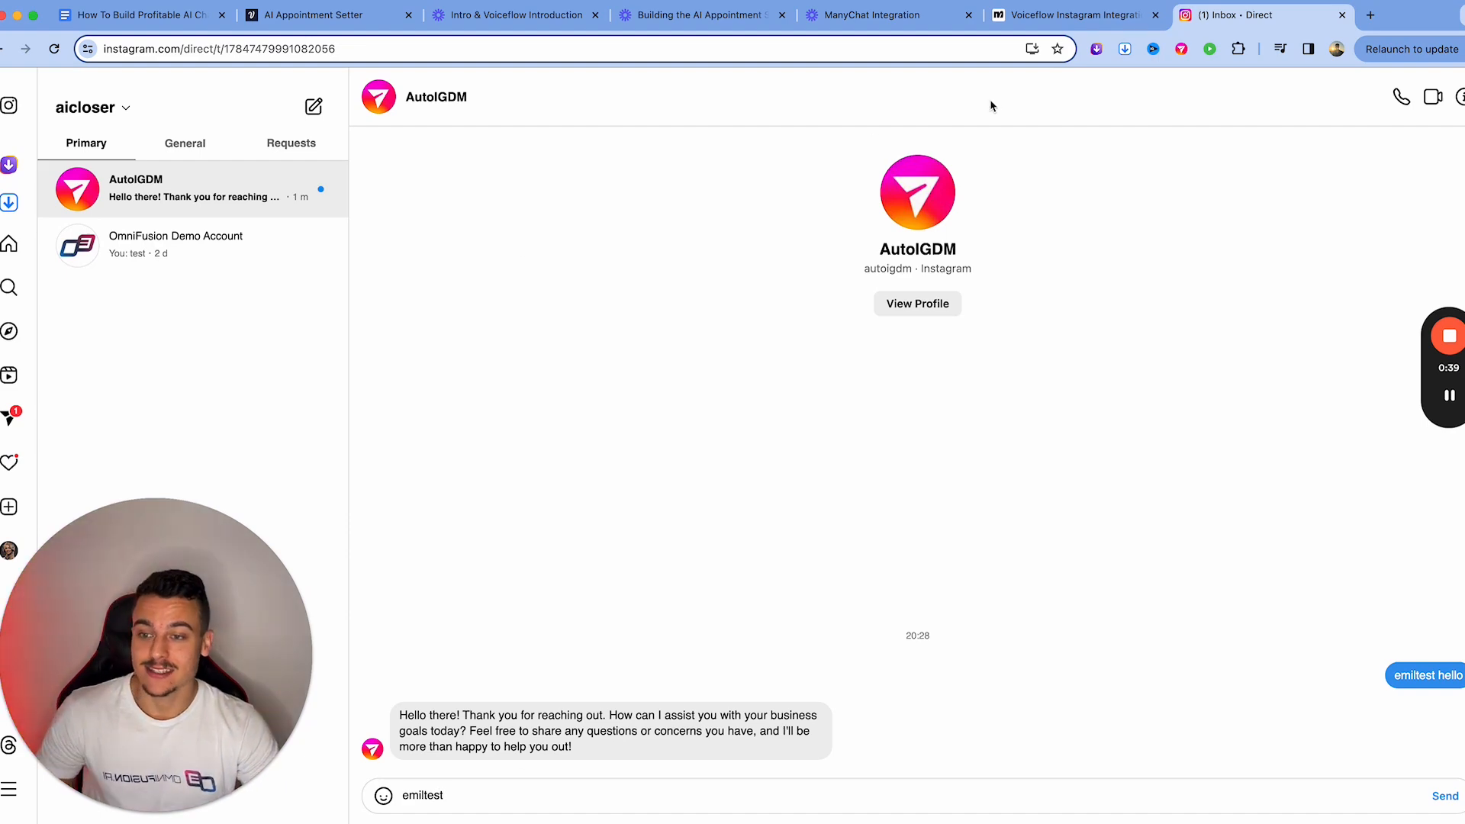
{"action": "left_click", "coordinate": [1075, 15]}
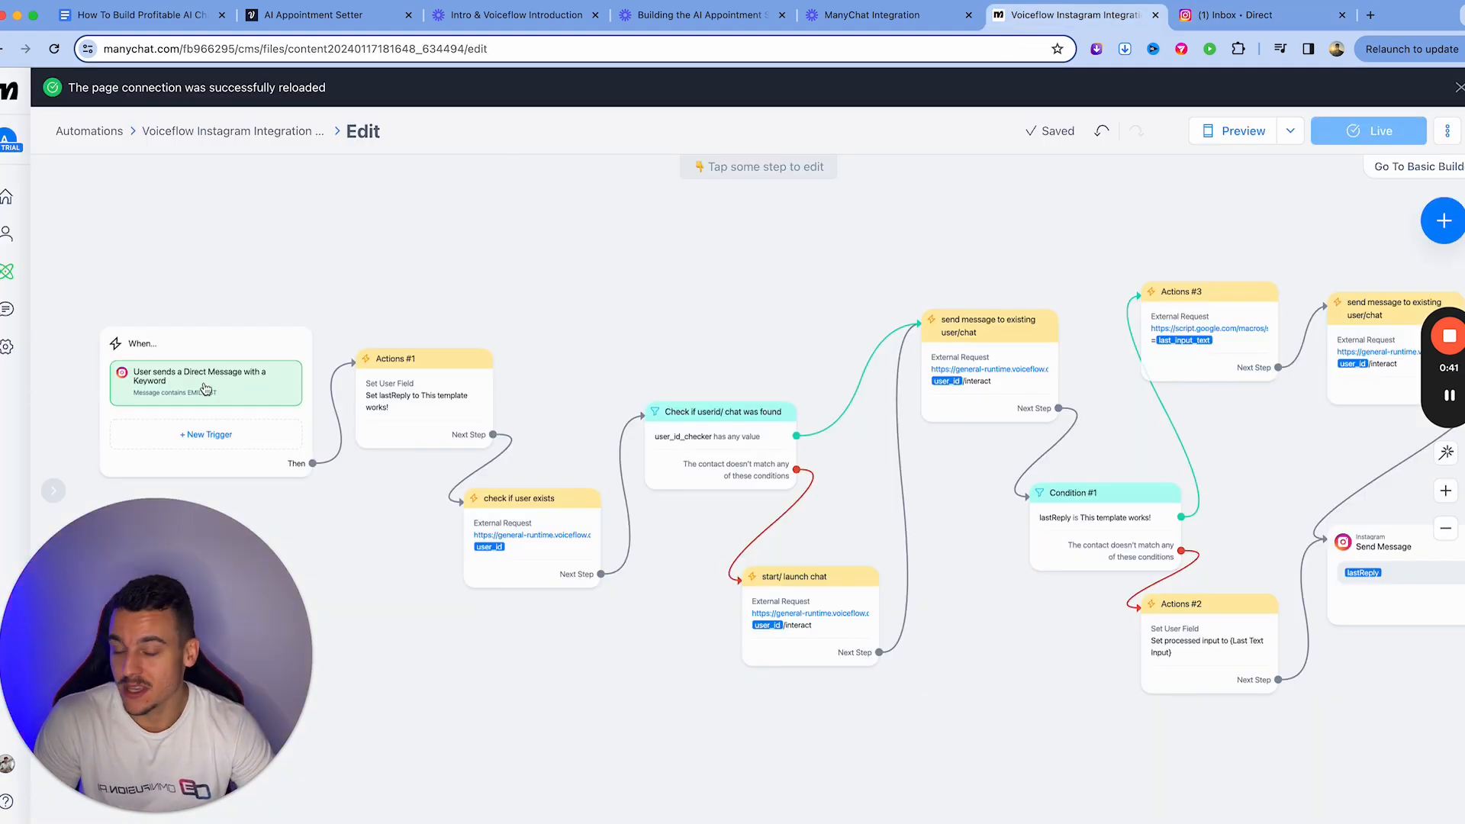
{"action": "key", "text": "ctrl+Tab"}
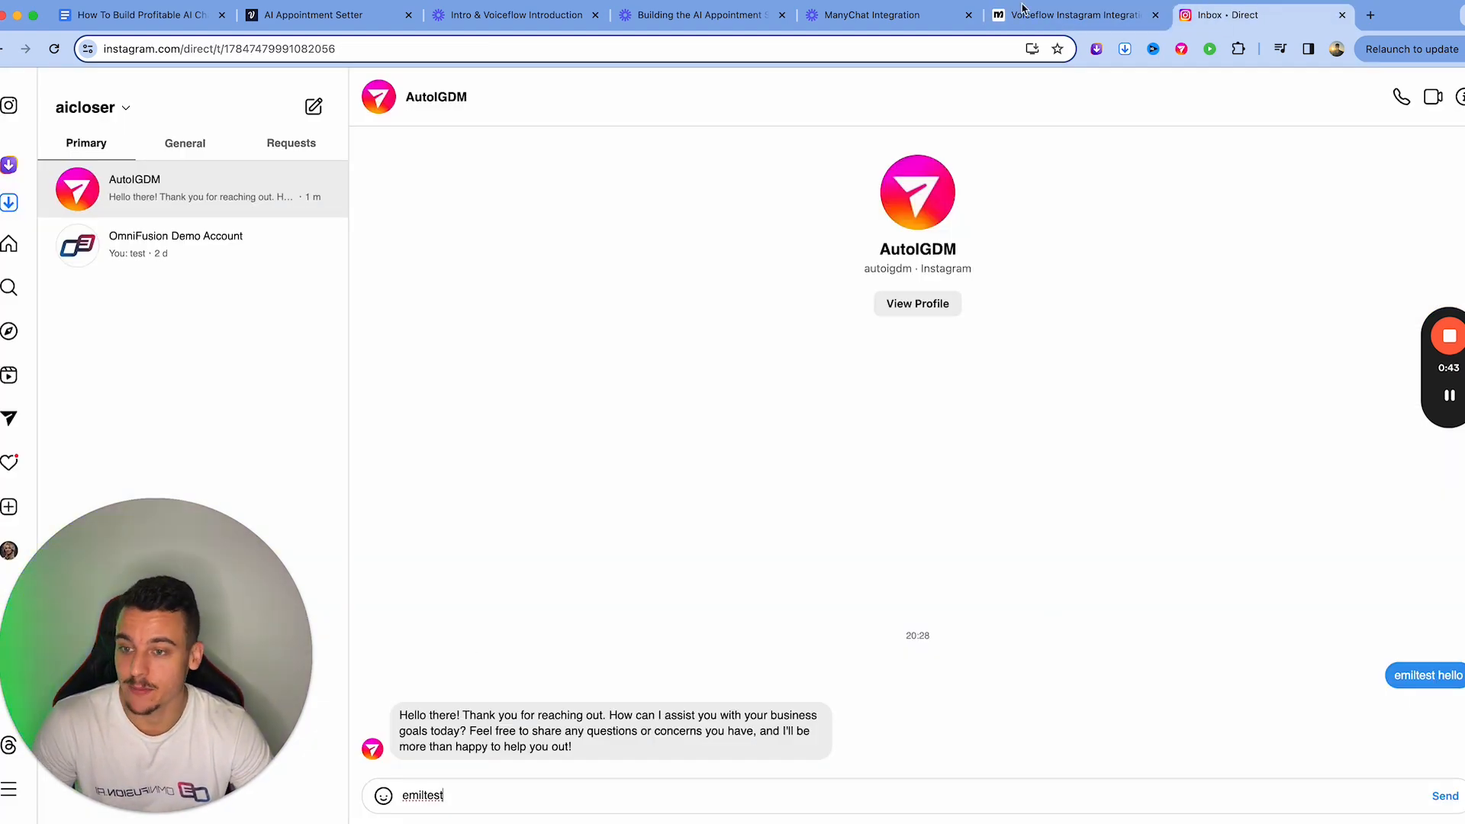
Step: Switch to ManyChat and open the Instagram channel settings
{"action": "left_click", "coordinate": [1021, 14]}
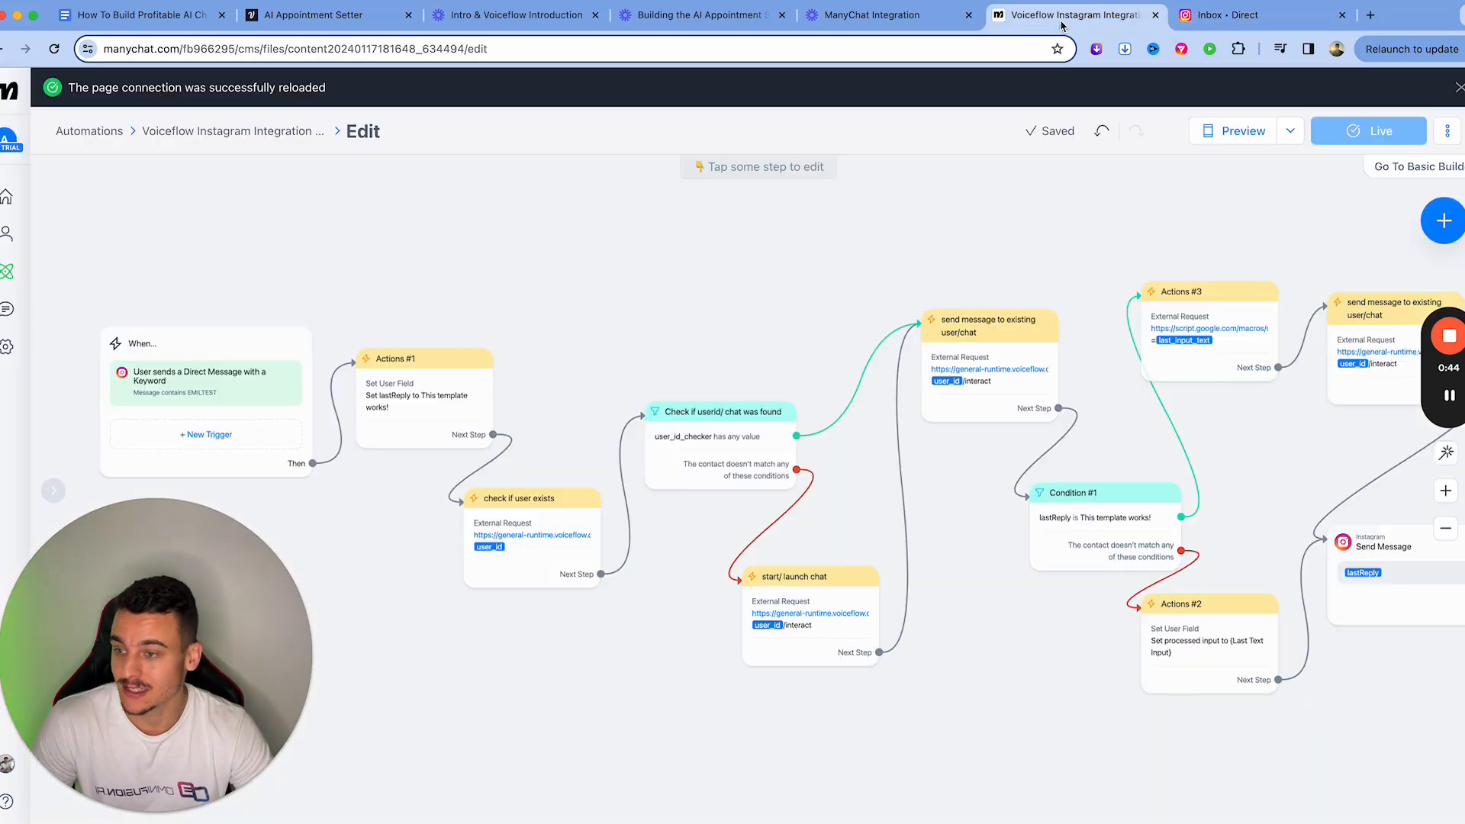
{"action": "left_click", "coordinate": [9, 352]}
{"action": "left_click", "coordinate": [92, 496]}
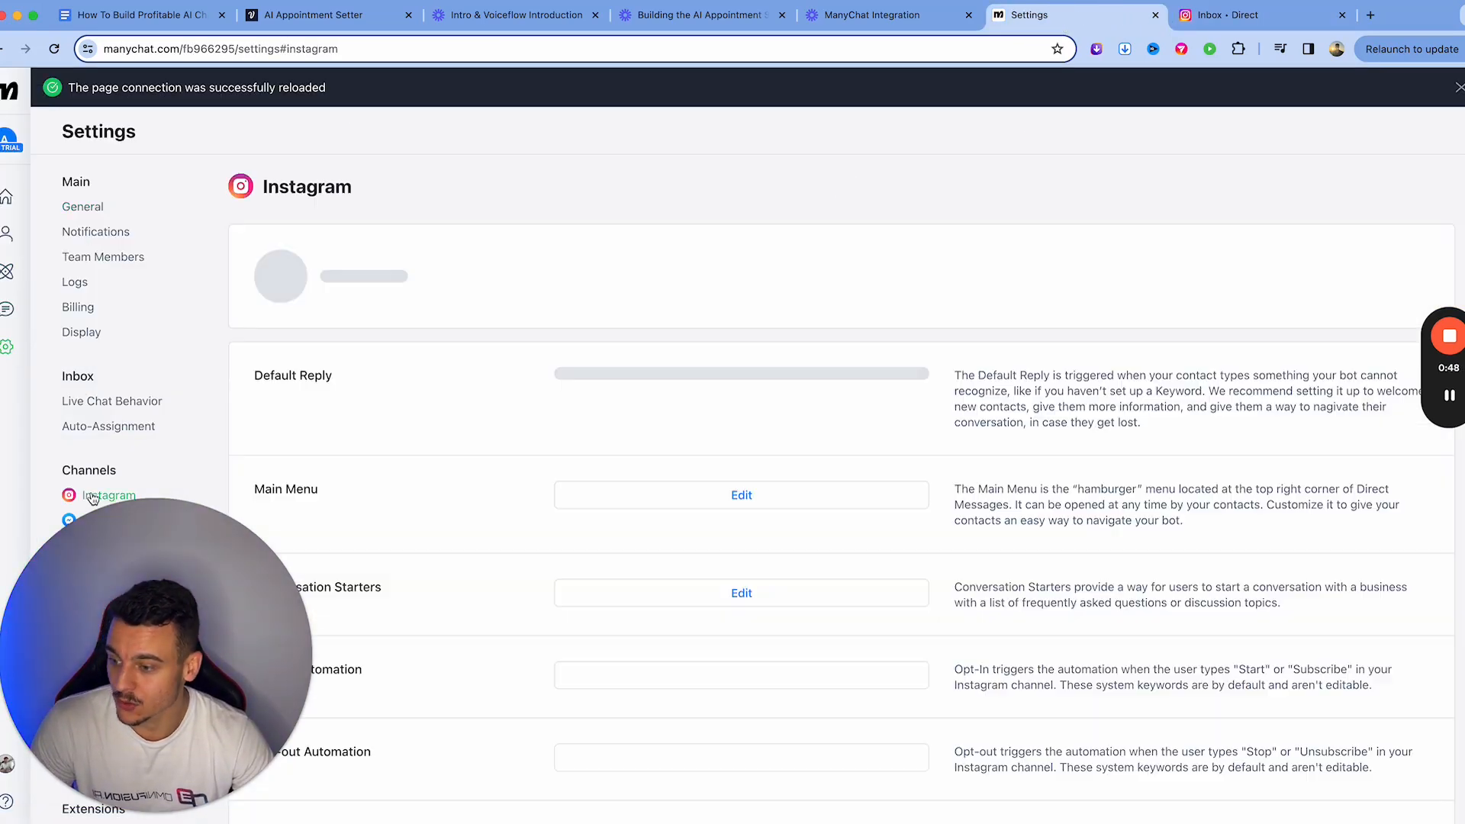
Step: Check which automations can be picked for the Instagram Default Reply and leave without choosing one
{"action": "left_click", "coordinate": [682, 377]}
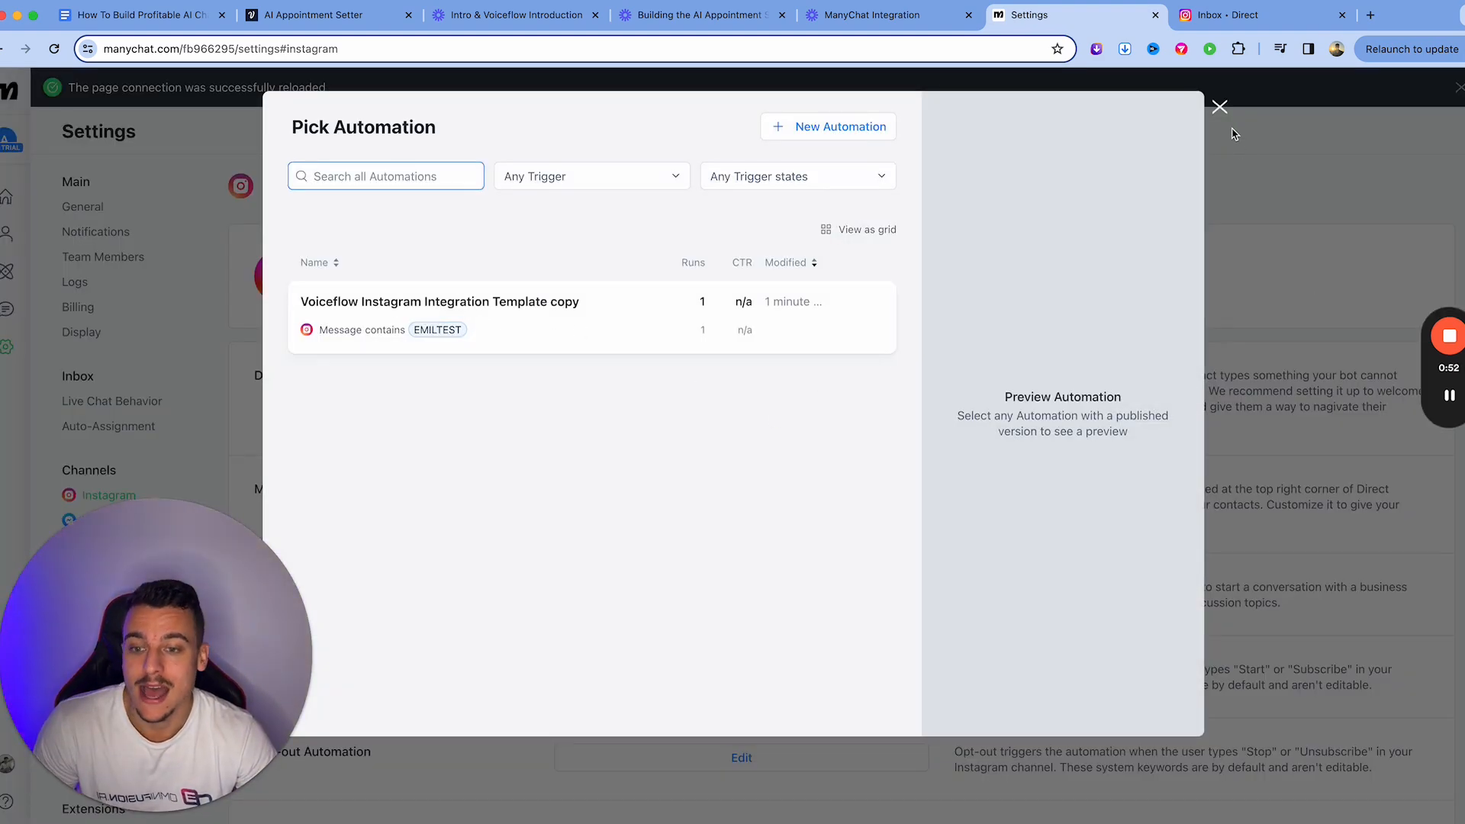
{"action": "left_click", "coordinate": [1220, 106]}
Step: Switch to the AutoIGDM Instagram chat and send the message "emiltest i want to learn more about using ai in my business"
{"action": "left_click", "coordinate": [1242, 29]}
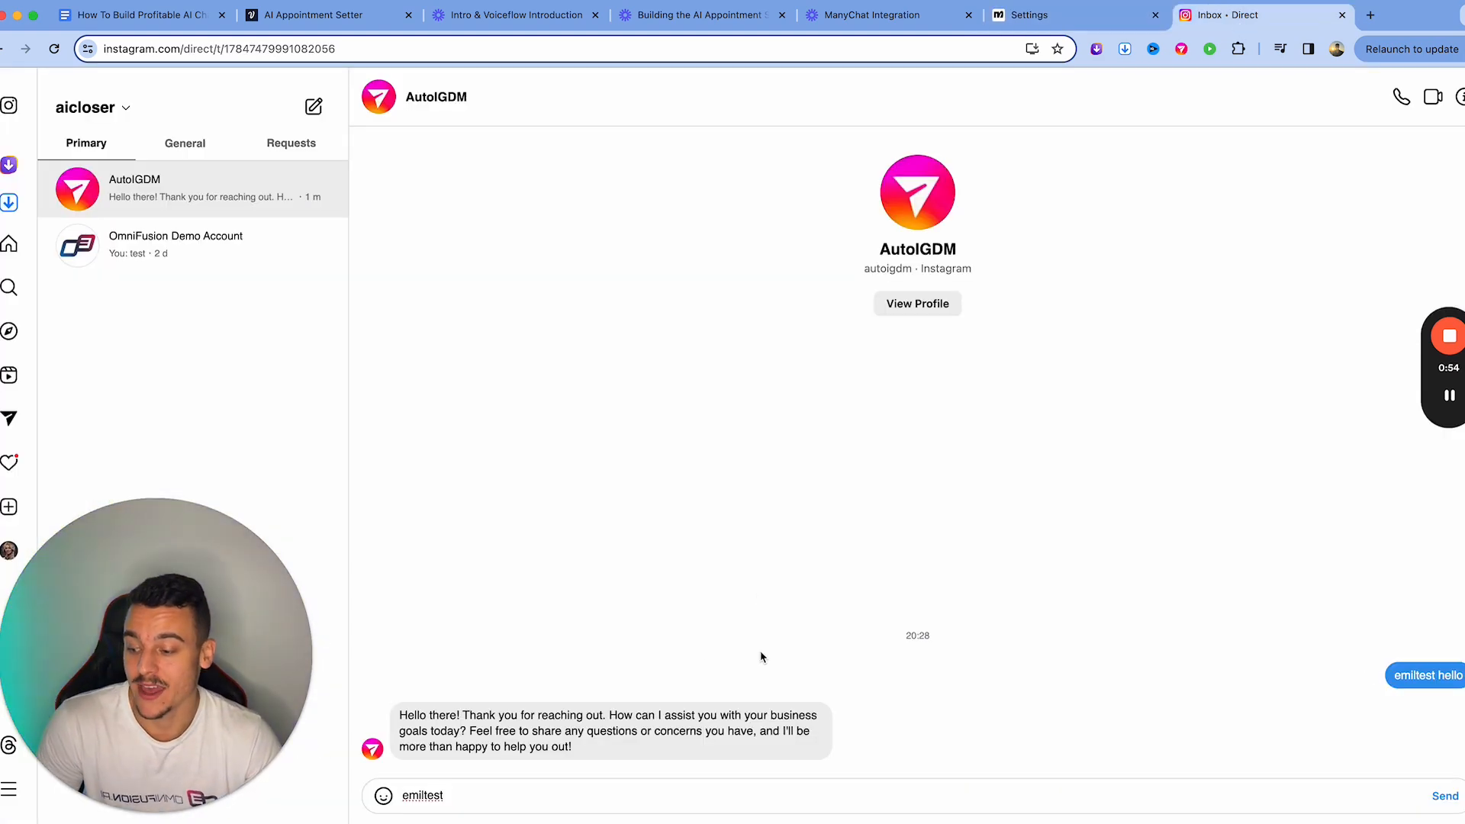
{"action": "left_click", "coordinate": [542, 797]}
{"action": "type", "text": "emiltest"}
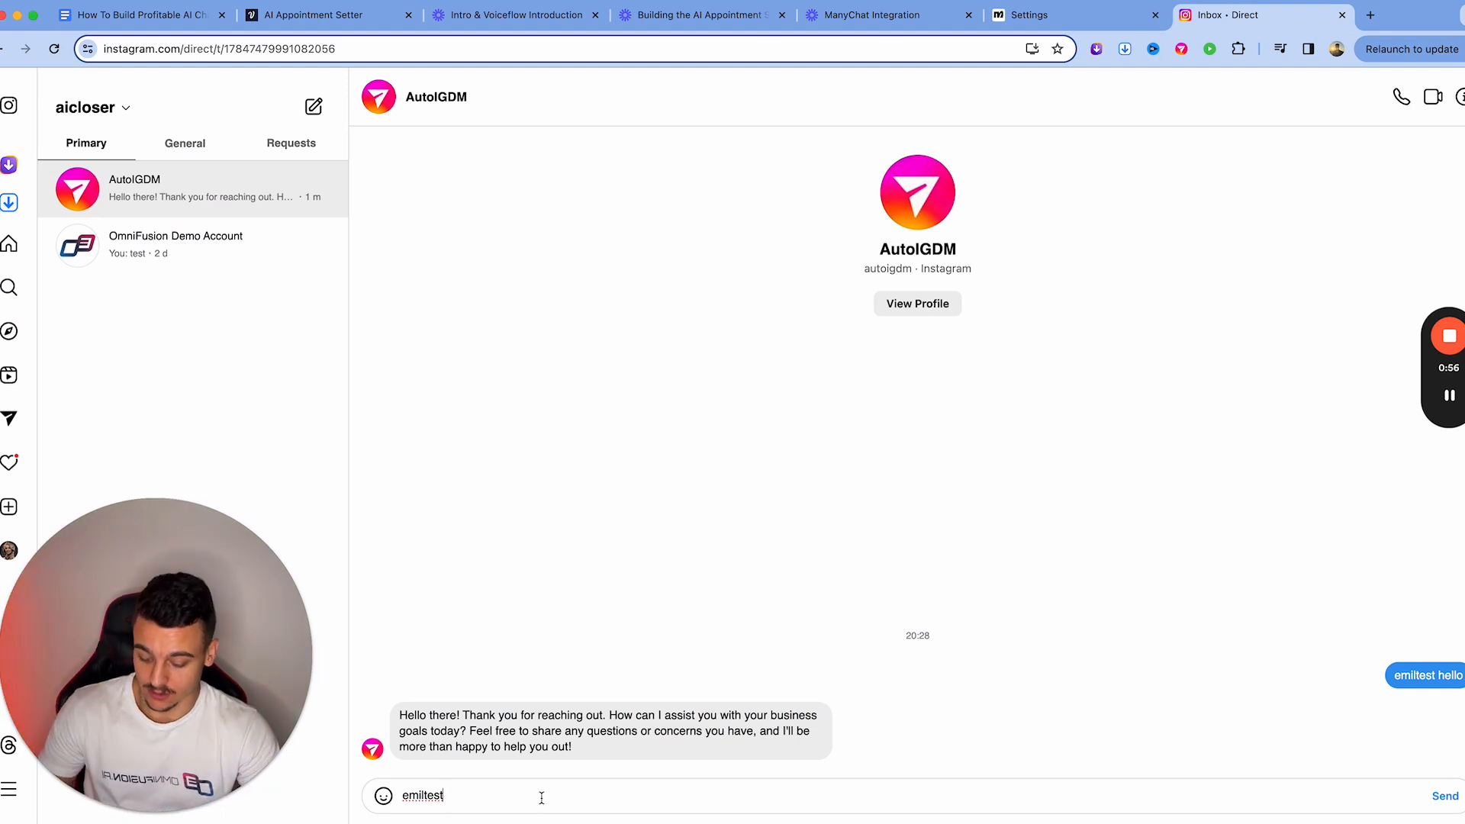
{"action": "type", "text": " i want to"}
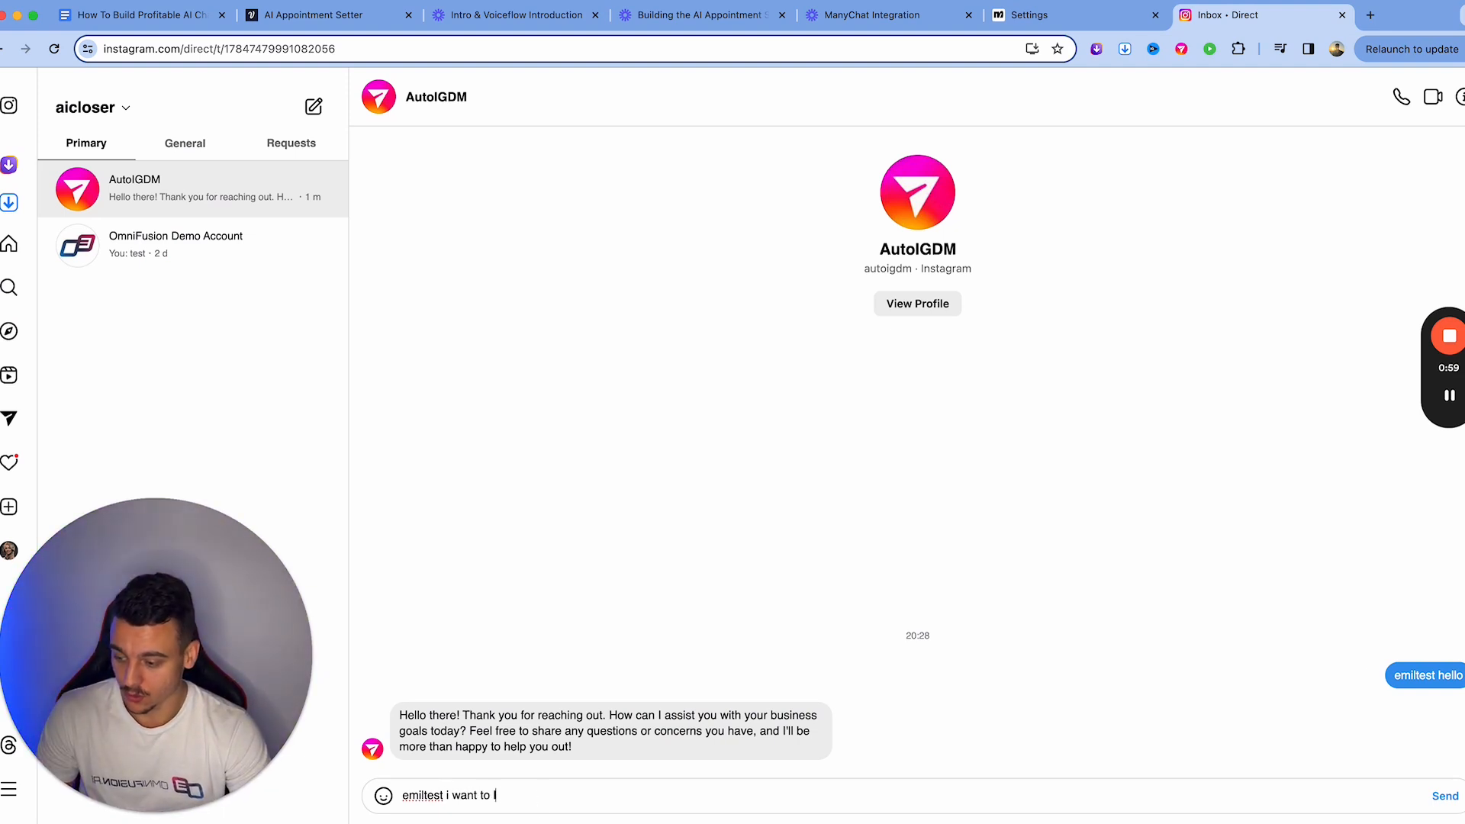
{"action": "type", "text": " learn more about using ai in my business"}
{"action": "key", "text": "Return"}
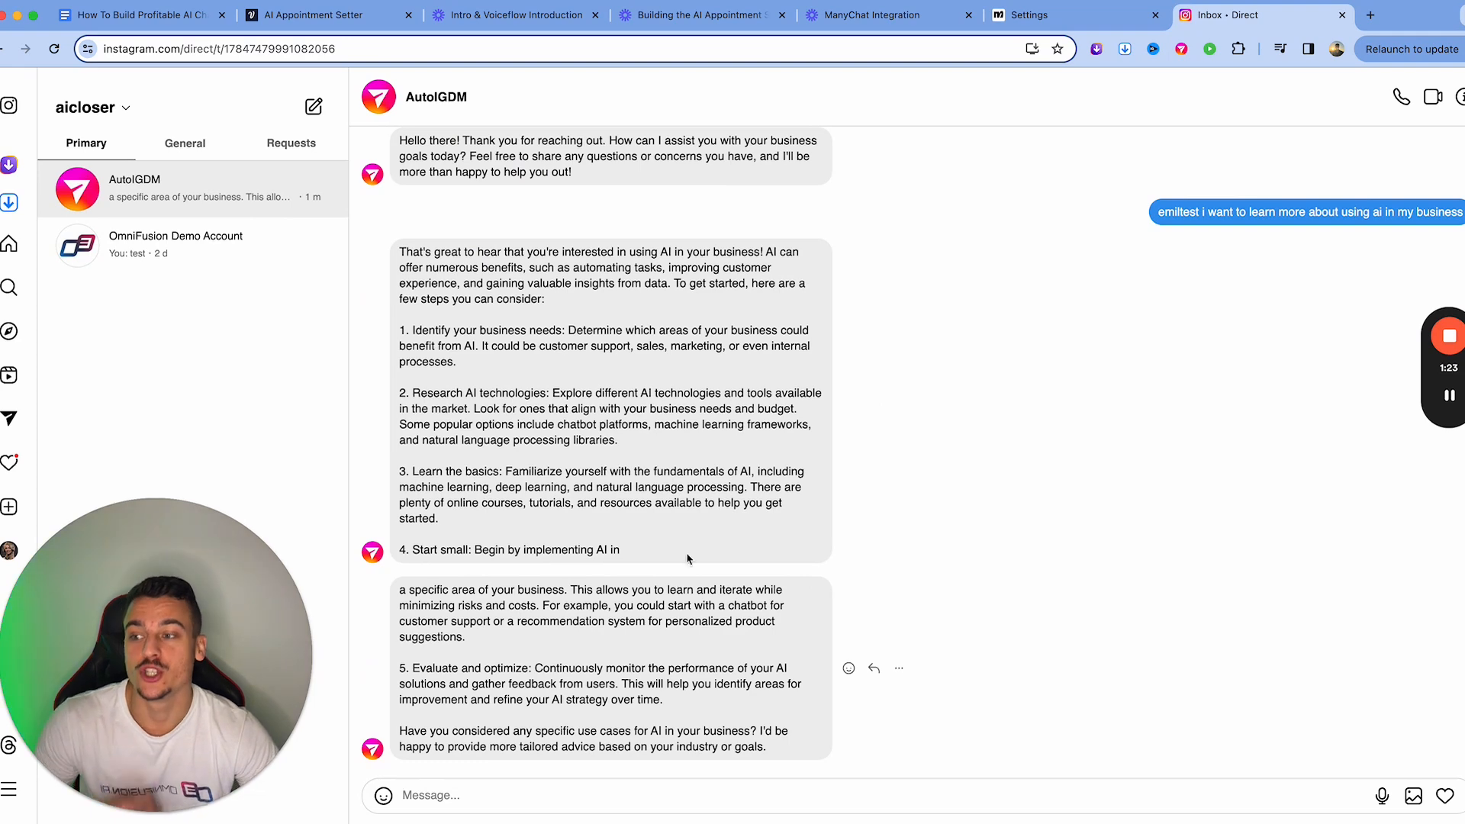
Step: Switch to Voiceflow and add "Limit your messages to 400 characters." as a new paragraph ending the greeting block's Response AI prompt
{"action": "left_click", "coordinate": [321, 16]}
{"action": "left_click", "coordinate": [4, 151]}
{"action": "left_click", "coordinate": [712, 386]}
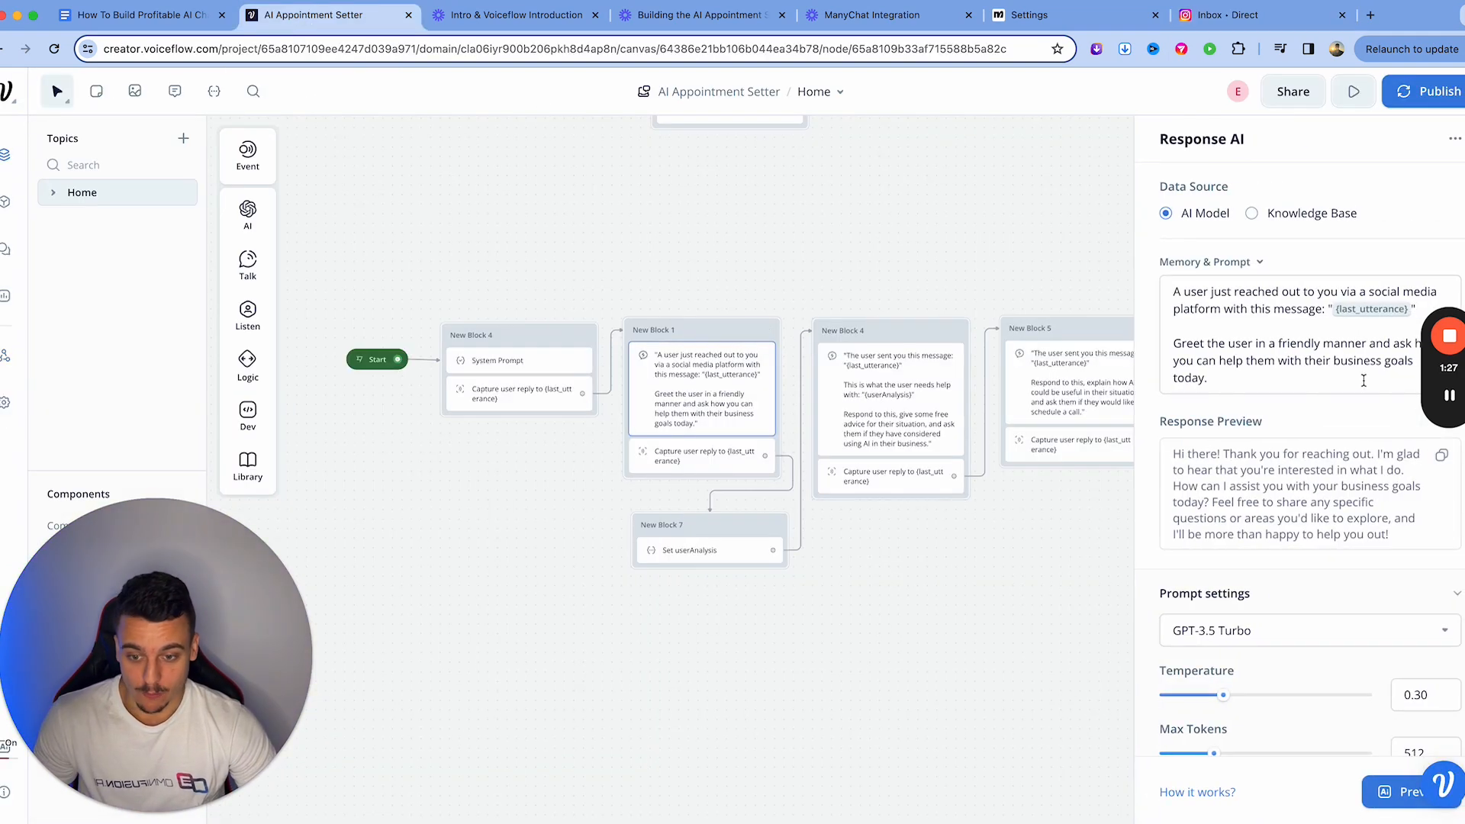
{"action": "left_click", "coordinate": [1309, 382]}
{"action": "key", "text": "Return"}
{"action": "key", "text": "Return"}
{"action": "type", "text": "Limit your messages to 400 characters."}
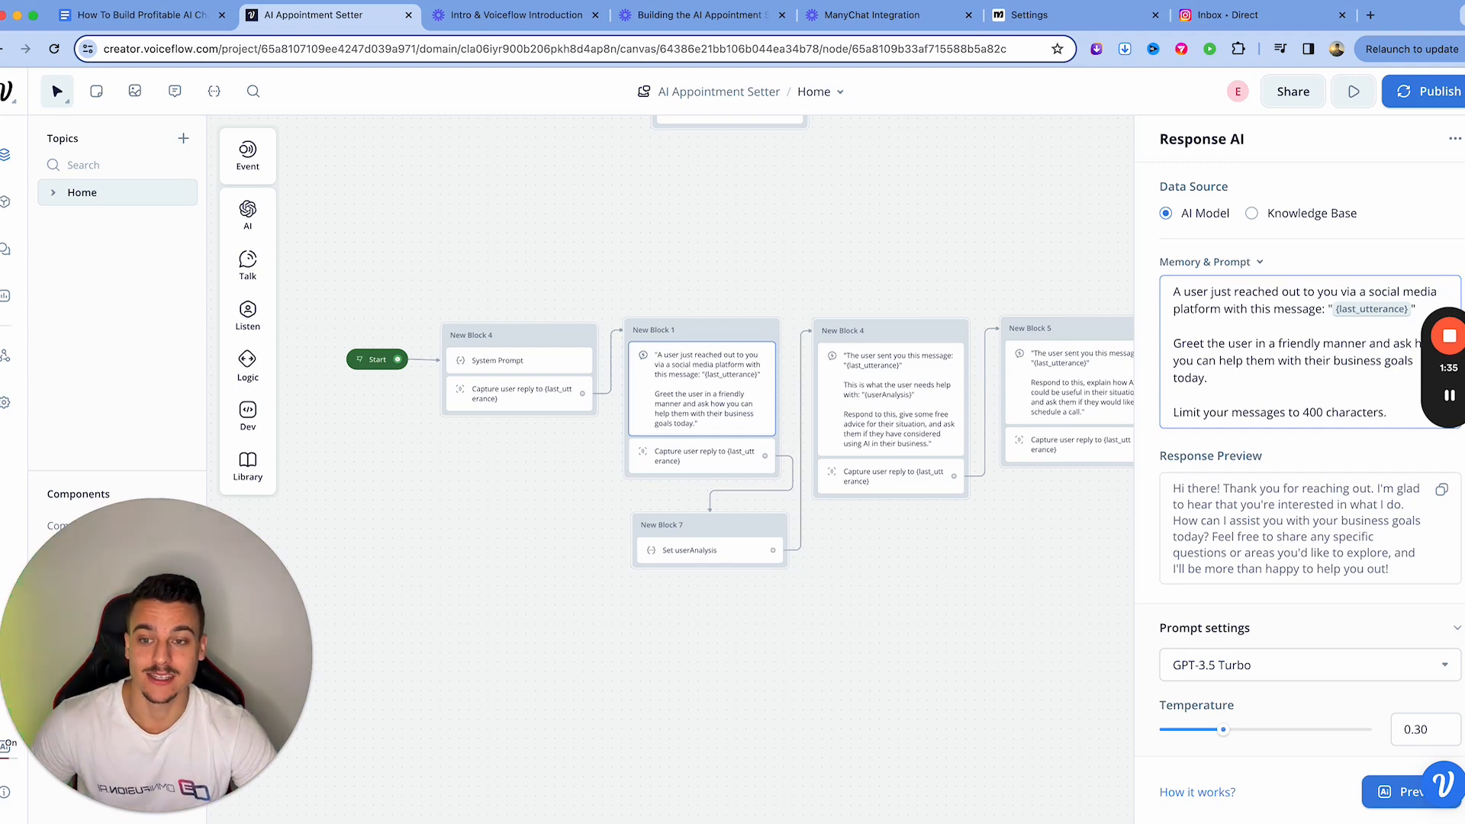
Step: Publish the updated AI Appointment Setter to production without a version name and return to the AutoIGDM Instagram chat
{"action": "left_click", "coordinate": [1229, 14]}
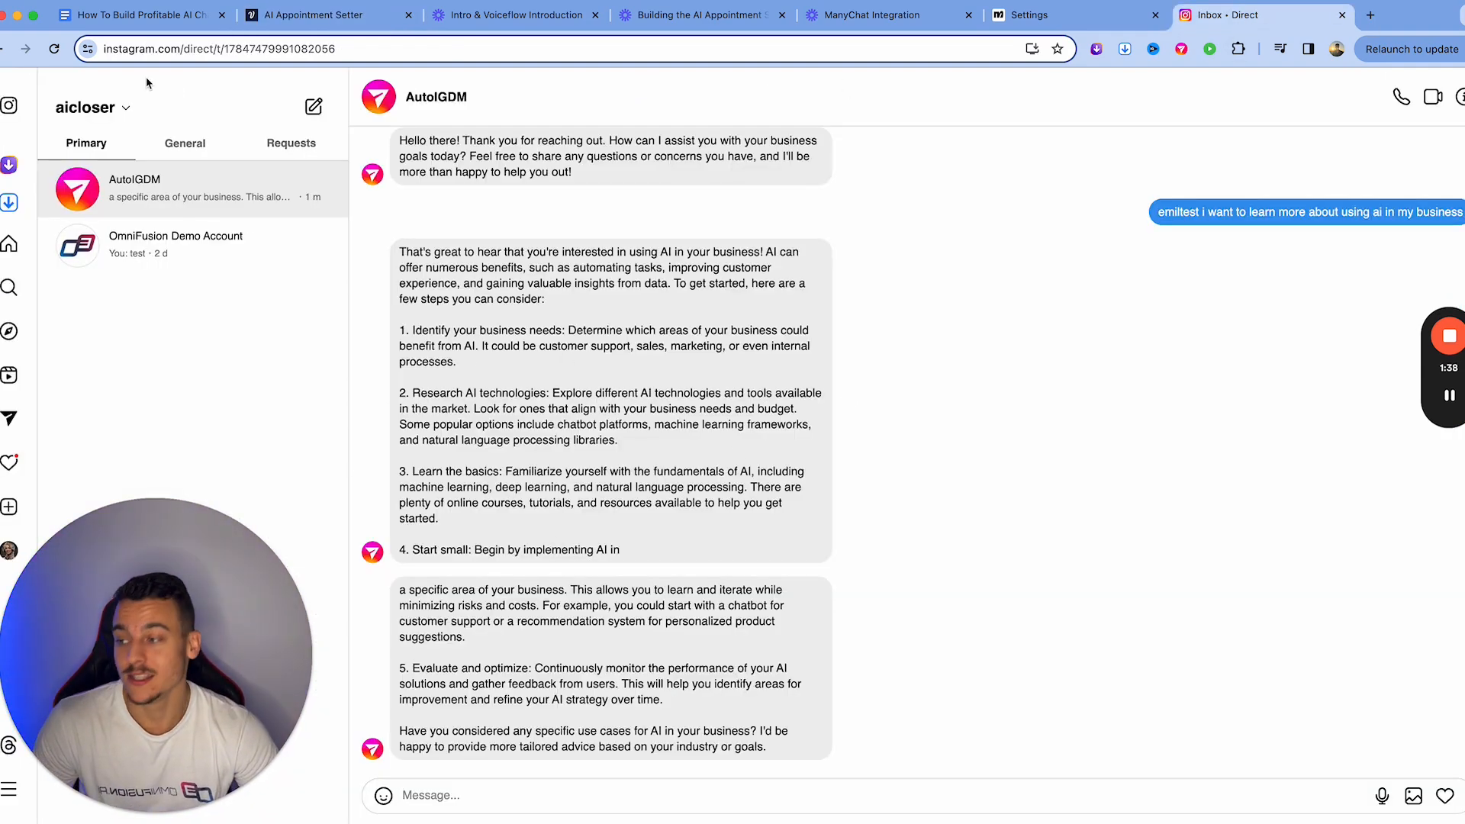
{"action": "left_click", "coordinate": [312, 15]}
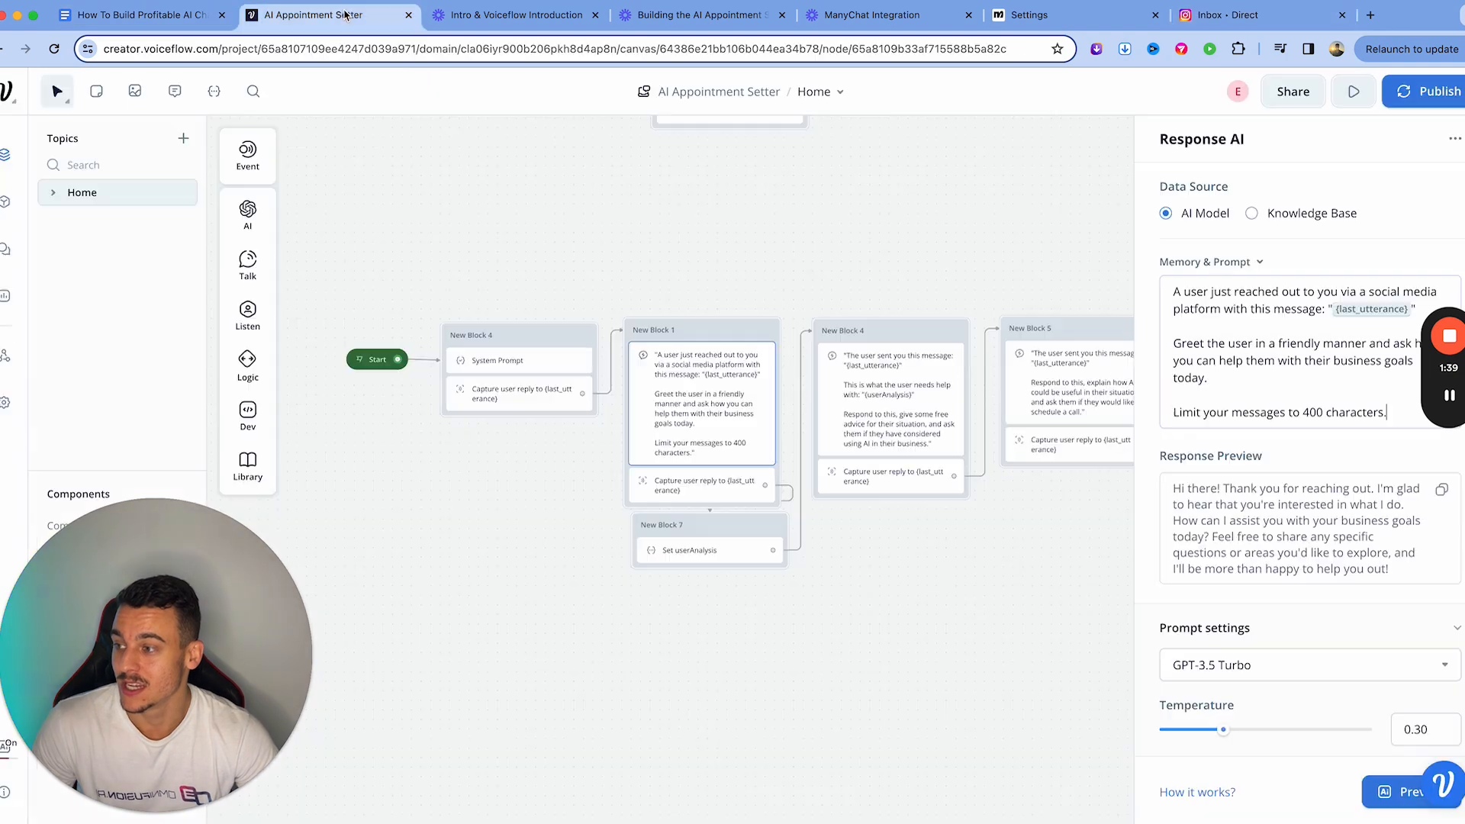
{"action": "left_click", "coordinate": [961, 251]}
{"action": "left_click", "coordinate": [1437, 91]}
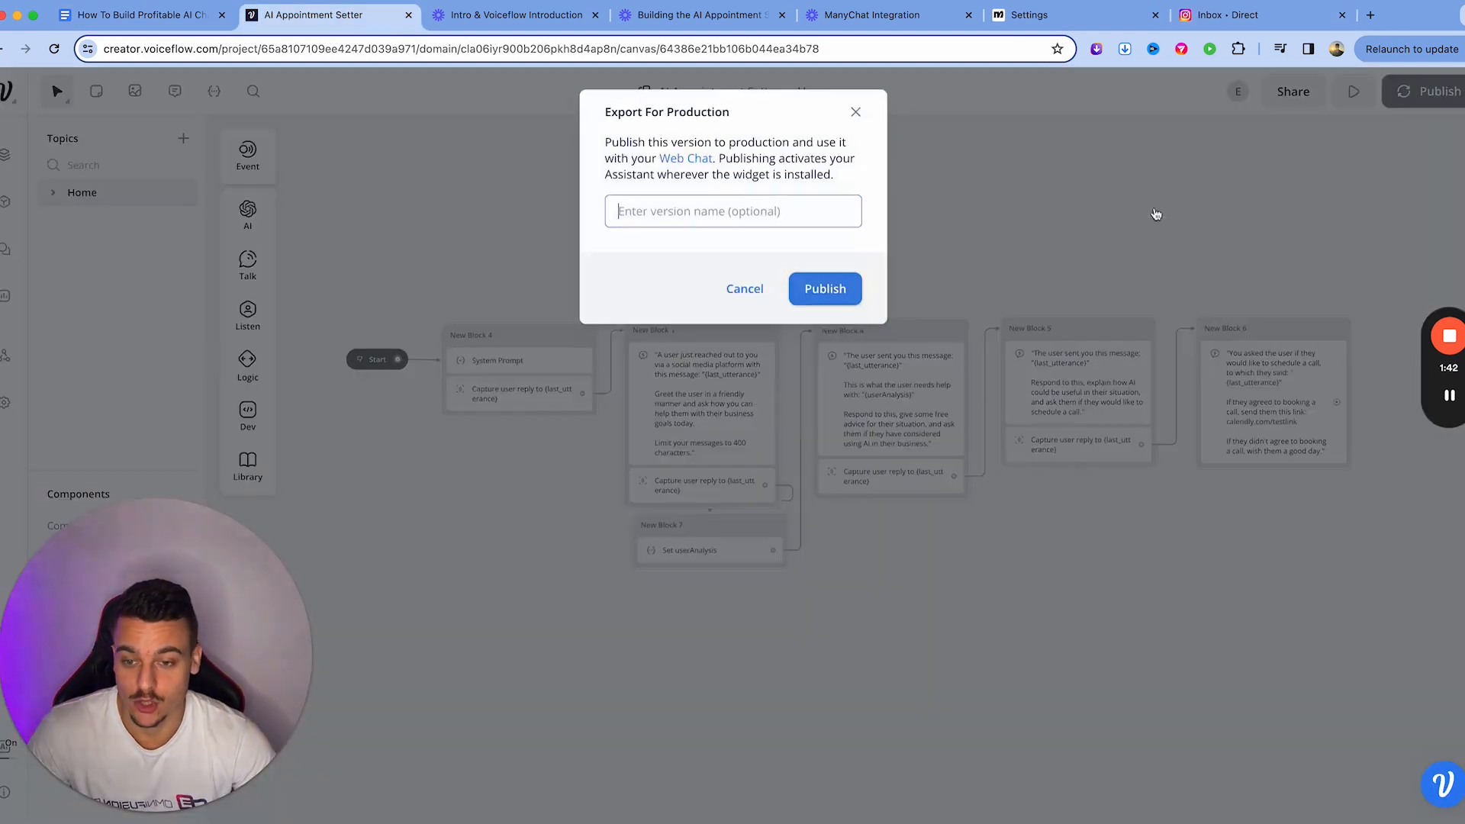
{"action": "left_click", "coordinate": [826, 289]}
{"action": "left_click", "coordinate": [1256, 16]}
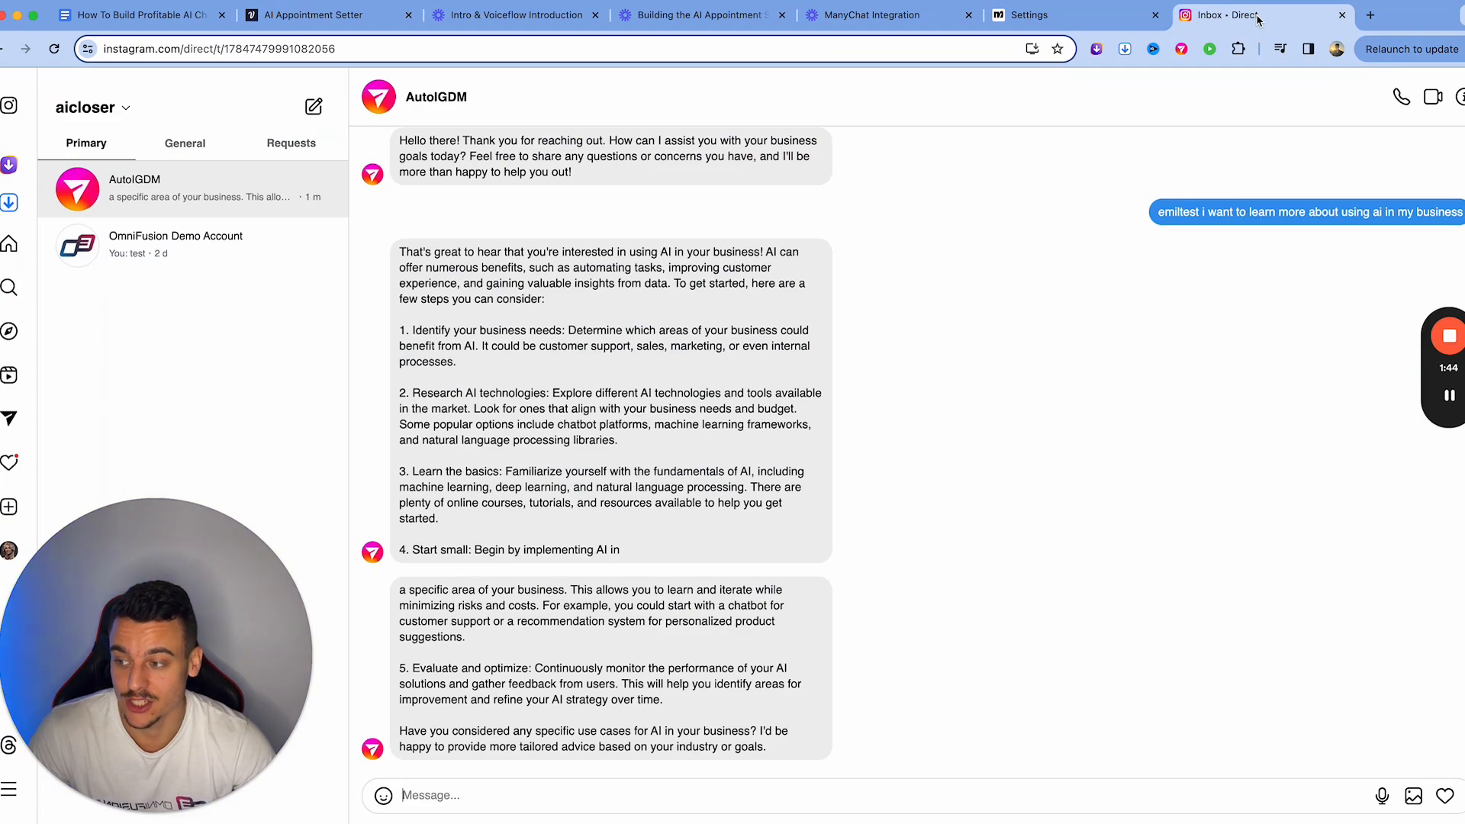